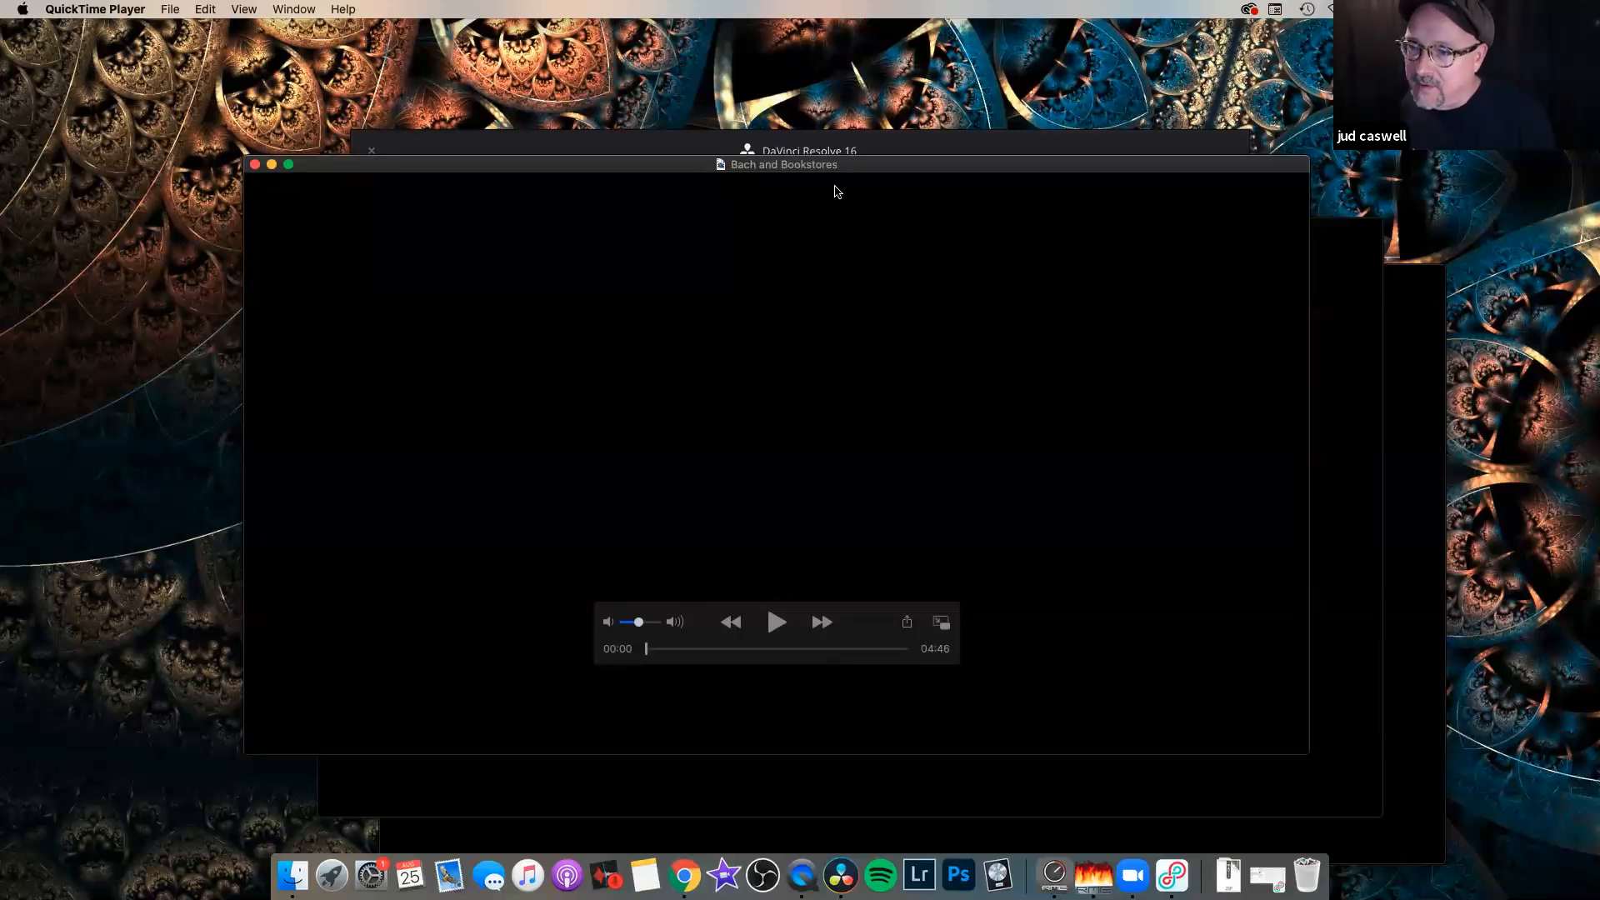
# Play the opening titles of the Bach and Bookstores video, rewinding to the start to view them again.
pyautogui.click(776, 621)
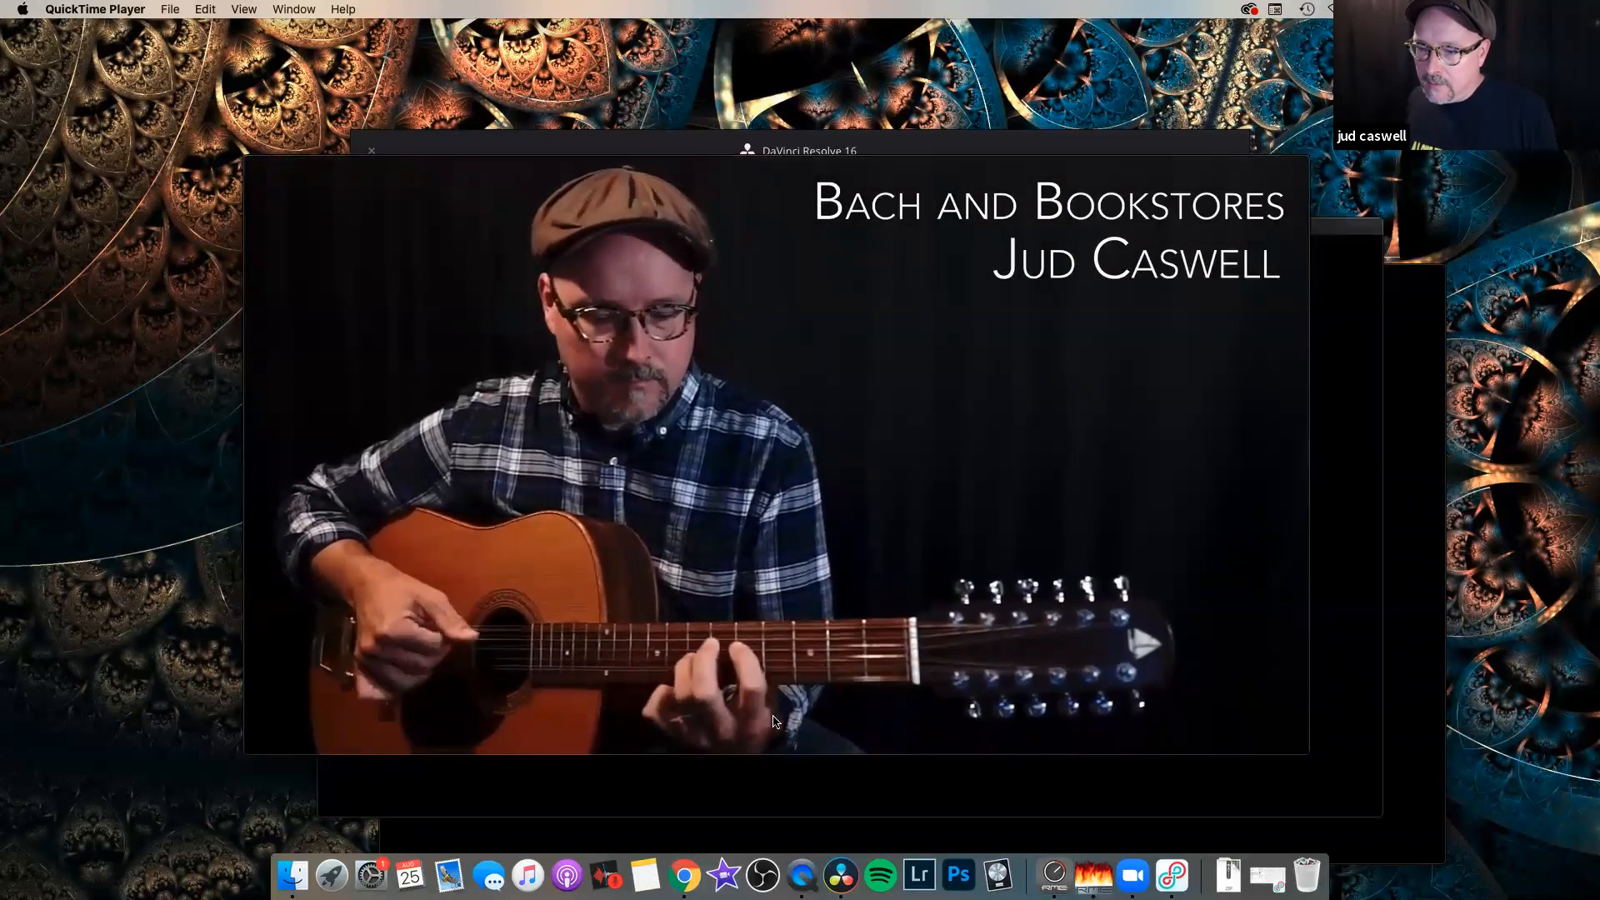
pyautogui.press('space')
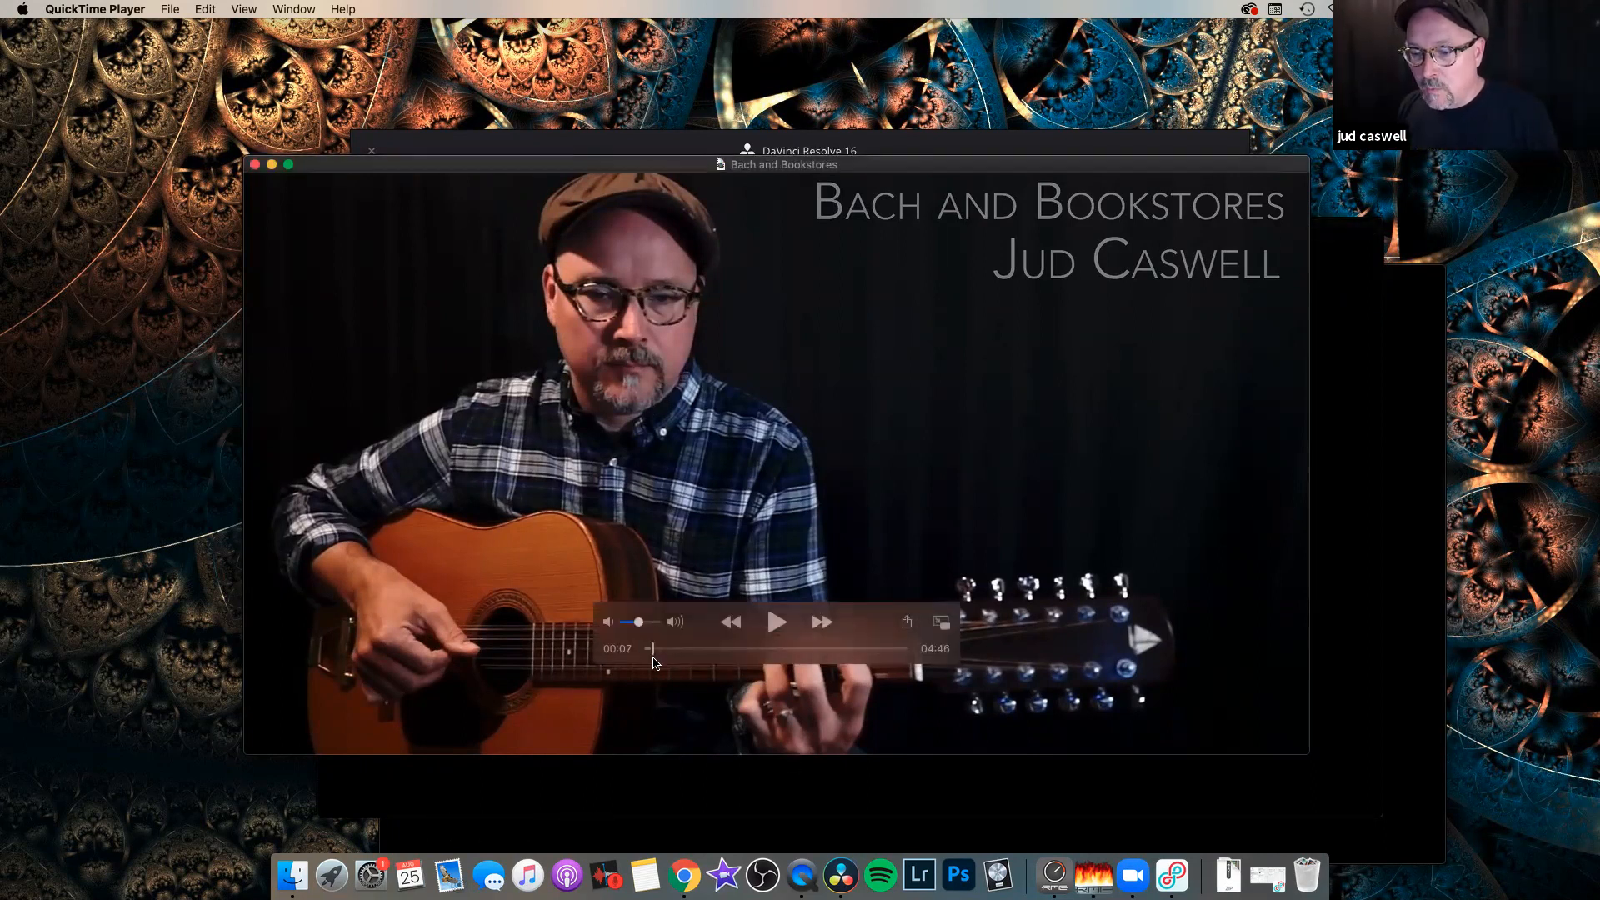
pyautogui.moveTo(653, 649); pyautogui.dragTo(590, 670)
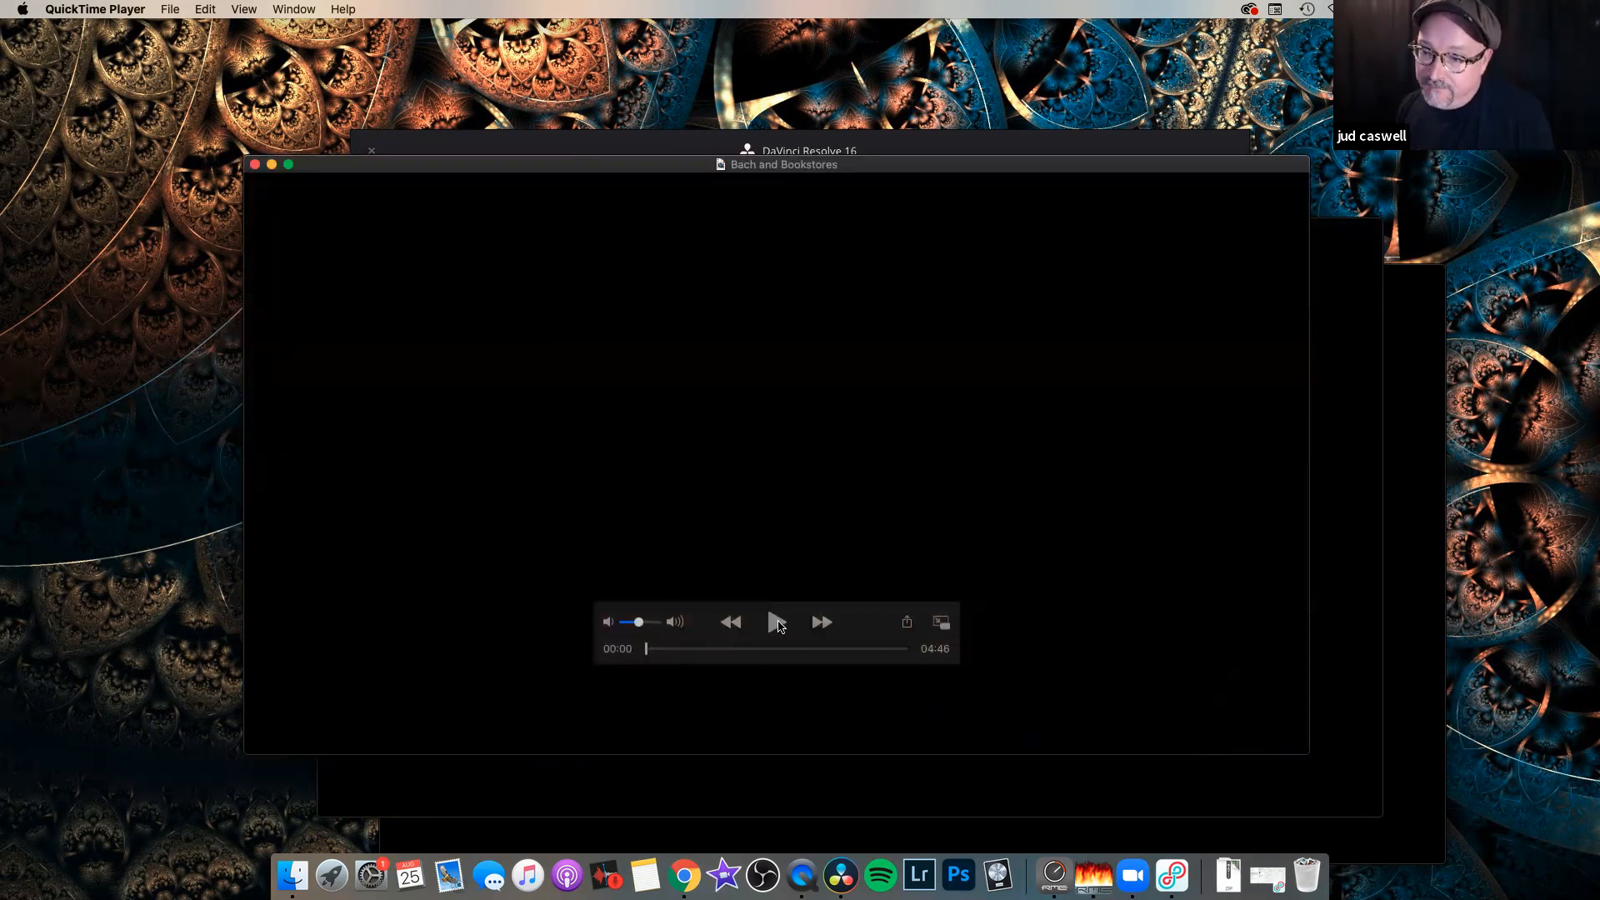
pyautogui.click(778, 625)
pyautogui.press('space')
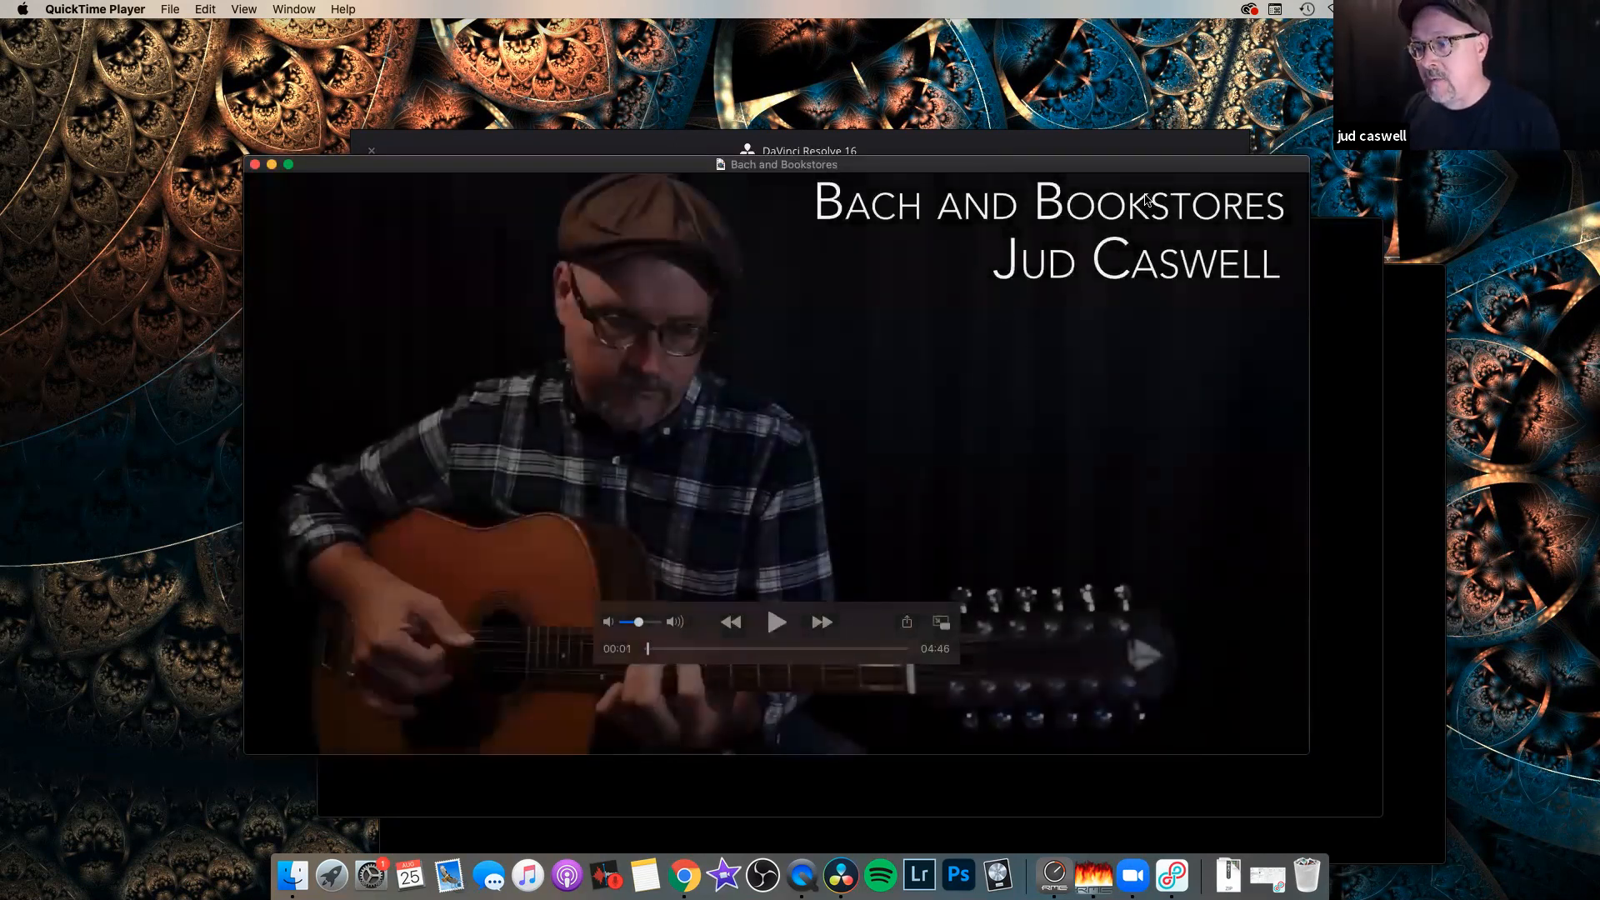
pyautogui.click(785, 632)
pyautogui.press('space')
# Skip to about 04:32 in Bach and Bookstores, watch the closing title fade in, and close the video.
pyautogui.moveTo(688, 651); pyautogui.dragTo(896, 649)
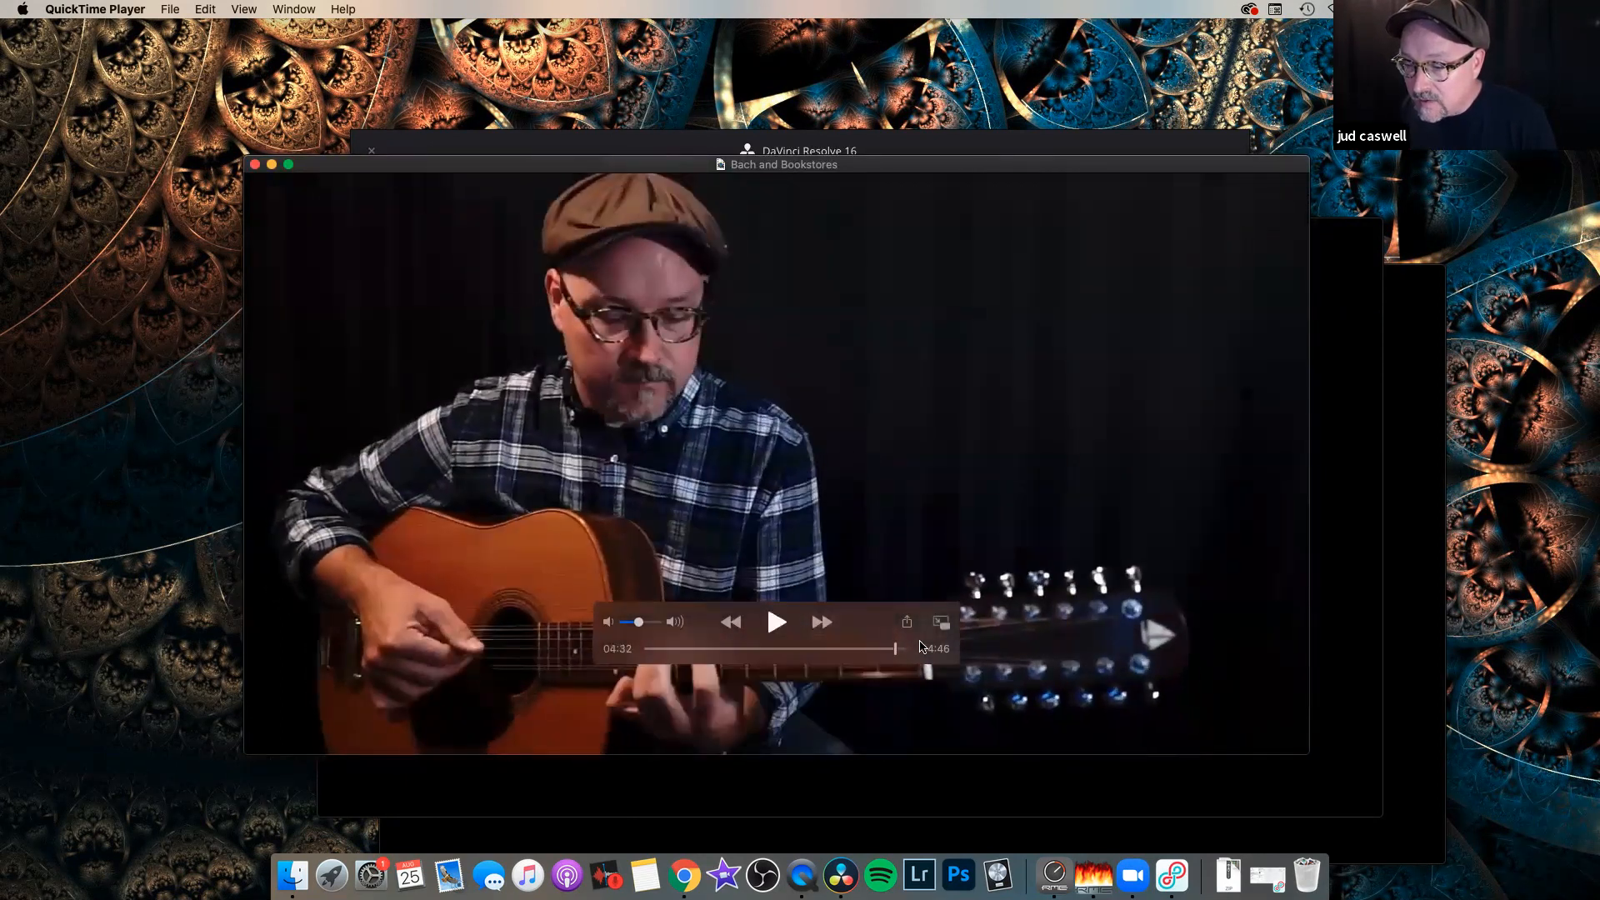
pyautogui.press('space')
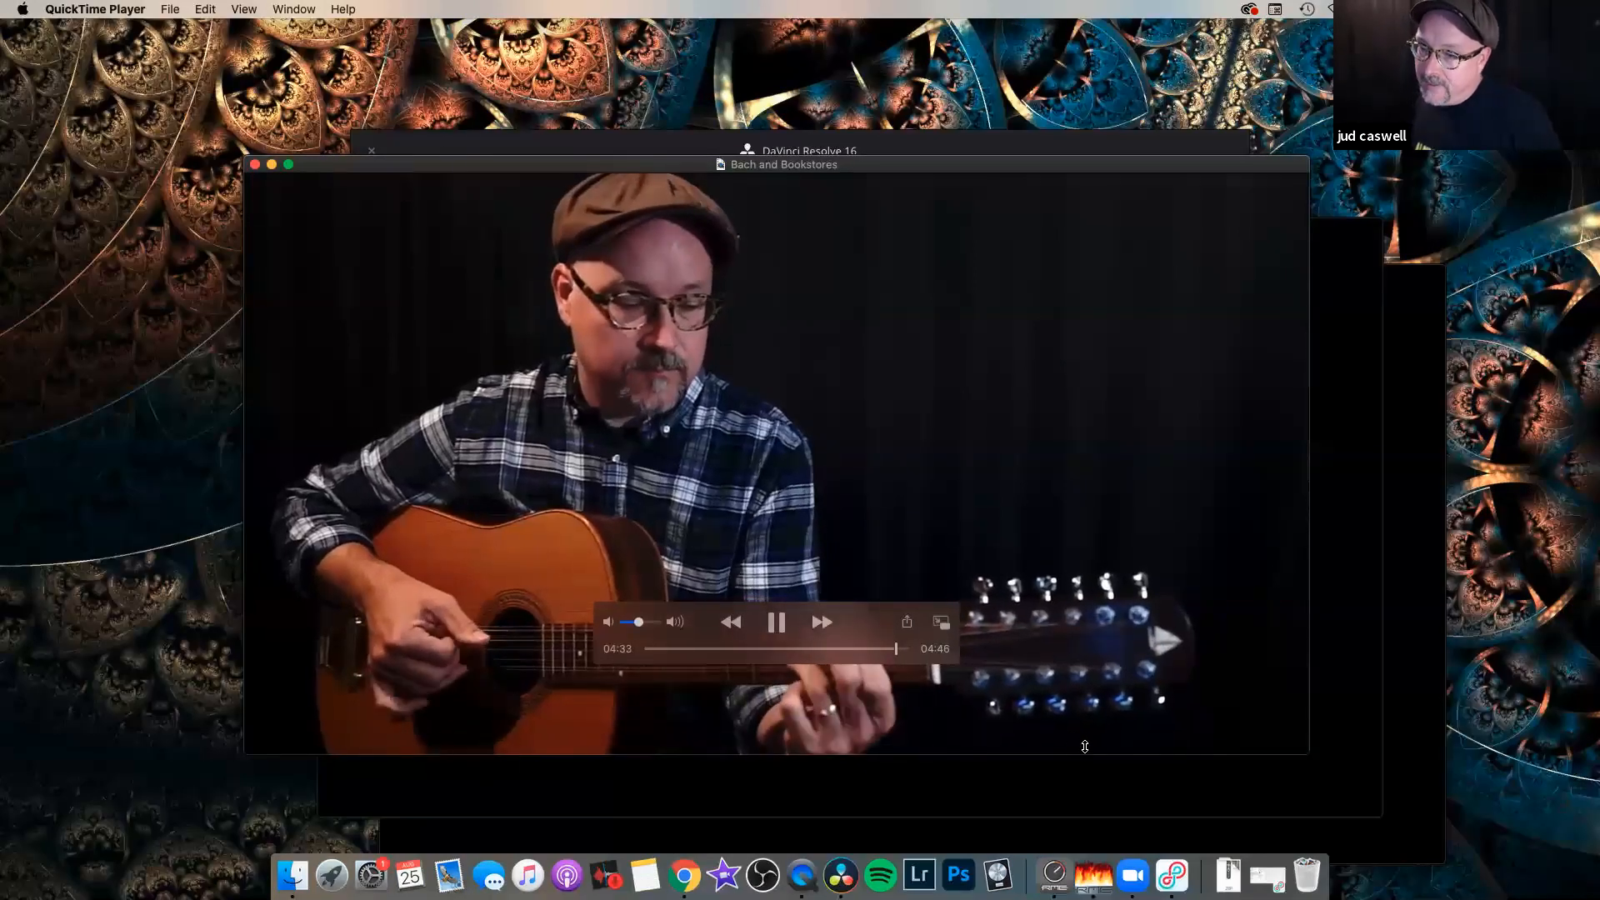
pyautogui.moveTo(914, 651)
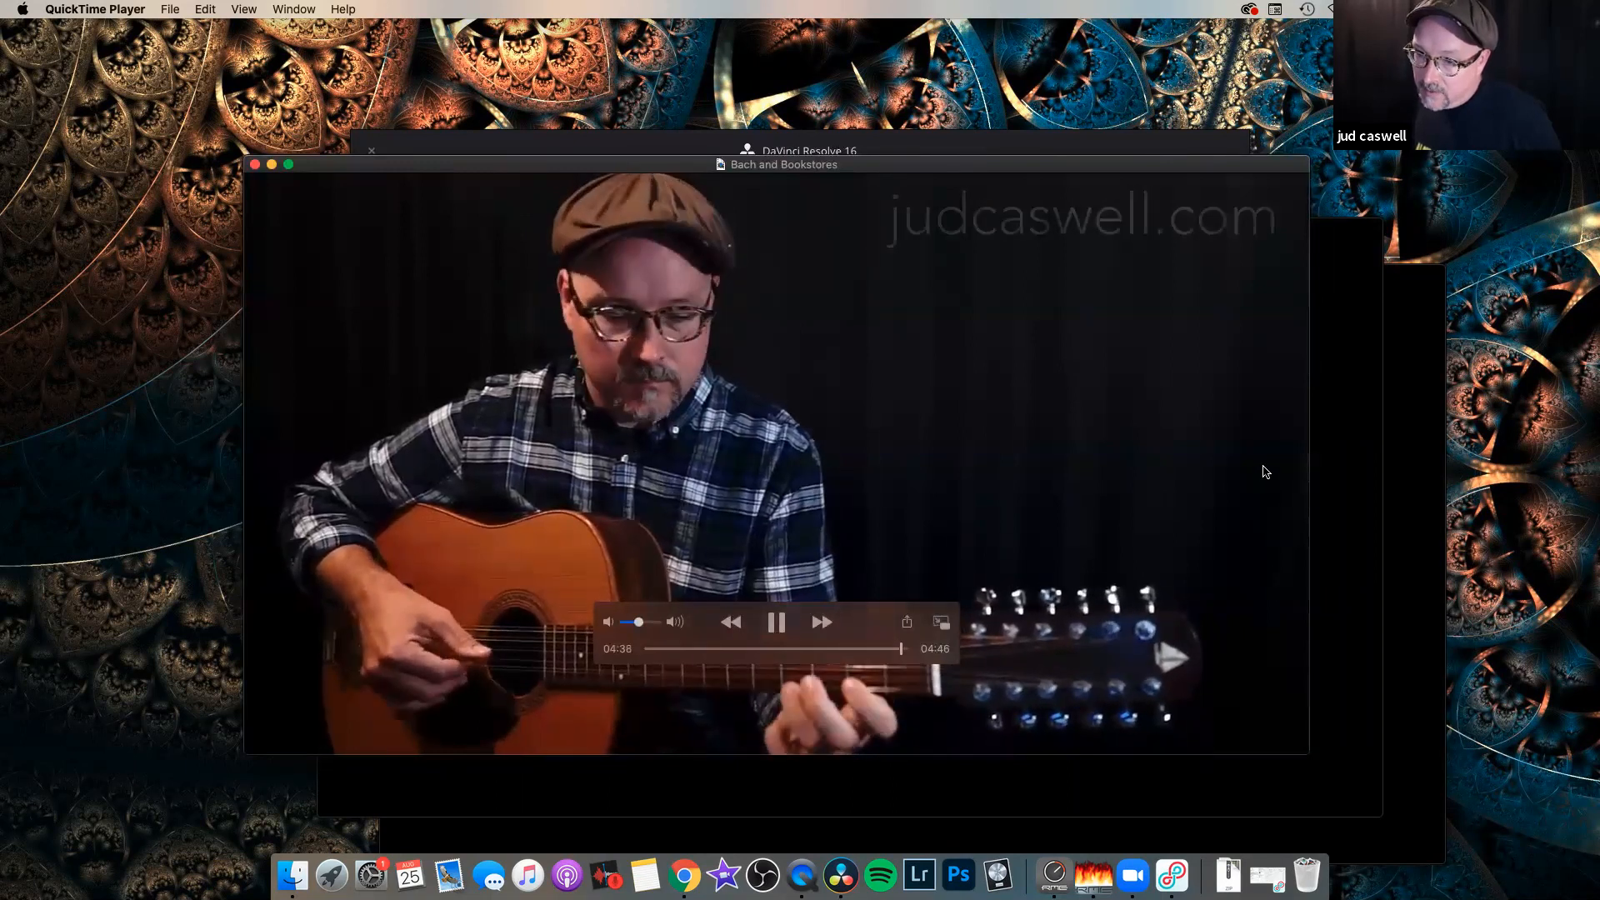
pyautogui.click(775, 622)
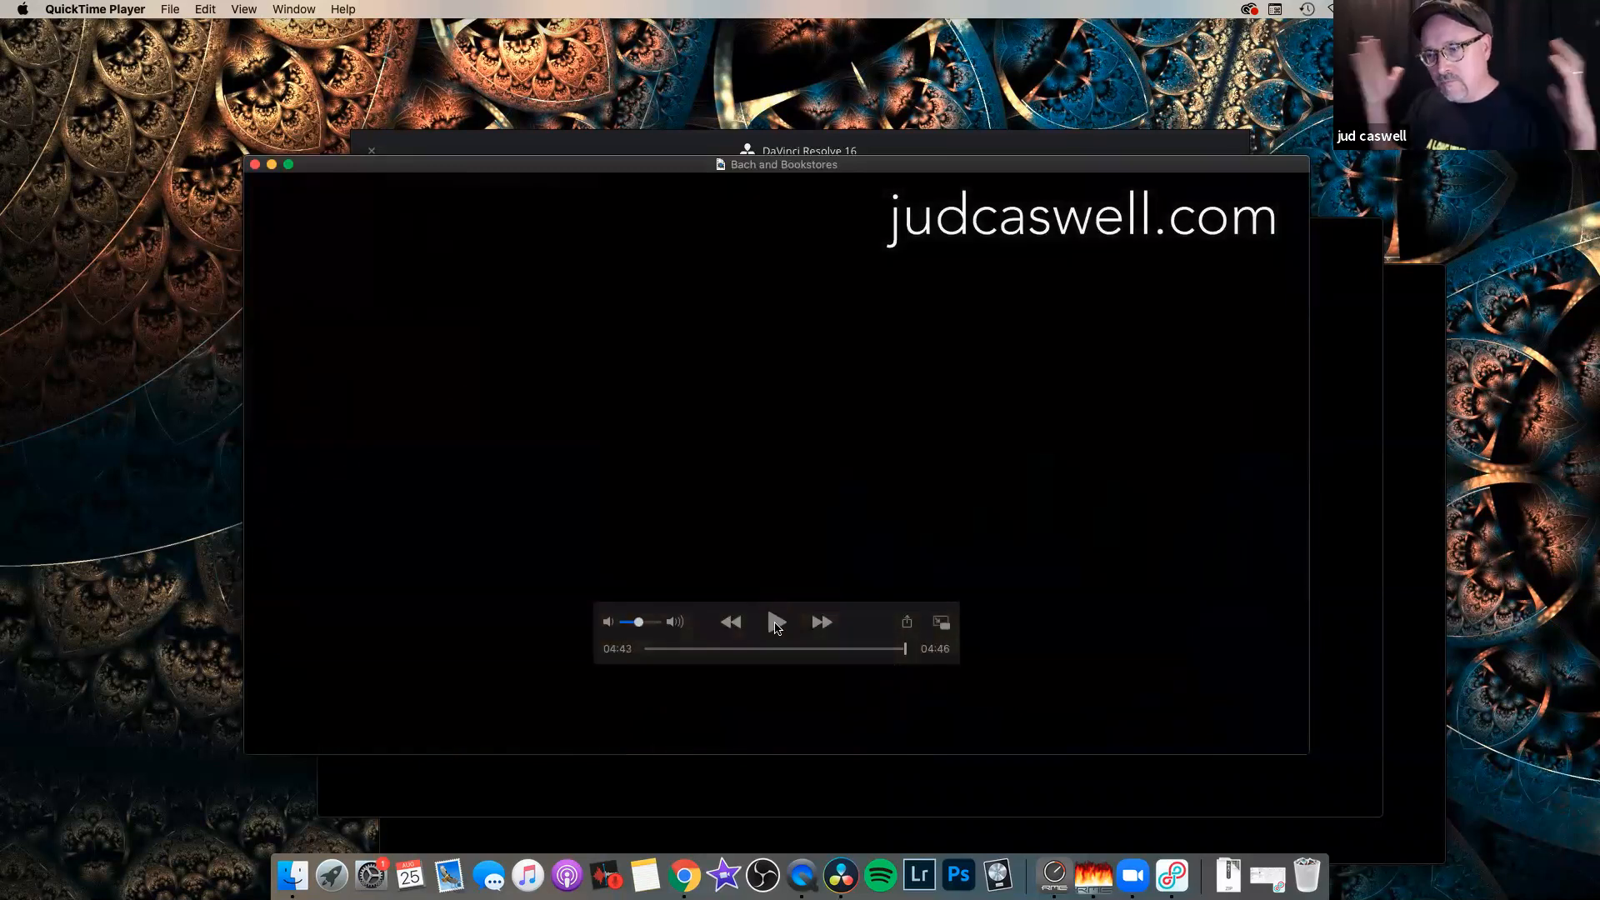
pyautogui.click(775, 623)
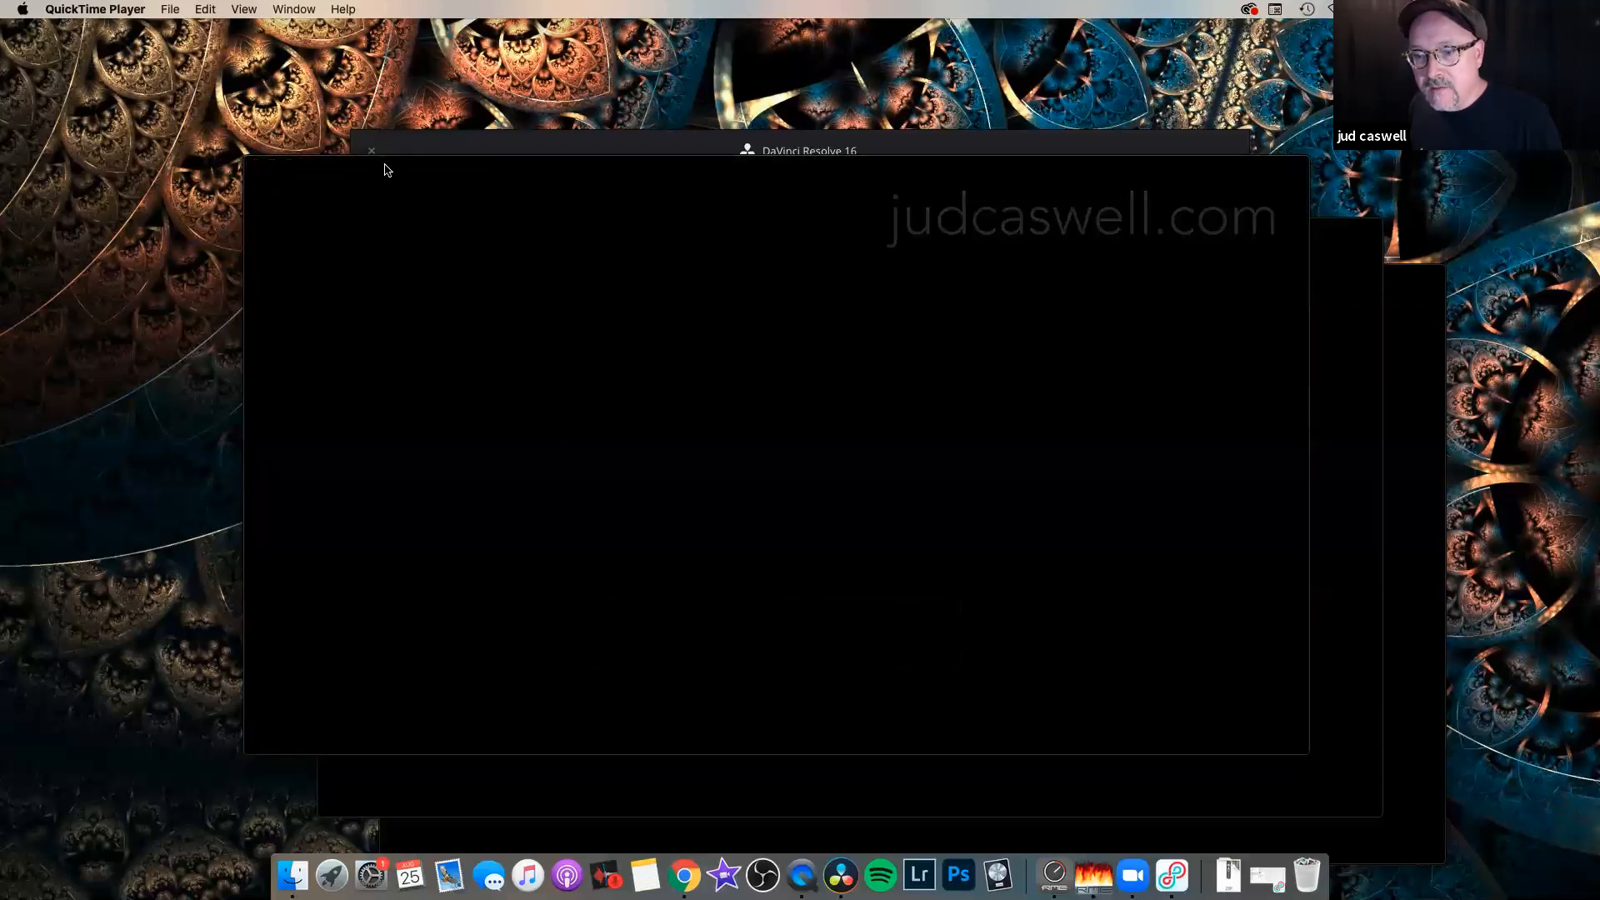
pyautogui.click(255, 165)
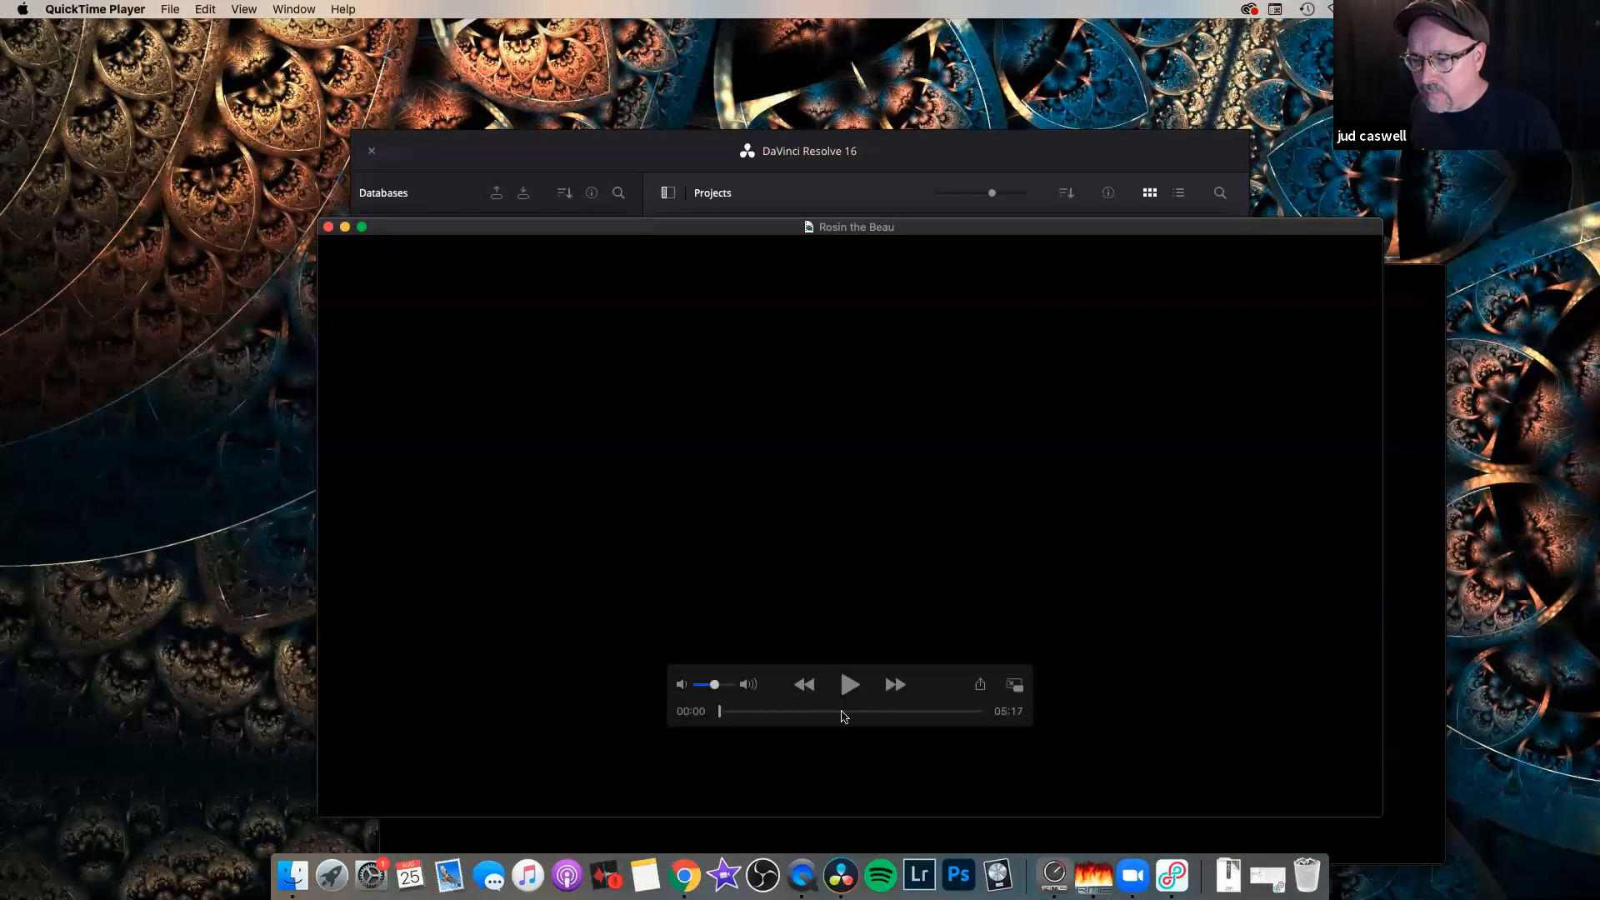
# Play the multi-panel section of Rosin the Beau from about the middle, skip to its end, and close the video.
pyautogui.click(840, 712)
pyautogui.press('space')
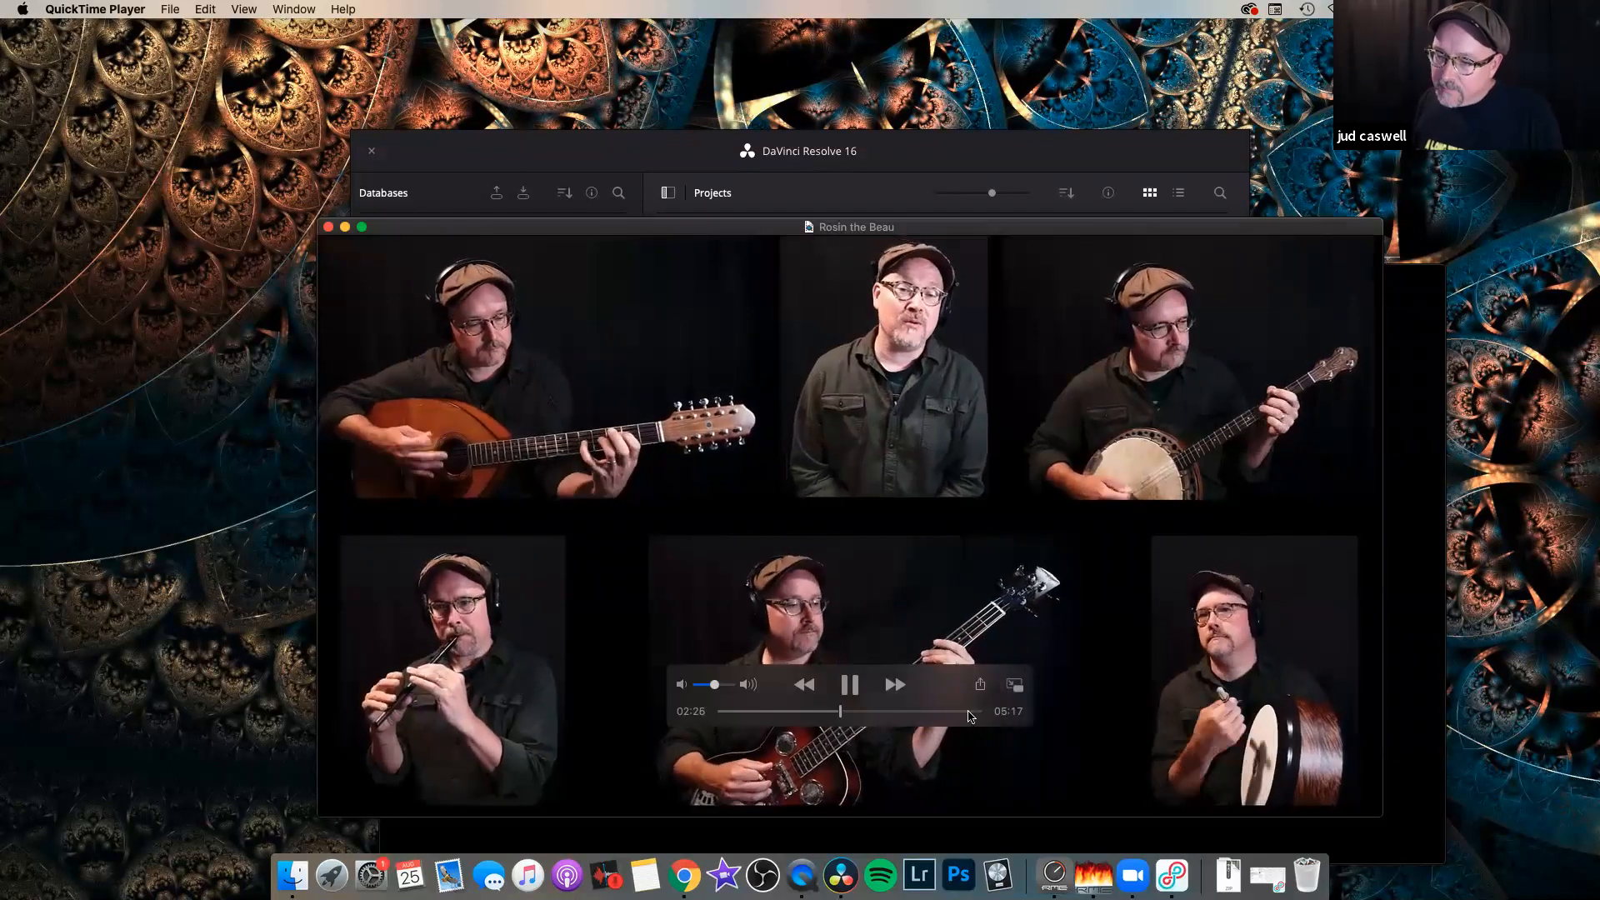
pyautogui.click(858, 691)
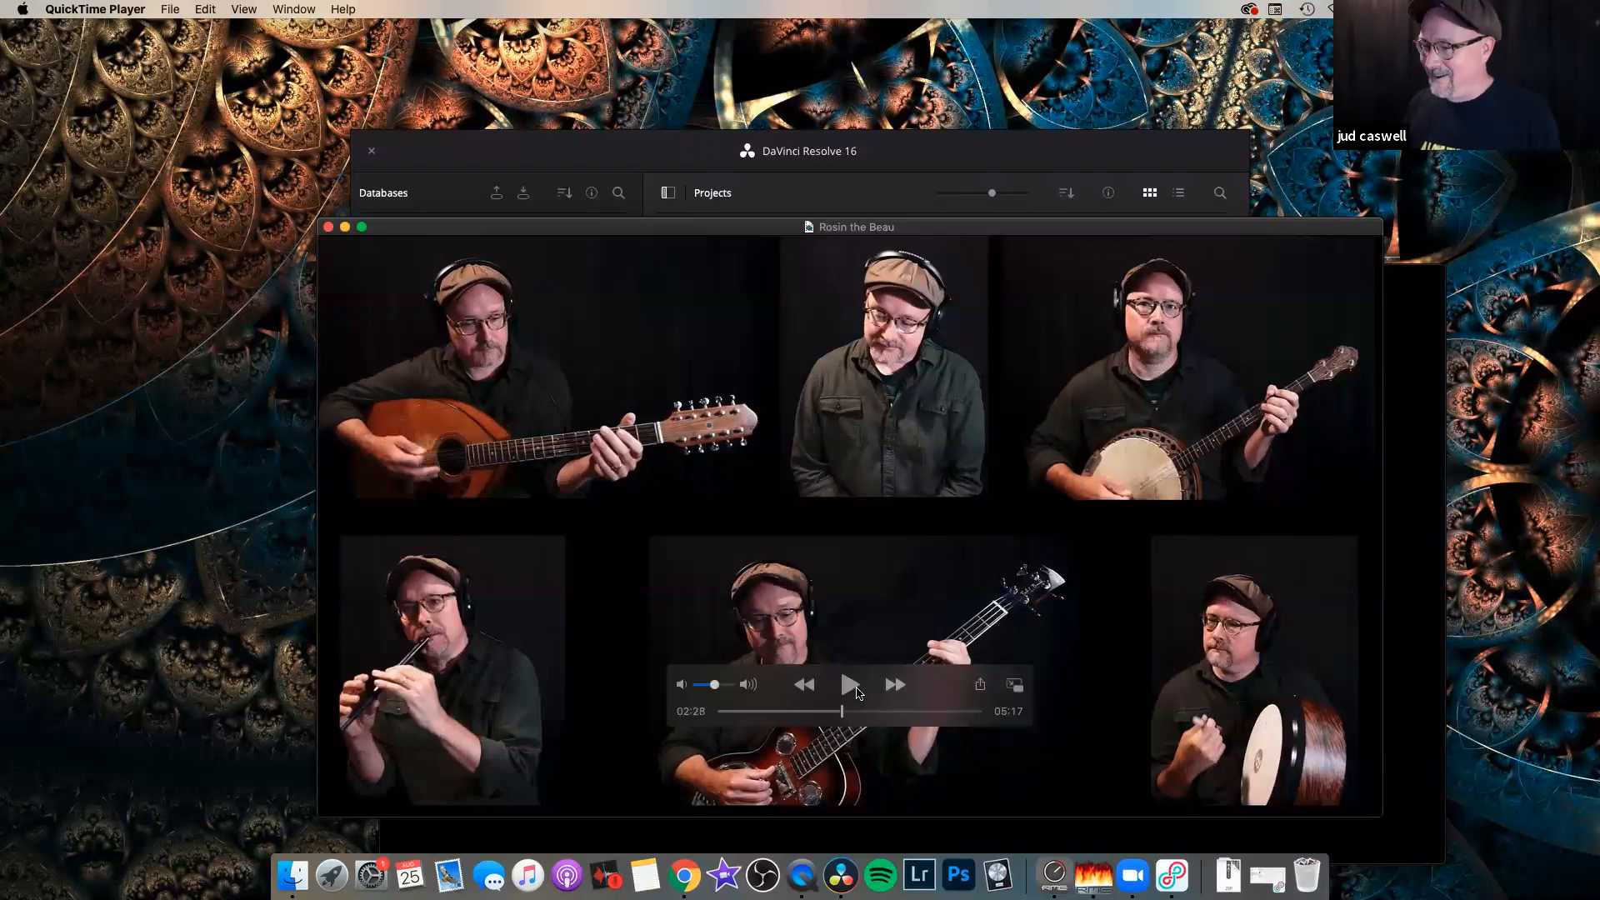
pyautogui.click(858, 691)
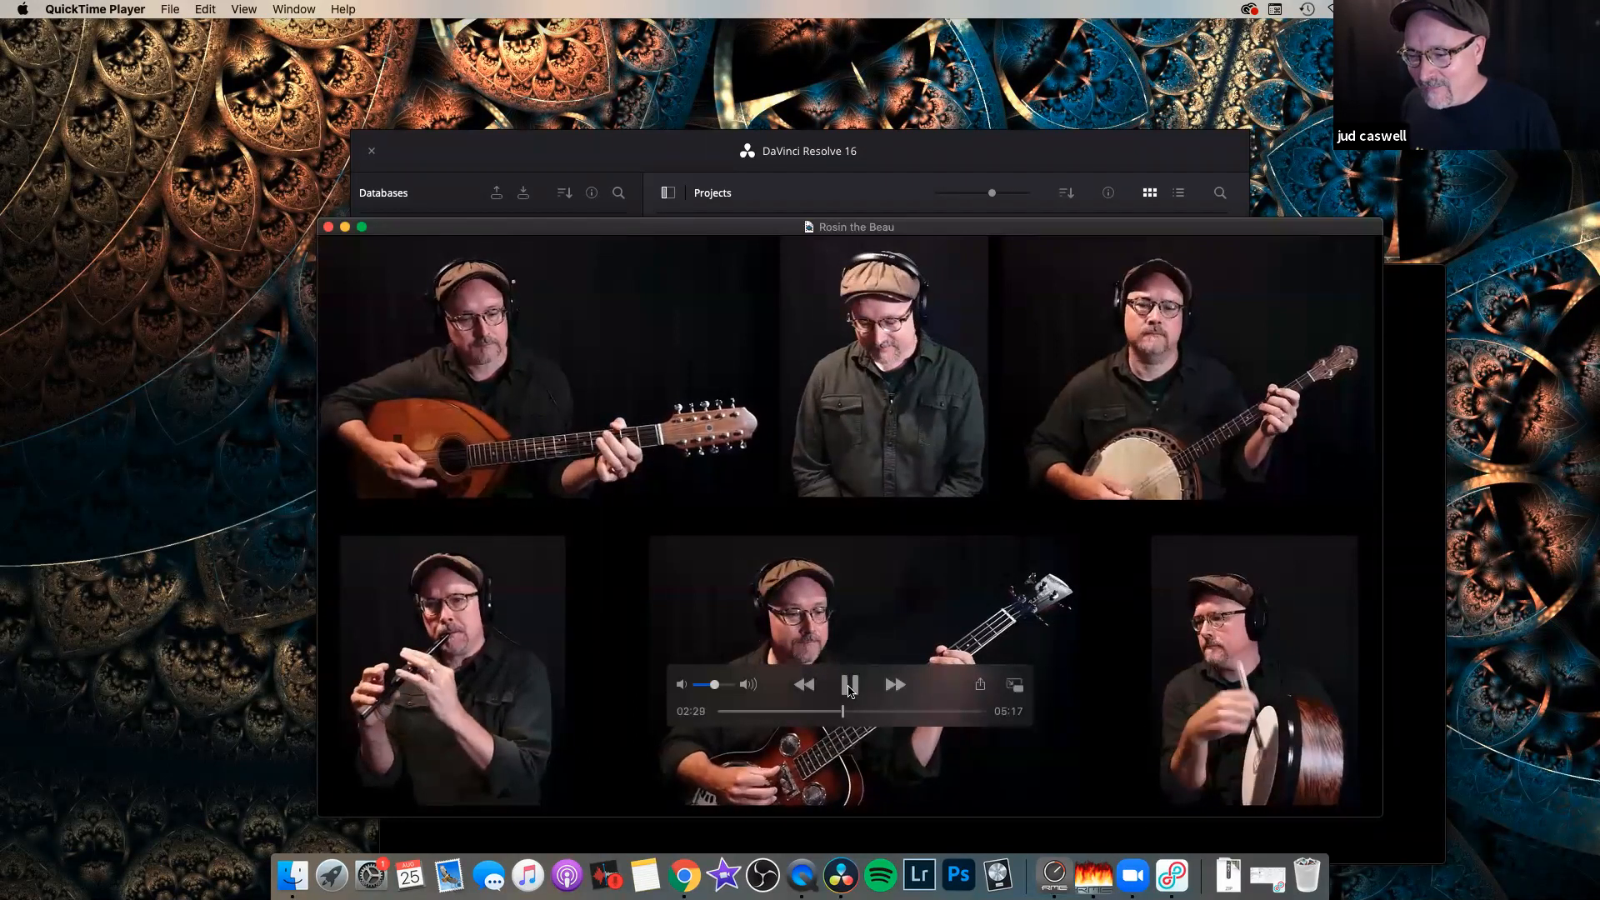
pyautogui.click(849, 691)
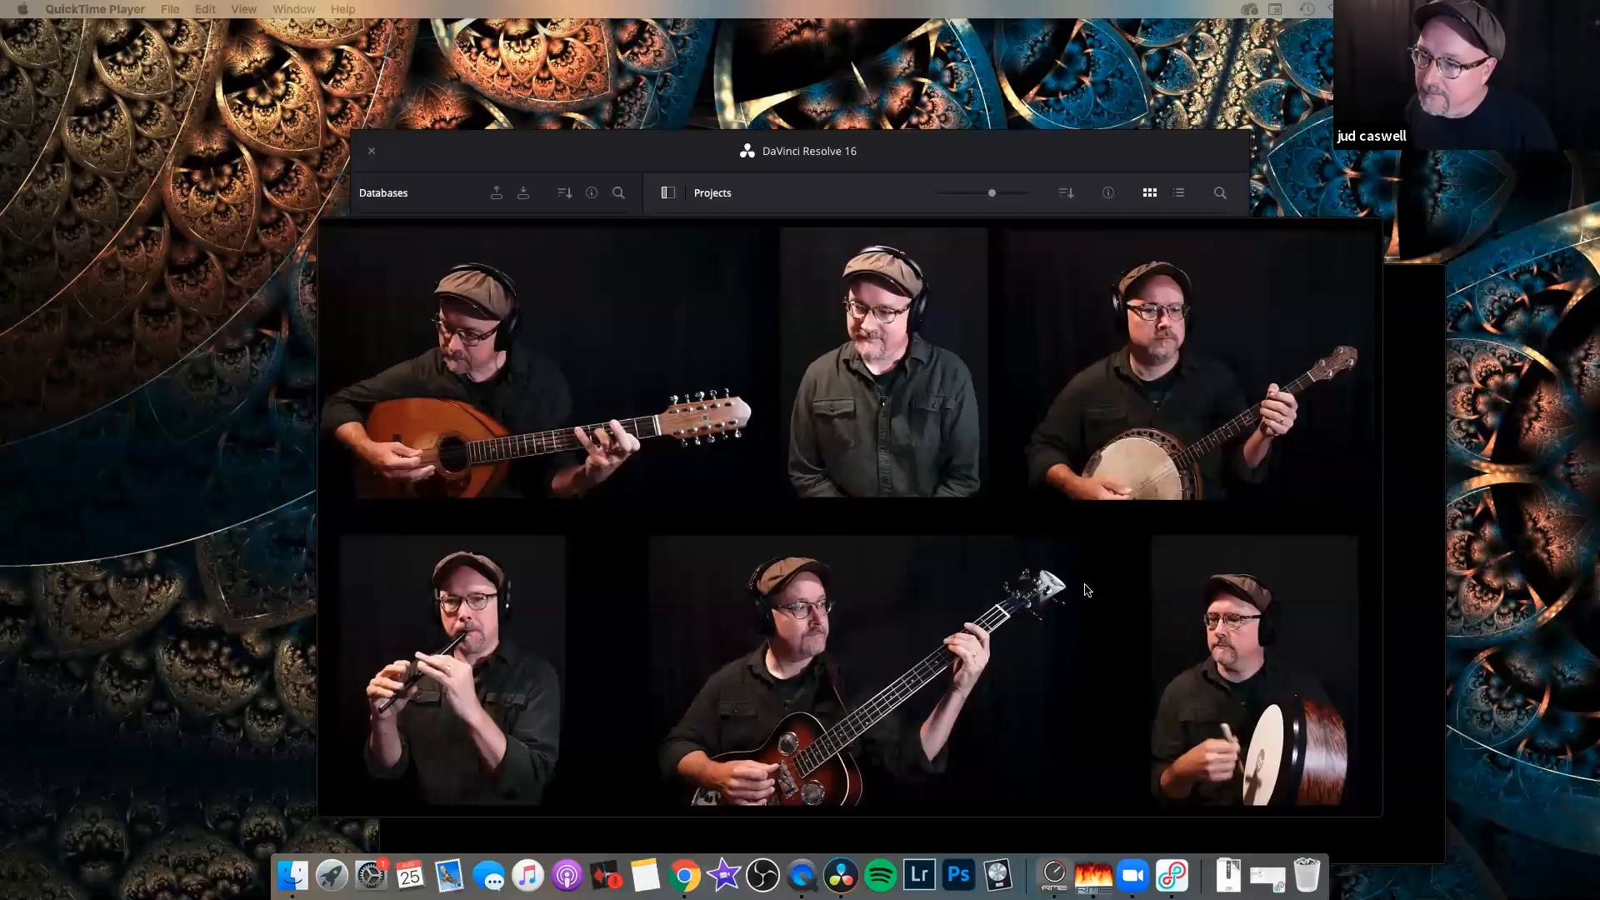
pyautogui.moveTo(1124, 562)
pyautogui.moveTo(873, 710); pyautogui.dragTo(988, 727)
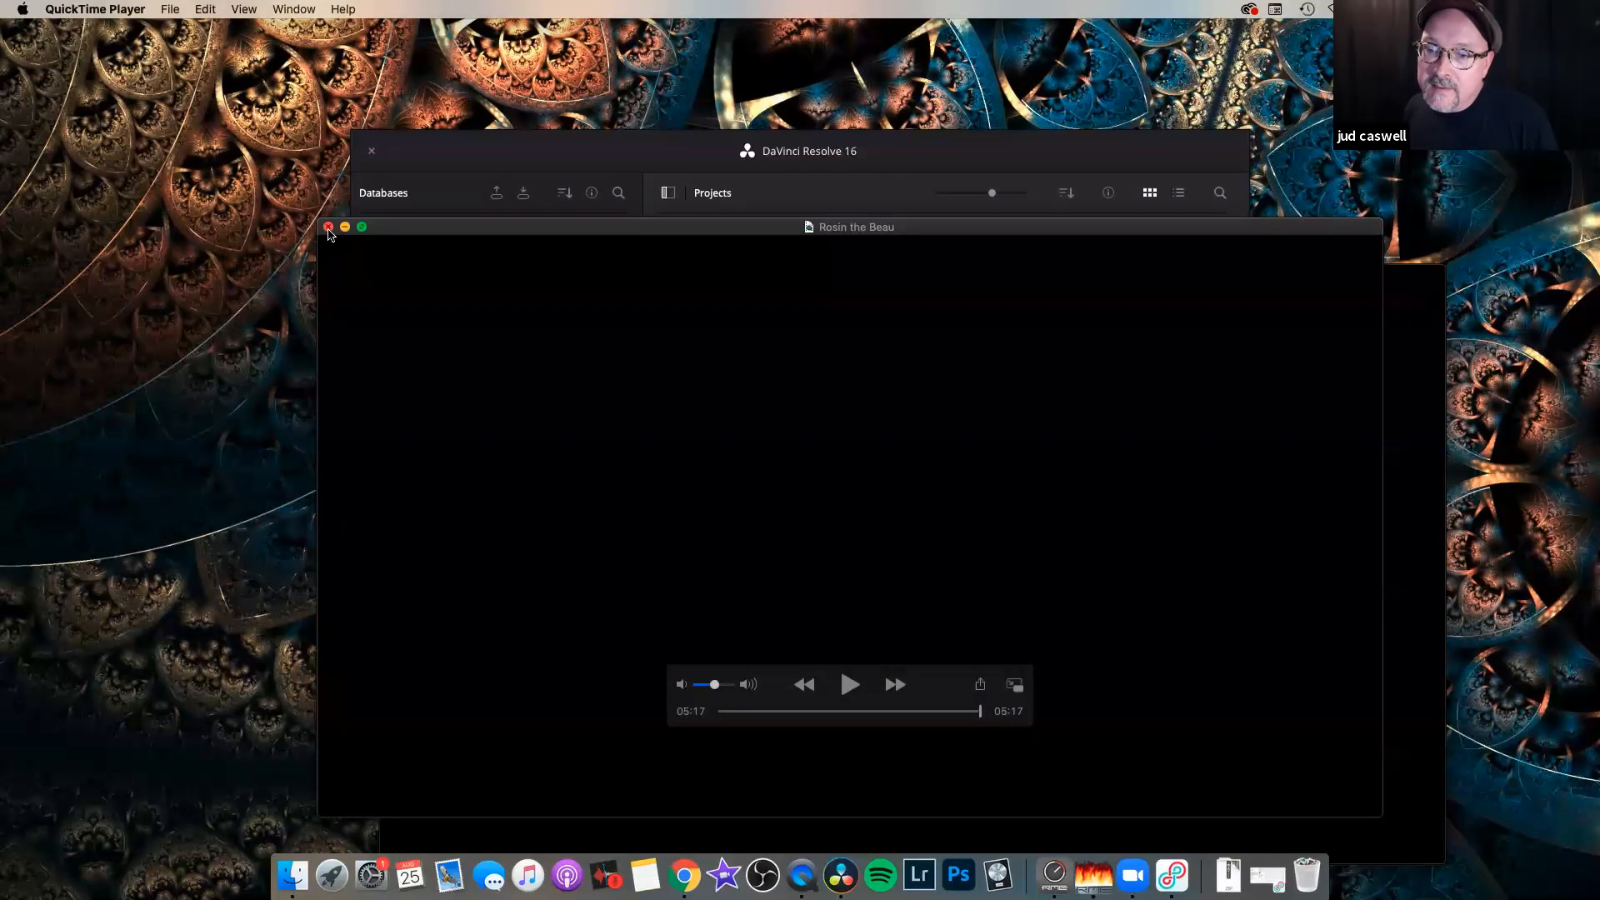
pyautogui.click(328, 228)
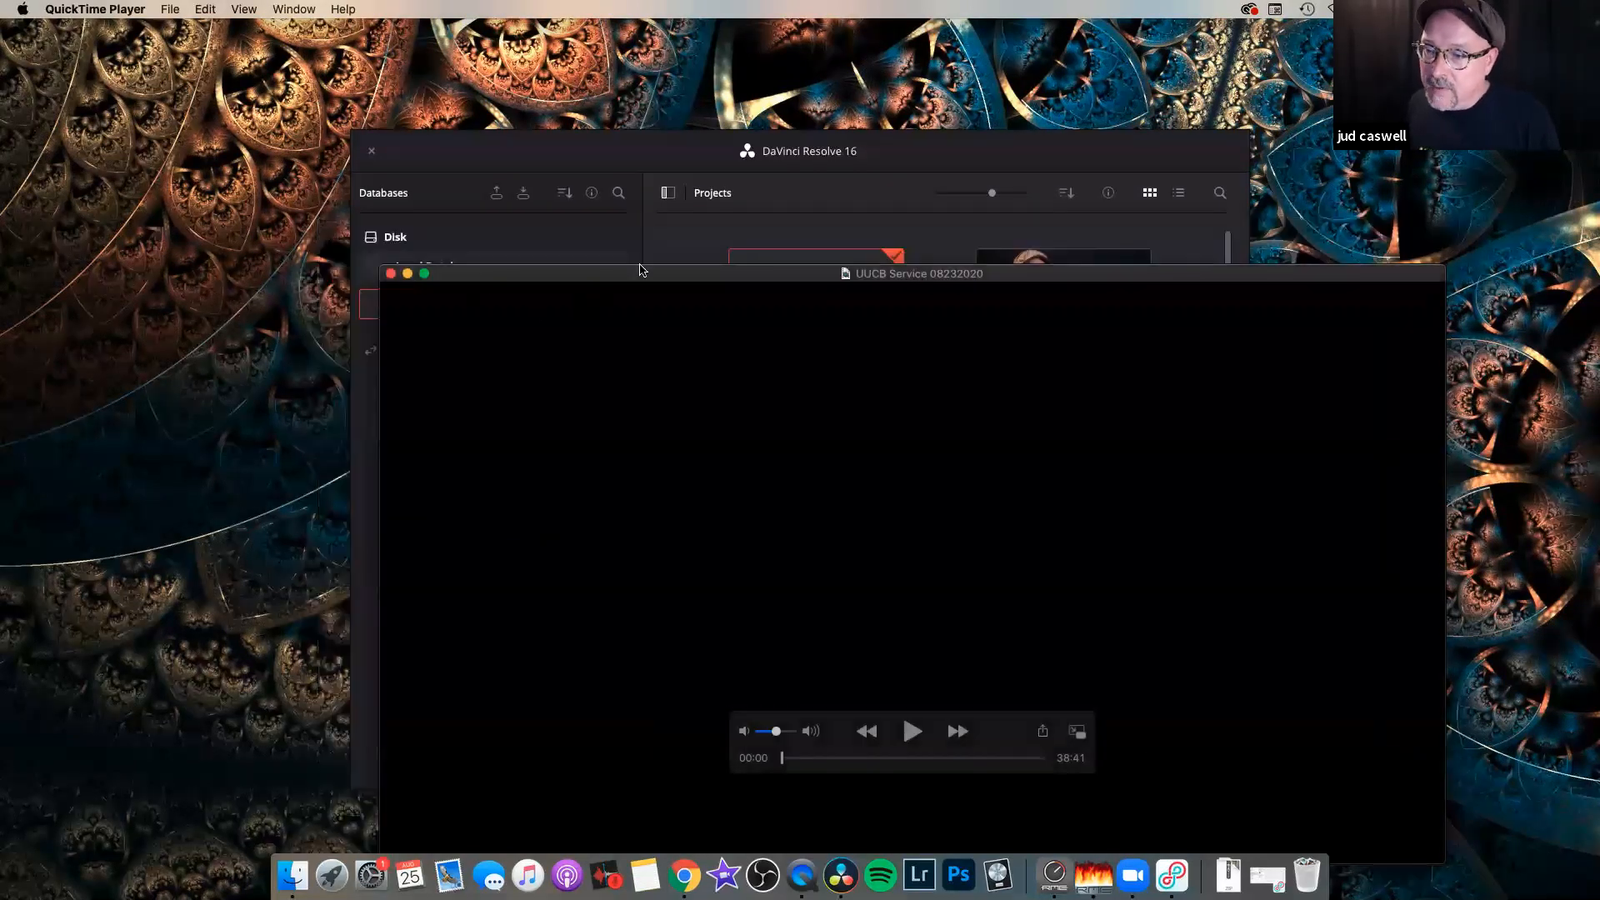
# Play the opening of the UUCB Service 08232020 video with the volume turned down slightly.
pyautogui.click(910, 731)
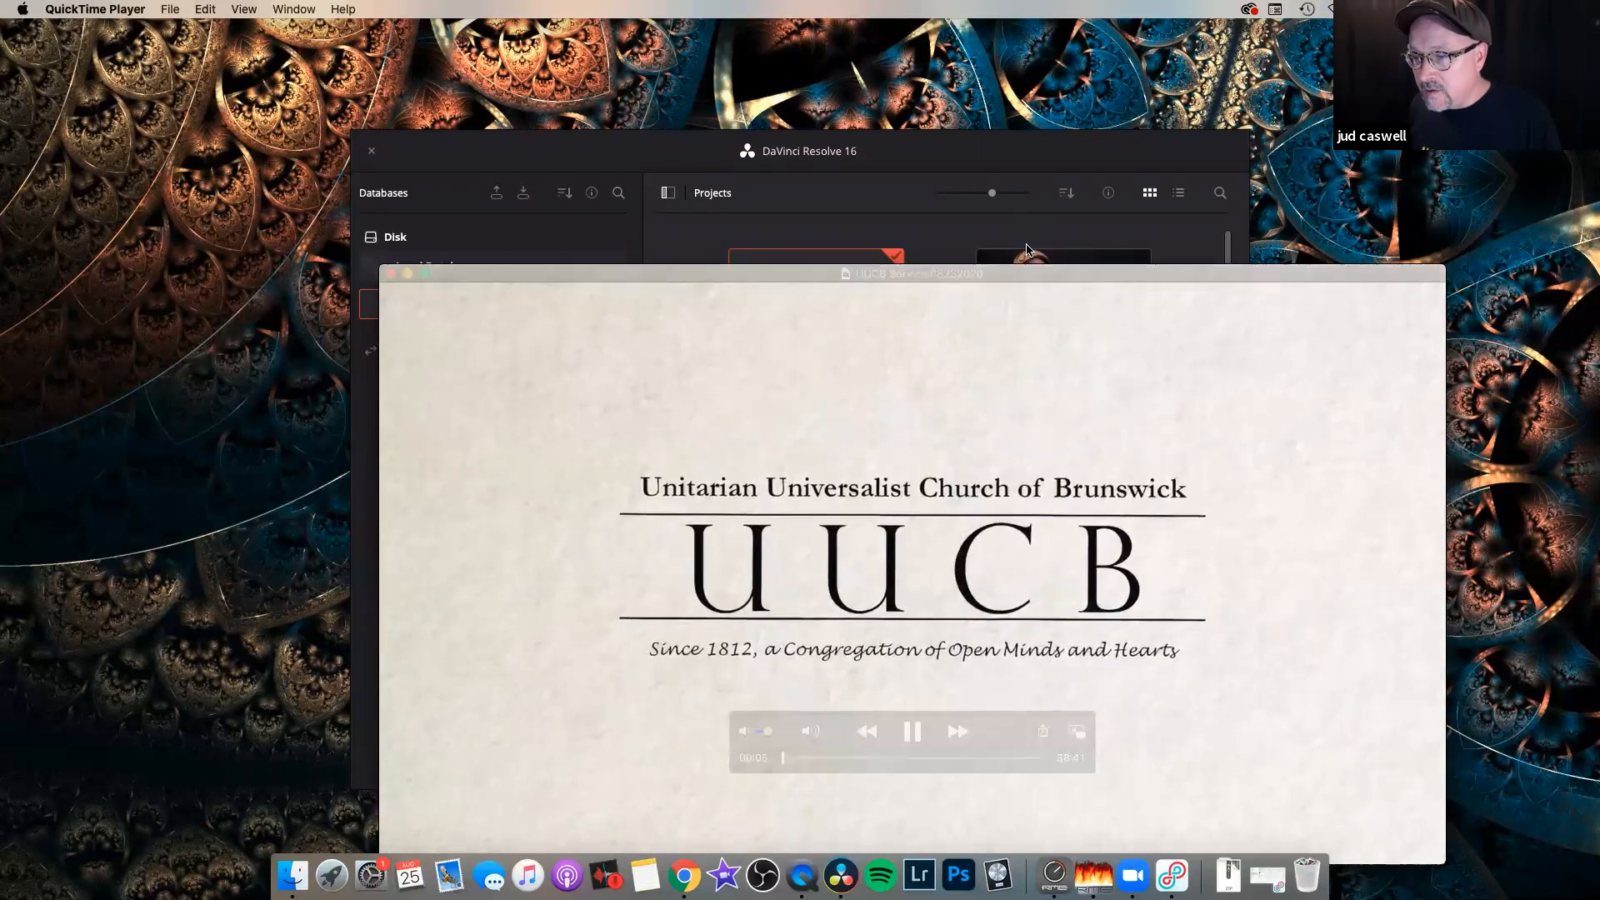
pyautogui.moveTo(769, 731); pyautogui.dragTo(761, 719)
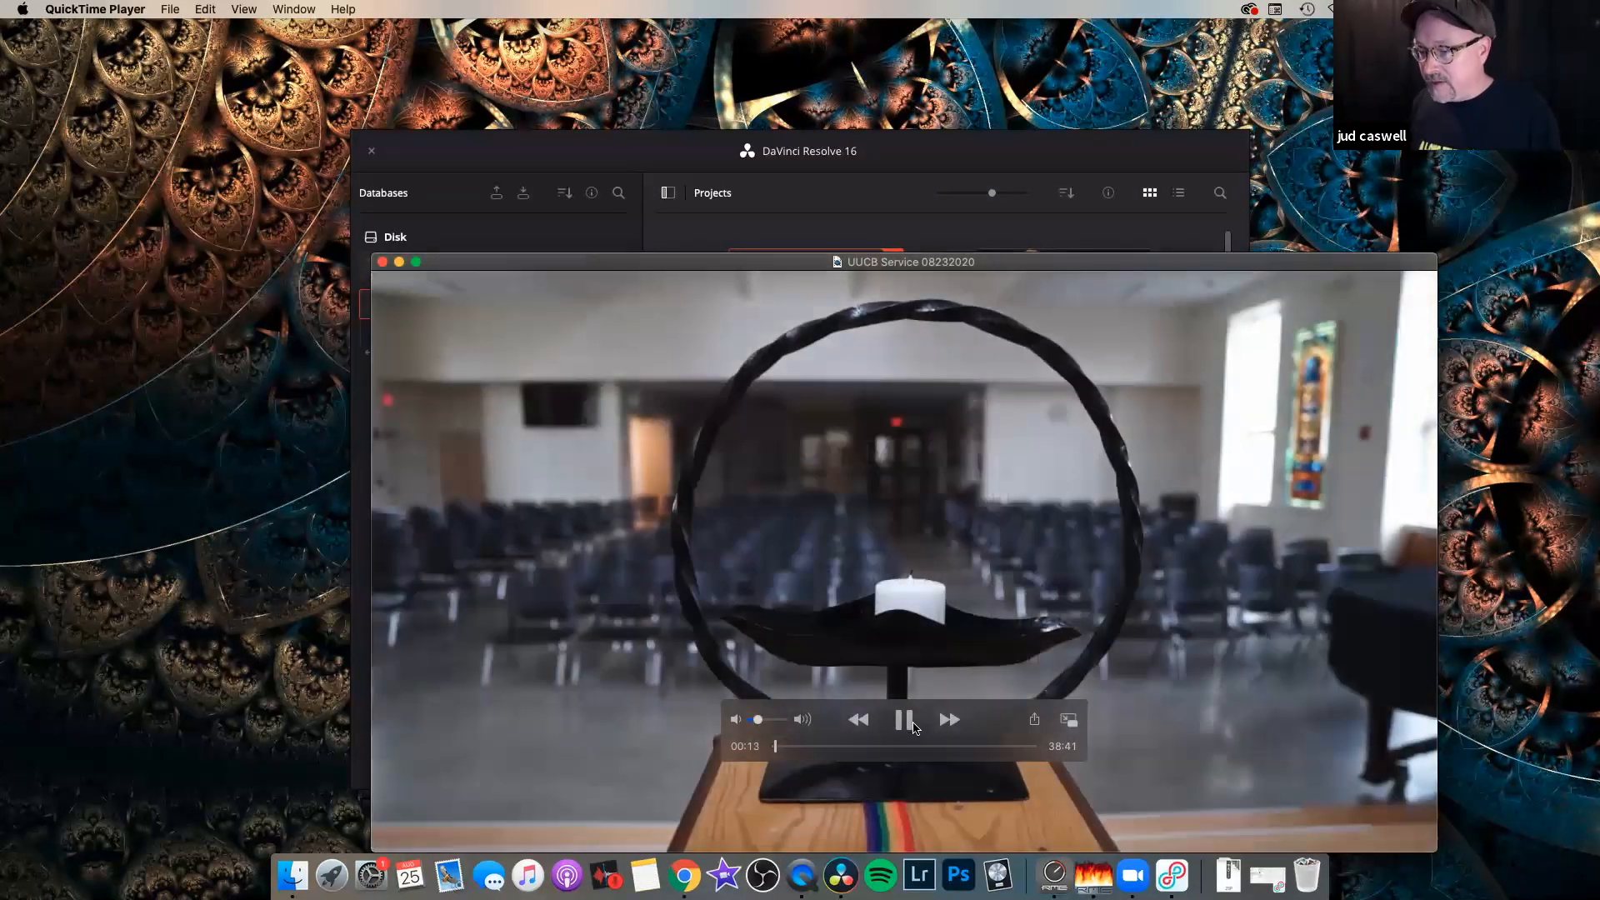
pyautogui.click(905, 725)
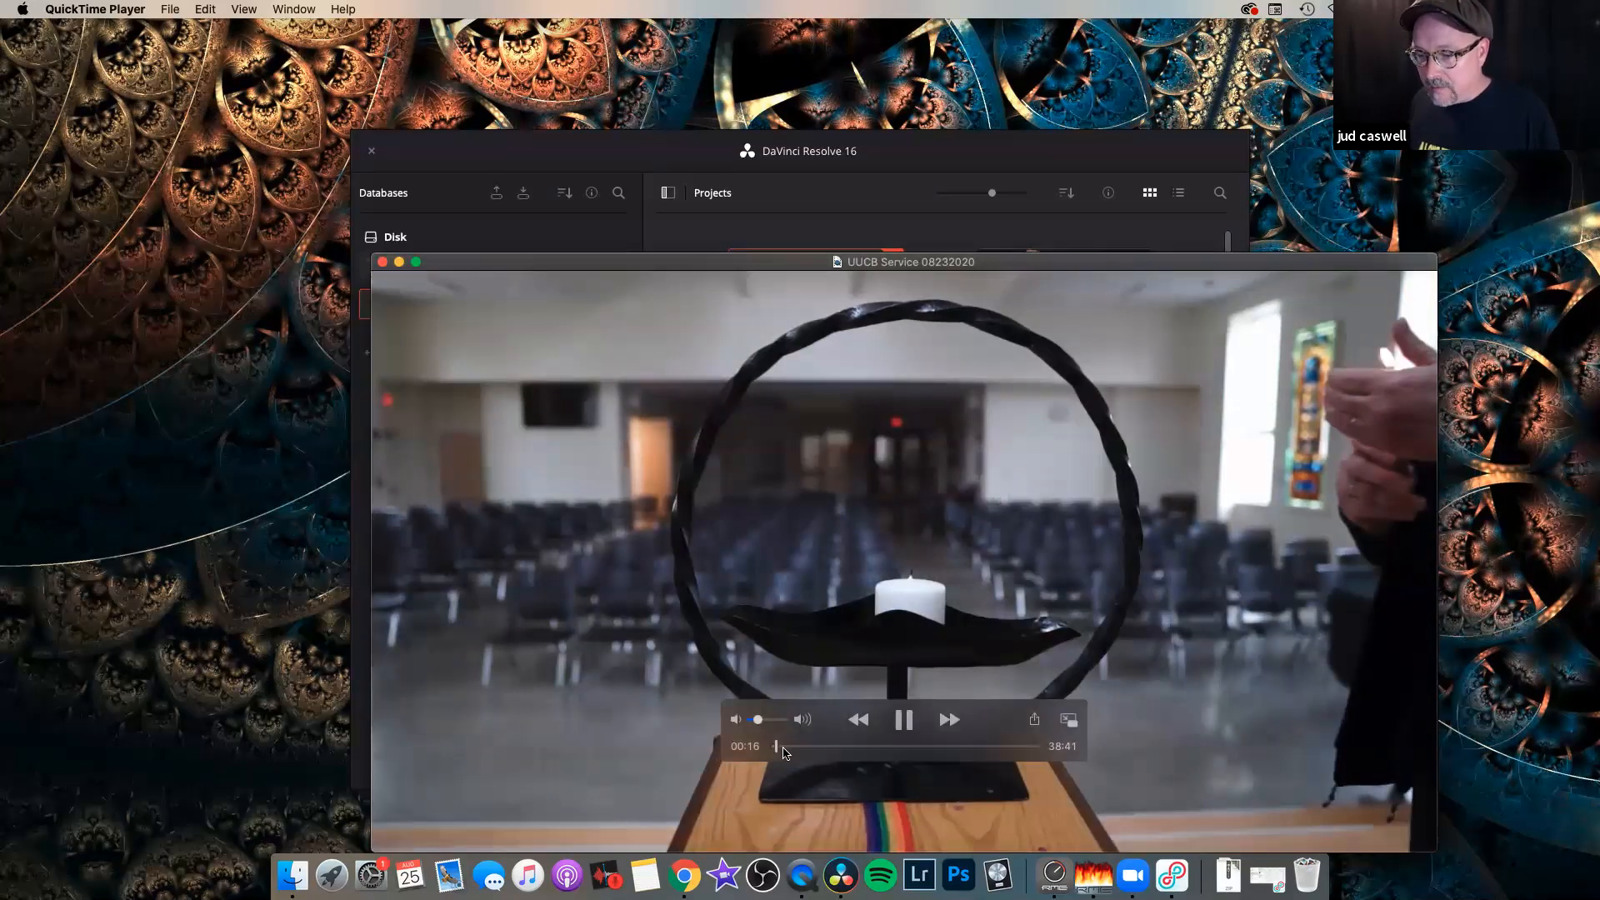
# Skip through the UUCB service video to the captioned song at about 08:03, play a few seconds, and close it.
pyautogui.moveTo(787, 747); pyautogui.dragTo(783, 750)
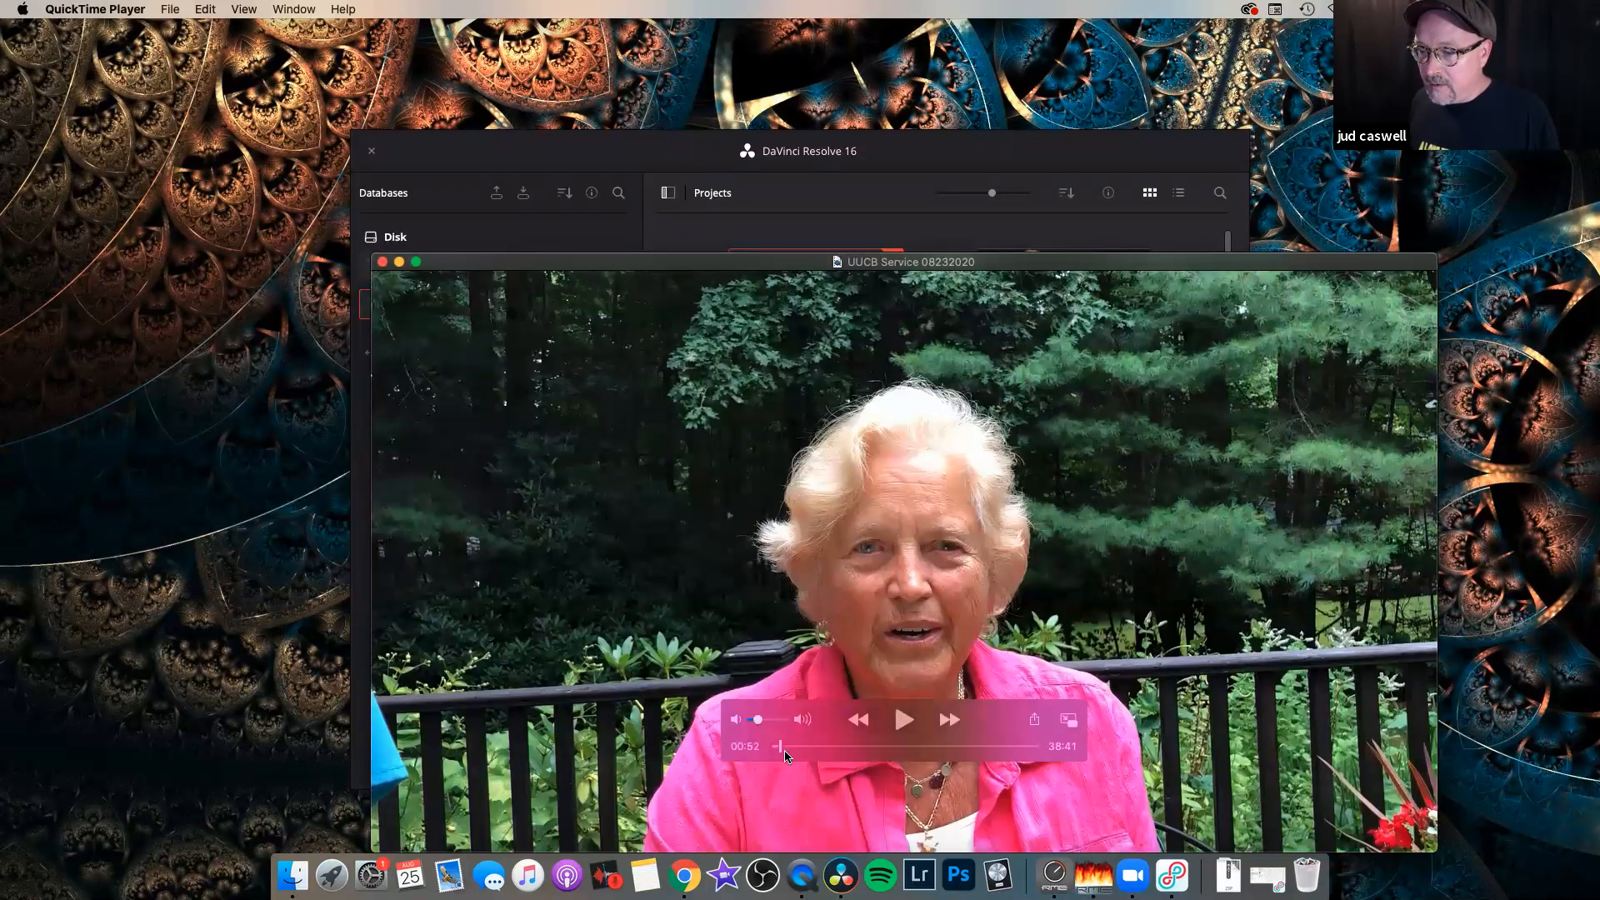
pyautogui.moveTo(787, 755); pyautogui.dragTo(829, 761)
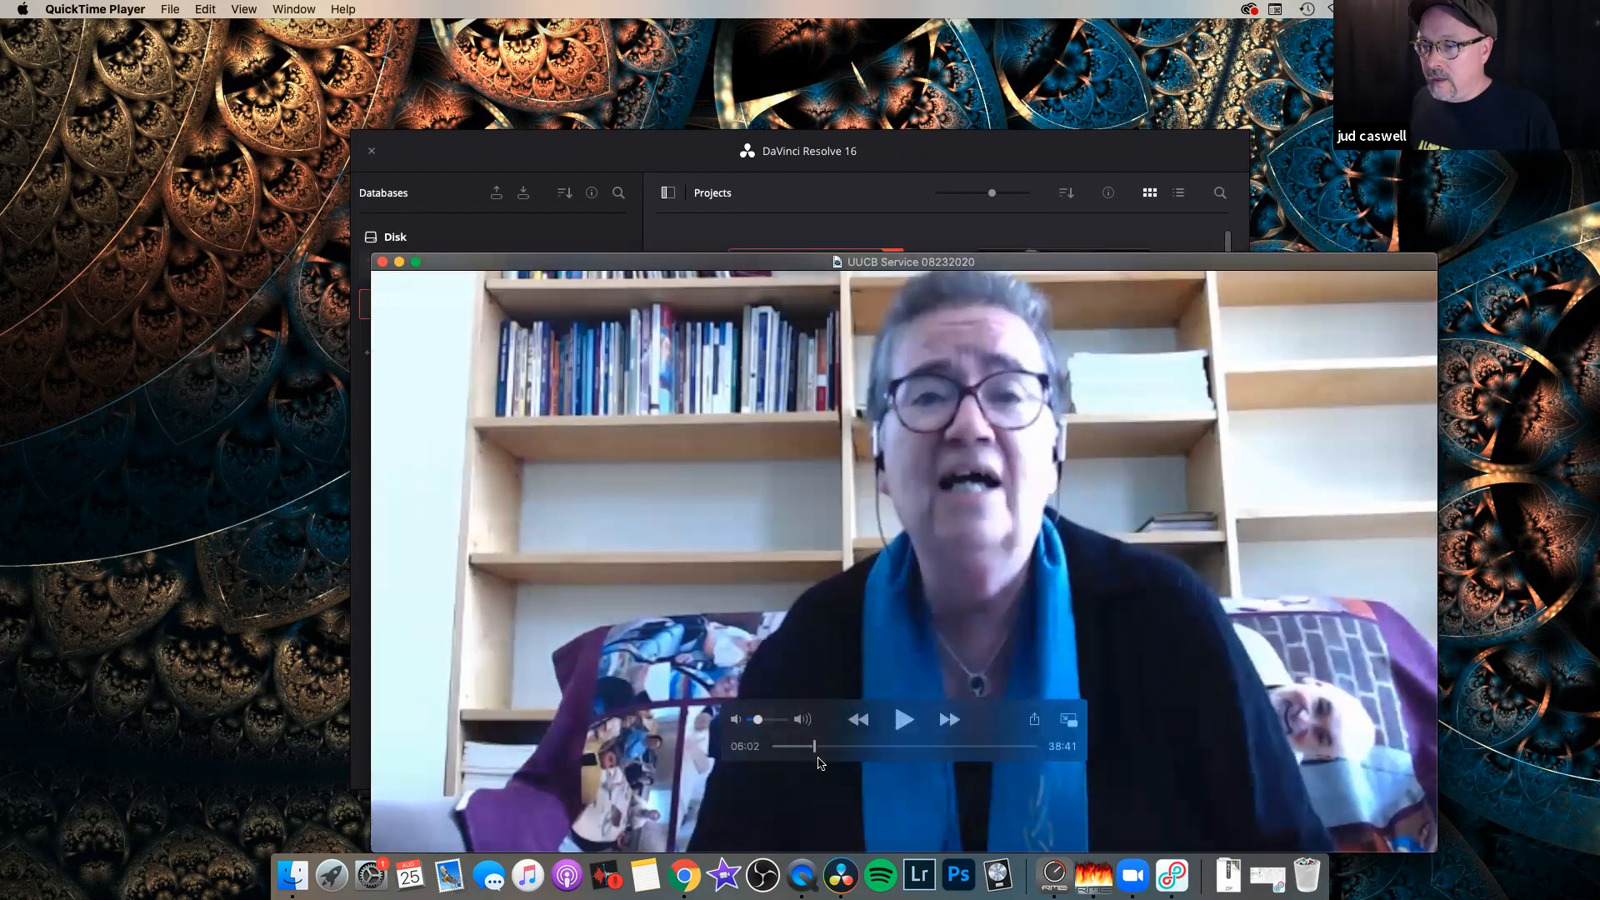
pyautogui.click(914, 724)
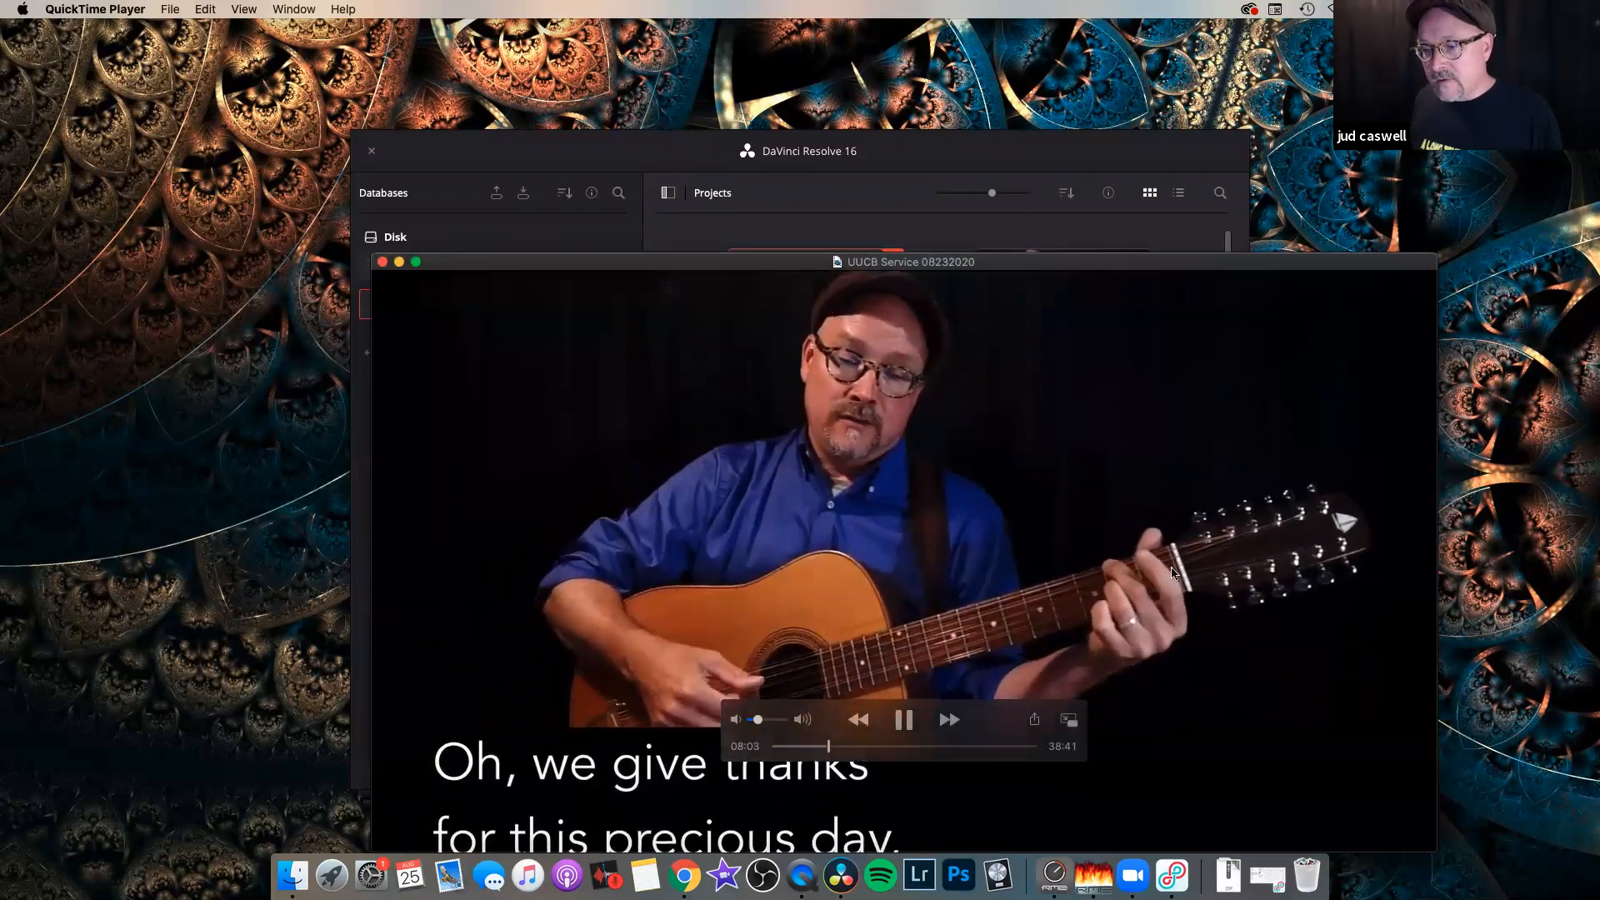
pyautogui.click(901, 725)
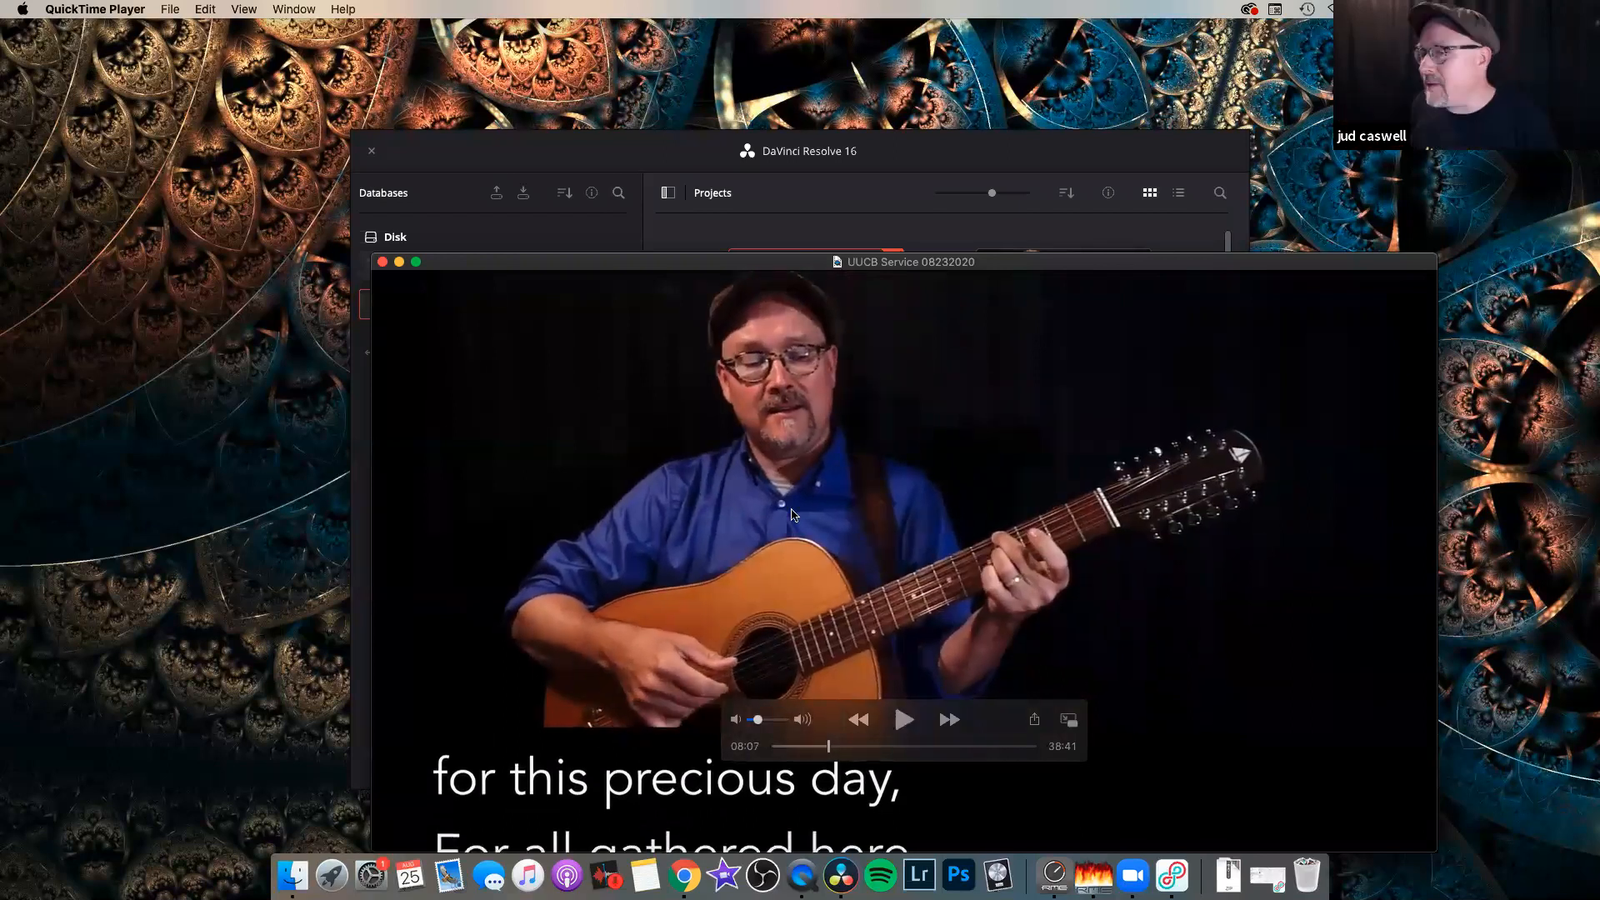
pyautogui.click(383, 263)
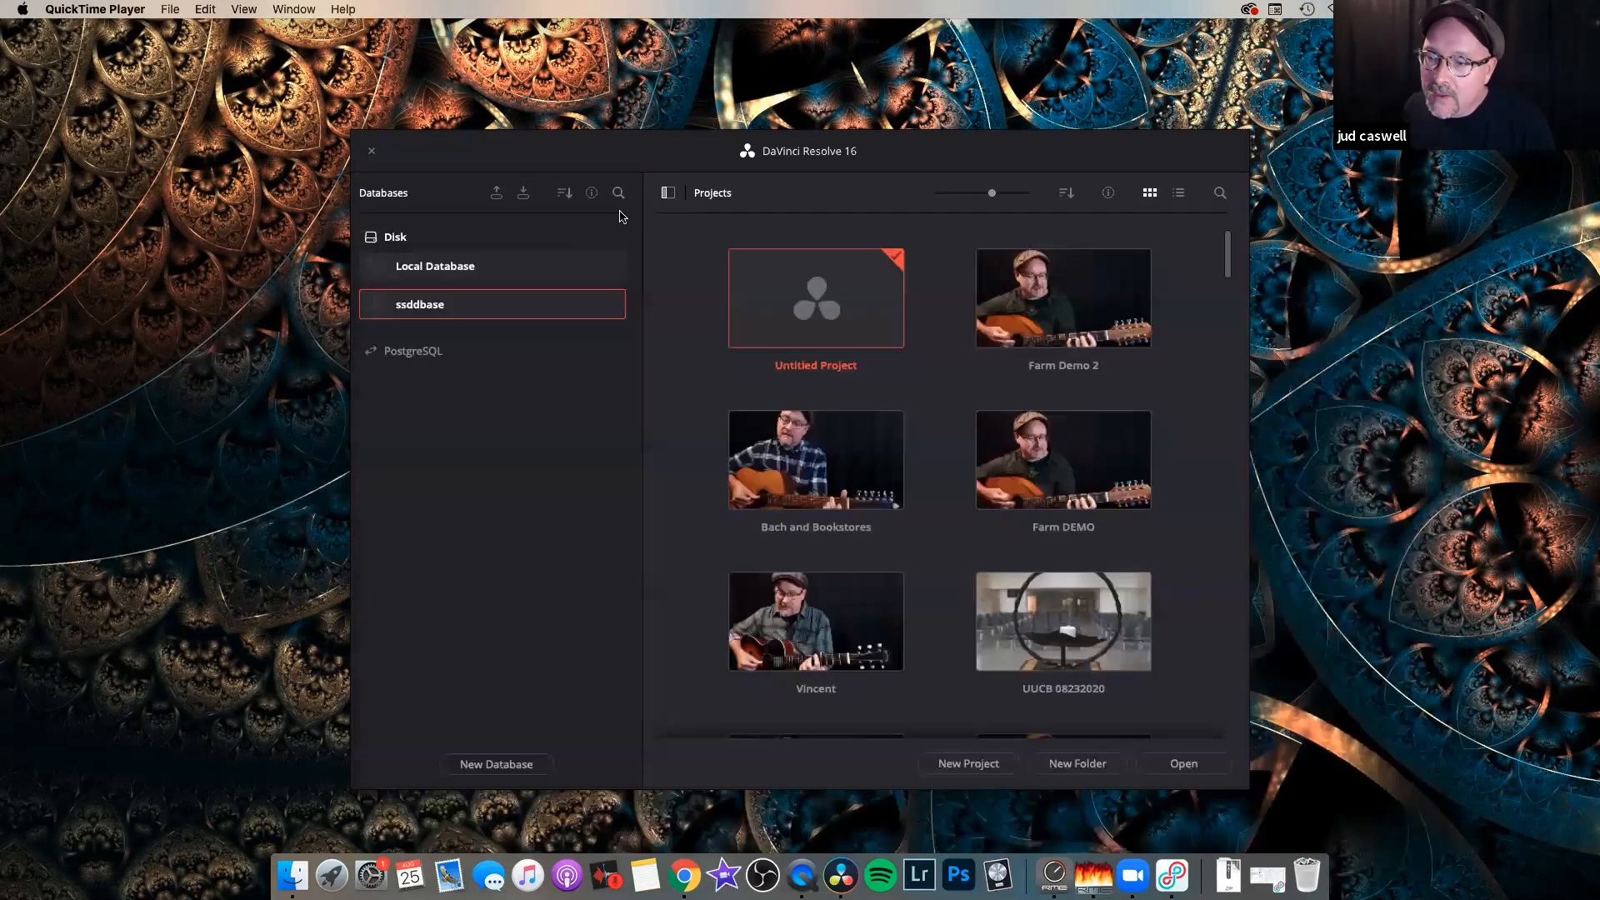
# Switch to DaVinci Resolve, look through the existing projects, and create a new project named Farm DEMO 3.
pyautogui.click(769, 151)
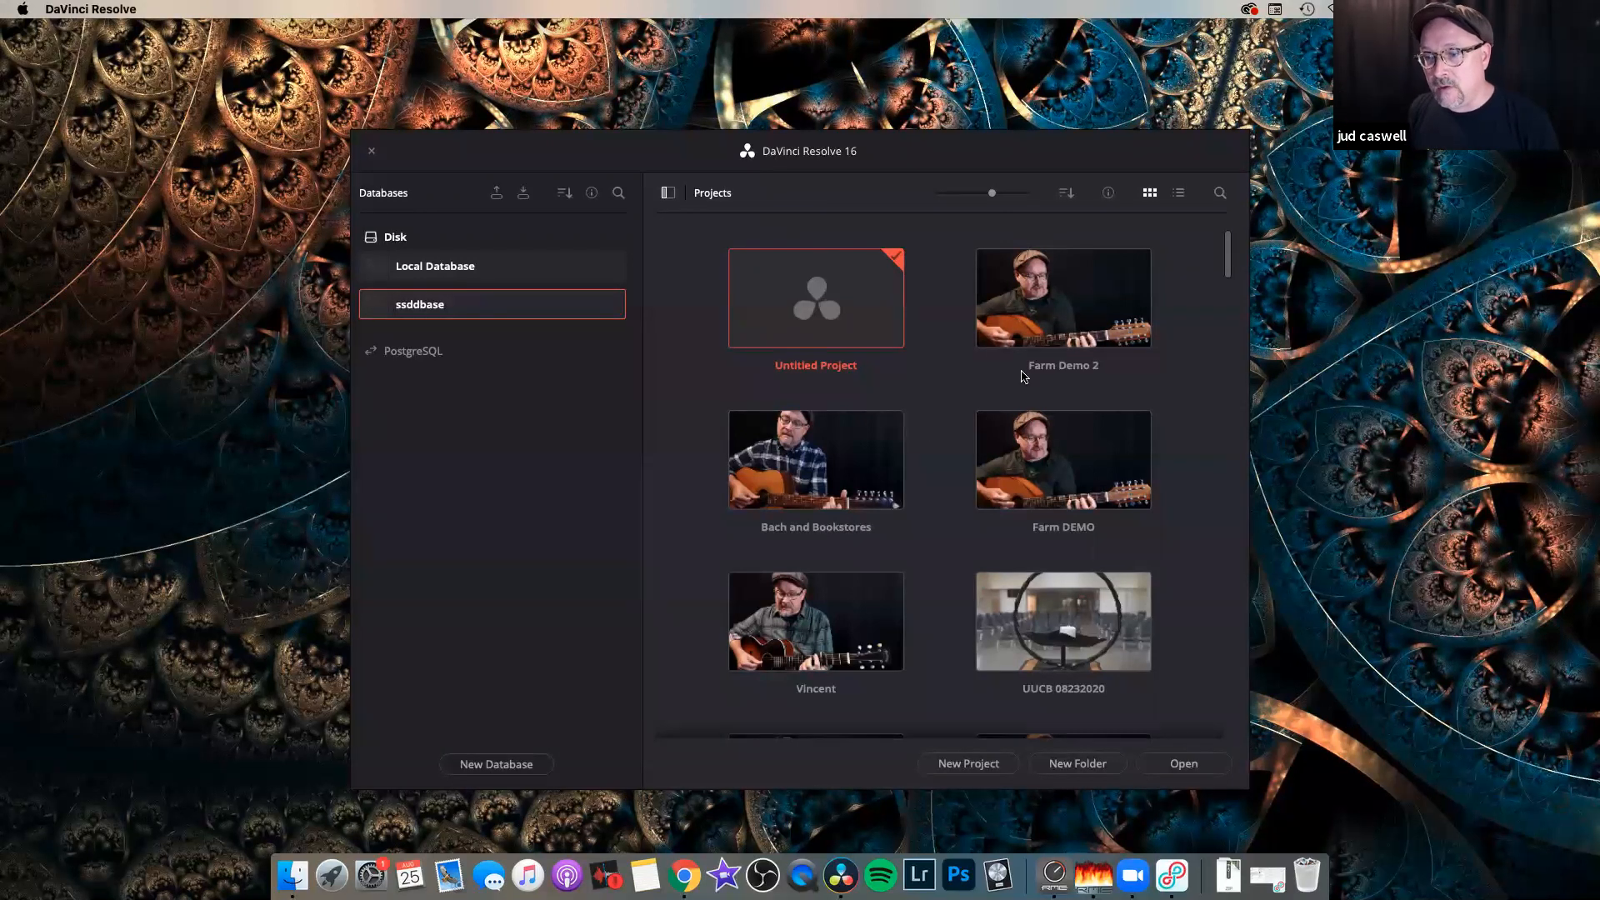
pyautogui.moveTo(1229, 263); pyautogui.dragTo(1237, 362)
pyautogui.moveTo(1242, 417); pyautogui.dragTo(1241, 739)
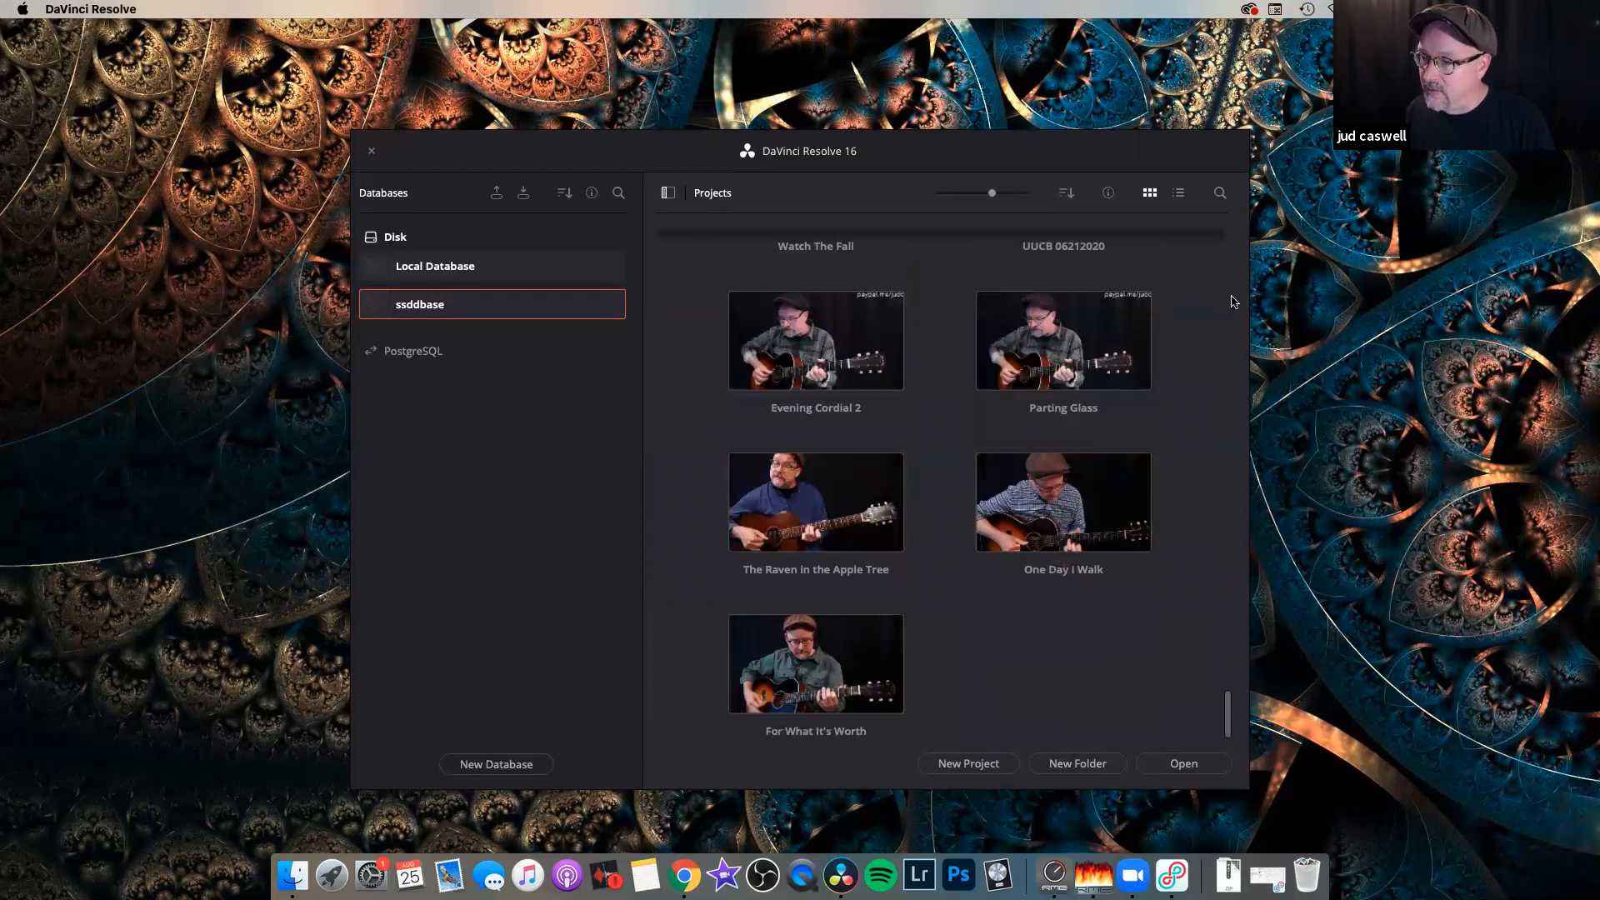
pyautogui.moveTo(1232, 302); pyautogui.dragTo(1222, 246)
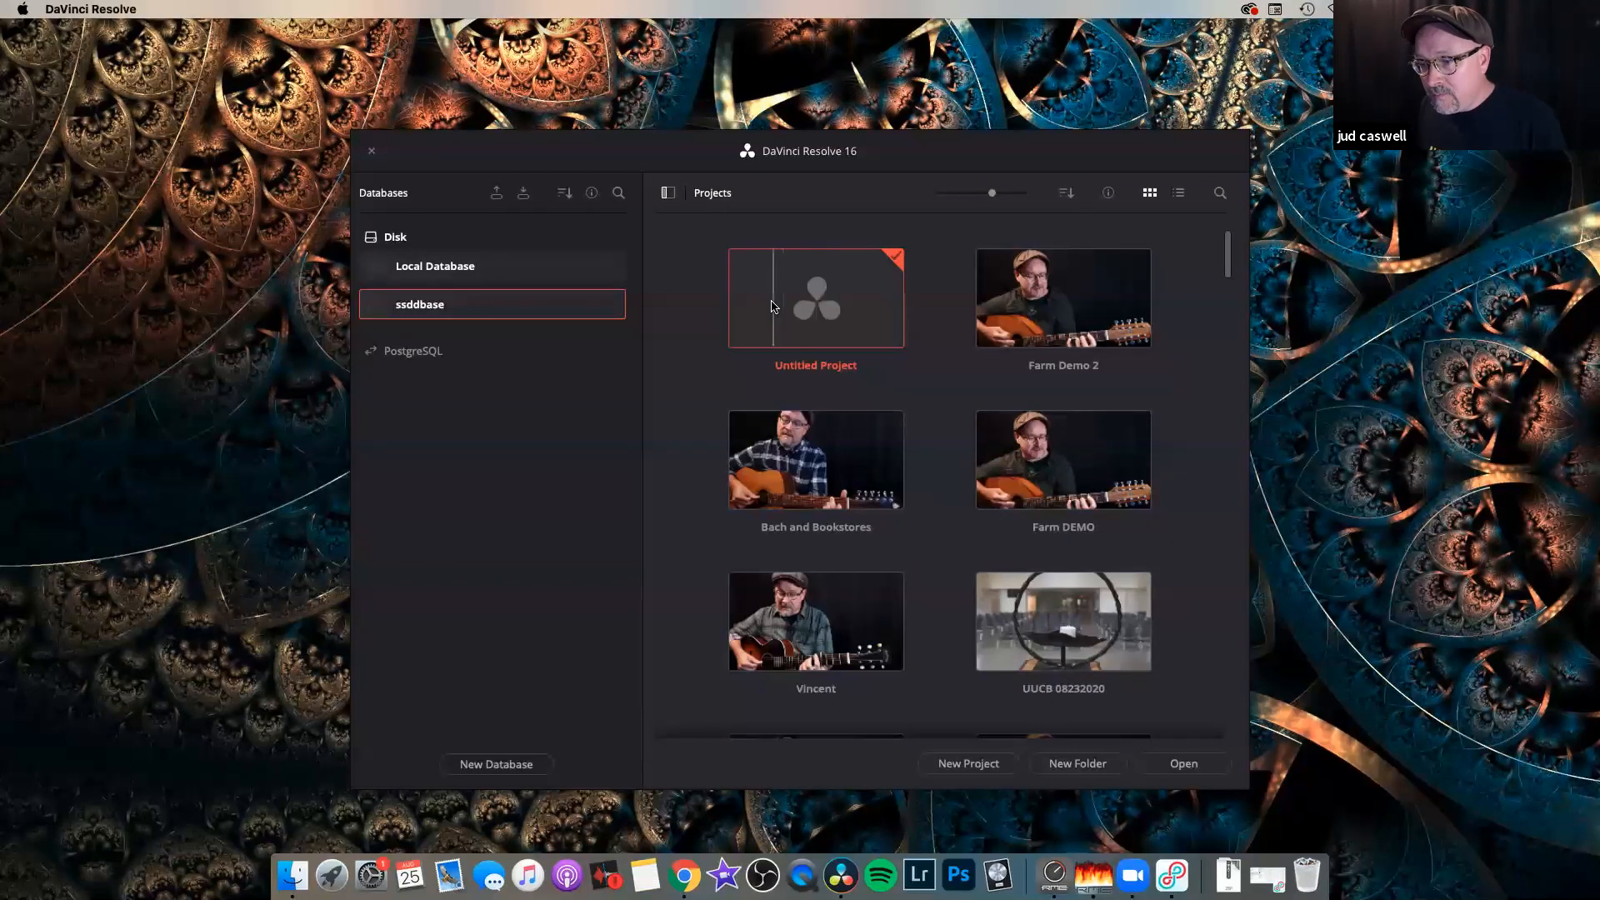
pyautogui.click(966, 763)
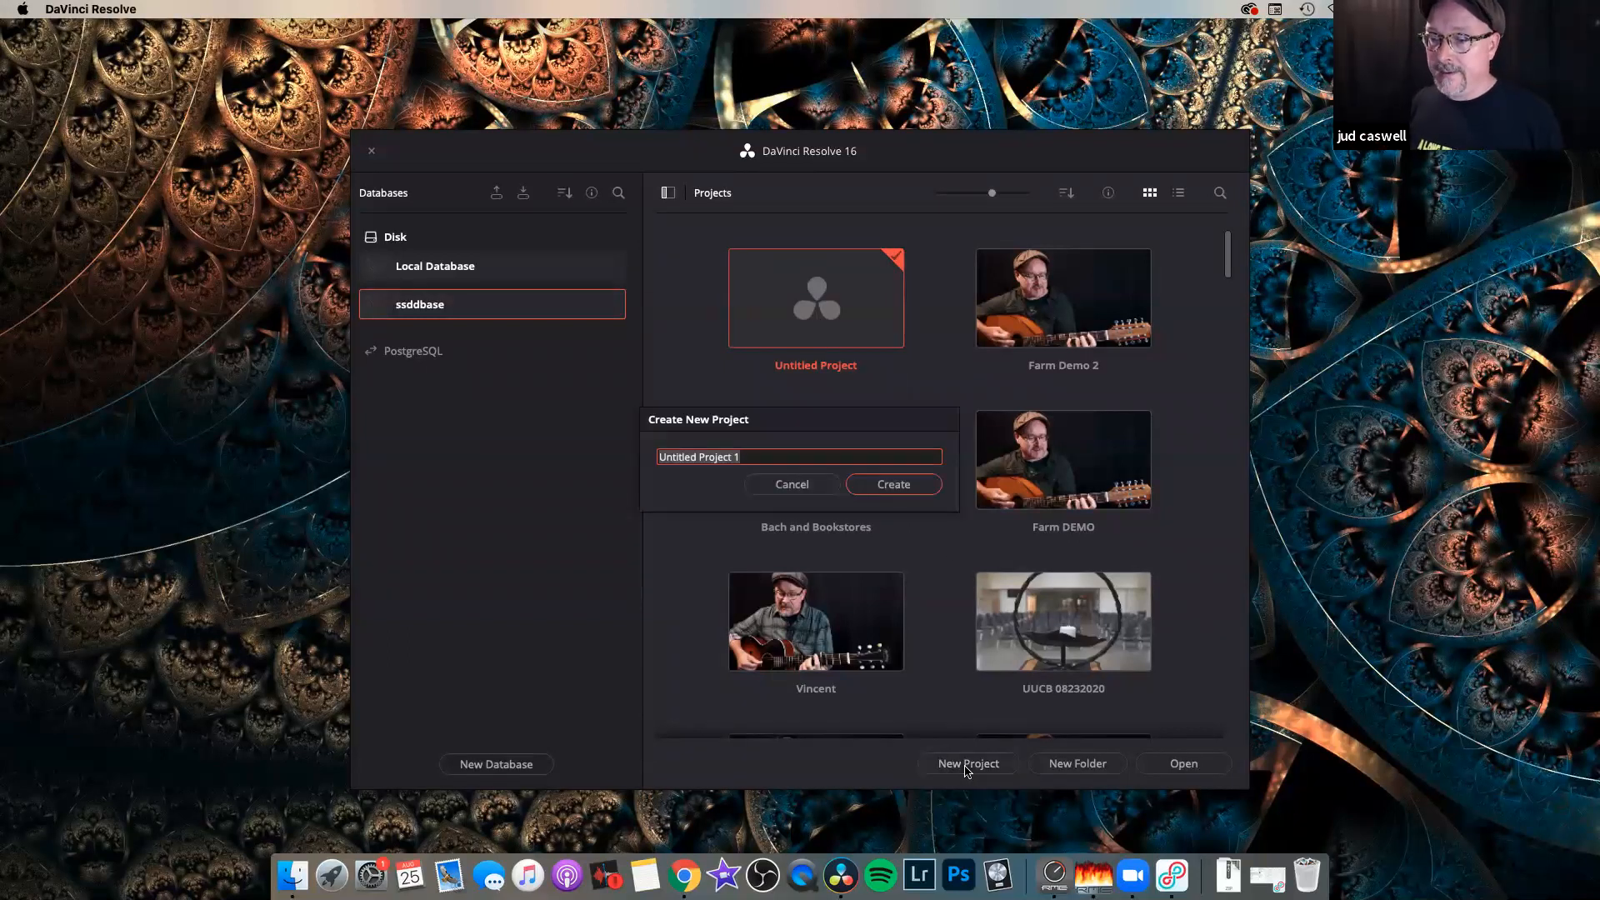
pyautogui.write('DEMO ')
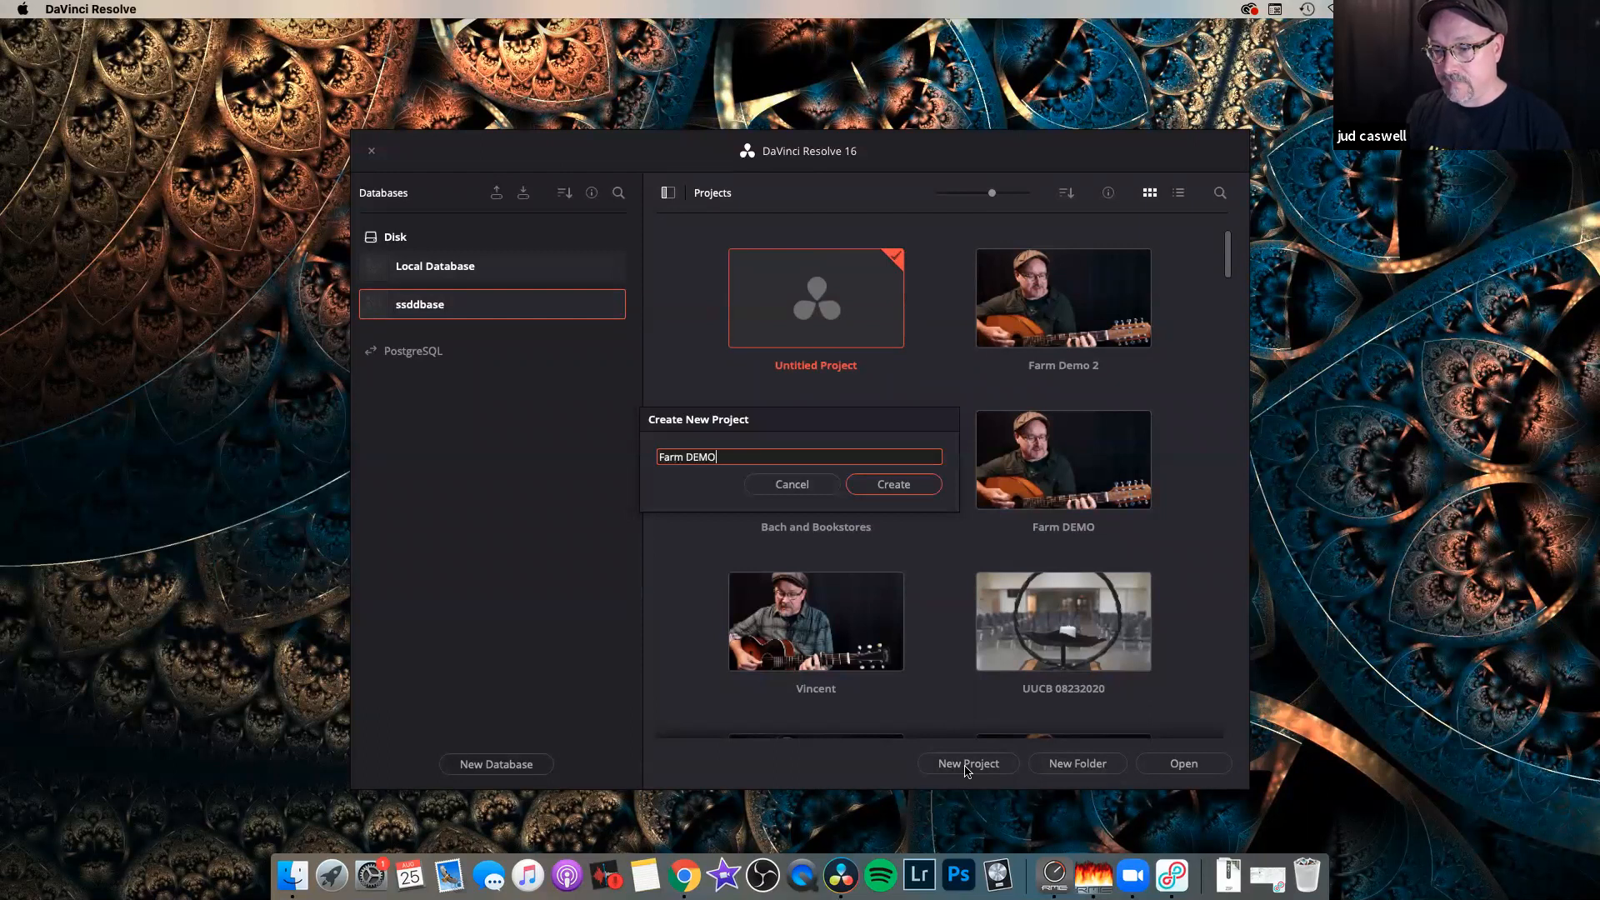
pyautogui.write('3')
pyautogui.press('Return')
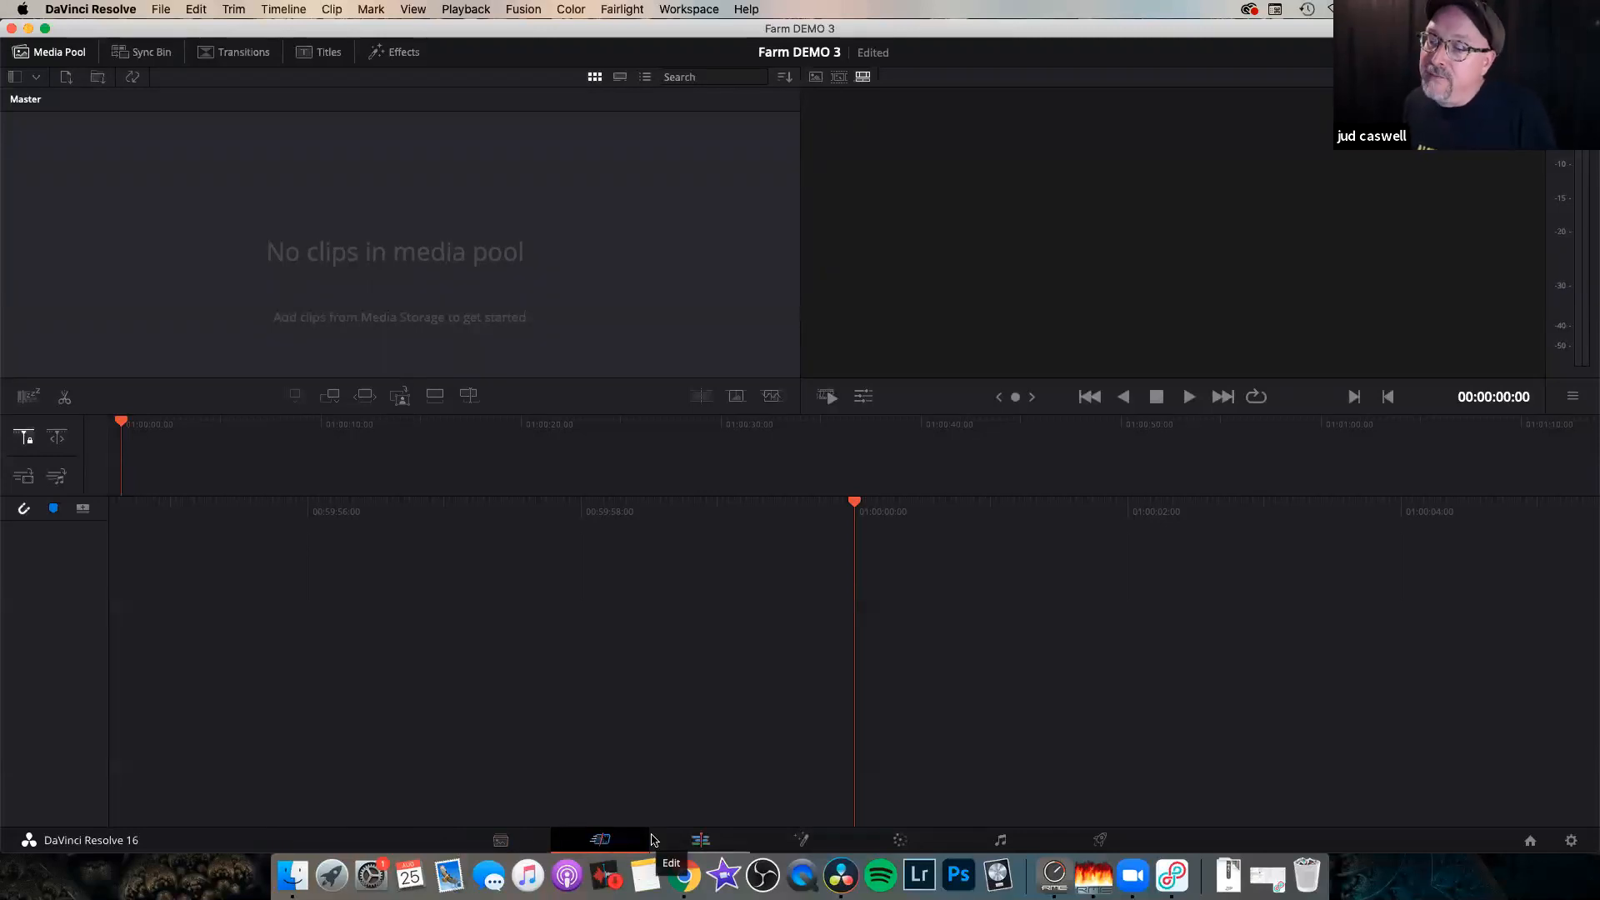
# Look over the Edit, Fairlight and Deliver pages of the empty project, finishing on the Cut page.
pyautogui.click(698, 842)
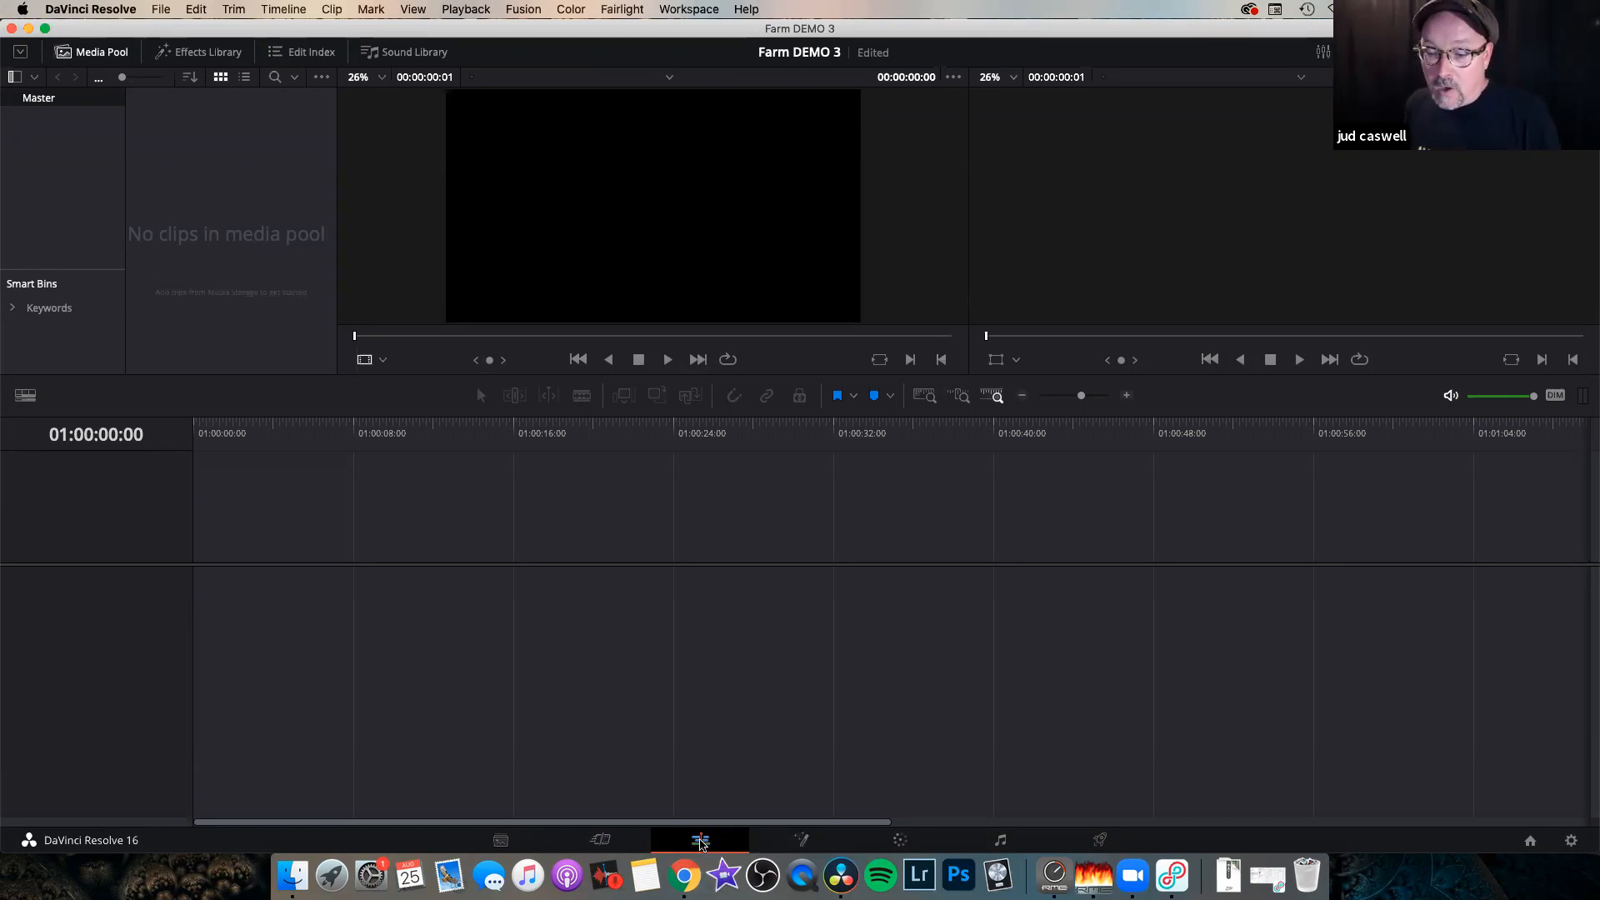
pyautogui.click(1007, 842)
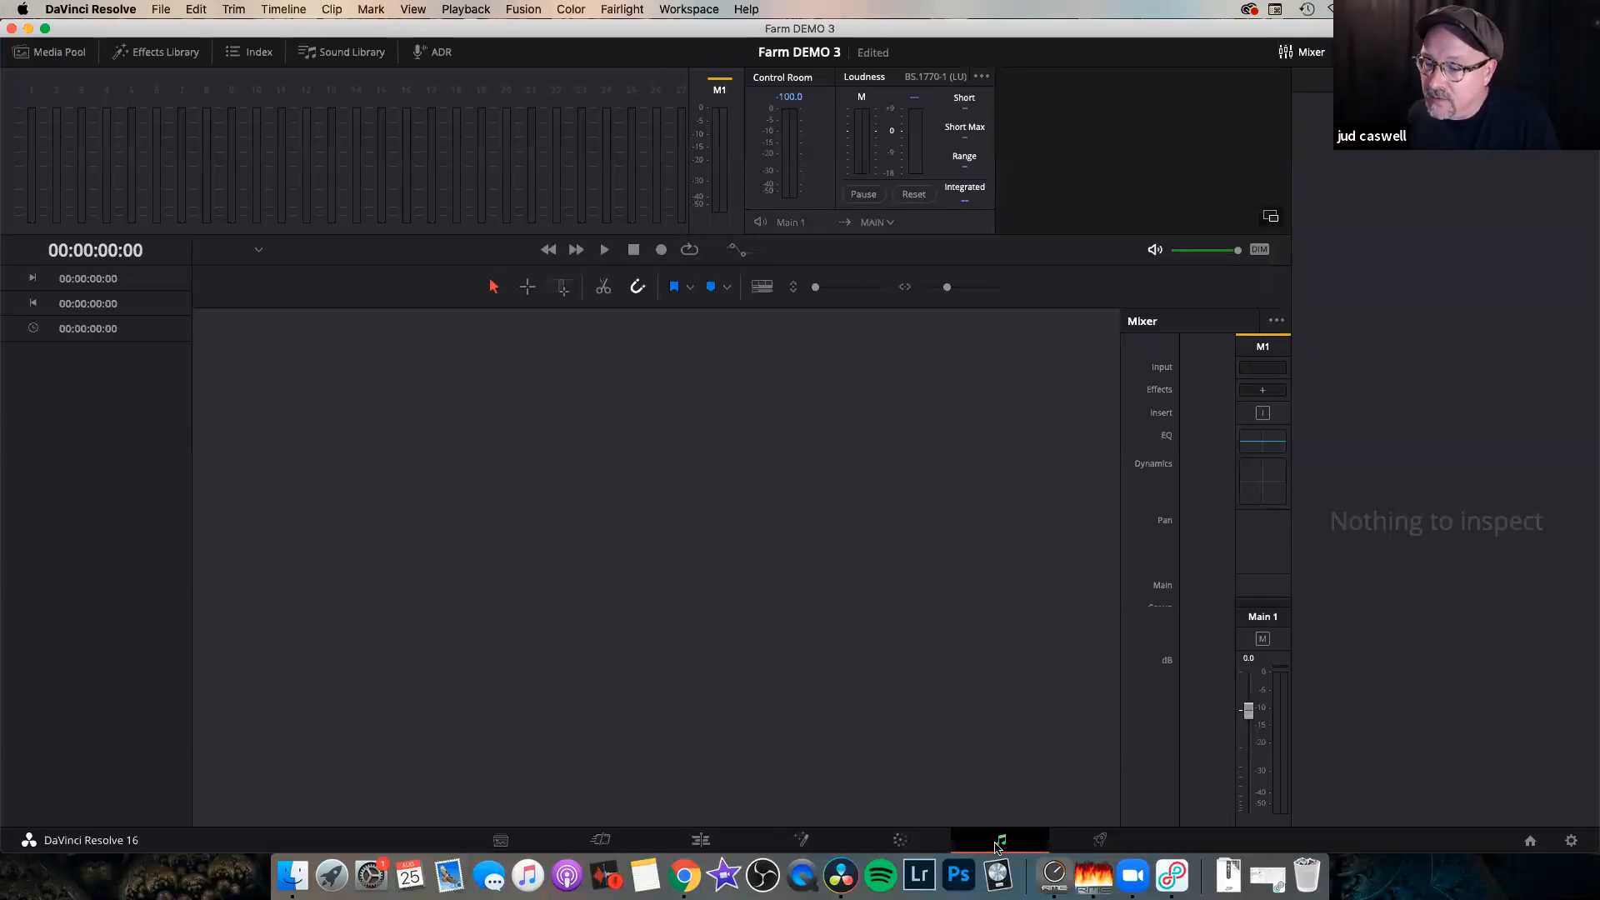
pyautogui.click(1094, 843)
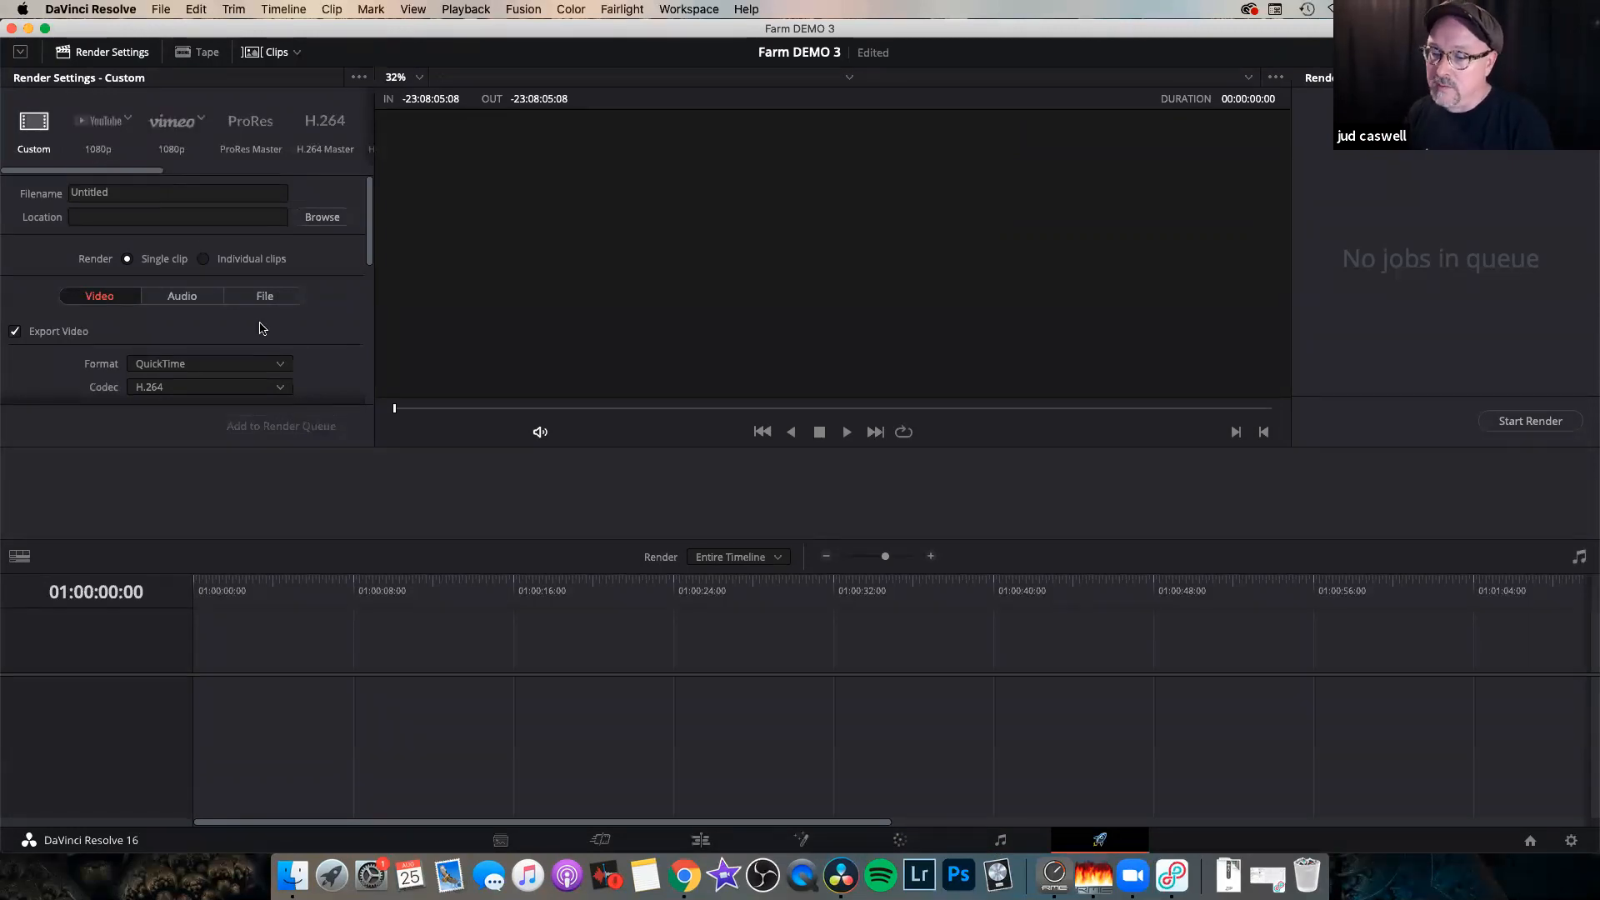
pyautogui.click(699, 842)
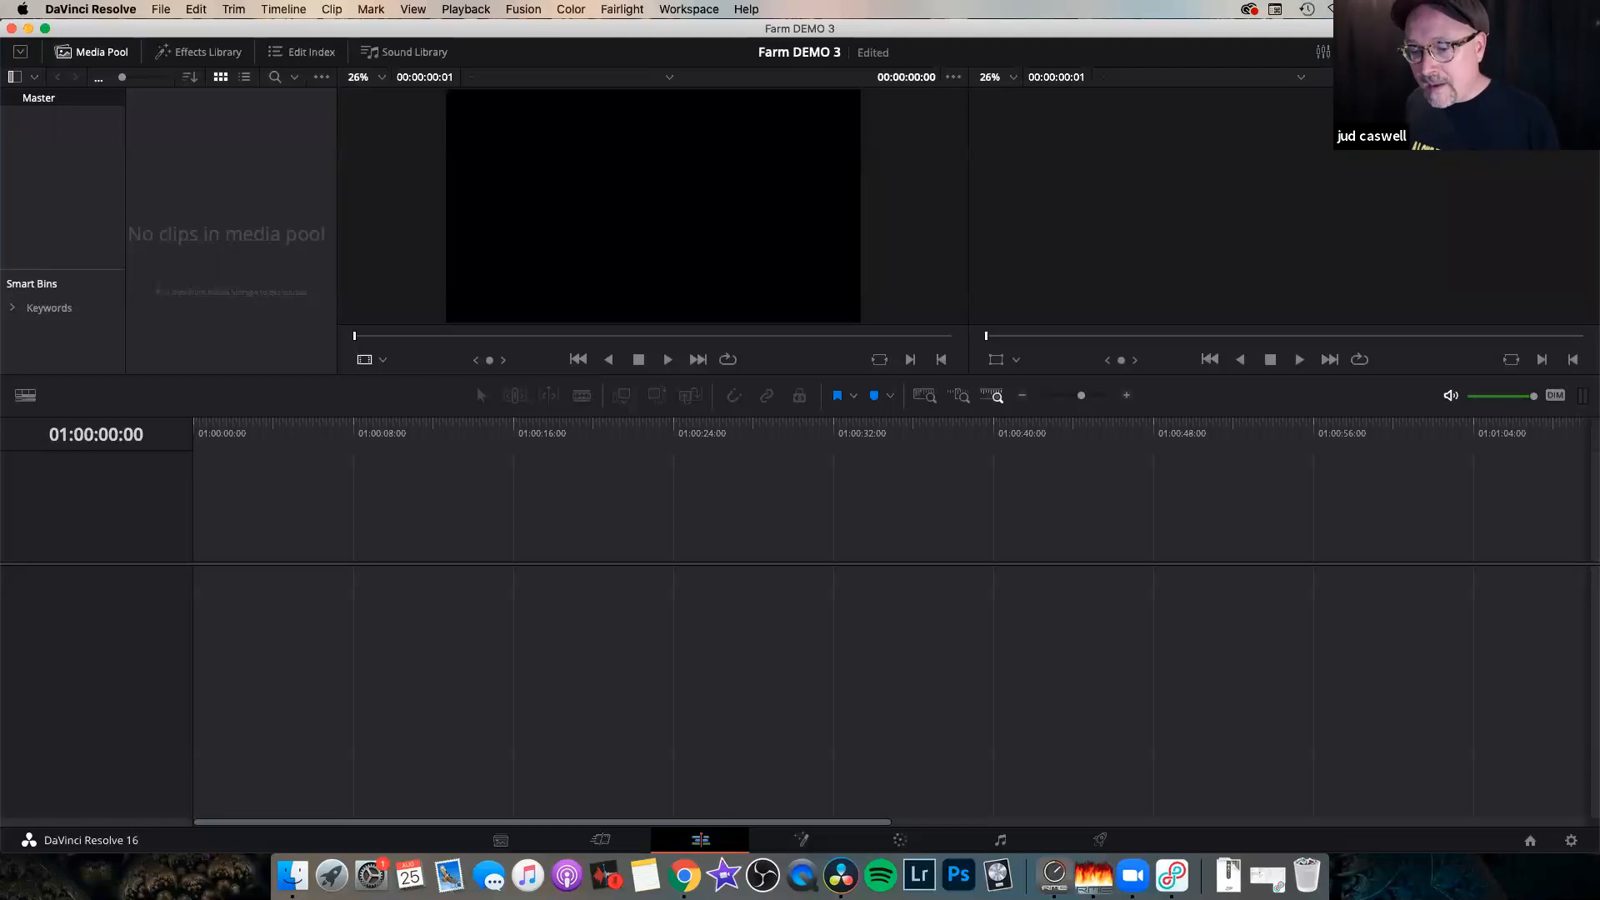
pyautogui.click(600, 840)
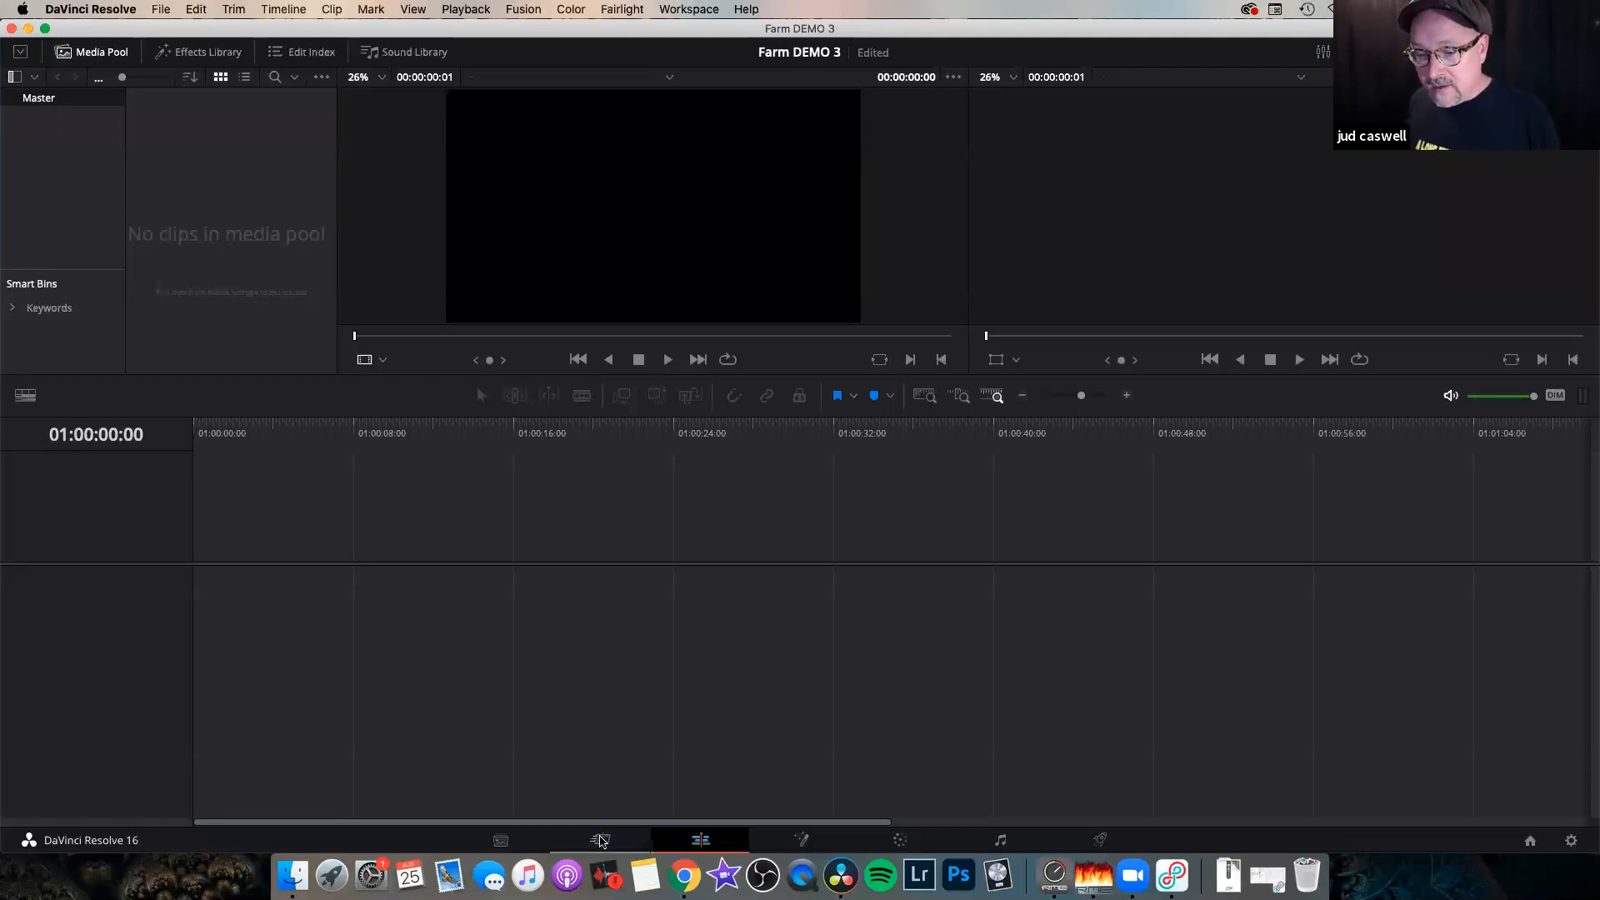
# On the Edit page, import Rosin Cittern.mp4 from the FARM DEMO folder and change the project's frame rate to match the clip.
pyautogui.click(701, 839)
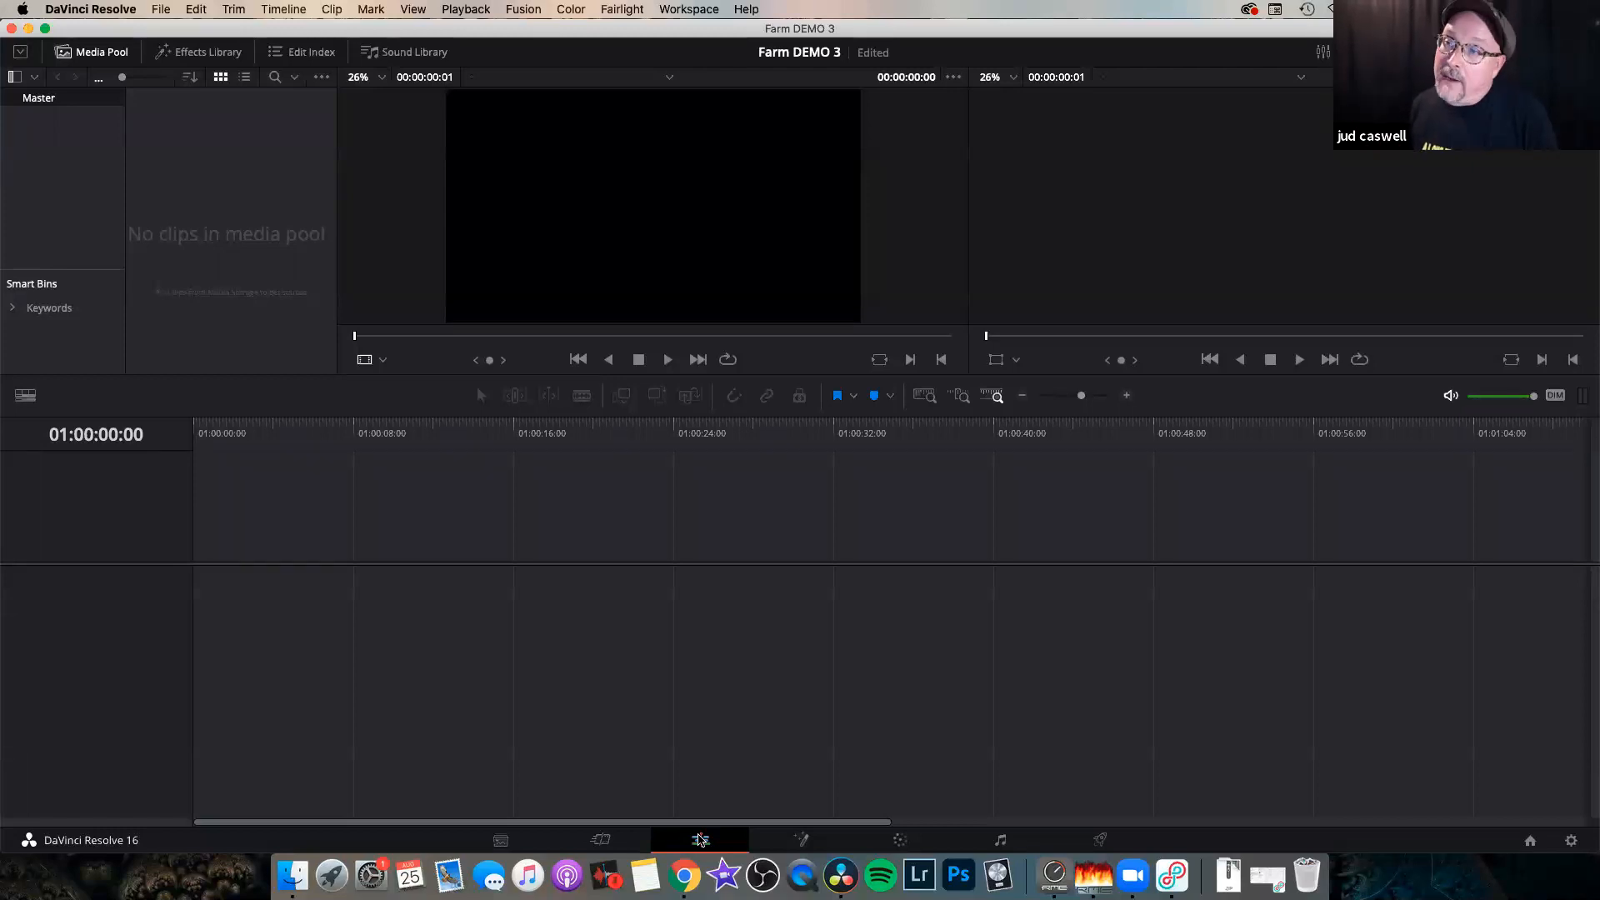
pyautogui.click(161, 9)
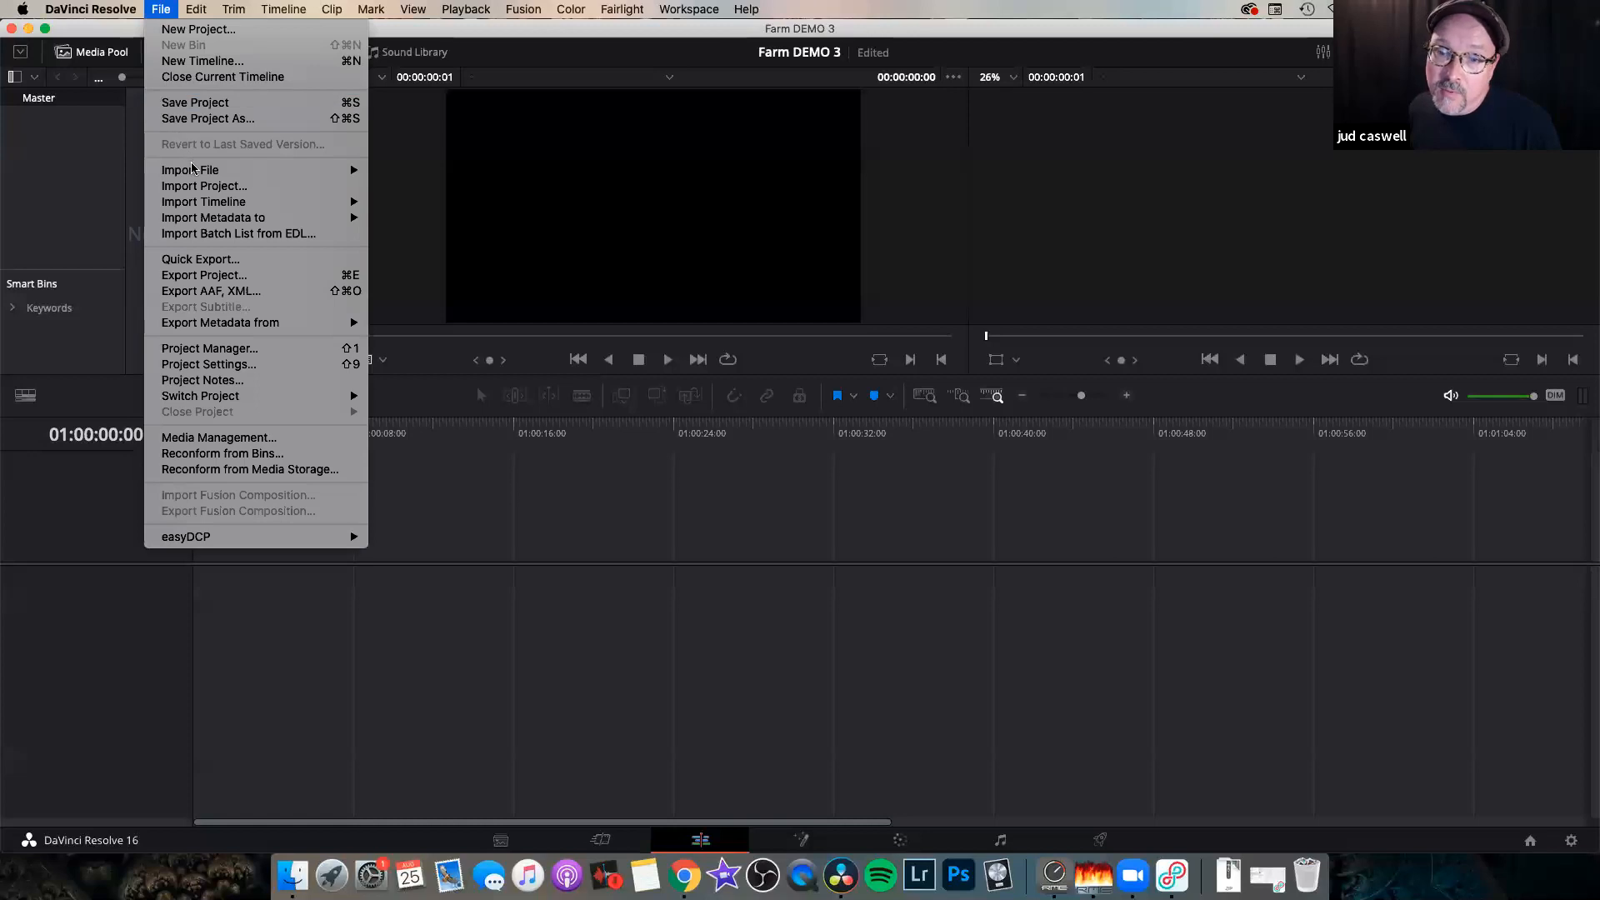
pyautogui.moveTo(194, 169)
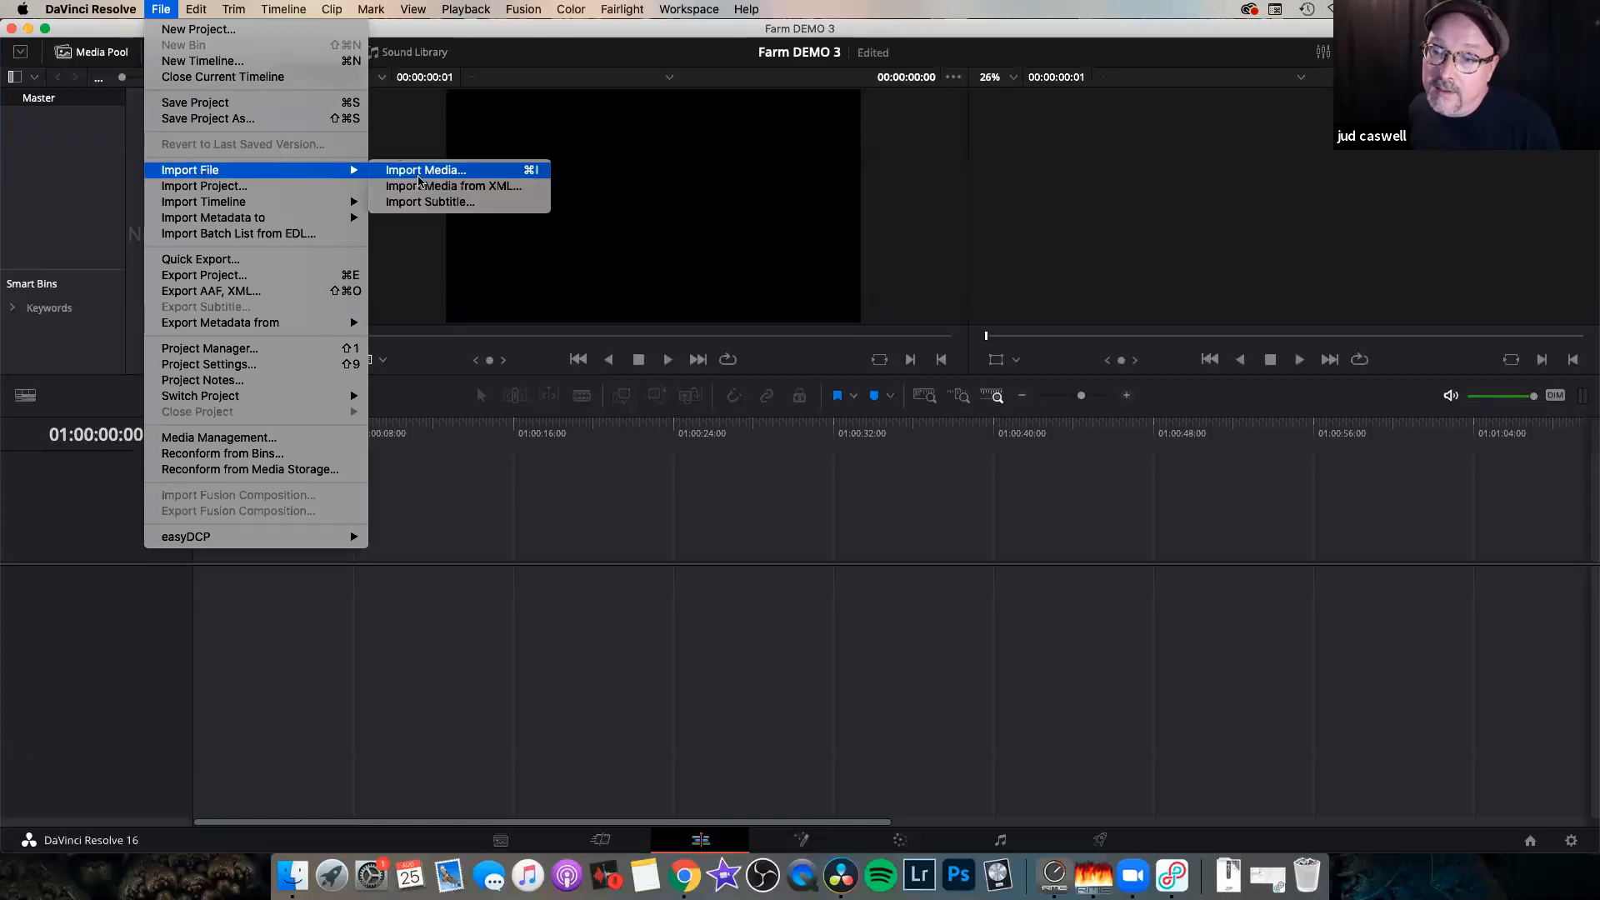
pyautogui.click(419, 178)
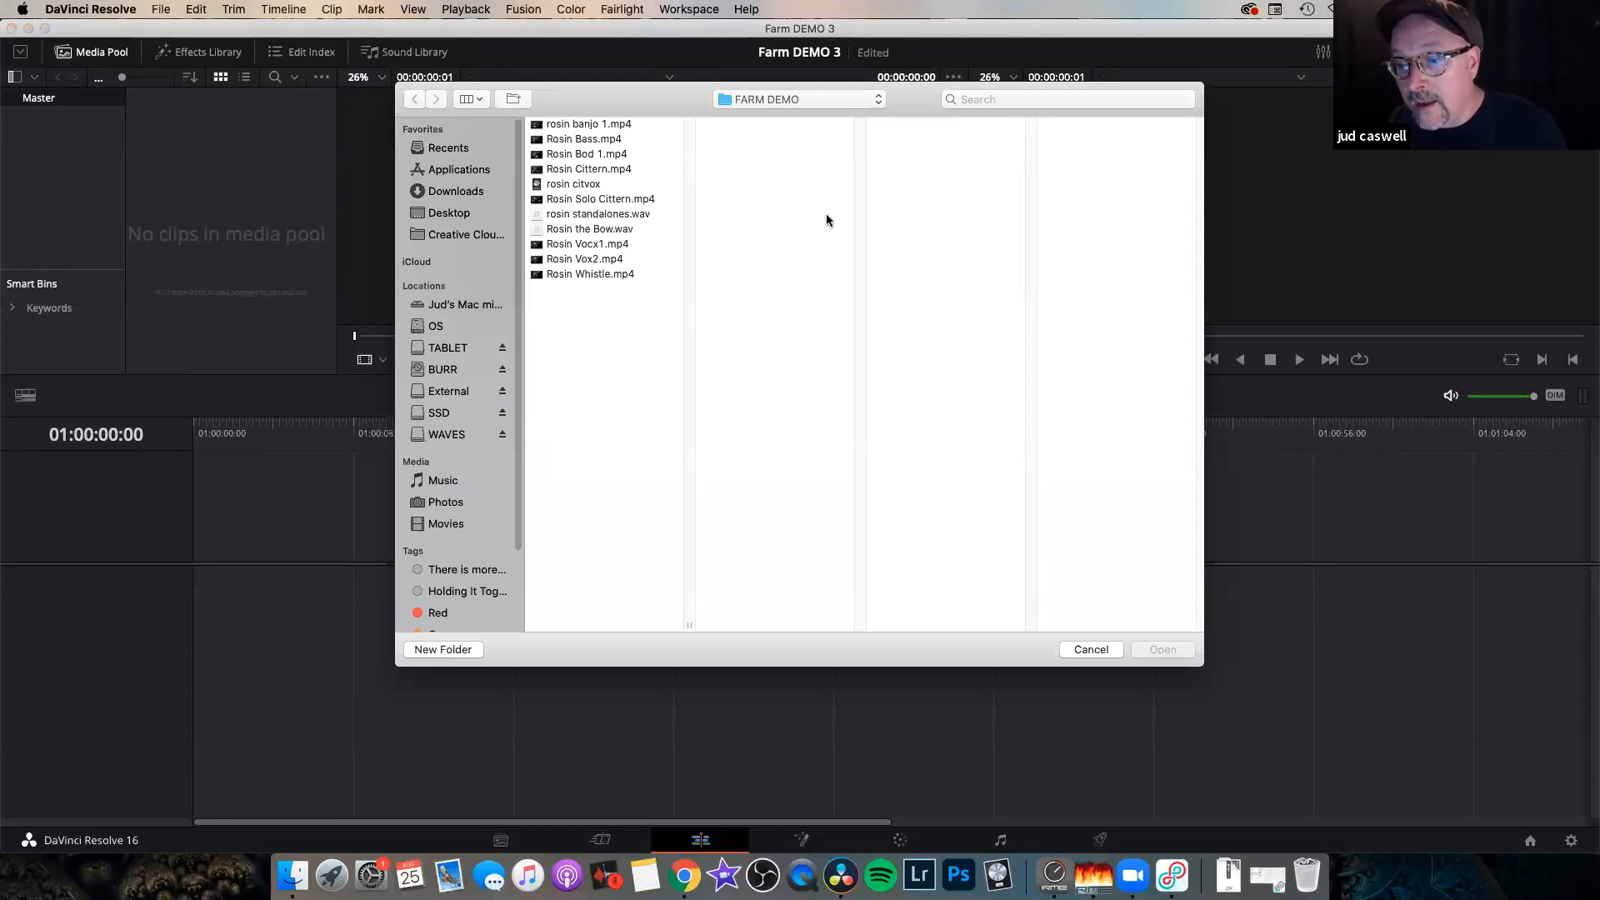
pyautogui.click(606, 169)
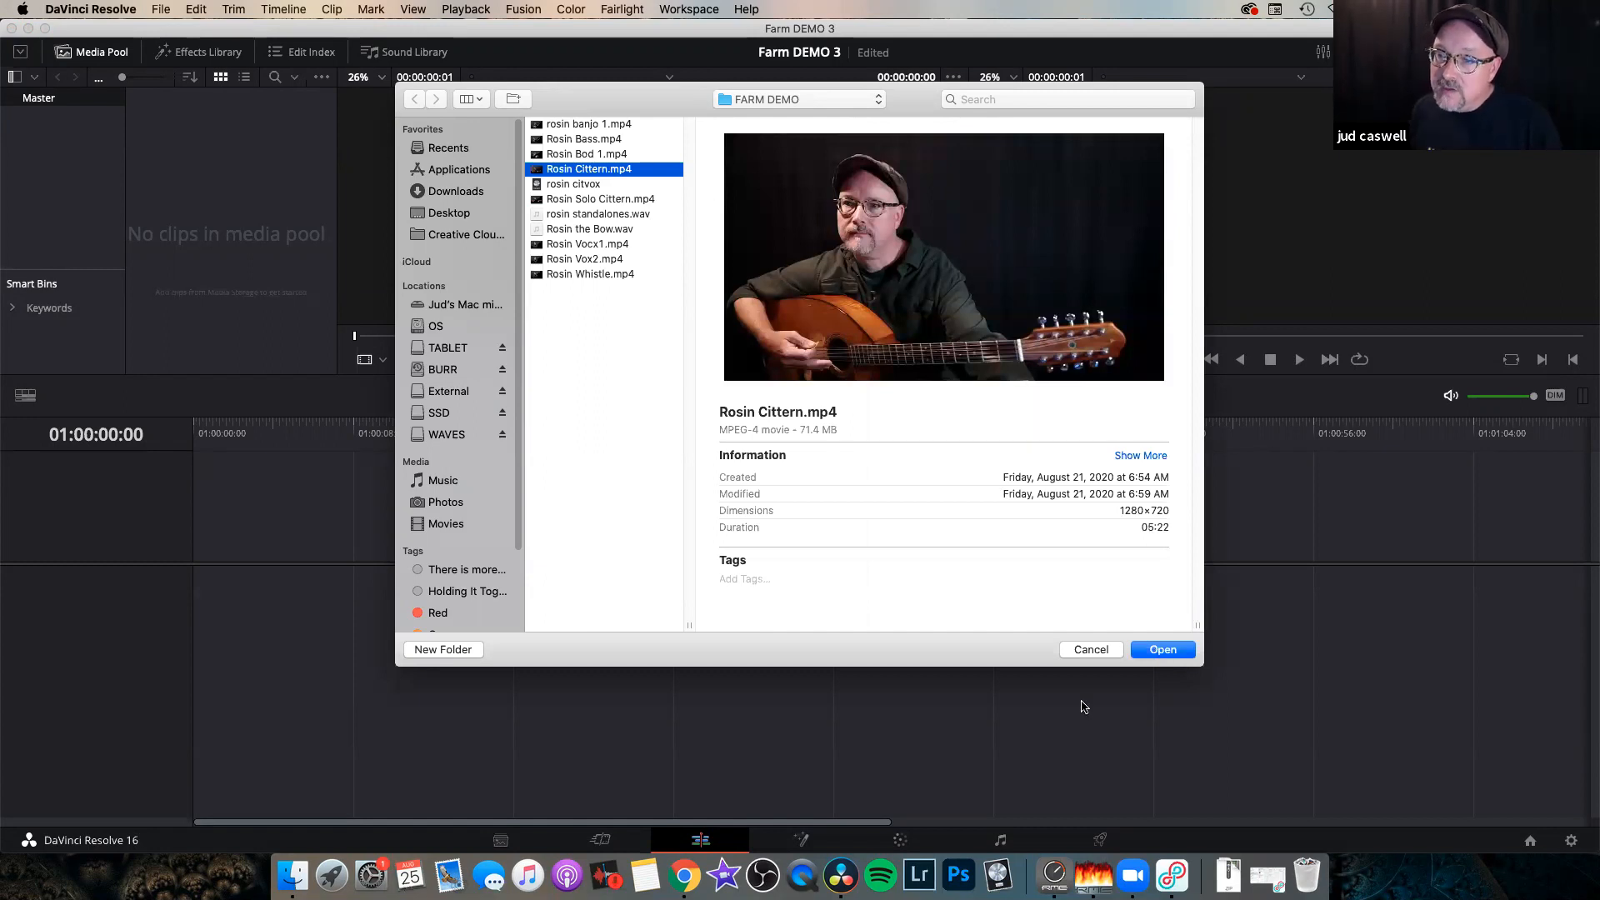
pyautogui.click(1163, 651)
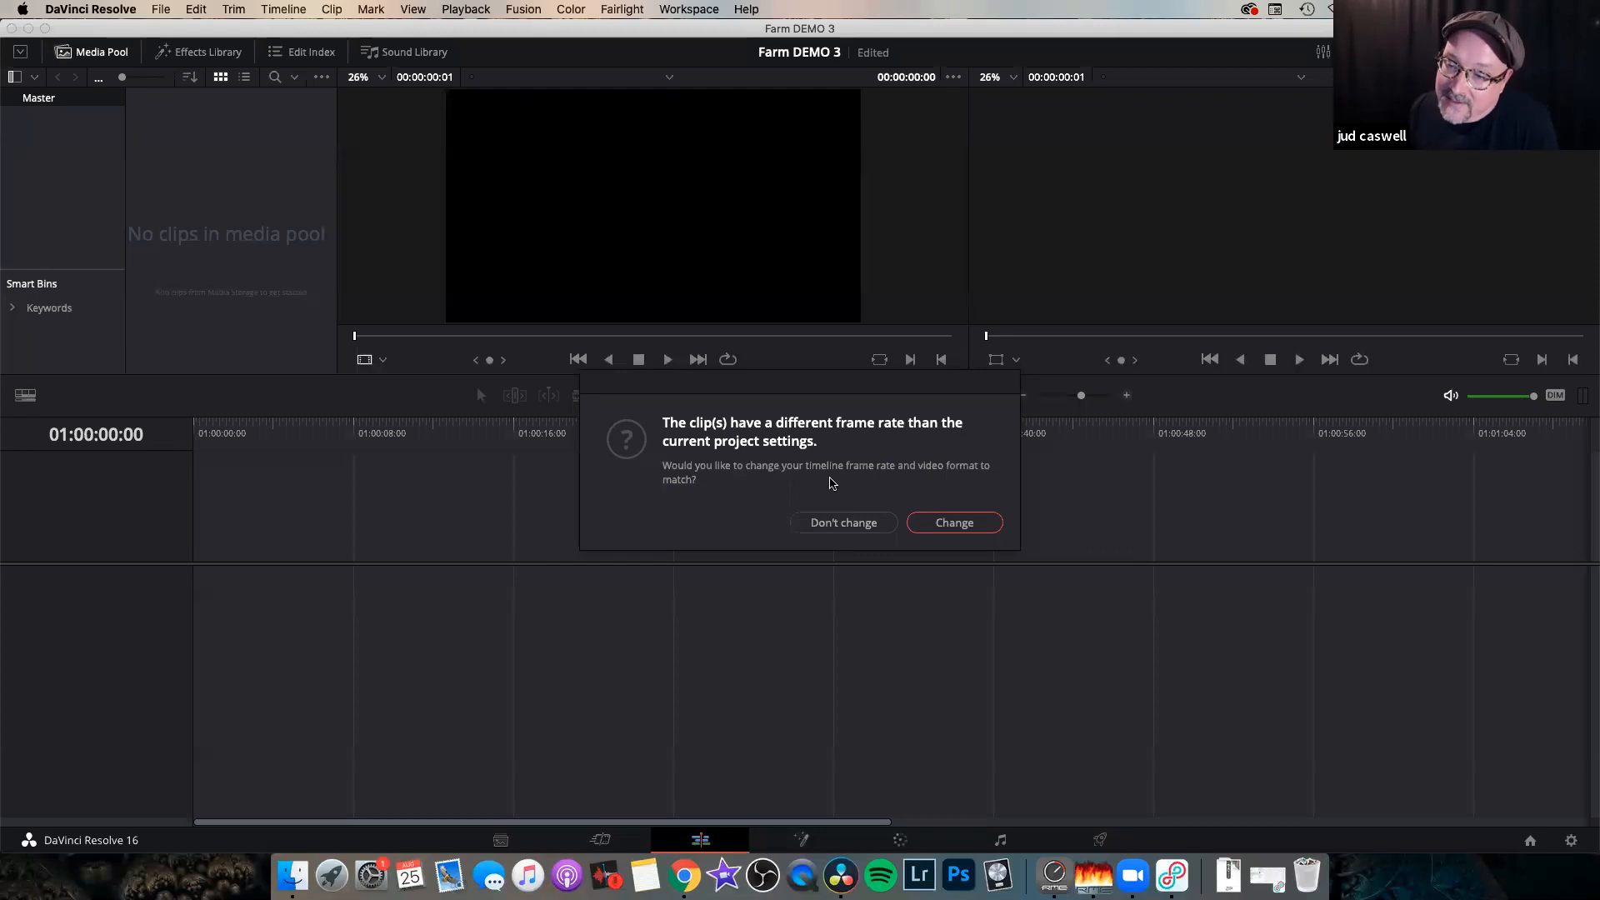
pyautogui.click(955, 524)
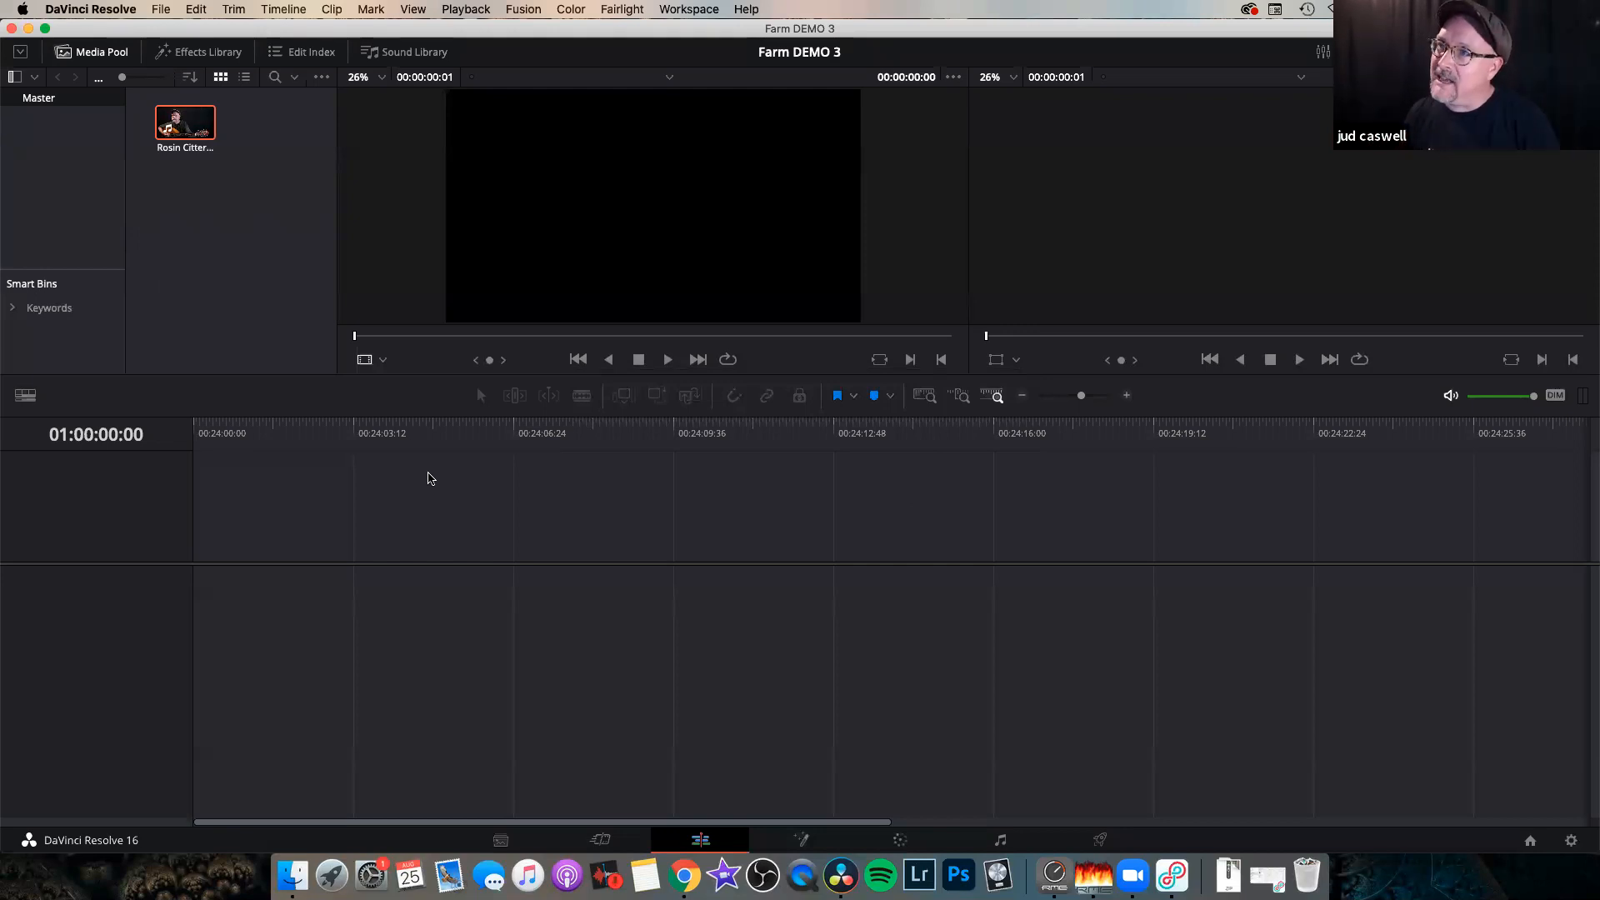
# Place the Rosin Cittern.mp4 clip from the media pool on the empty timeline, starting about 12 seconds in.
pyautogui.click(162, 267)
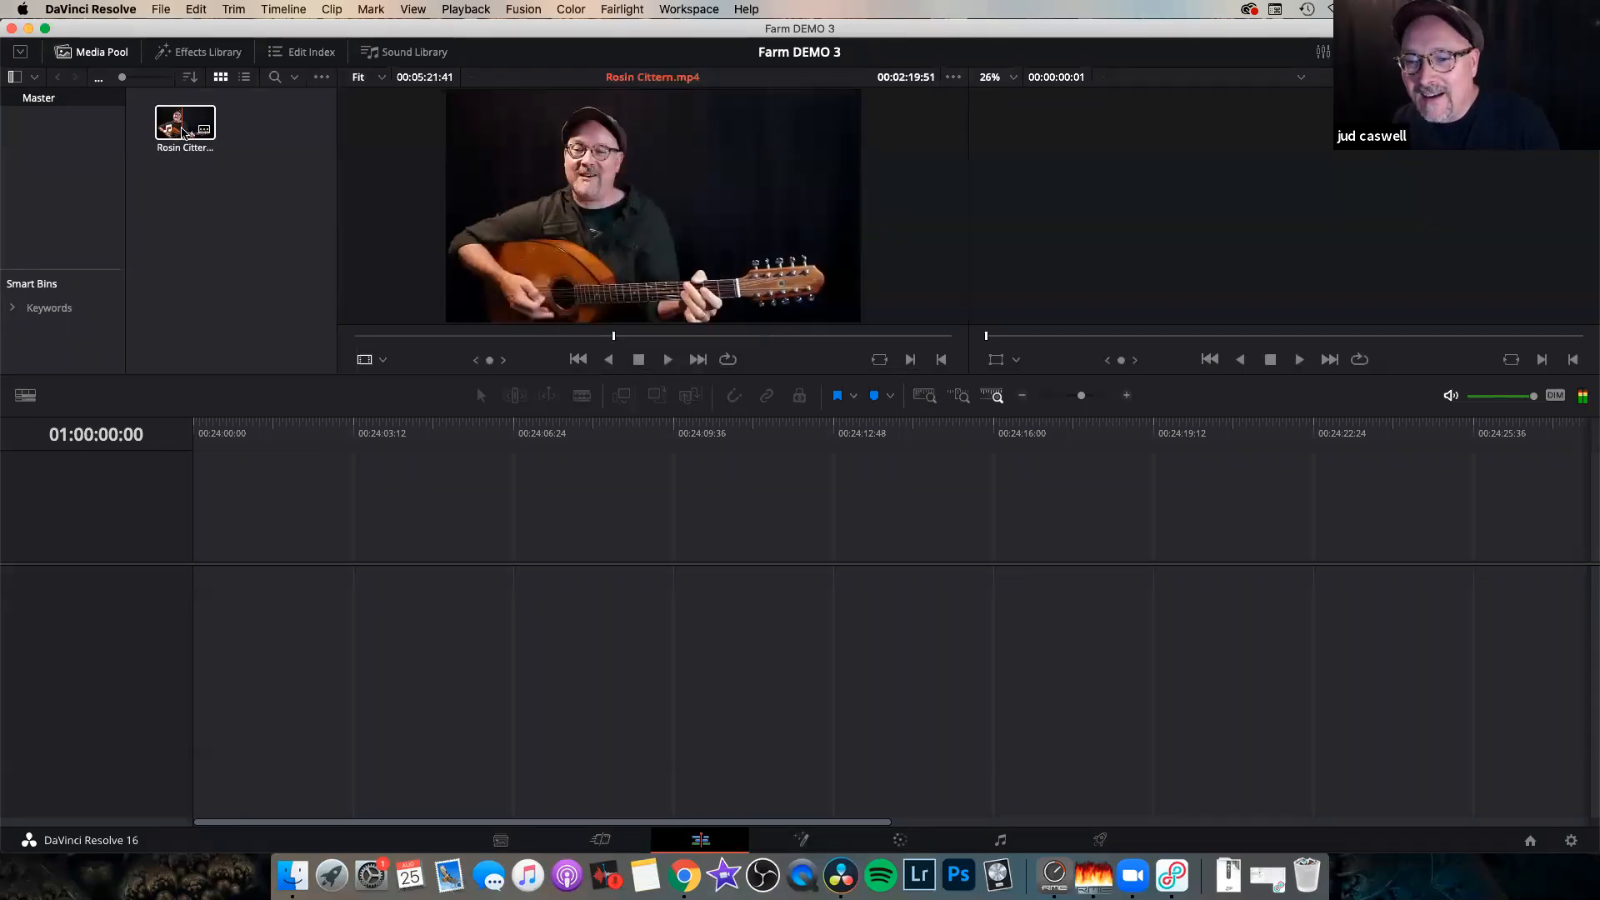
pyautogui.click(100, 53)
pyautogui.click(101, 55)
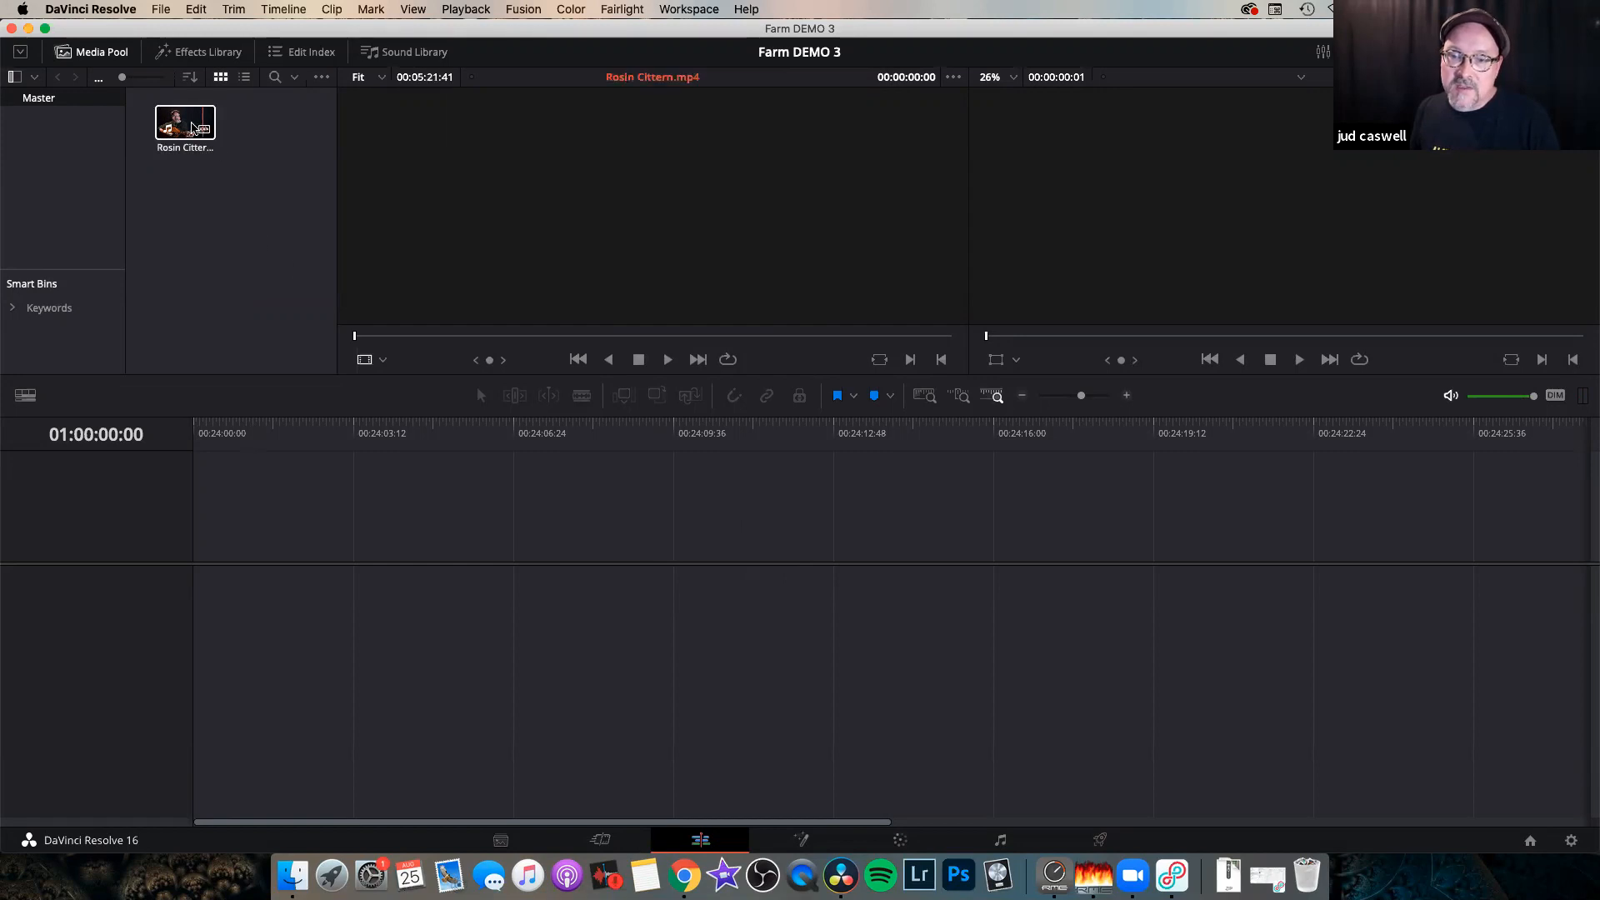
pyautogui.moveTo(185, 123); pyautogui.dragTo(318, 638)
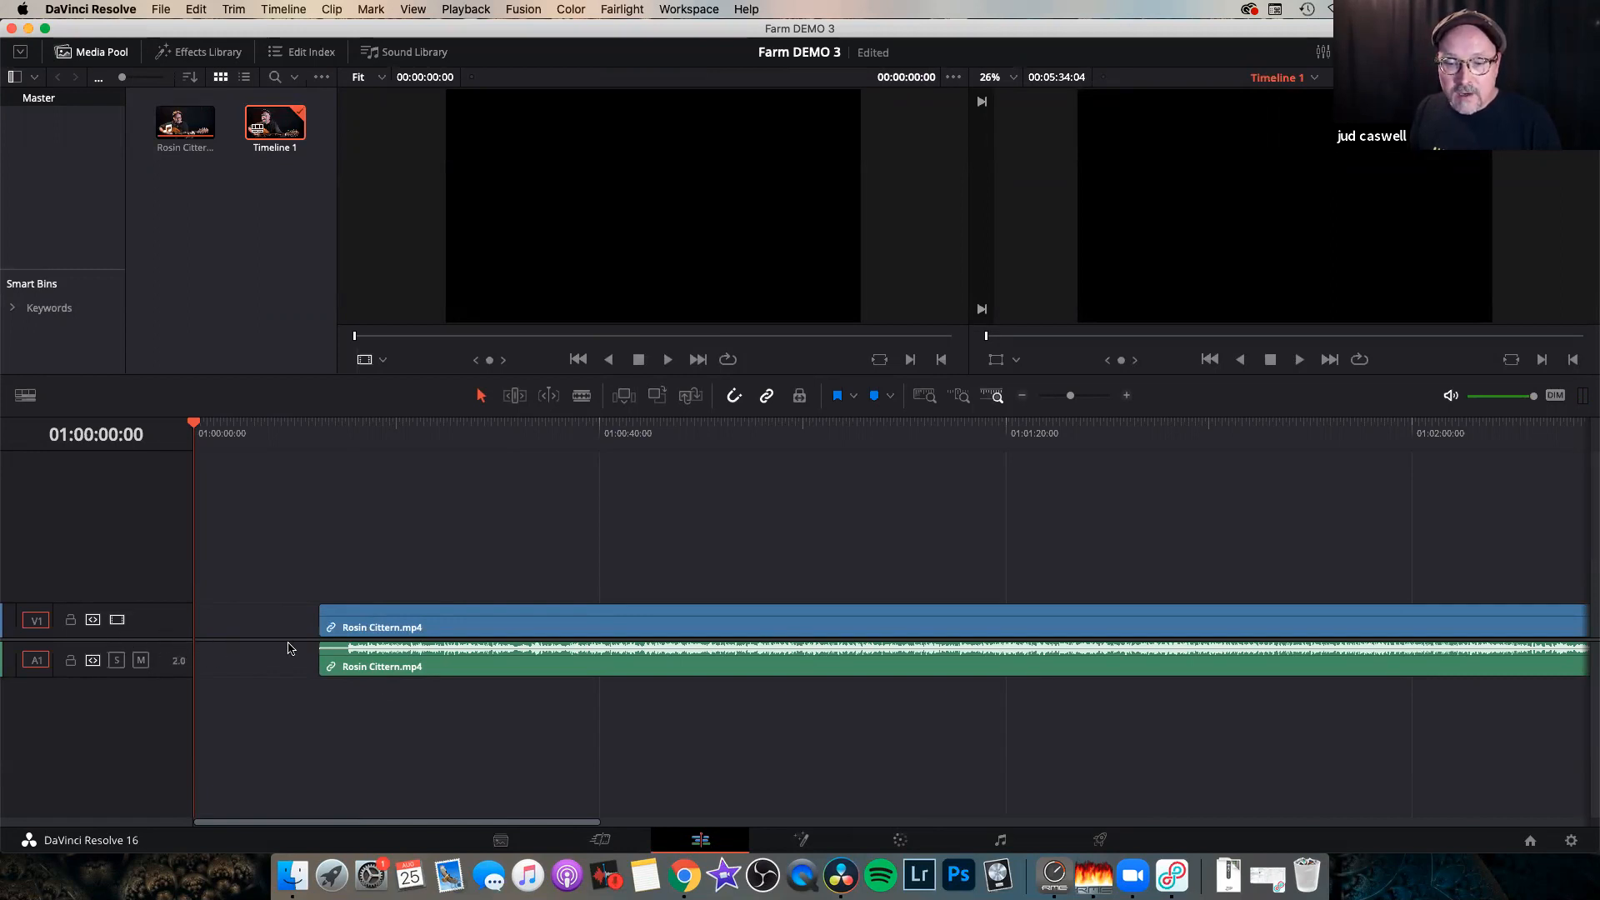
# Raise the divider between the video and audio tracks and make both tracks taller.
pyautogui.moveTo(288, 637); pyautogui.dragTo(311, 578)
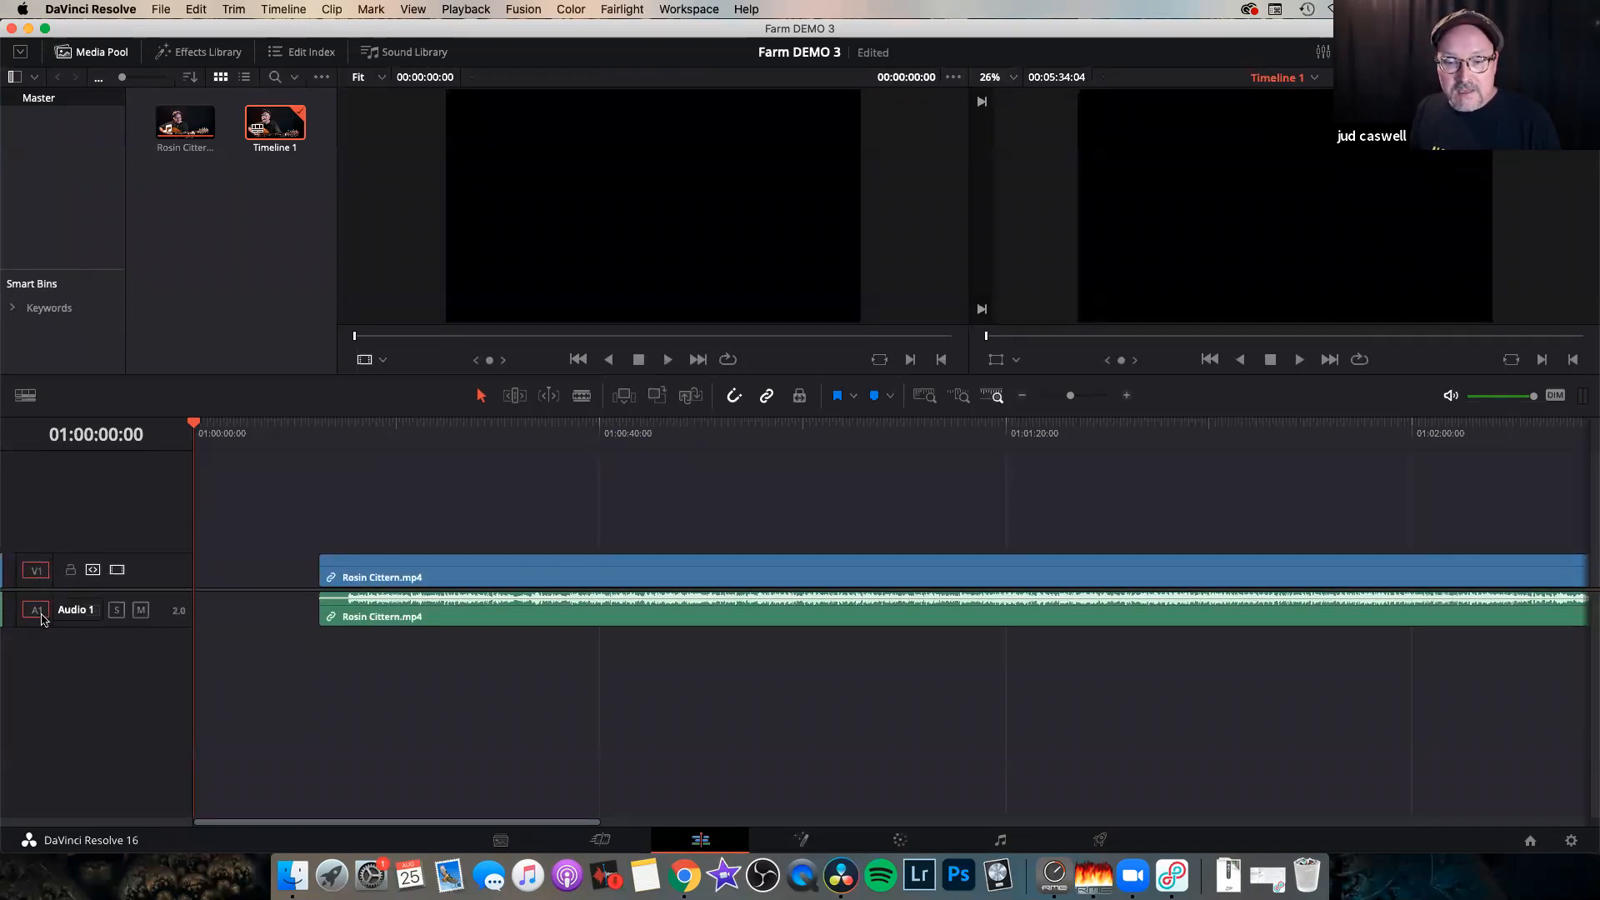
pyautogui.moveTo(97, 624); pyautogui.dragTo(104, 657)
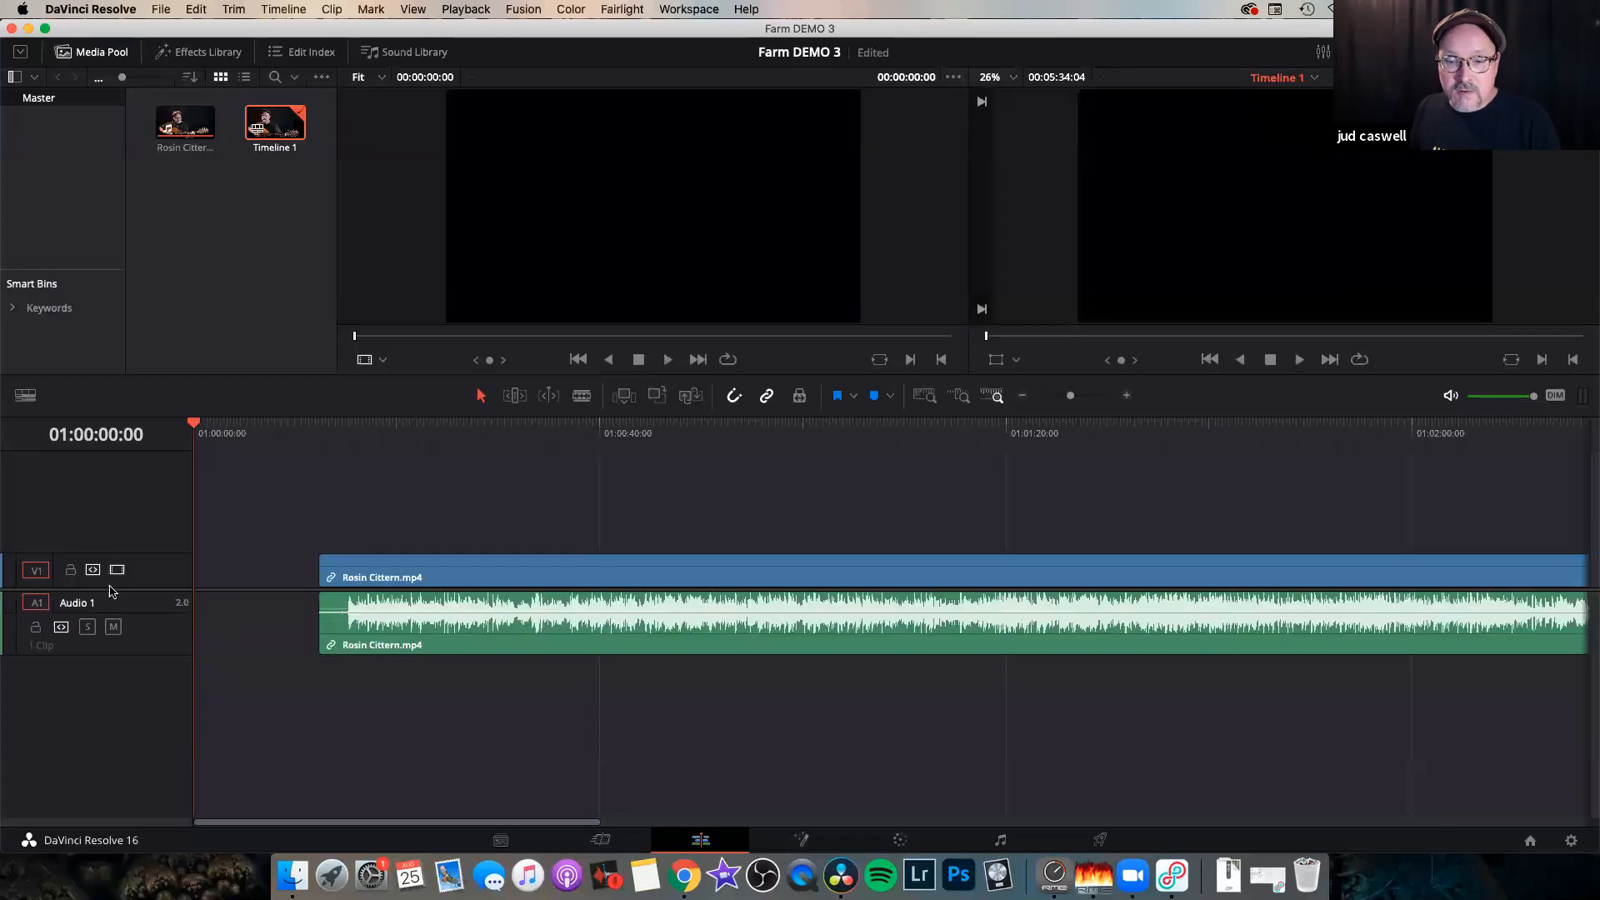
pyautogui.moveTo(135, 555); pyautogui.dragTo(137, 546)
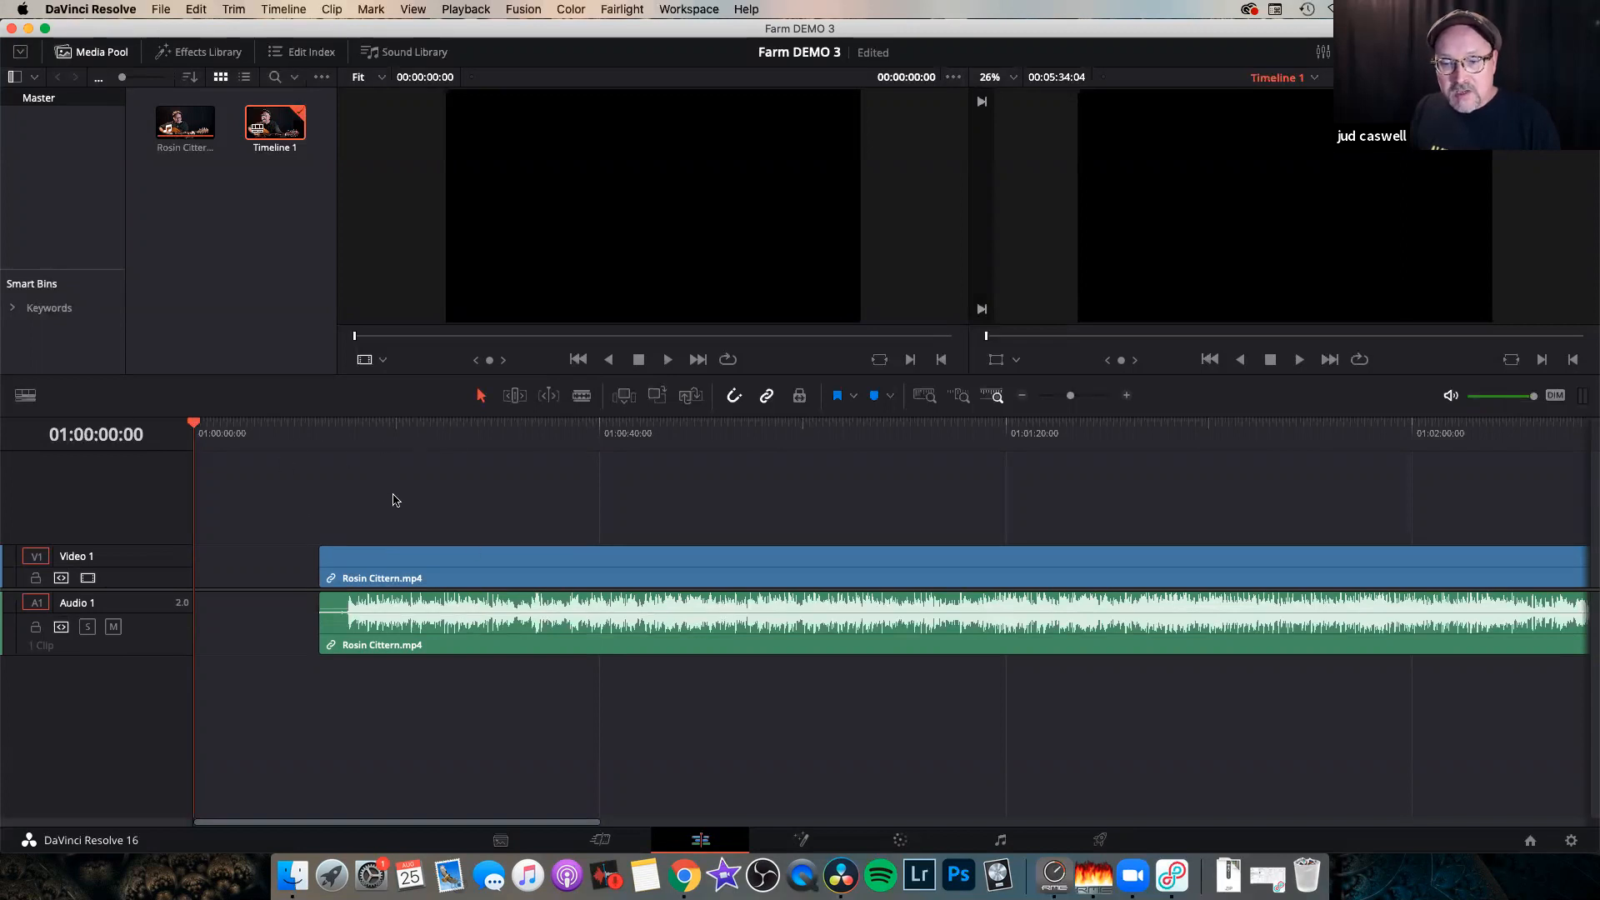
# Set the timeline view to filmstrip thumbnails and full waveforms, and adjust the video and audio track heights.
pyautogui.click(26, 397)
pyautogui.click(104, 526)
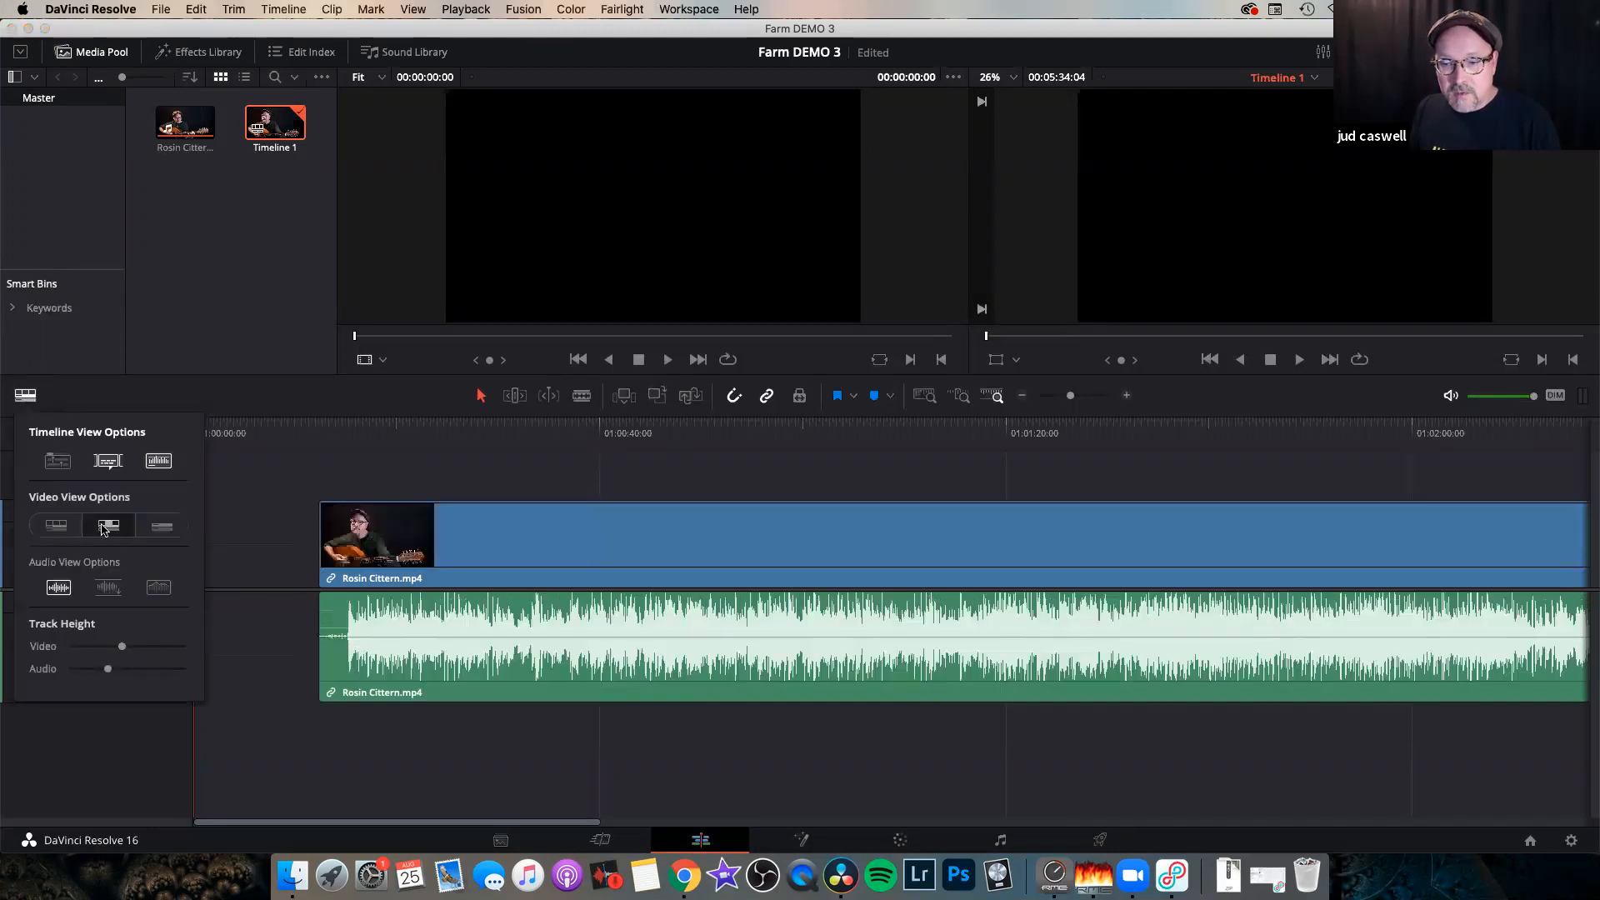
pyautogui.click(56, 538)
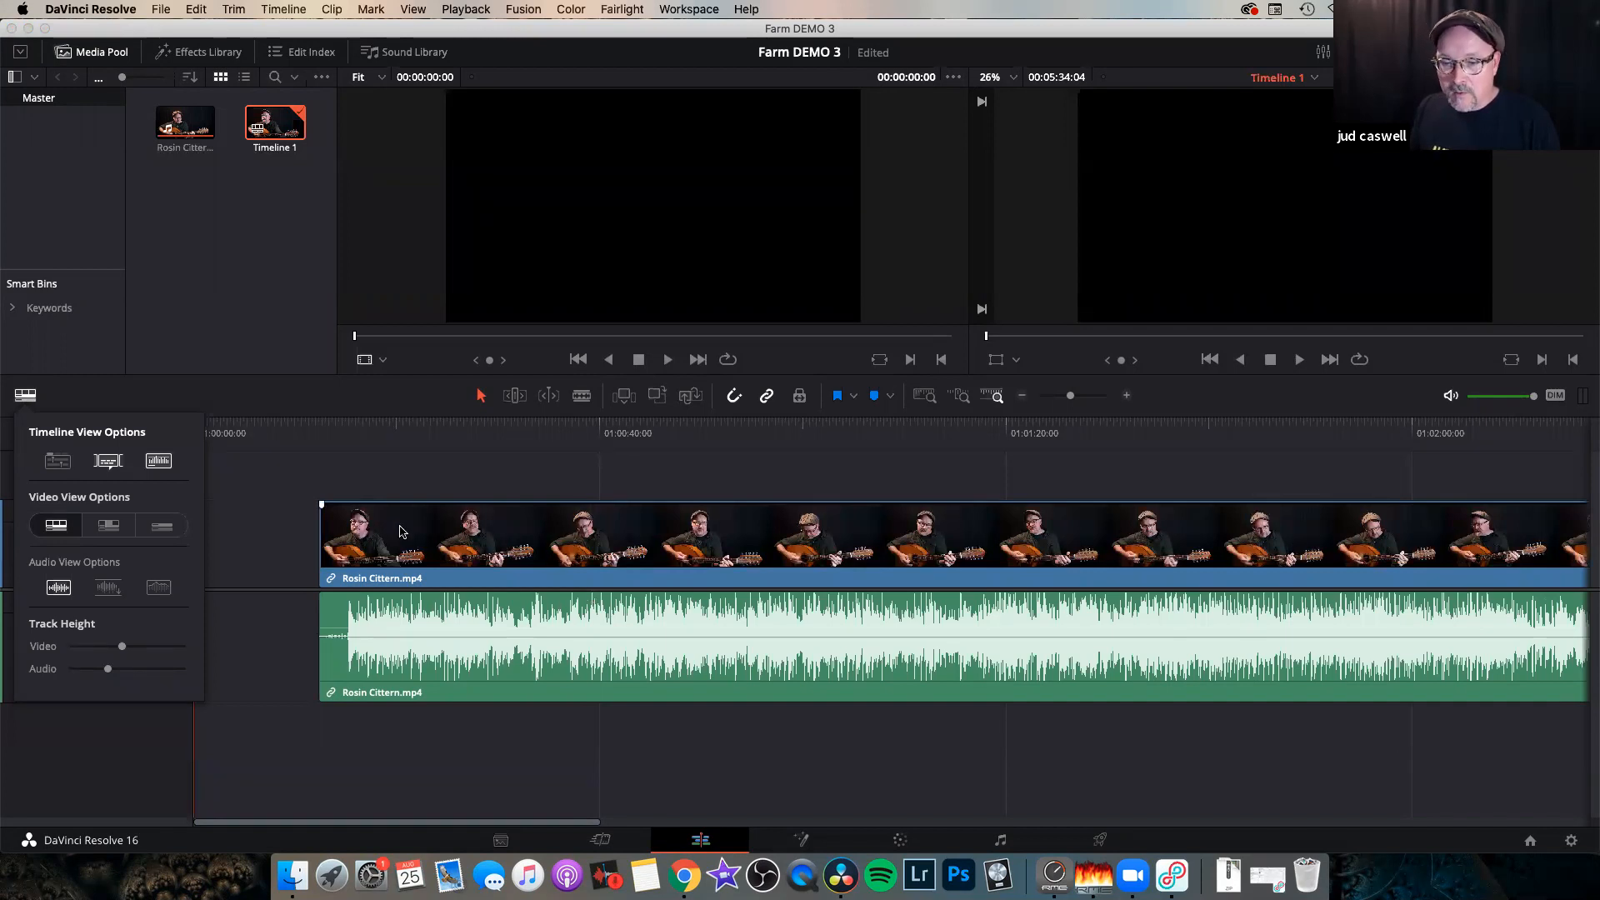
pyautogui.click(106, 589)
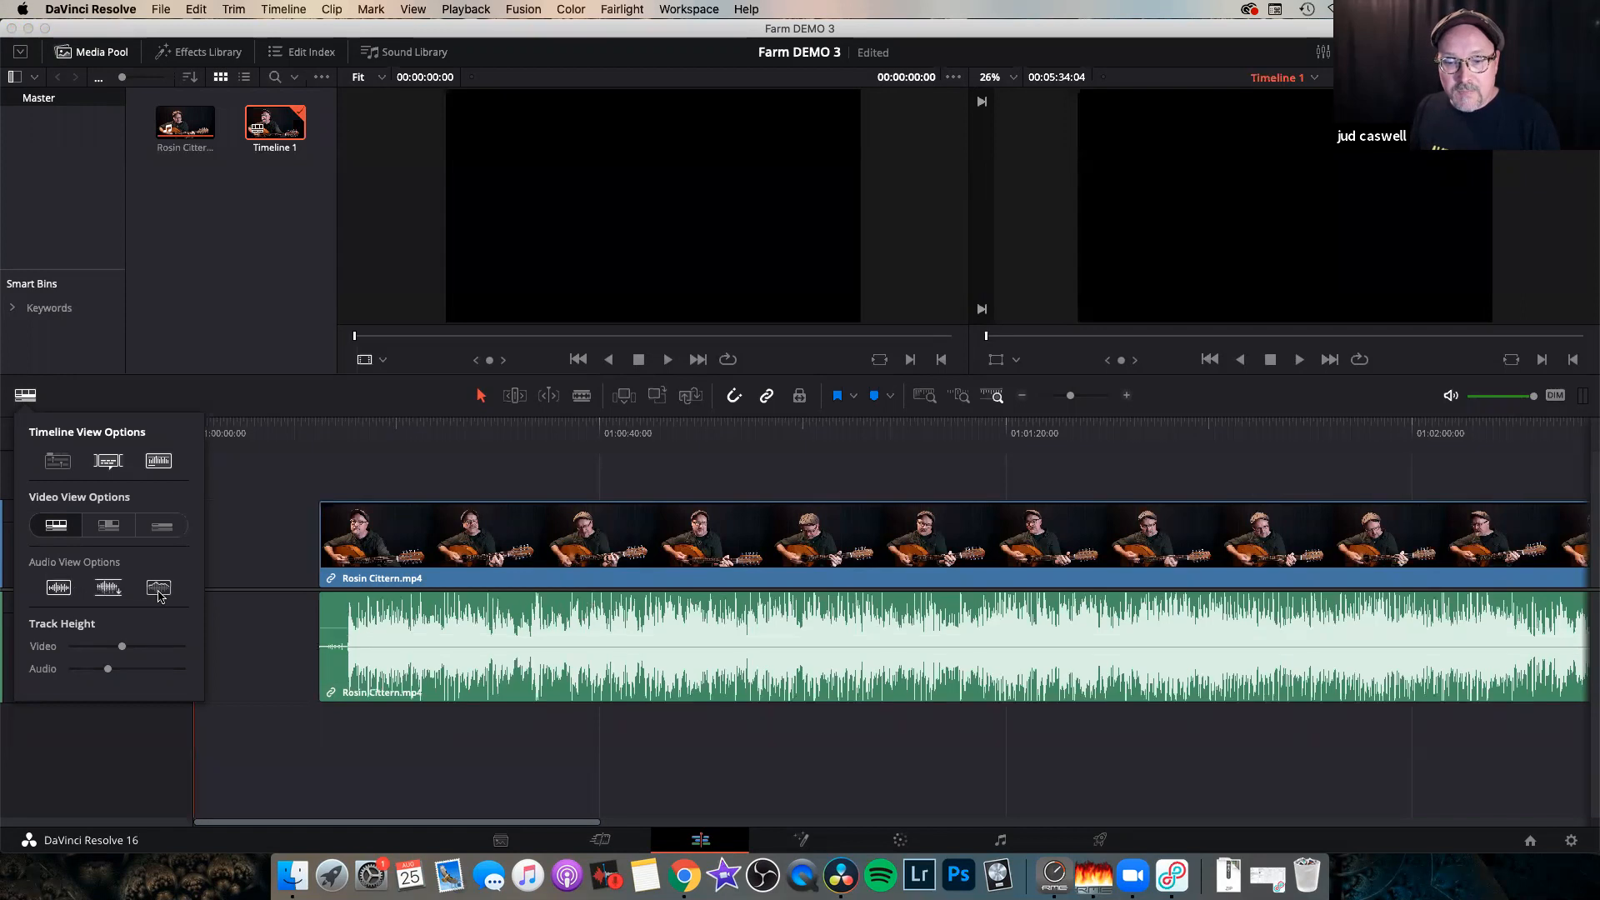
pyautogui.moveTo(107, 668)
pyautogui.mouseDown()
pyautogui.moveTo(124, 668)
pyautogui.moveTo(118, 649)
pyautogui.mouseUp()
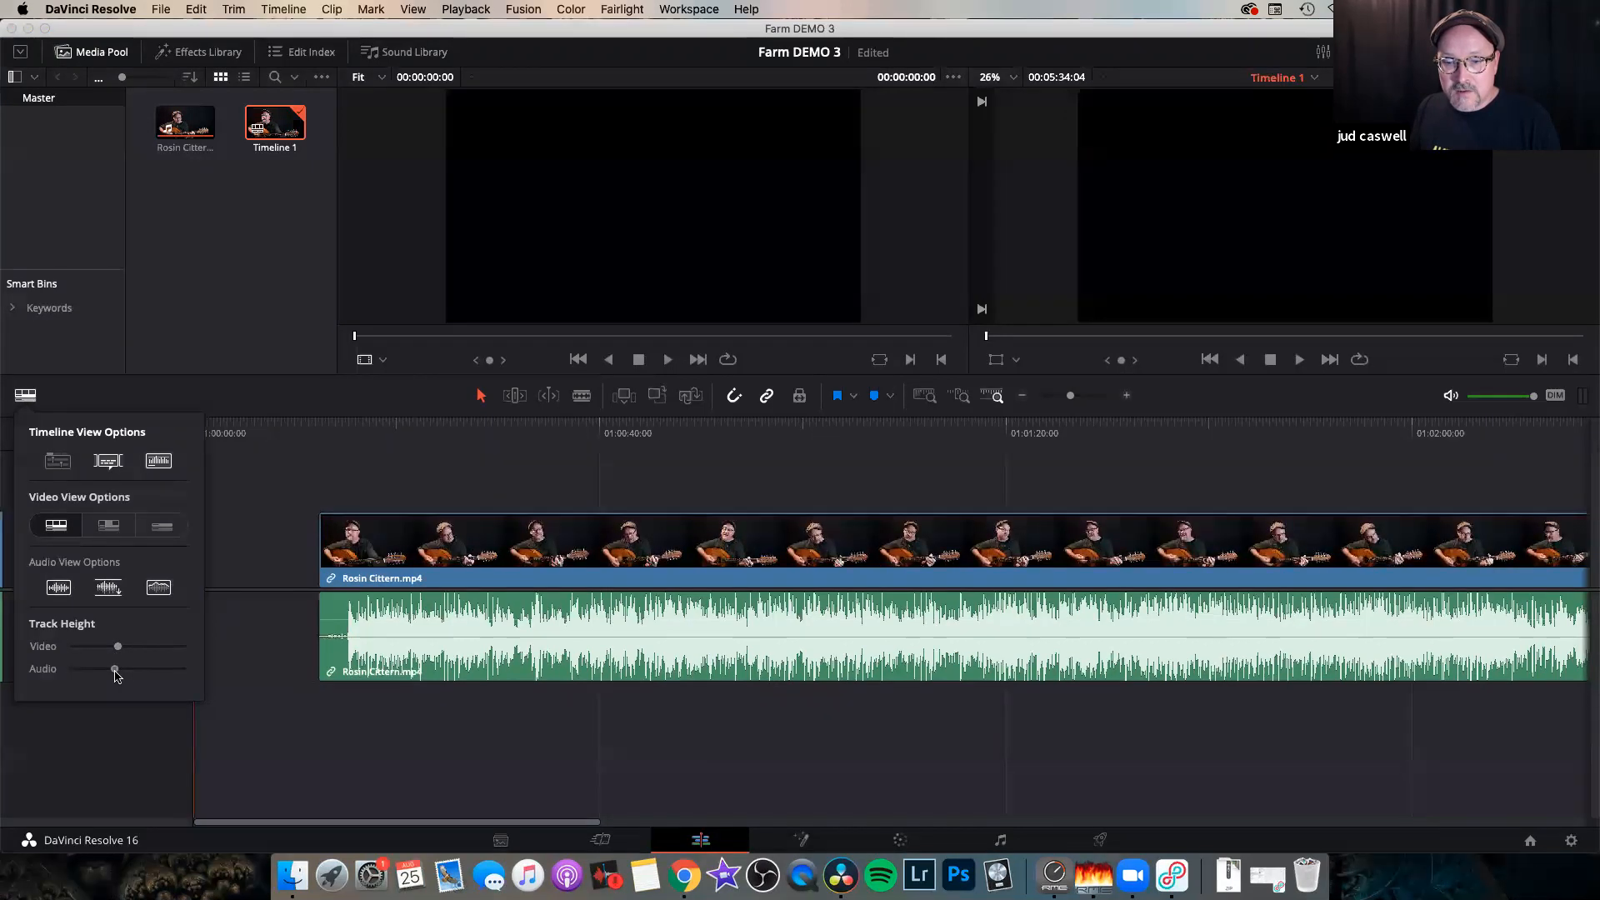
pyautogui.click(32, 397)
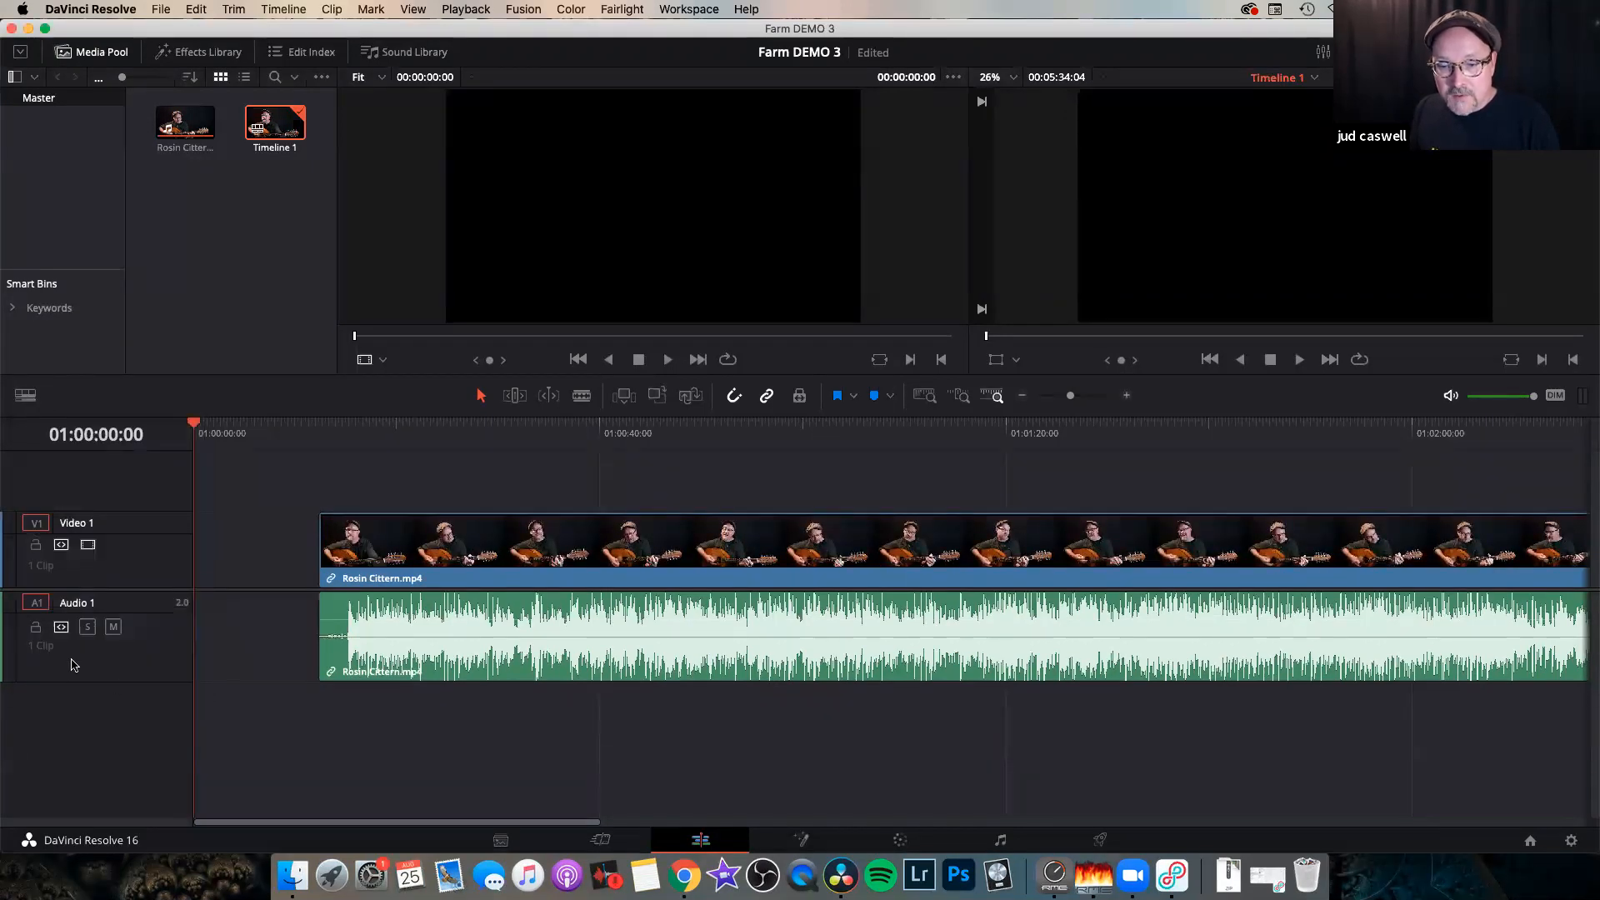
# Fine-tune the heights of the Video 1 and Audio 1 tracks directly at their track header borders.
pyautogui.moveTo(118, 674); pyautogui.dragTo(158, 690)
pyautogui.moveTo(151, 511)
pyautogui.mouseDown()
pyautogui.moveTo(153, 482)
pyautogui.moveTo(156, 505)
pyautogui.mouseUp()
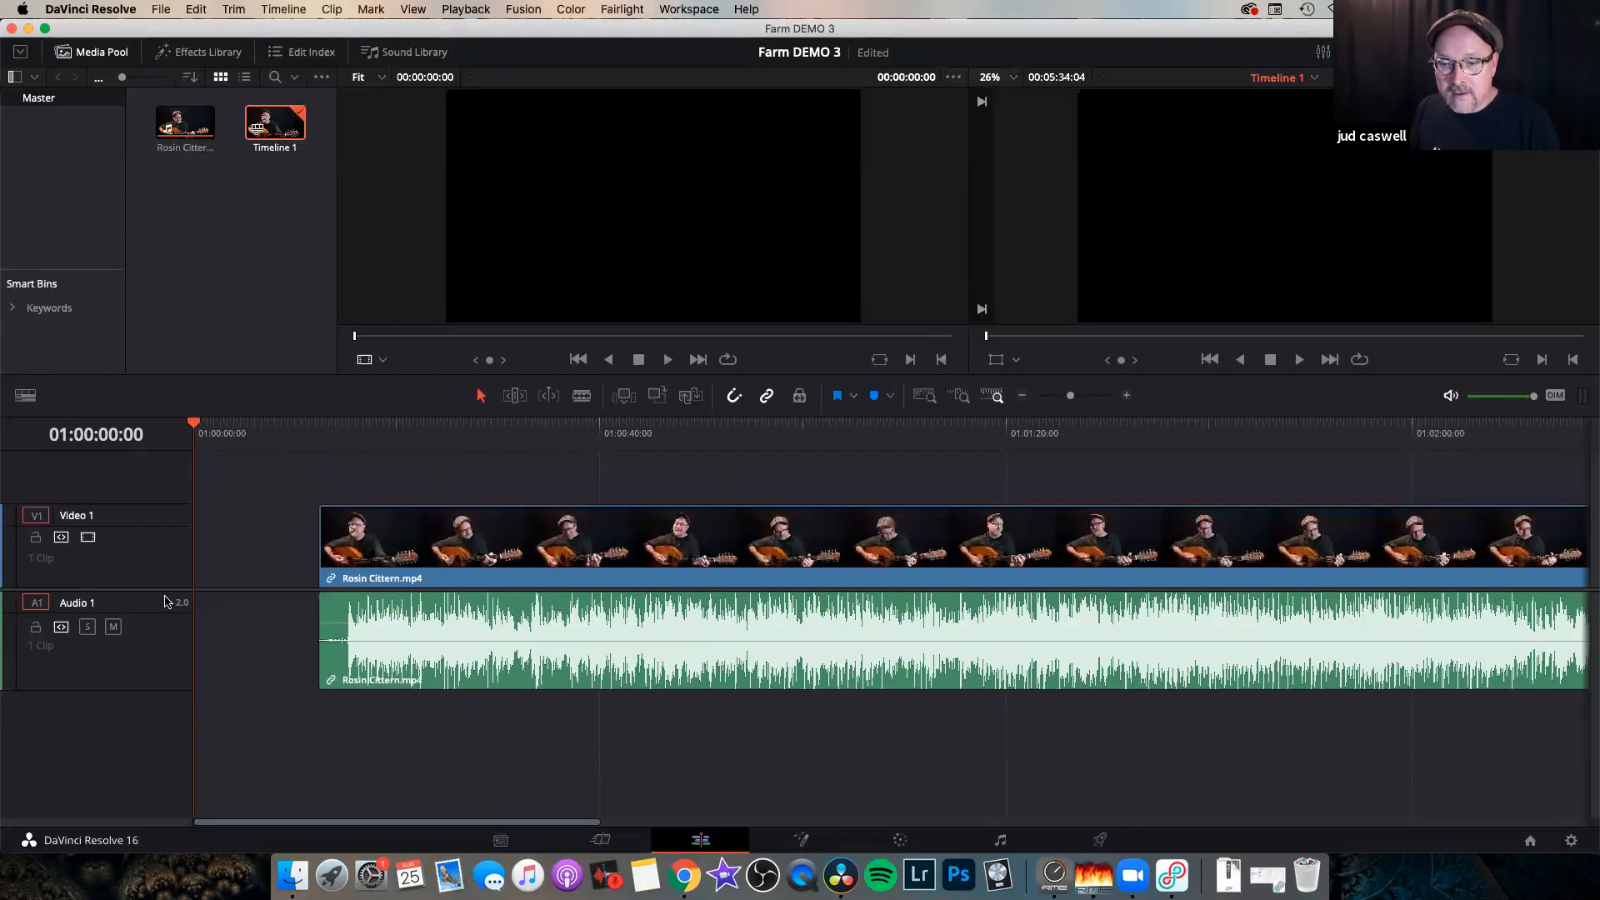
pyautogui.moveTo(143, 690); pyautogui.dragTo(141, 683)
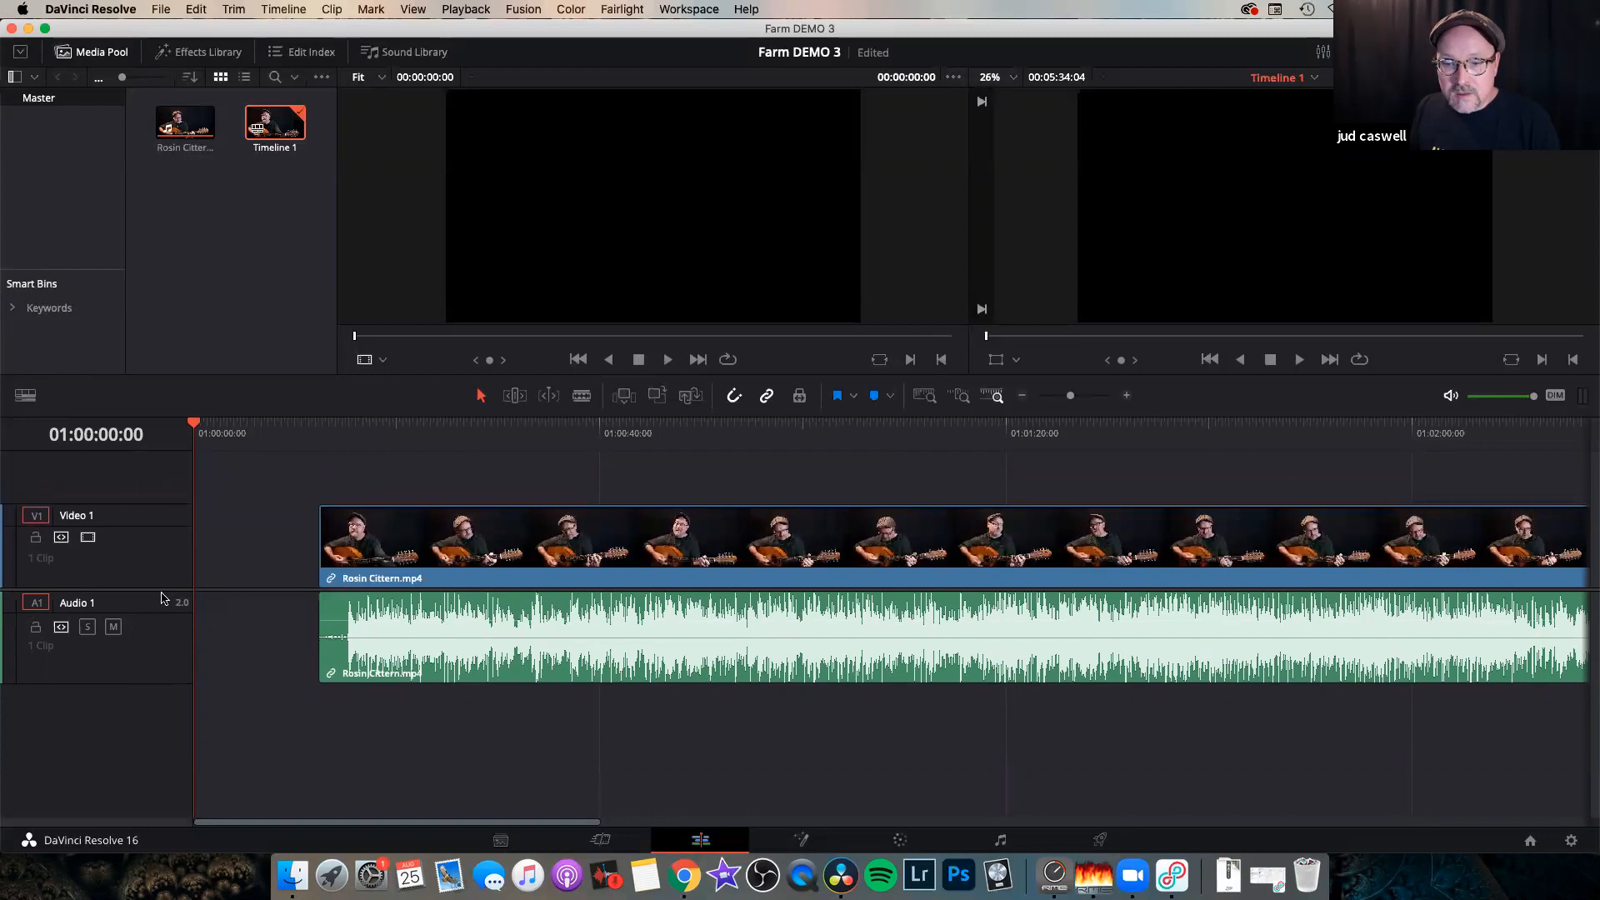
pyautogui.moveTo(159, 501); pyautogui.dragTo(163, 496)
# Rename both the Video 1 and Audio 1 tracks as Cittern.
pyautogui.doubleClick(79, 512)
pyautogui.write('Cittern')
pyautogui.press('Return')
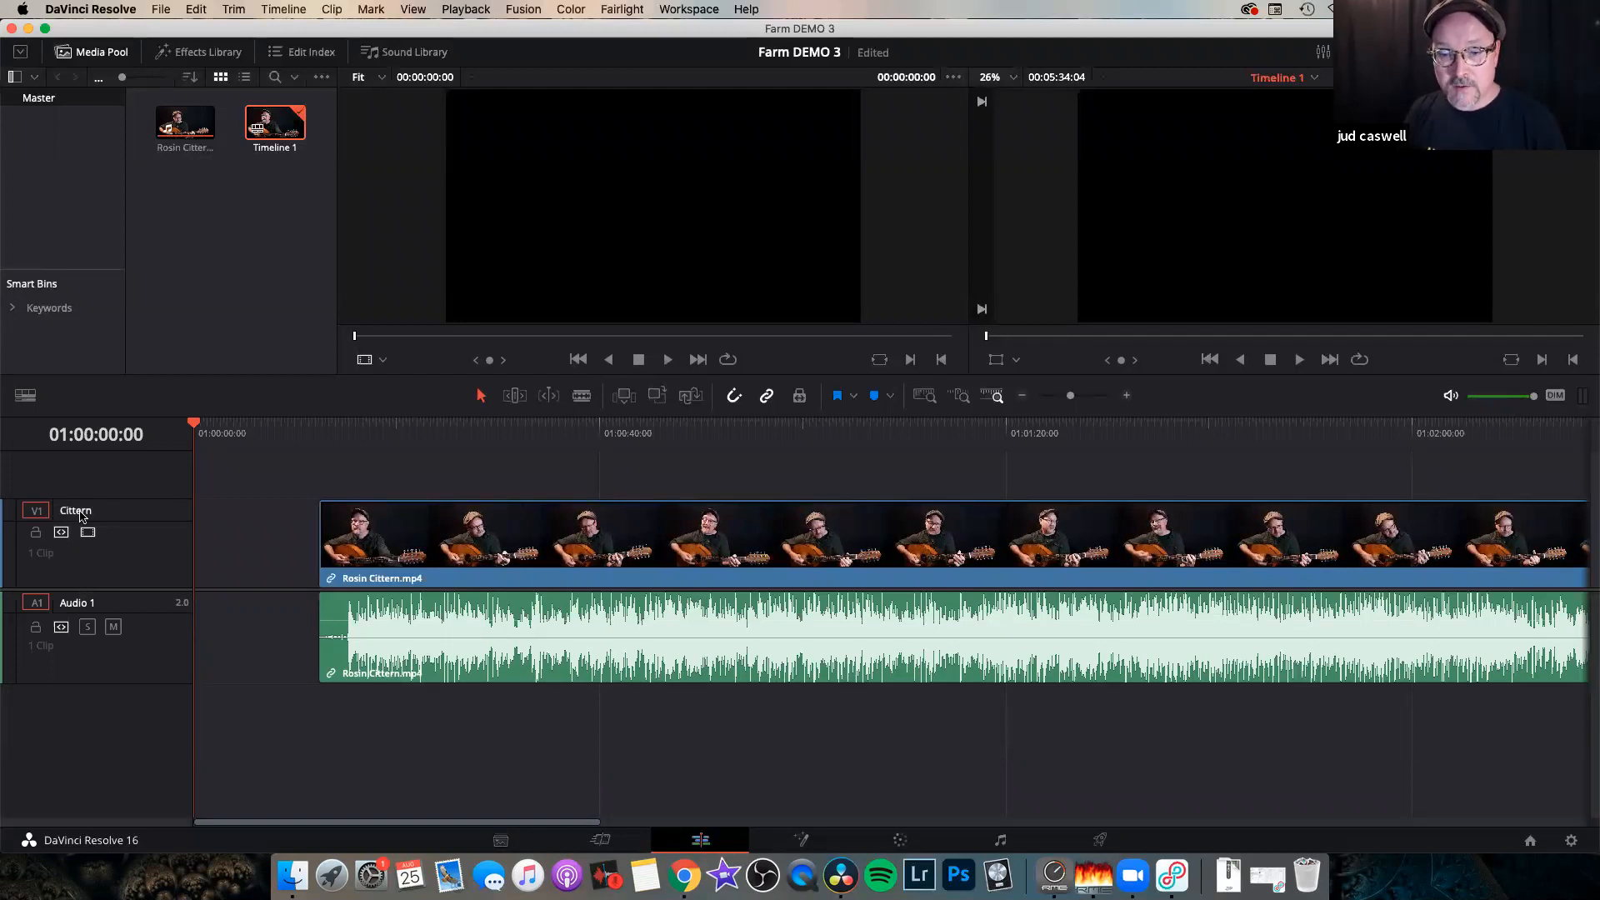
pyautogui.doubleClick(76, 602)
pyautogui.write('Cittern')
pyautogui.press('Return')
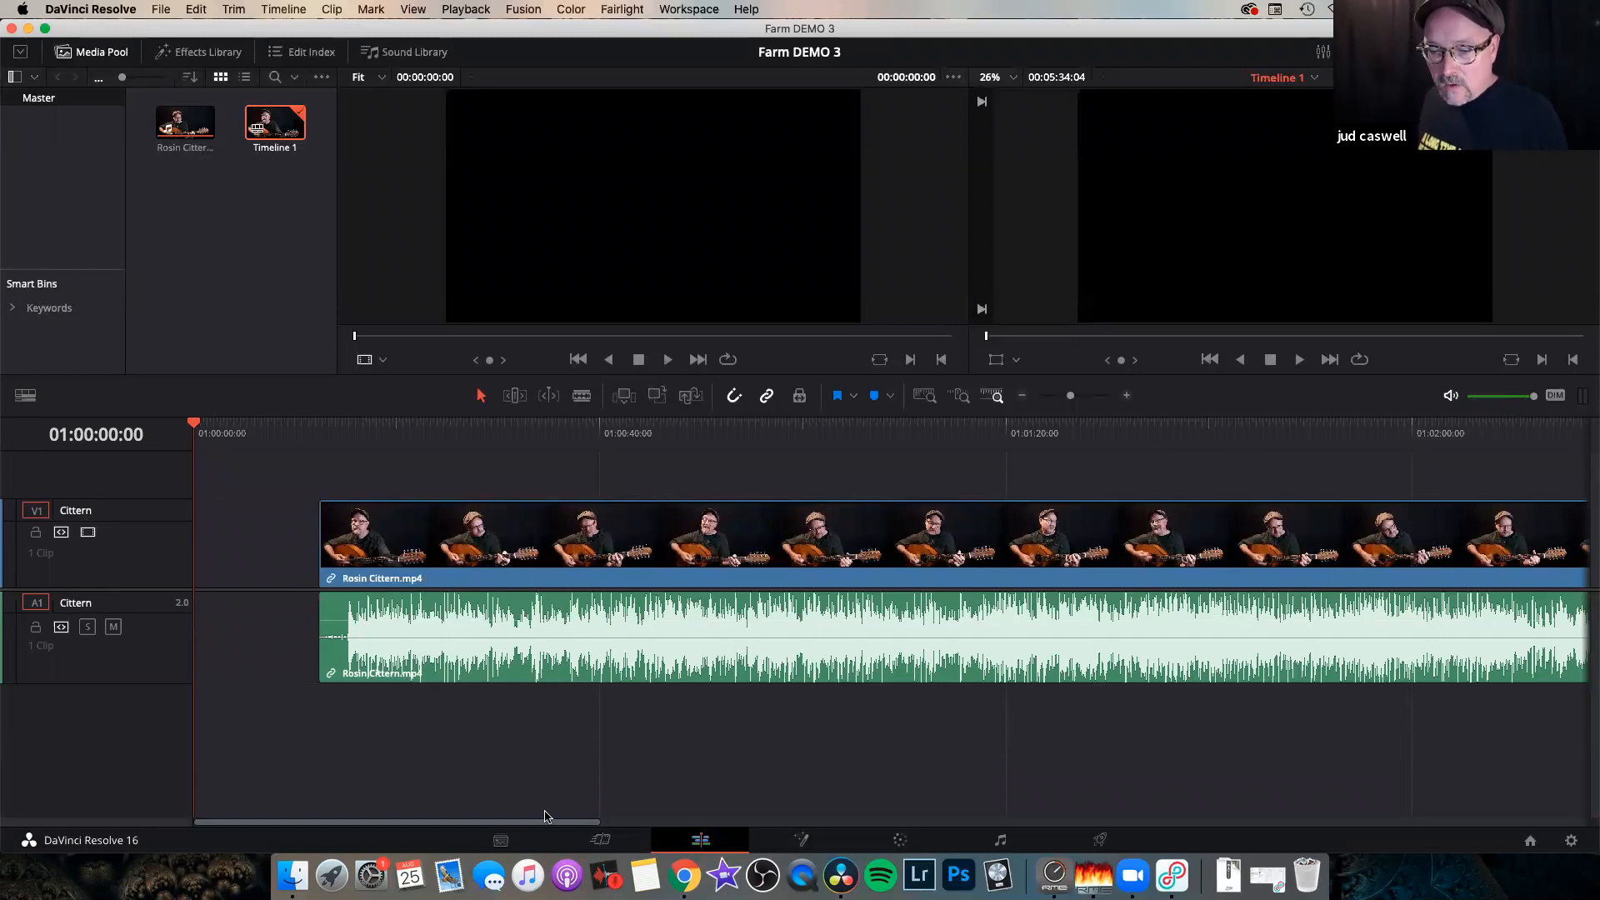
# Play the last seconds of the cittern clip from about 01:05:25 and lower the monitoring volume to about half.
pyautogui.moveTo(518, 825); pyautogui.dragTo(1065, 821)
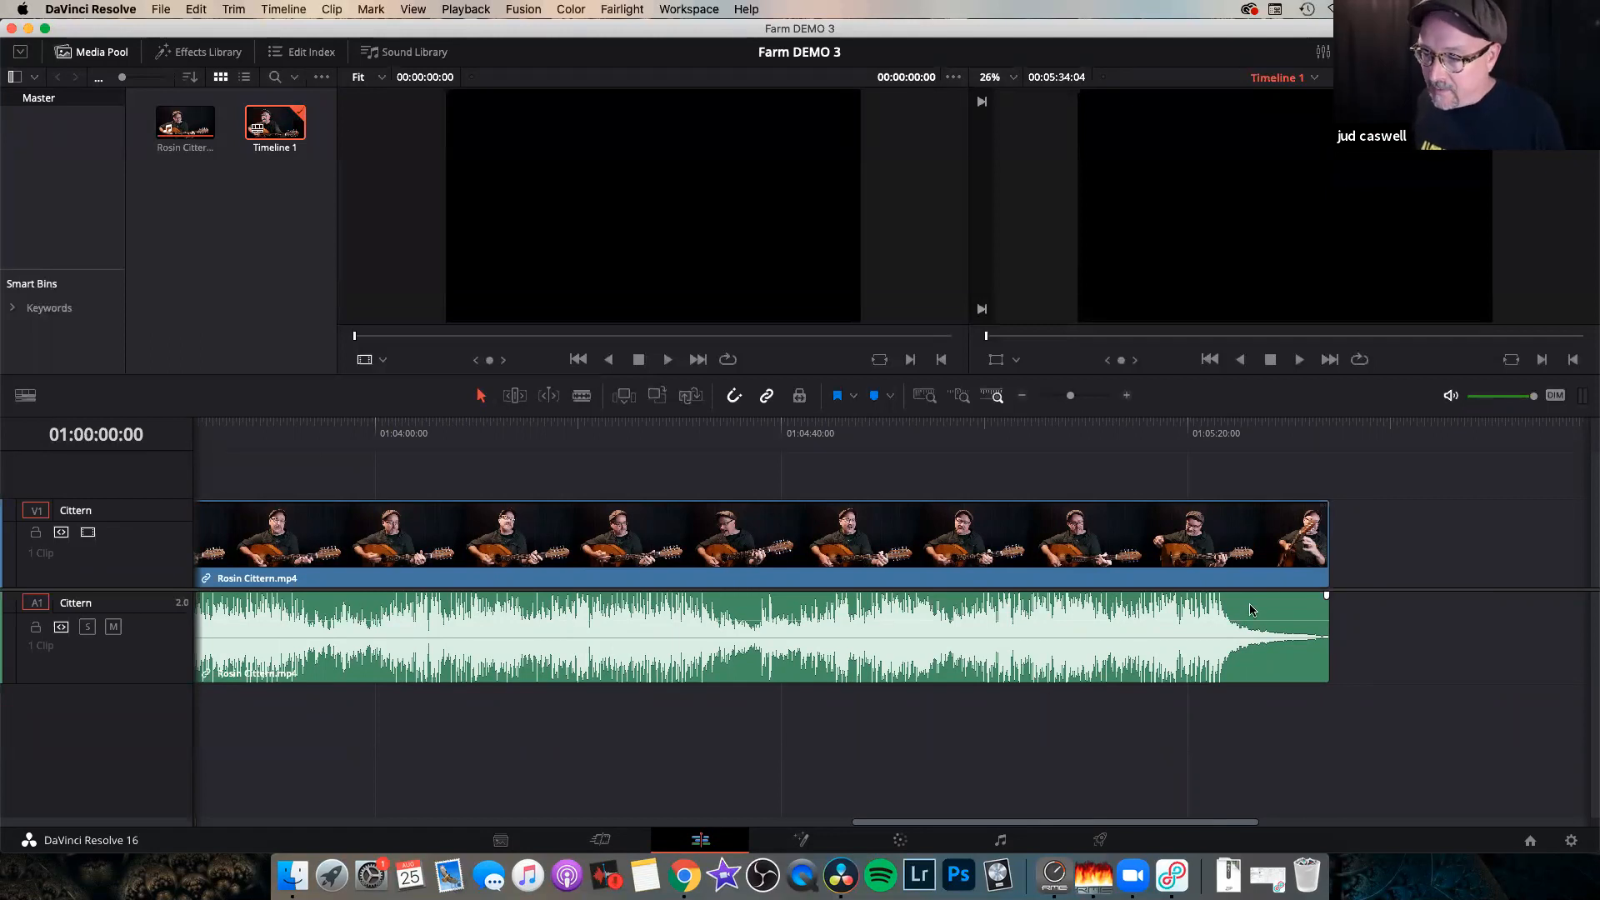
pyautogui.moveTo(1067, 822); pyautogui.dragTo(742, 855)
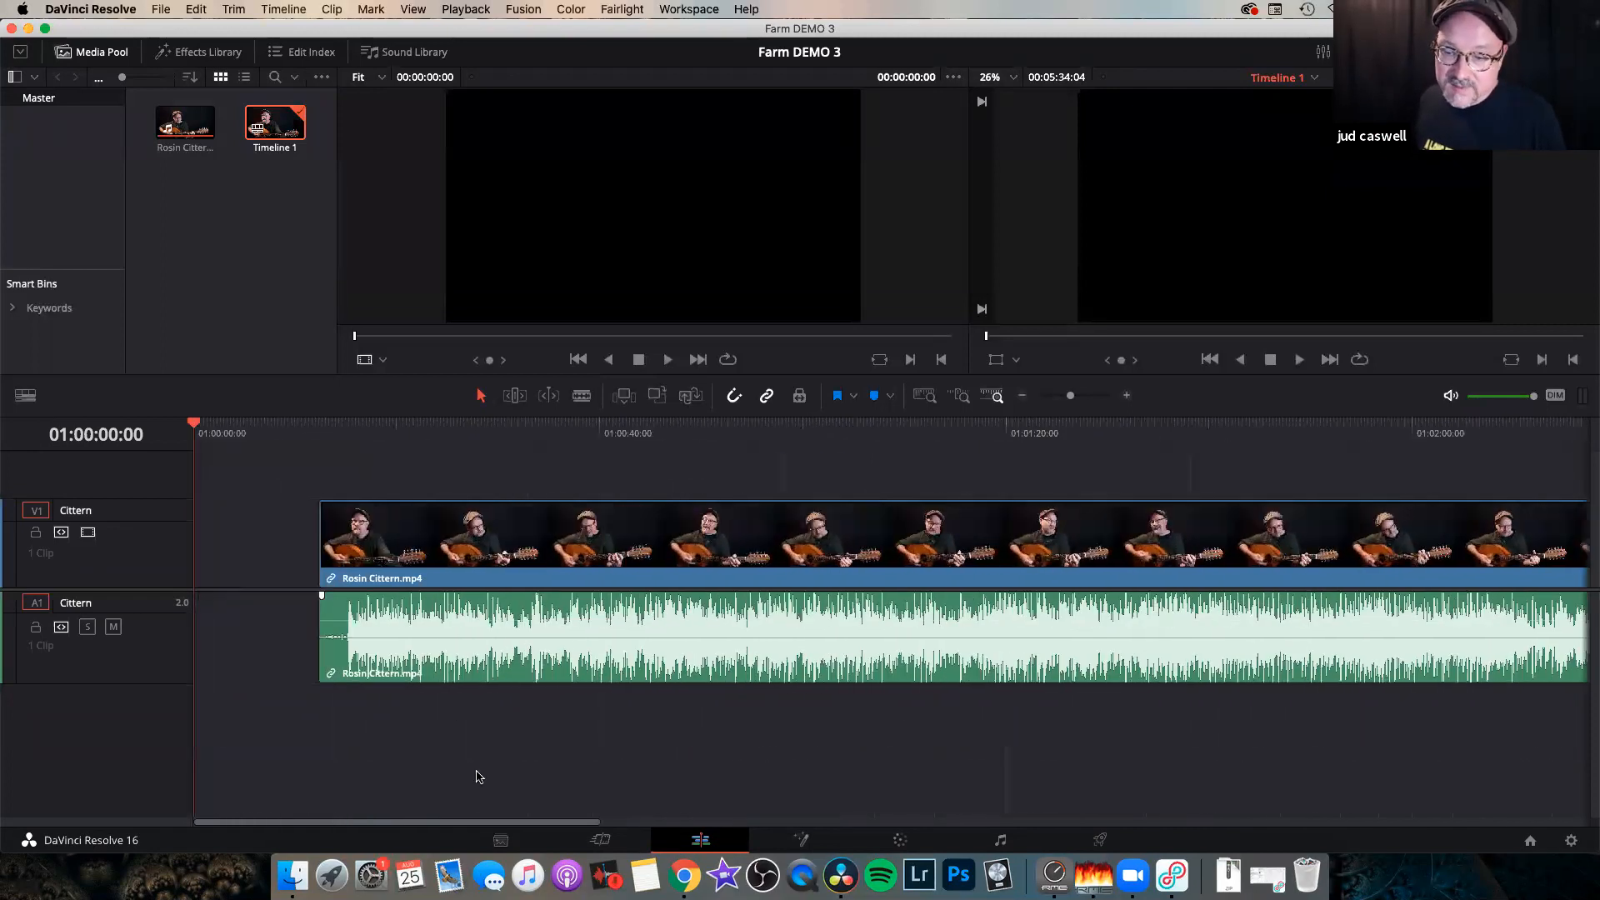
pyautogui.moveTo(482, 823); pyautogui.dragTo(1241, 872)
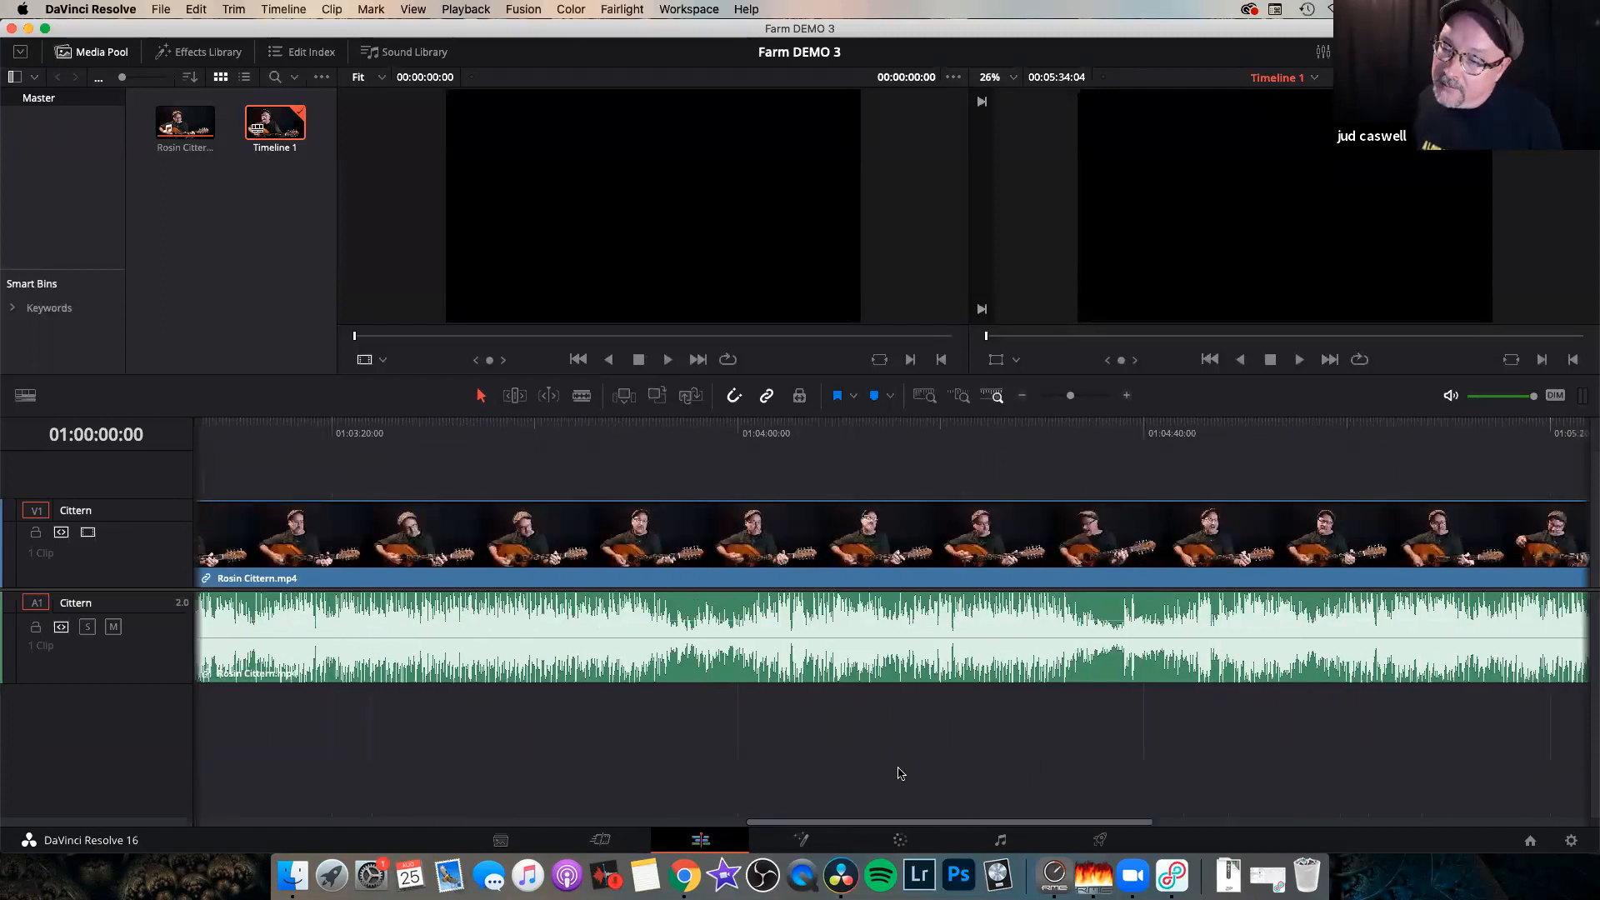
pyautogui.click(915, 434)
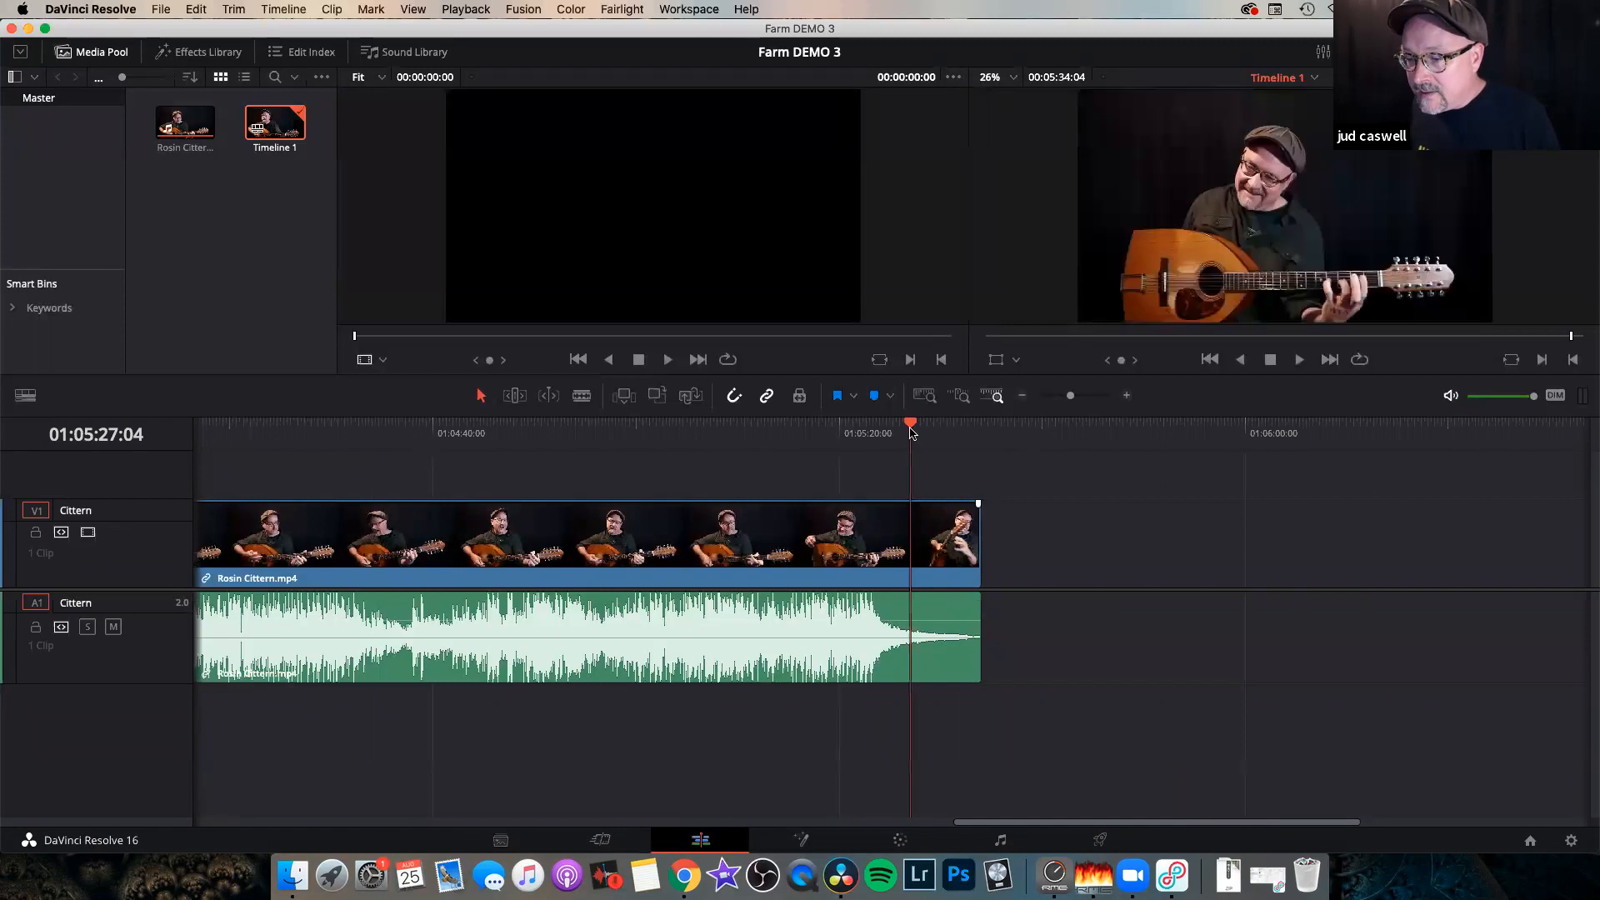
pyautogui.click(888, 434)
pyautogui.press('space')
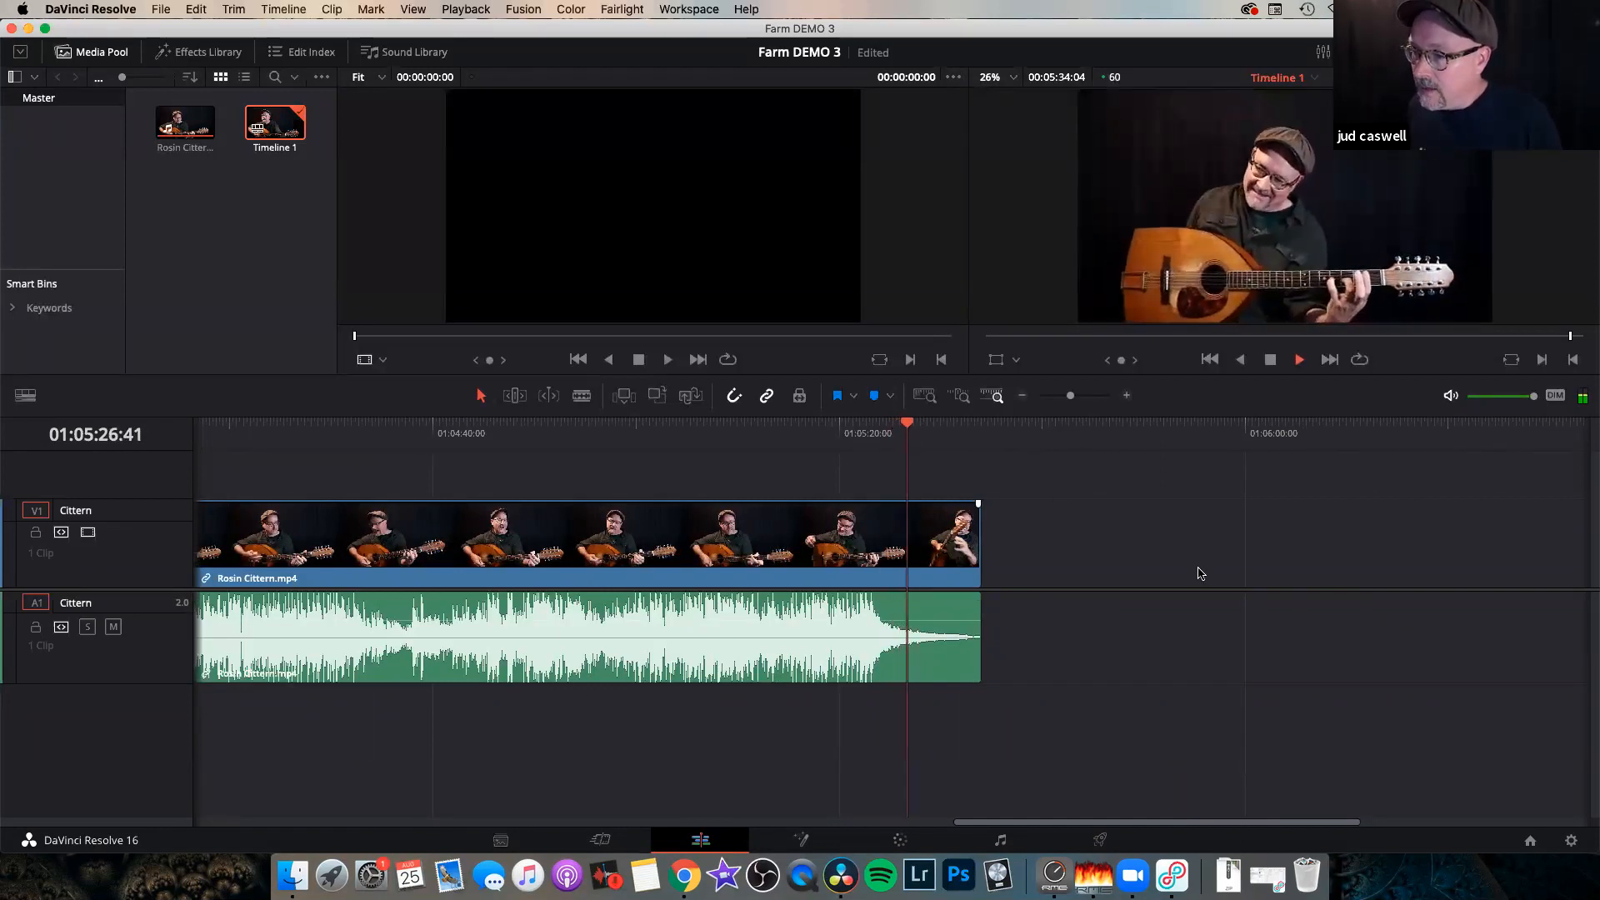
pyautogui.moveTo(1533, 396); pyautogui.dragTo(1498, 397)
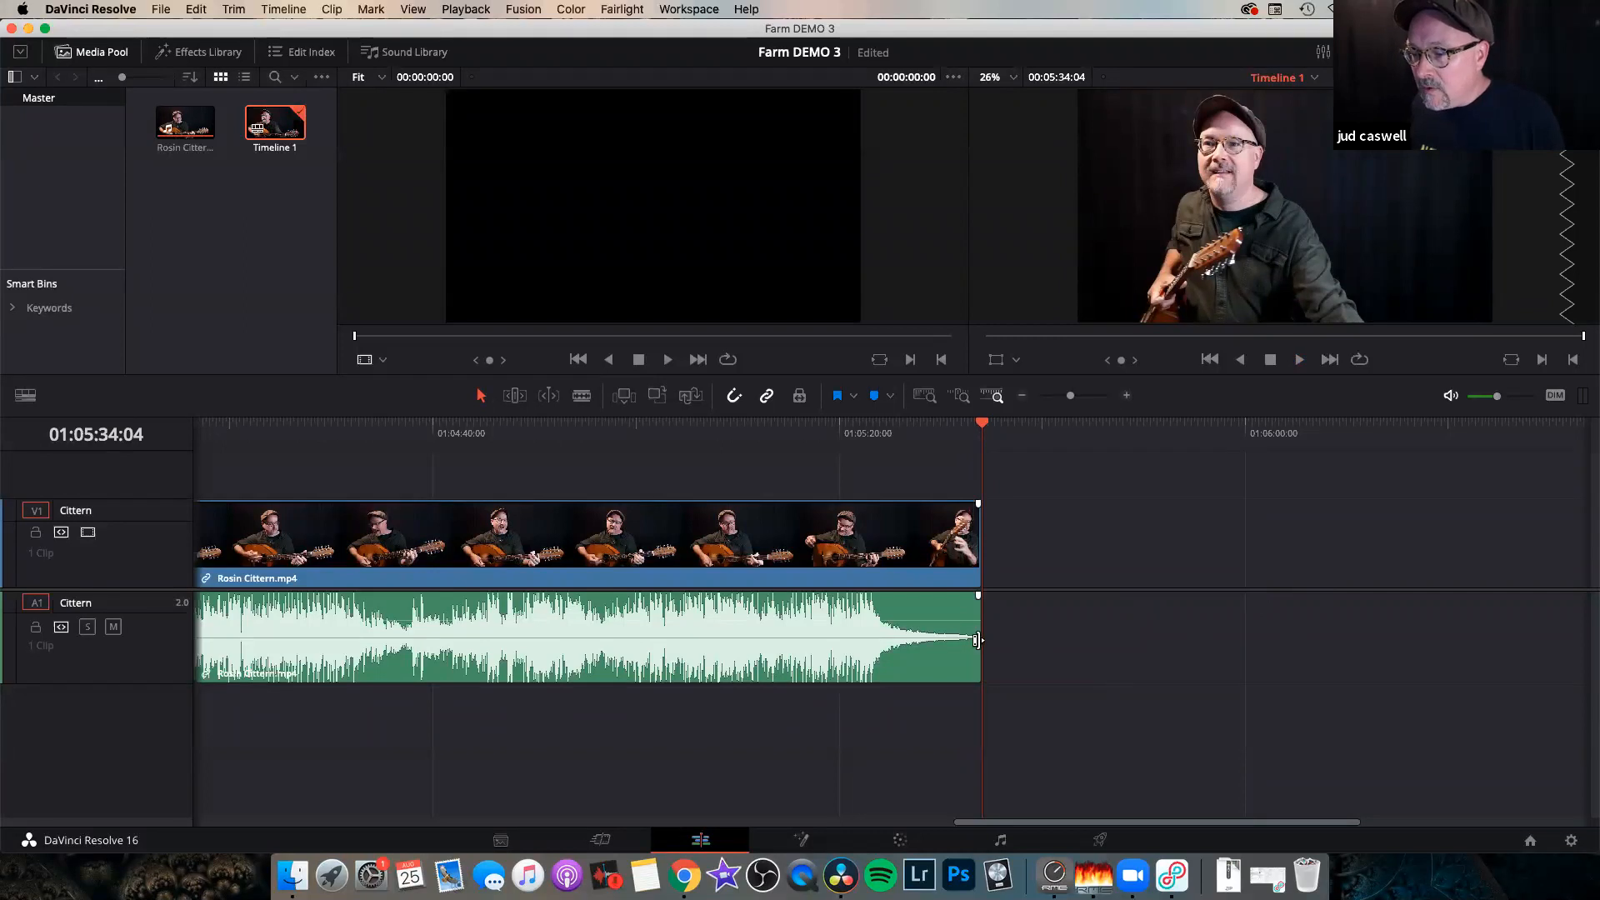
# Trim the end of the linked cittern clip back to about 01:05:30 and play the new ending.
pyautogui.click(940, 540)
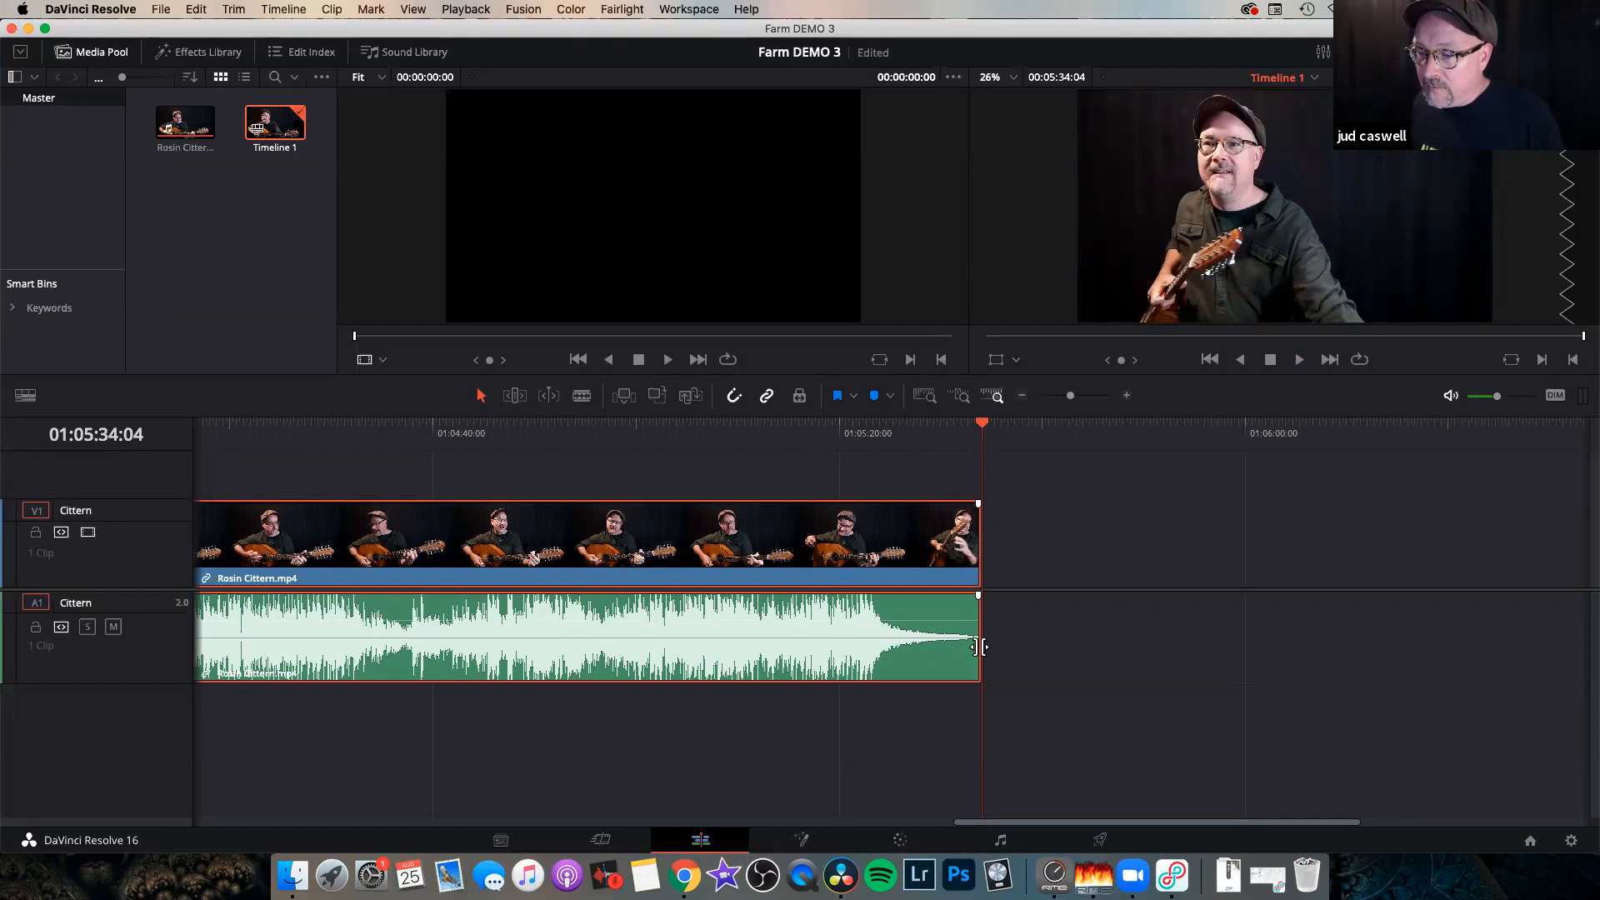
pyautogui.click(977, 542)
pyautogui.moveTo(977, 542); pyautogui.dragTo(877, 570)
pyautogui.moveTo(913, 574); pyautogui.dragTo(939, 582)
pyautogui.click(1088, 648)
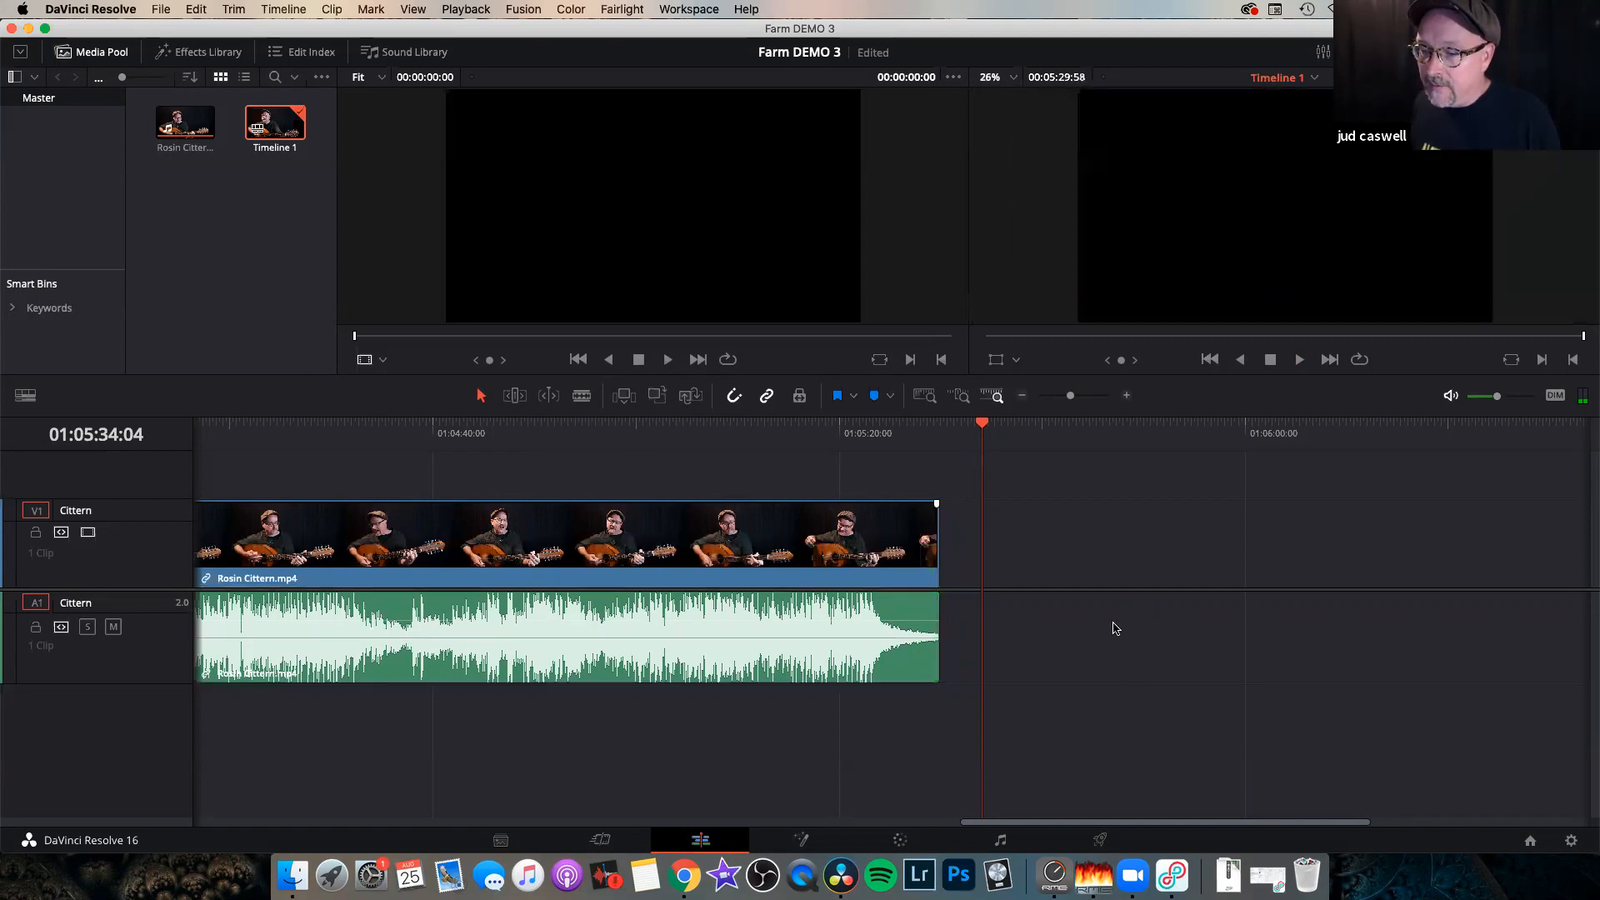
pyautogui.click(910, 429)
pyautogui.press('space')
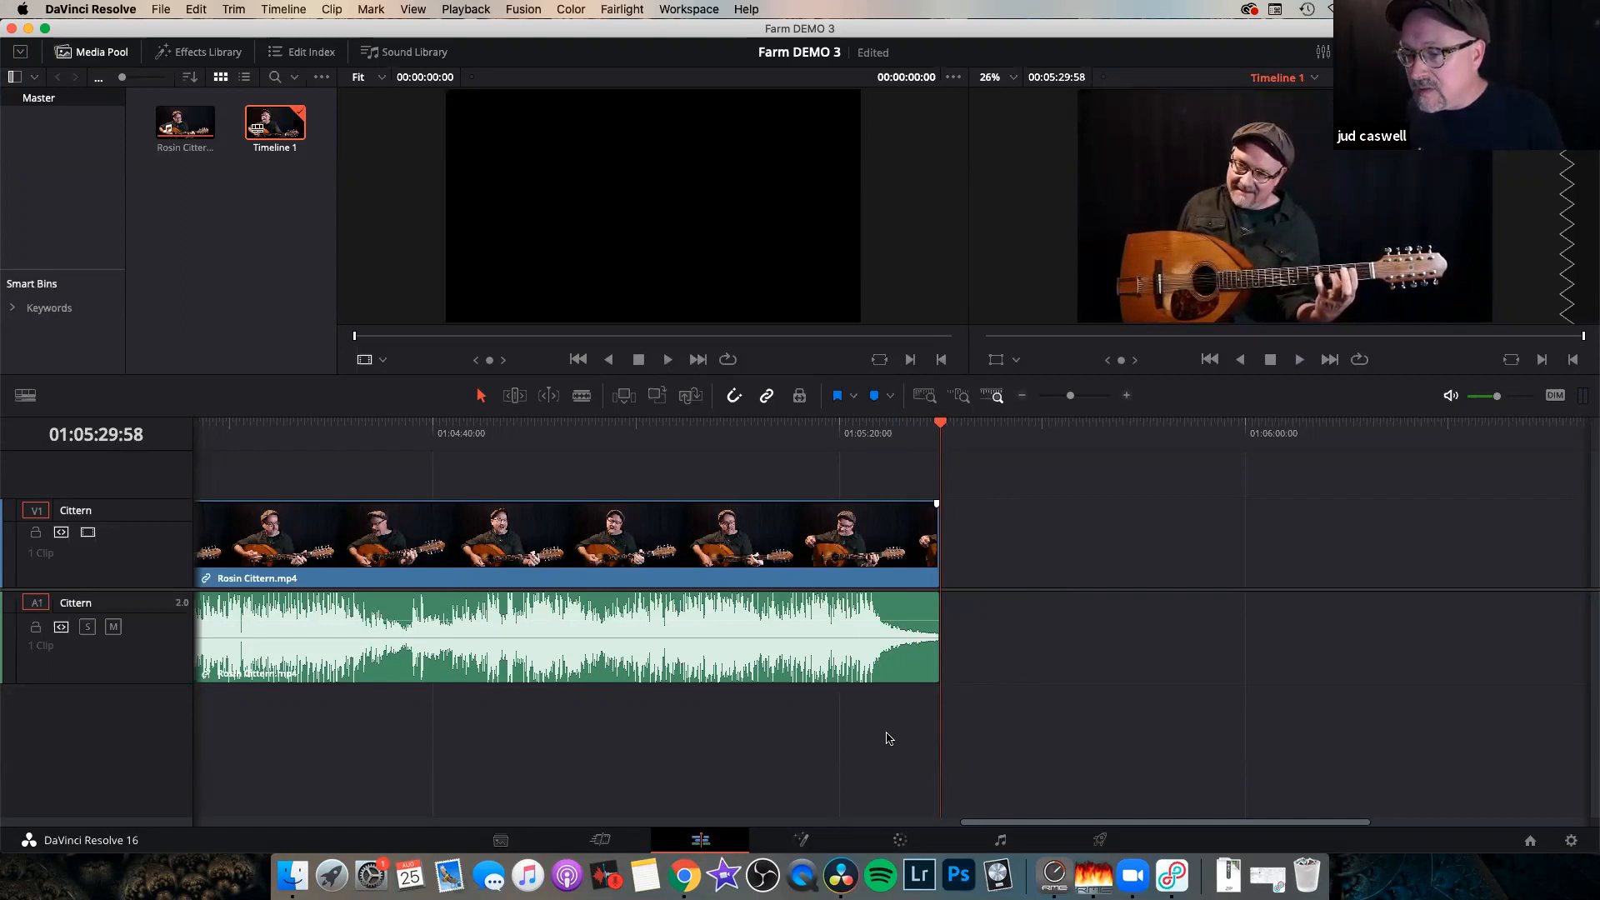
# Add a fade-out to the cittern audio from about 01:05:23 to the clip's end and play back its start.
pyautogui.click(877, 626)
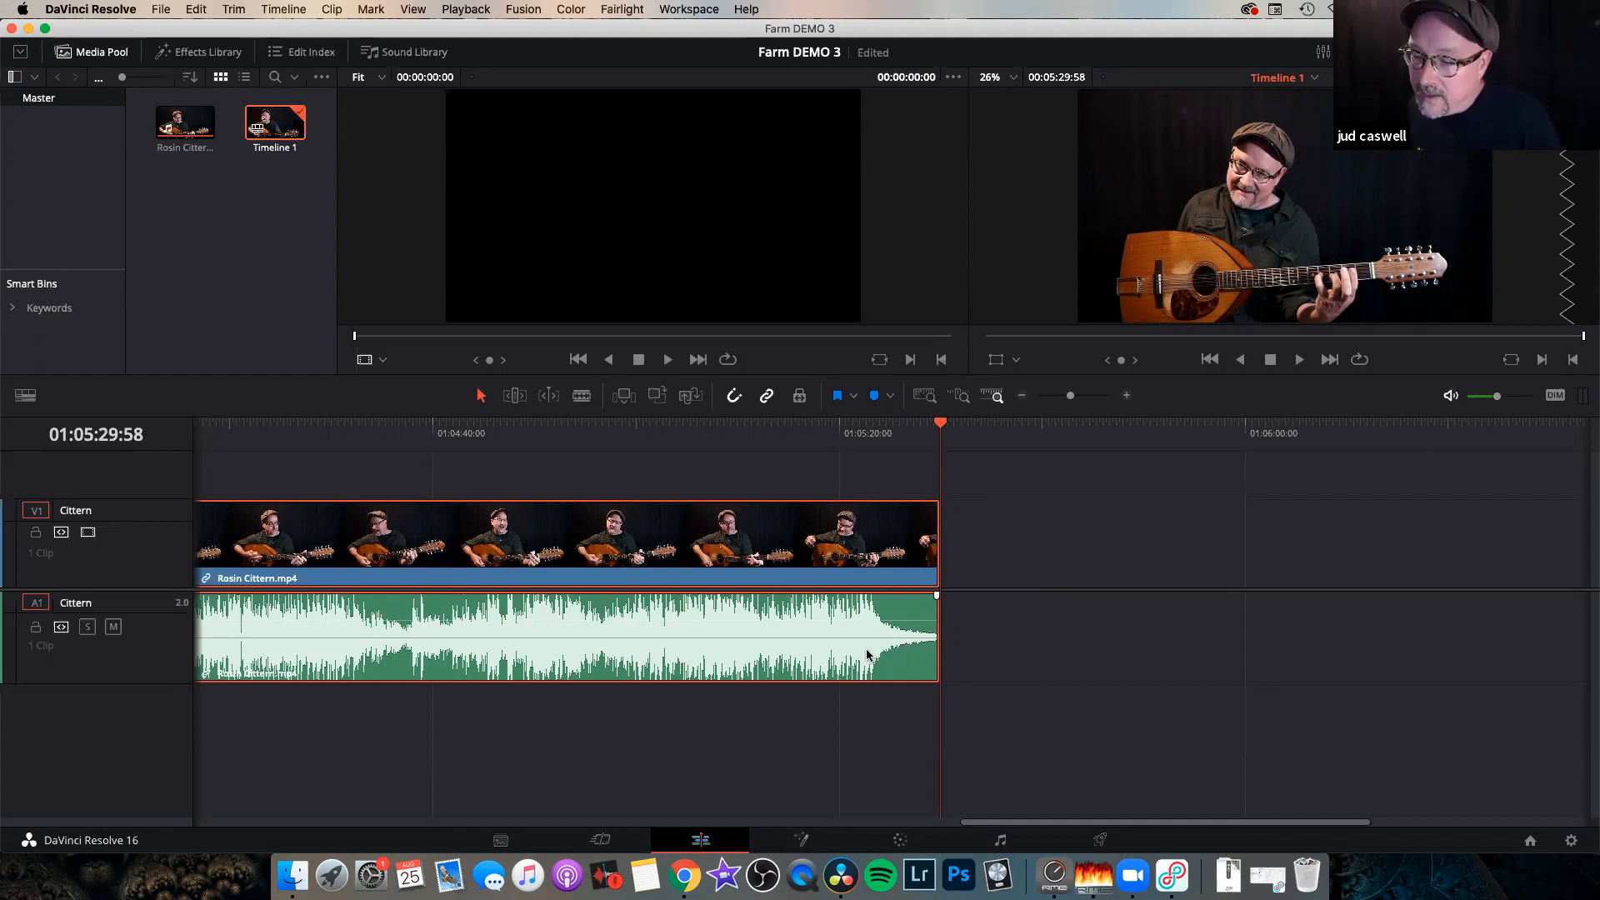
pyautogui.moveTo(937, 596); pyautogui.dragTo(871, 597)
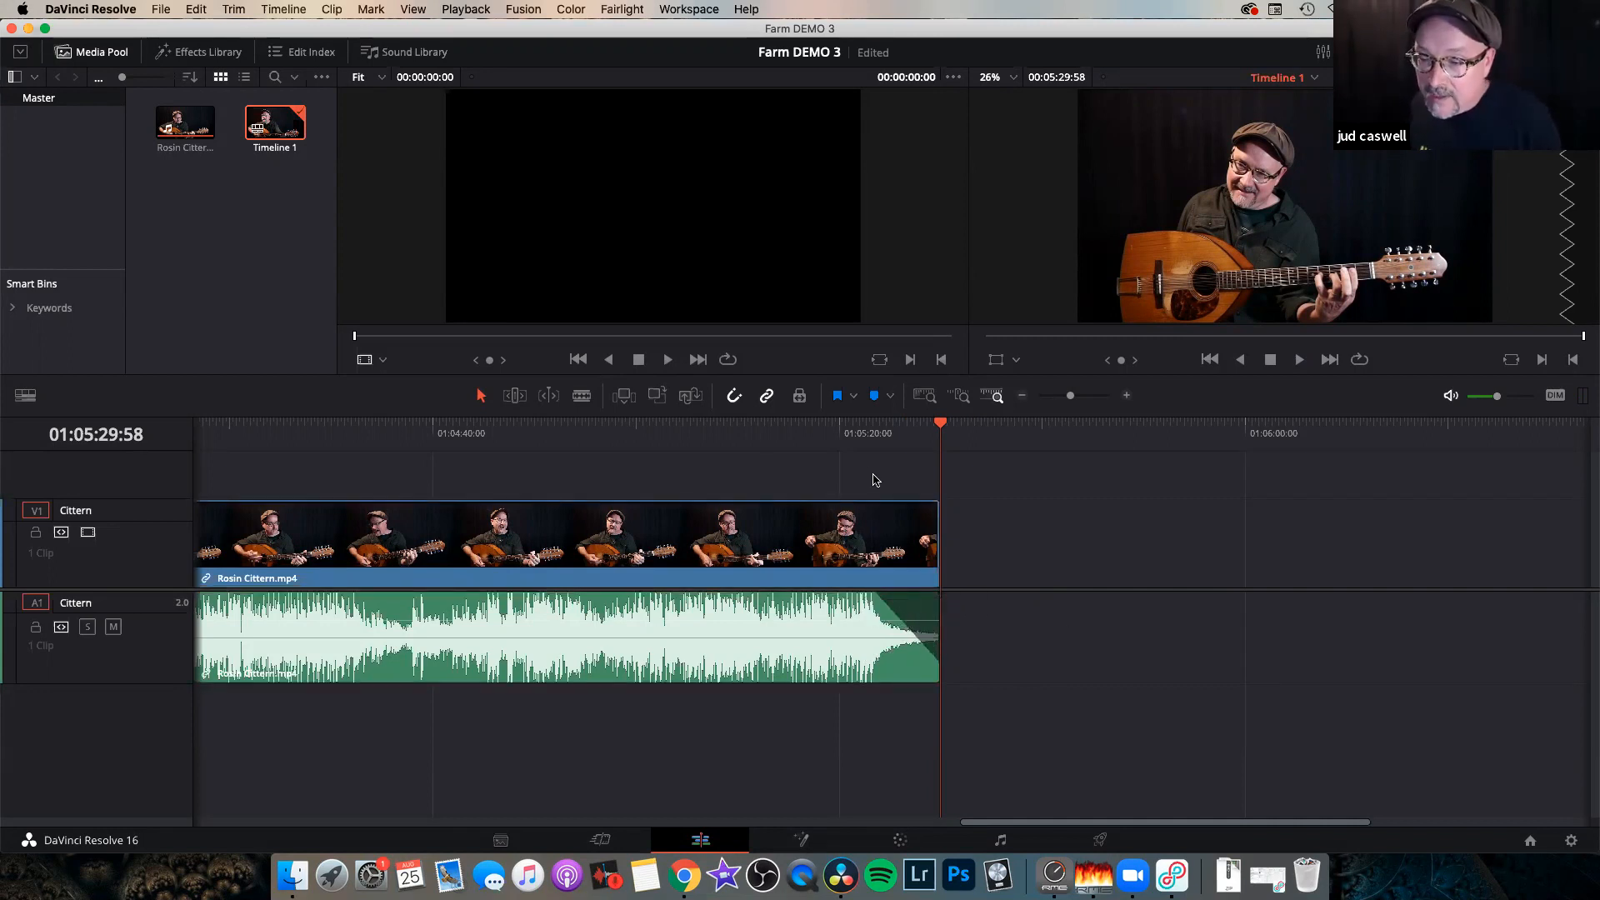
pyautogui.click(867, 429)
pyautogui.press('space')
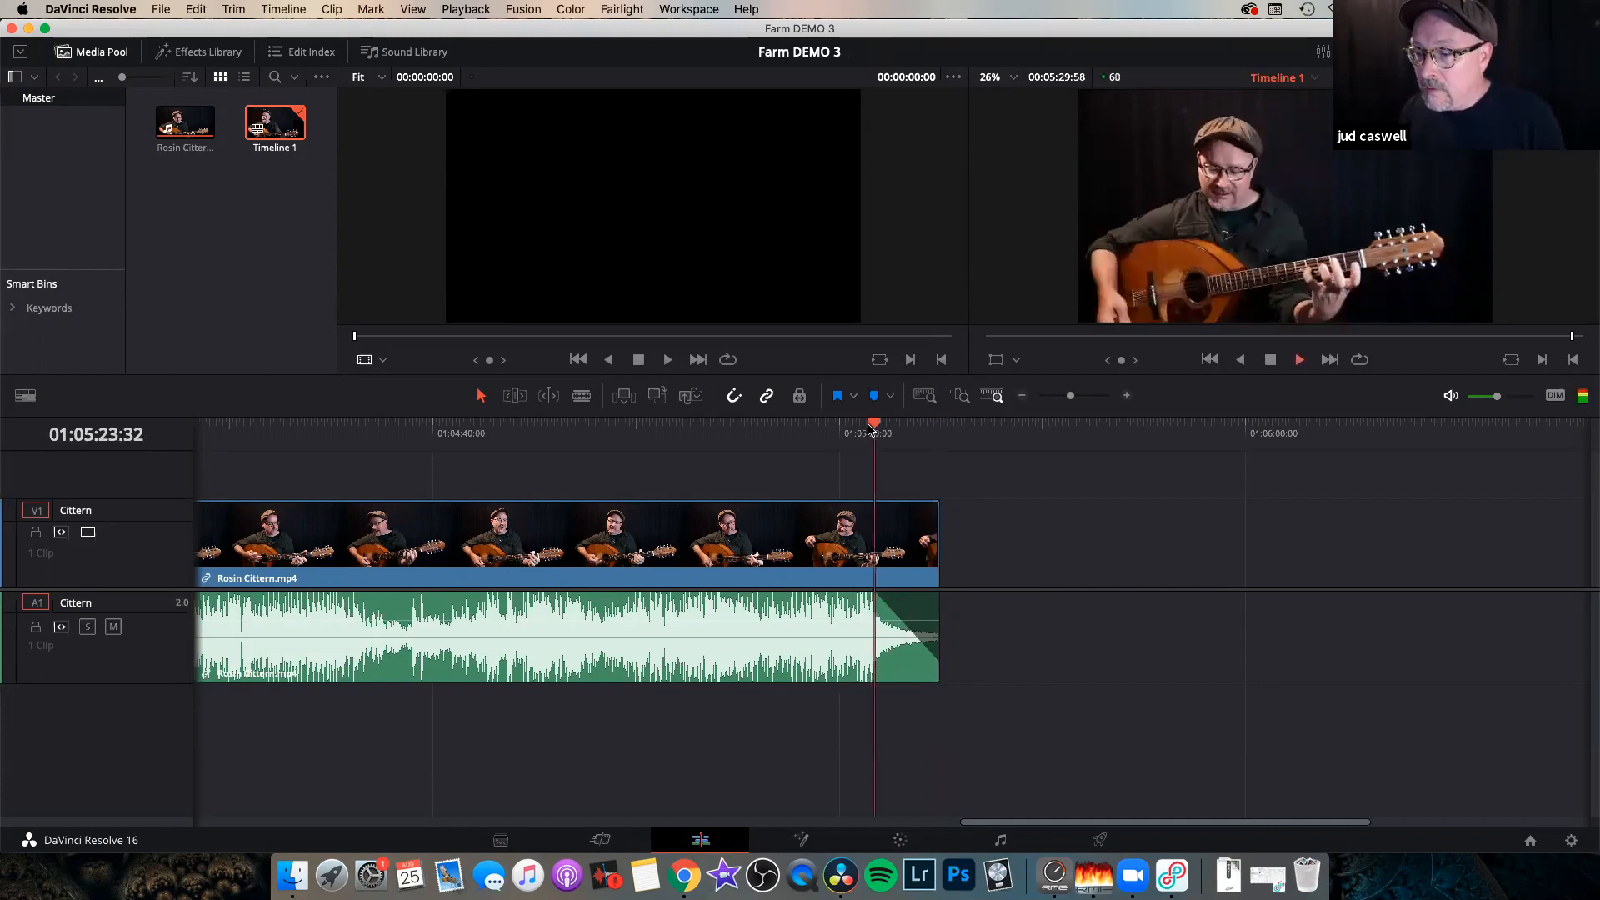
pyautogui.press('space')
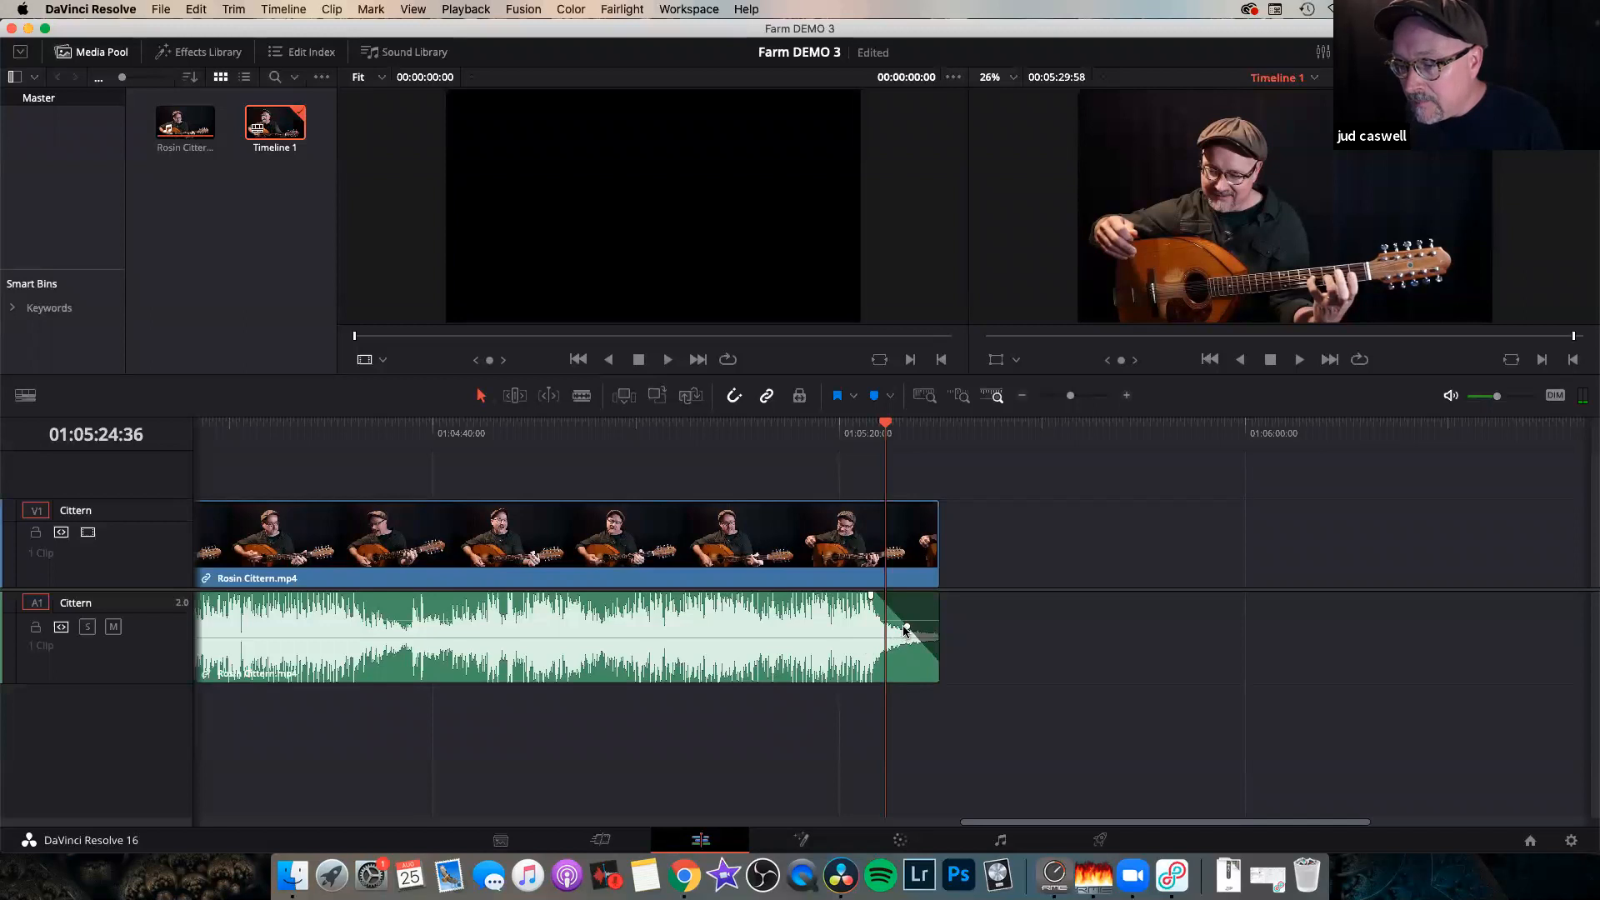
# Bend the cittern audio's fade-out into a curve that drops faster at first, and play the faded ending.
pyautogui.click(907, 629)
pyautogui.click(906, 625)
pyautogui.moveTo(897, 632)
pyautogui.mouseDown()
pyautogui.moveTo(906, 609)
pyautogui.moveTo(895, 617)
pyautogui.mouseUp()
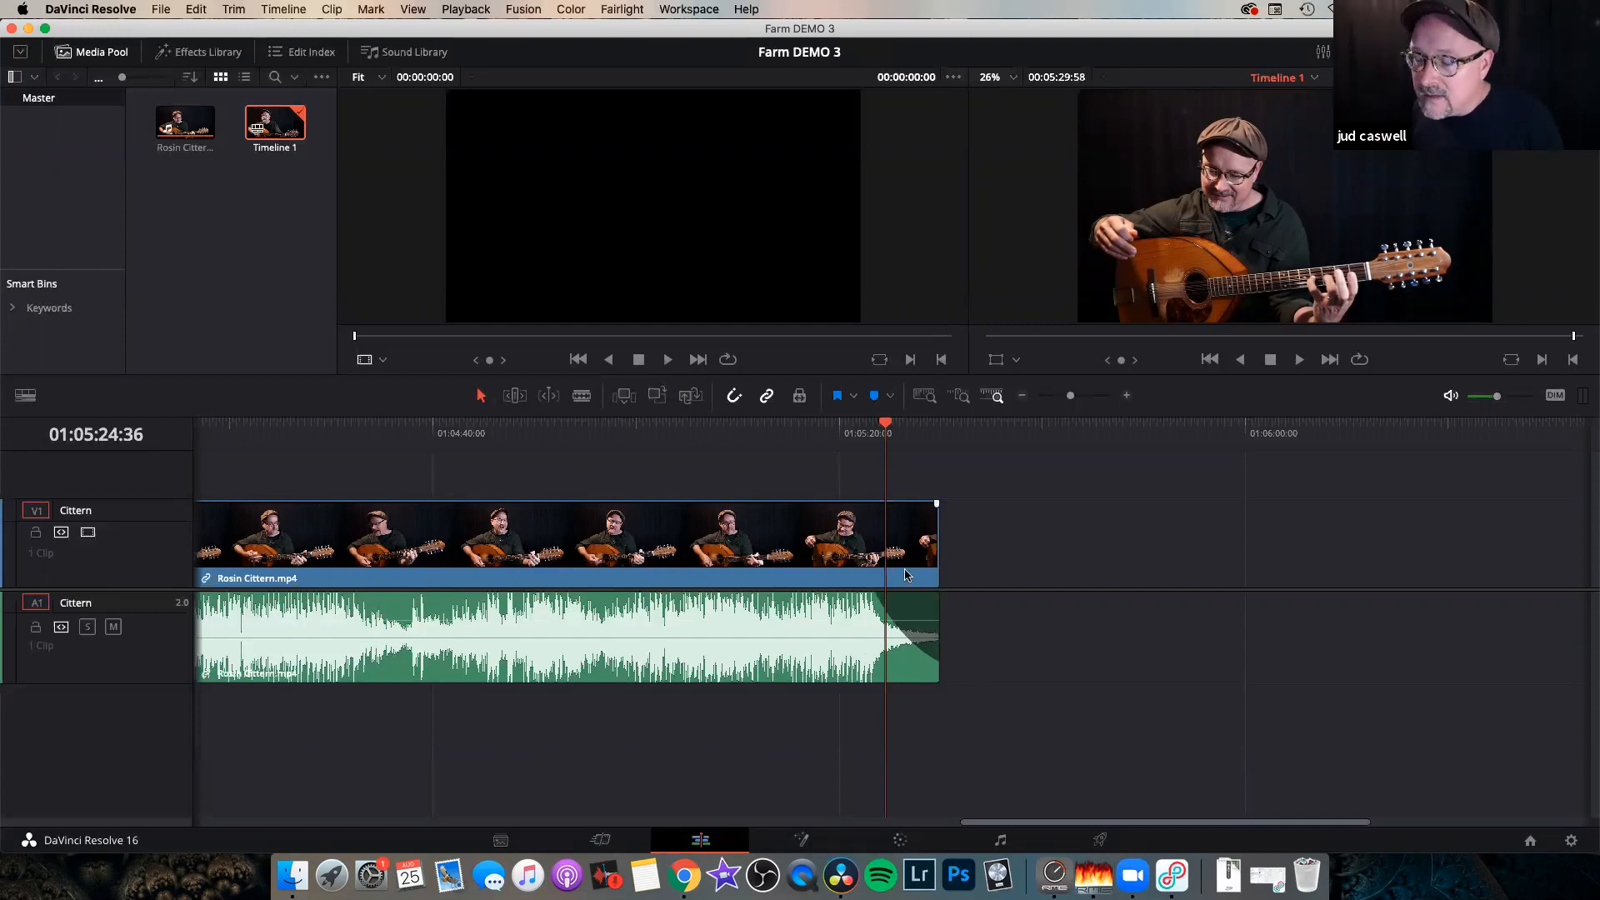
pyautogui.click(869, 537)
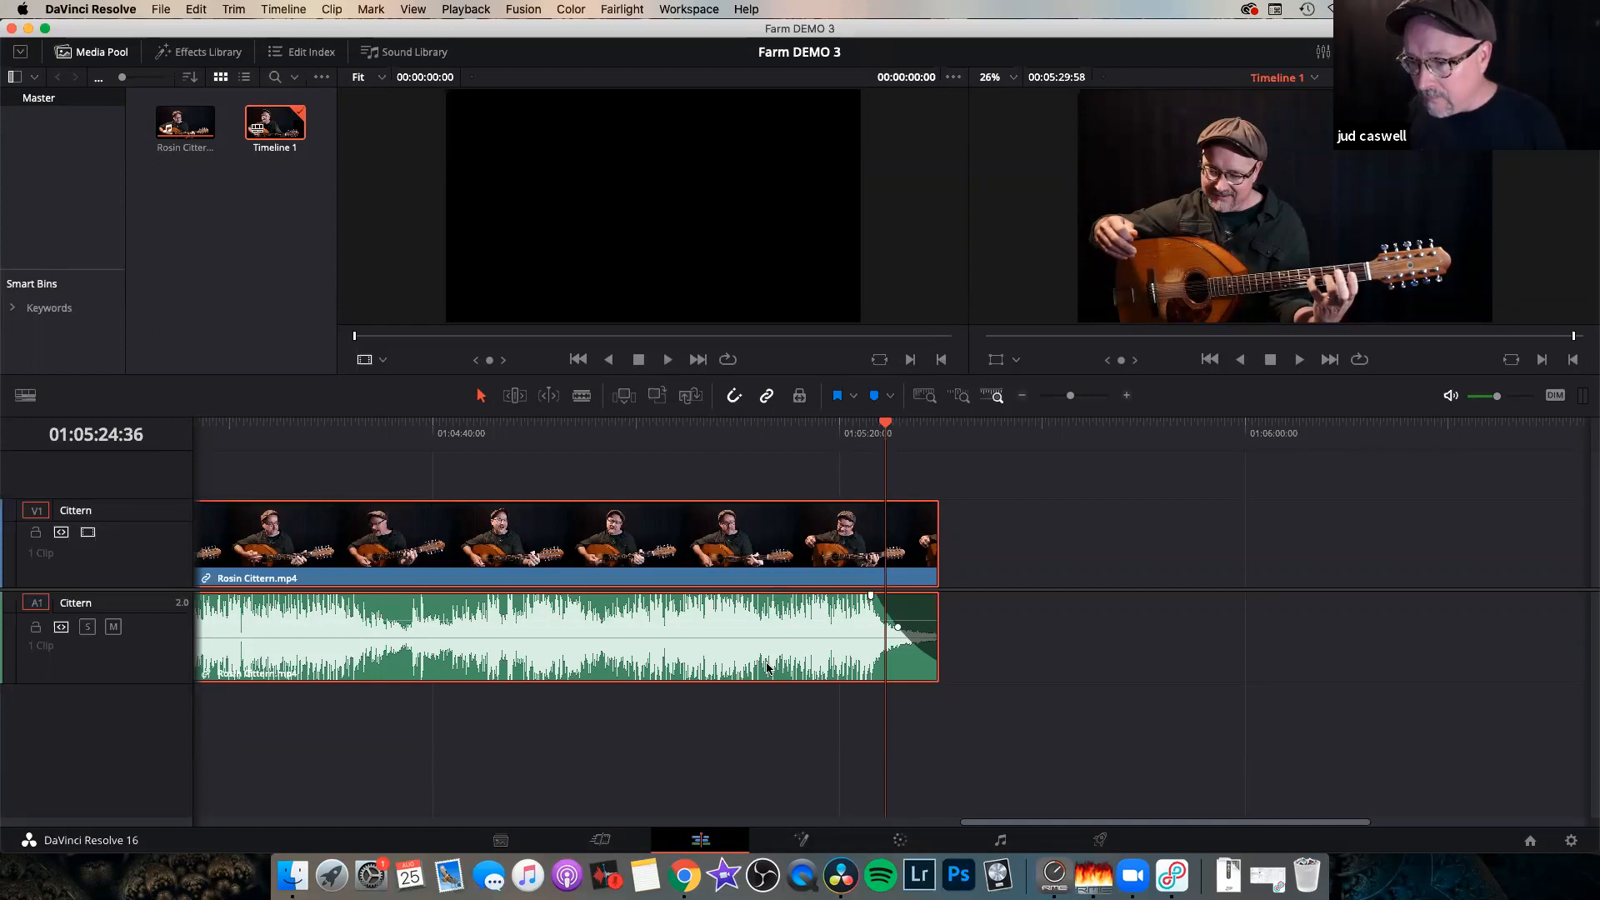
pyautogui.click(877, 432)
pyautogui.press('space')
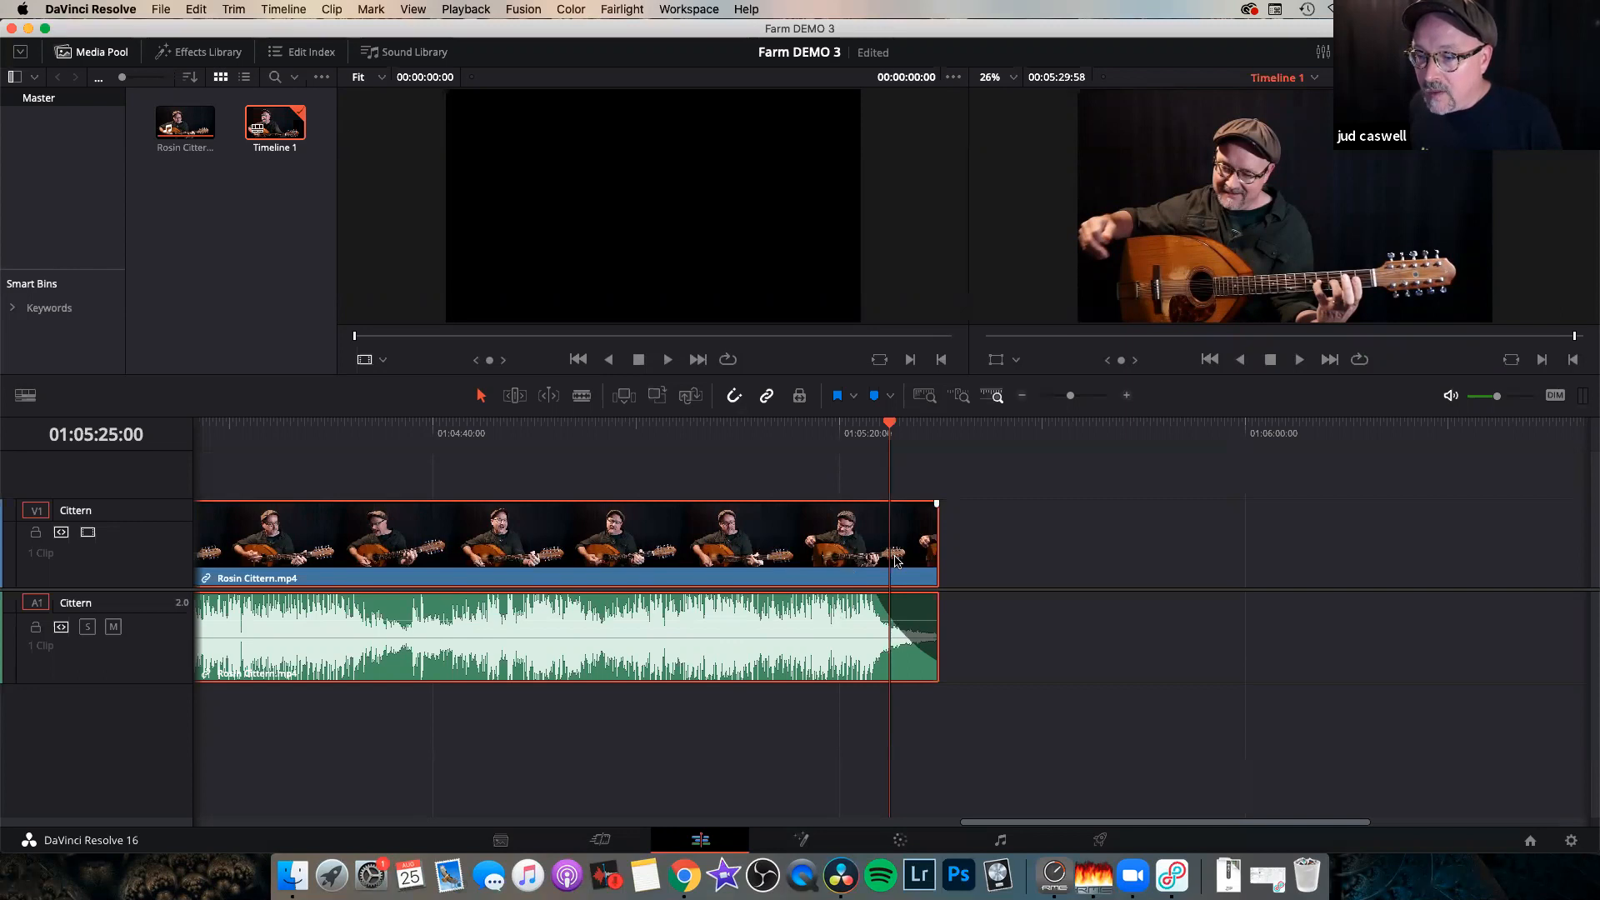
# Turn off linked selection and trim only the cittern video's end back to about 01:05:28.
pyautogui.click(1031, 679)
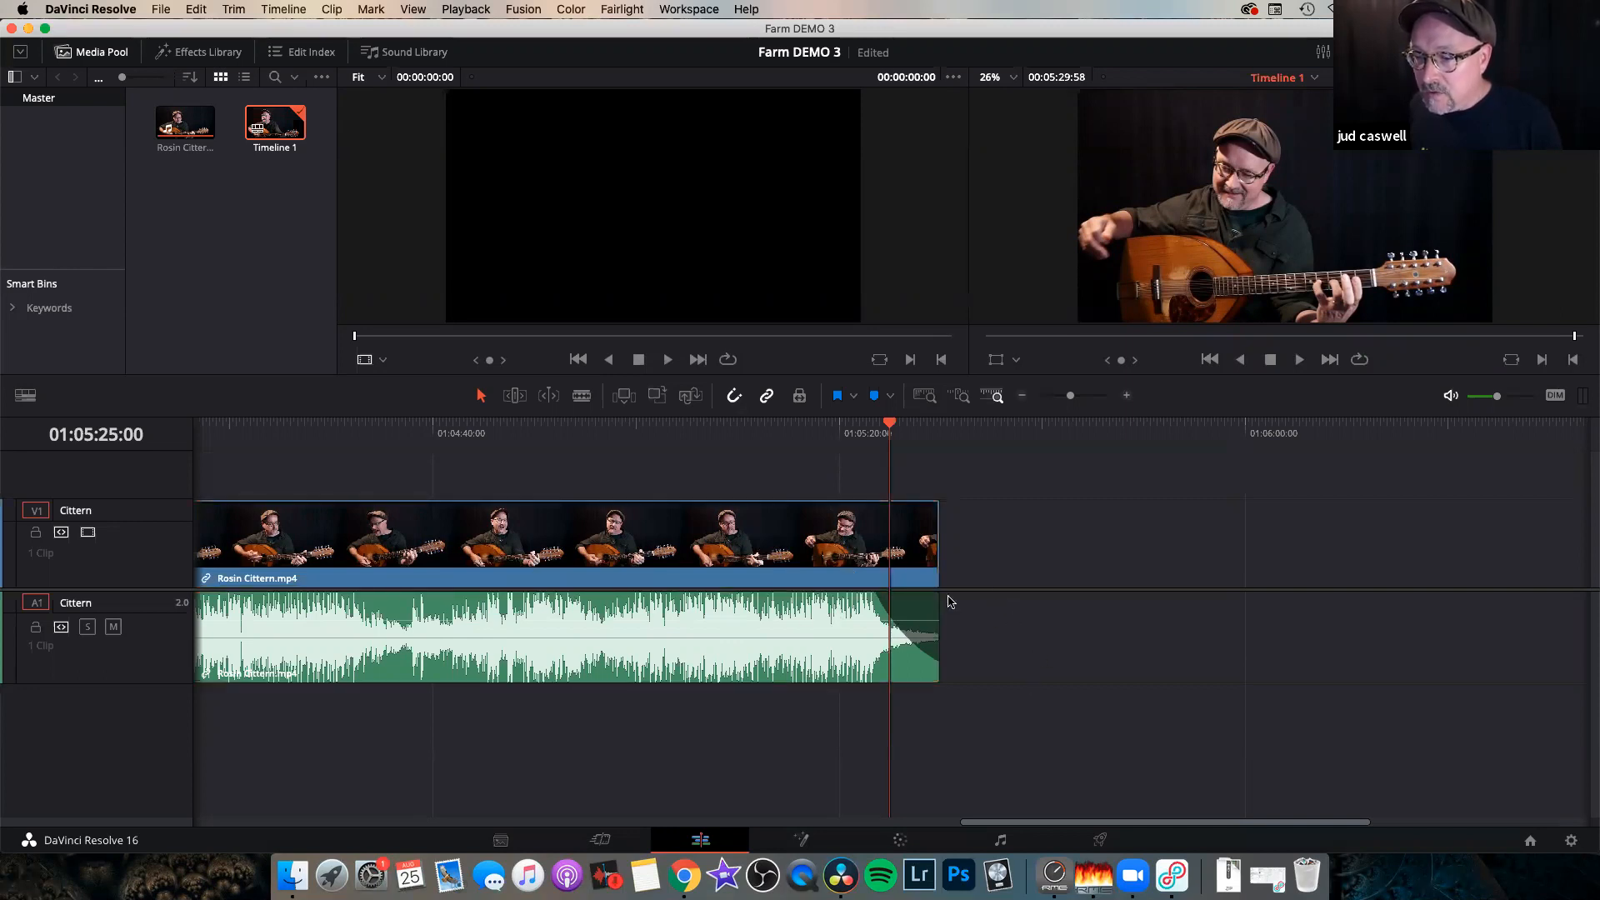
pyautogui.click(779, 552)
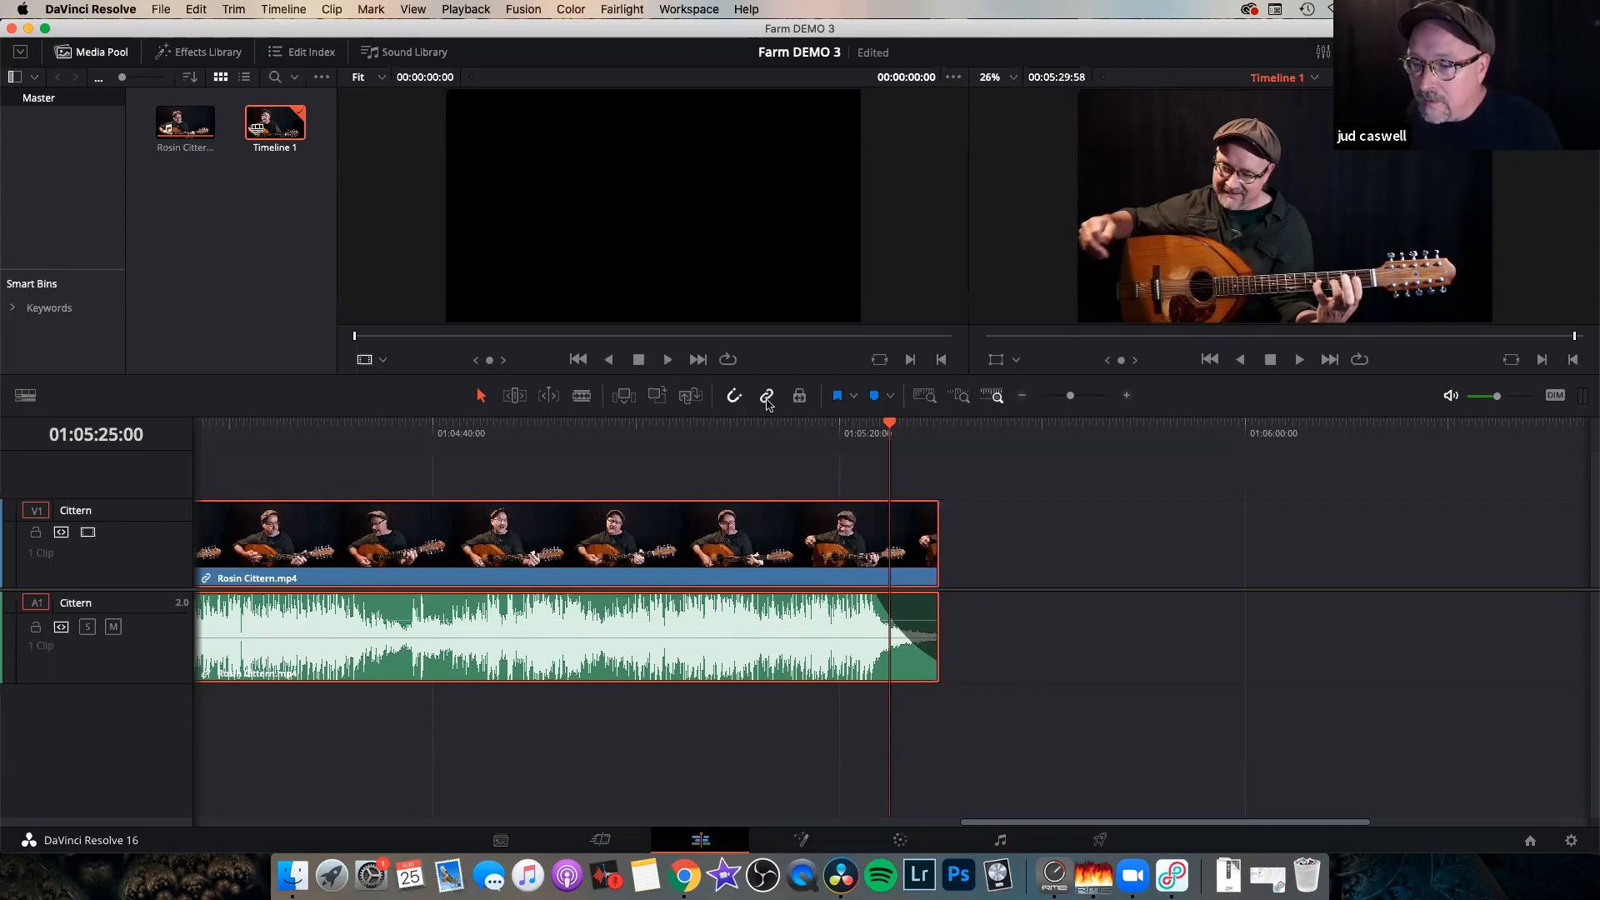
pyautogui.click(1074, 585)
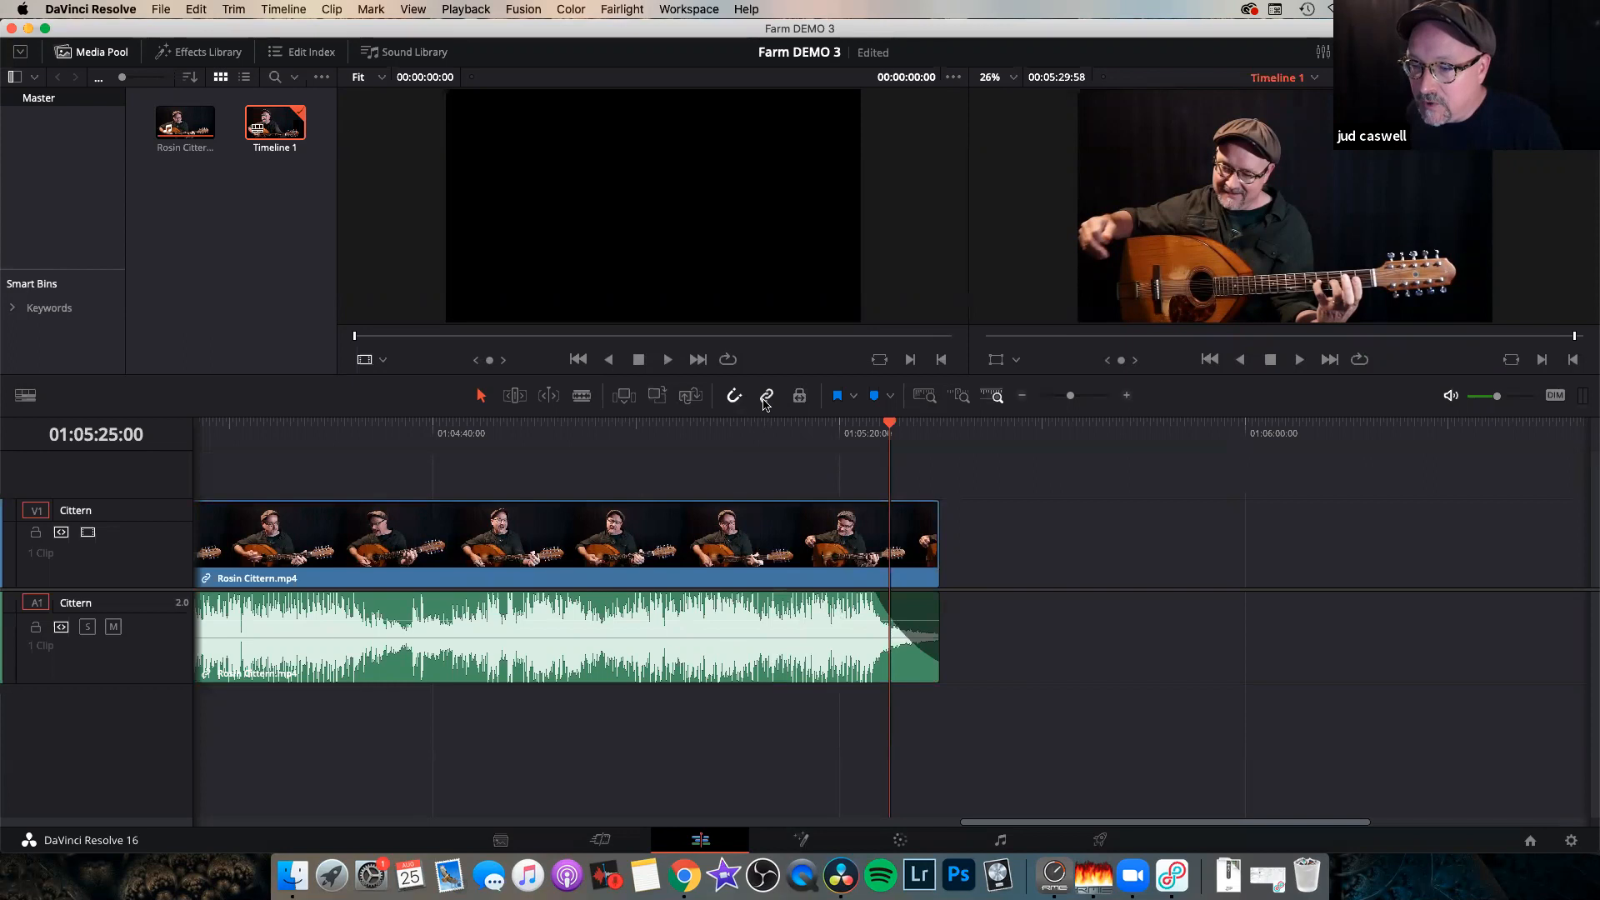
pyautogui.click(764, 400)
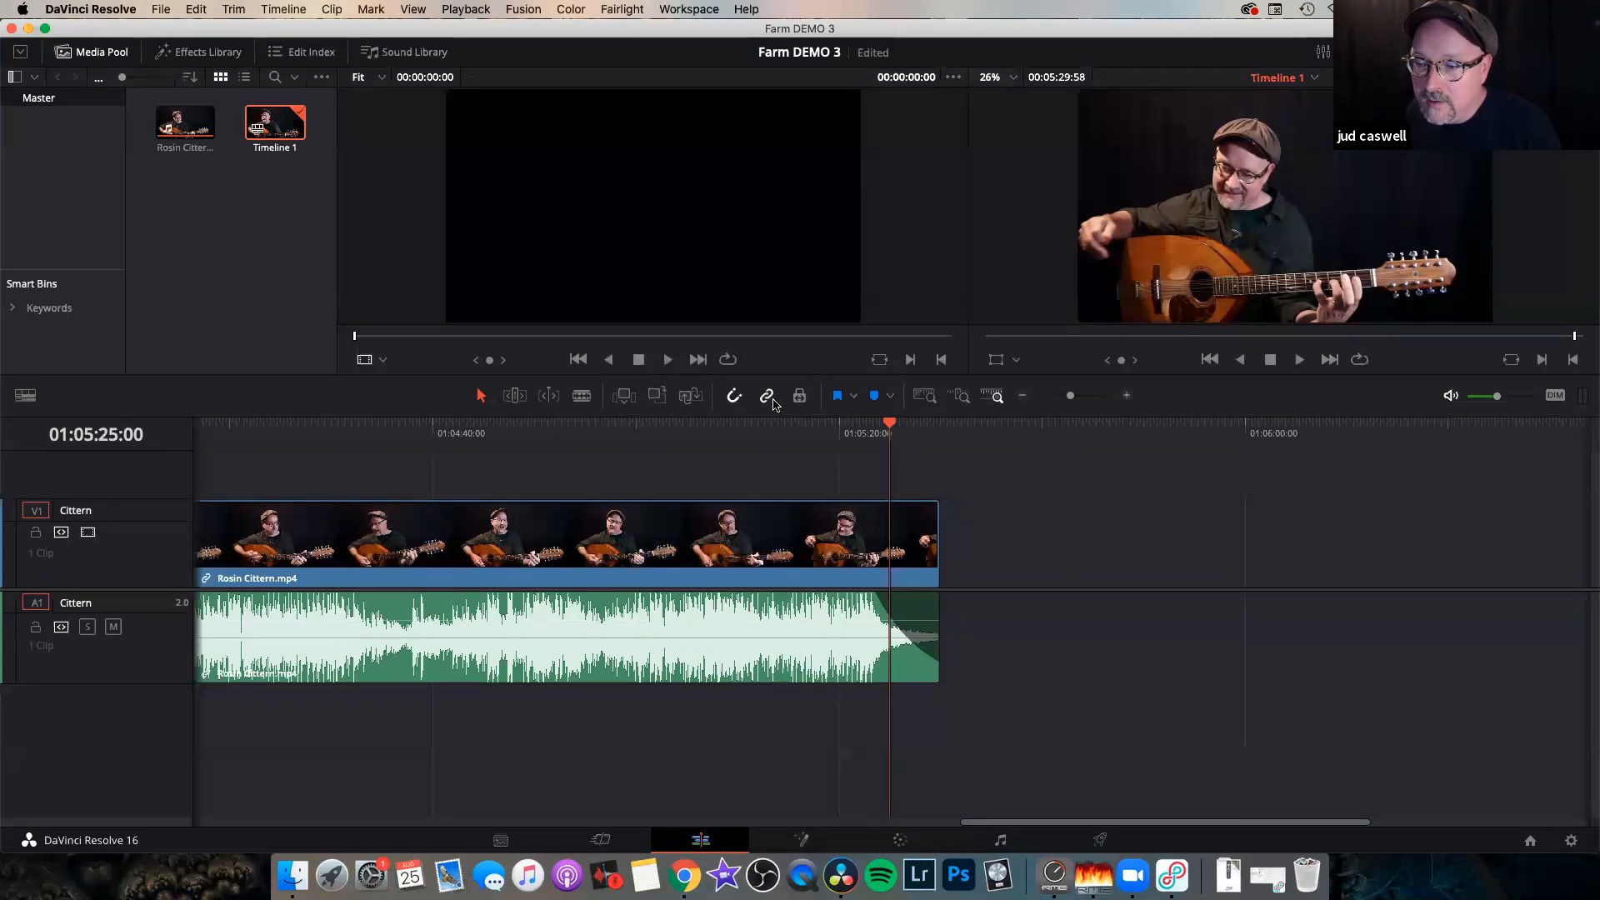
pyautogui.click(888, 552)
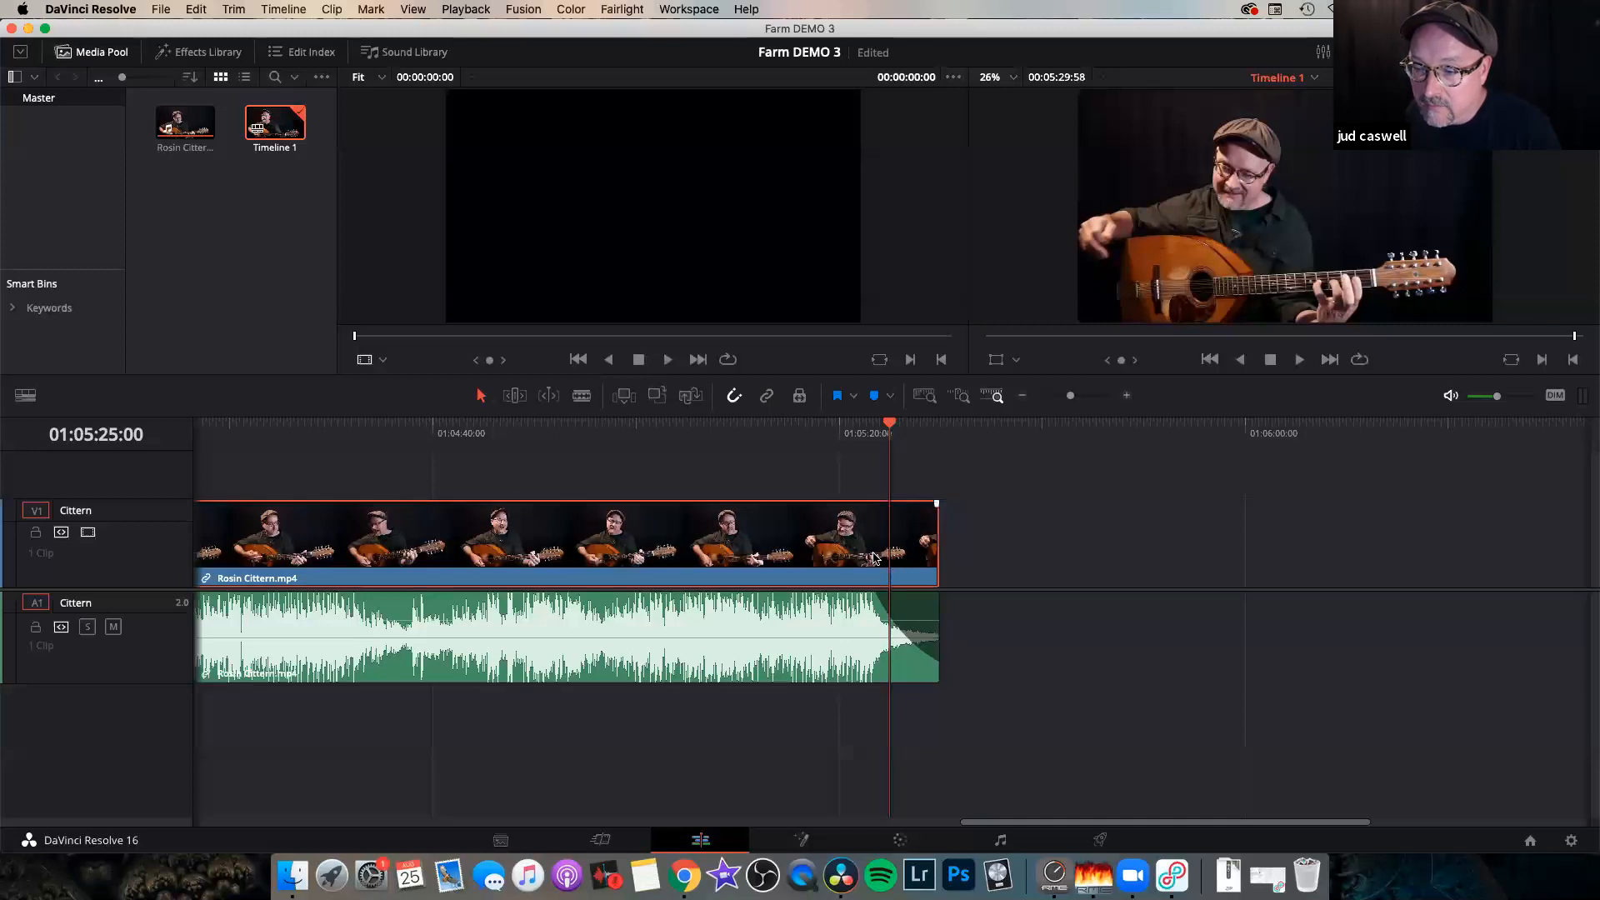
pyautogui.moveTo(937, 540); pyautogui.dragTo(923, 547)
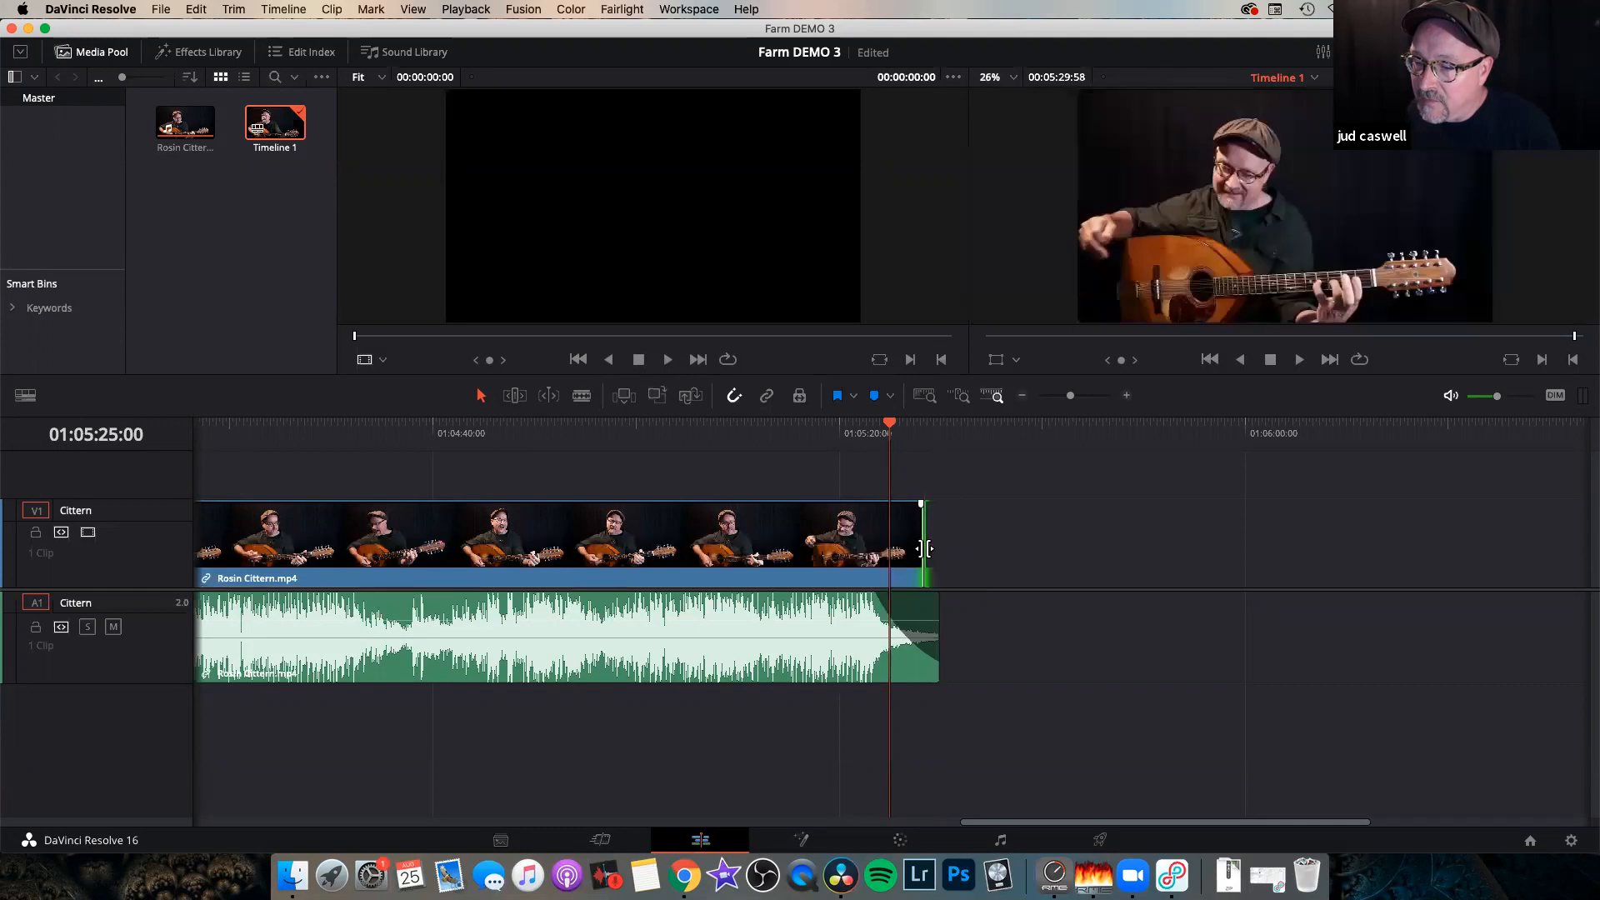
pyautogui.moveTo(923, 547)
pyautogui.mouseDown()
pyautogui.moveTo(942, 548)
pyautogui.moveTo(922, 547)
pyautogui.mouseUp()
# Turn off snapping and add a fade-out to the cittern video from about 01:05:23 to its end.
pyautogui.click(734, 397)
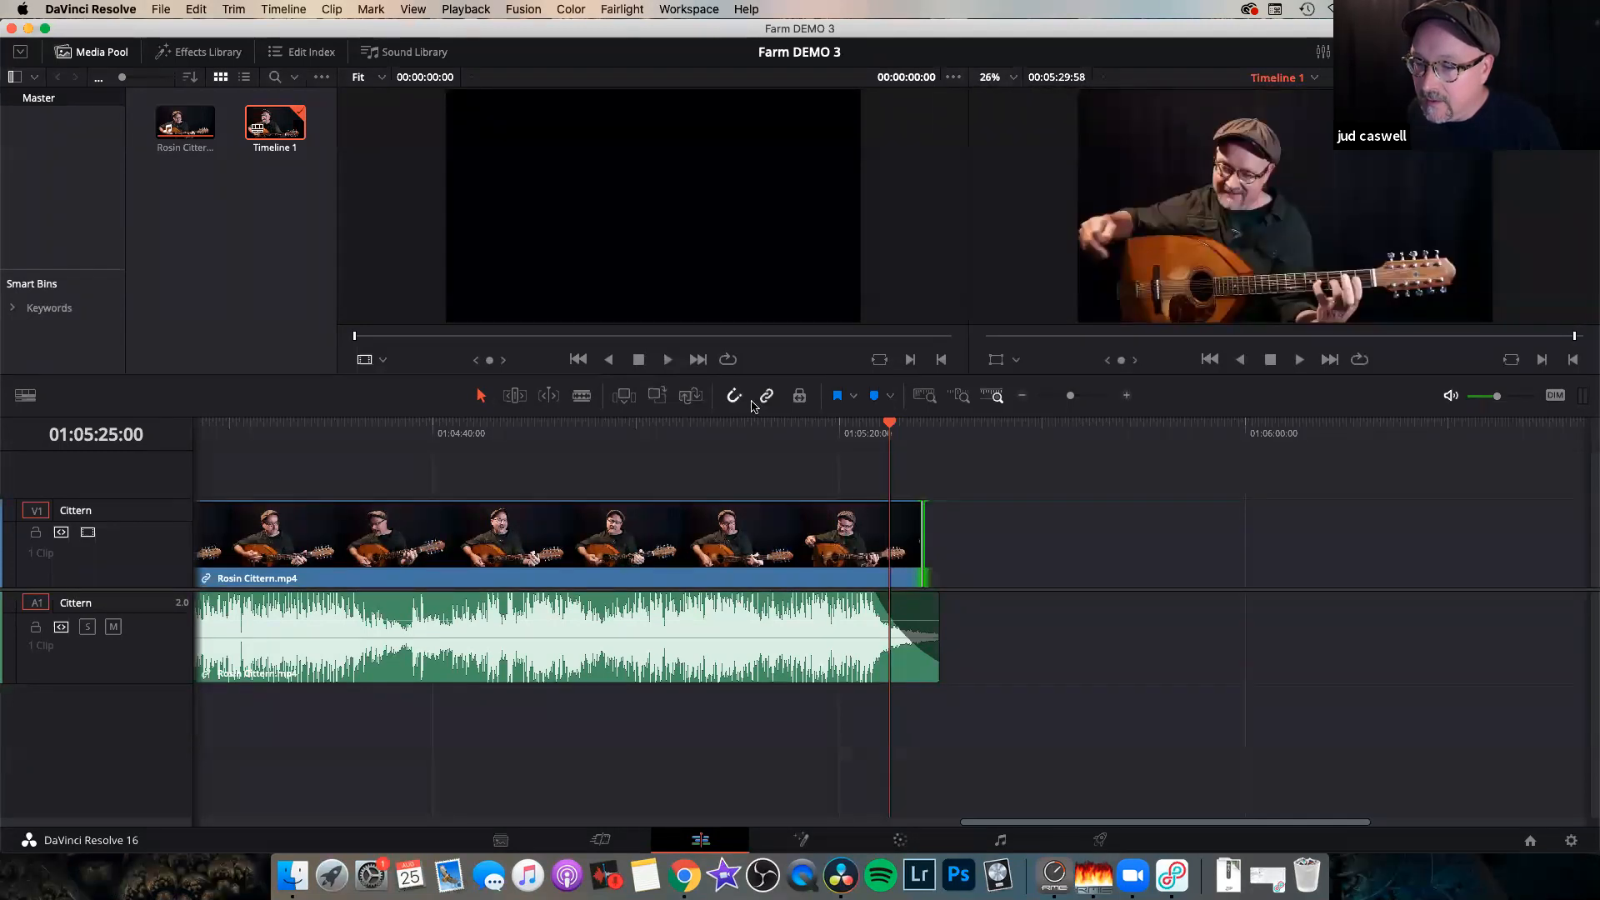
pyautogui.moveTo(921, 546); pyautogui.dragTo(924, 545)
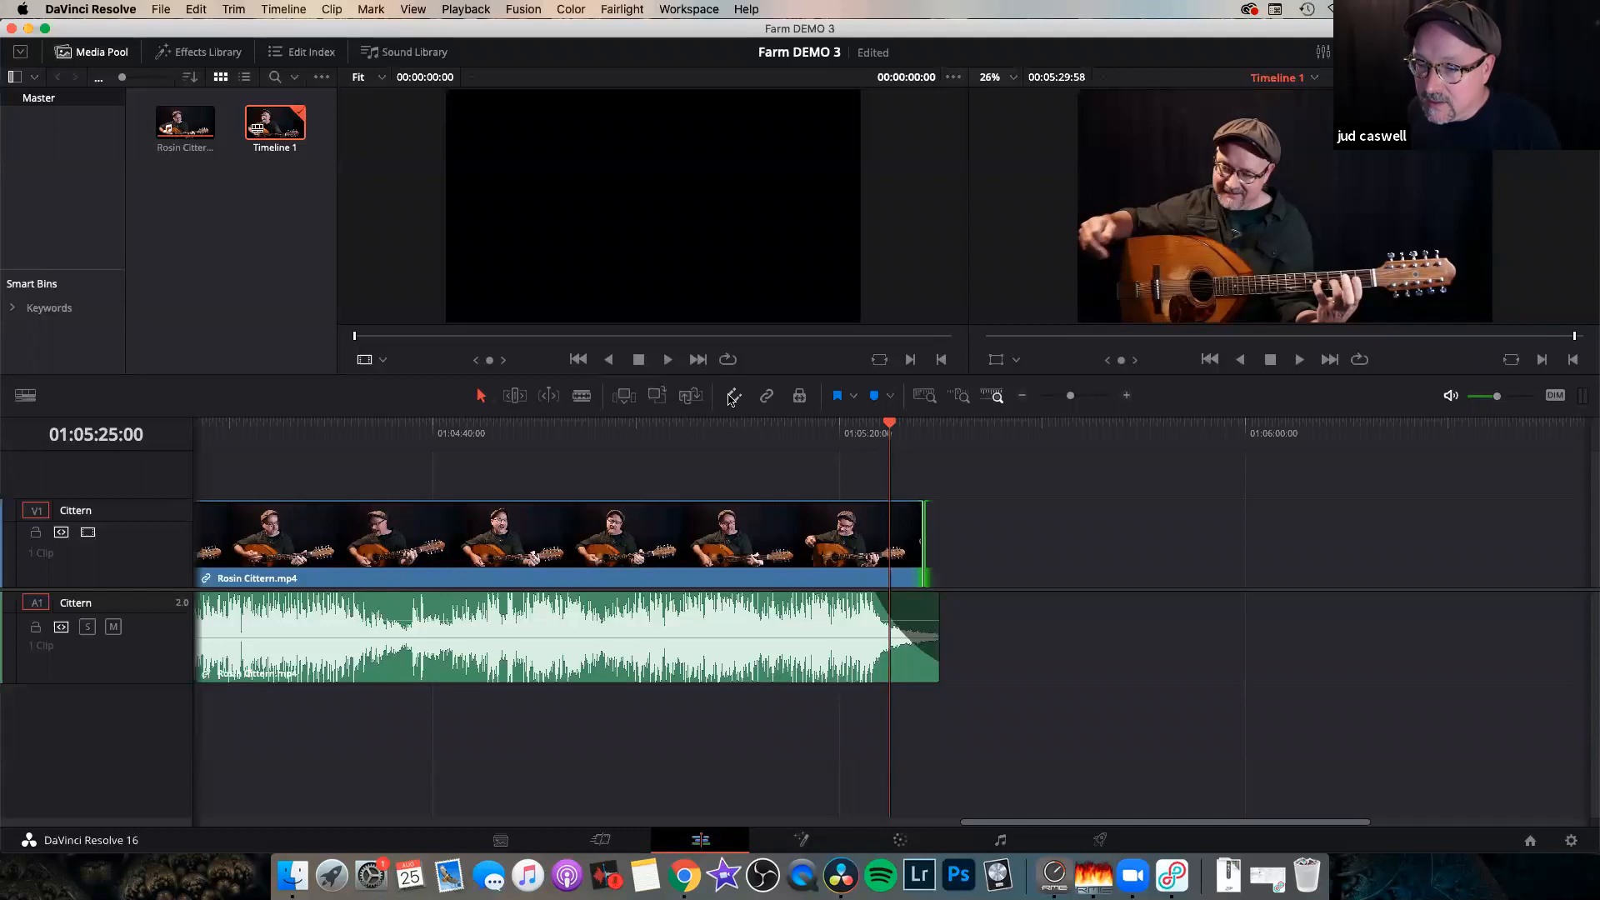
pyautogui.press('super+s')
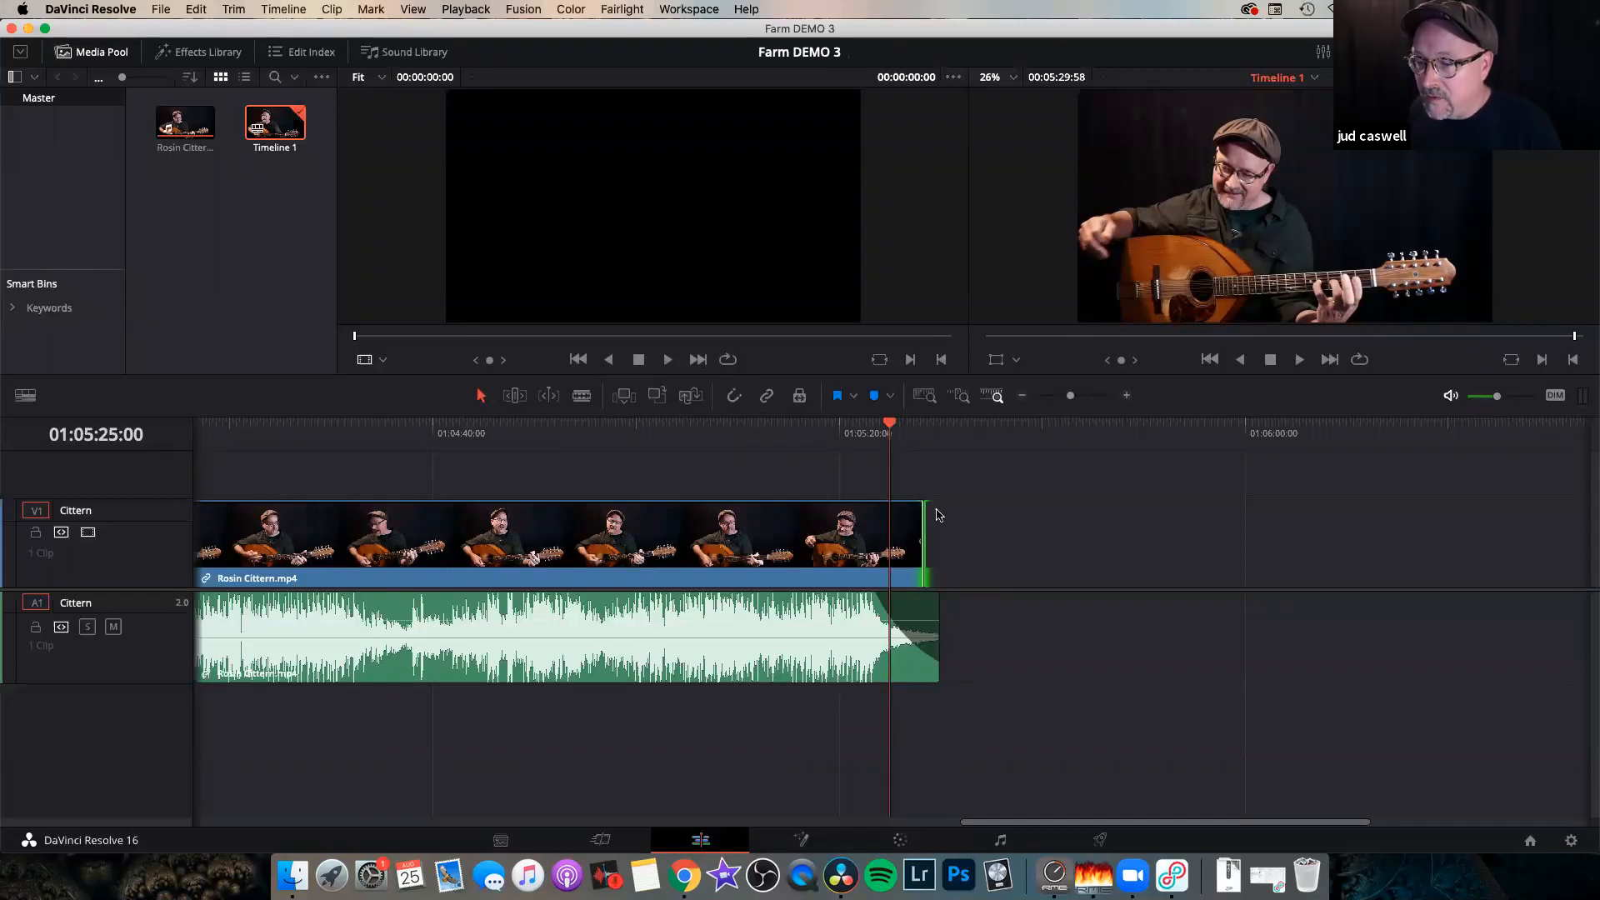
pyautogui.moveTo(921, 502); pyautogui.dragTo(874, 505)
# Turn snapping and linked selection back on and play the cittern clip's ending from about 01:05:23.
pyautogui.click(734, 399)
pyautogui.click(766, 398)
pyautogui.click(875, 428)
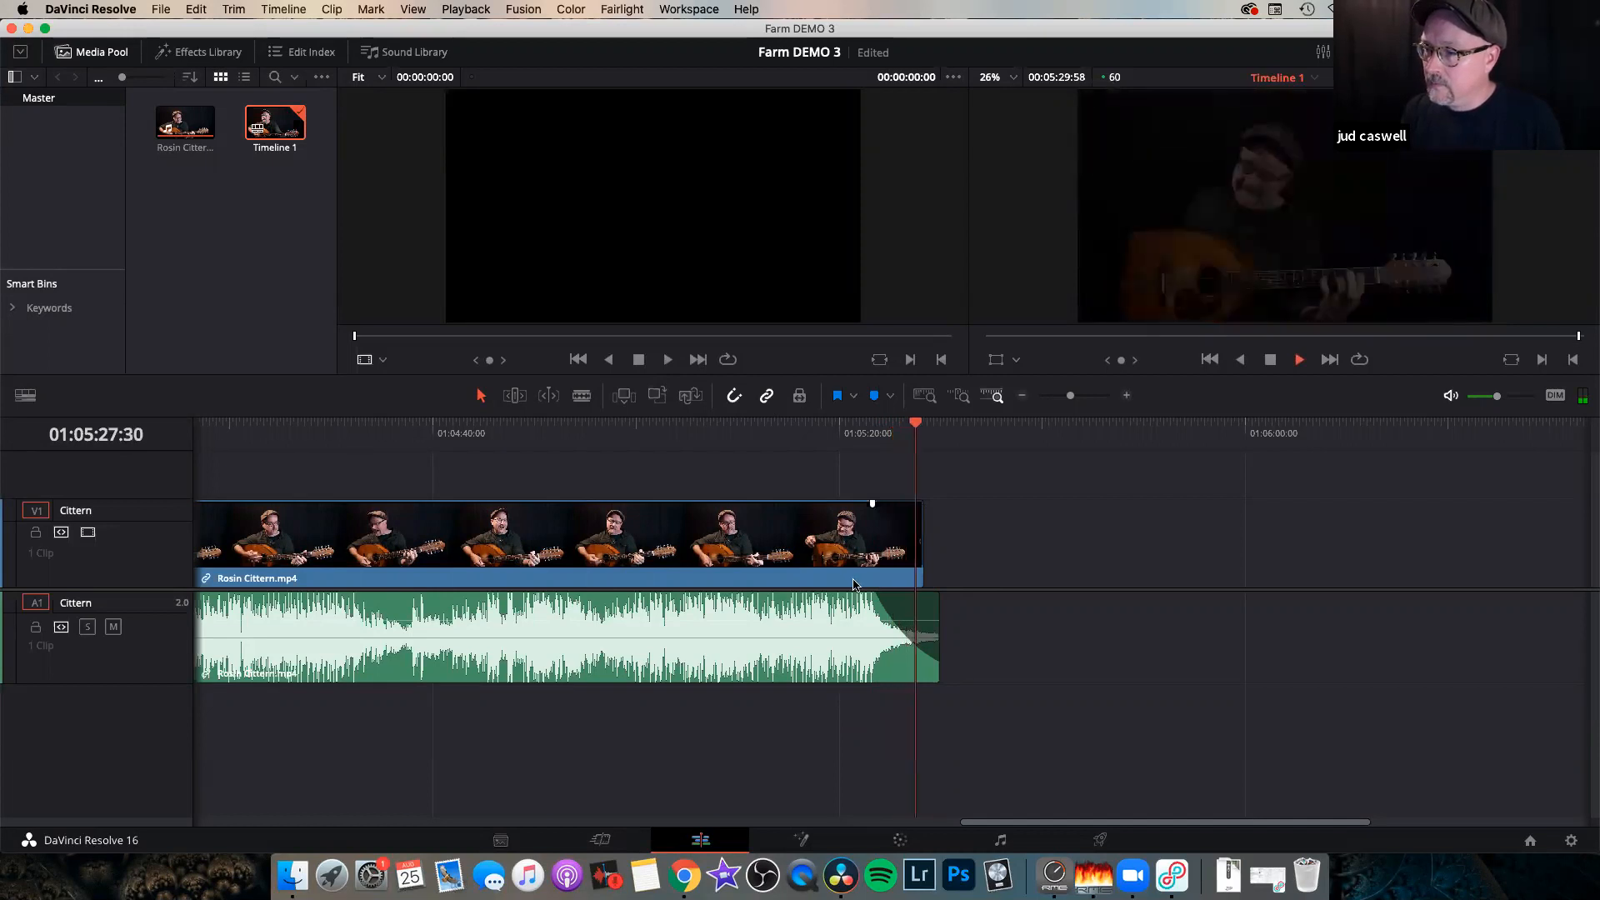
pyautogui.press('space')
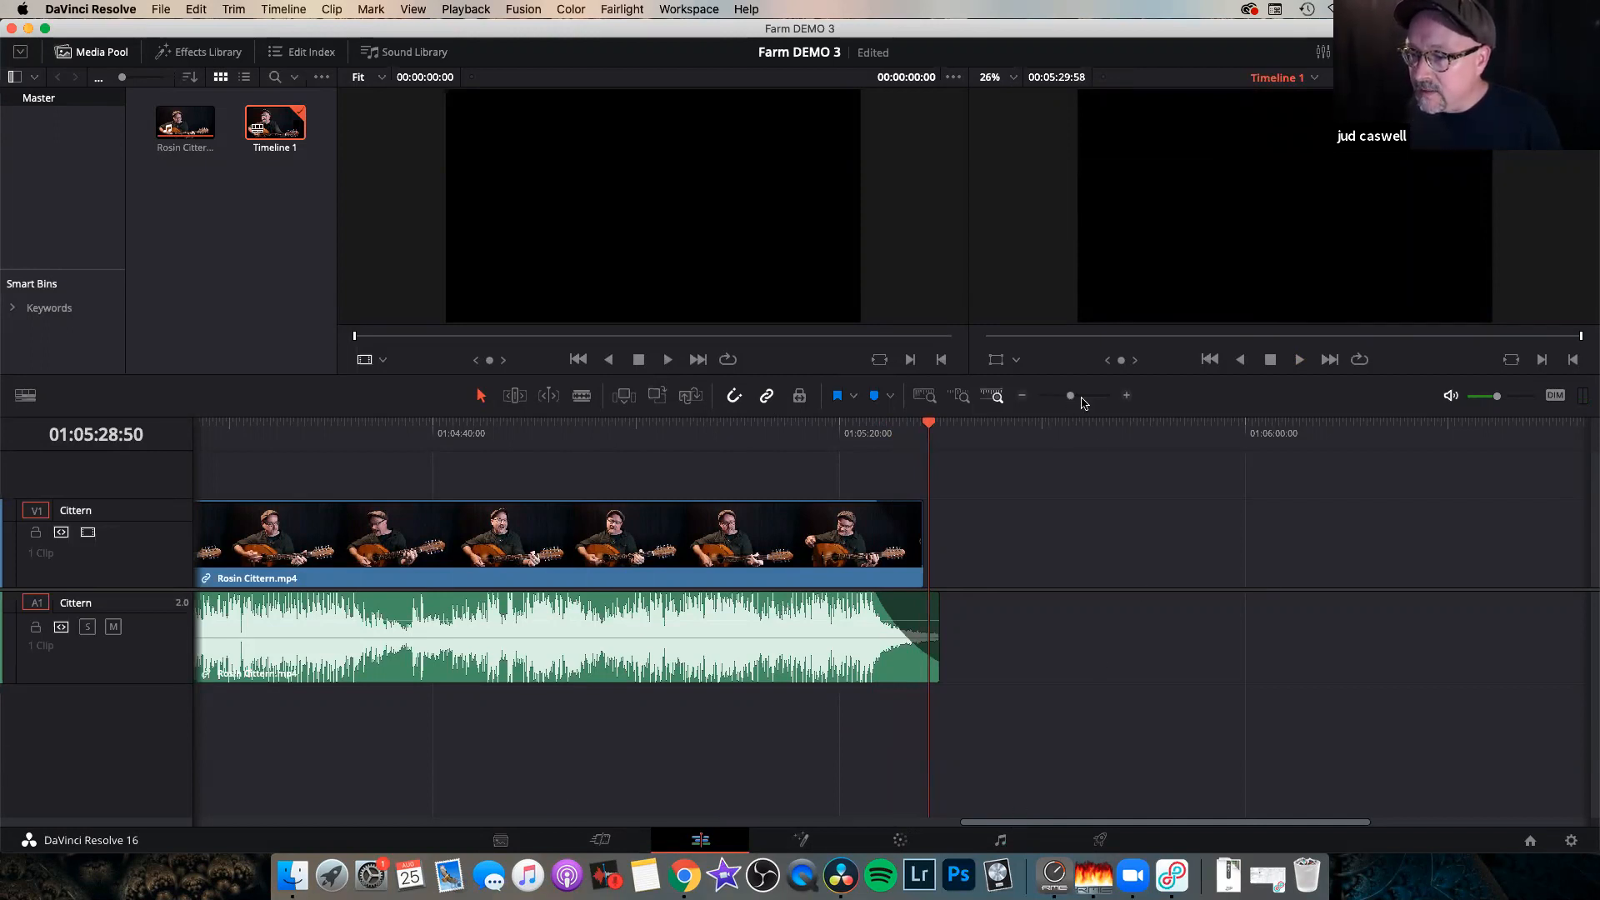
# Inspect the end of the cittern clip at several wider and closer timeline scales.
pyautogui.click(1024, 397)
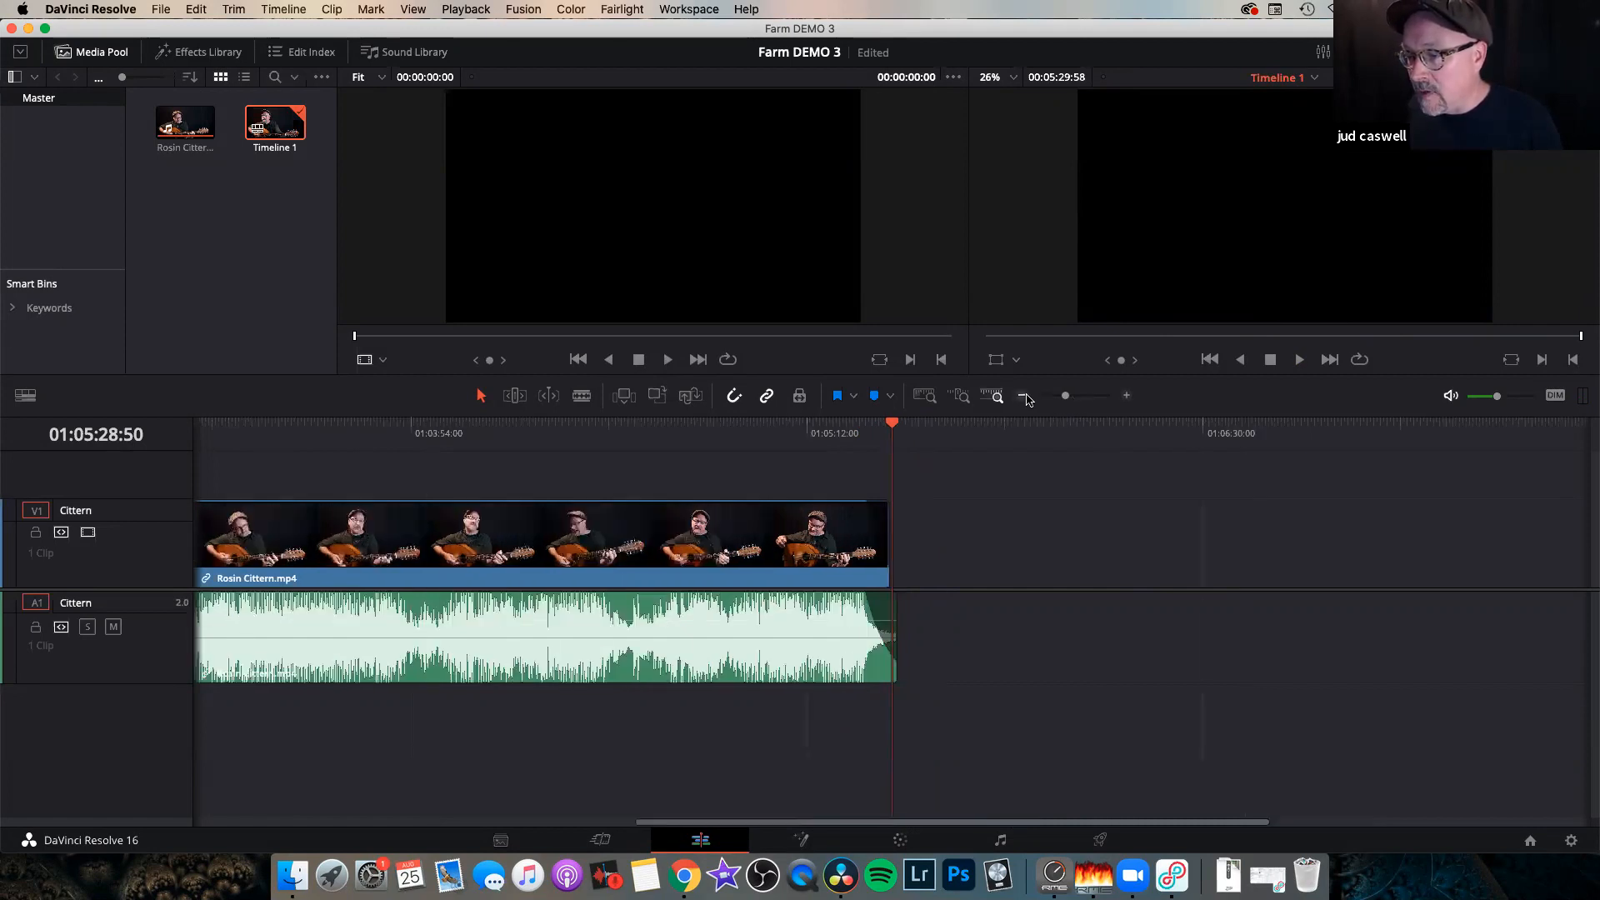
pyautogui.click(1024, 397)
pyautogui.moveTo(1054, 395)
pyautogui.mouseDown()
pyautogui.moveTo(1101, 401)
pyautogui.moveTo(1032, 407)
pyautogui.moveTo(1061, 408)
pyautogui.mouseUp()
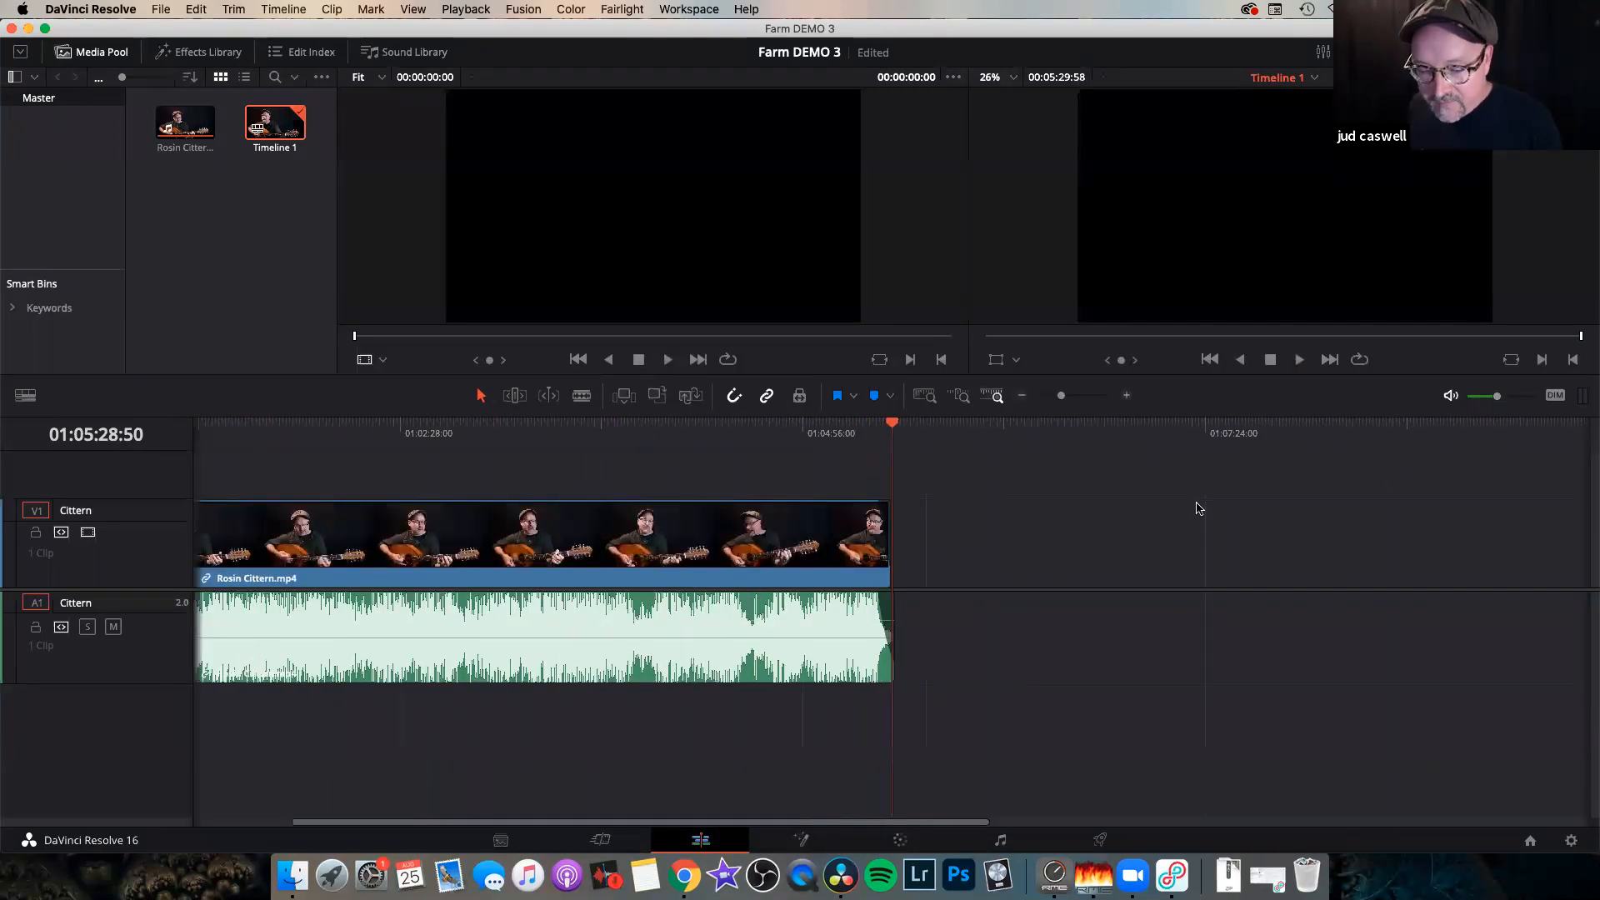
pyautogui.press('super+minus')
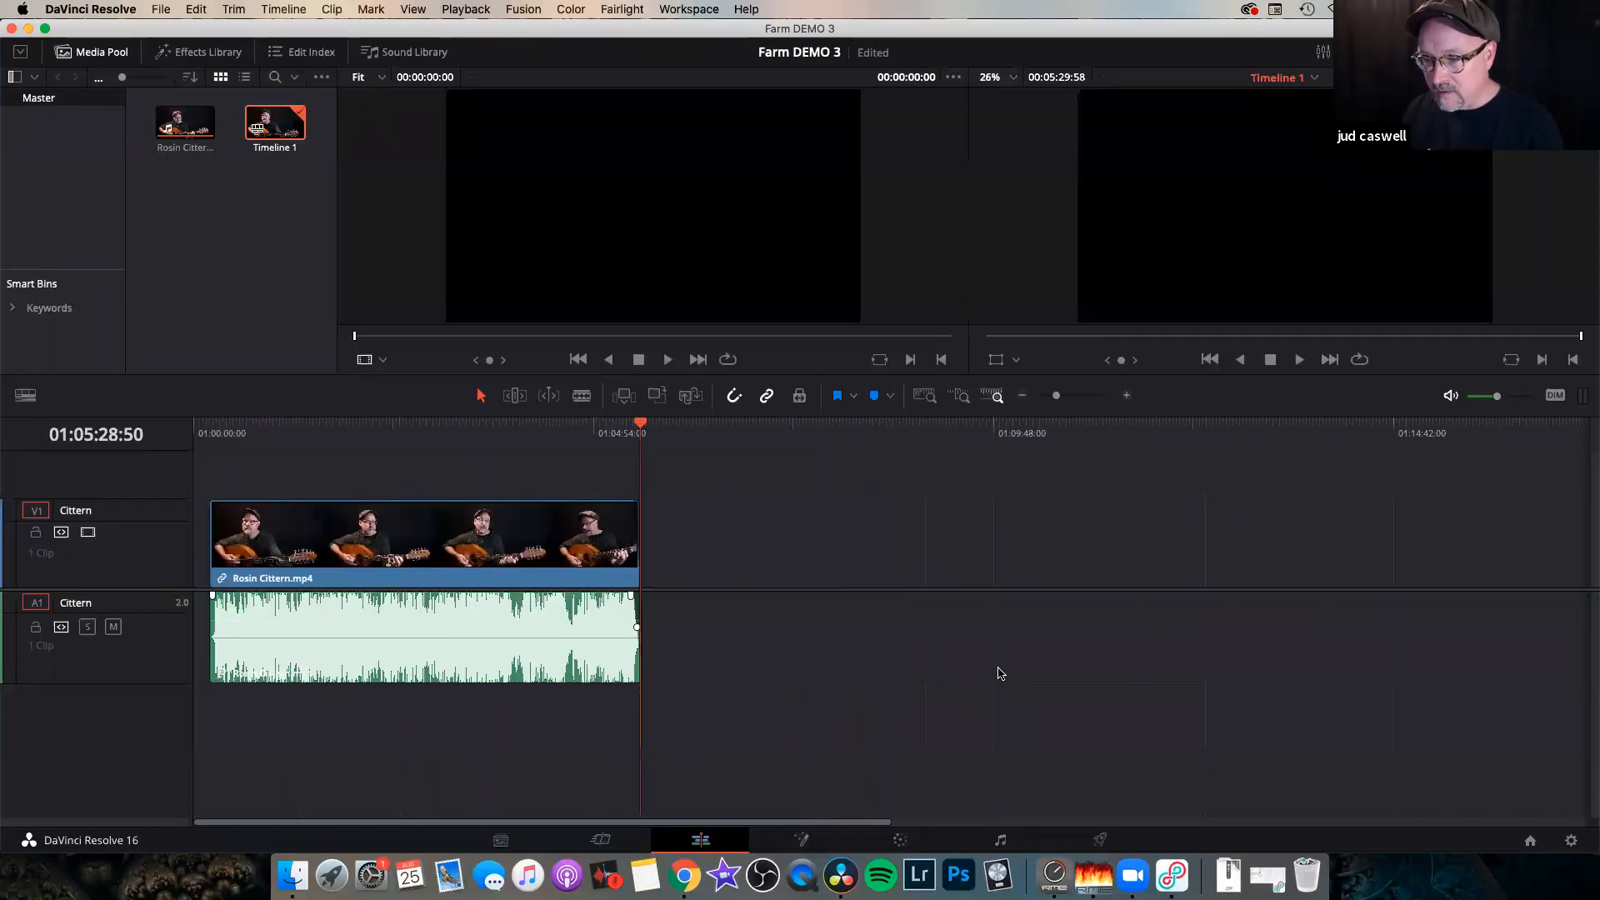
pyautogui.press('super+minus')
pyautogui.press('super+equal')
pyautogui.press('super+equal')
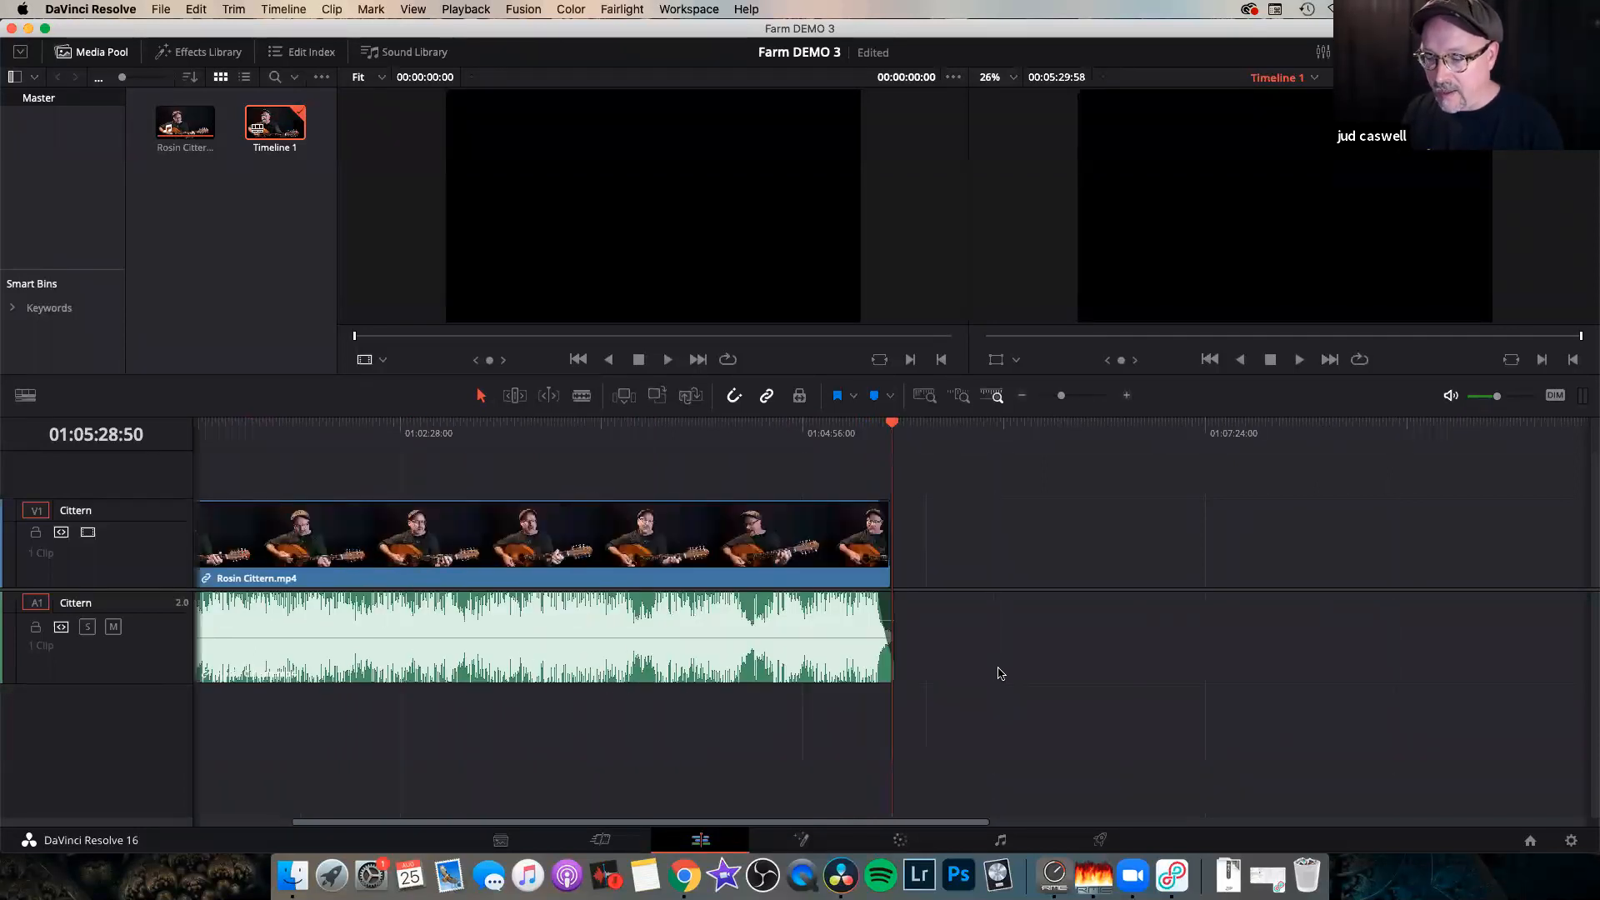
pyautogui.press('super+minus')
pyautogui.press('super+minus')
pyautogui.press('super+equal')
pyautogui.press('super+equal')
pyautogui.press('super+equal')
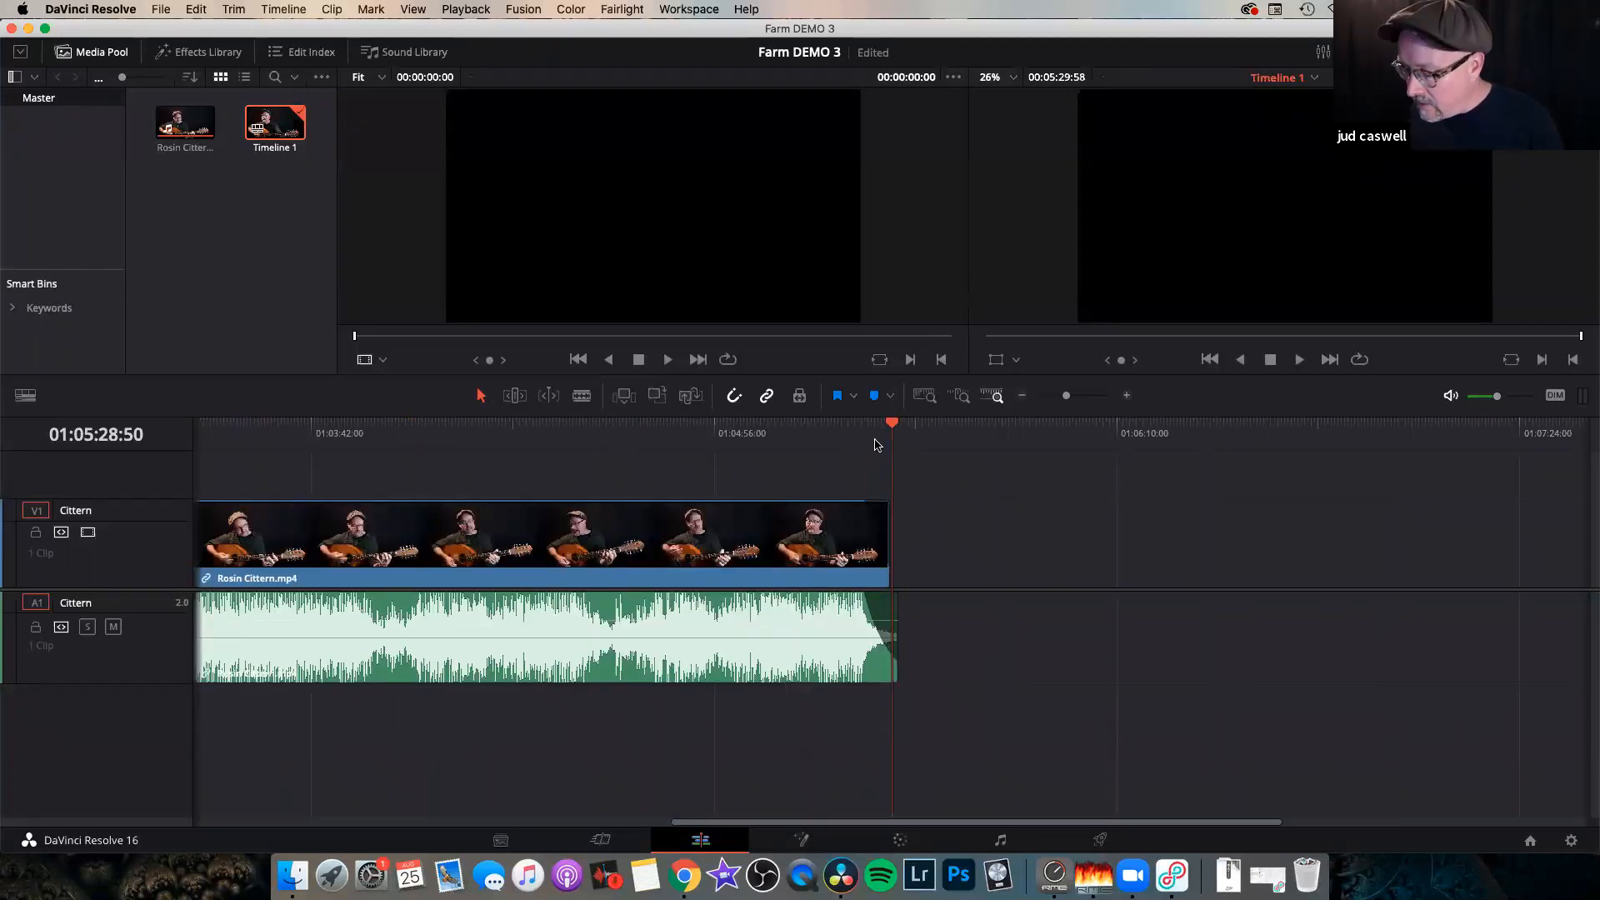
# Jump the playhead between the cittern clip's start and end edit points, finishing at the clip's start.
pyautogui.press('Up')
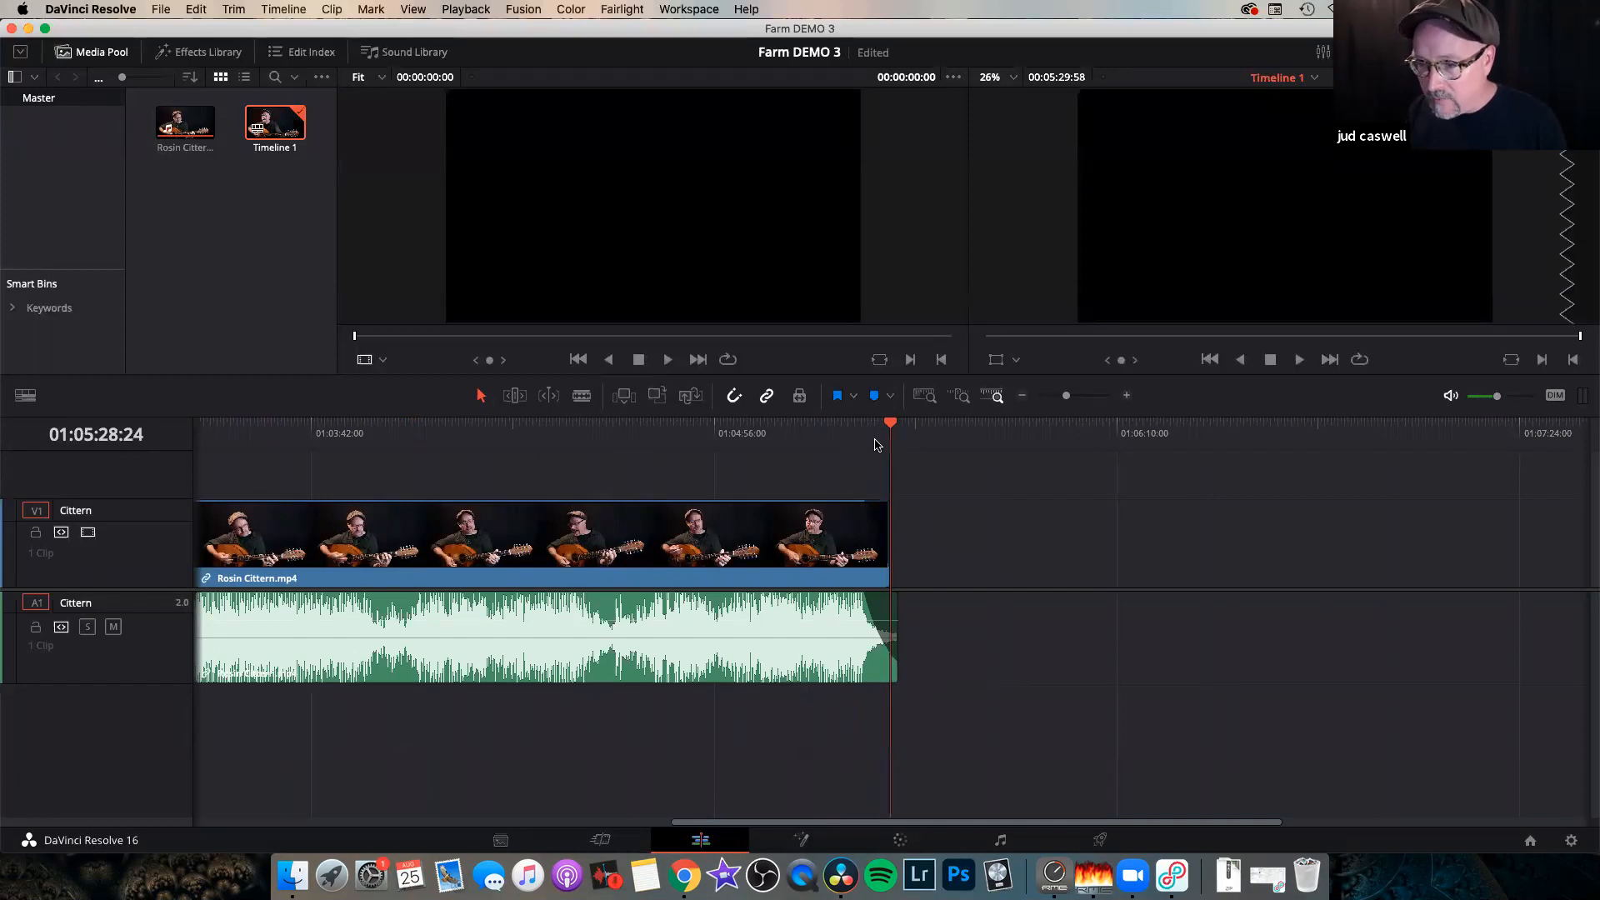
pyautogui.press('Up')
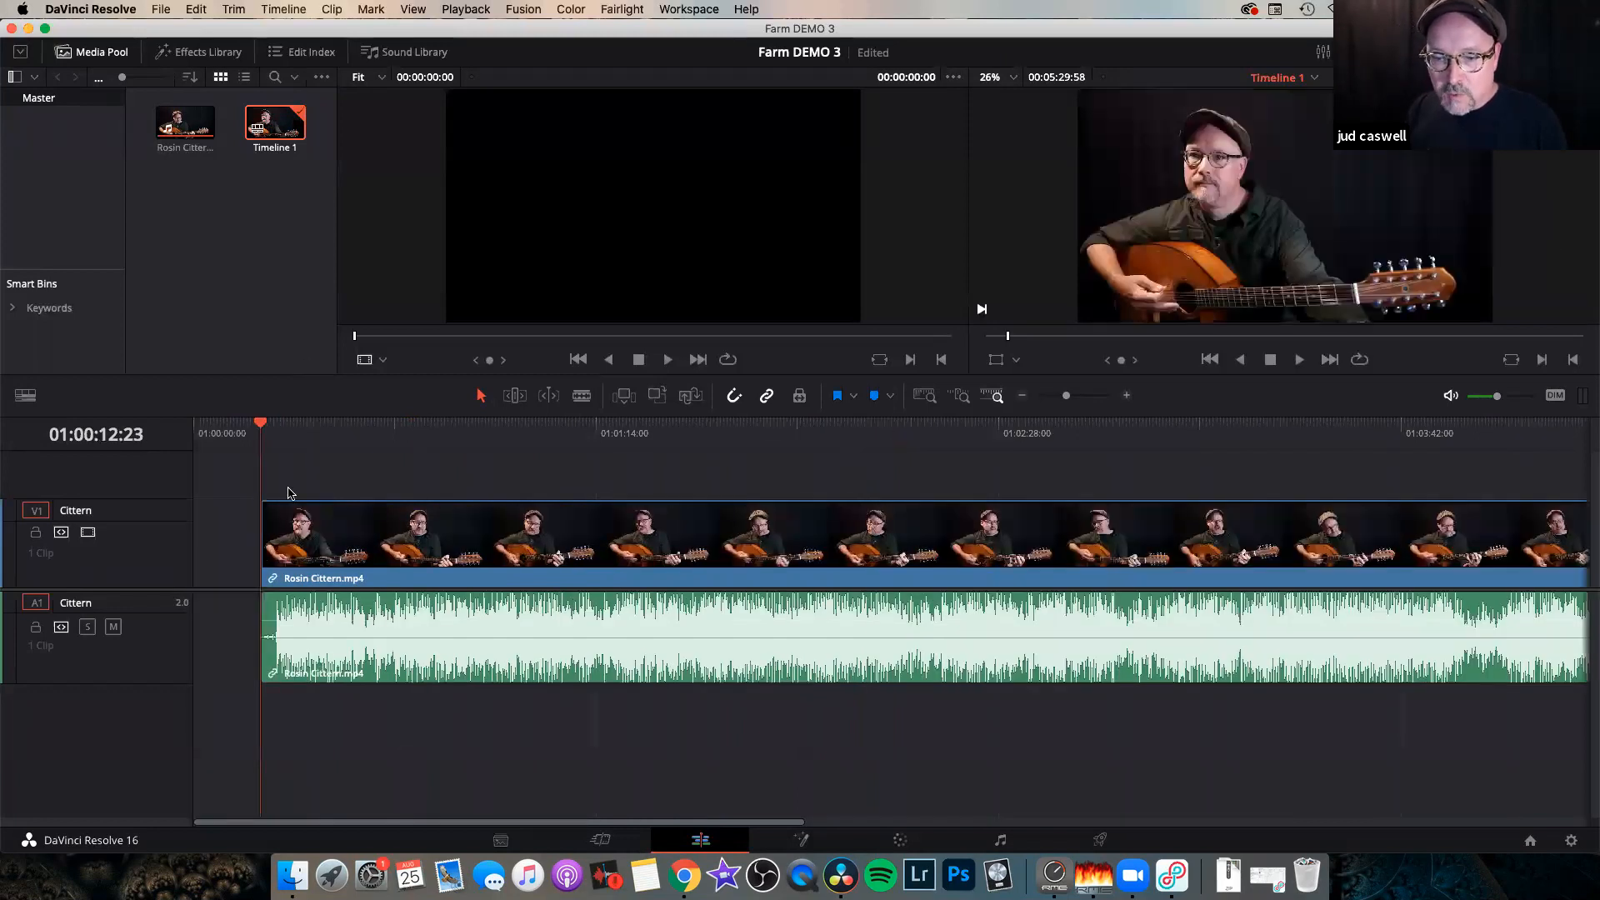
pyautogui.press('Down')
pyautogui.press('Up')
pyautogui.press('Down')
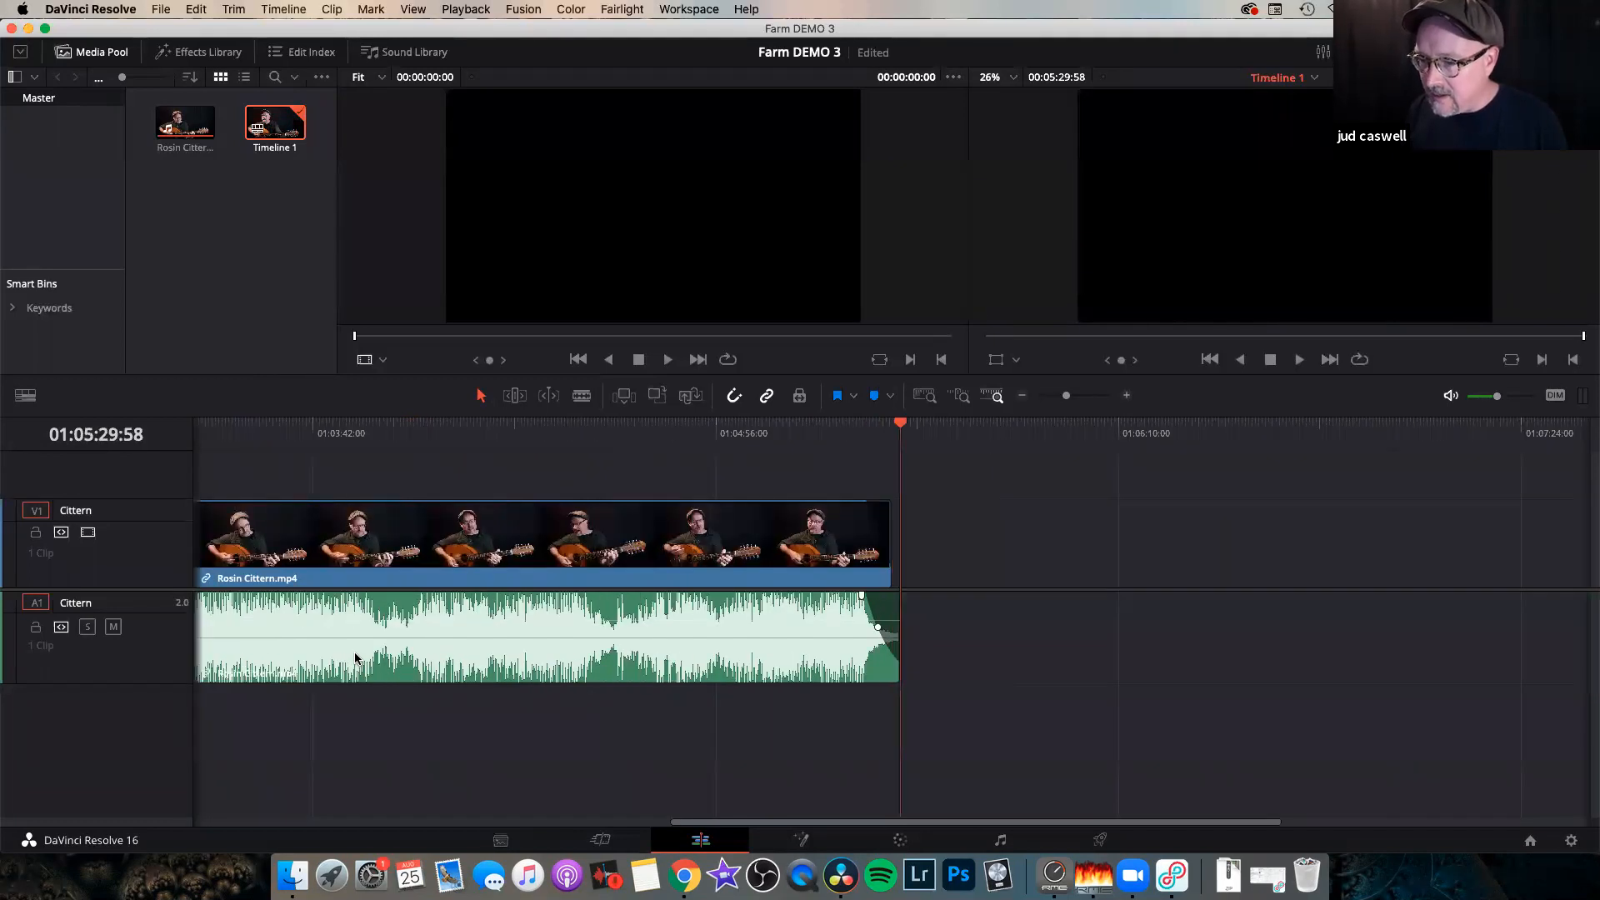
pyautogui.press('Up')
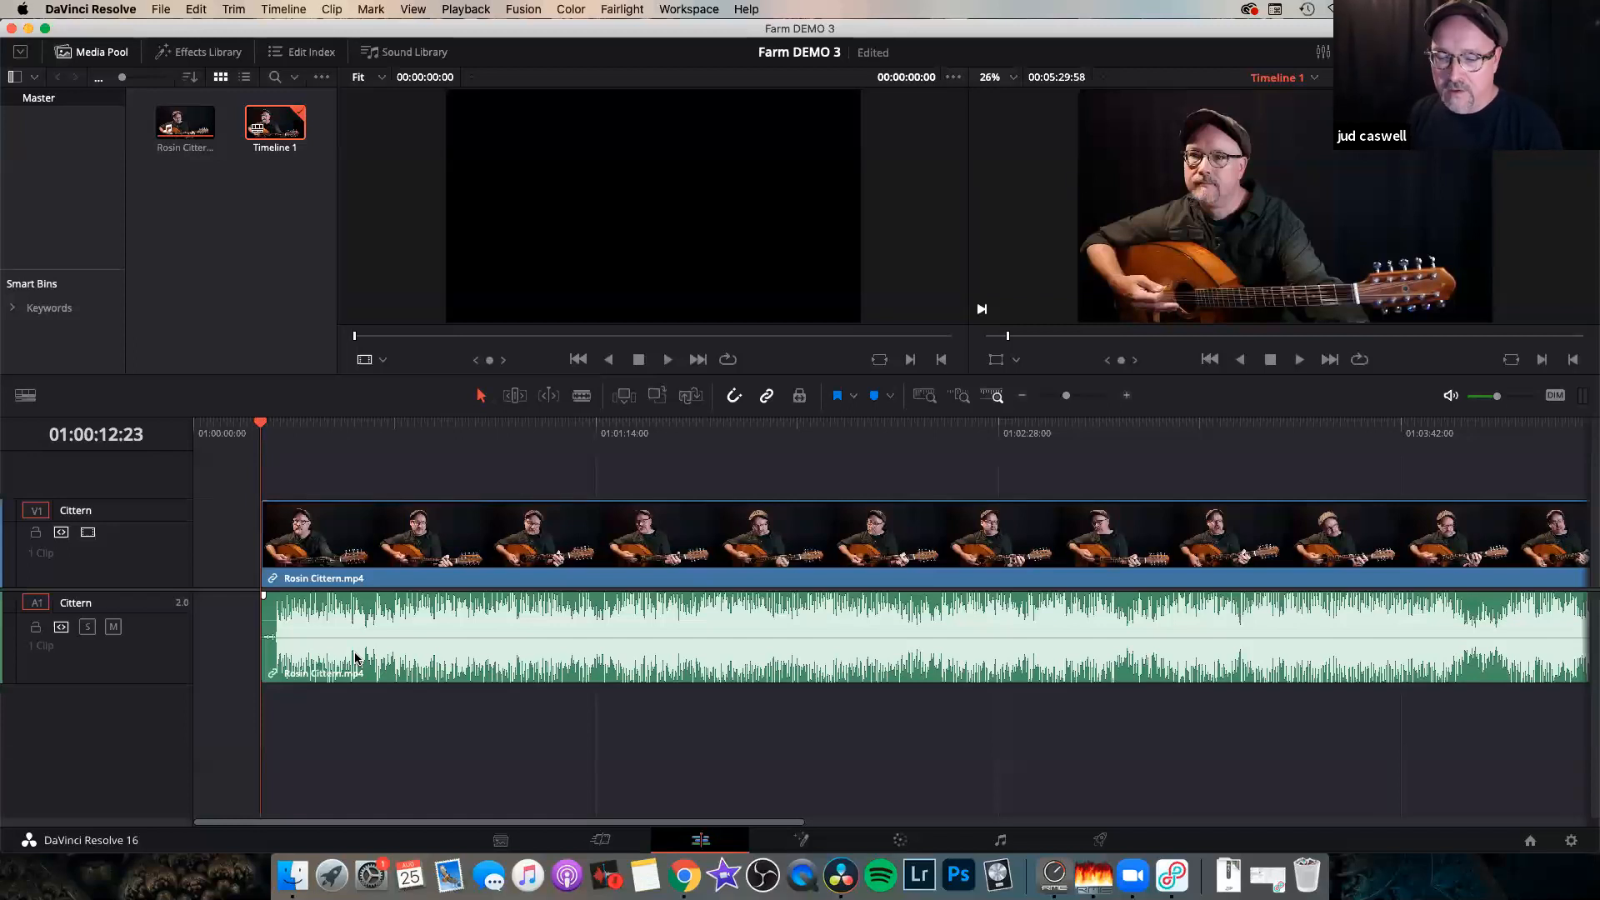
# Scrub the cittern clip's opening from its start to about 01:00:25 and examine its waveform up close.
pyautogui.press('super+=')
pyautogui.press('super+=')
pyautogui.press('super+=')
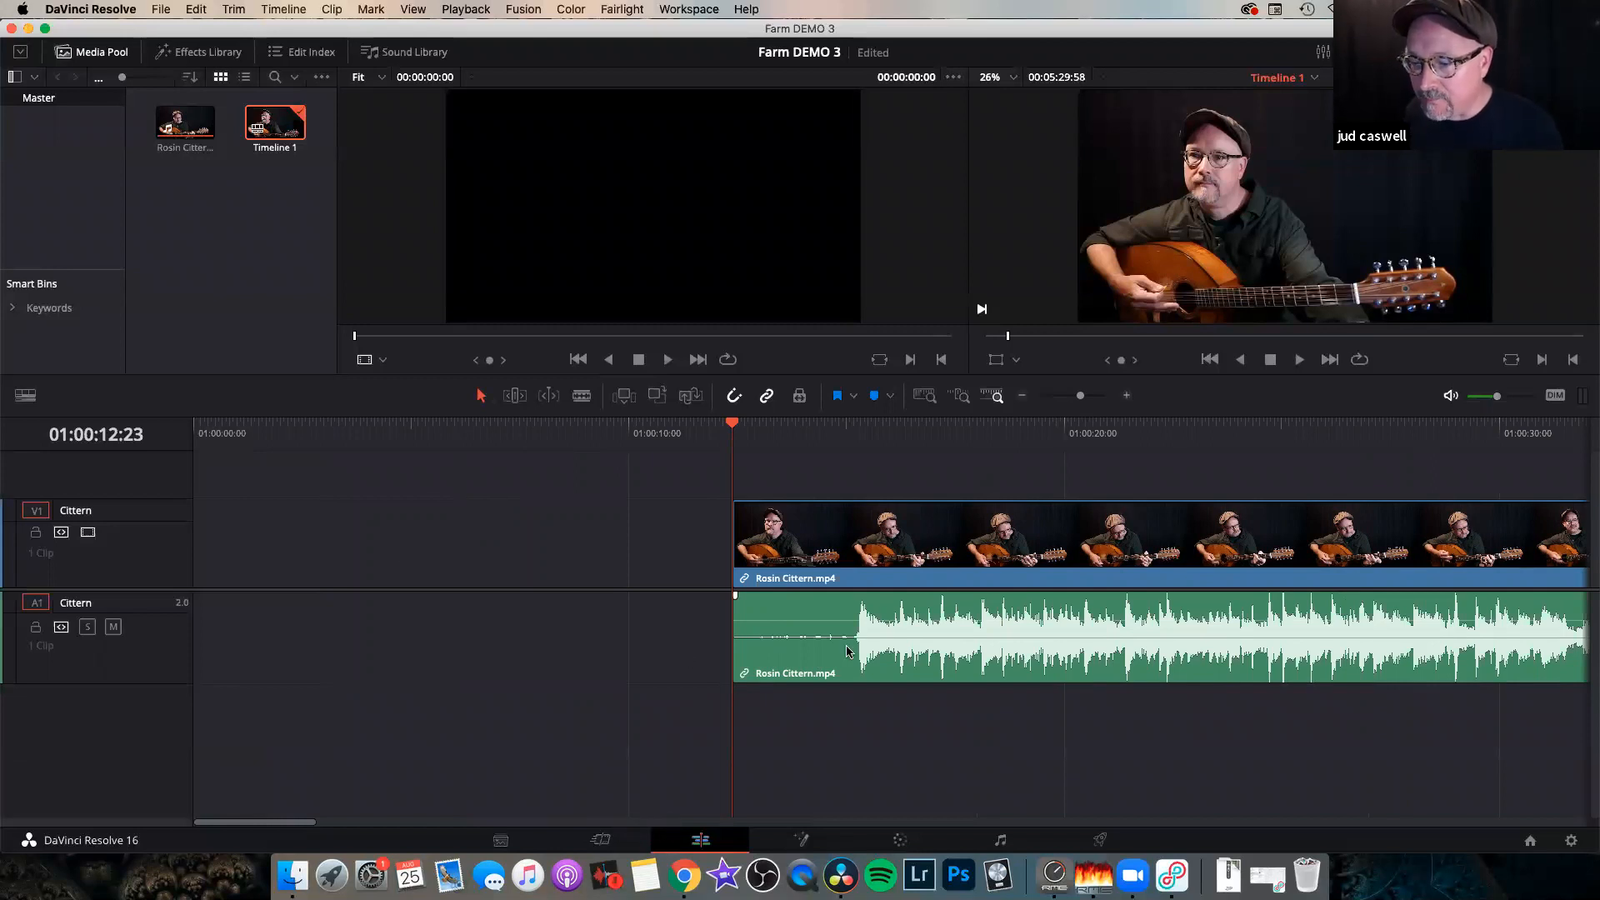
pyautogui.press('super+minus')
pyautogui.press('super+minus')
pyautogui.press('super+equal')
pyautogui.press('super+equal')
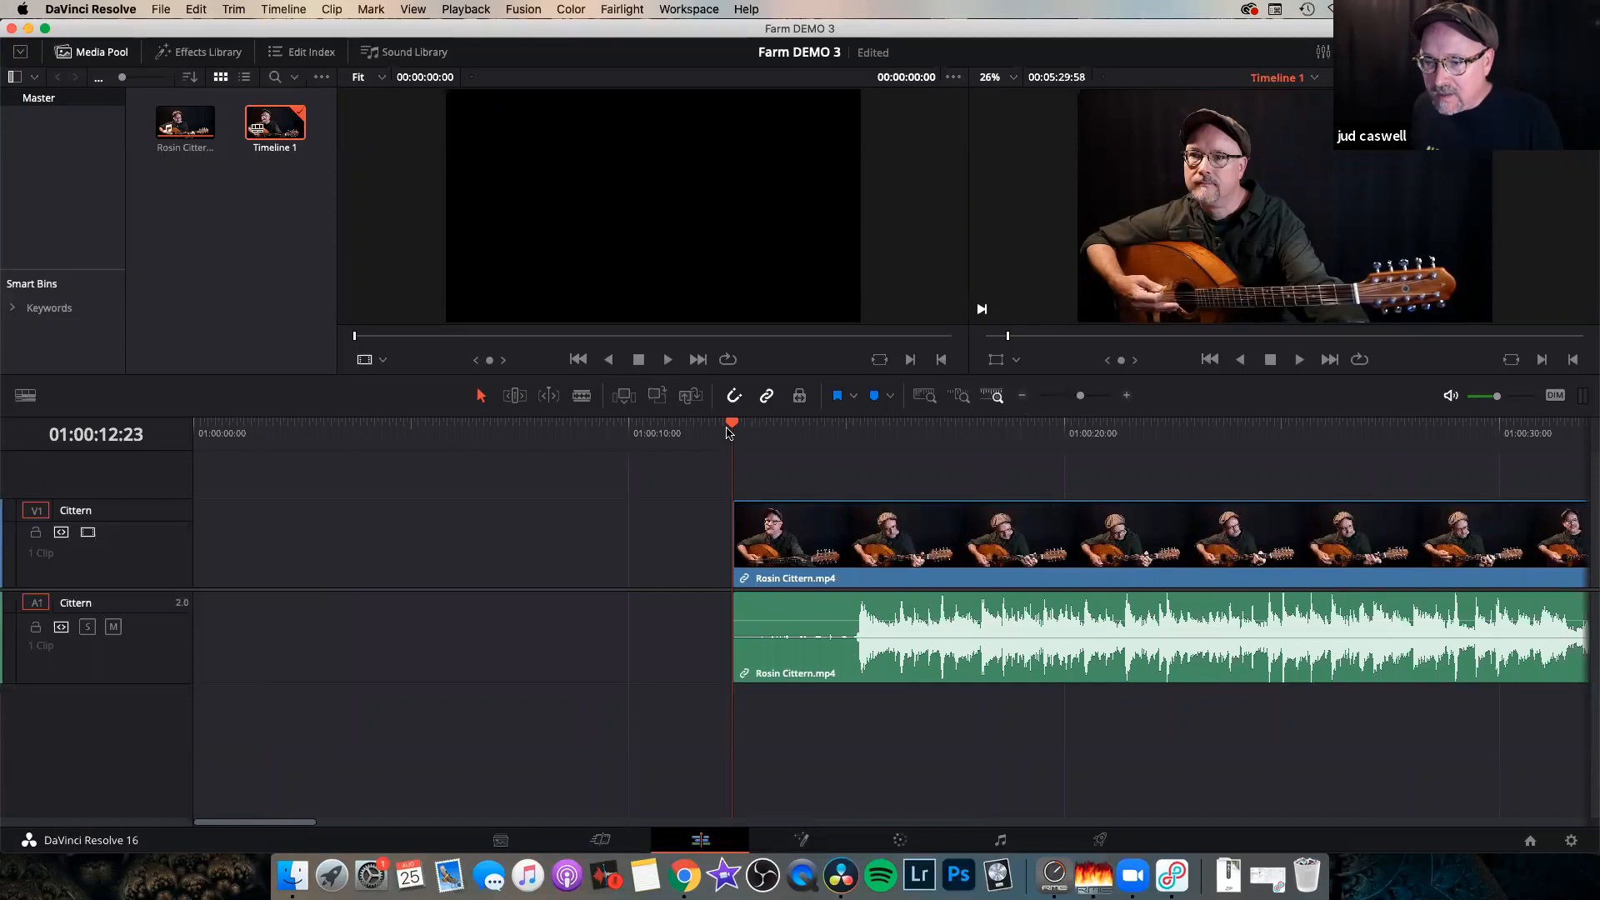
pyautogui.moveTo(733, 427); pyautogui.dragTo(986, 443)
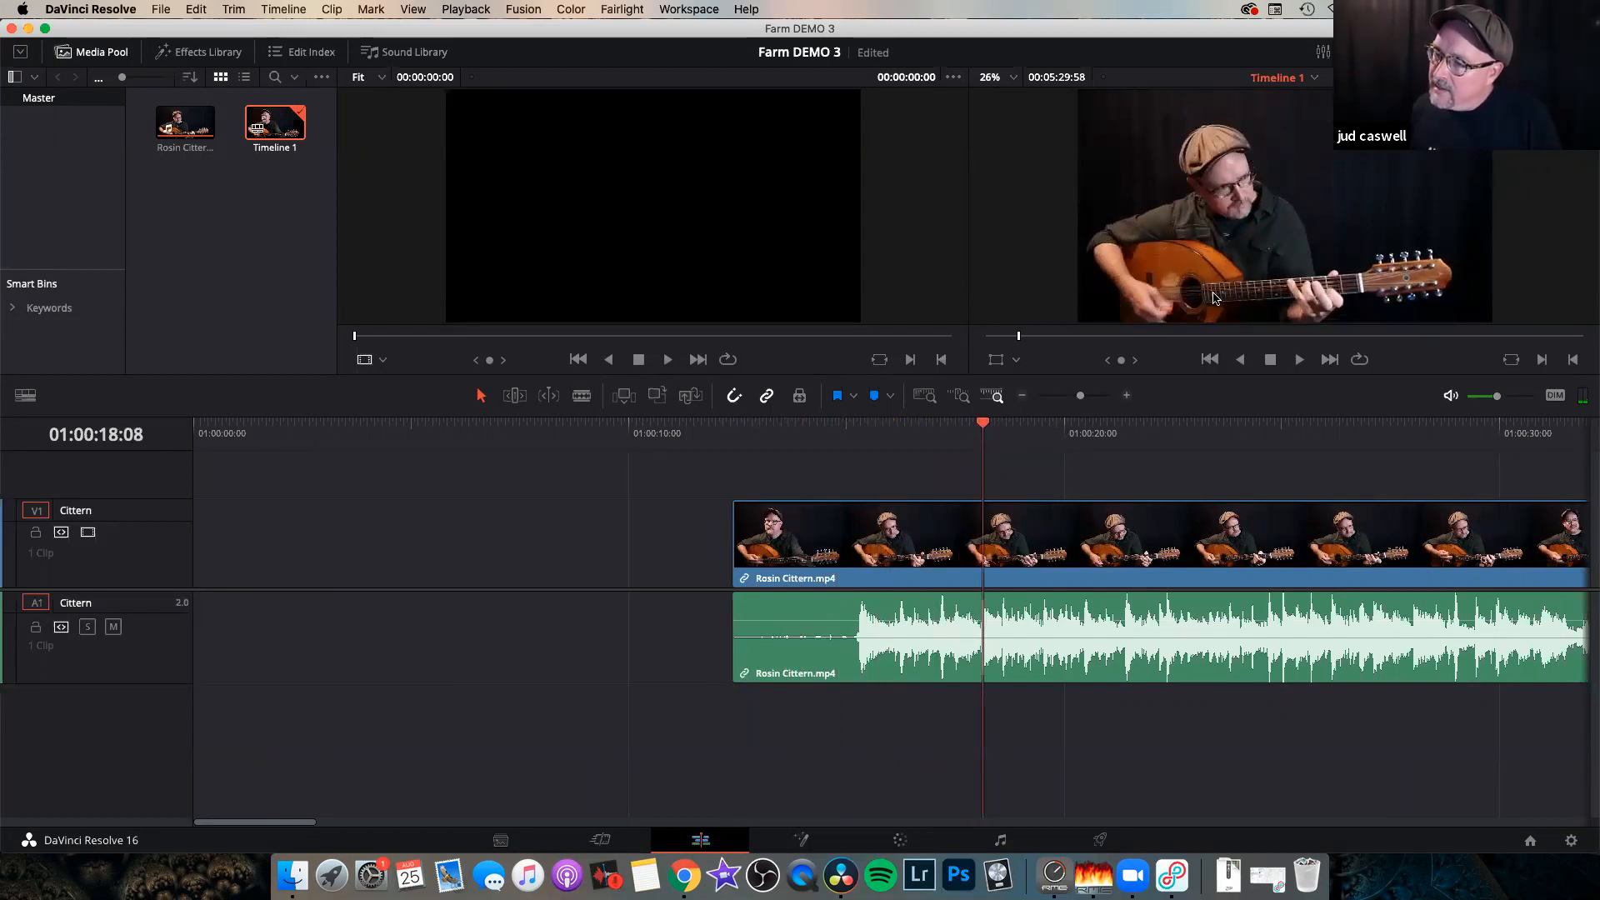
pyautogui.moveTo(986, 428); pyautogui.dragTo(1312, 441)
pyautogui.press('super+minus')
pyautogui.press('super+minus')
pyautogui.press('super+equal')
pyautogui.press('super+equal')
pyautogui.press('super+equal')
pyautogui.press('super+minus')
pyautogui.press('super+minus')
pyautogui.press('super+minus')
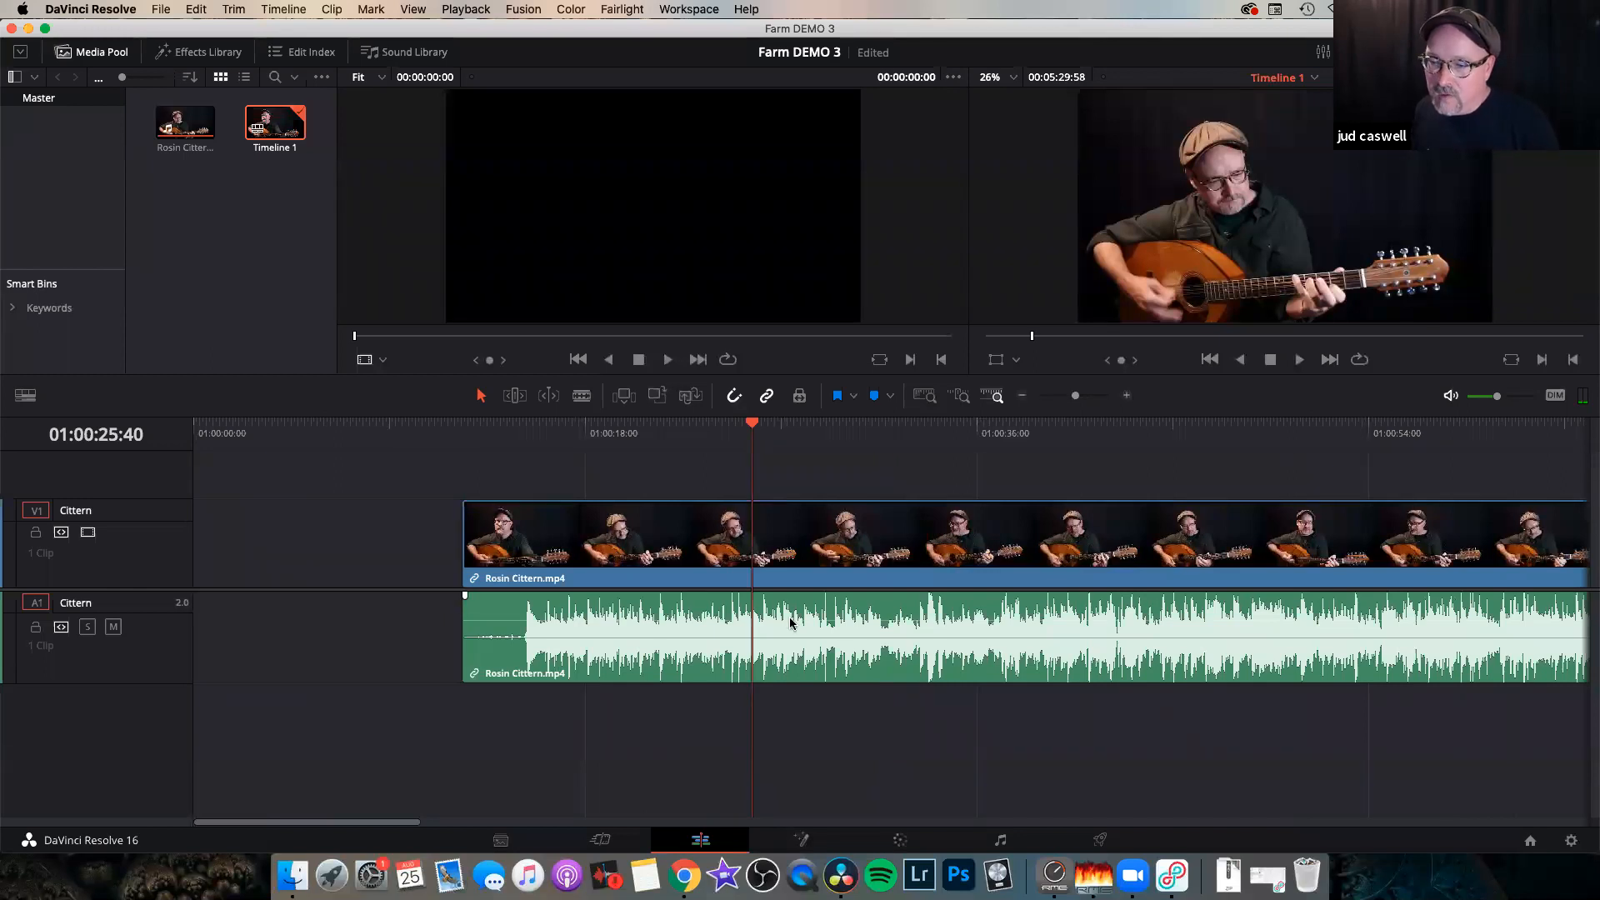
# Place the playhead just before the first notes and trim the linked cittern clip's start to 01:00:14:45.
pyautogui.moveTo(756, 426); pyautogui.dragTo(512, 428)
pyautogui.press('super+=')
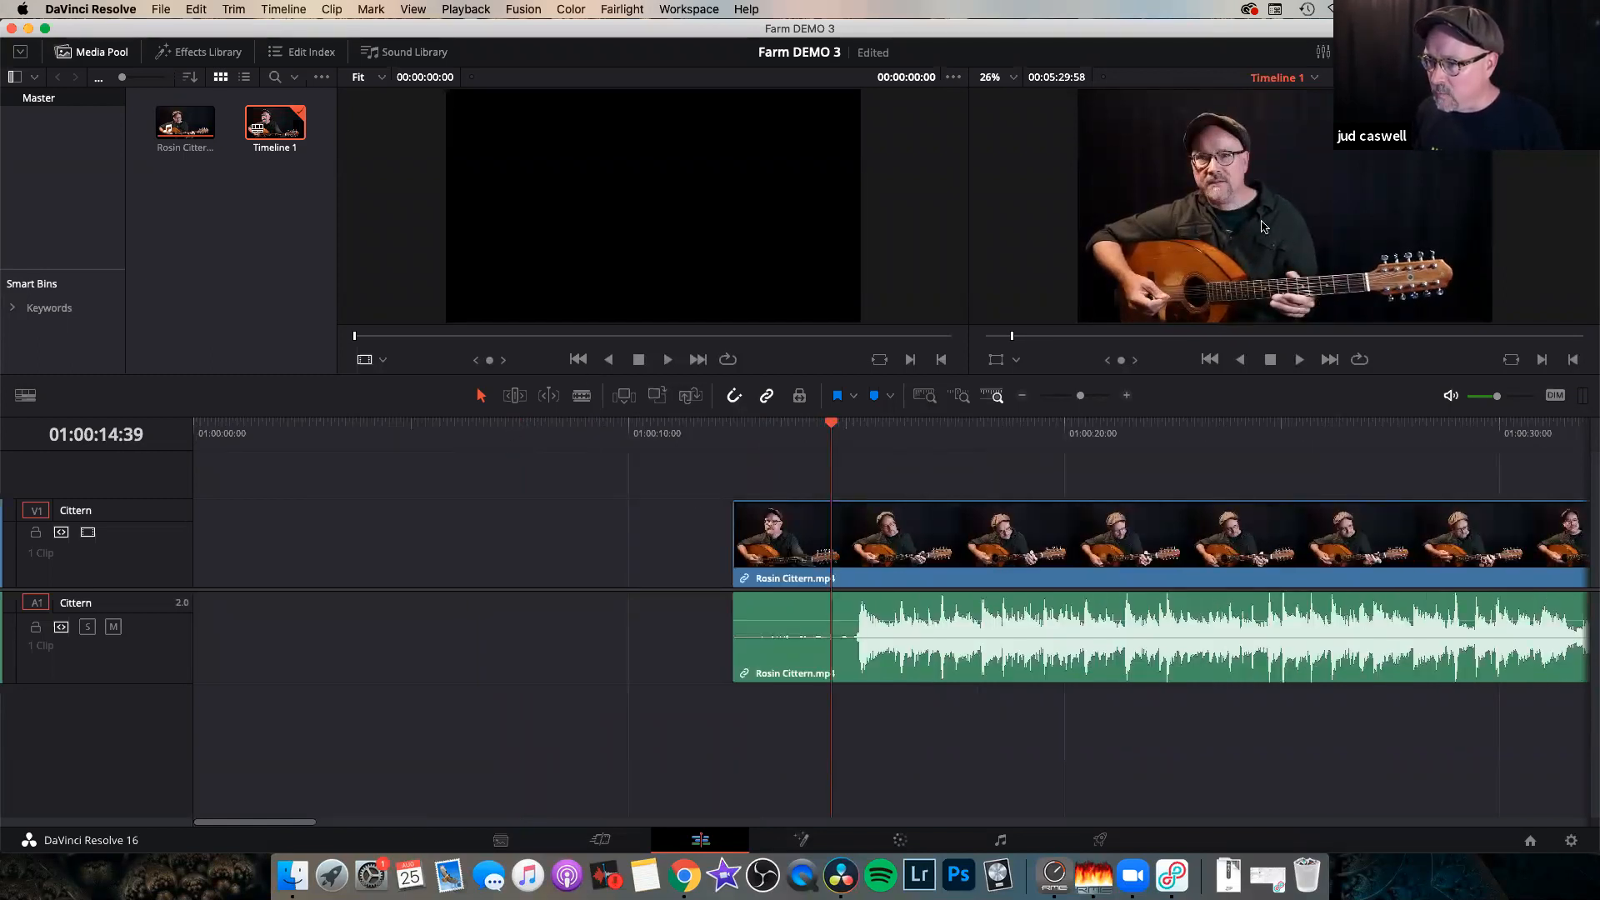
pyautogui.moveTo(829, 425); pyautogui.dragTo(837, 430)
pyautogui.click(884, 549)
pyautogui.moveTo(725, 668); pyautogui.dragTo(840, 669)
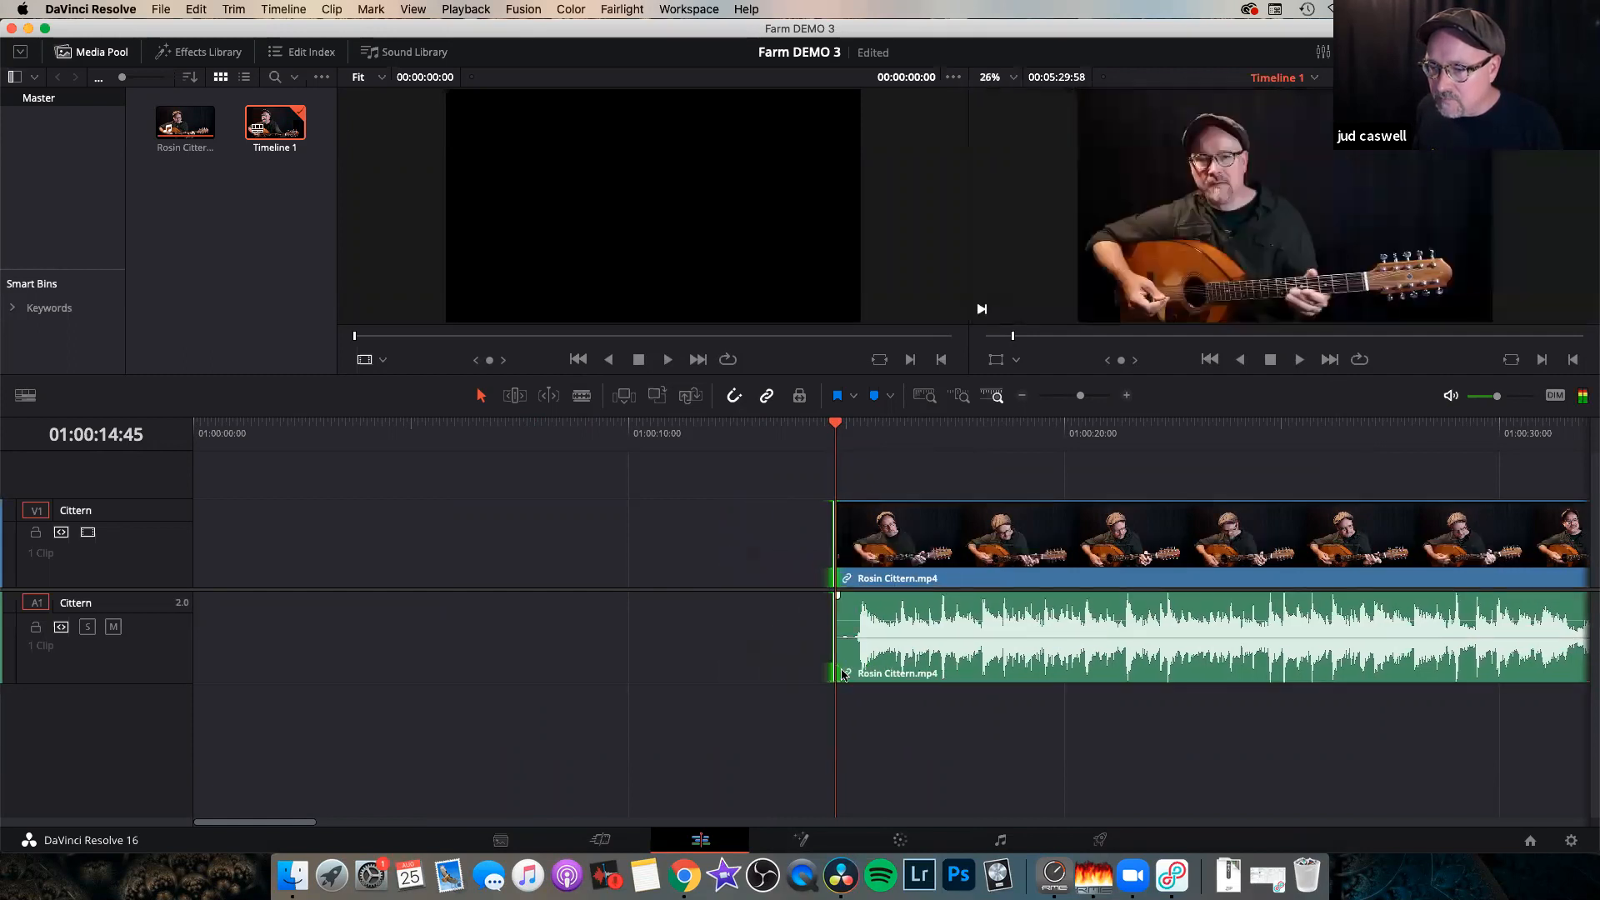
# Add fade-ins of about 0.4 seconds to the cittern audio and 1.3 seconds to the video, and play the opening.
pyautogui.moveTo(837, 595); pyautogui.dragTo(855, 595)
pyautogui.moveTo(838, 503); pyautogui.dragTo(896, 514)
pyautogui.press('super+minus')
pyautogui.press('super+minus')
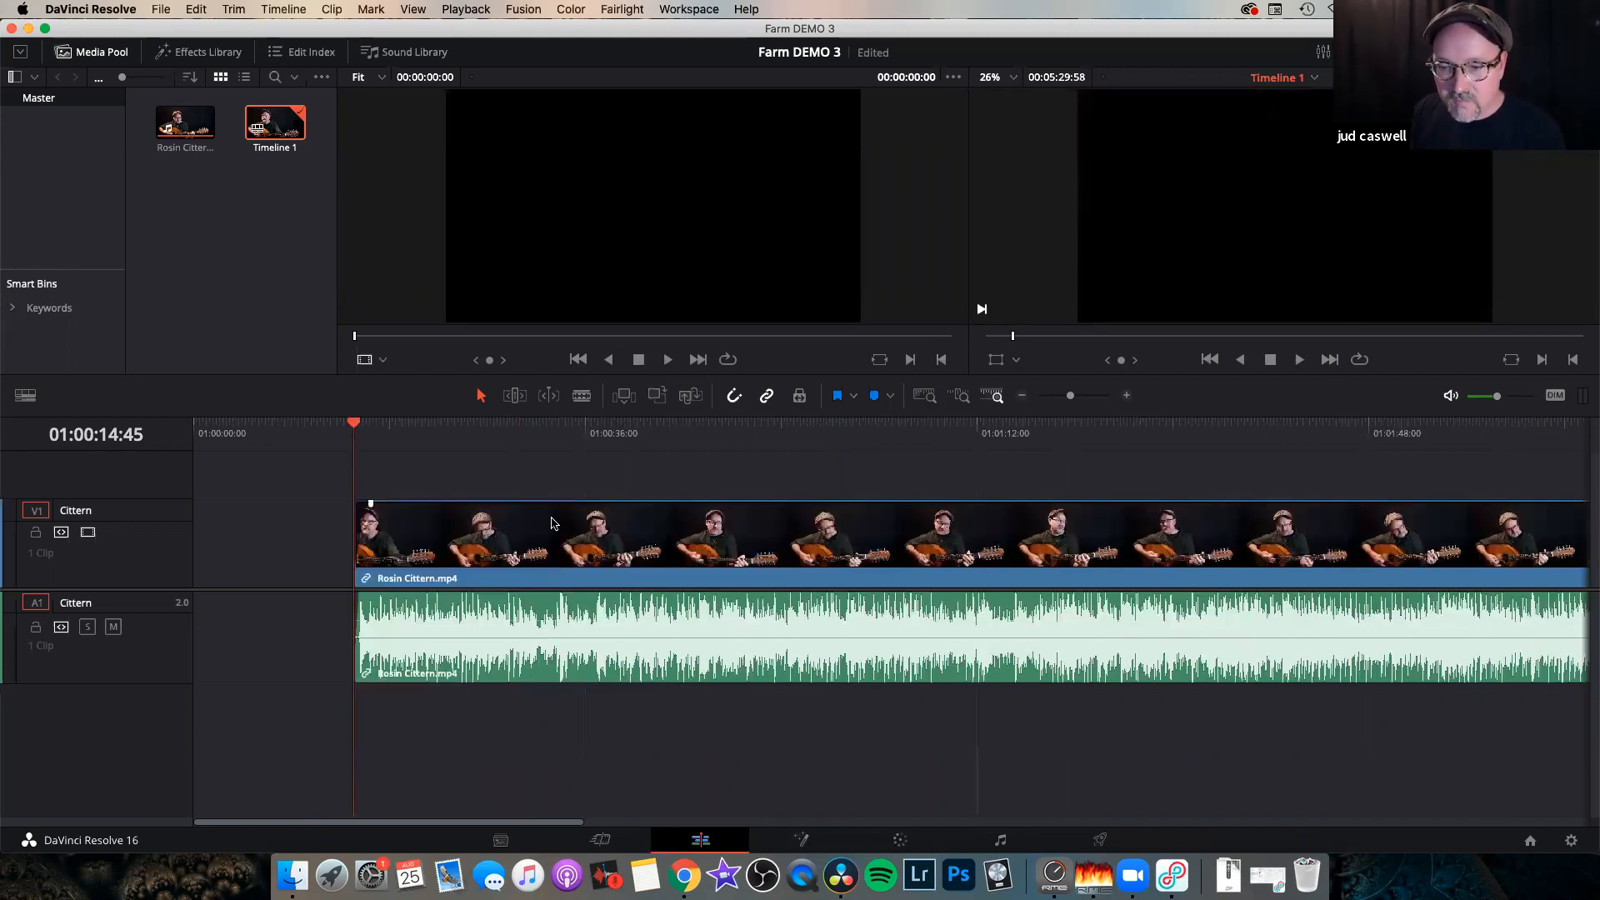
pyautogui.press('space')
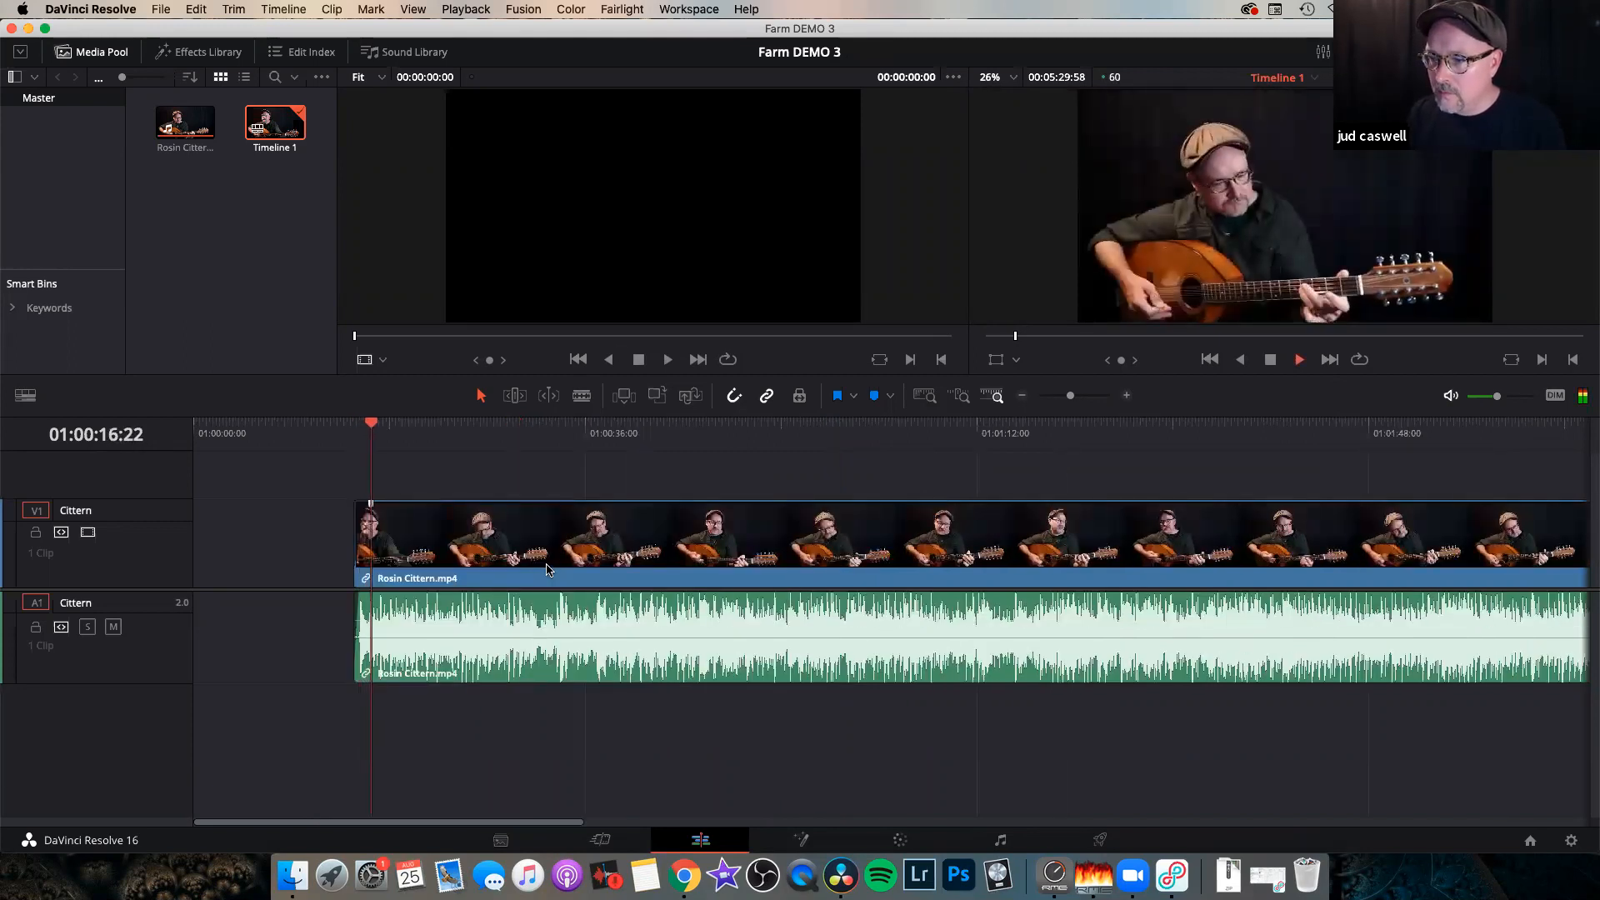
pyautogui.press('space')
# Raise the monitoring volume slightly and scrub the timeline's opening, leaving the playhead at the cittern clip's start at 01:00:14:45.
pyautogui.moveTo(1498, 399); pyautogui.dragTo(1502, 398)
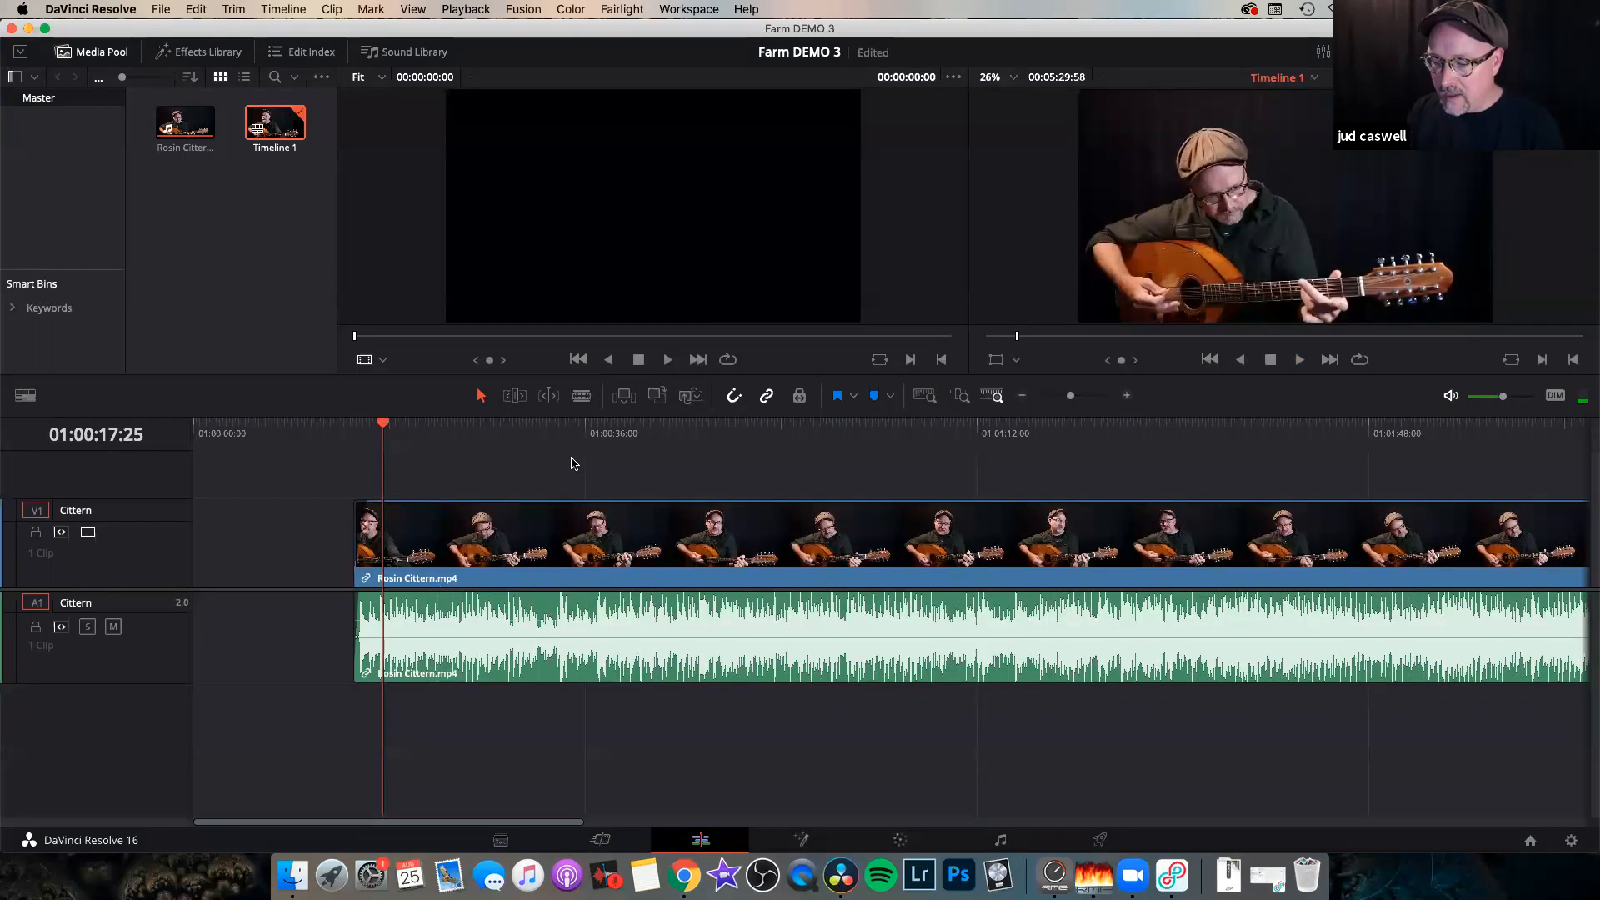
pyautogui.press('super+minus')
pyautogui.press('Home')
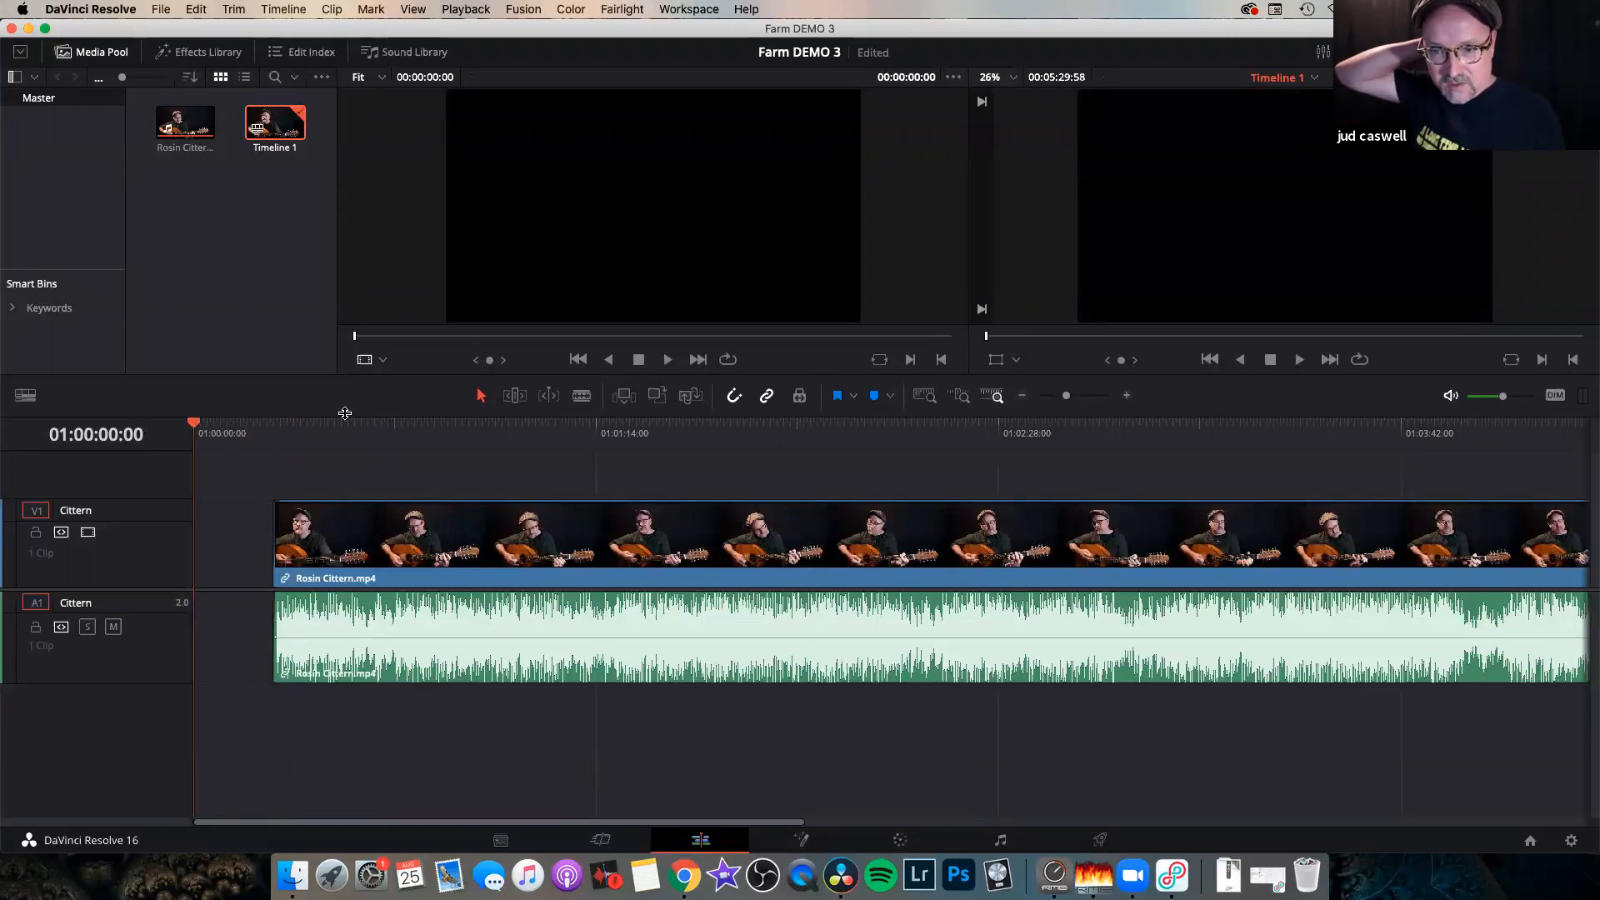
pyautogui.moveTo(300, 433); pyautogui.dragTo(194, 428)
pyautogui.moveTo(326, 431); pyautogui.dragTo(362, 431)
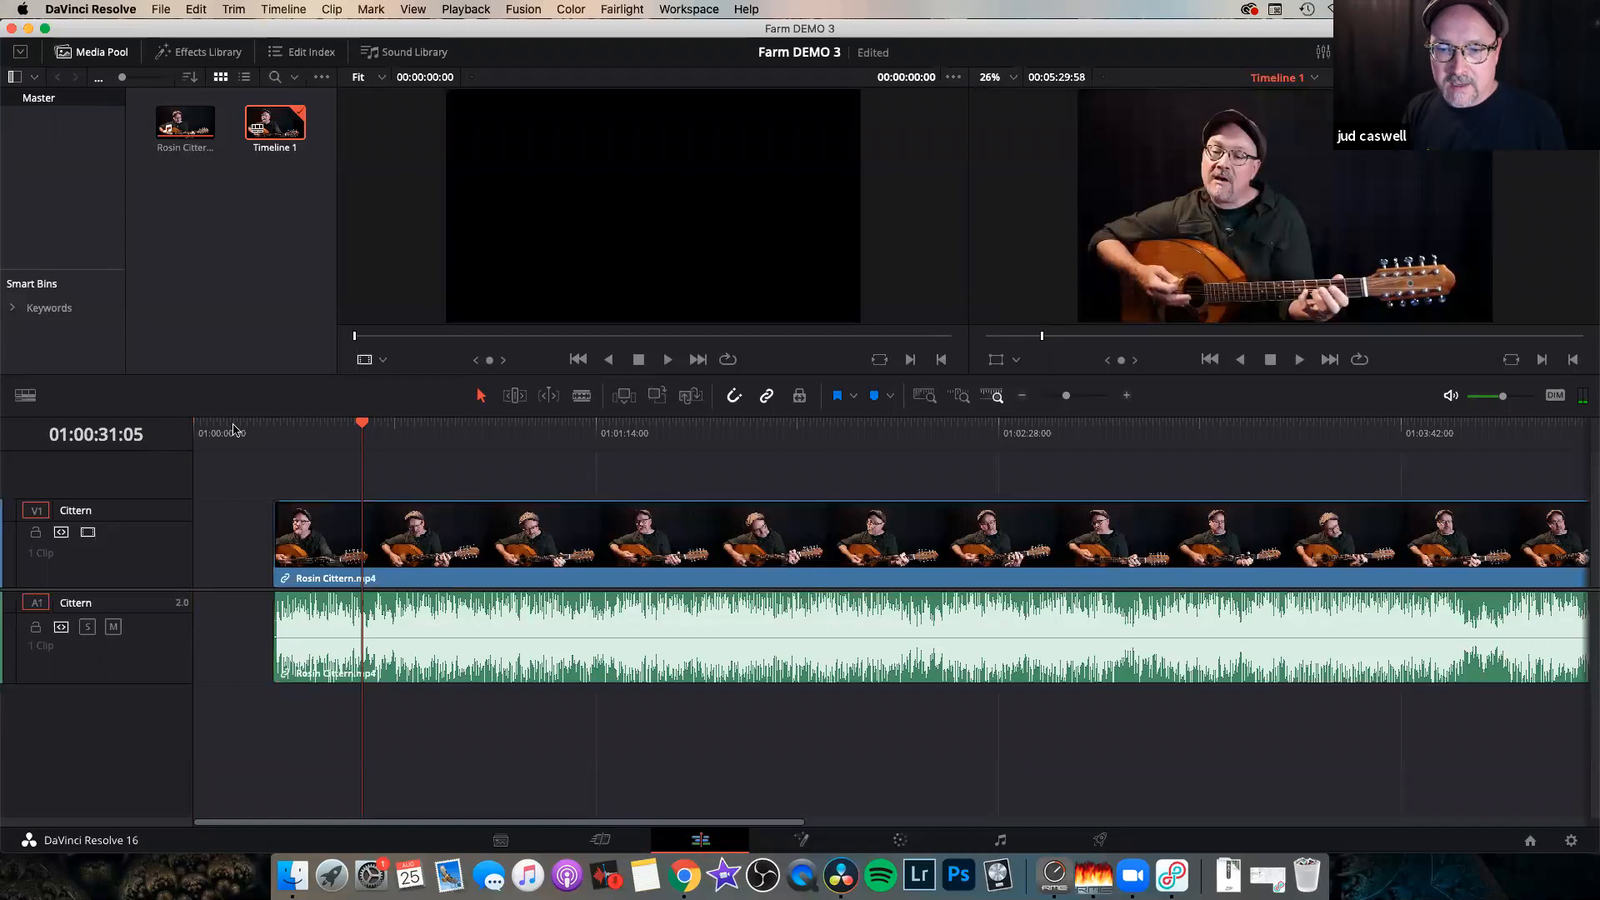
pyautogui.moveTo(233, 430); pyautogui.dragTo(134, 413)
pyautogui.click(276, 430)
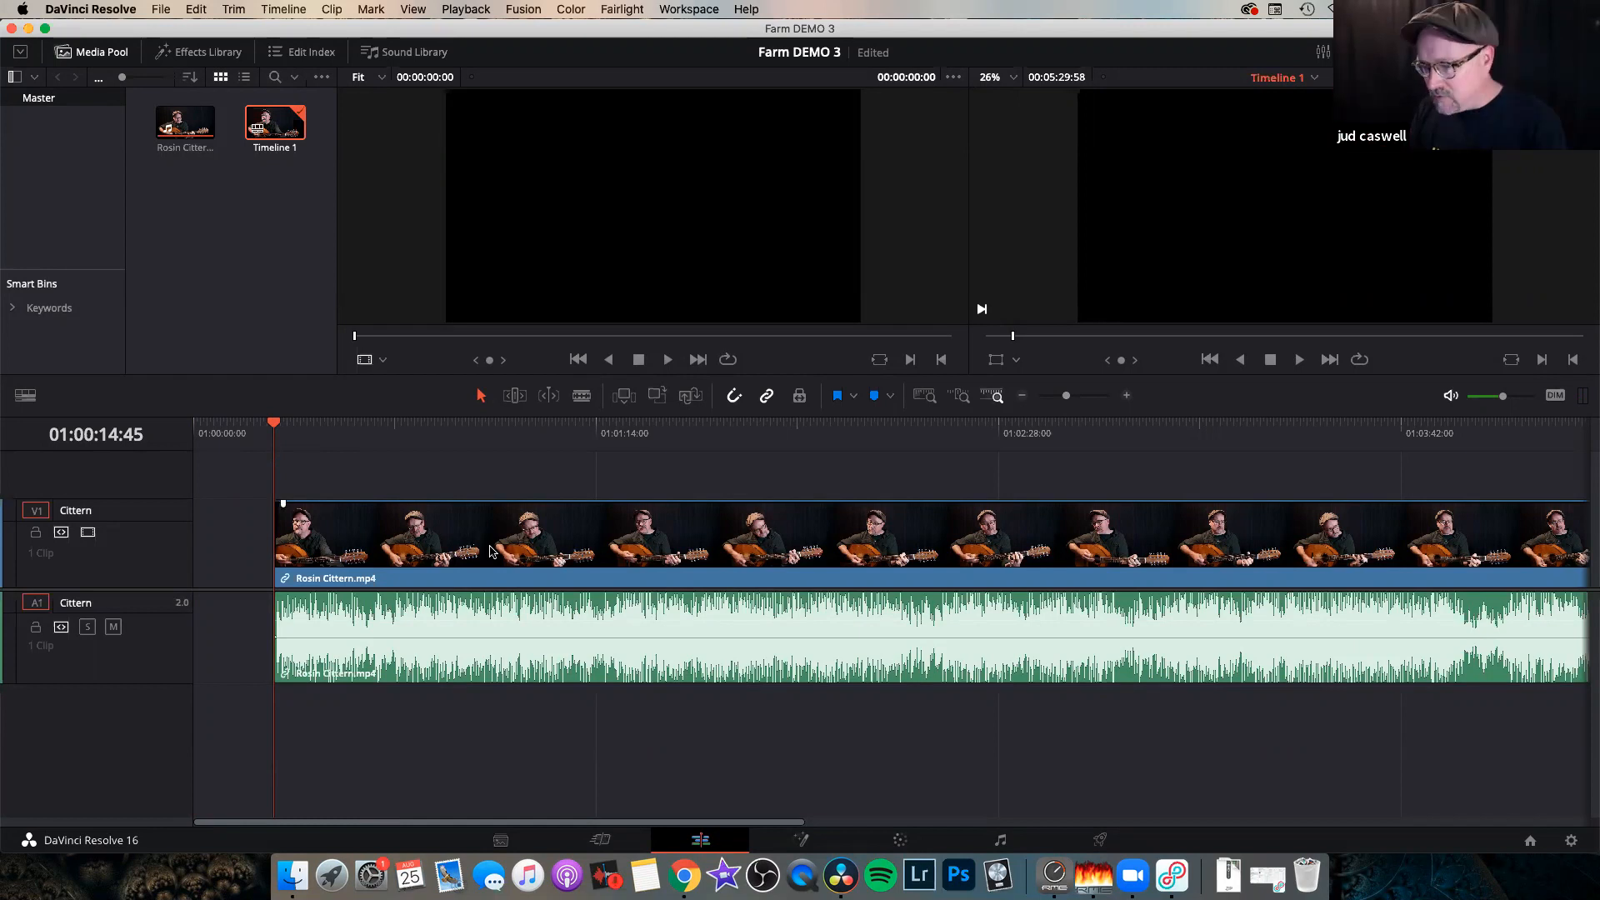
# Move the linked cittern clip to the start of the timeline and return the playhead to 01:00:00:00.
pyautogui.click(387, 627)
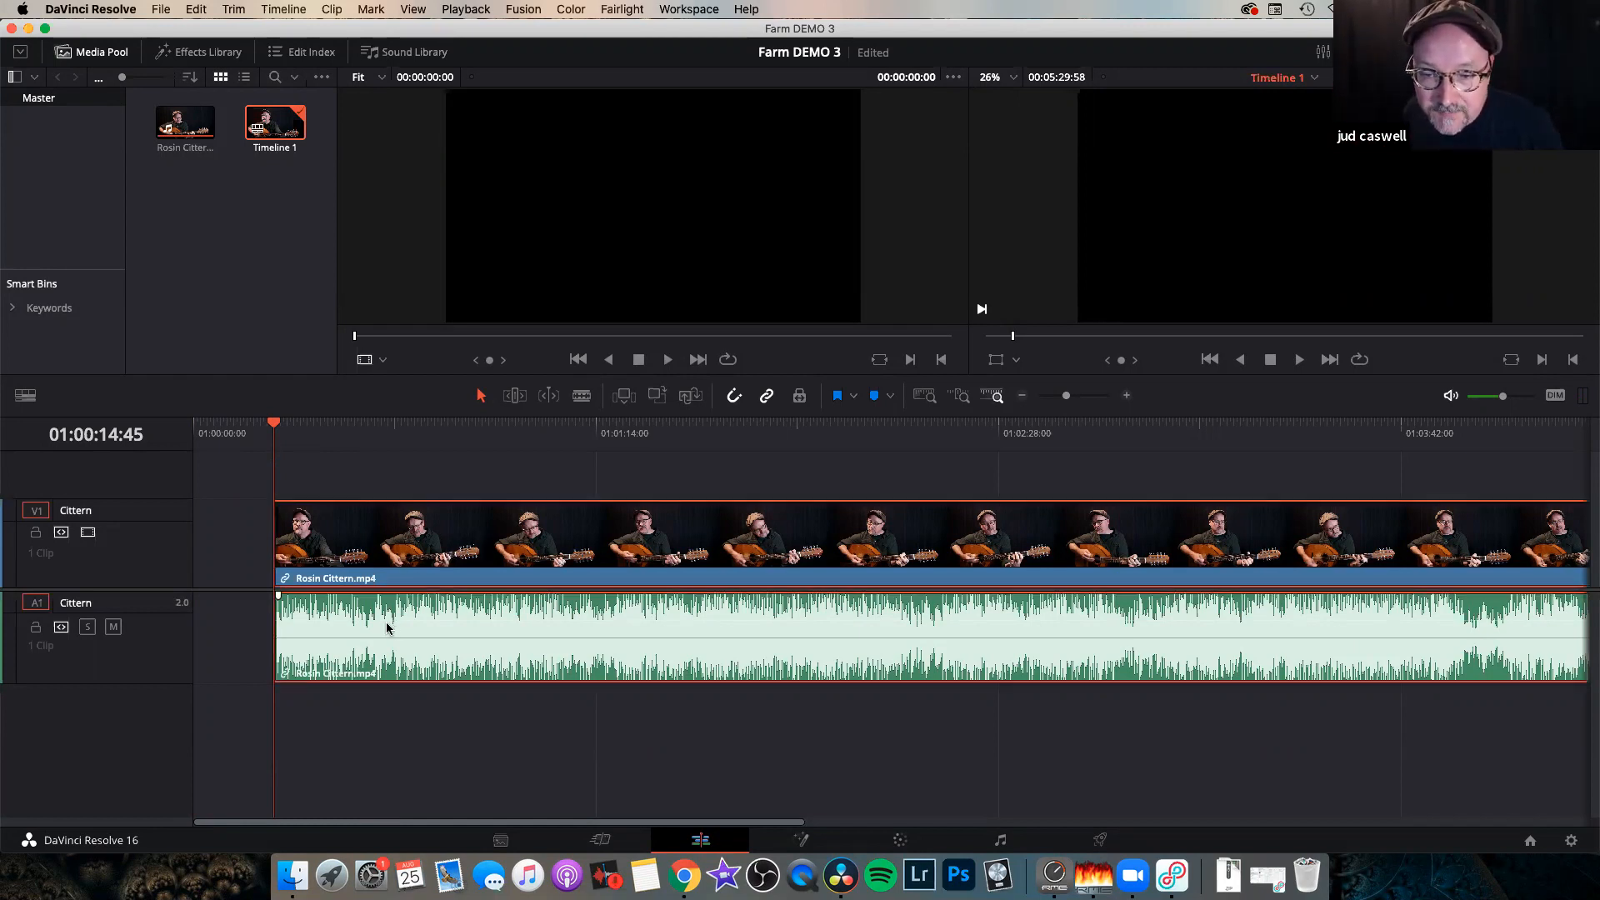
pyautogui.moveTo(386, 627); pyautogui.dragTo(224, 564)
pyautogui.press('super+minus')
pyautogui.press('super+minus')
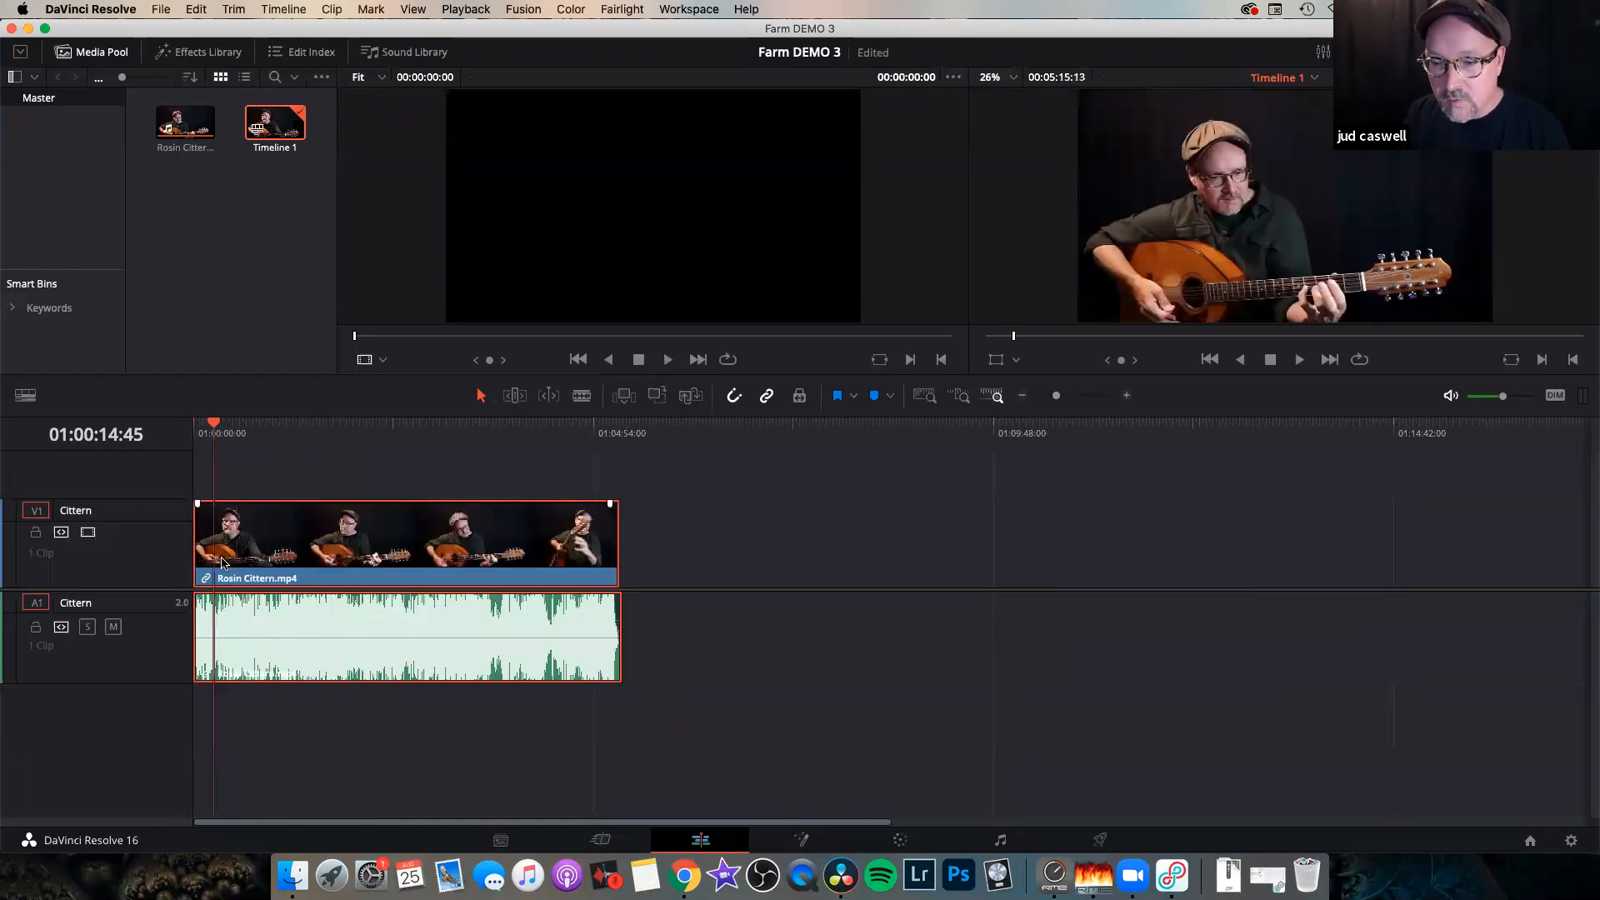
pyautogui.press('Home')
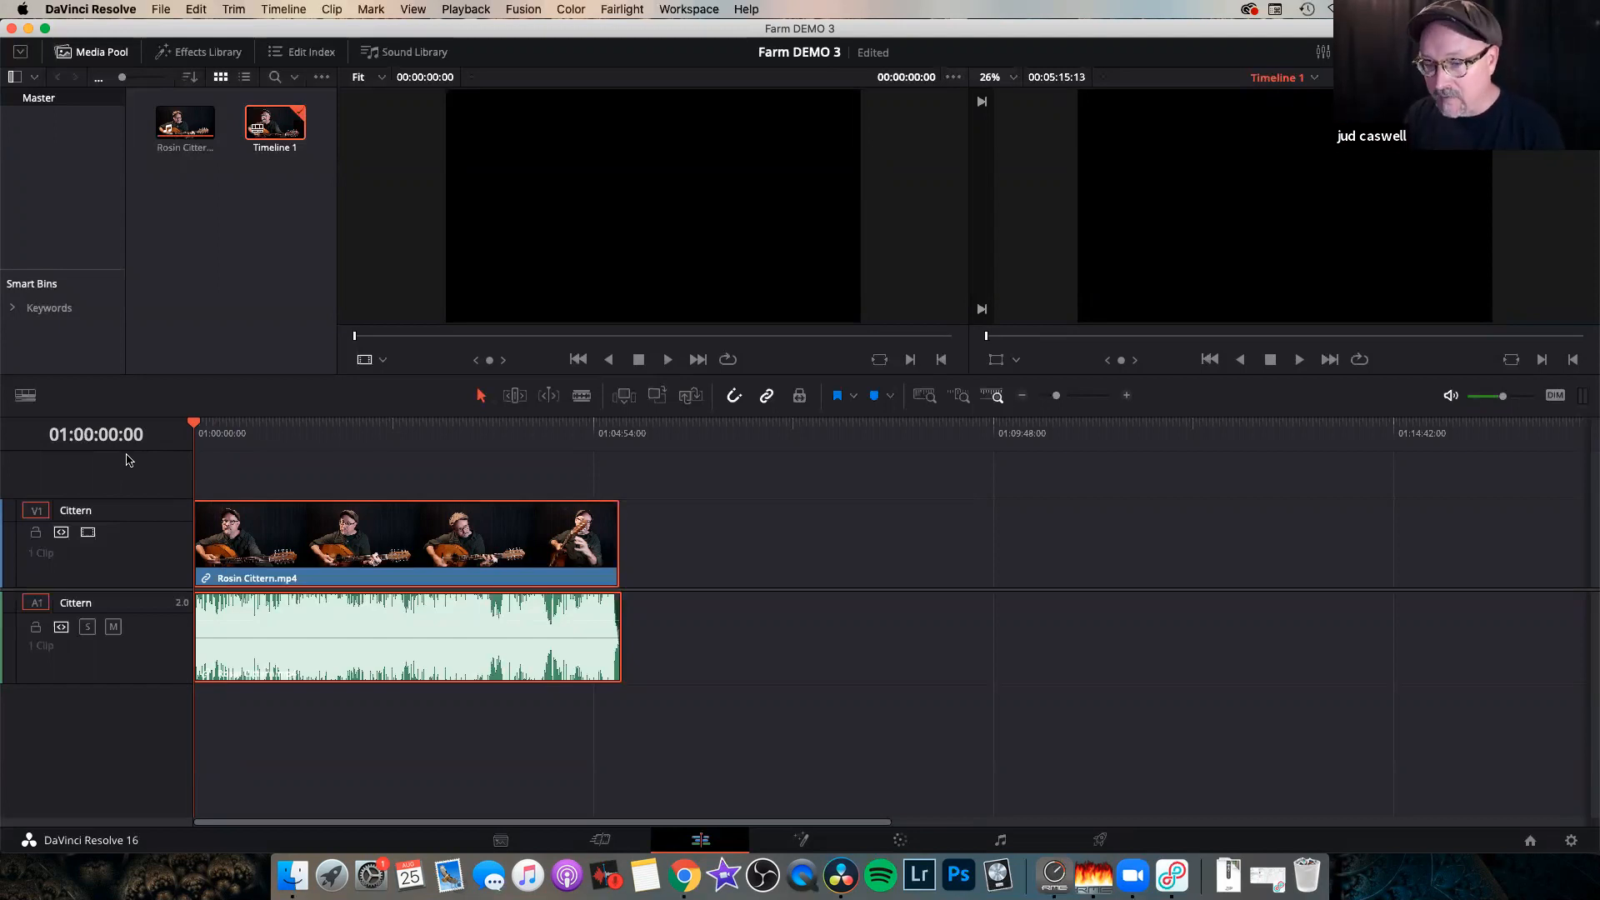
pyautogui.press('super+equal')
pyautogui.click(211, 491)
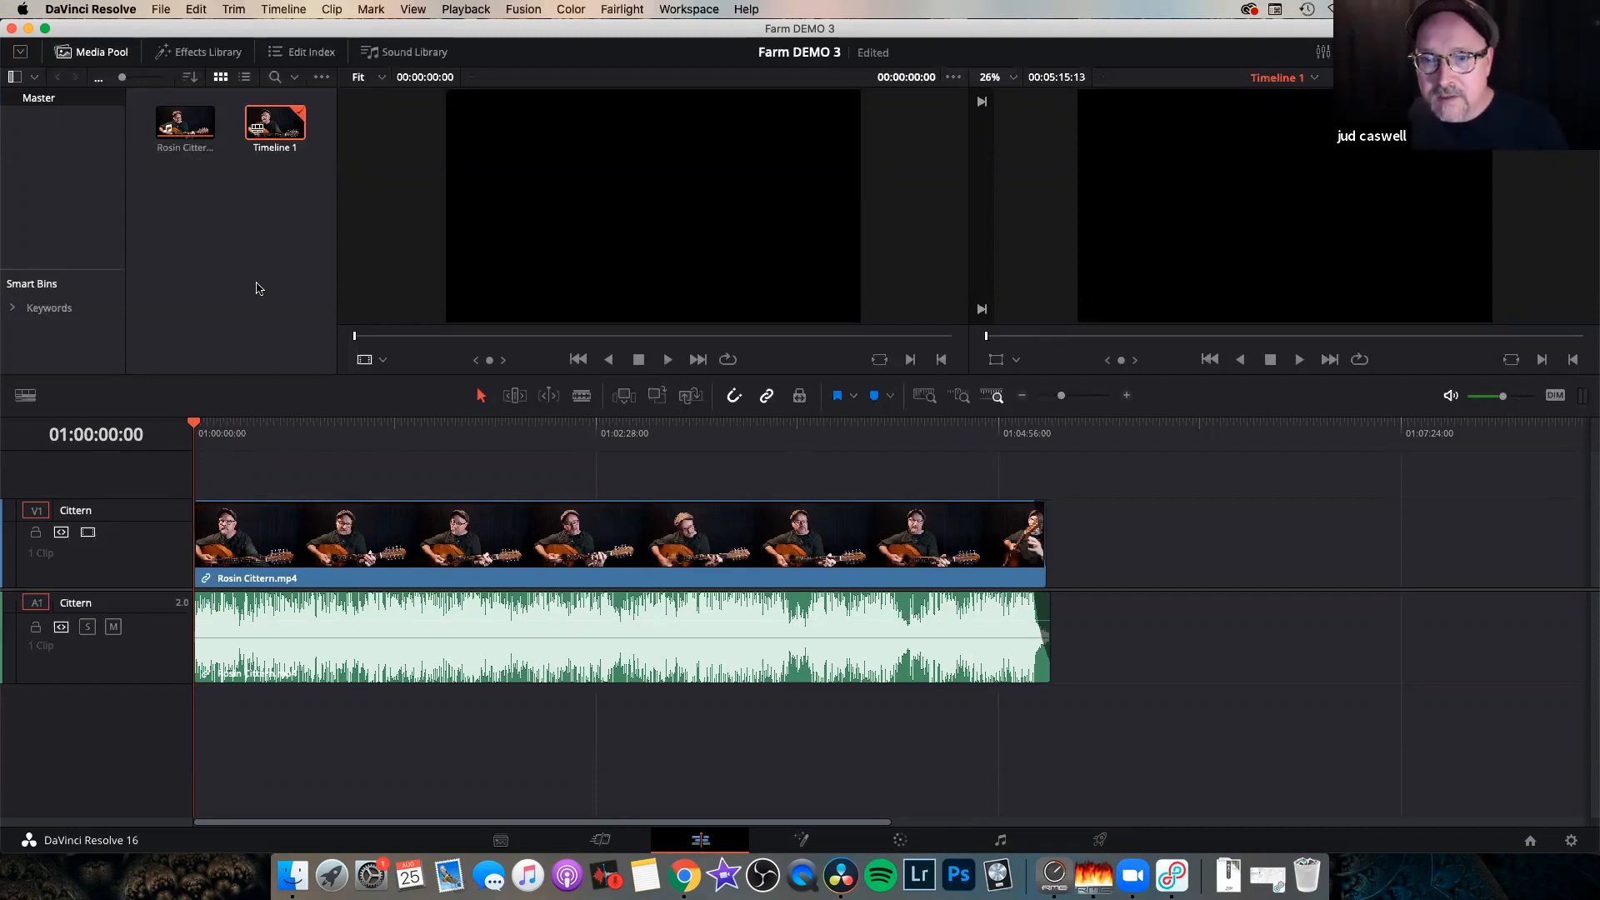
# Open the Effects Library and compare its full-height and half-height layouts, leaving it at half height.
pyautogui.click(219, 53)
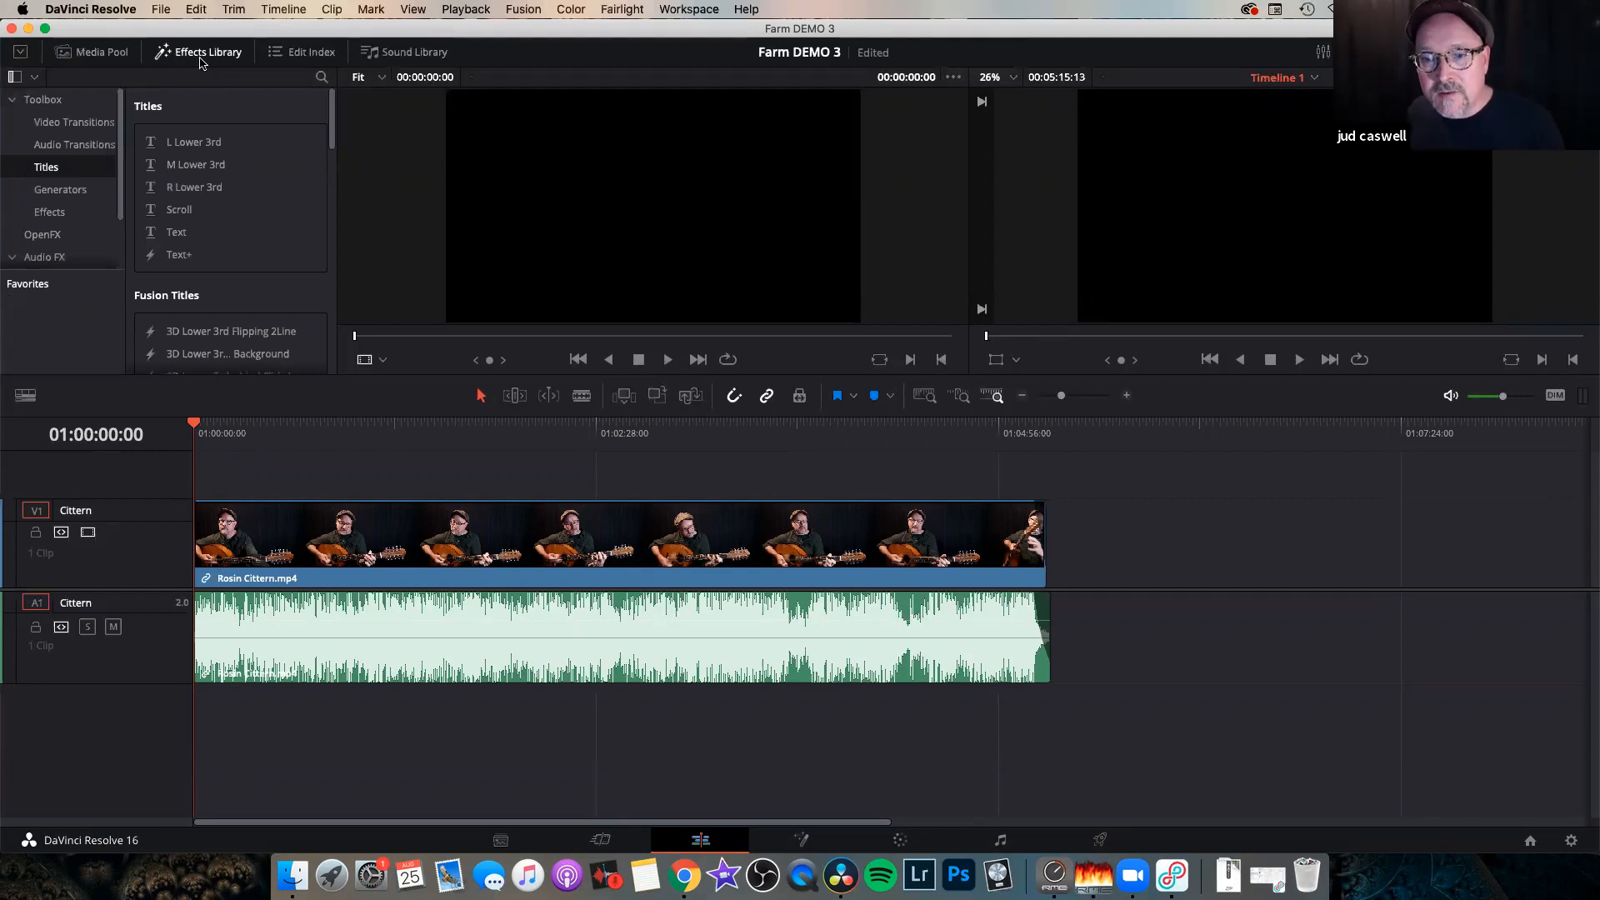
pyautogui.click(20, 53)
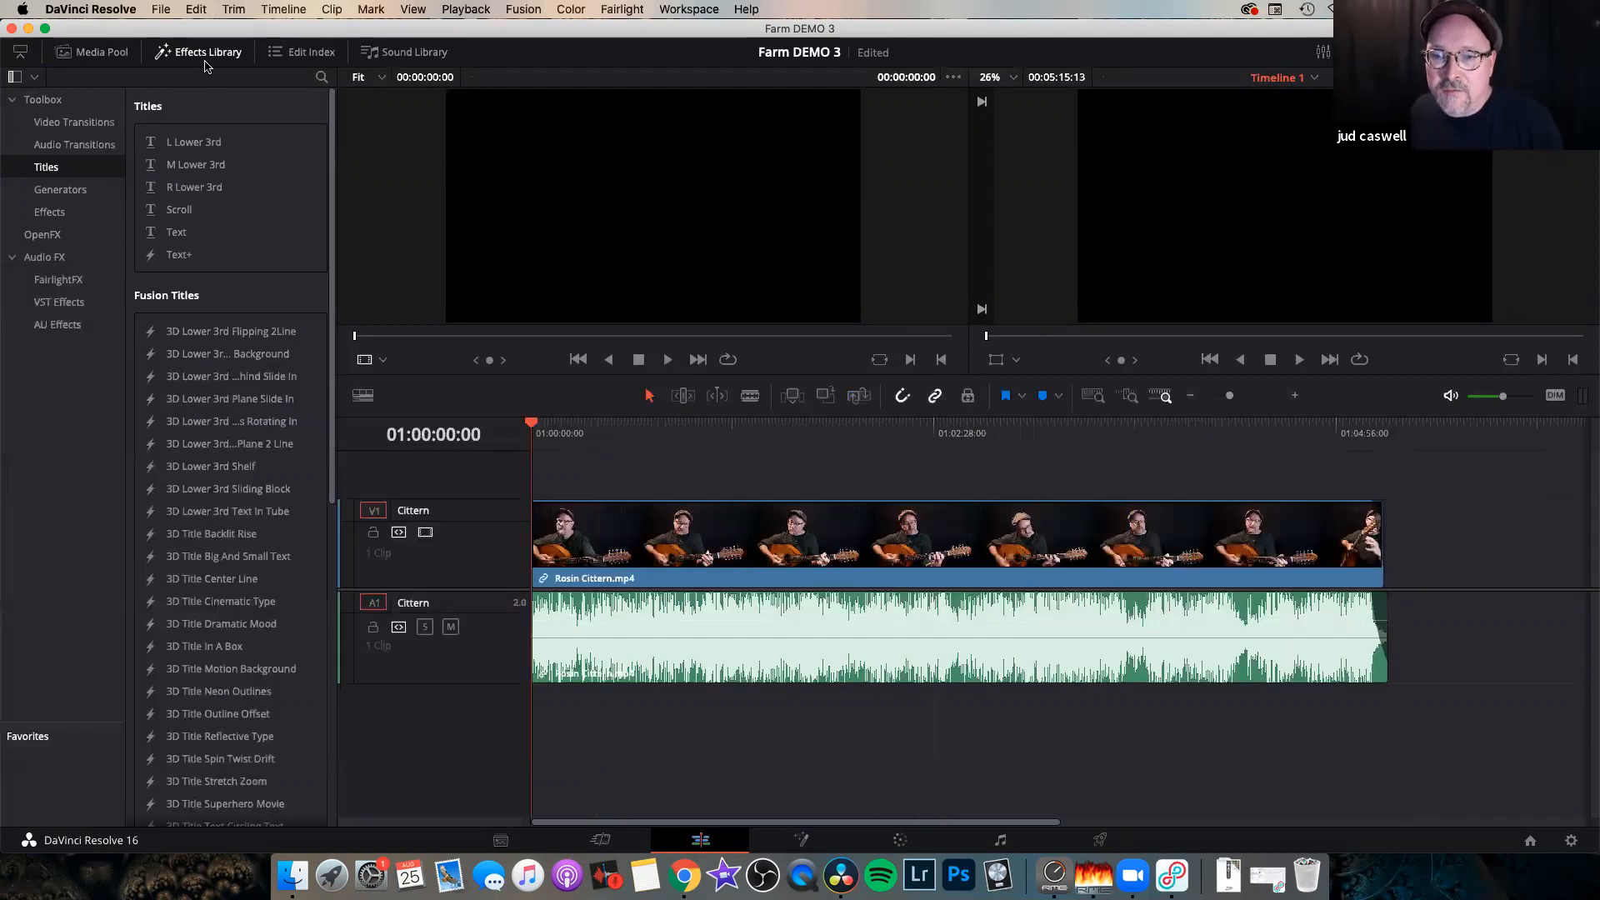
pyautogui.click(20, 53)
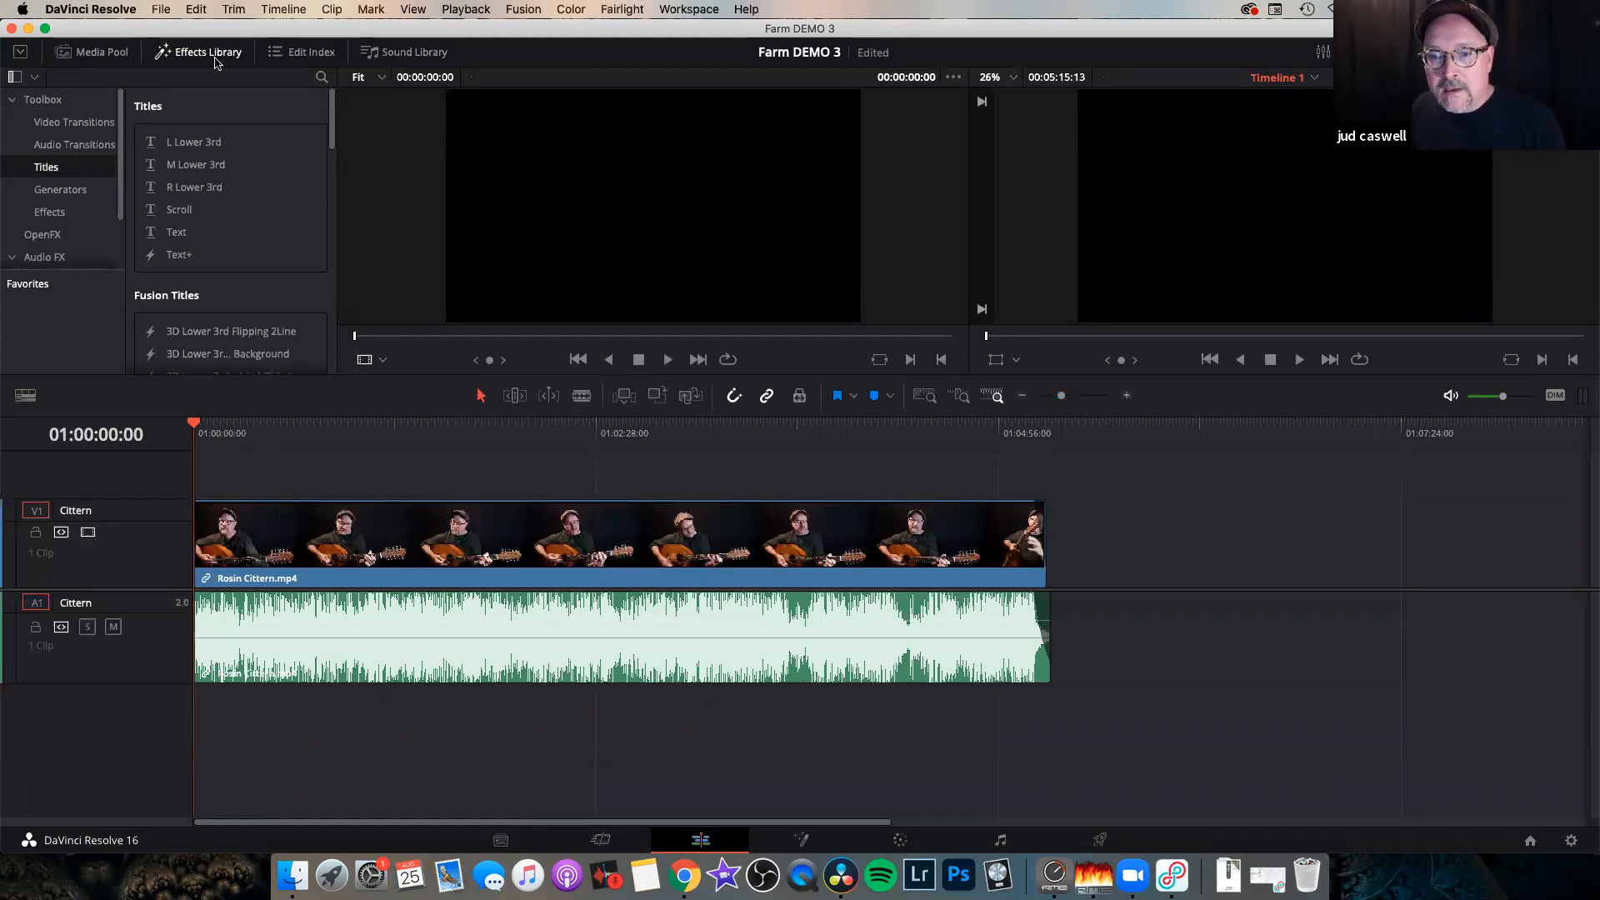
pyautogui.click(18, 54)
pyautogui.click(19, 53)
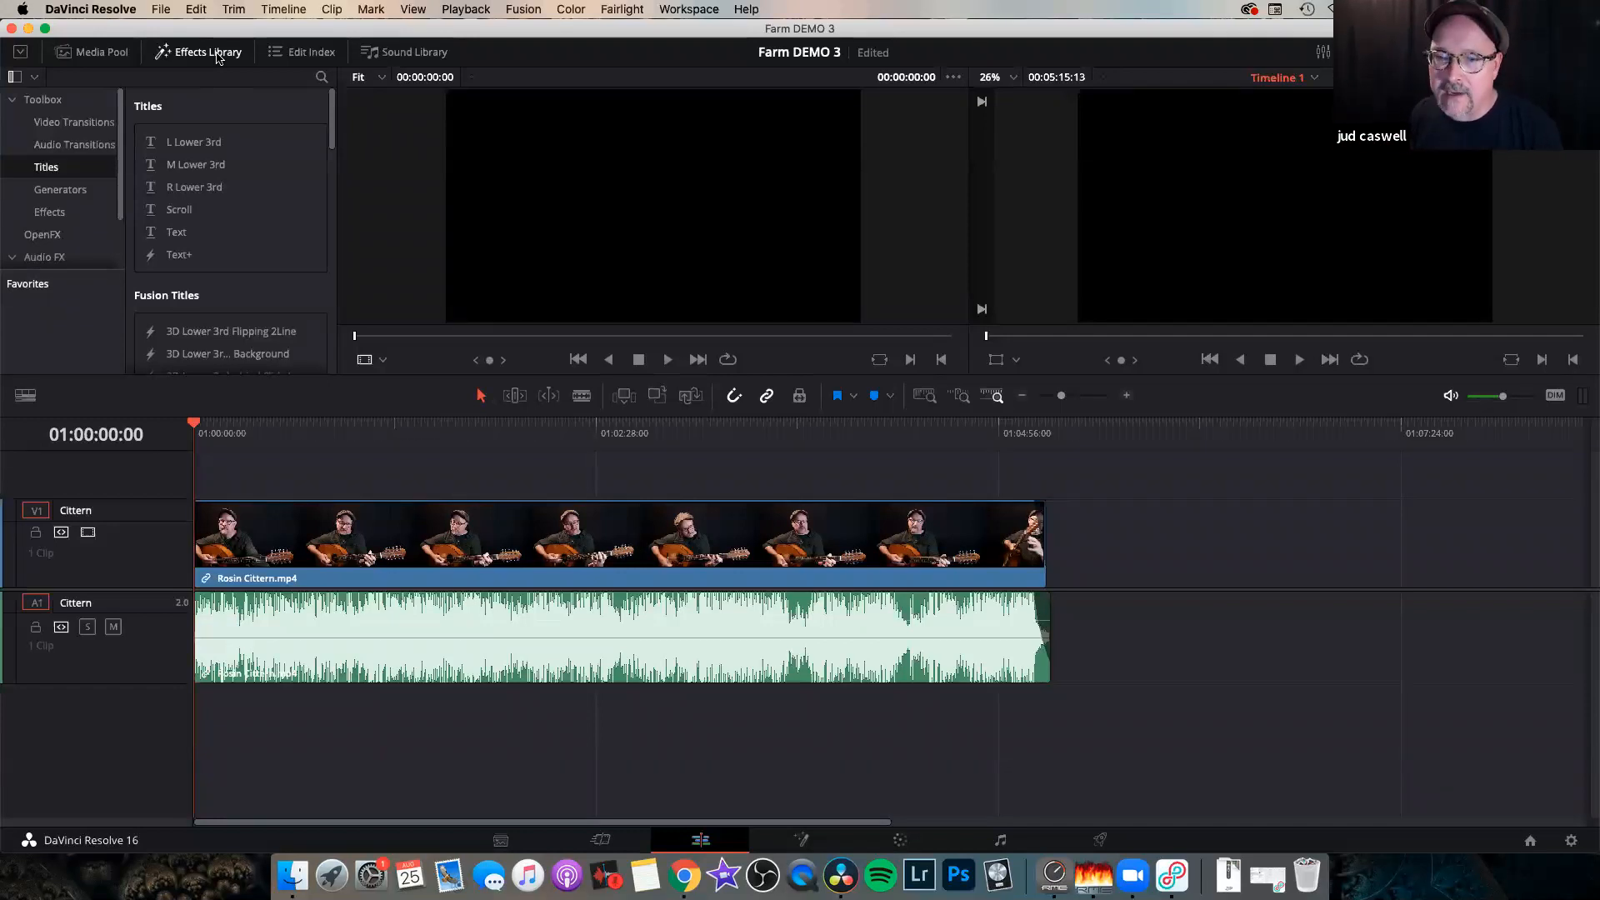
pyautogui.click(20, 53)
pyautogui.click(20, 54)
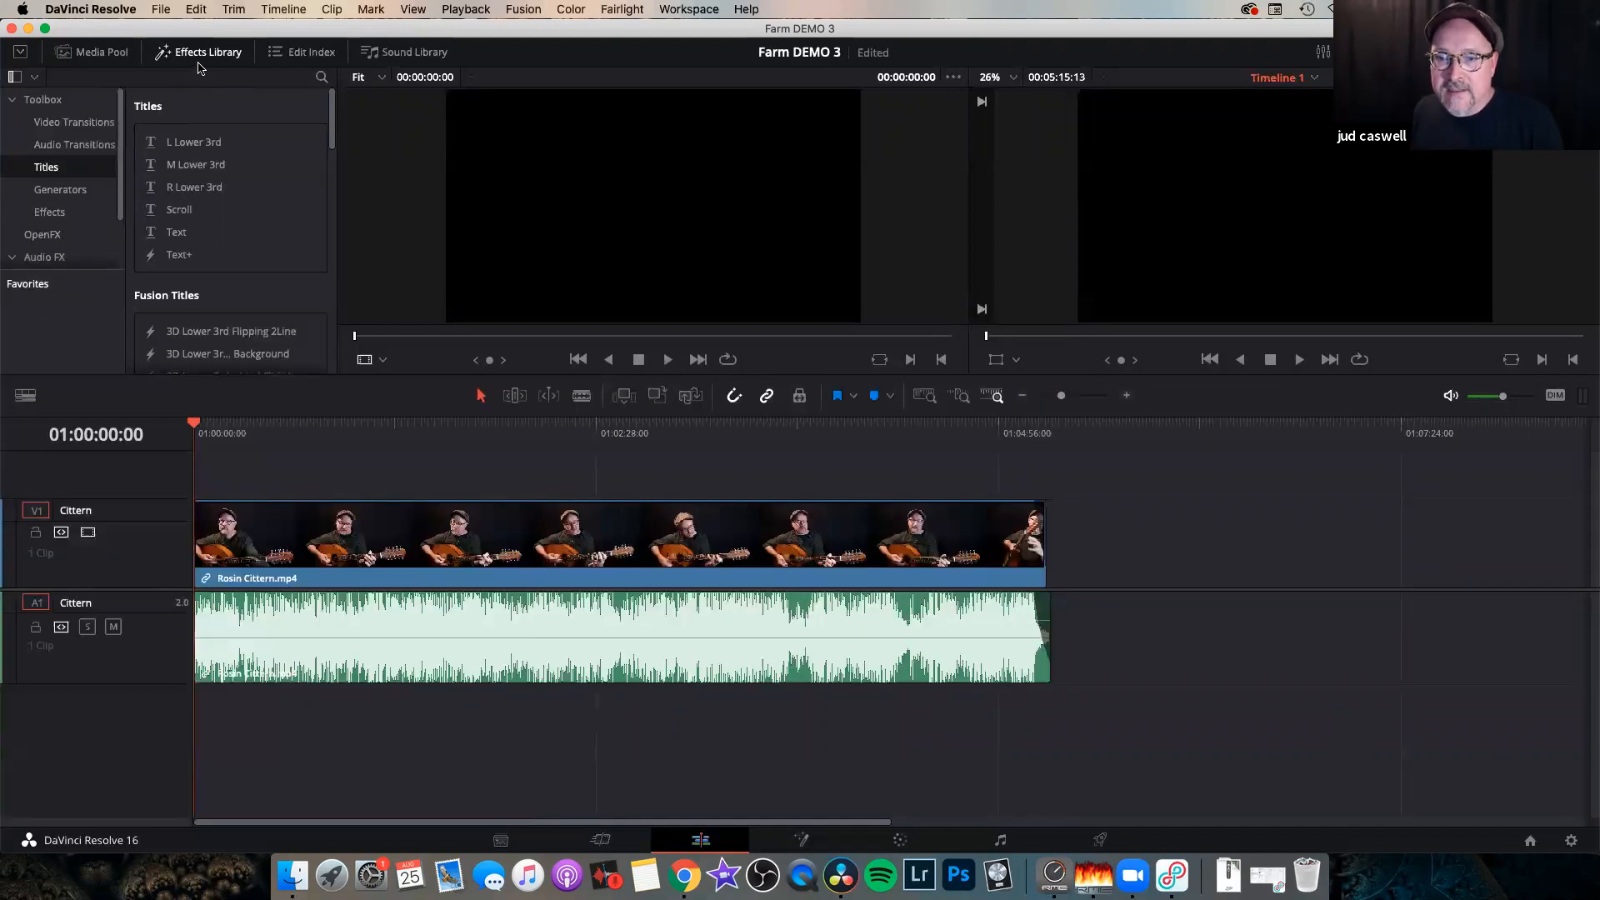
pyautogui.click(198, 64)
pyautogui.click(201, 58)
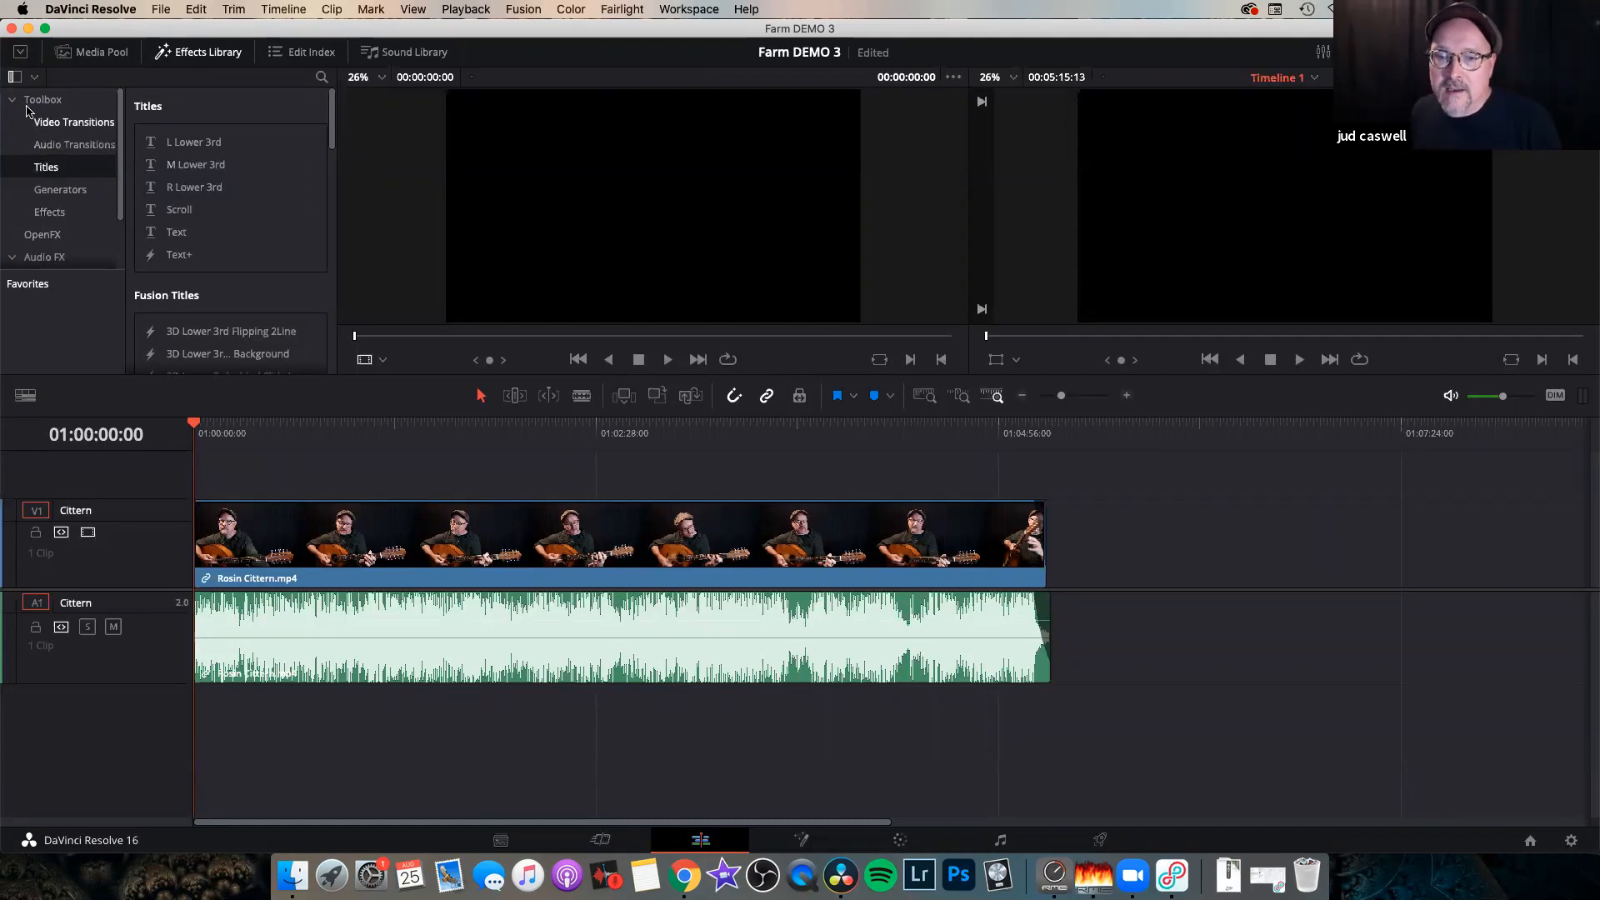
pyautogui.click(20, 58)
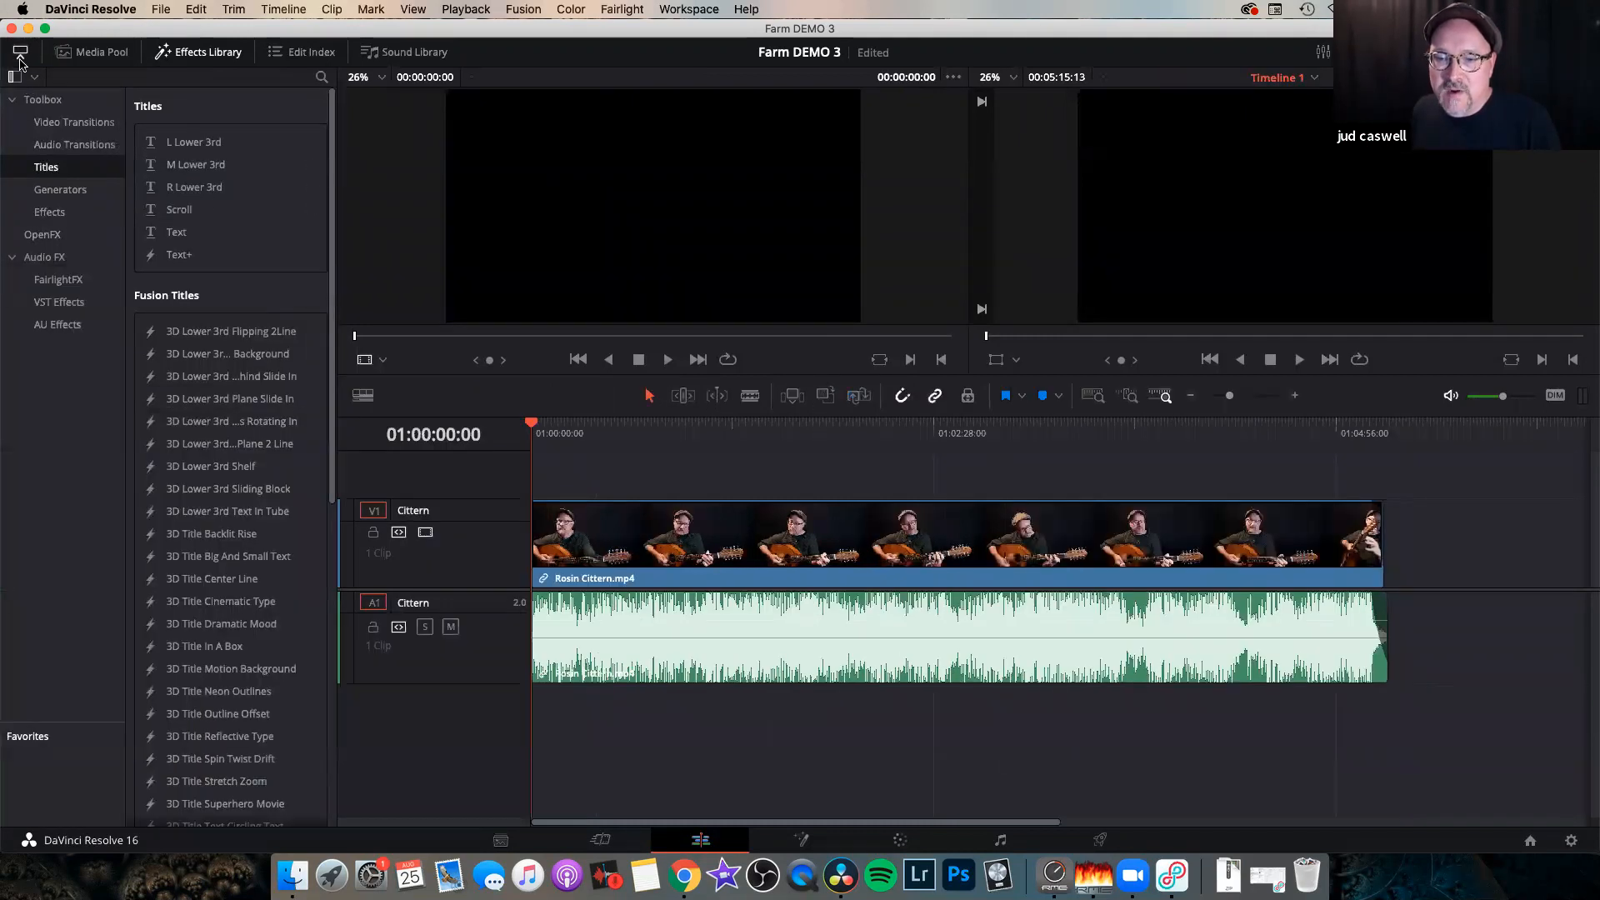
pyautogui.click(20, 58)
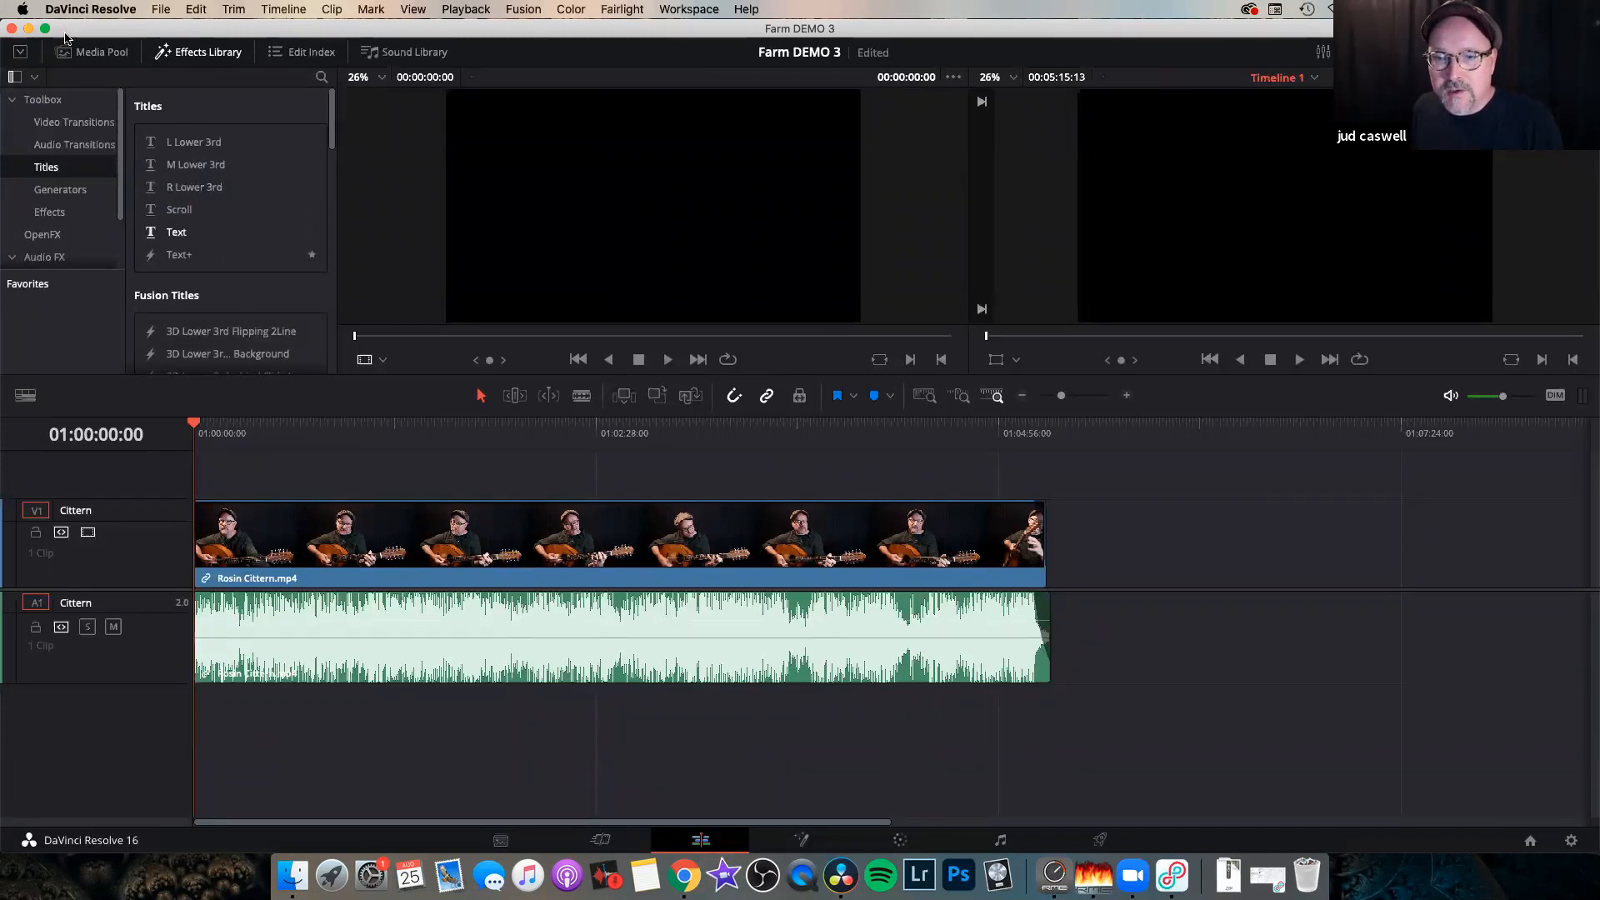
# Add an R Lower 3rd title on a new video track above the cittern clip at the timeline's start.
pyautogui.click(194, 197)
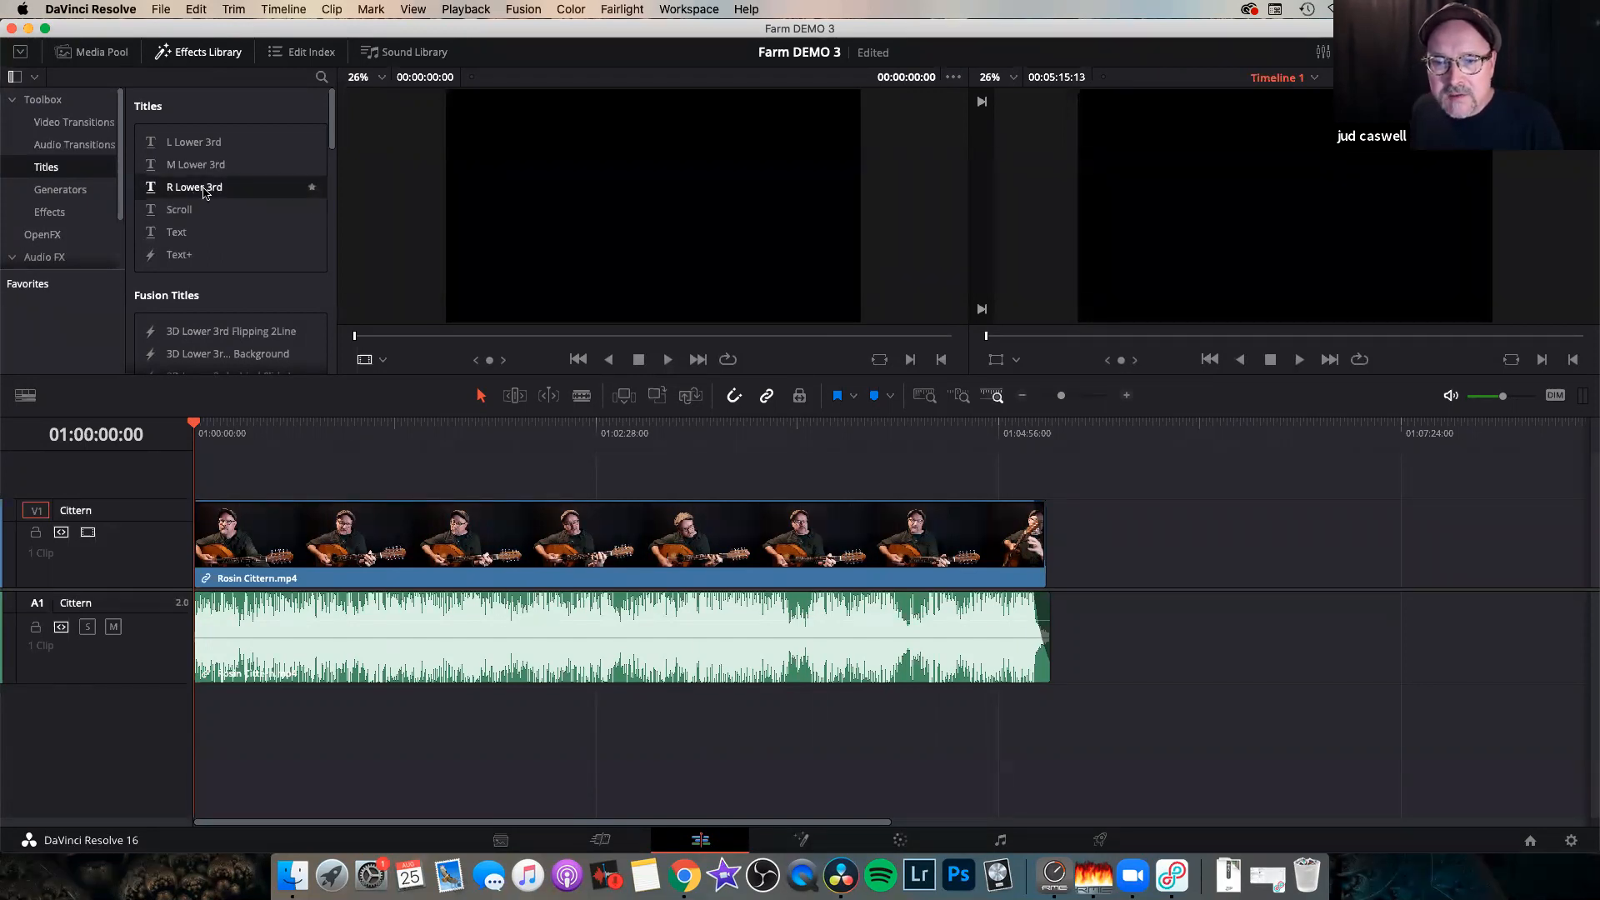
pyautogui.click(42, 100)
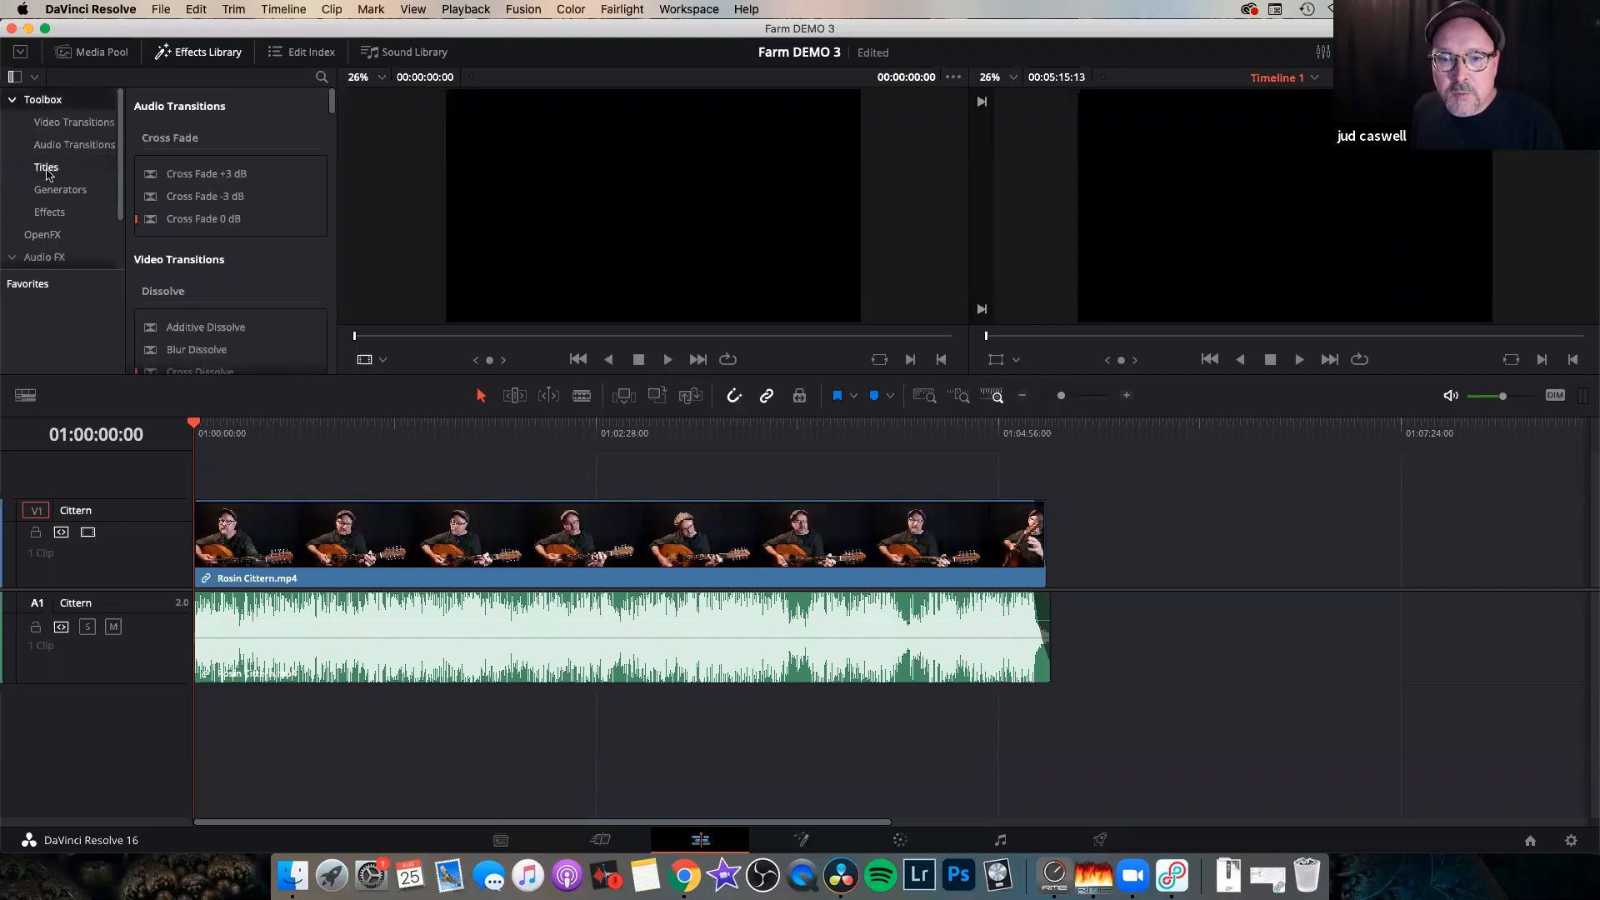
pyautogui.click(48, 171)
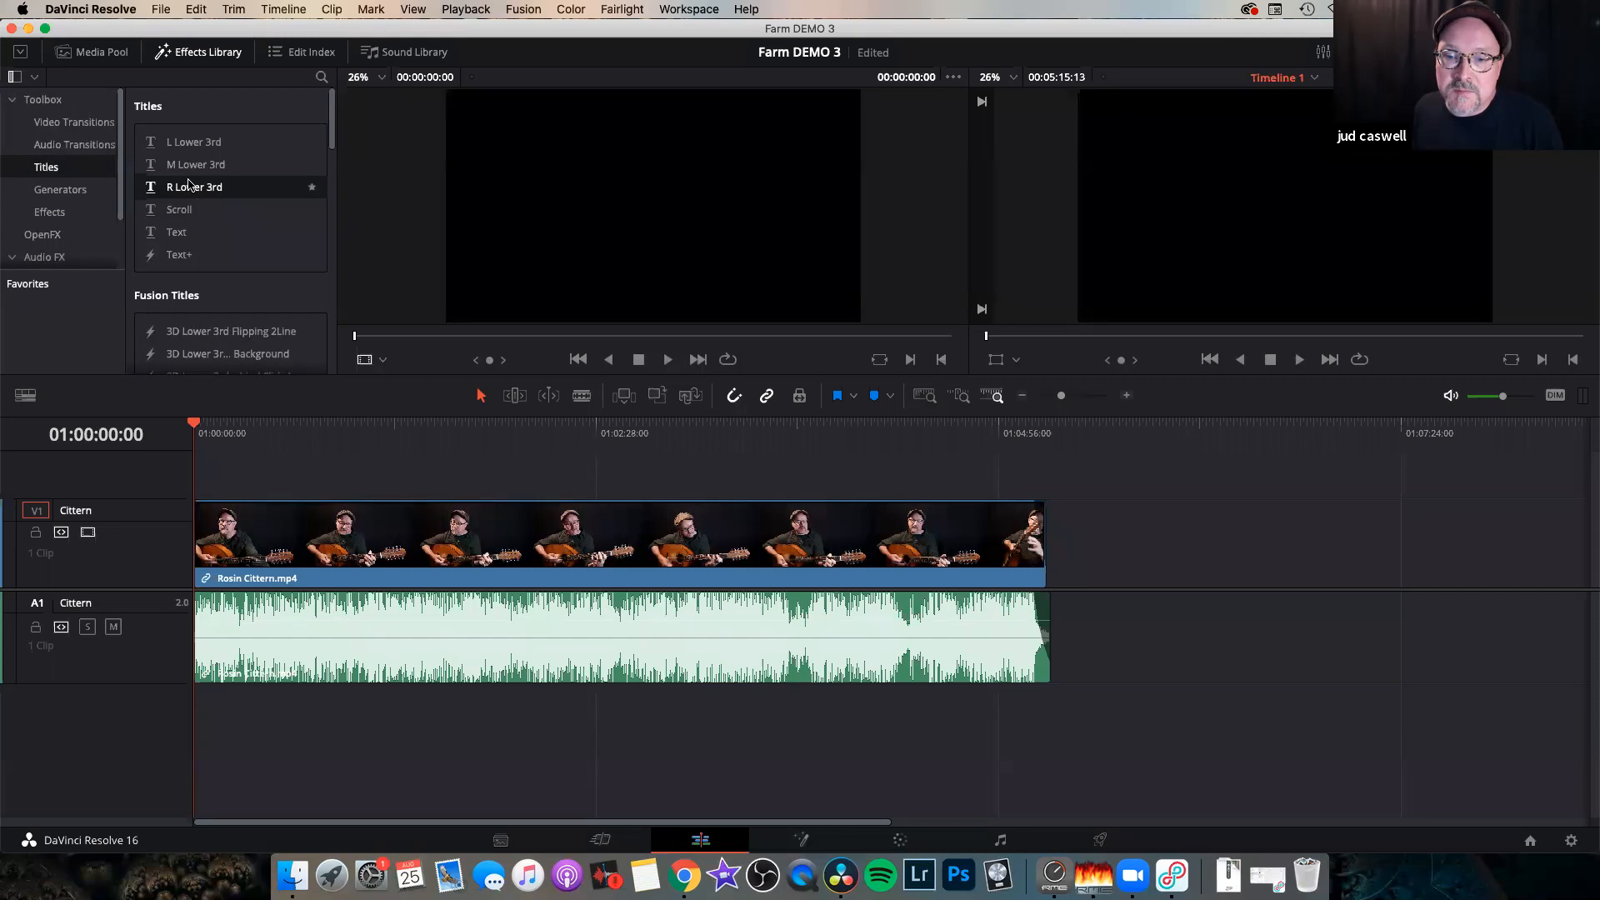
pyautogui.moveTo(203, 194); pyautogui.dragTo(202, 467)
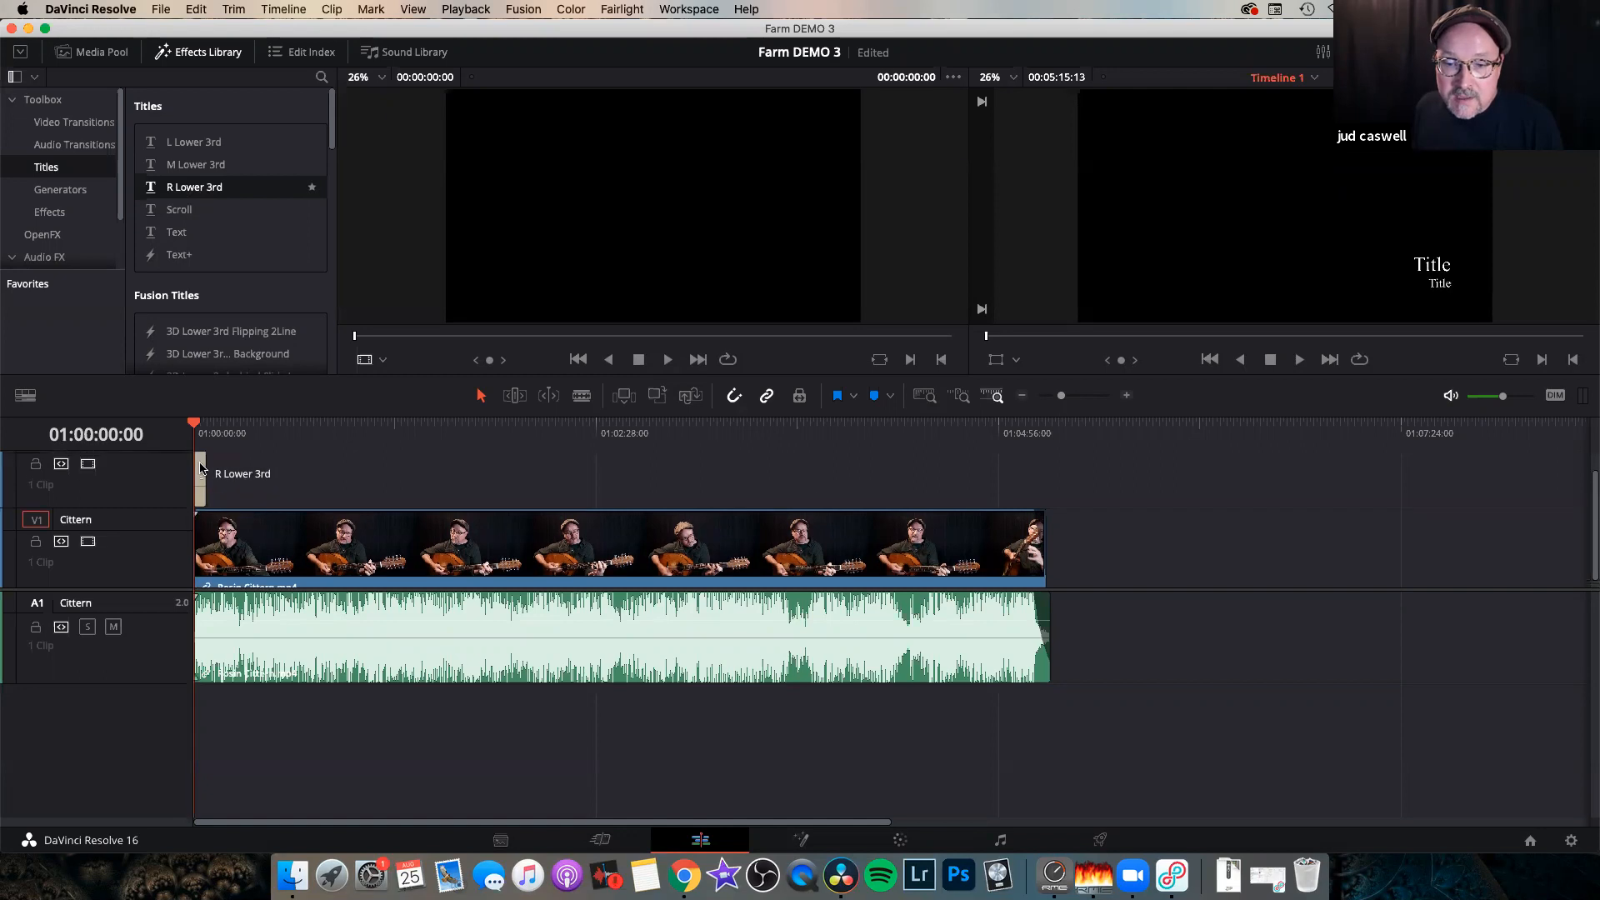
pyautogui.scroll(1, 140, 499)
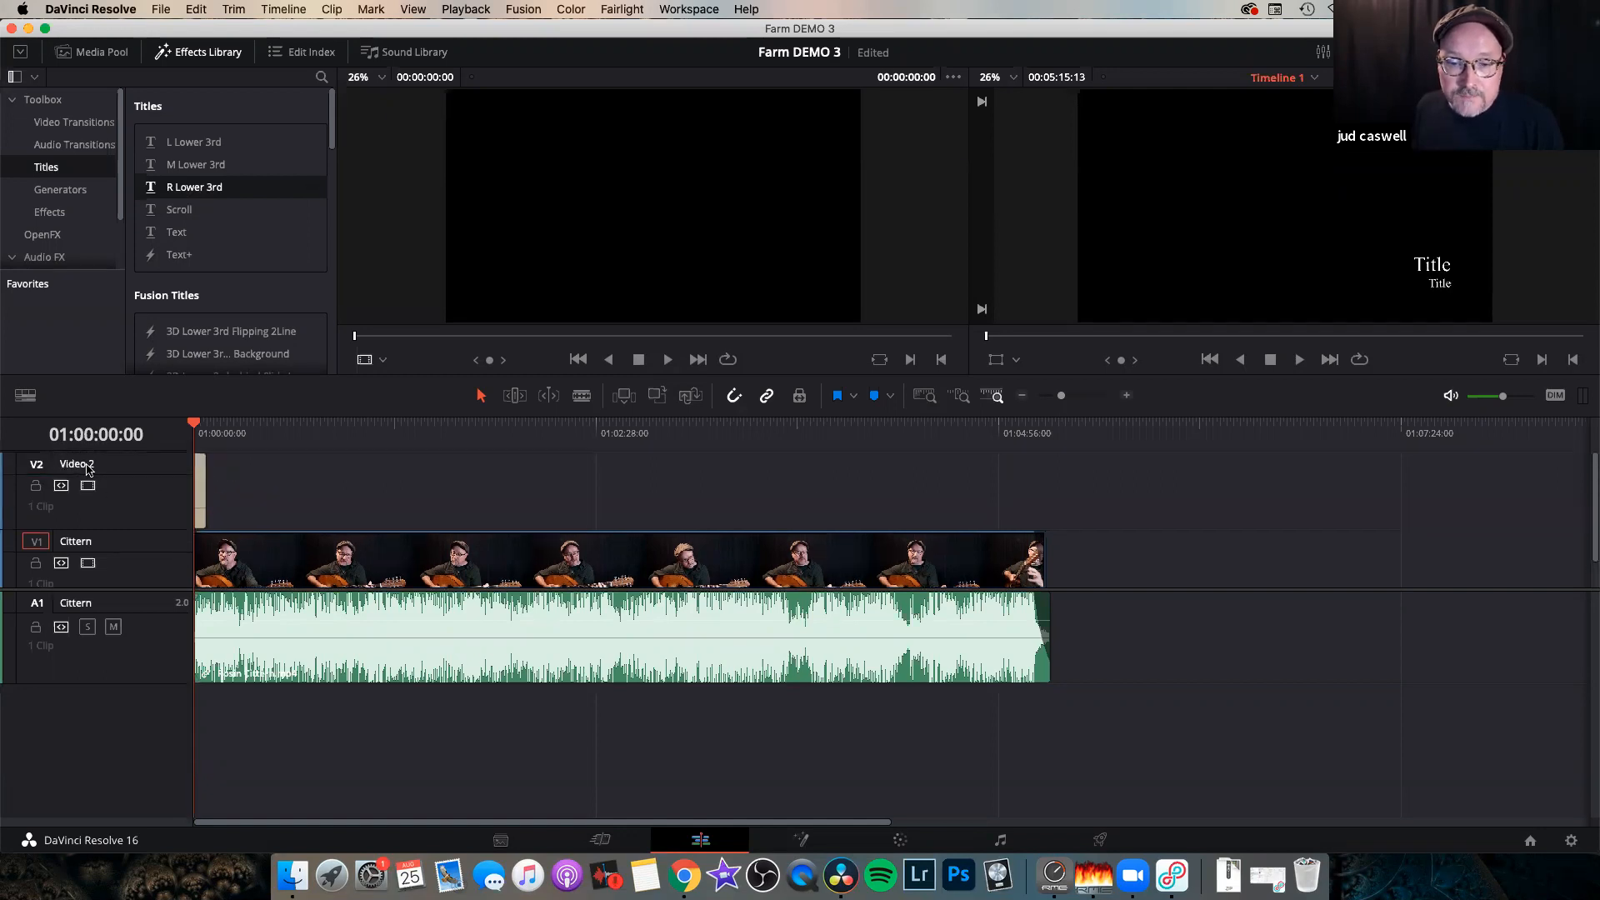
# Select the R Lower 3rd title clip and preview it over the cittern video, leaving the playhead at 01:00:02:59.
pyautogui.press('super+equal')
pyautogui.press('super+equal')
pyautogui.press('super+equal')
pyautogui.press('super+equal')
pyautogui.press('super+equal')
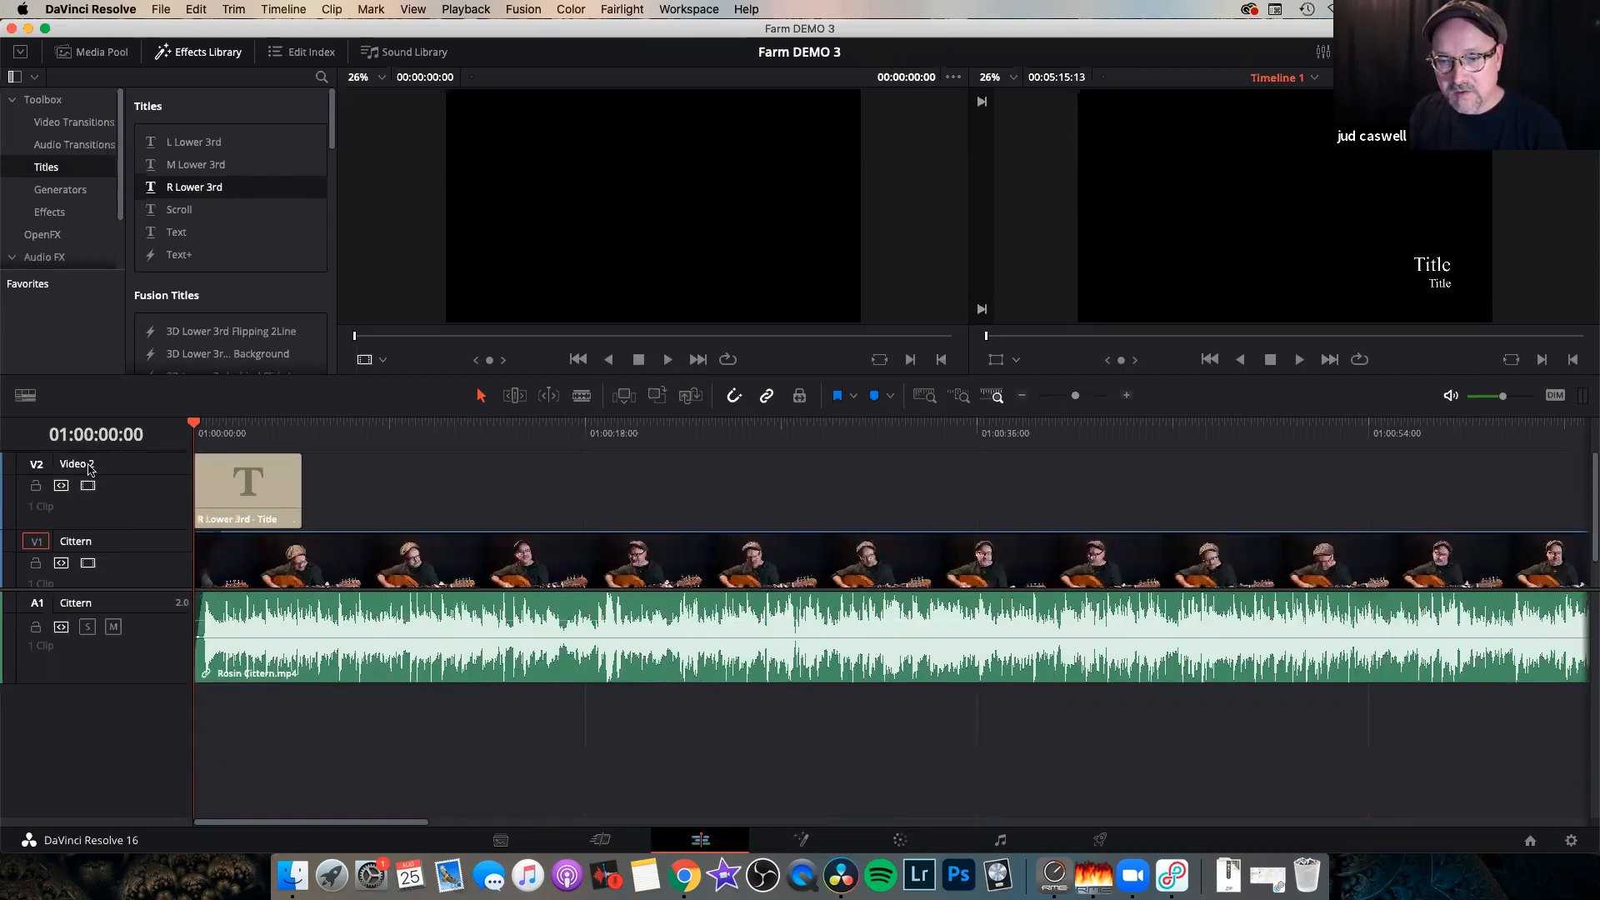
pyautogui.click(333, 488)
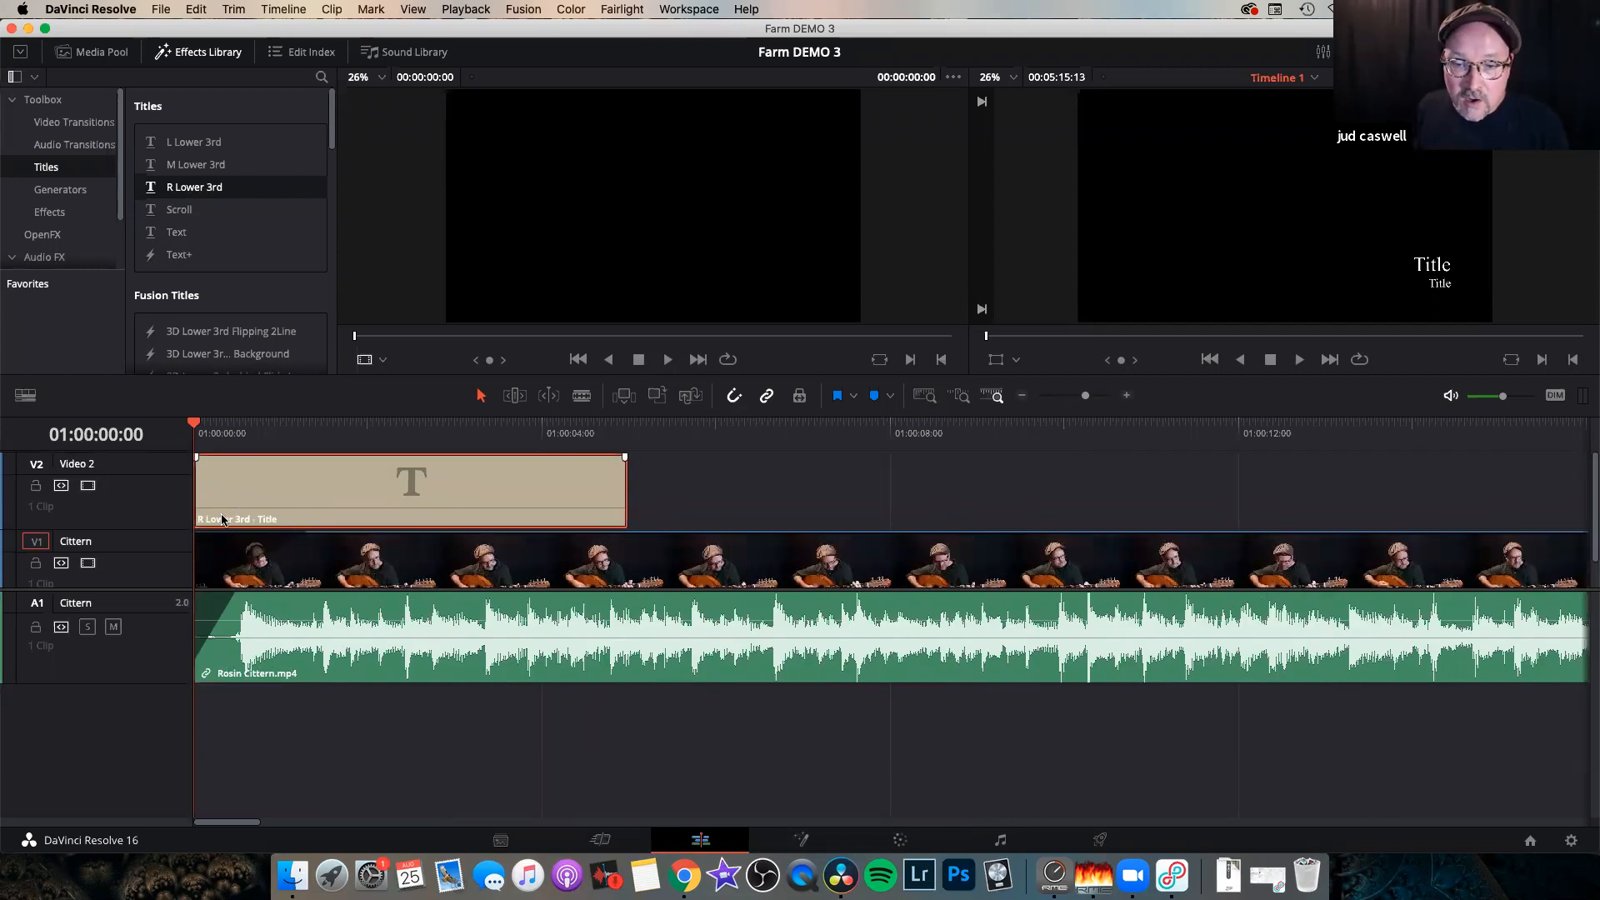
pyautogui.click(354, 427)
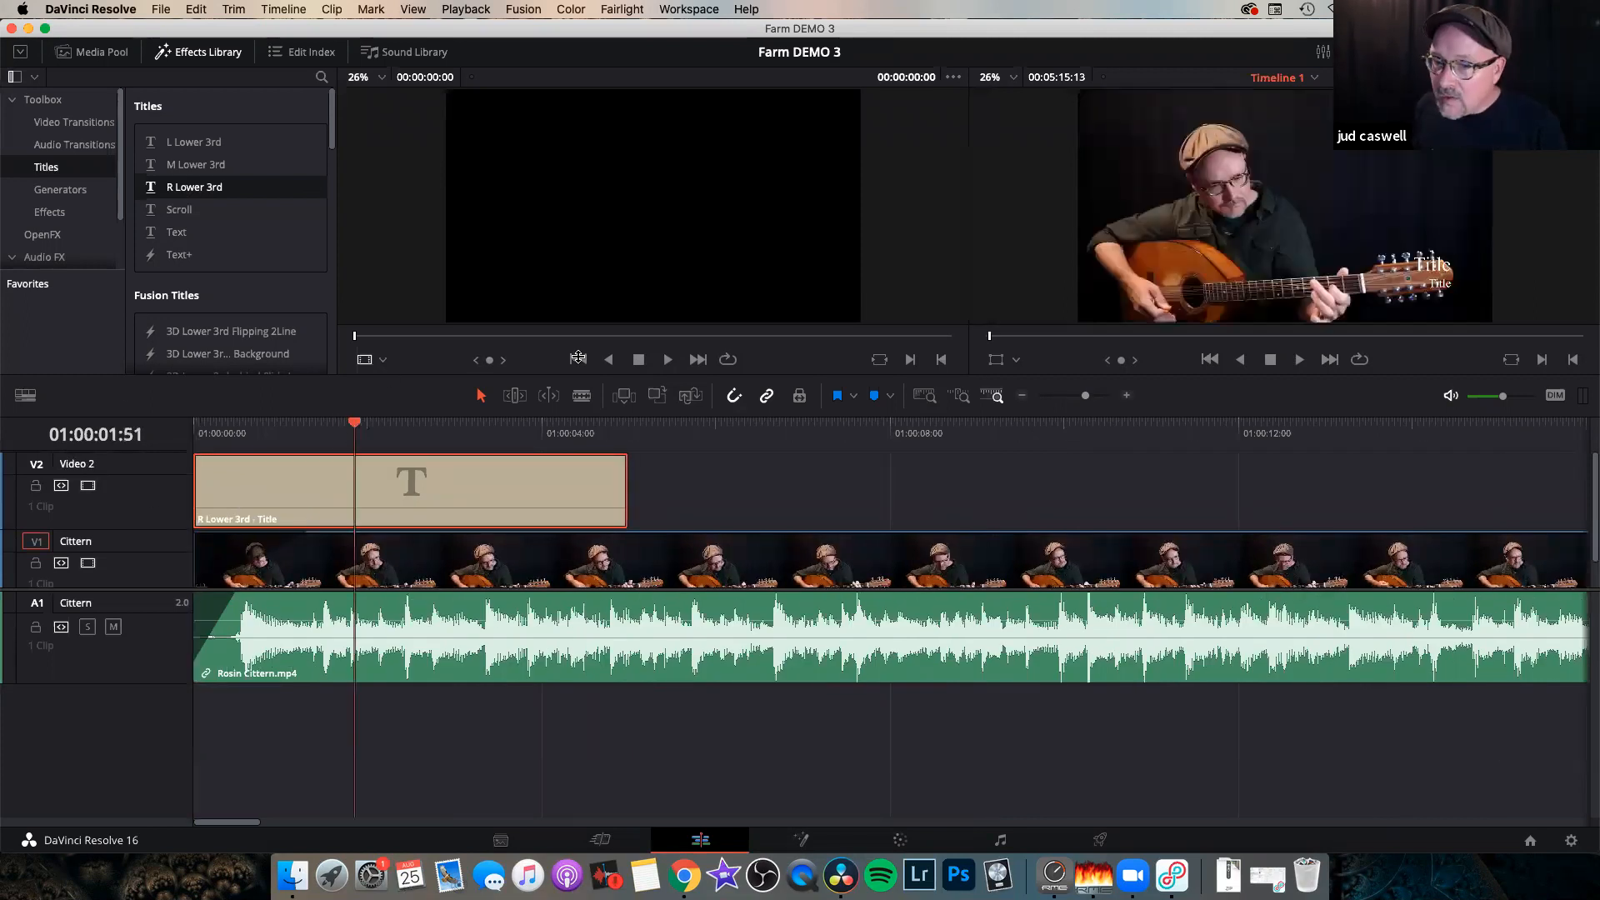
pyautogui.click(282, 427)
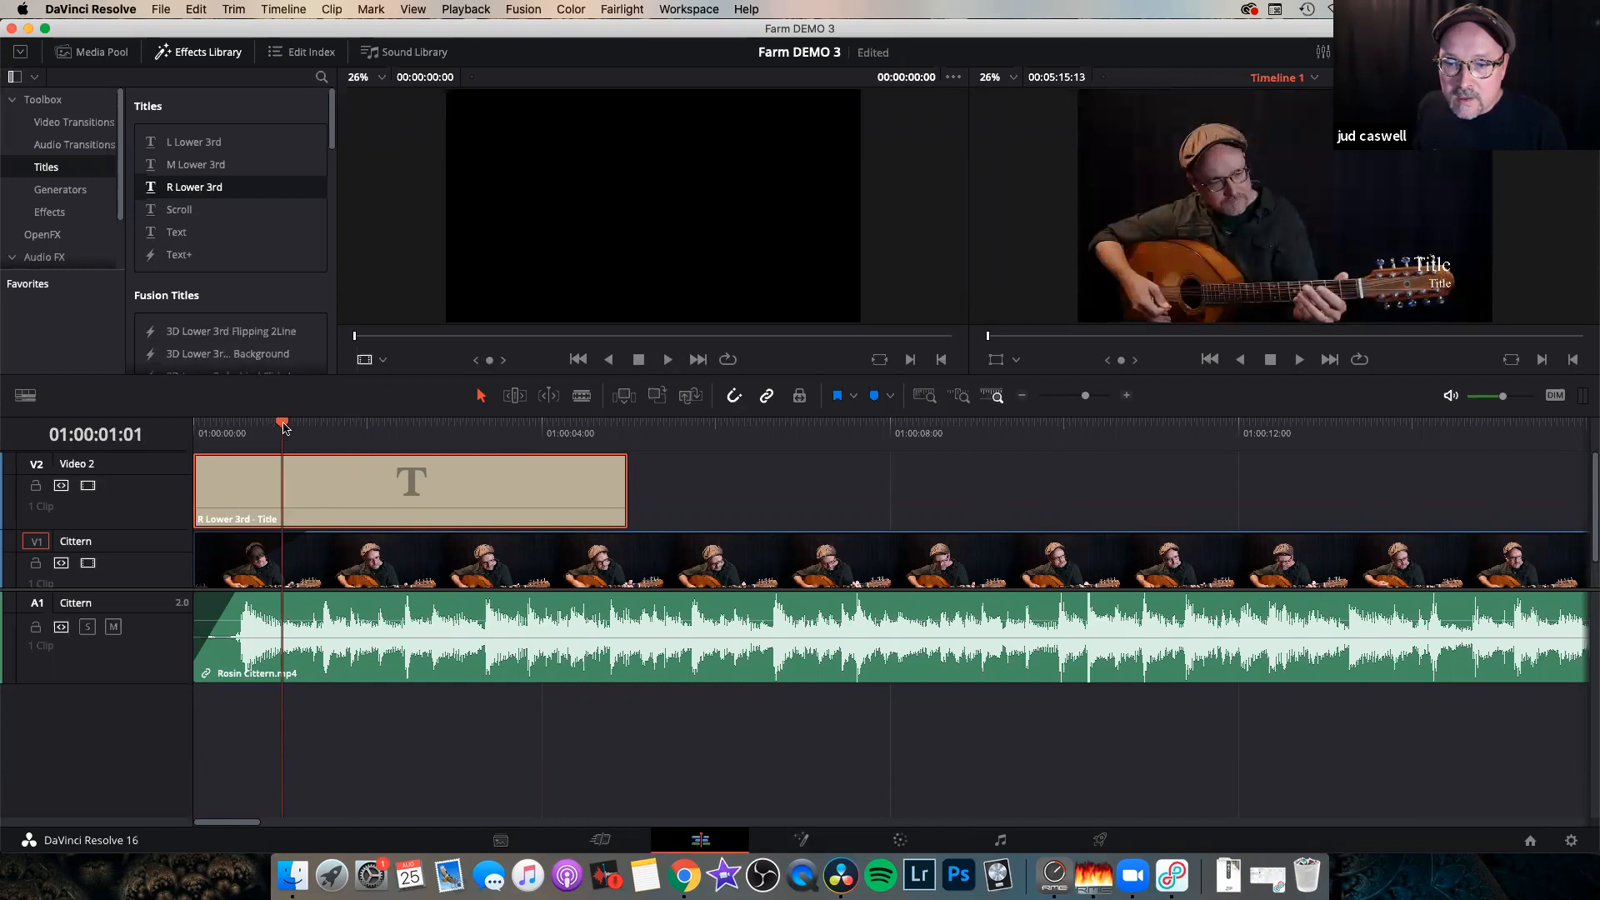
pyautogui.click(350, 442)
pyautogui.moveTo(350, 442); pyautogui.dragTo(452, 429)
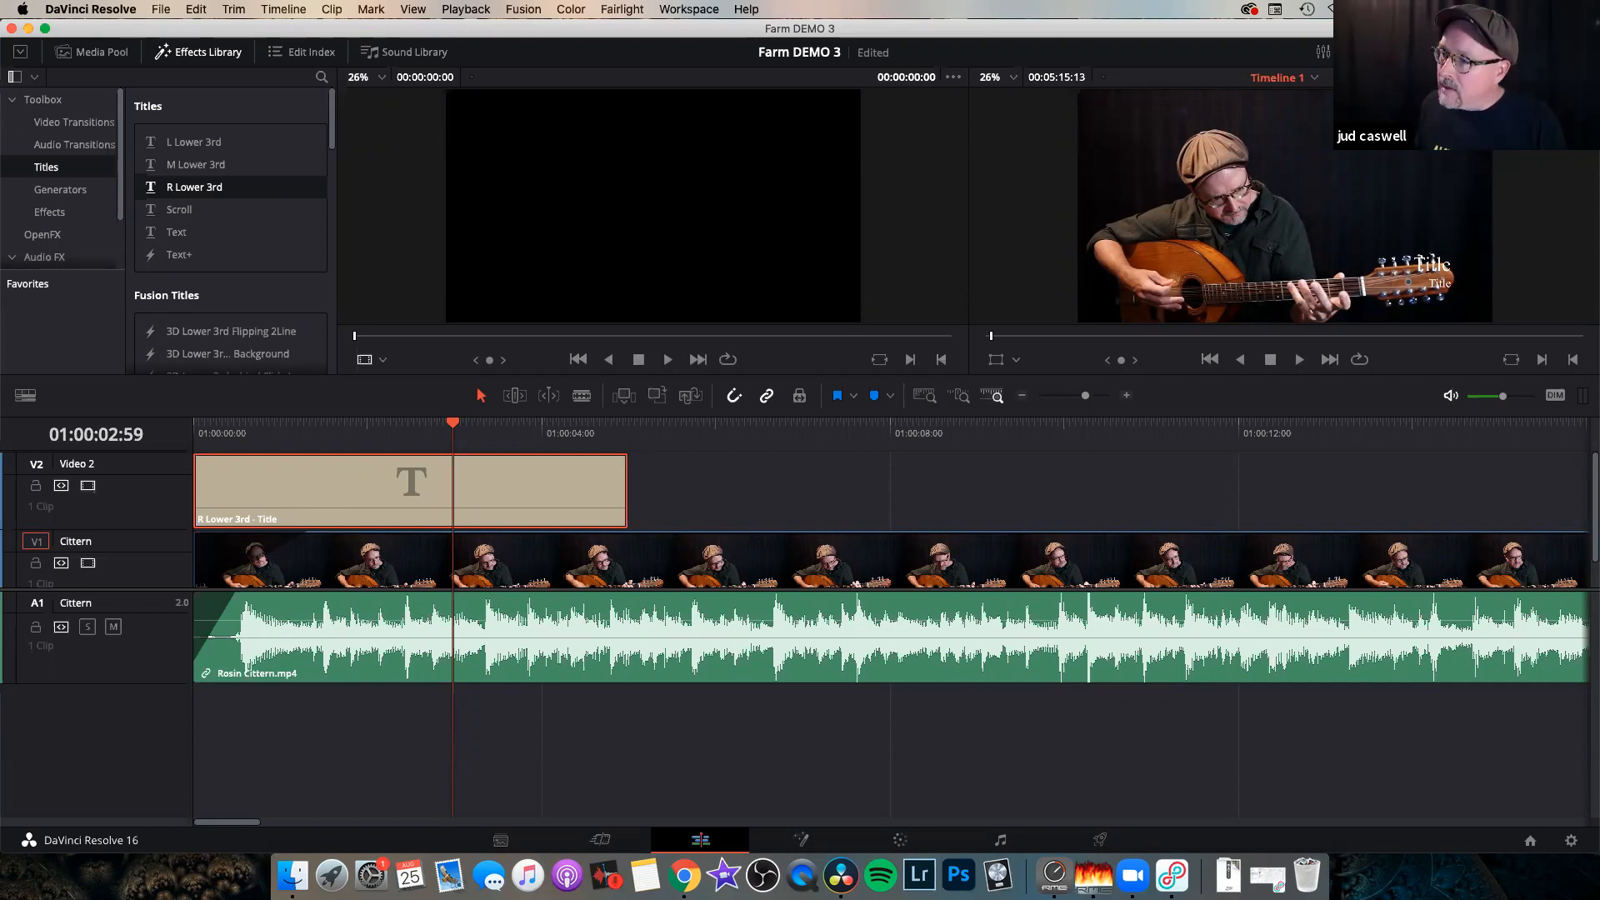
# Show the title's settings in the full-height Inspector and set its main line to "Rosin the Bow".
pyautogui.click(1526, 52)
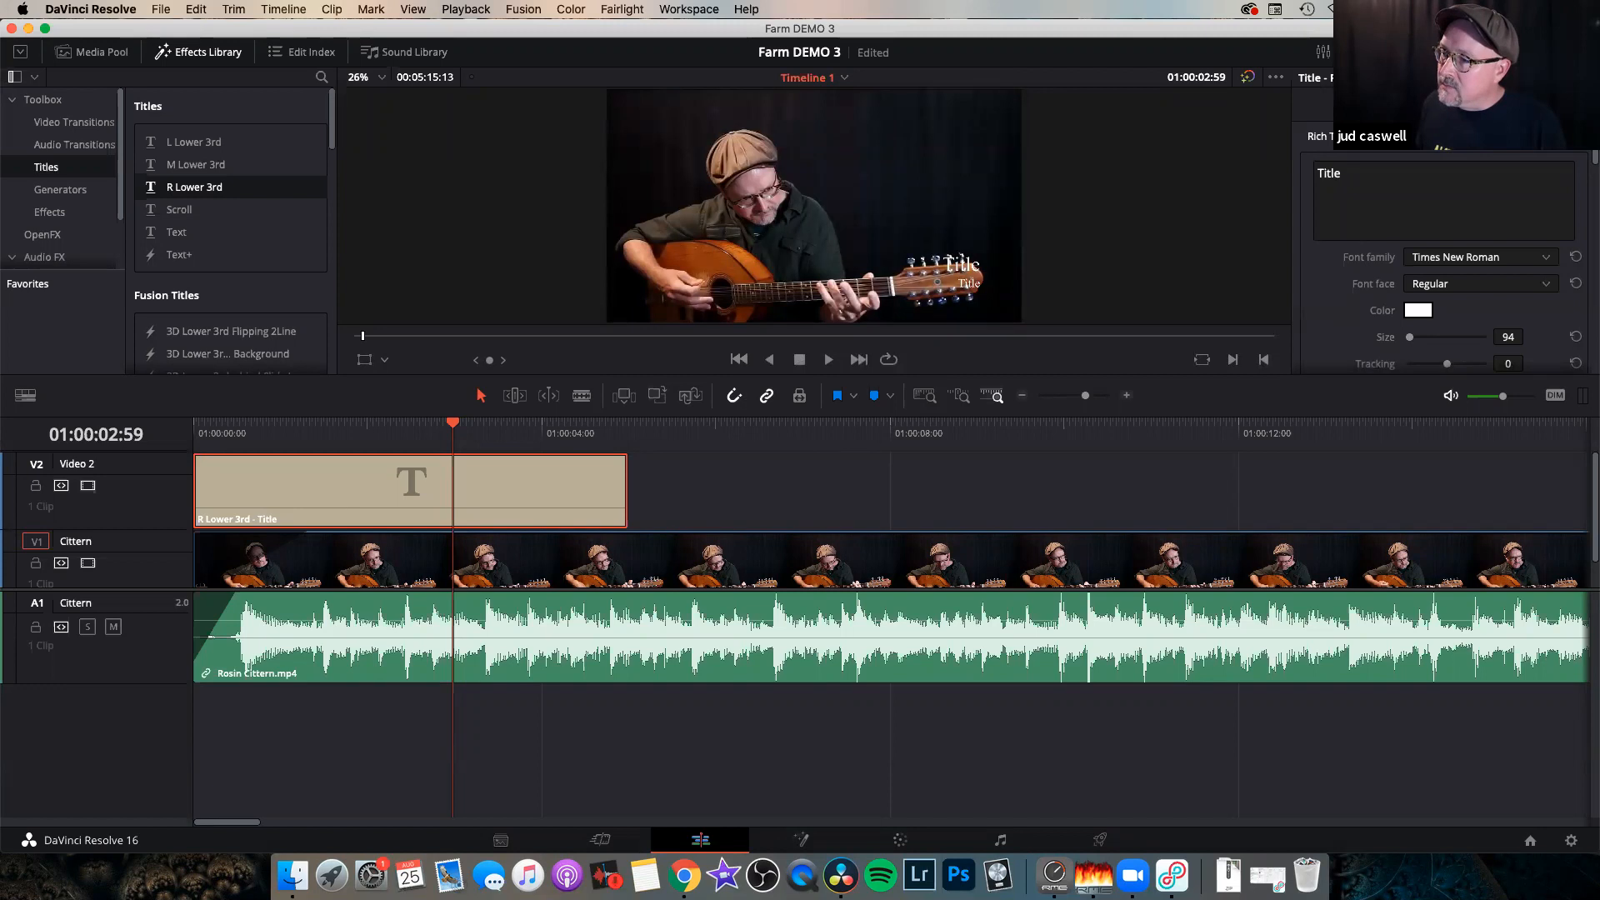
pyautogui.click(1578, 52)
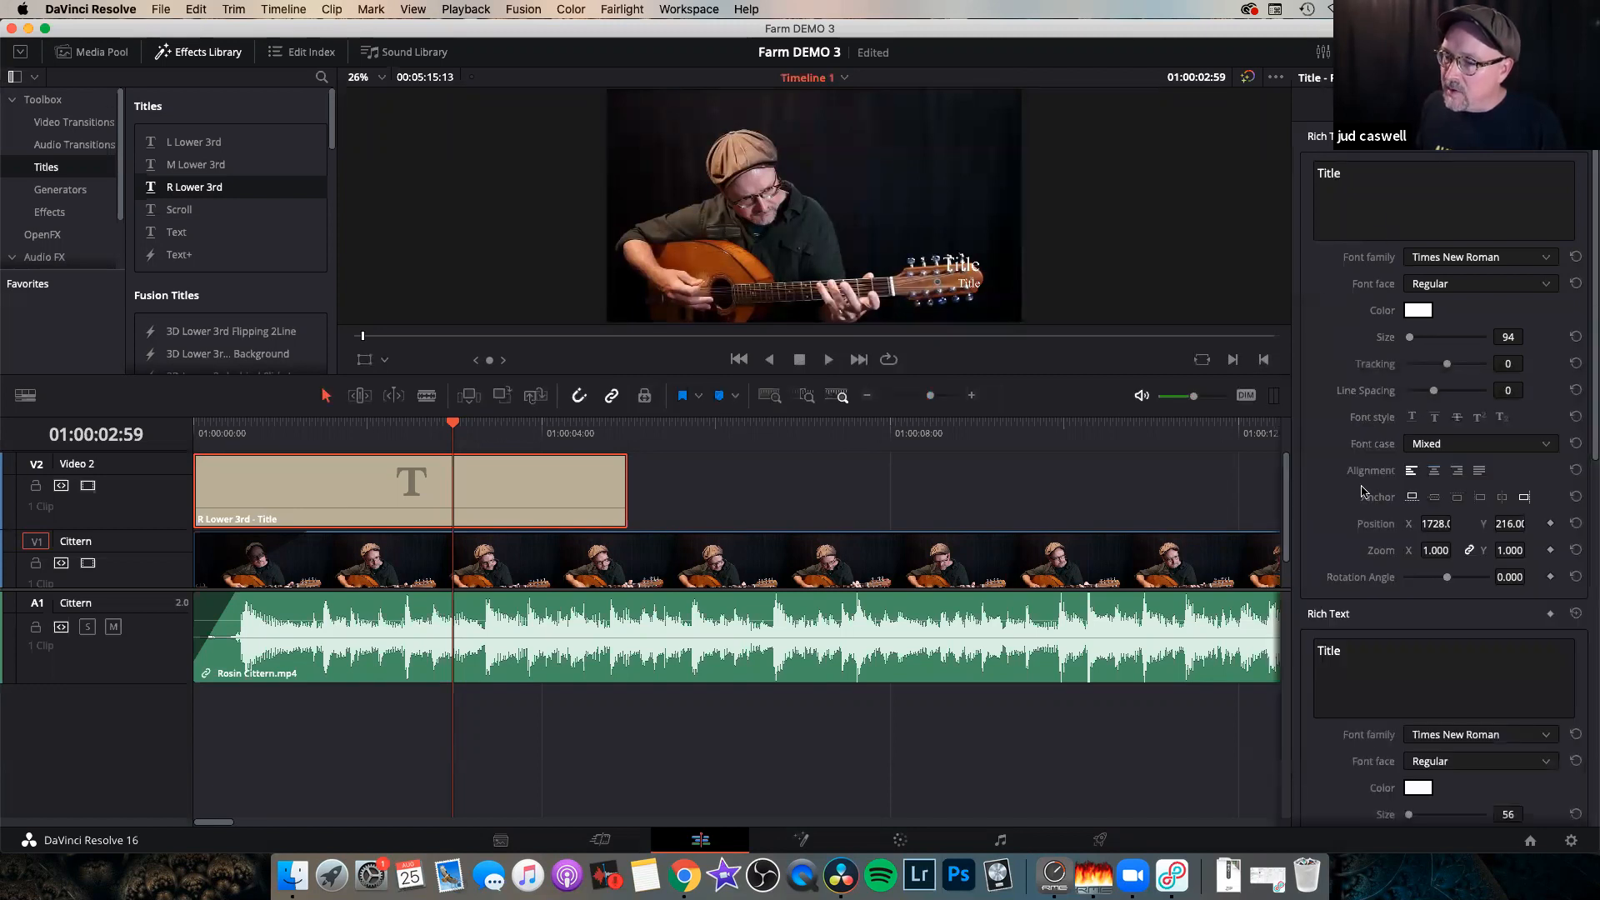
pyautogui.doubleClick(1343, 175)
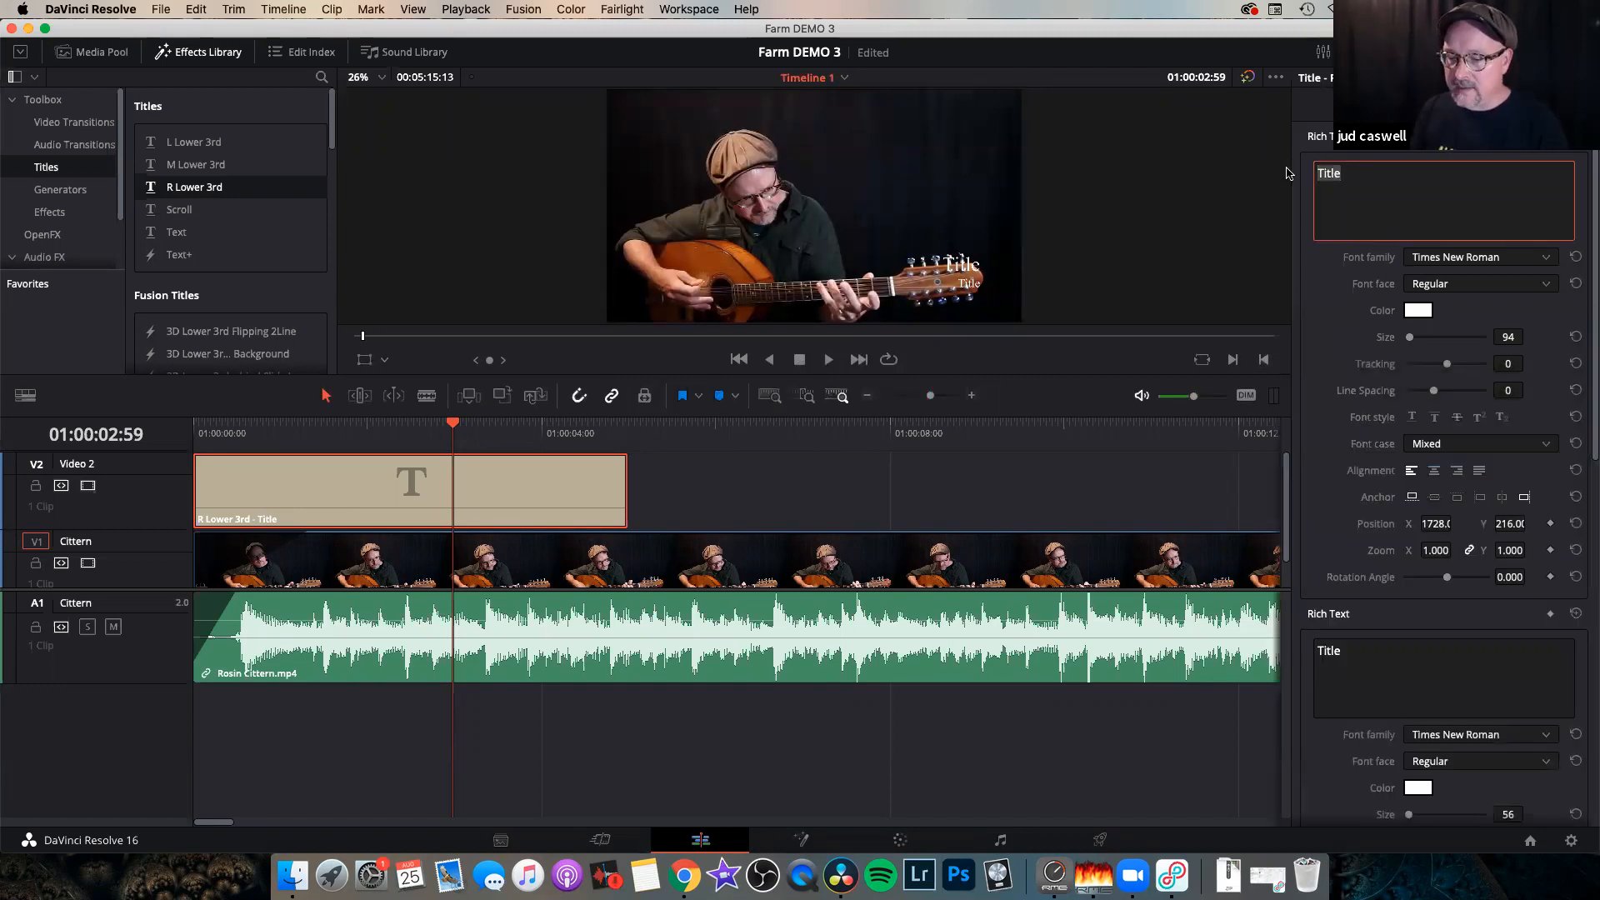
pyautogui.write('Rosin the Bow')
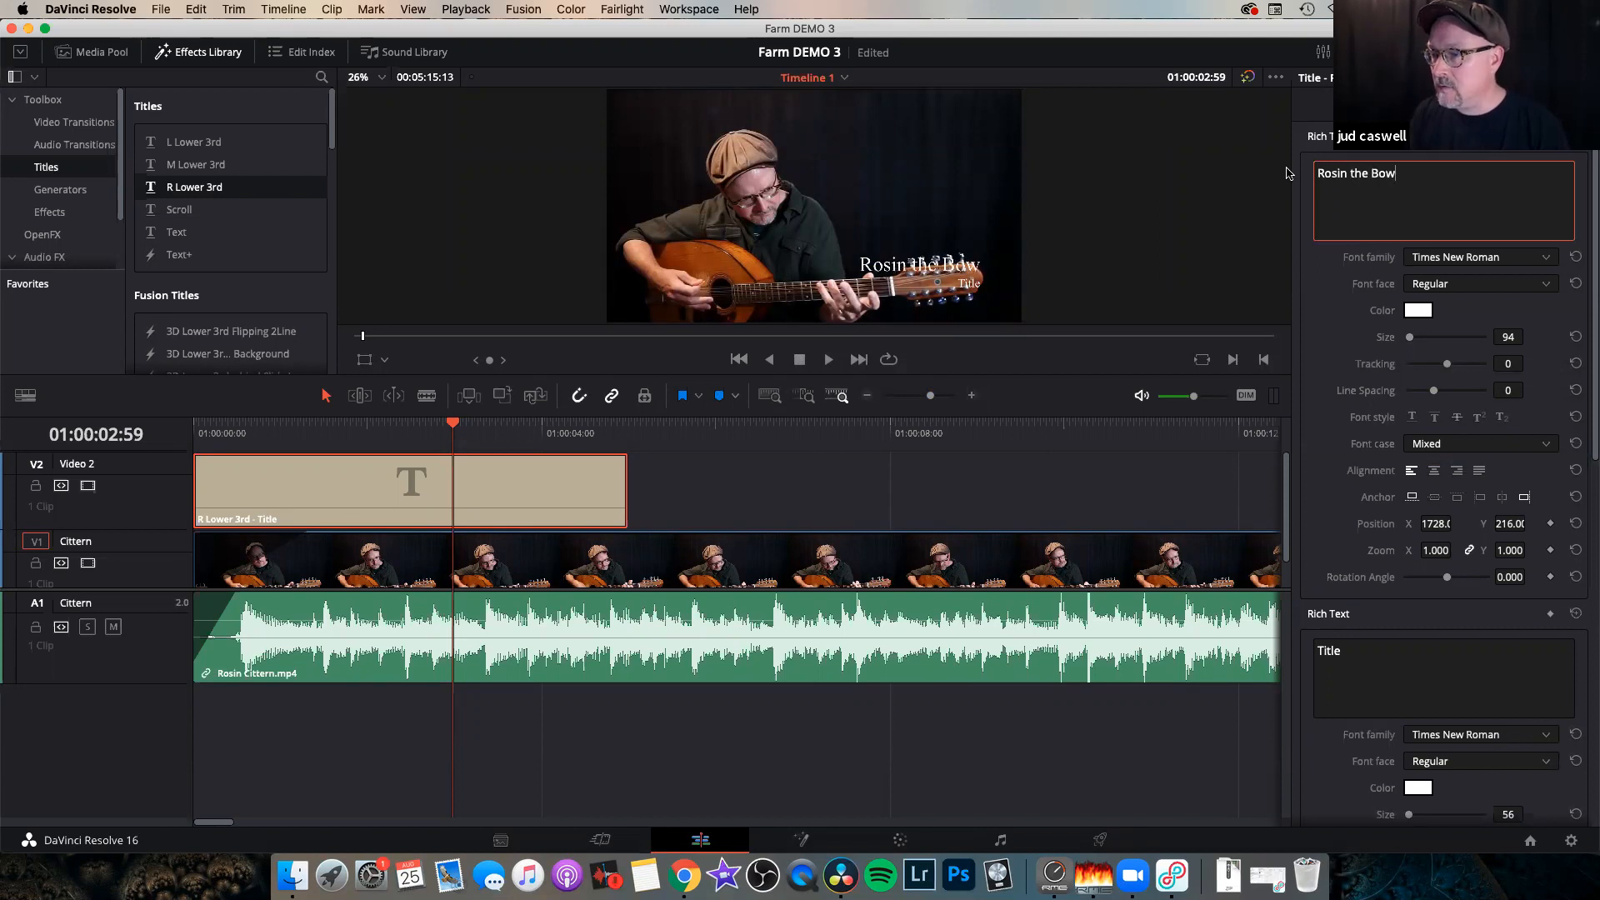
# Set the title's second line to "(trad.)".
pyautogui.click(1361, 656)
pyautogui.press('BackSpace')
pyautogui.press('BackSpace')
pyautogui.press('BackSpace')
pyautogui.write('(trad.)')
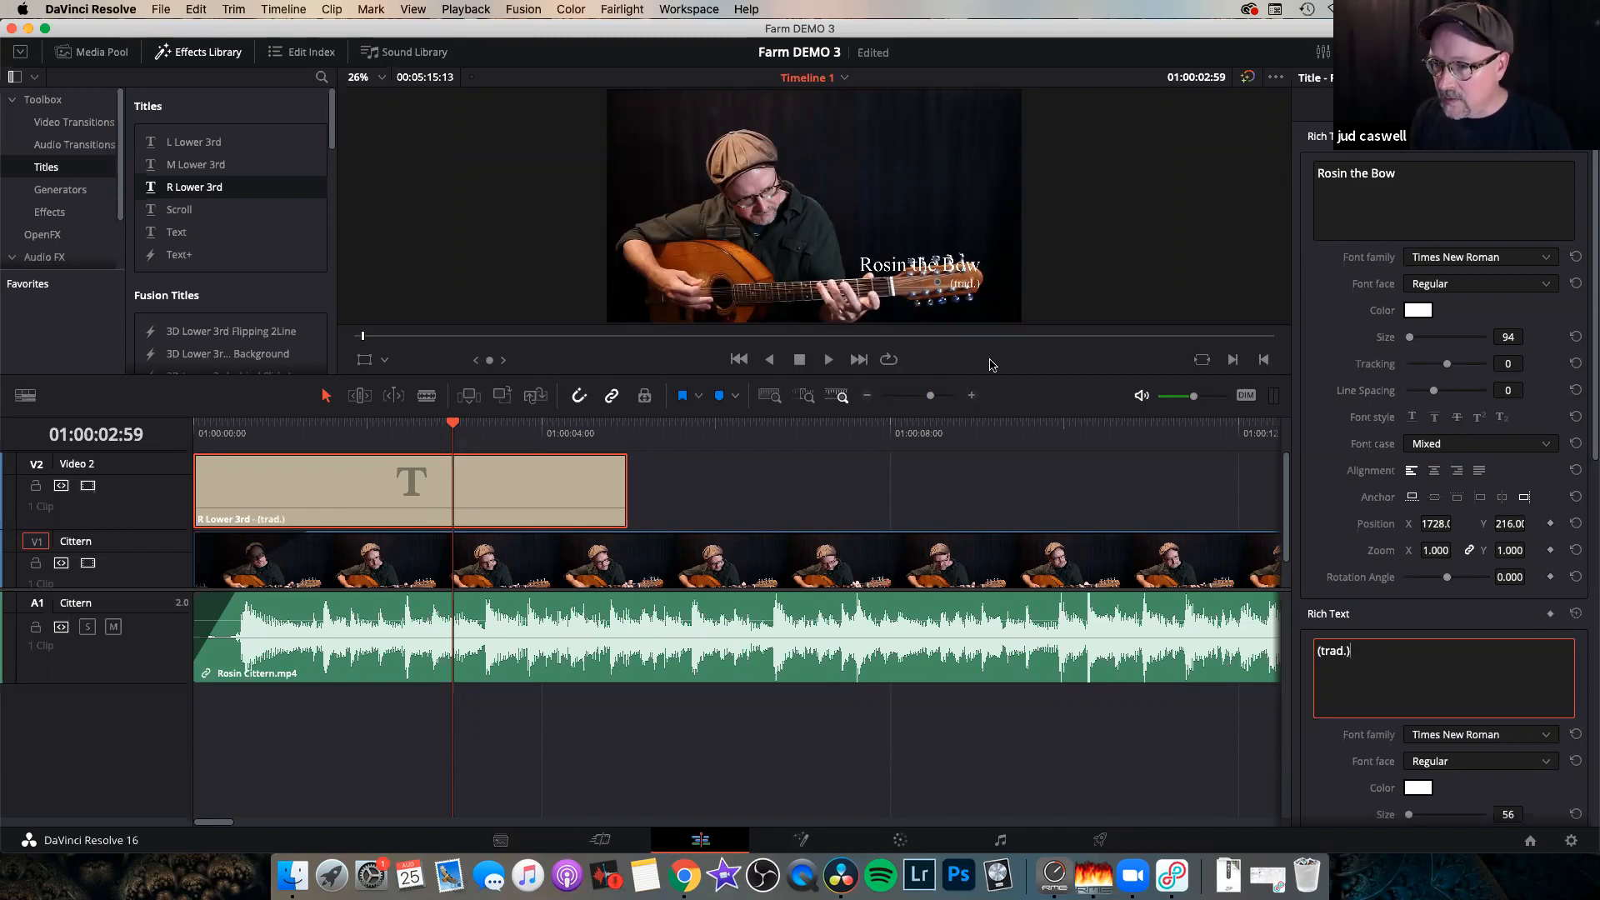
pyautogui.click(1153, 227)
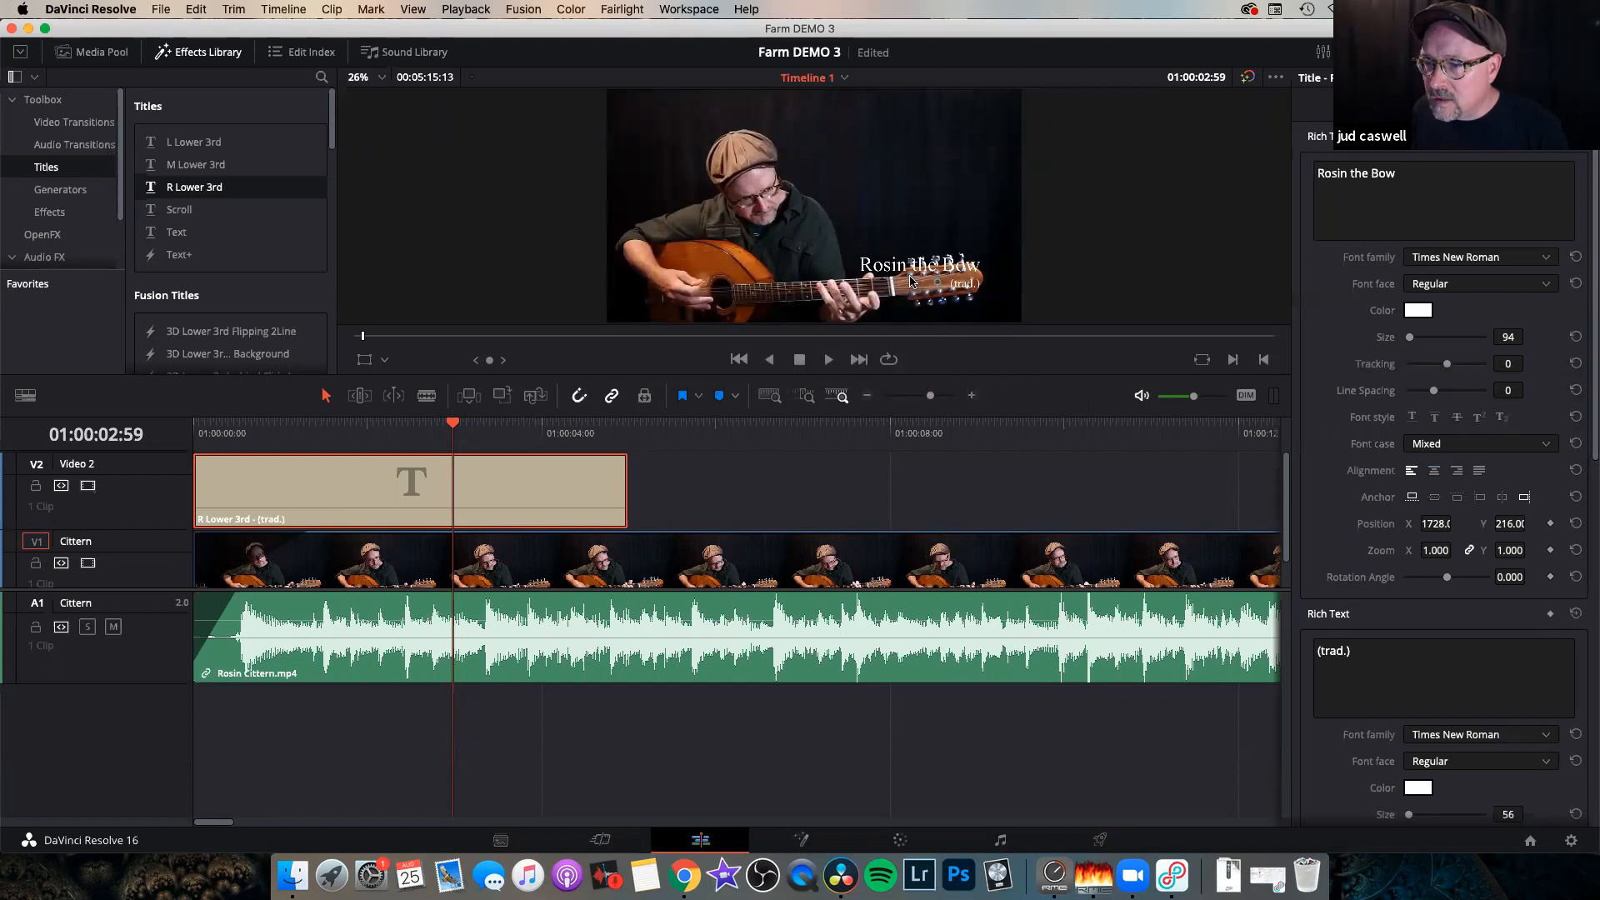
# Turn on the viewer's transform overlay and try moving the title to different places in the frame.
pyautogui.click(365, 359)
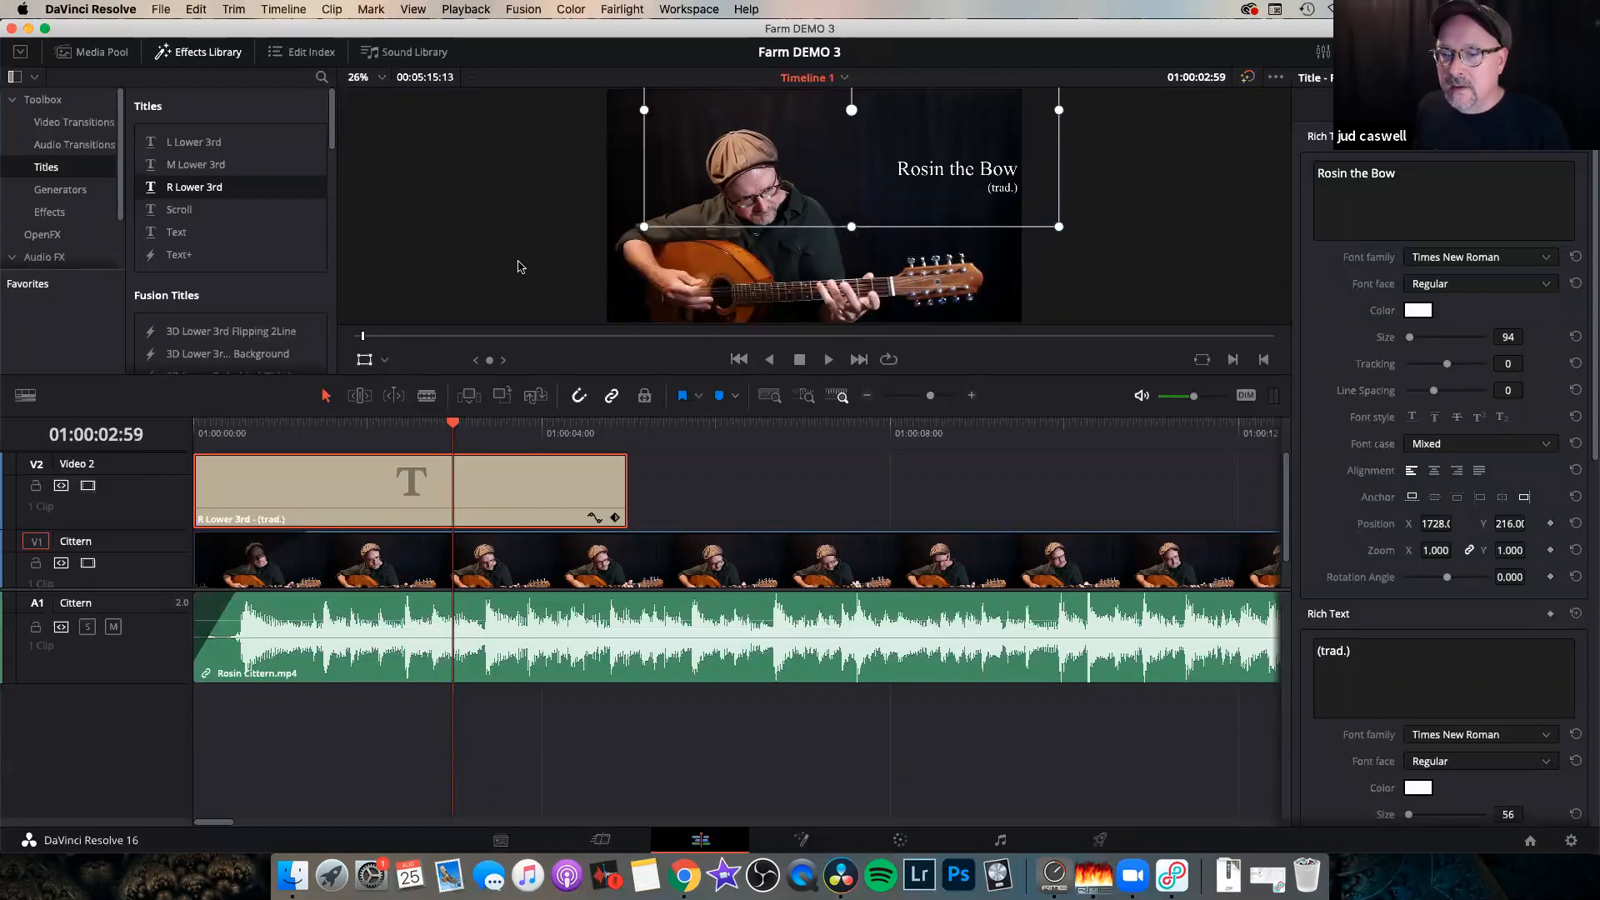
pyautogui.click(365, 363)
pyautogui.click(365, 360)
pyautogui.moveTo(979, 179); pyautogui.dragTo(931, 252)
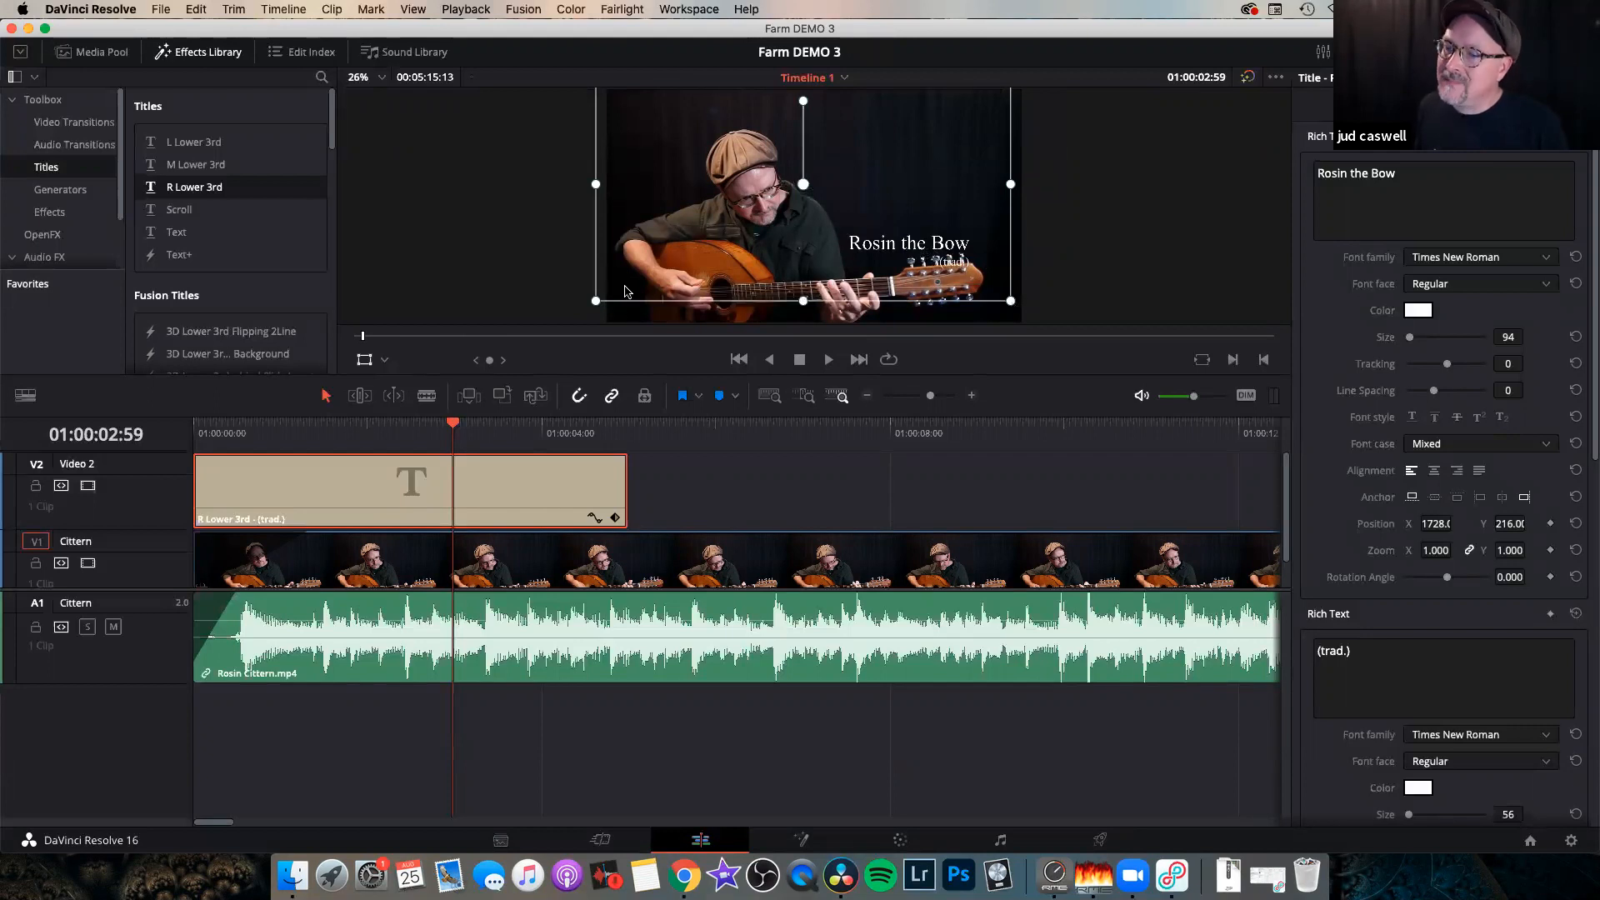
pyautogui.moveTo(822, 242); pyautogui.dragTo(842, 208)
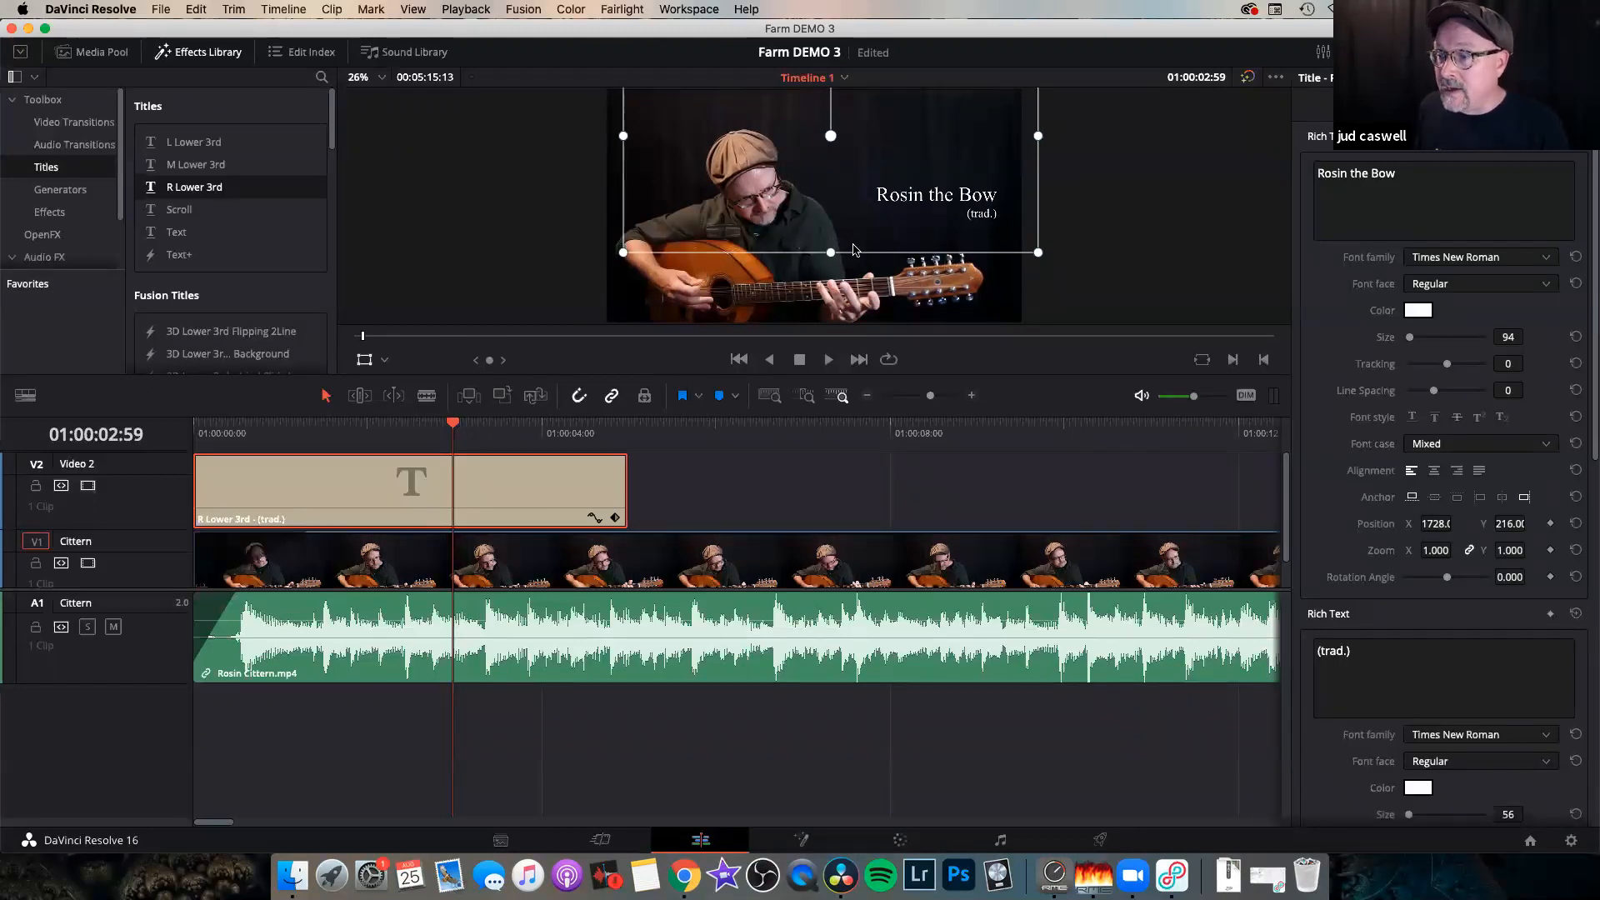
pyautogui.moveTo(818, 233); pyautogui.dragTo(809, 283)
# Undo the title's moves in the frame and the last edit of its second line.
pyautogui.press('super+z')
pyautogui.press('super+z')
pyautogui.press('super+z')
pyautogui.press('super+z')
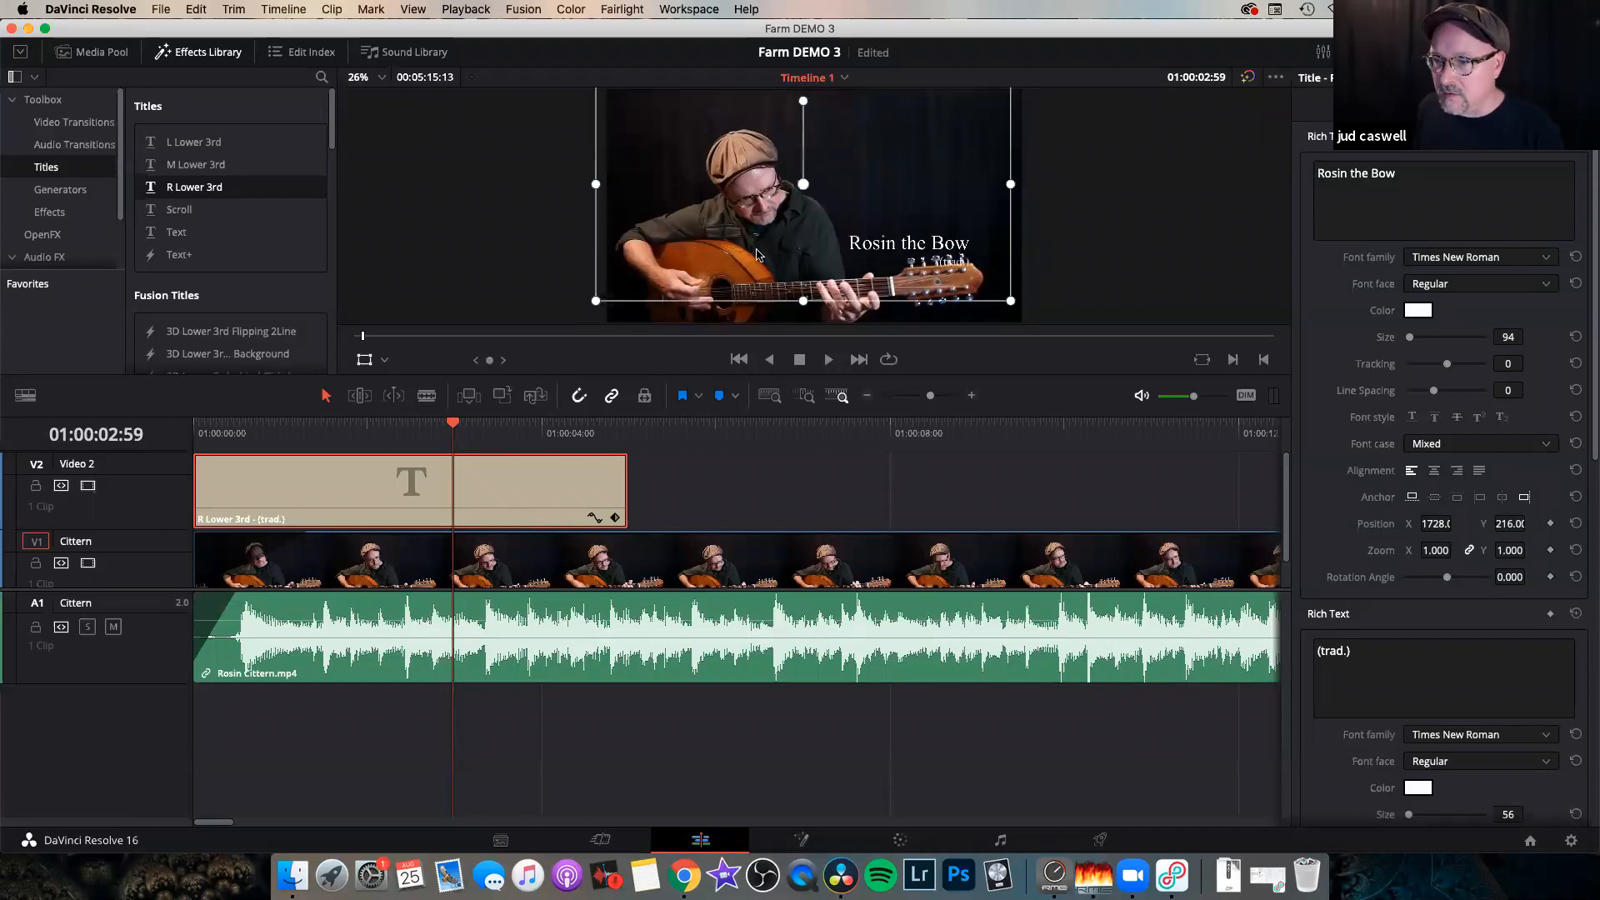
pyautogui.press('super+z')
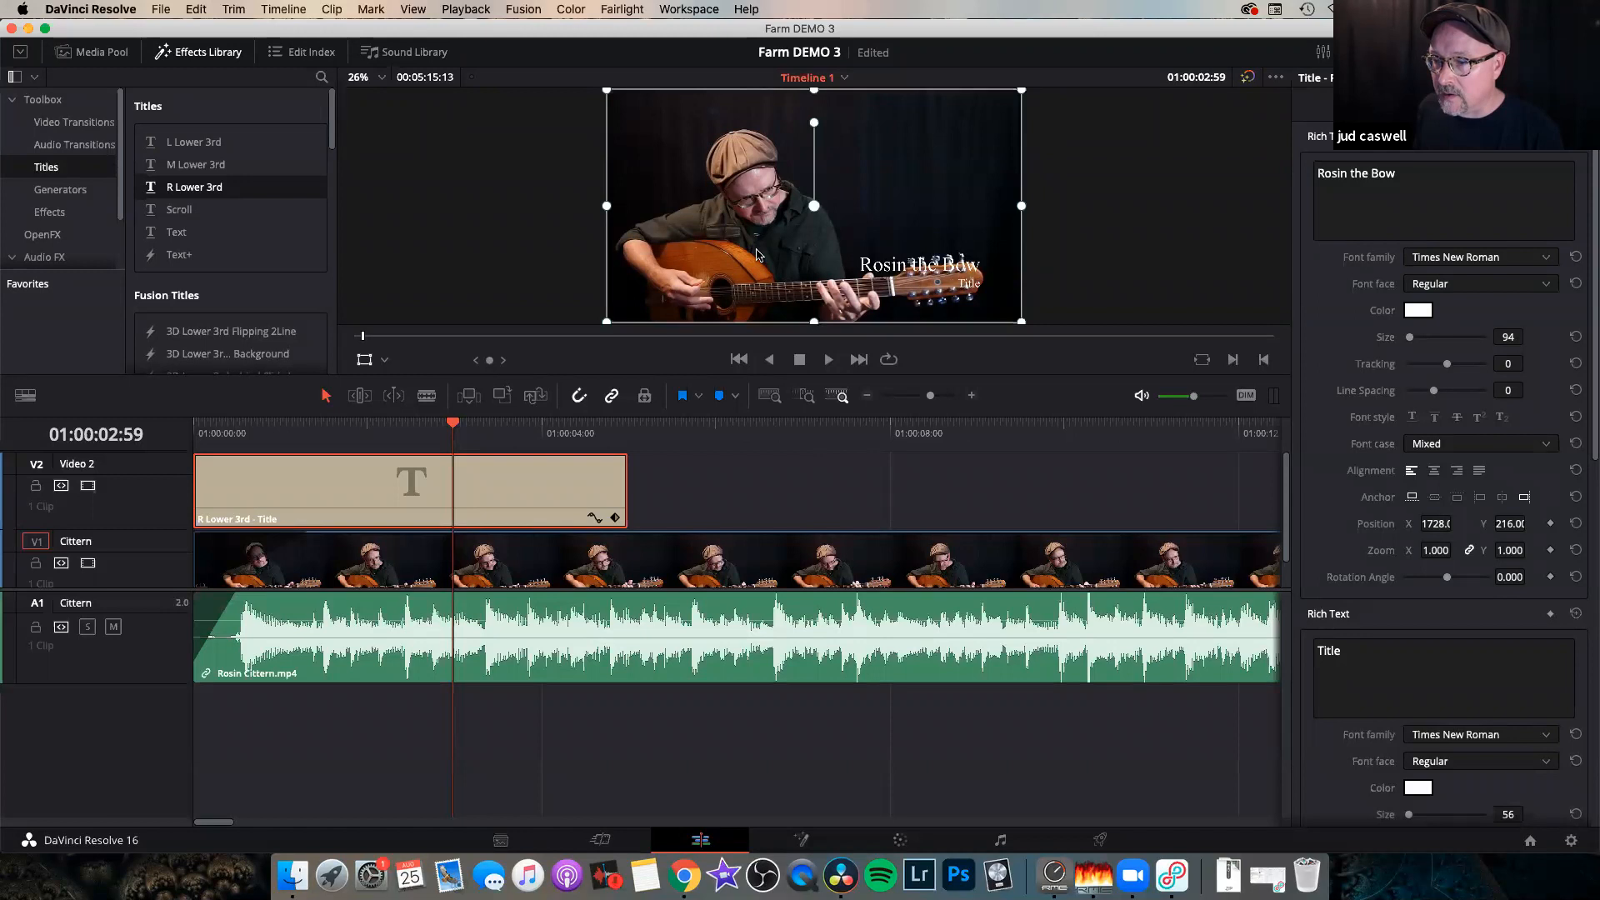
# Re-enter "(trad.)" as the title's second line.
pyautogui.doubleClick(1352, 661)
pyautogui.write('(trad.')
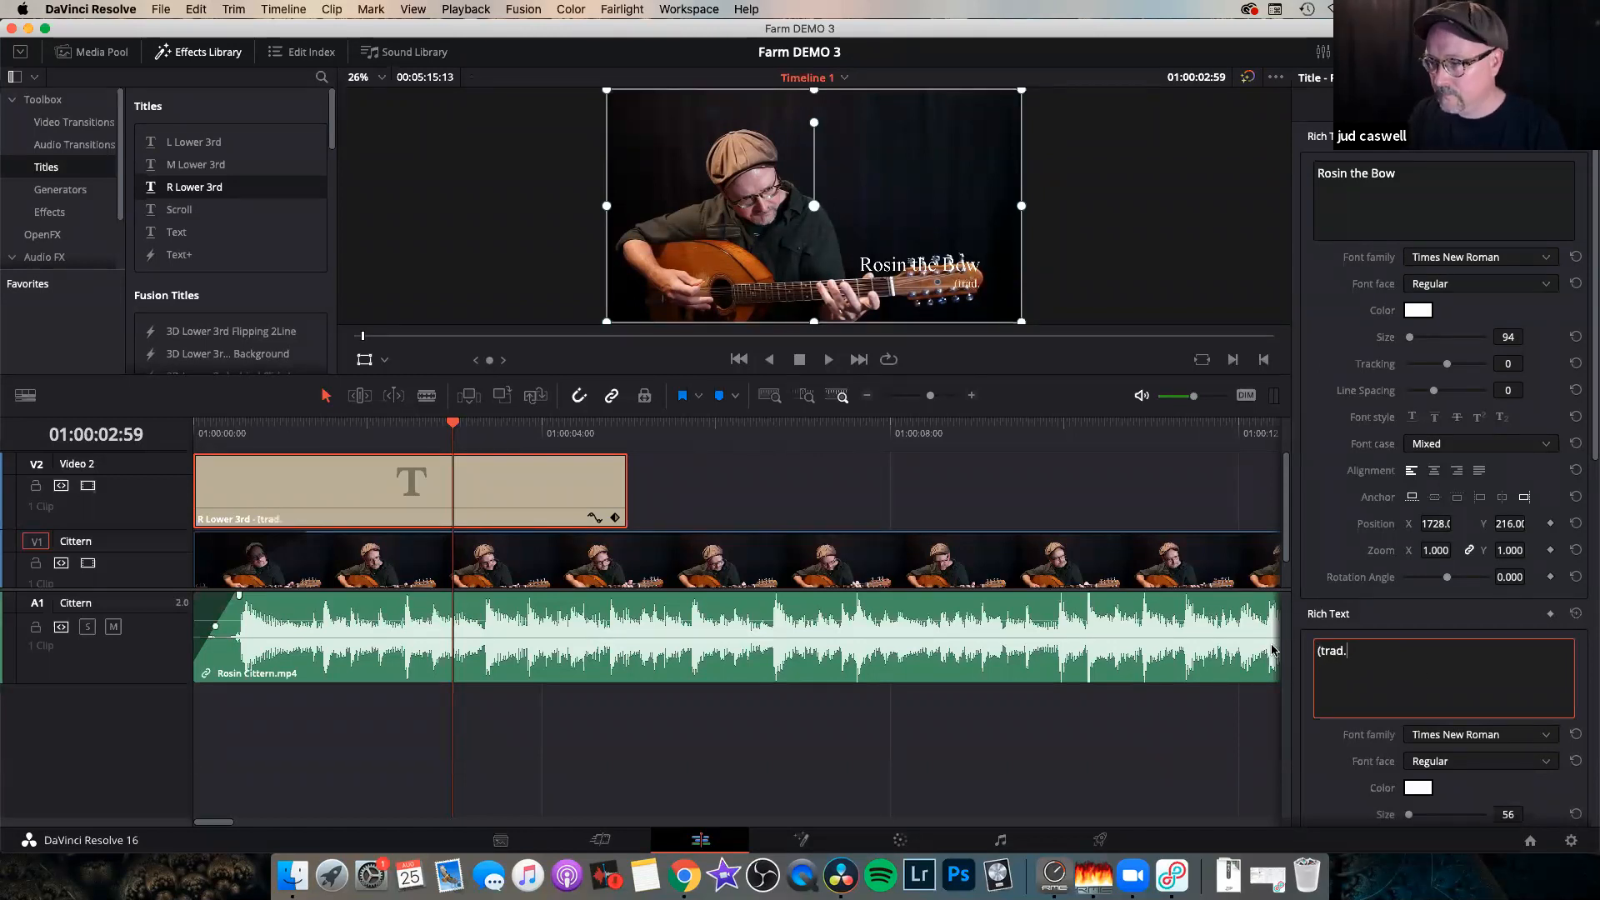
pyautogui.click(1307, 502)
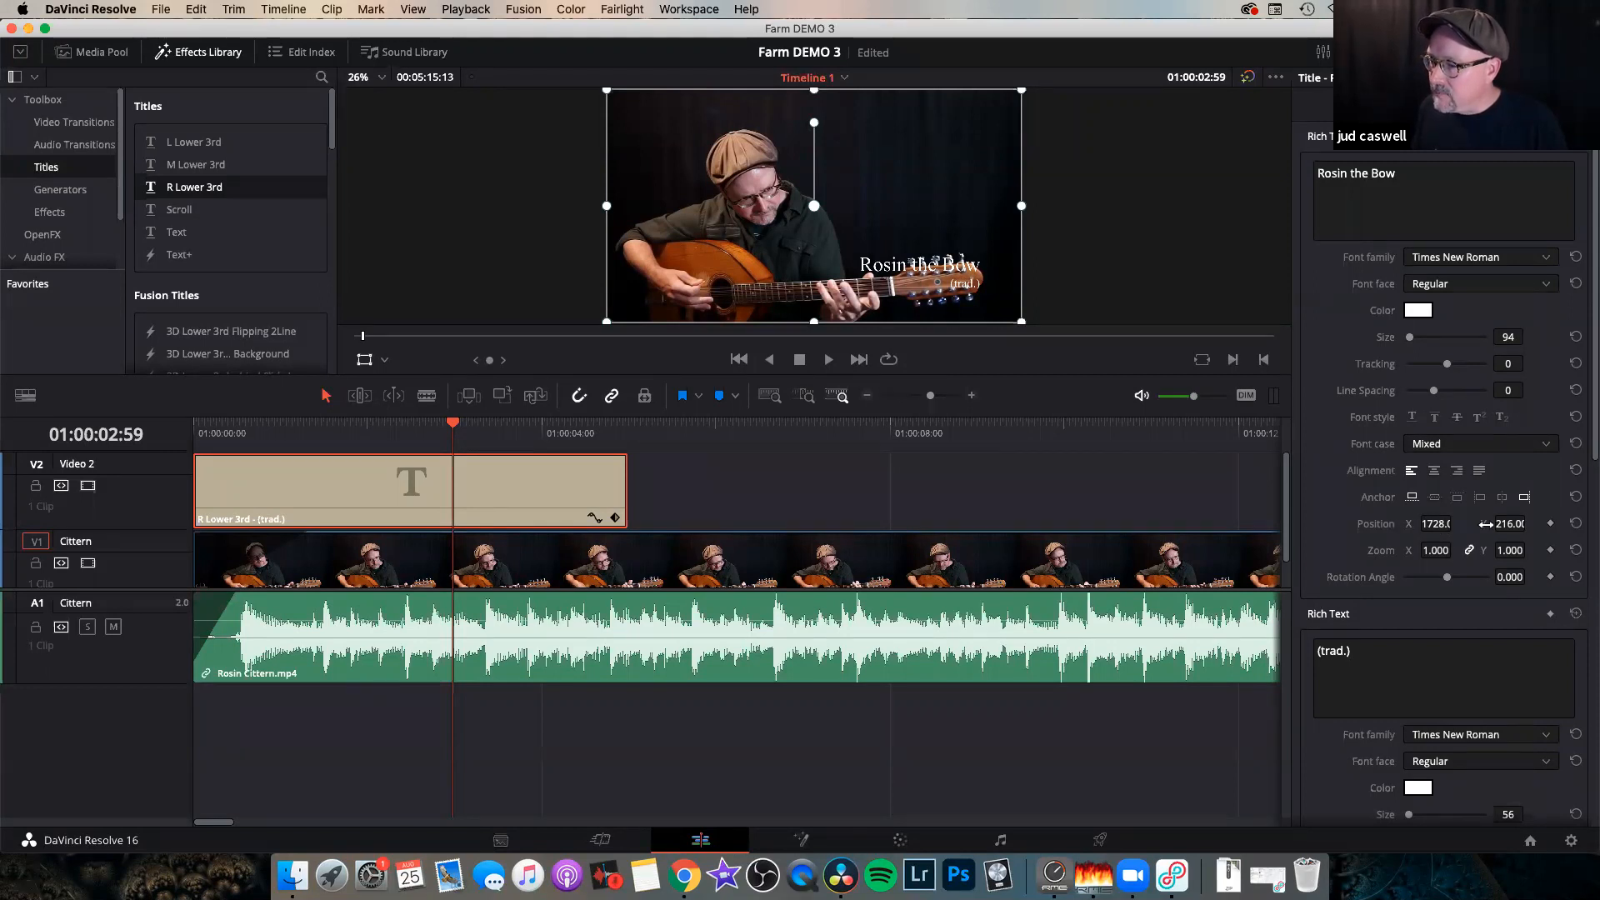
# Move the title's "Rosin the Bow" line to the frame's upper right at about X 1879, Y 928.
pyautogui.moveTo(1432, 524); pyautogui.dragTo(1434, 529)
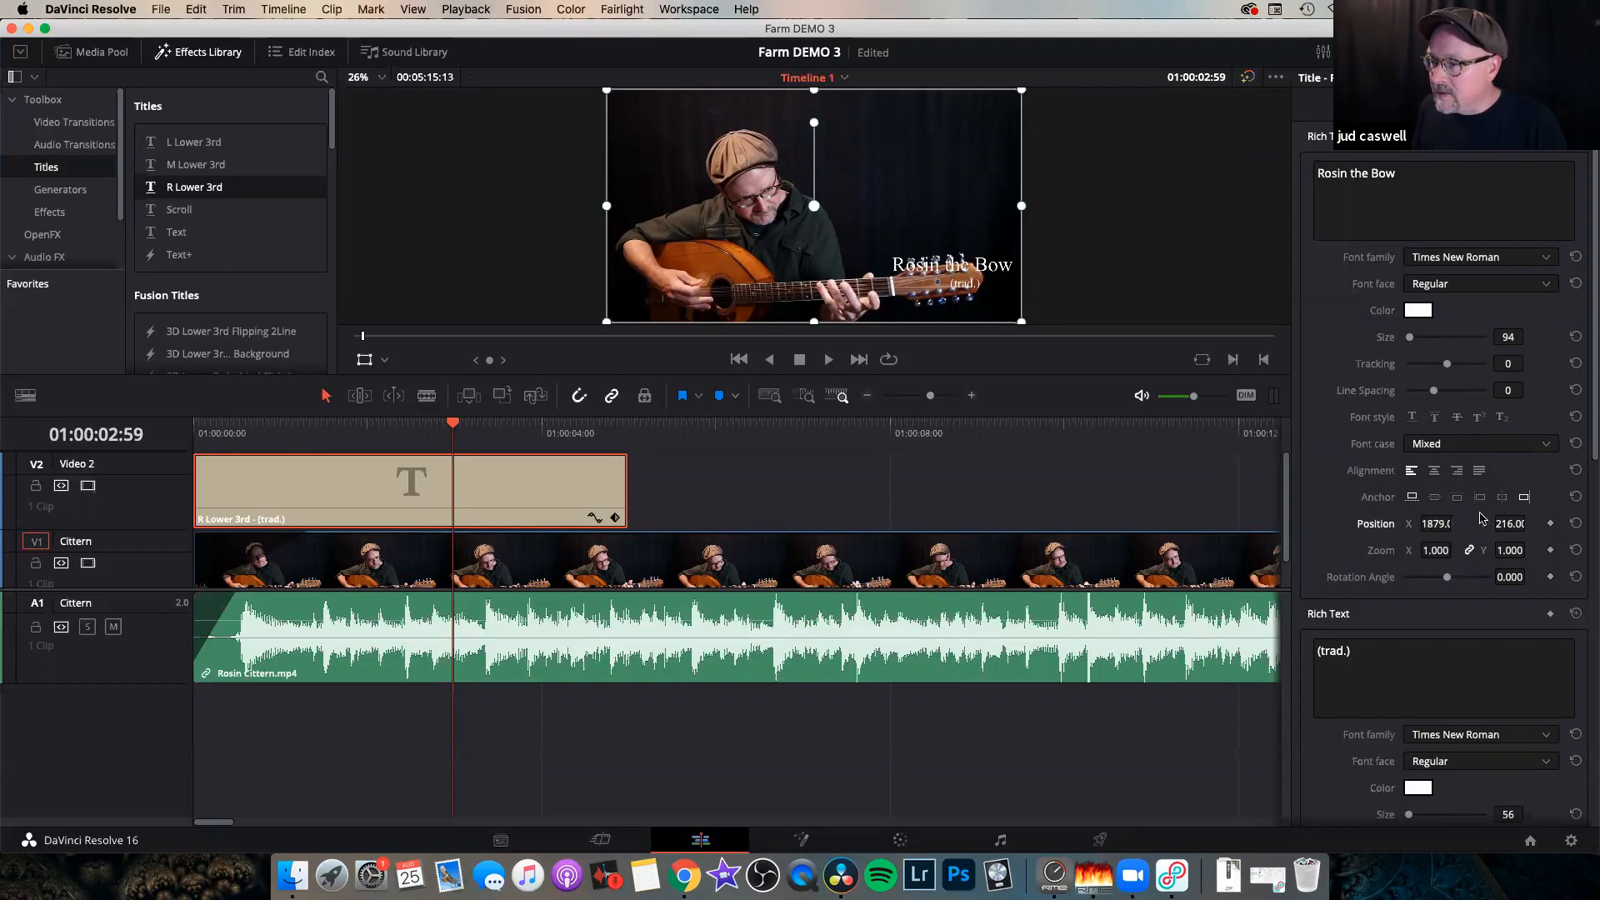
pyautogui.moveTo(1530, 524); pyautogui.dragTo(1530, 524)
pyautogui.scroll(-3, 1348, 538)
pyautogui.scroll(3, 1327, 260)
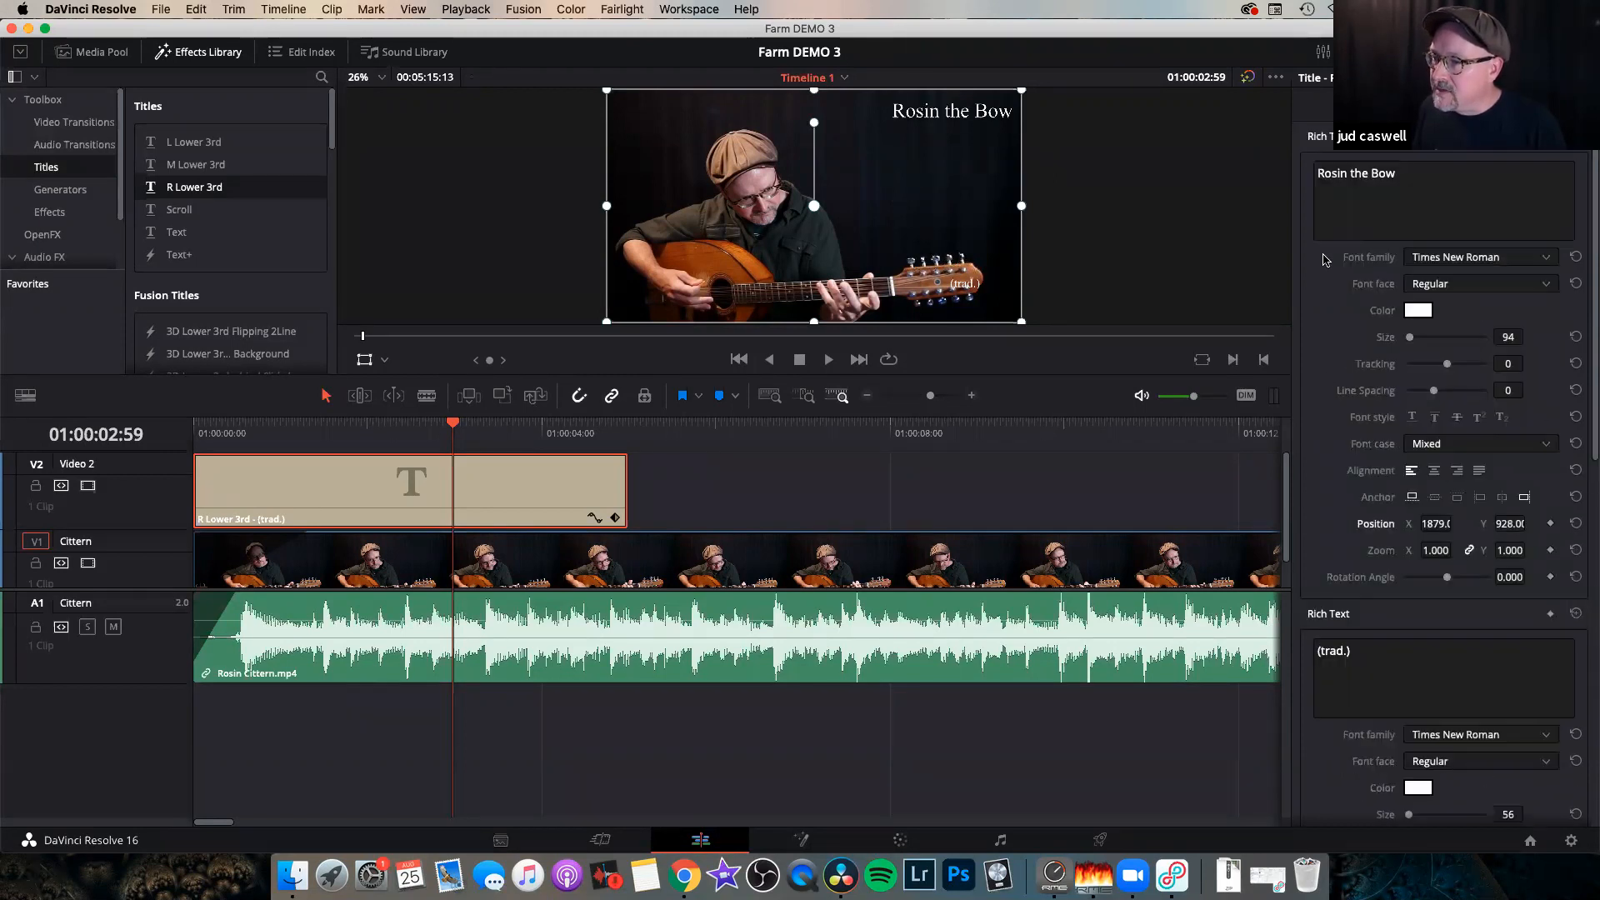
# Change the "Rosin the Bow" line's font to Avenir and its font case to Small Caps.
pyautogui.click(1452, 258)
pyautogui.write('av')
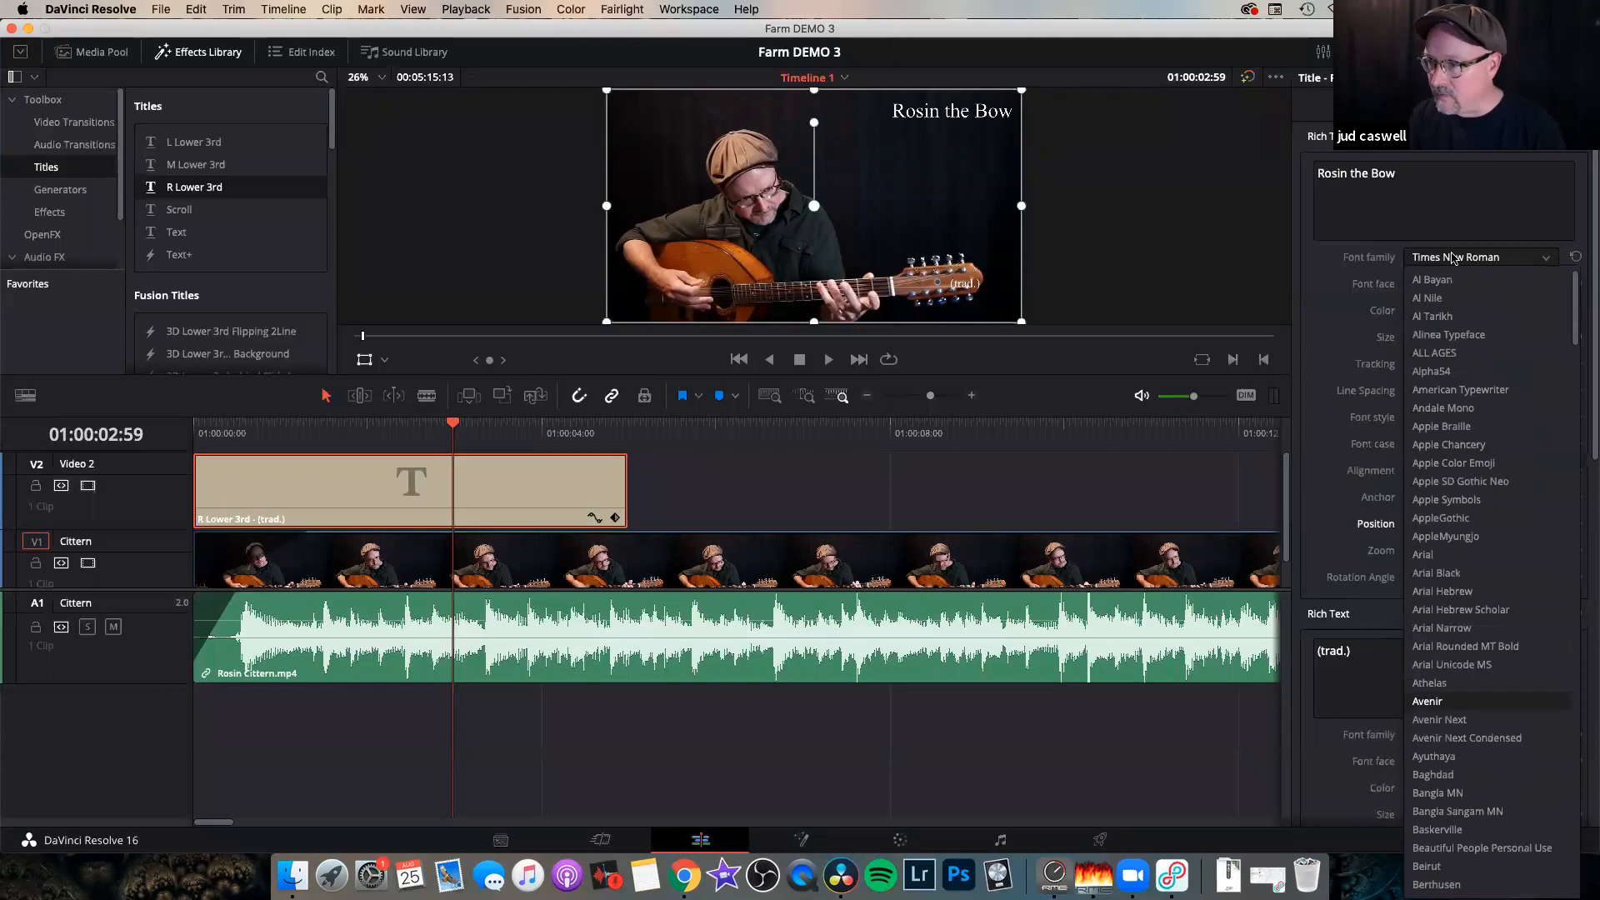
pyautogui.press('Return')
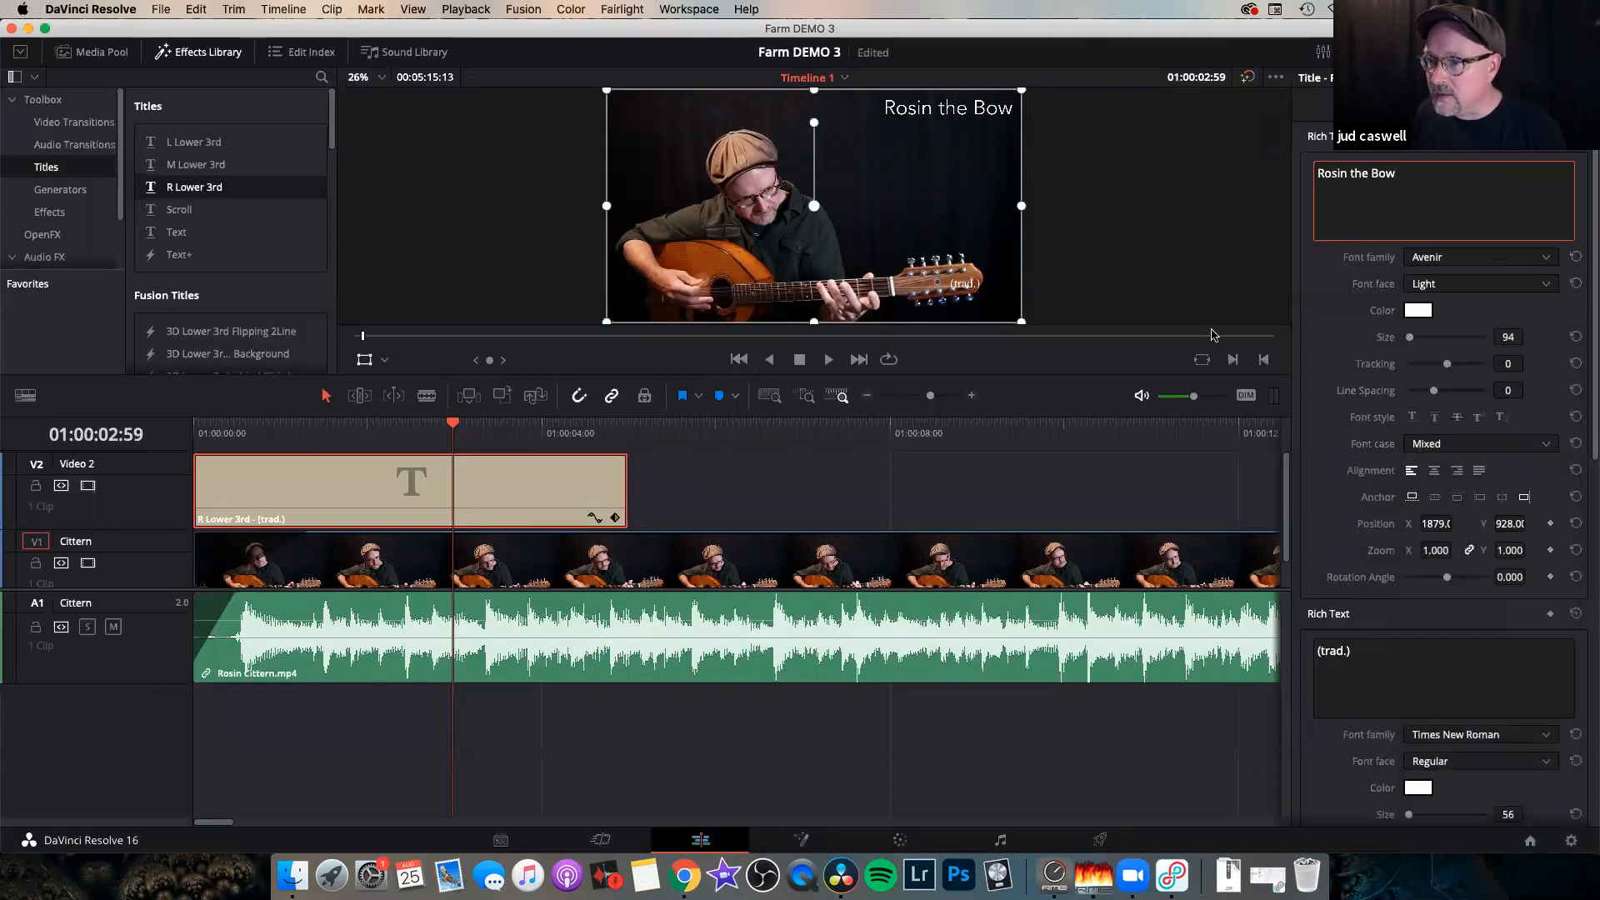
pyautogui.click(1437, 447)
pyautogui.click(1438, 521)
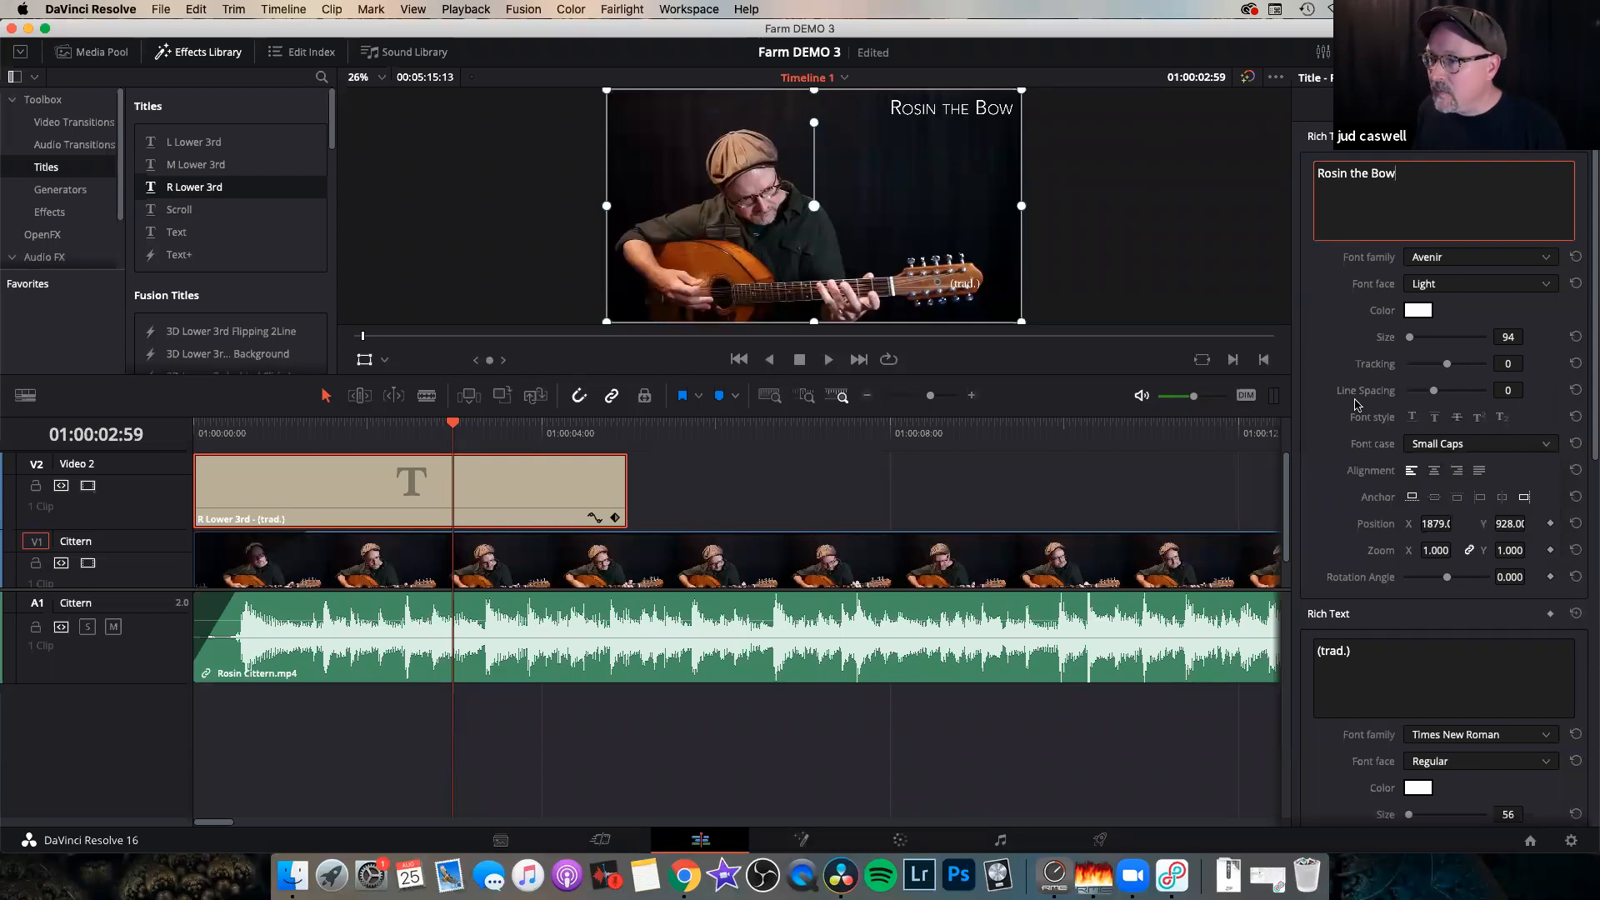
# Format the "(trad.)" line in Avenir at size 89 and position it under the first line at about X 1816, Y 954.
pyautogui.scroll(-3, 1329, 357)
pyautogui.scroll(-1, 1329, 358)
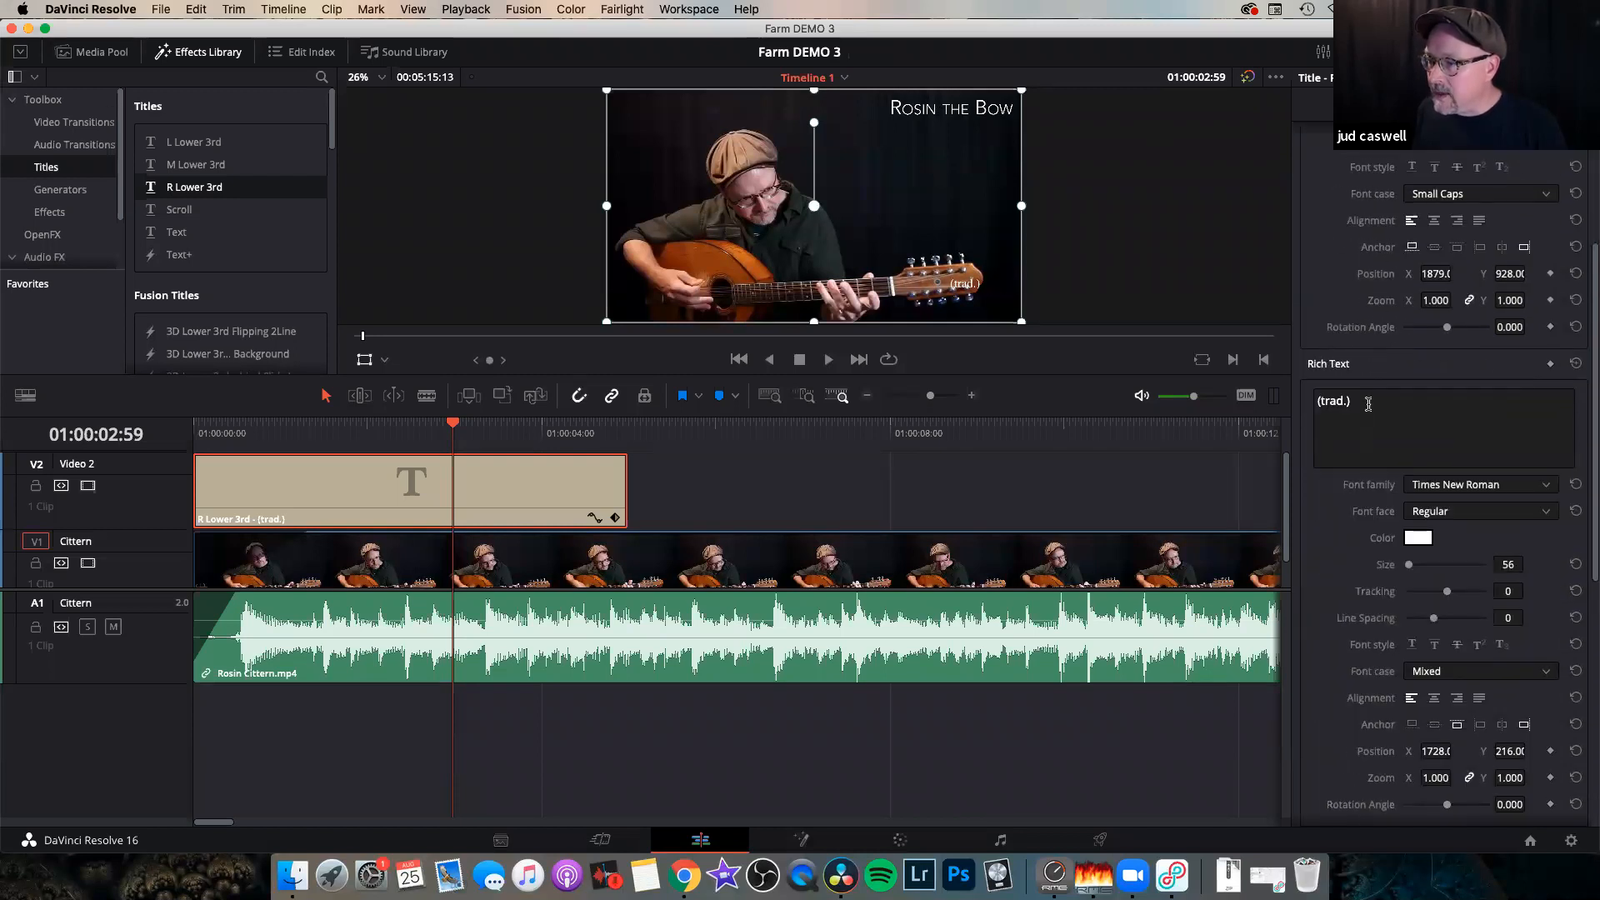
pyautogui.click(1427, 488)
pyautogui.write('av')
pyautogui.press('Return')
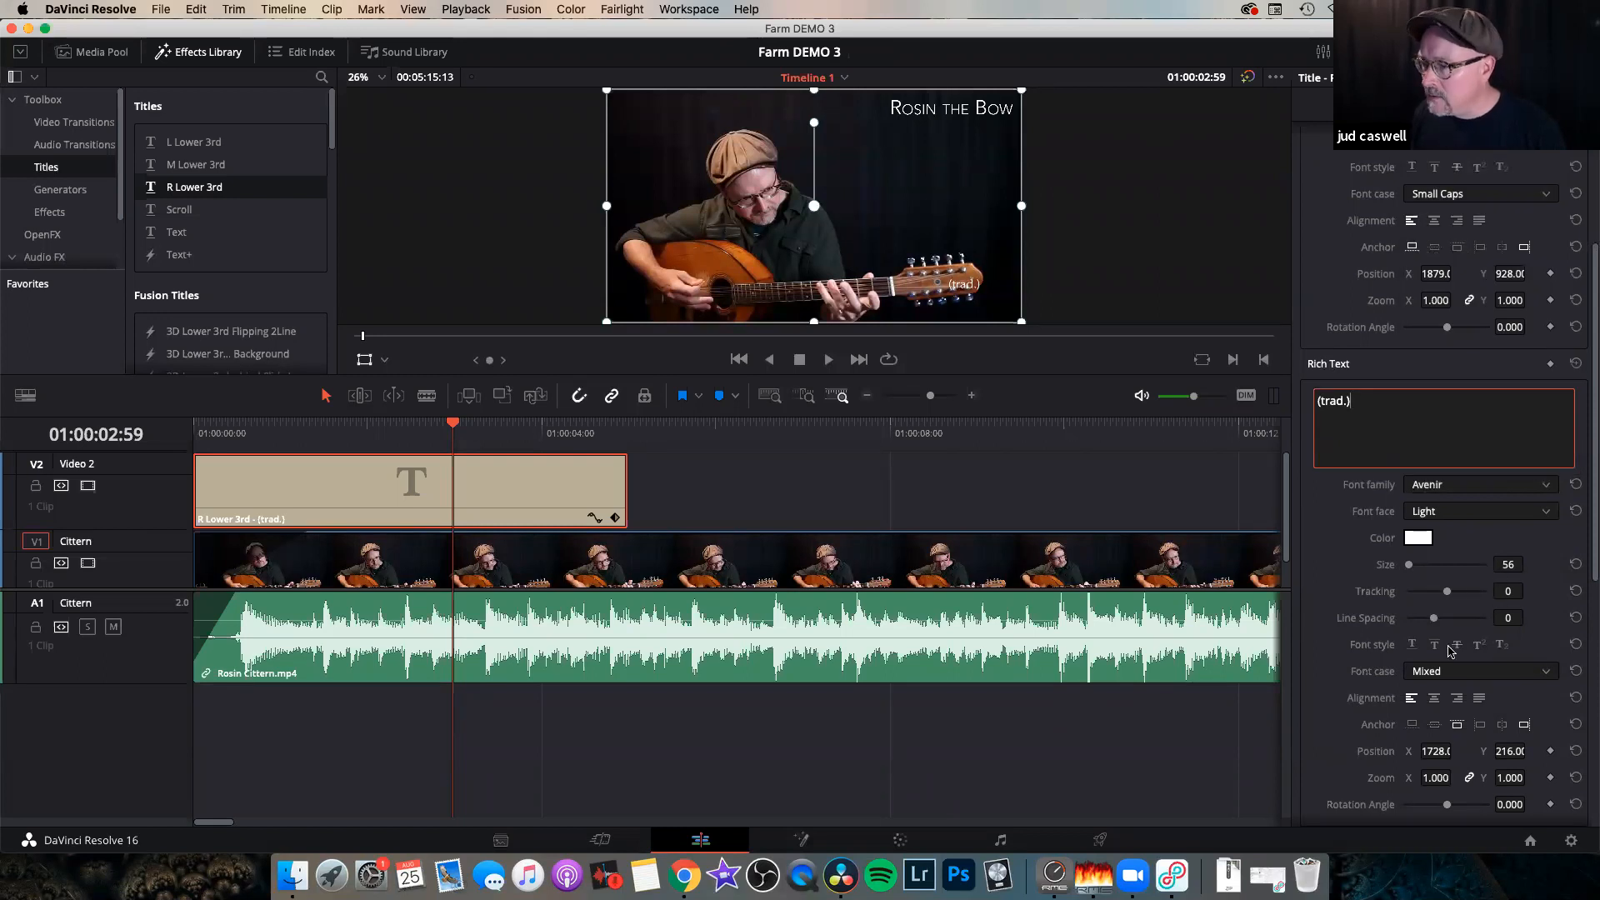
pyautogui.moveTo(1526, 755)
pyautogui.mouseDown()
pyautogui.moveTo(1436, 753)
pyautogui.moveTo(1529, 751)
pyautogui.mouseUp()
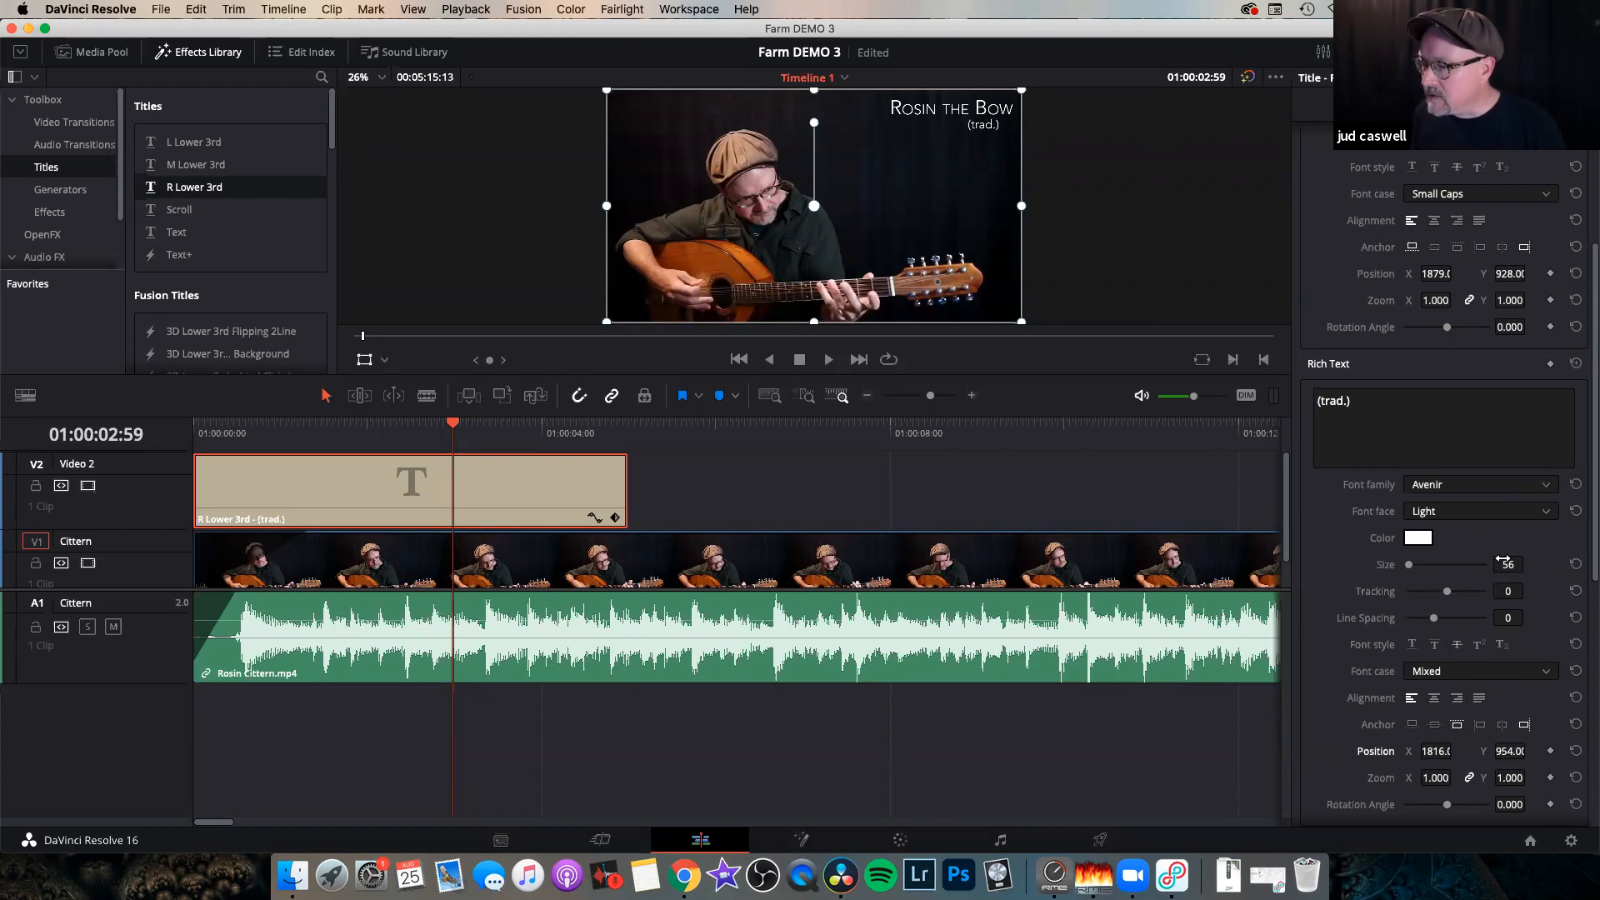
pyautogui.moveTo(1509, 565); pyautogui.dragTo(1522, 564)
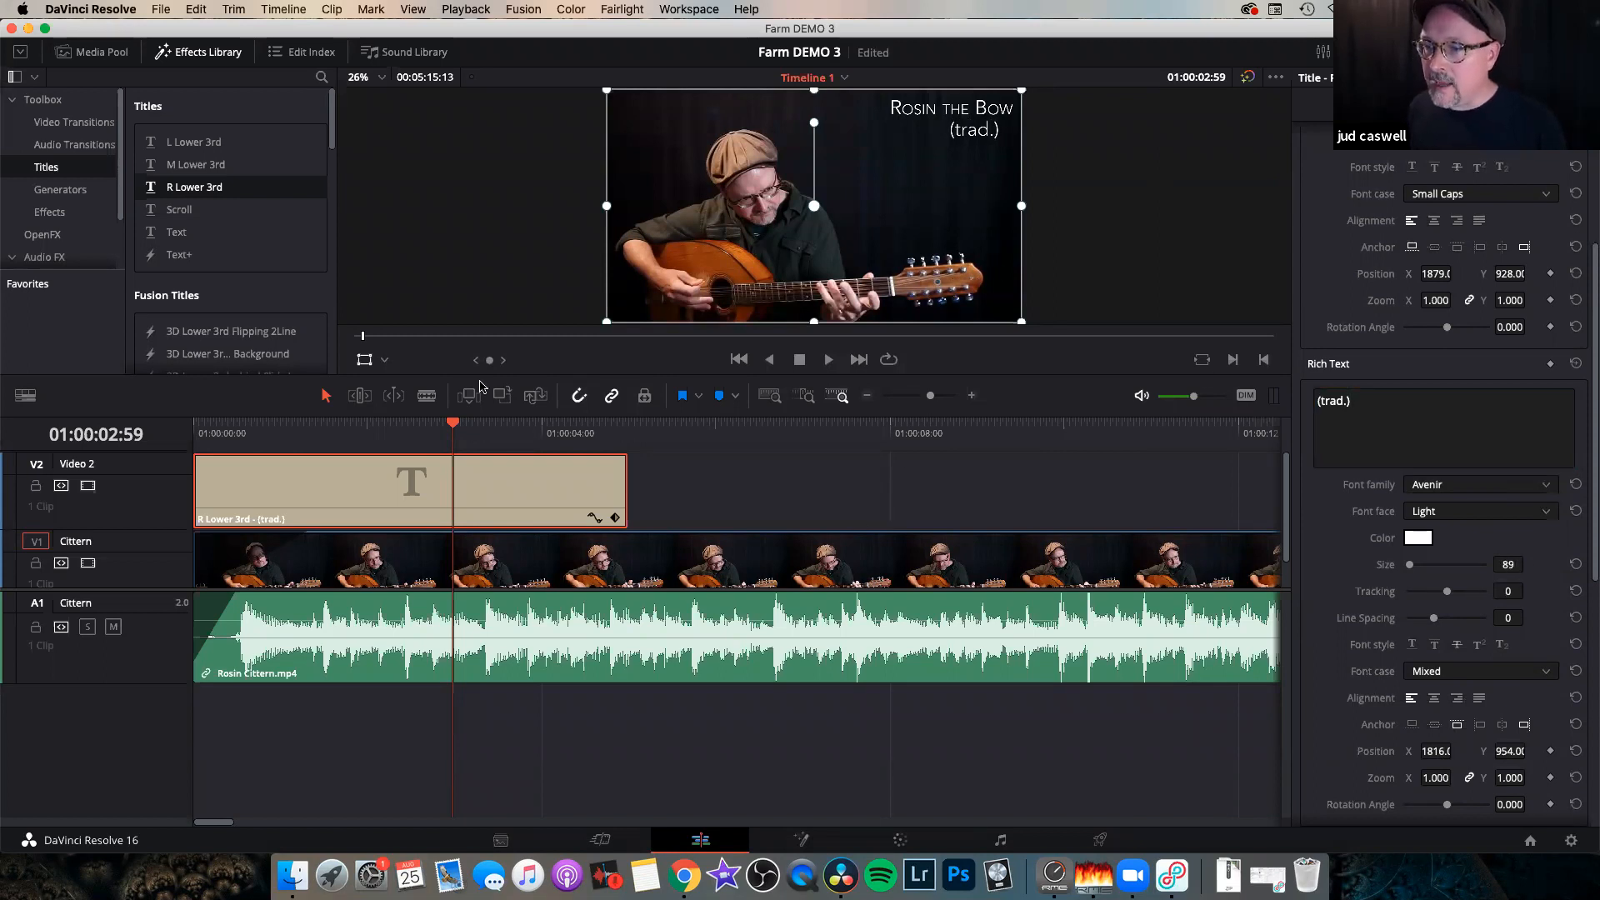
# Add a fade-in of about one second to the title clip and play the opening from the start.
pyautogui.press('Home')
pyautogui.press('space')
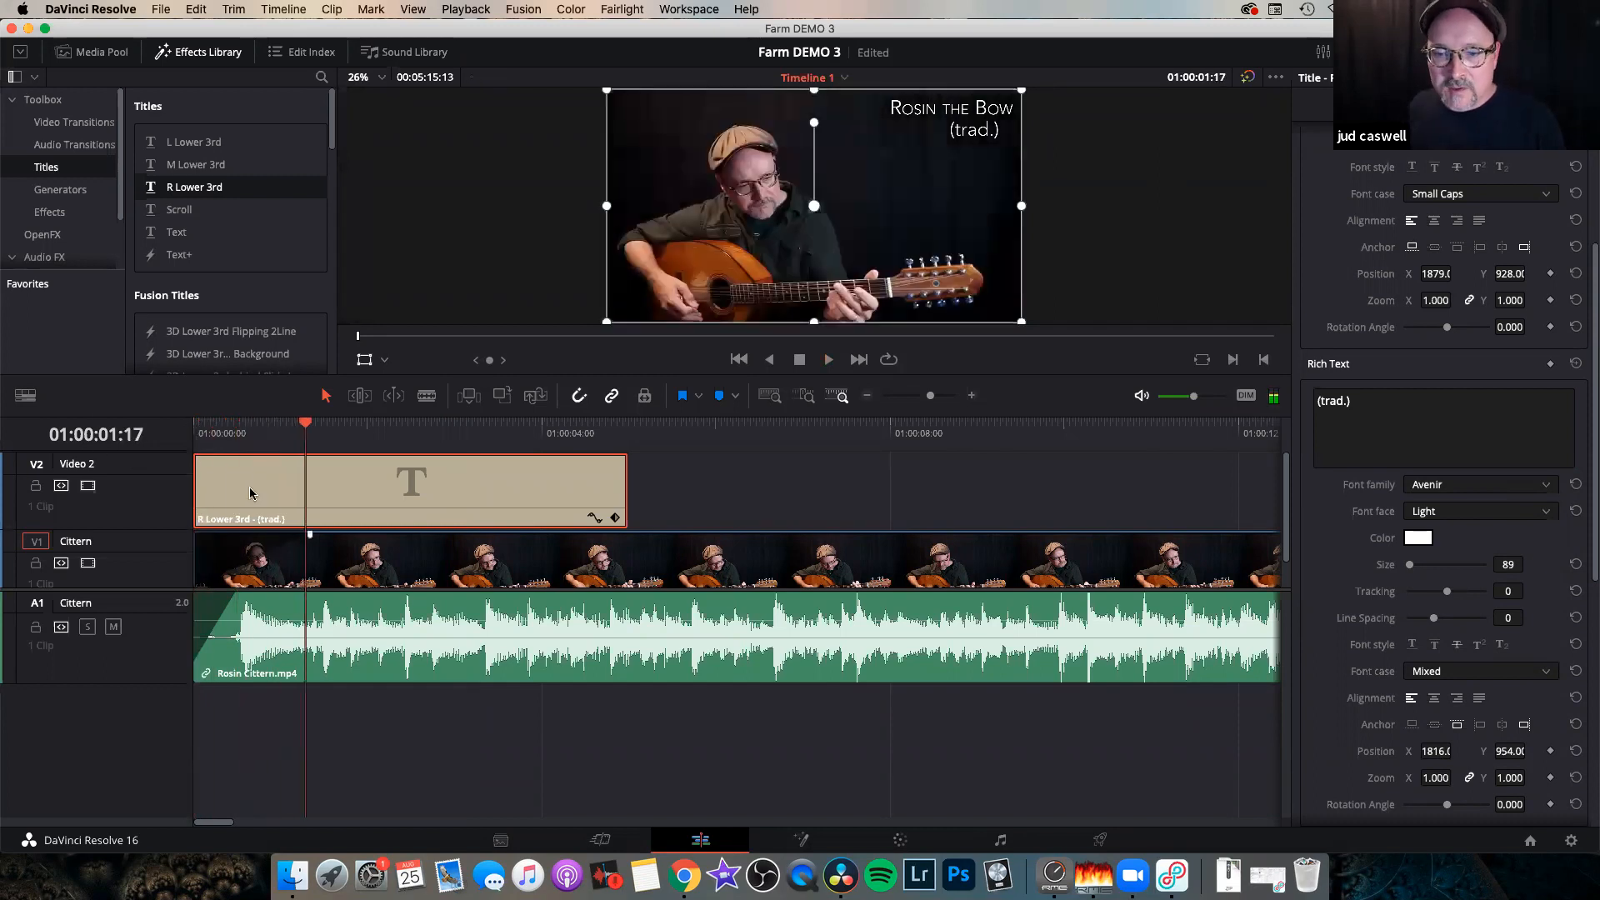
pyautogui.moveTo(236, 456); pyautogui.dragTo(287, 458)
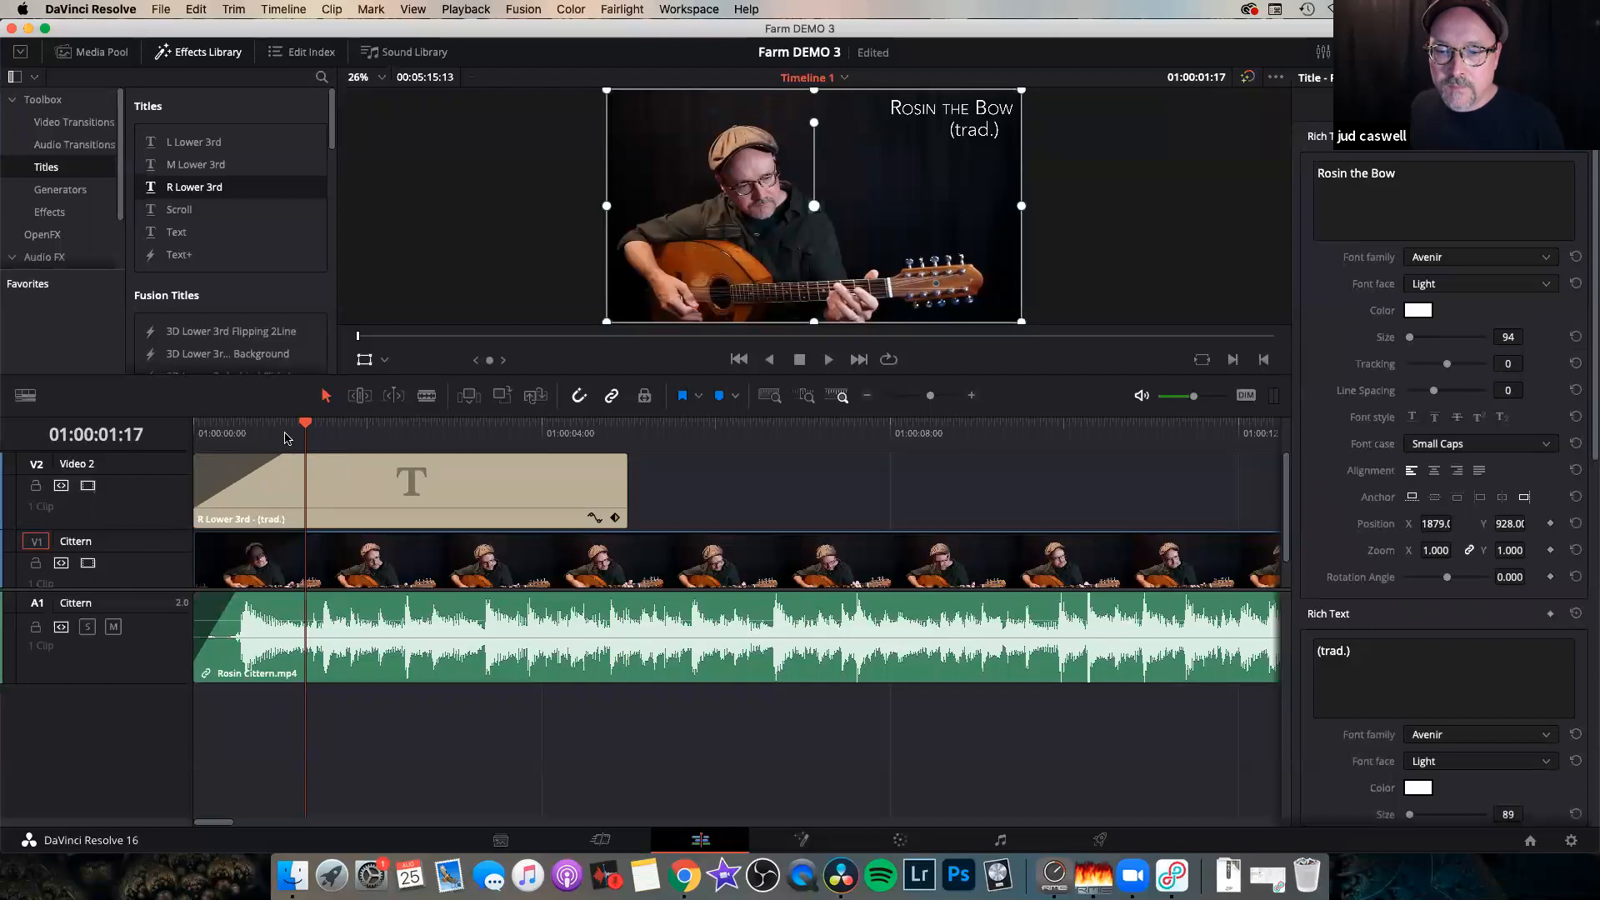
pyautogui.press('Home')
pyautogui.press('space')
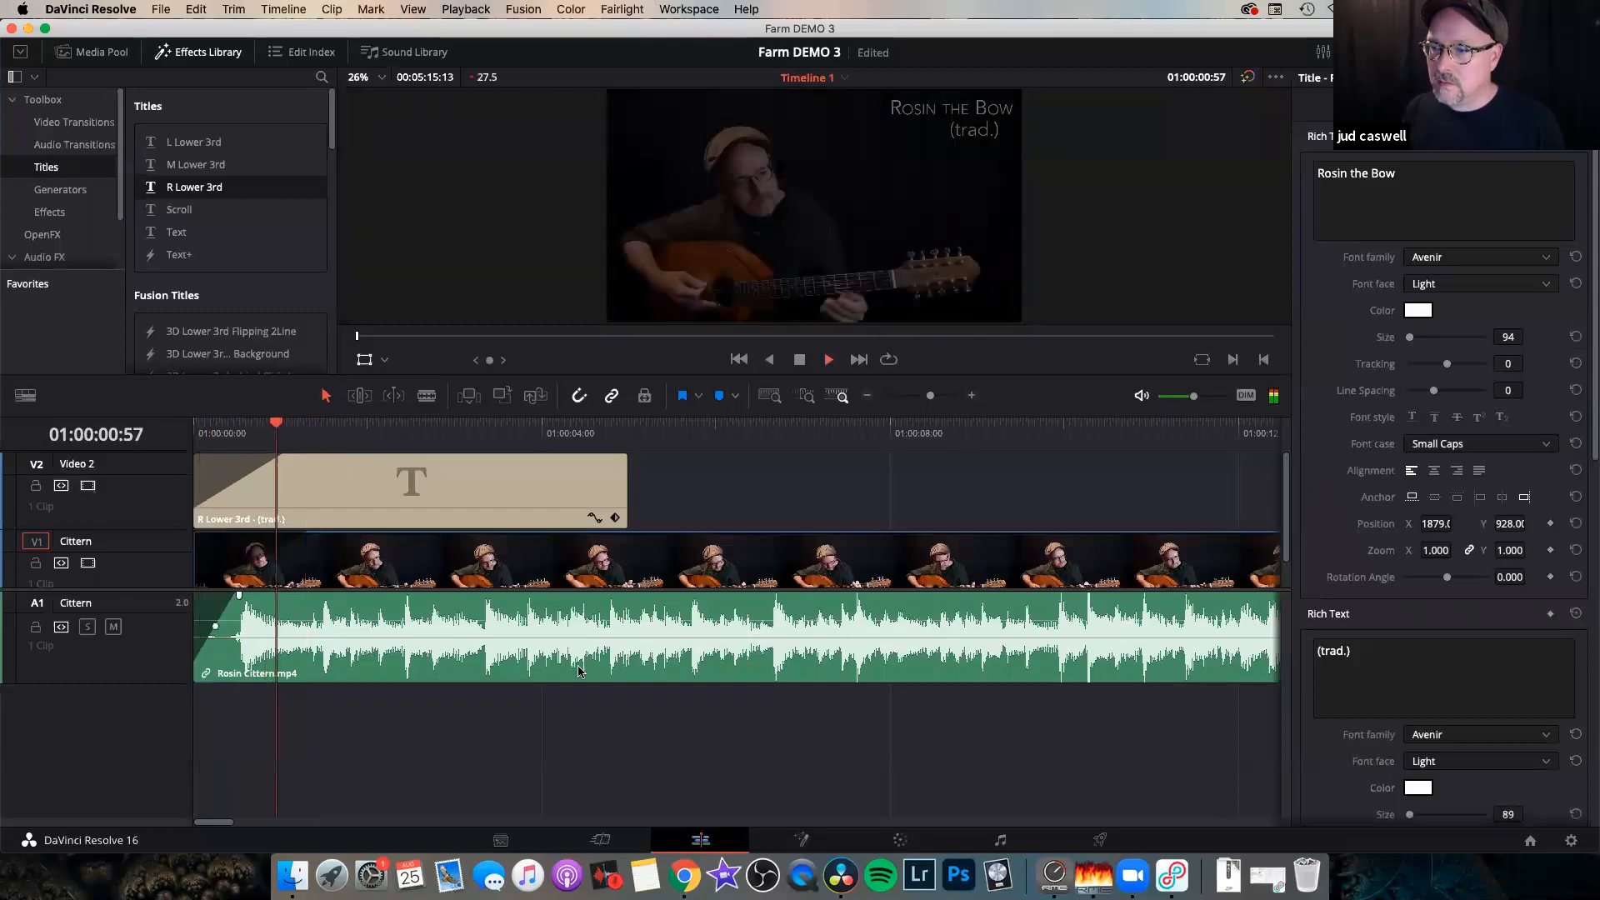
pyautogui.press('space')
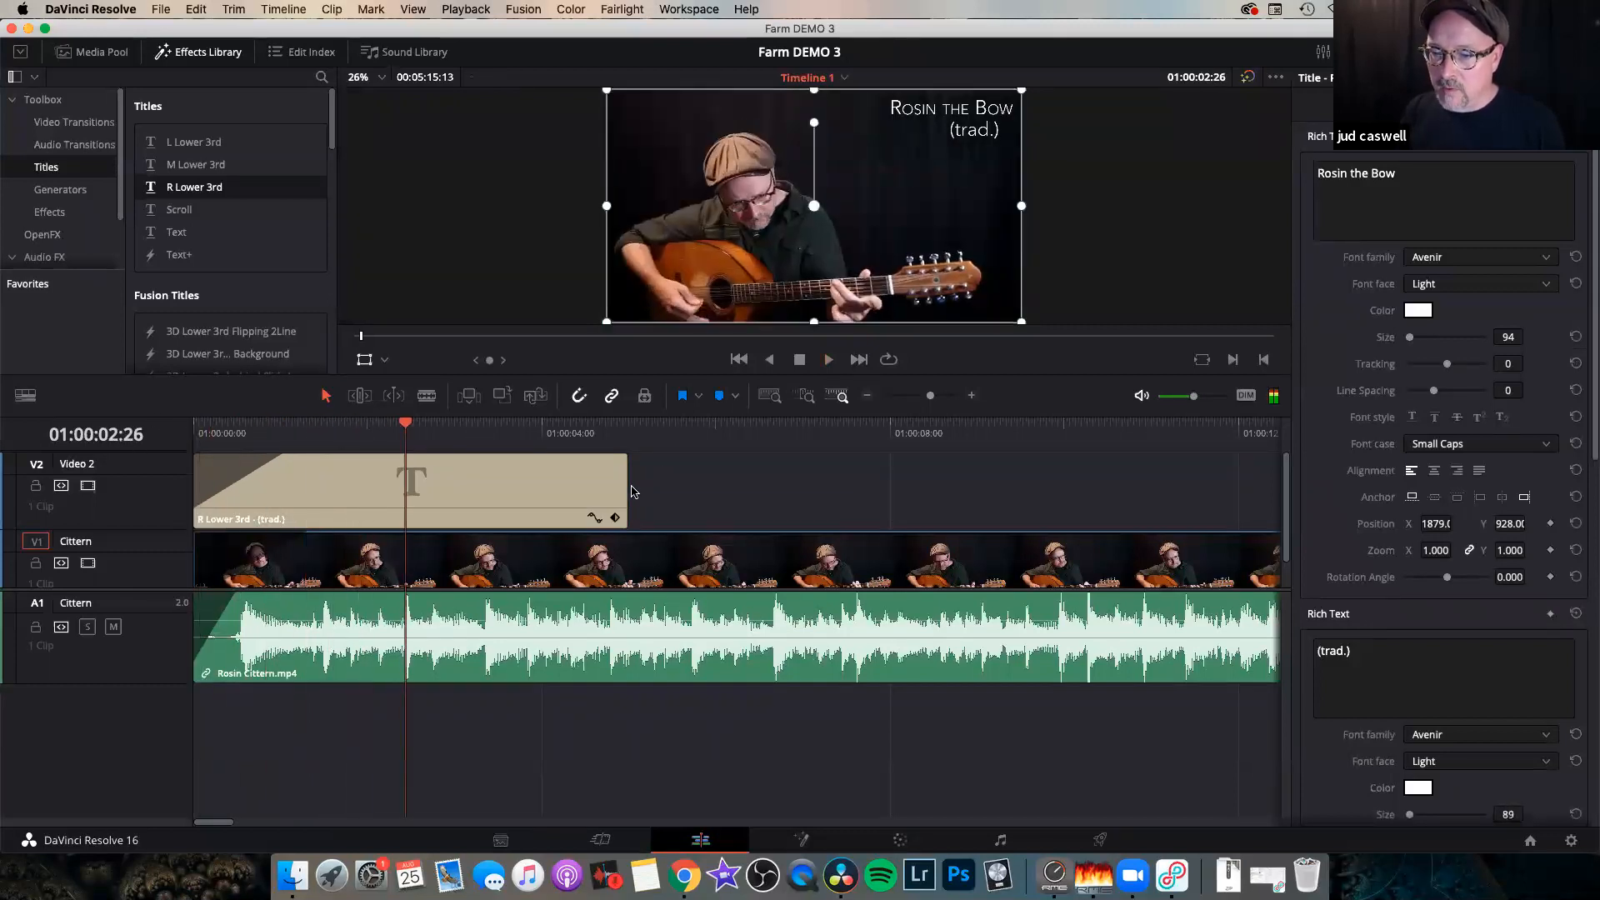
# Extend the title clip to nearly 8 seconds with a fade-out of about 2 seconds, then play it through and save the project.
pyautogui.moveTo(626, 490); pyautogui.dragTo(874, 517)
pyautogui.moveTo(871, 457); pyautogui.dragTo(668, 455)
pyautogui.press('space')
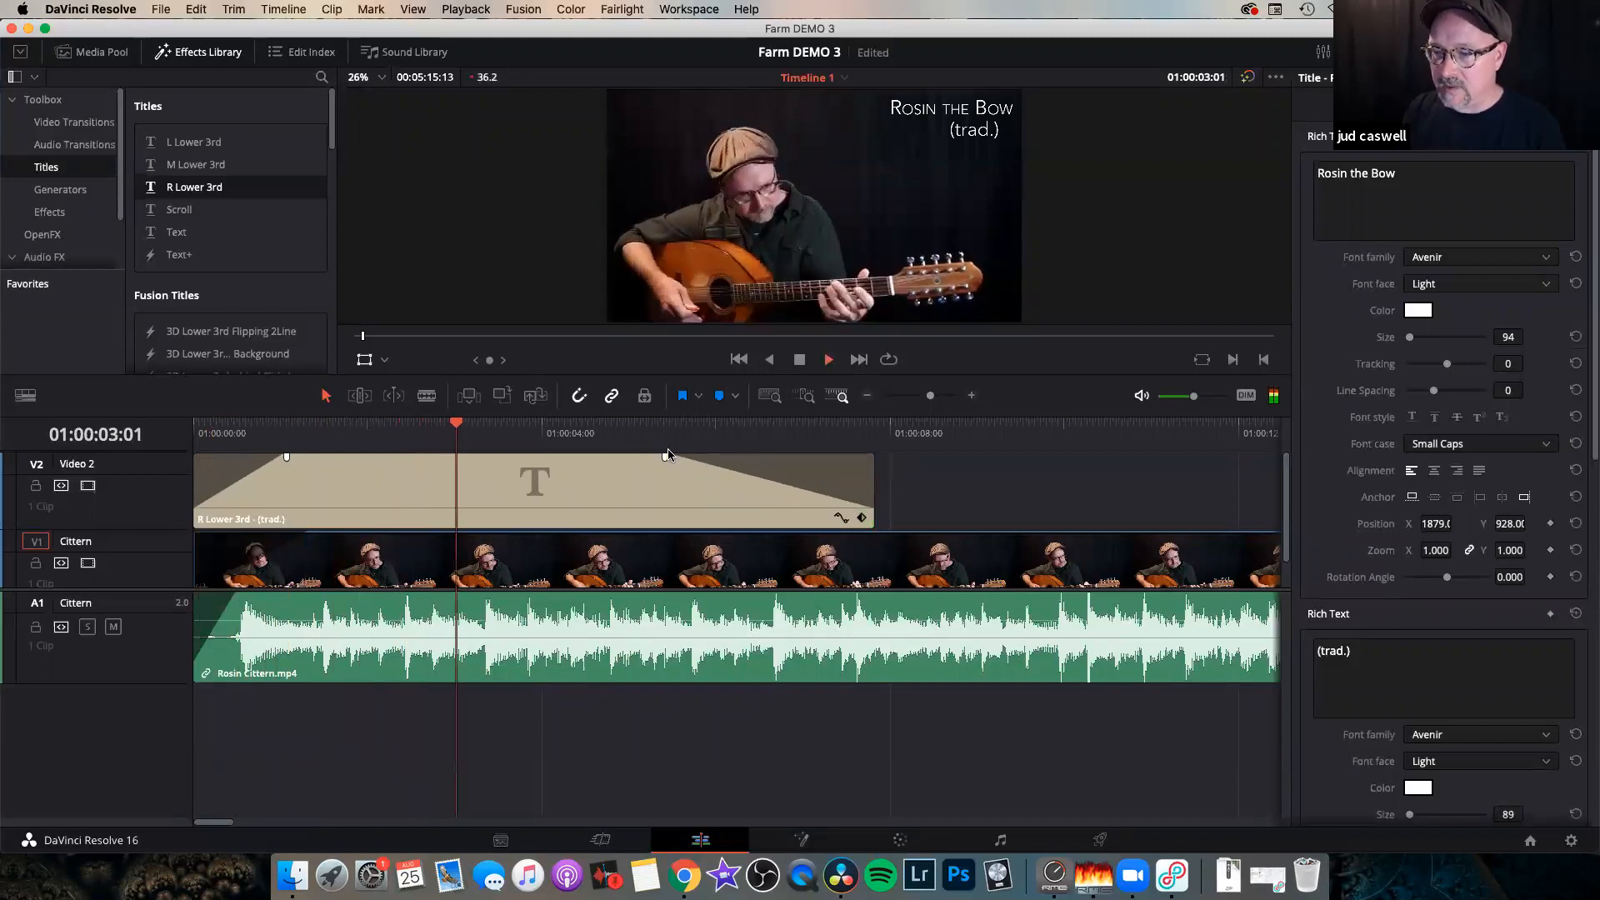
pyautogui.press('super+minus')
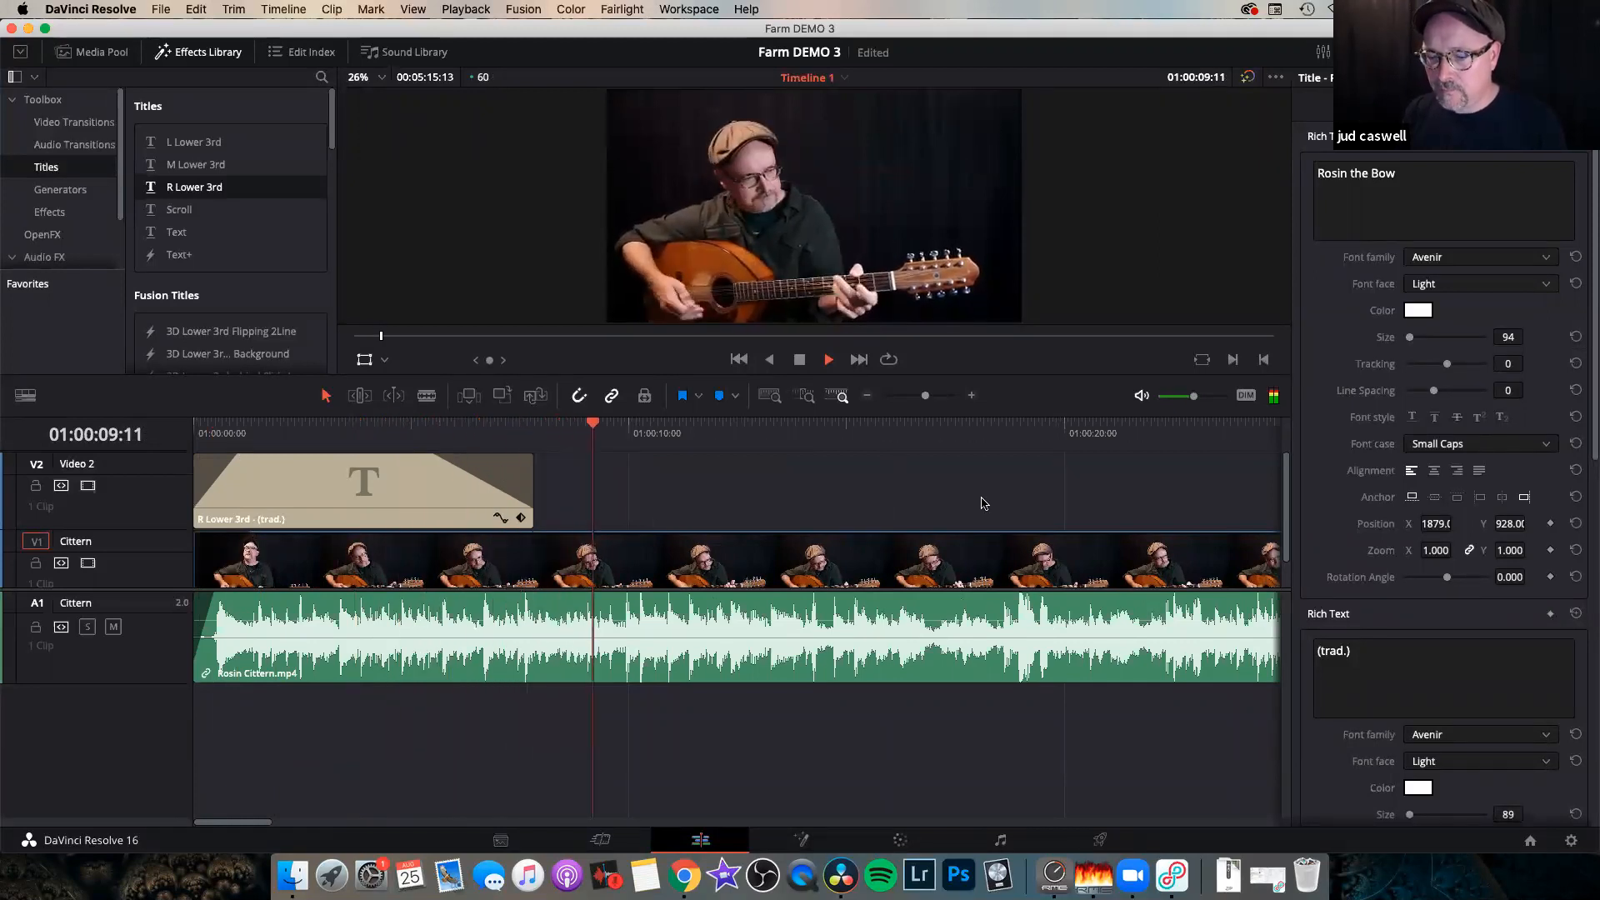
pyautogui.press('space')
pyautogui.press('super+s')
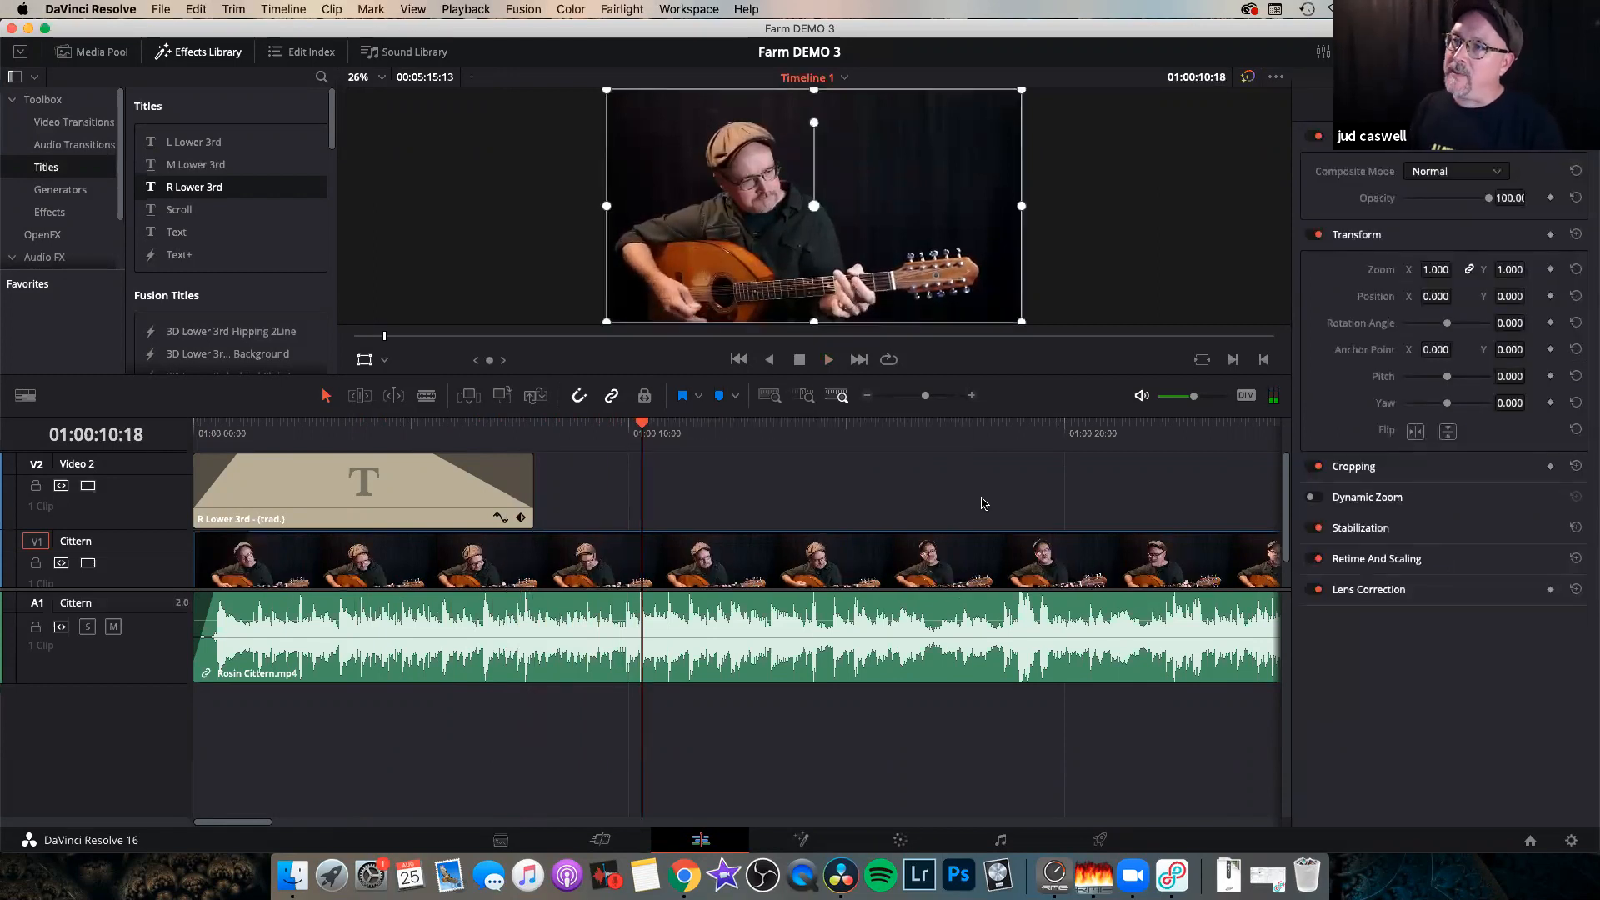
# Trim the end of the title clip slightly shorter and place the playhead within it at 01:00:03:58.
pyautogui.click(324, 519)
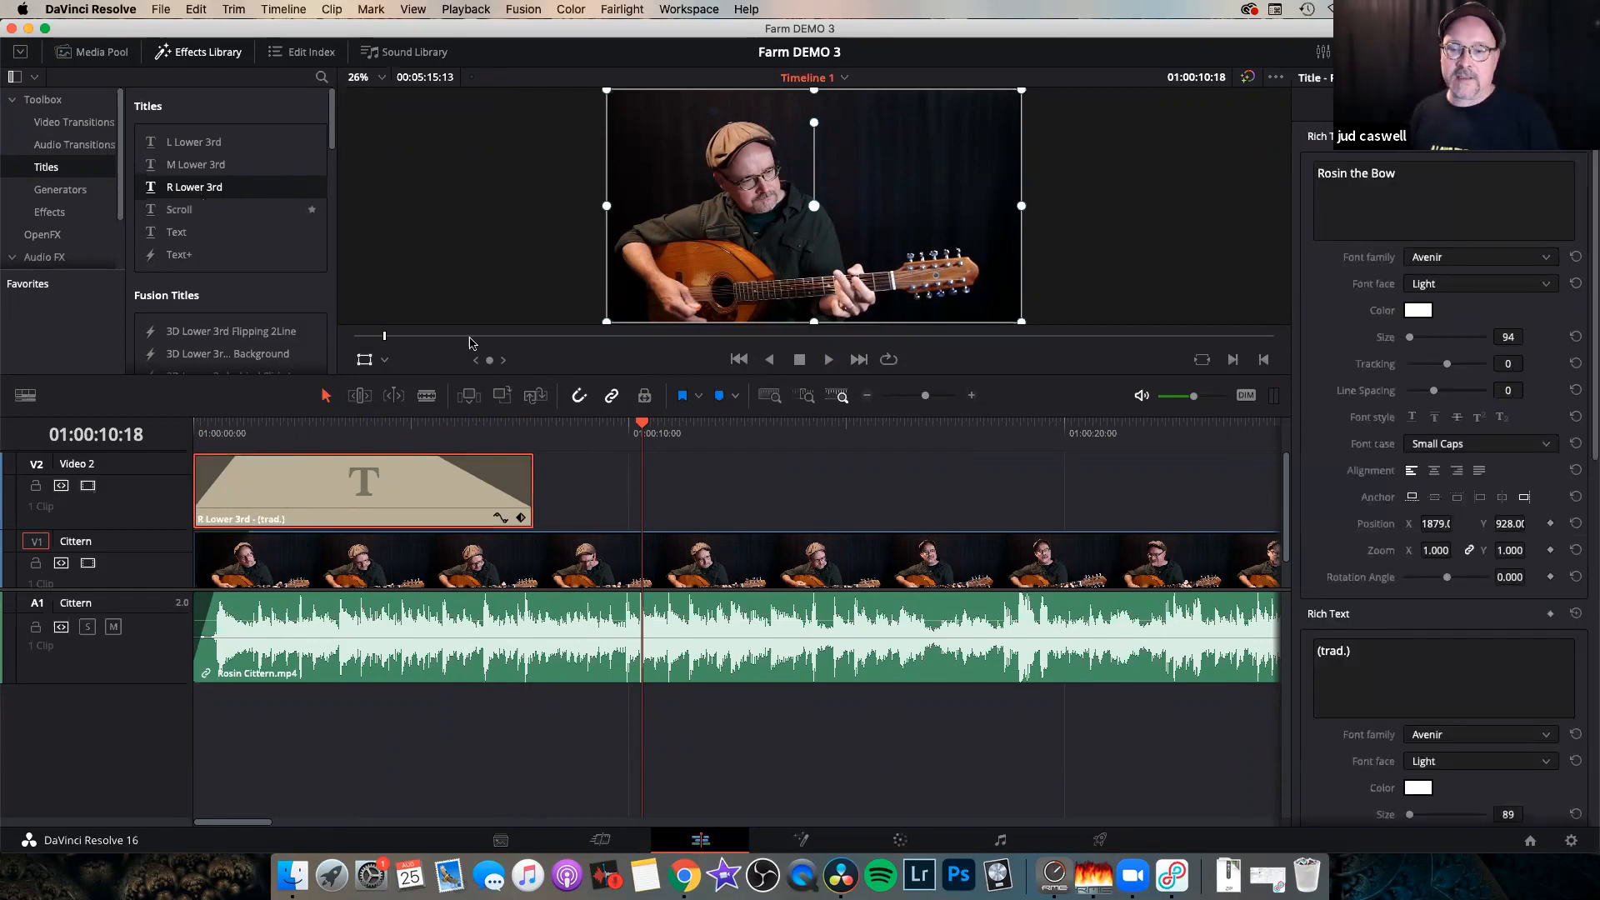
pyautogui.click(760, 500)
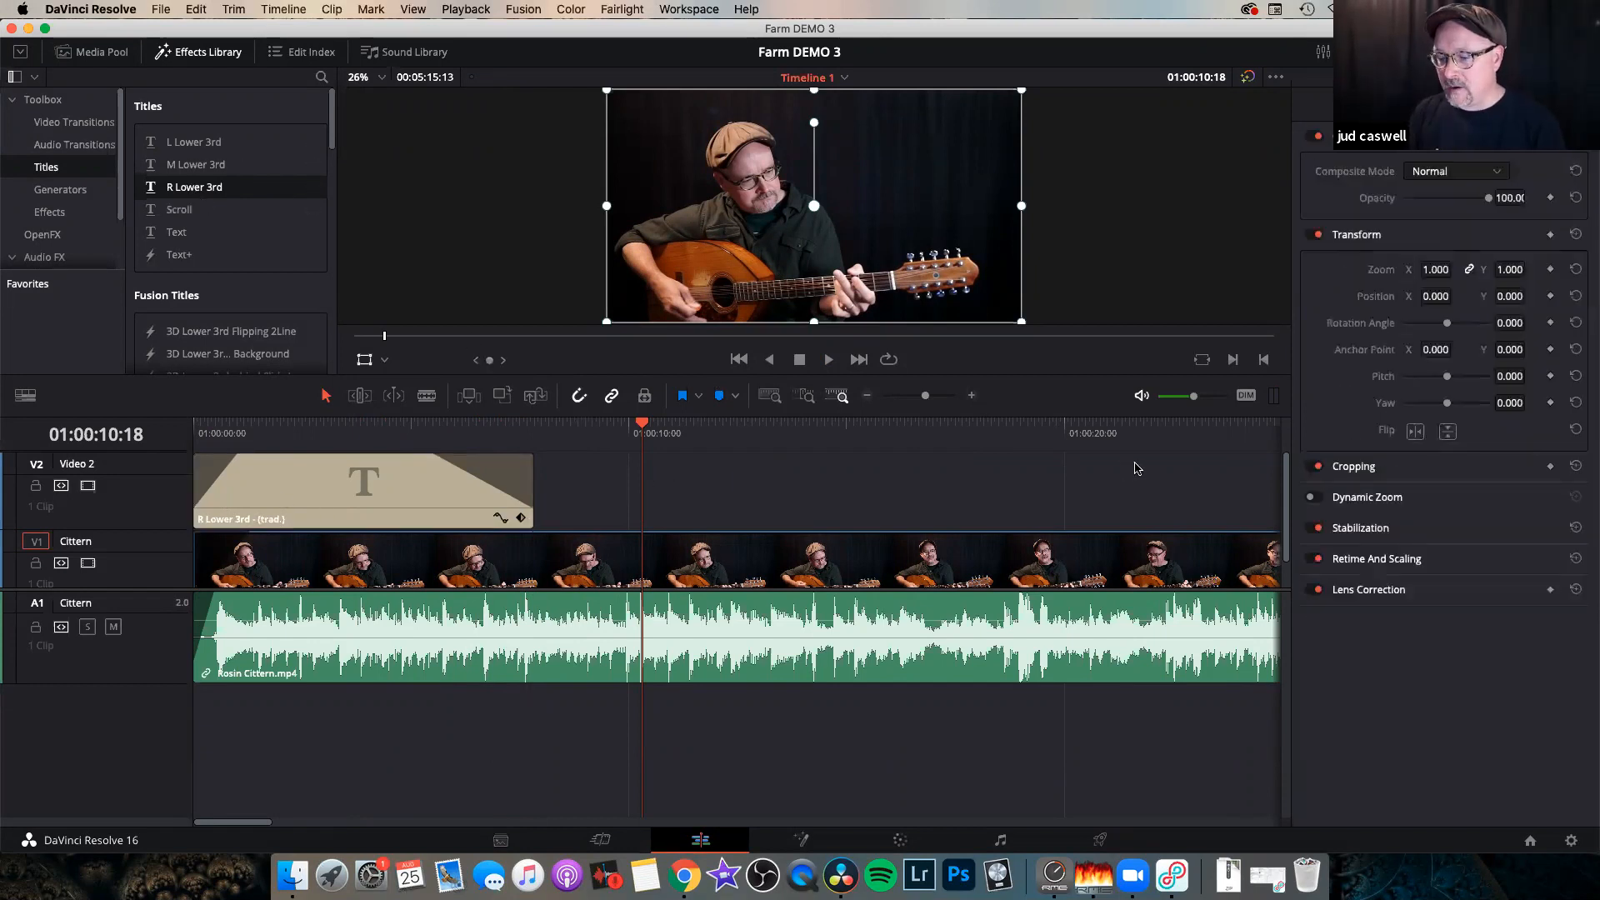
pyautogui.press('super+minus')
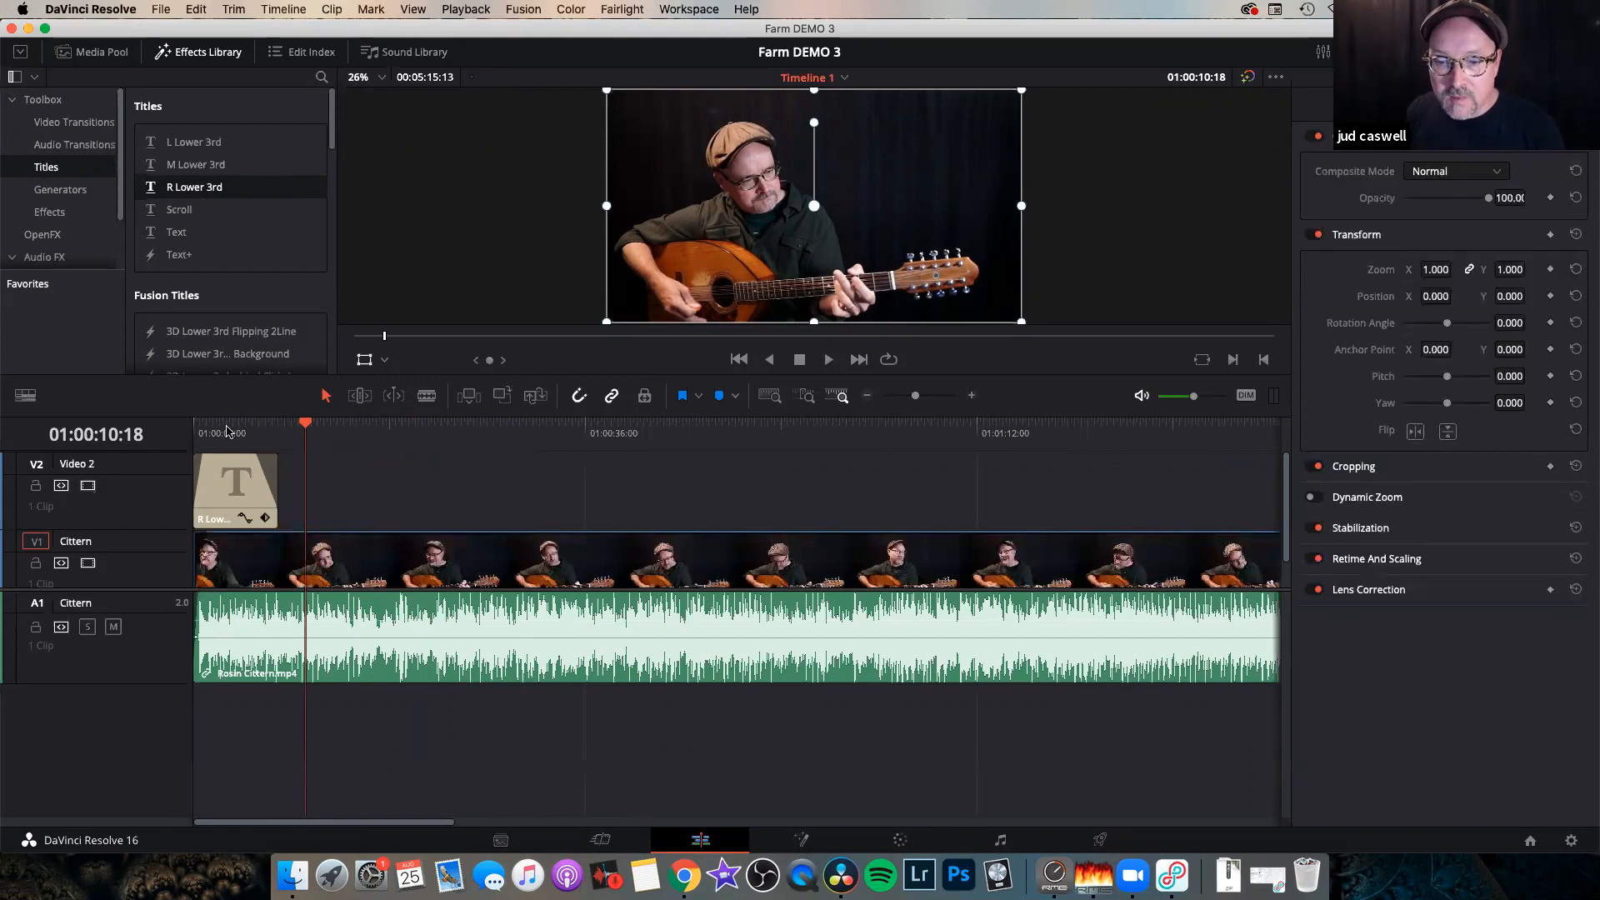
pyautogui.moveTo(222, 432); pyautogui.dragTo(161, 425)
pyautogui.moveTo(277, 500)
pyautogui.mouseDown()
pyautogui.moveTo(442, 490)
pyautogui.moveTo(268, 490)
pyautogui.mouseUp()
pyautogui.click(238, 429)
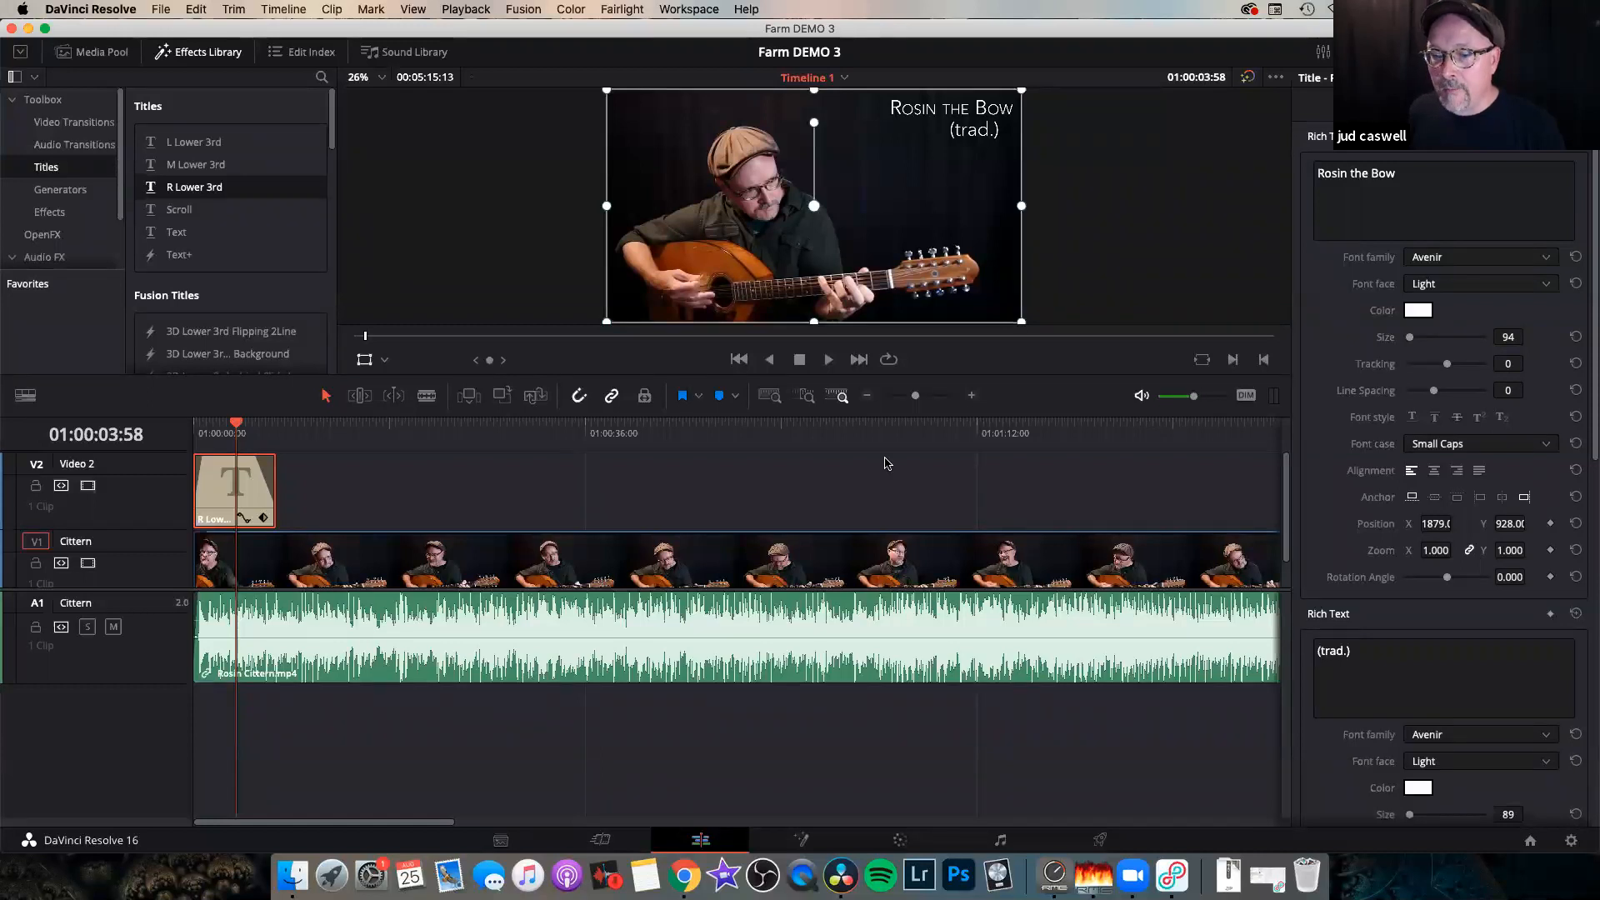
pyautogui.click(448, 495)
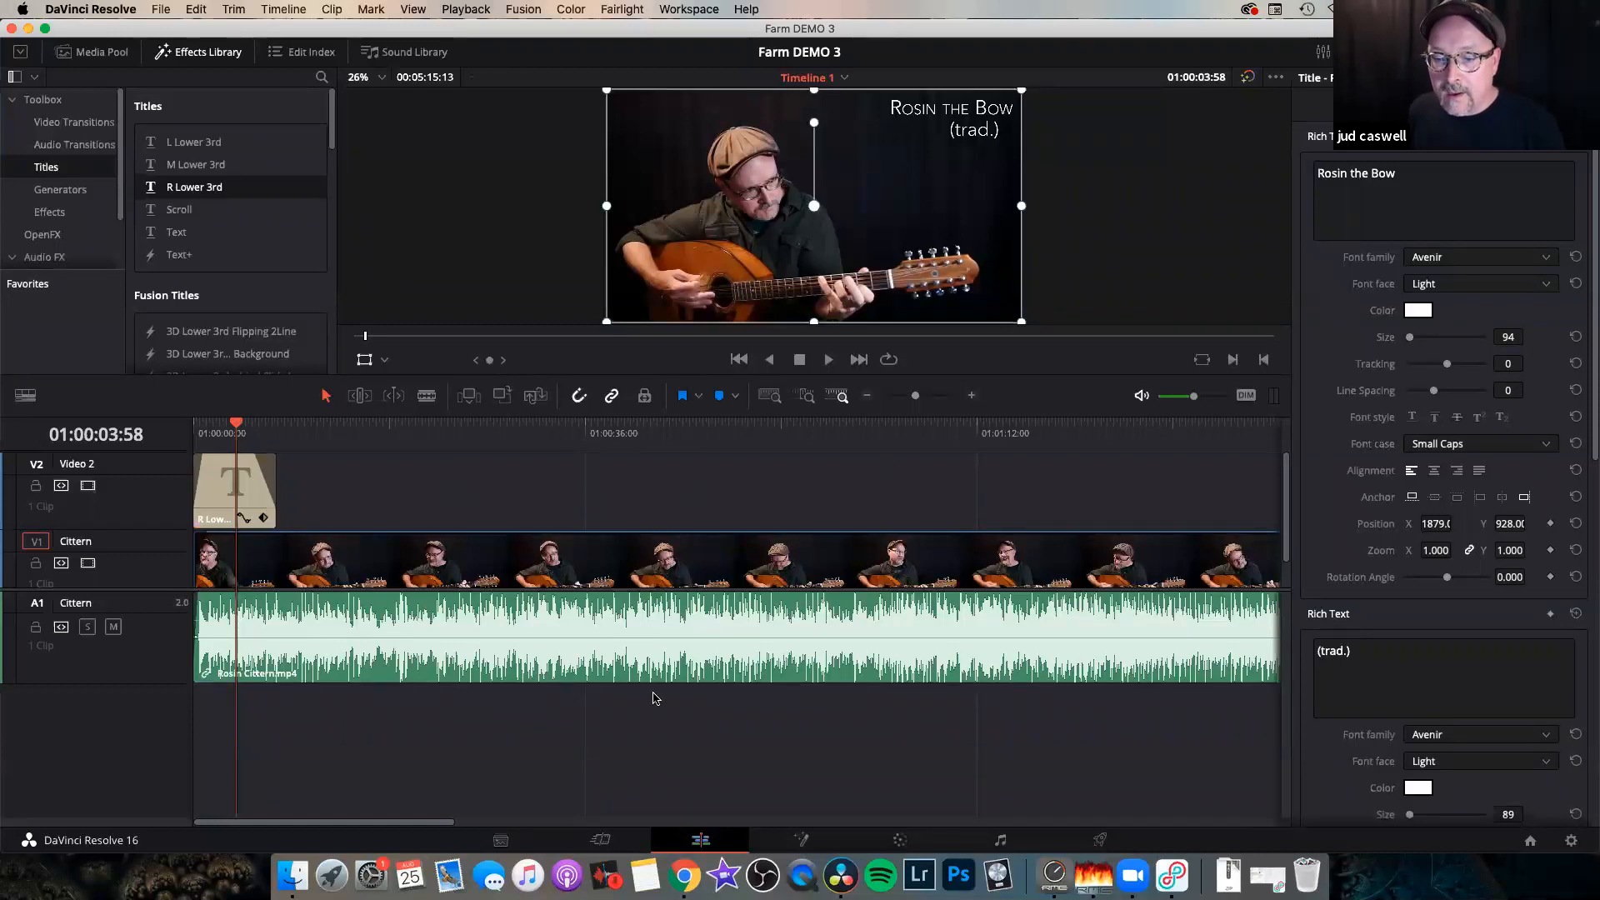
# Switch to the Deliver page and choose the YouTube 1080p render preset.
pyautogui.press('super+minus')
pyautogui.press('super+minus')
pyautogui.press('super+equal')
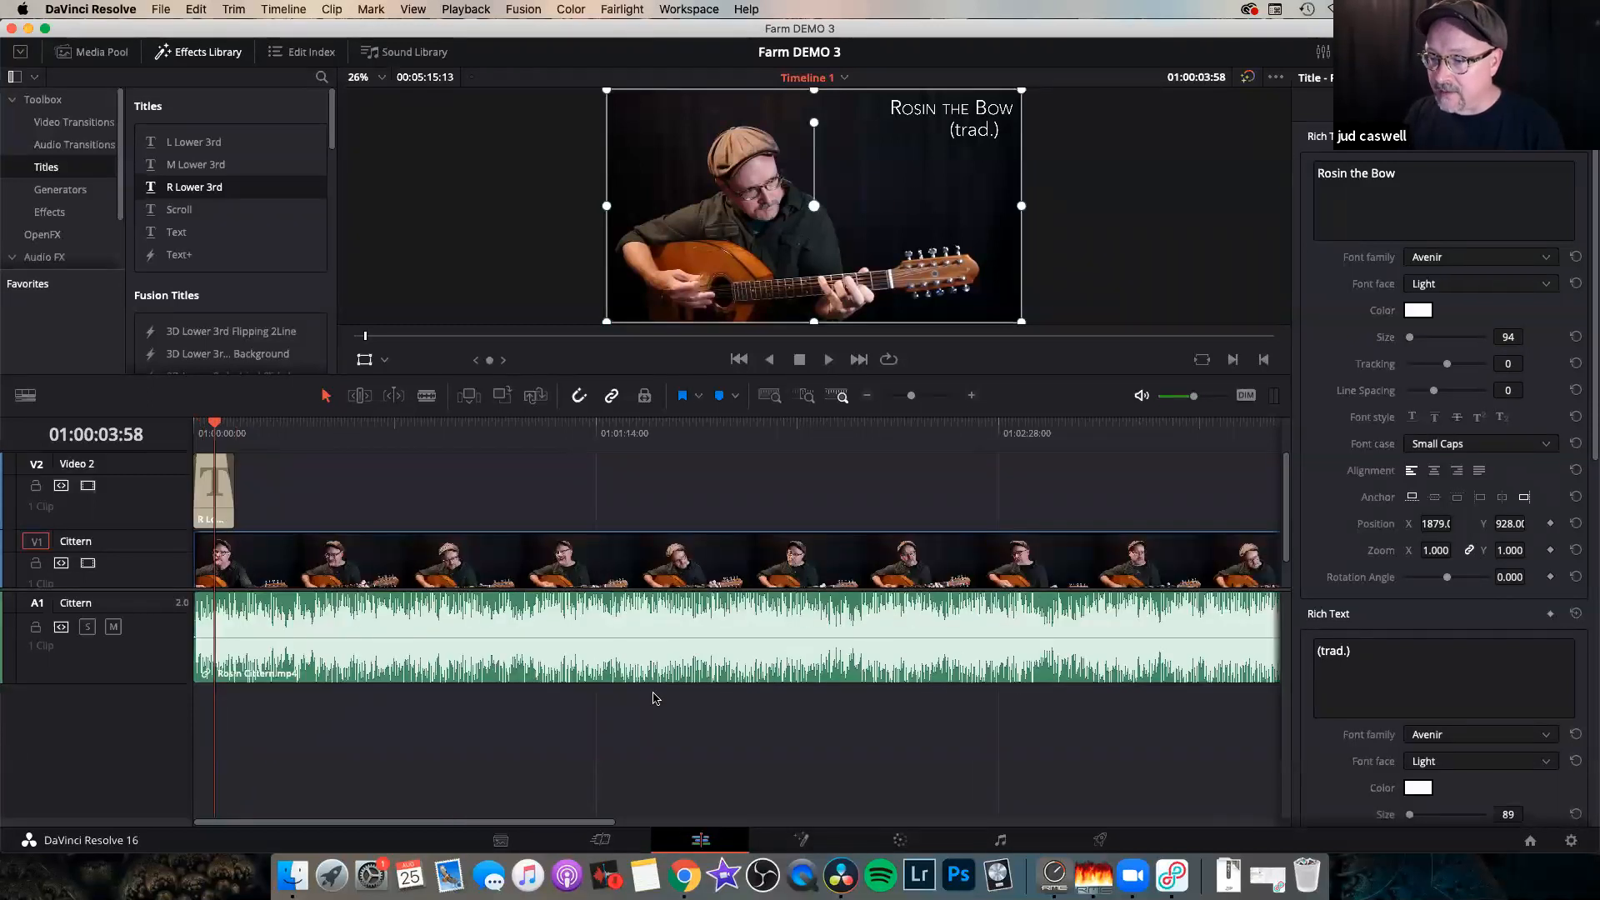
pyautogui.press('super+minus')
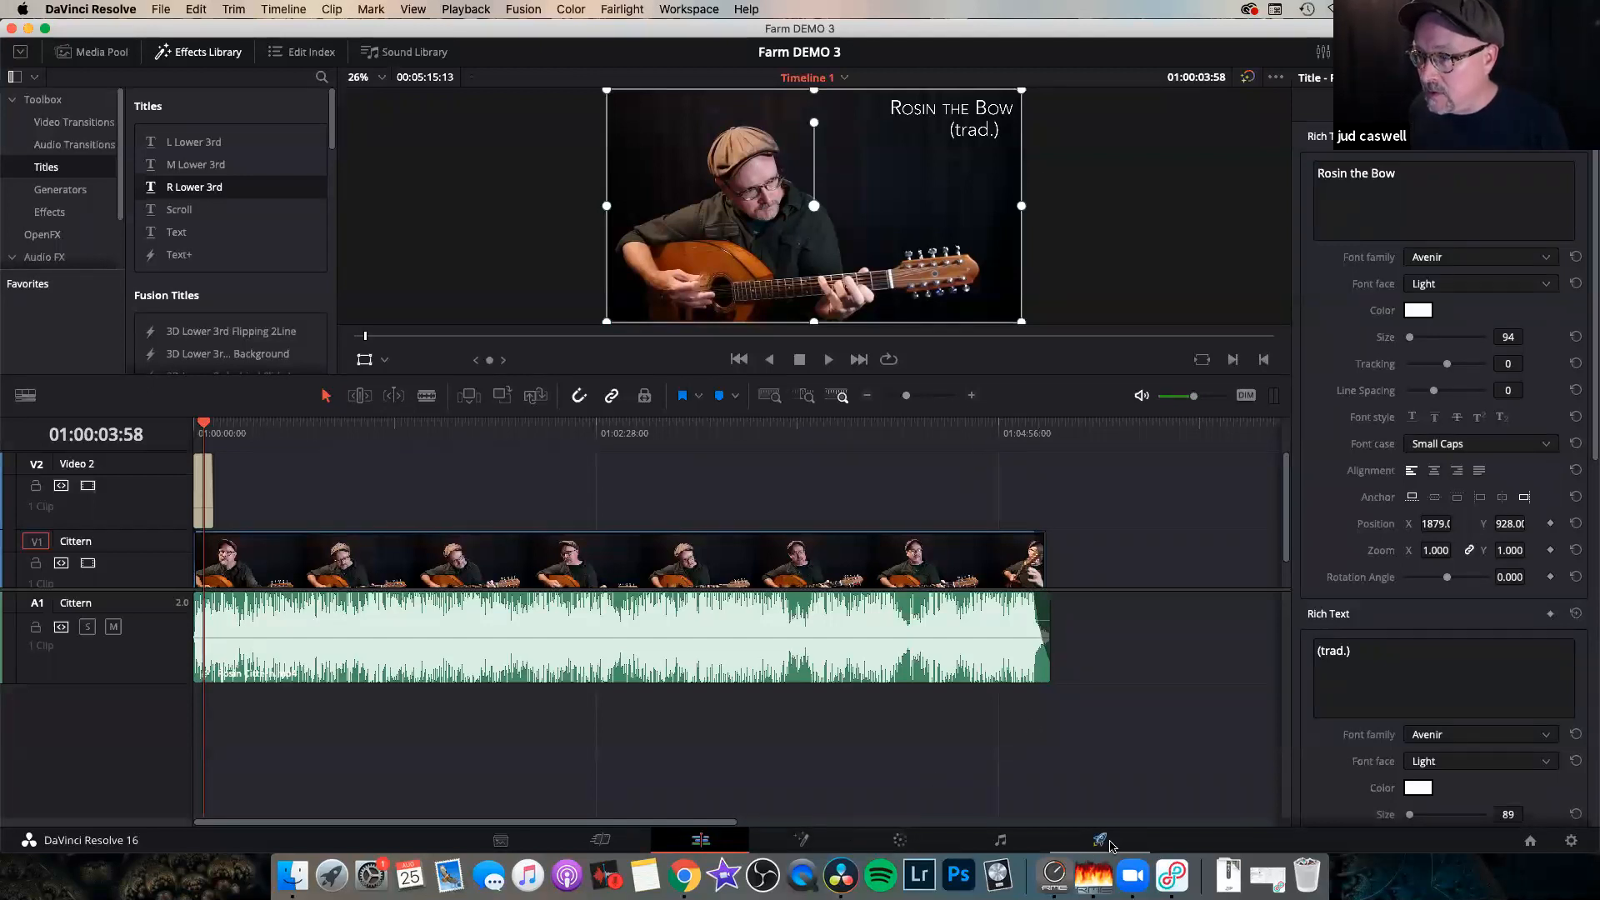
pyautogui.click(1100, 840)
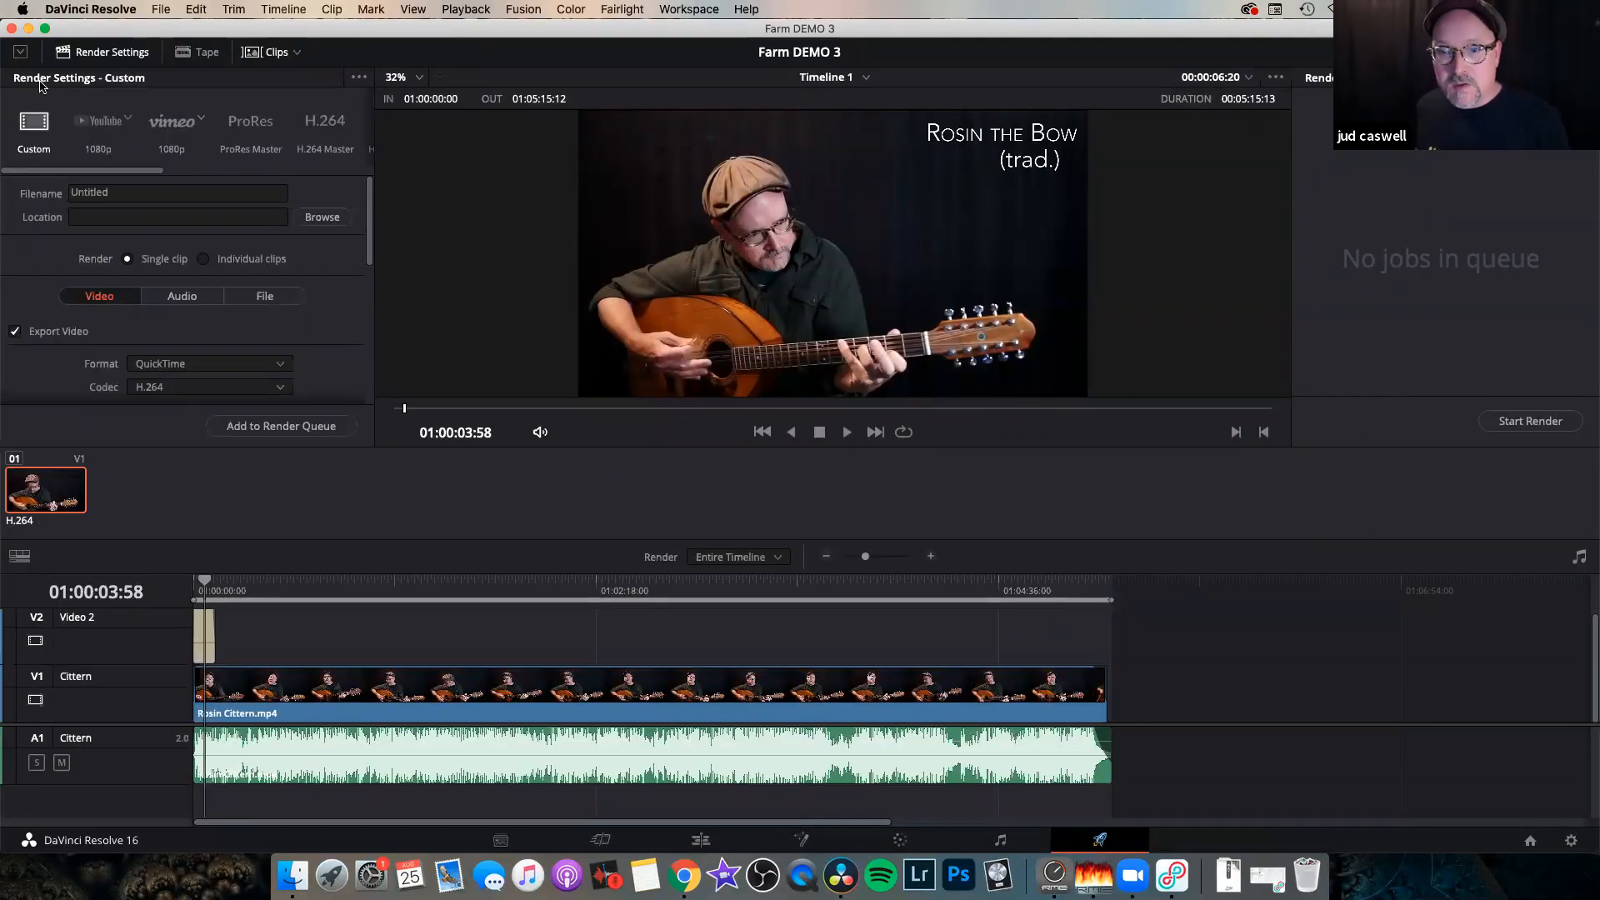
pyautogui.click(95, 118)
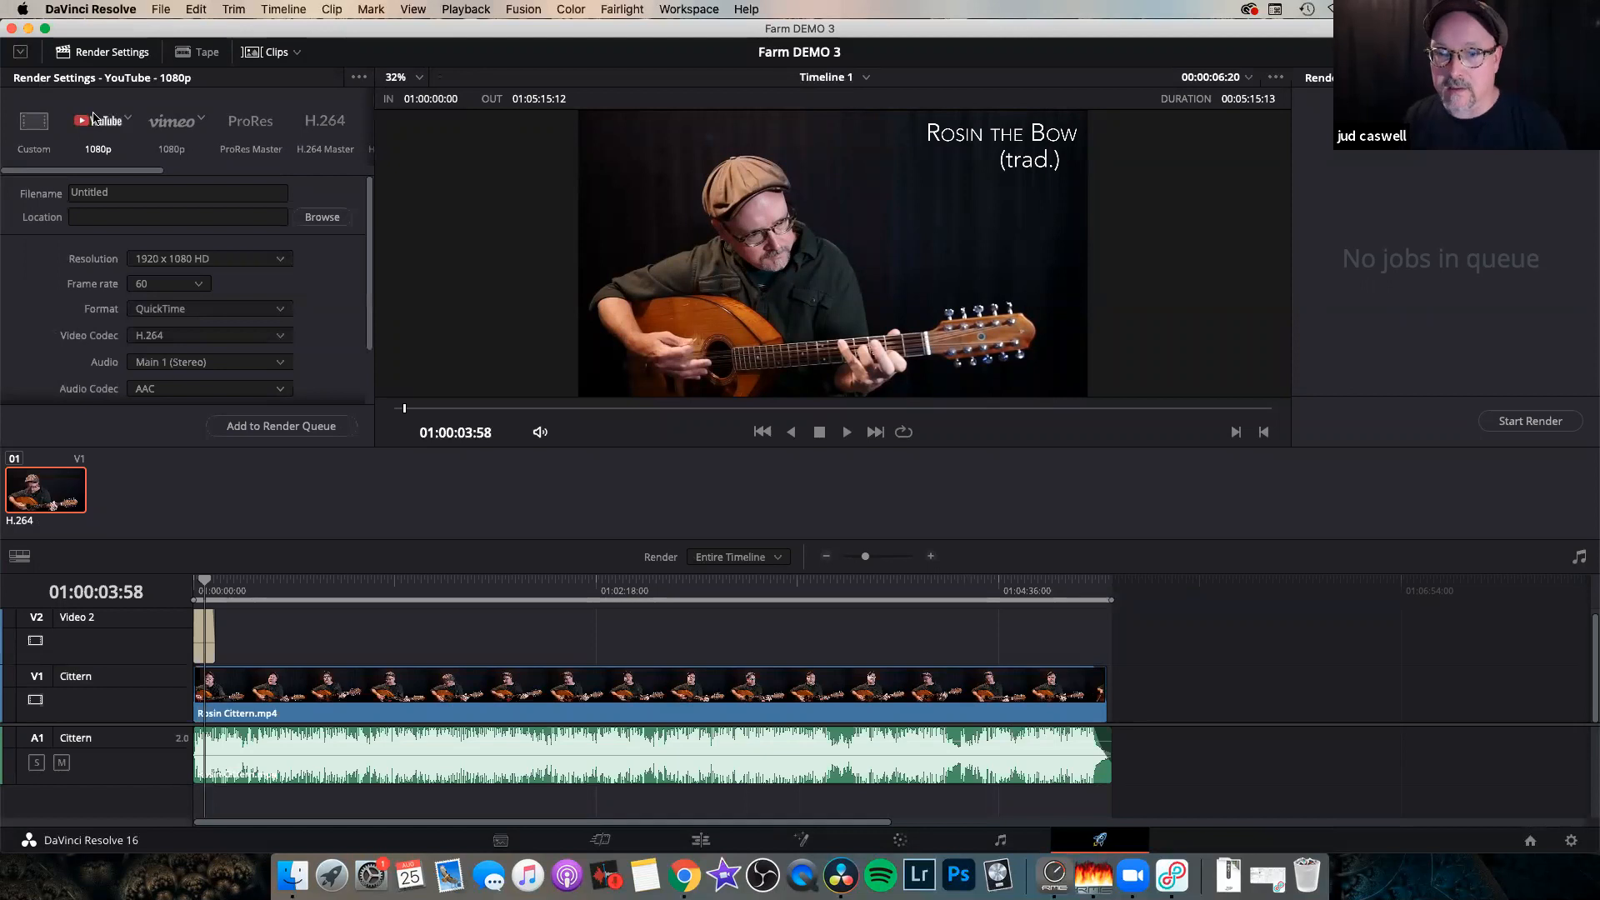
# Name the render output file "Rosin the Bow".
pyautogui.click(125, 194)
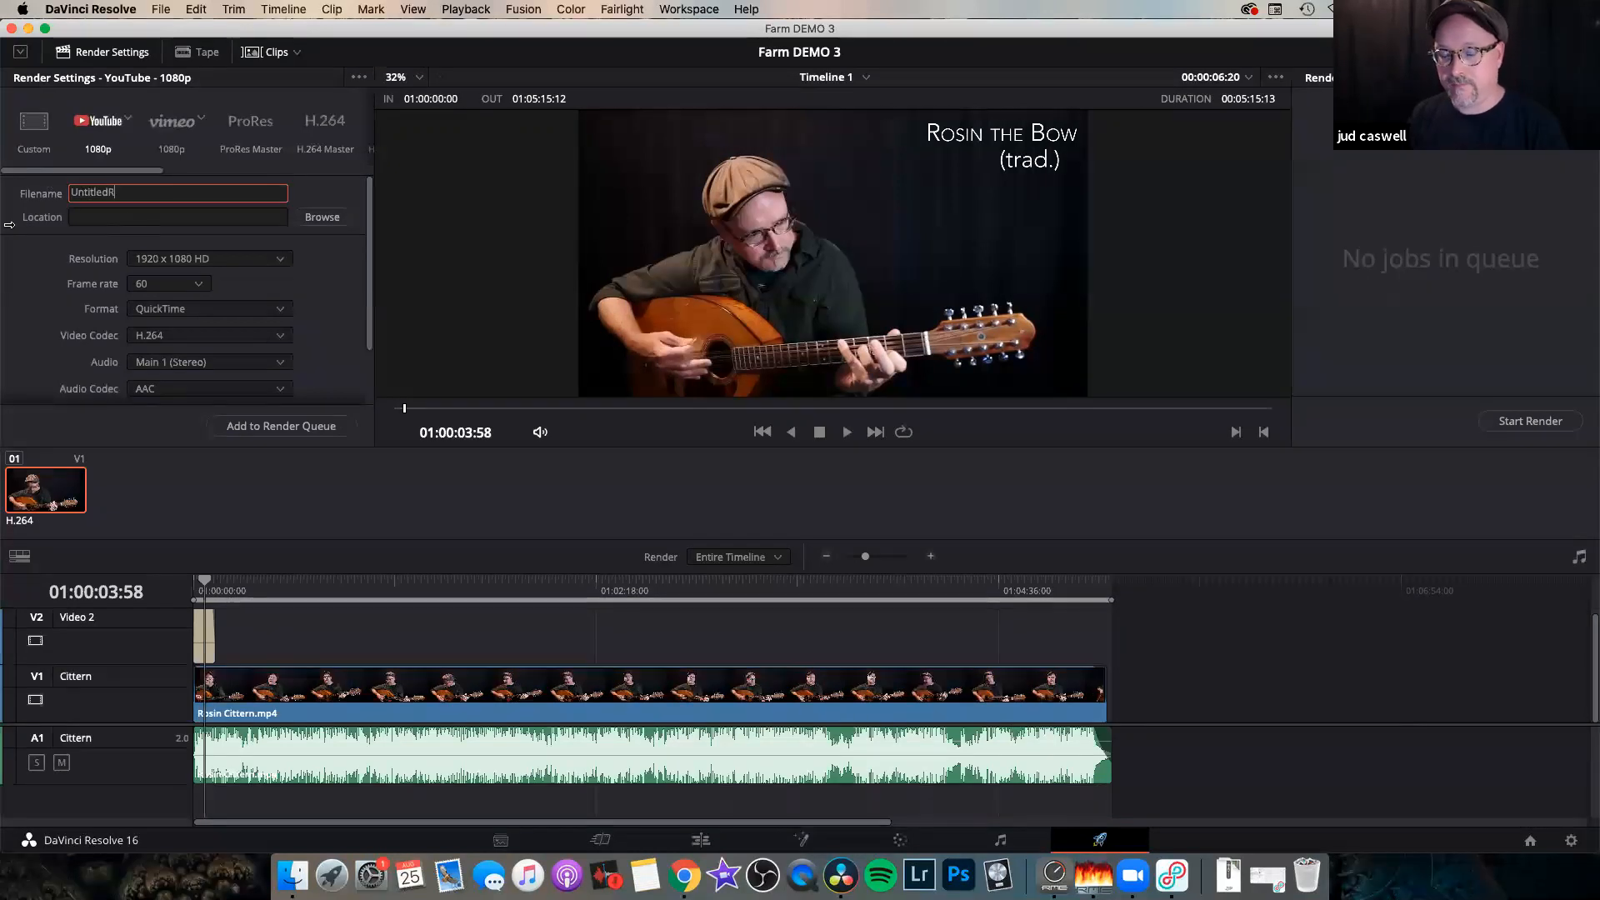
pyautogui.press('BackSpace')
pyautogui.press('BackSpace')
pyautogui.press('BackSpace')
pyautogui.press('BackSpace')
pyautogui.press('BackSpace')
pyautogui.press('BackSpace')
pyautogui.press('BackSpace')
pyautogui.press('BackSpace')
pyautogui.write('Rosin the Bow')
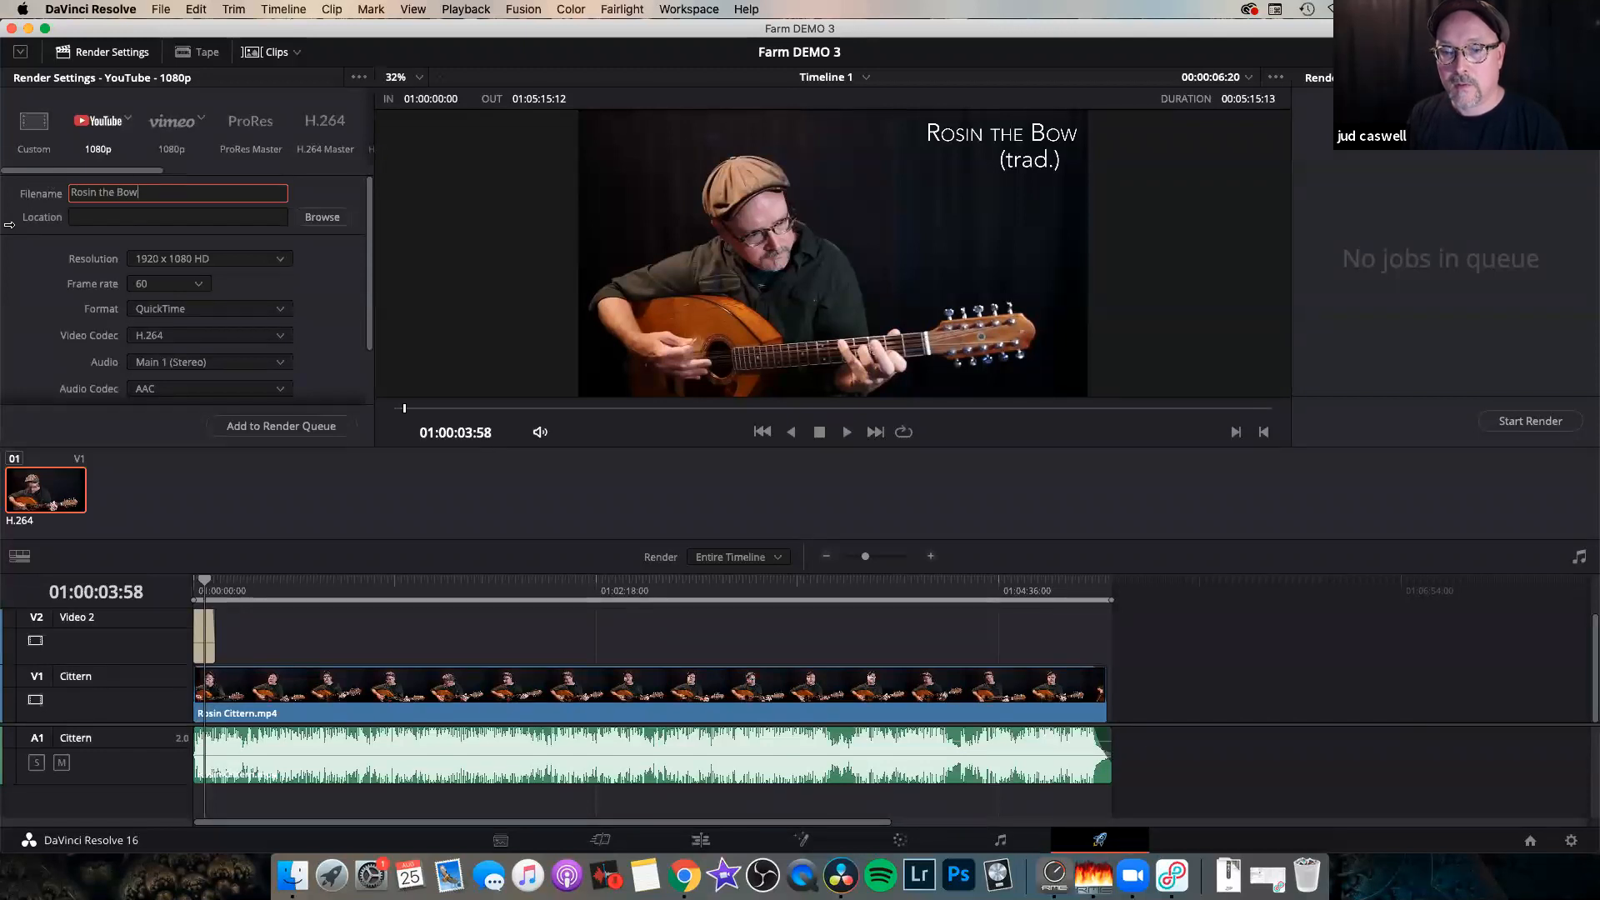
# Set the FARM DEMO folder as the render's save location.
pyautogui.click(333, 219)
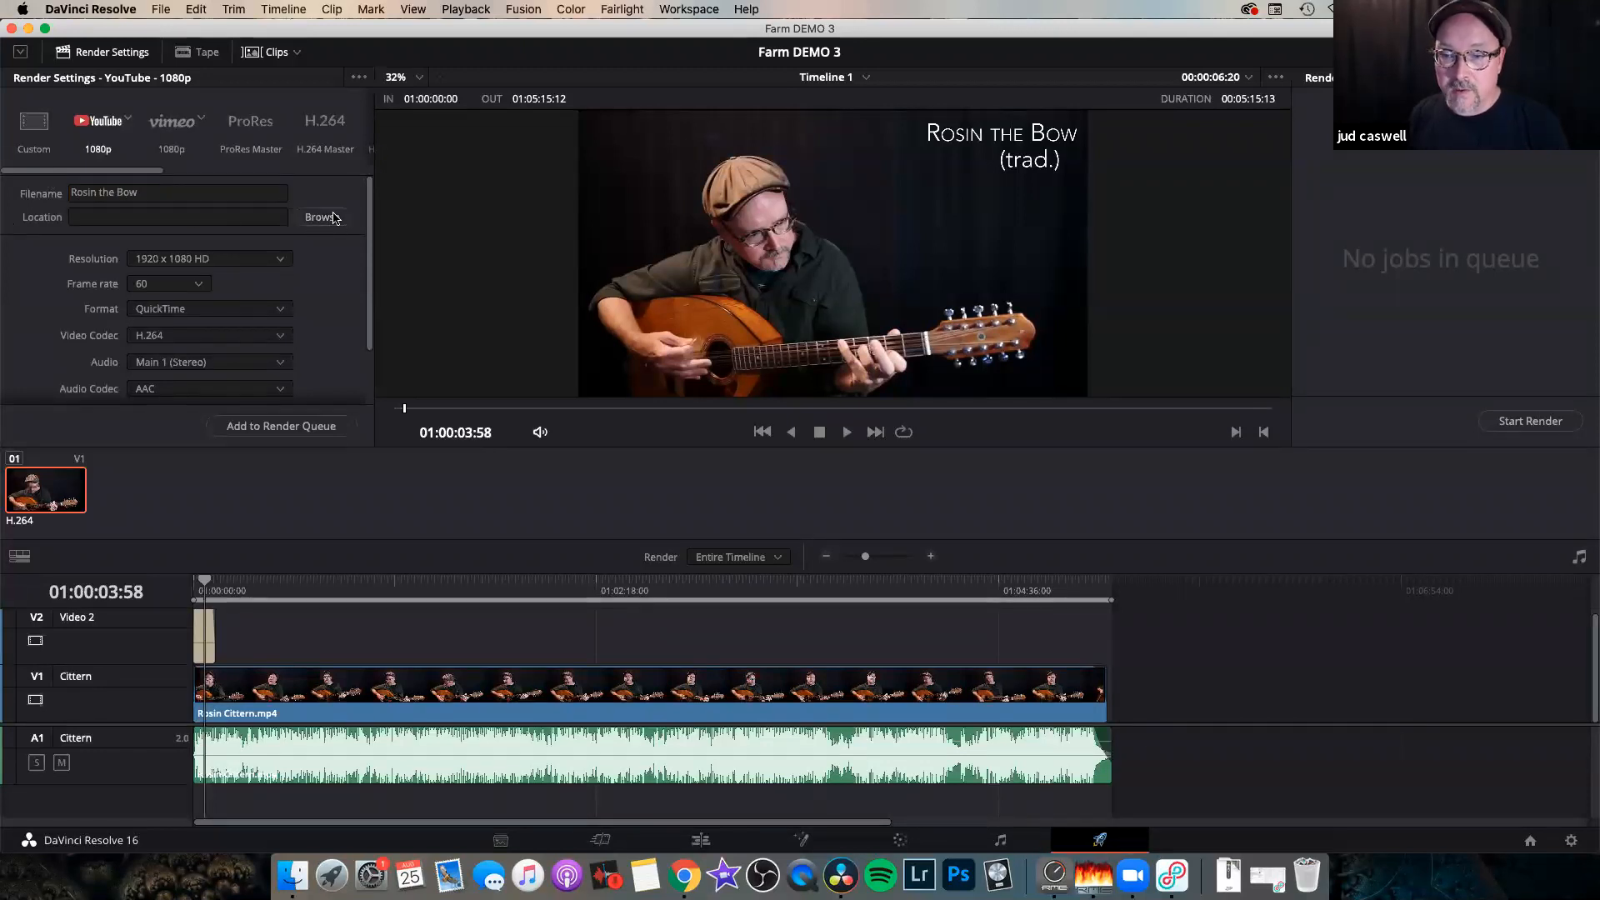
pyautogui.click(847, 231)
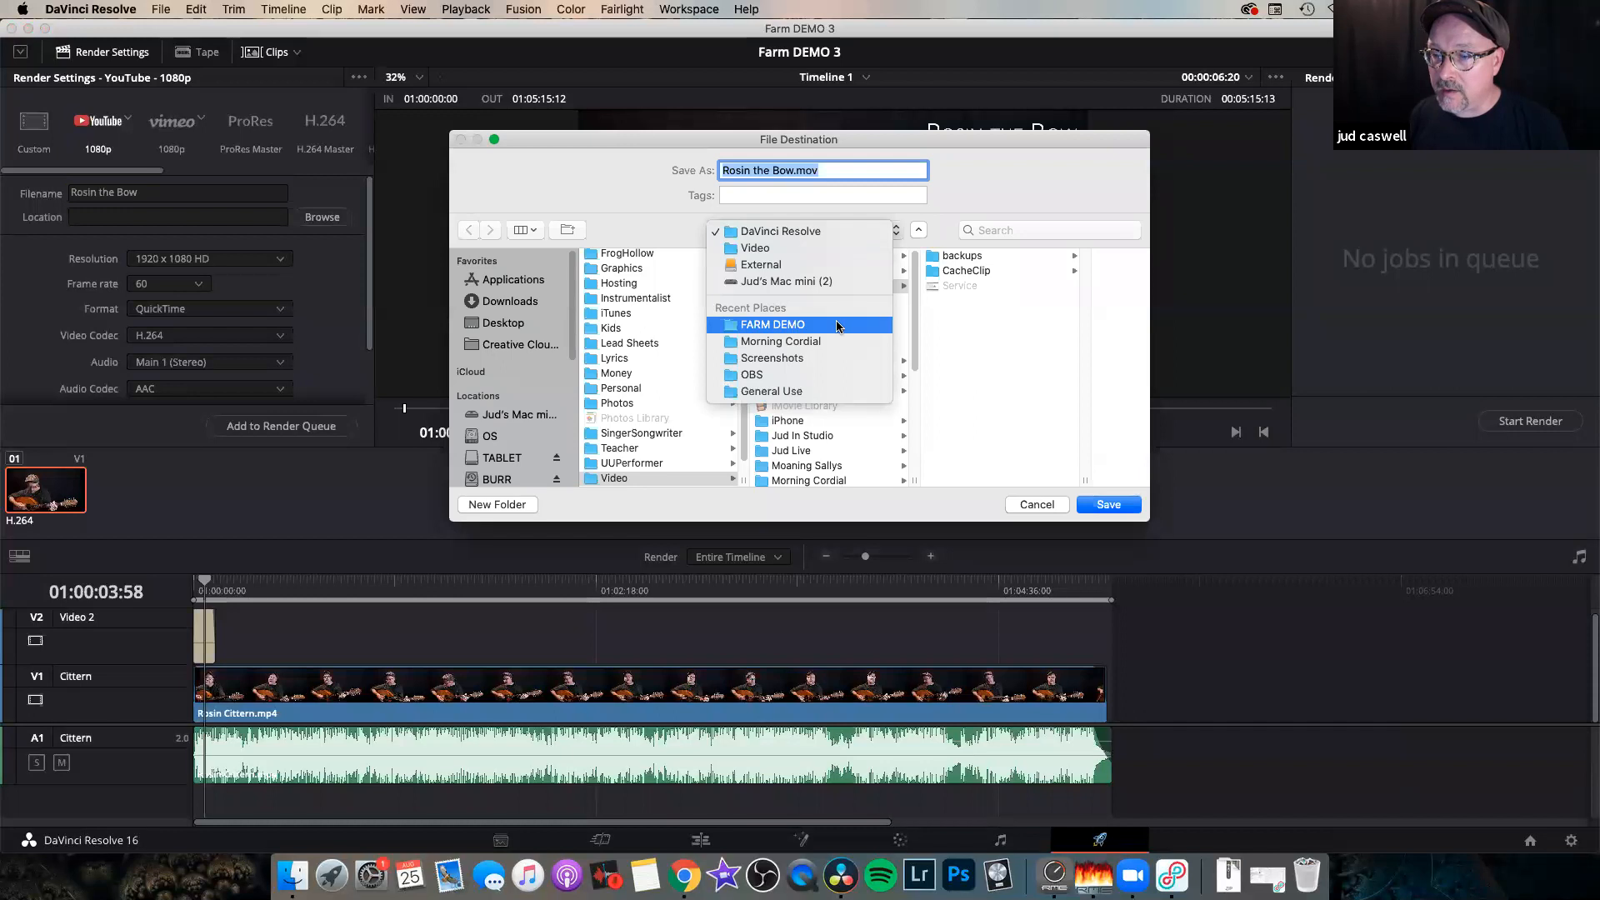
pyautogui.click(837, 326)
pyautogui.click(1111, 504)
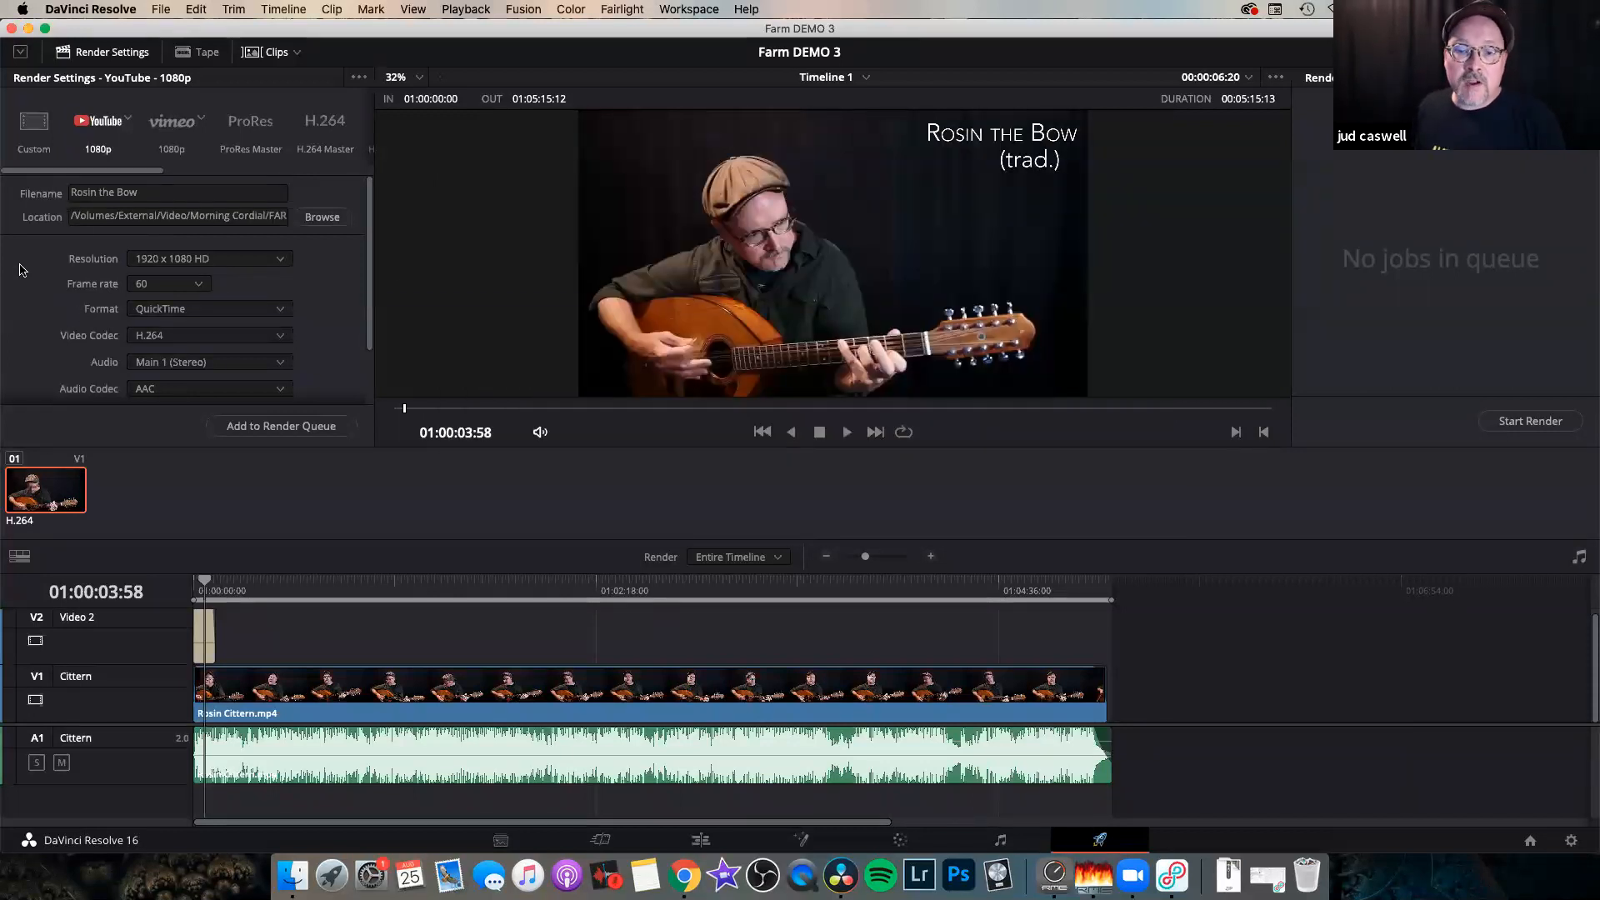
# Set the render resolution to 1280 x 720 HD 720P.
pyautogui.scroll(-2, 21, 269)
pyautogui.click(190, 210)
pyautogui.click(221, 310)
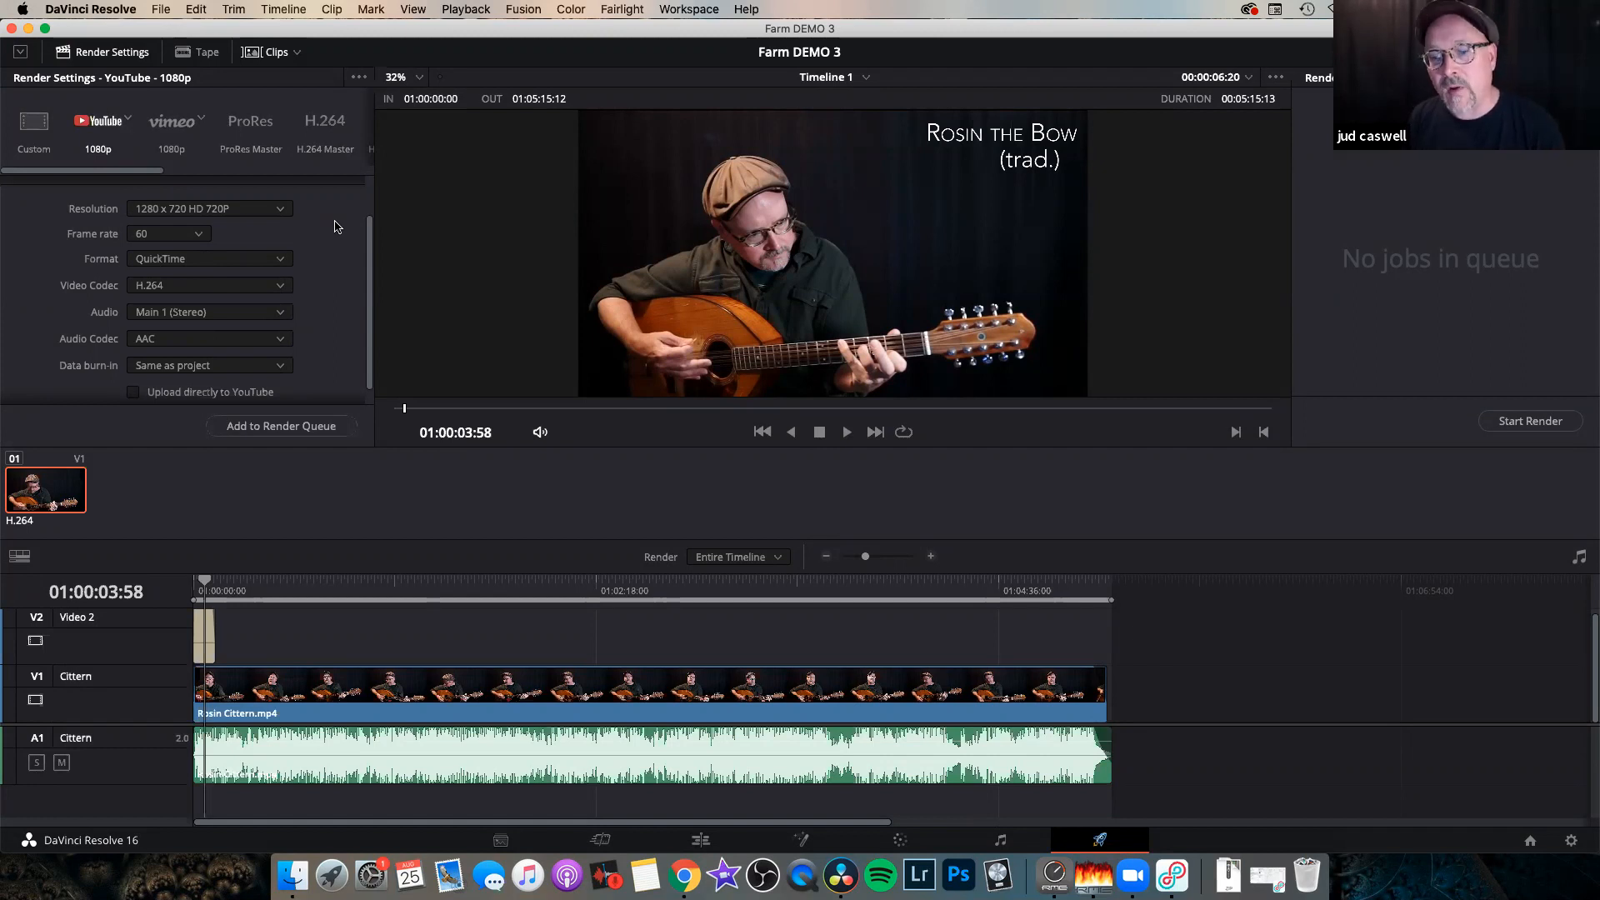
# Compare the MP4 and QuickTime render formats and set the format to MP4.
pyautogui.click(287, 264)
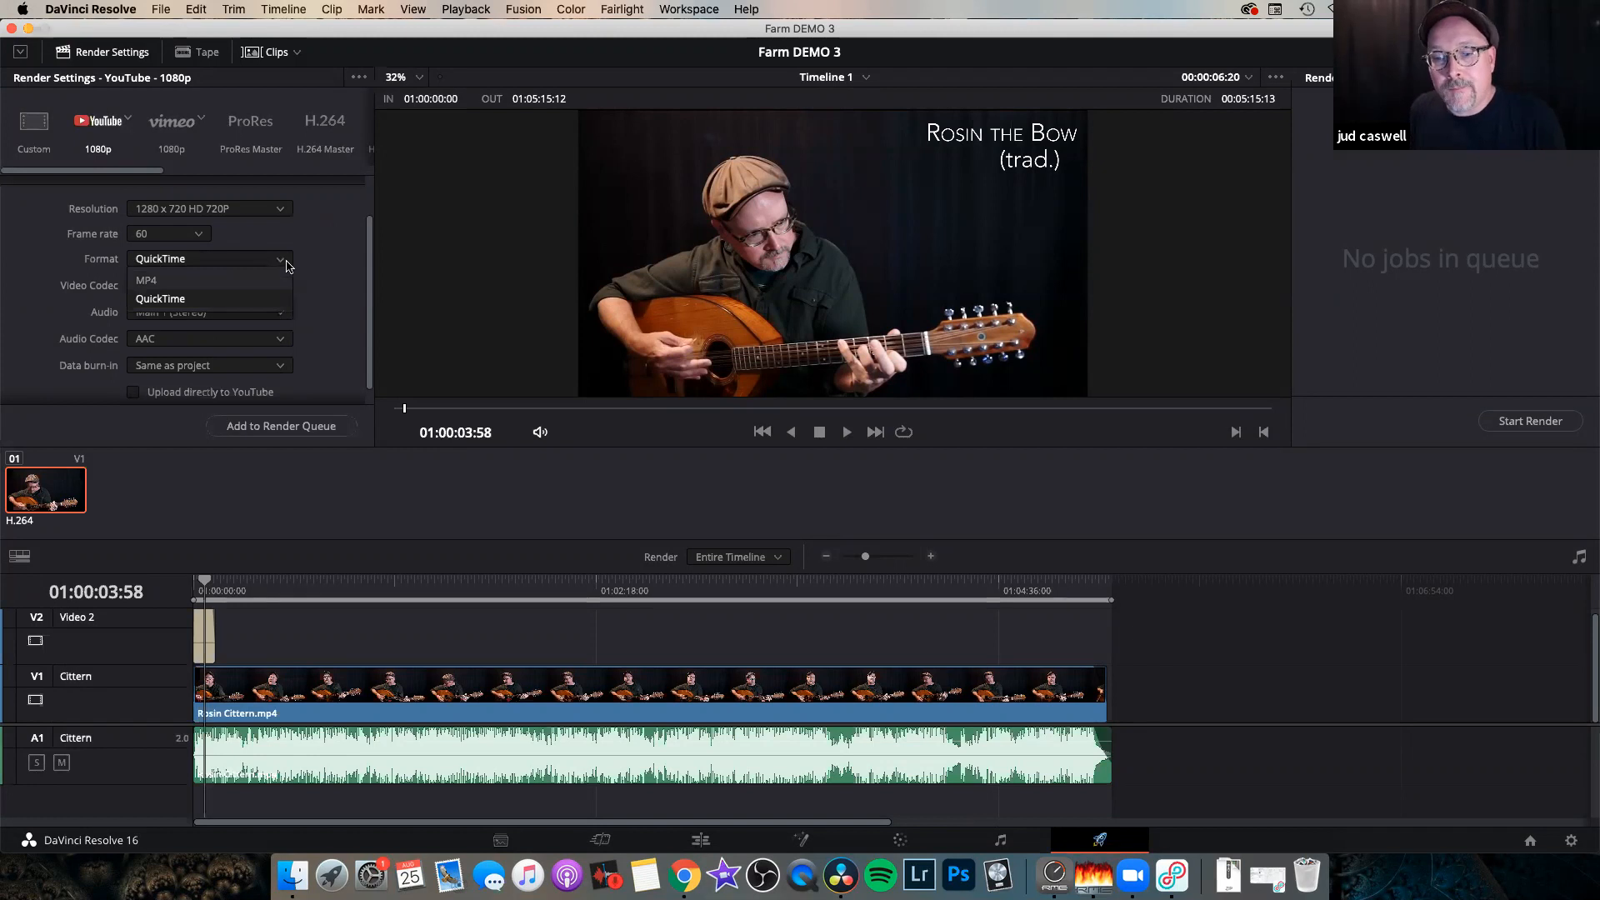
pyautogui.click(274, 280)
pyautogui.click(278, 265)
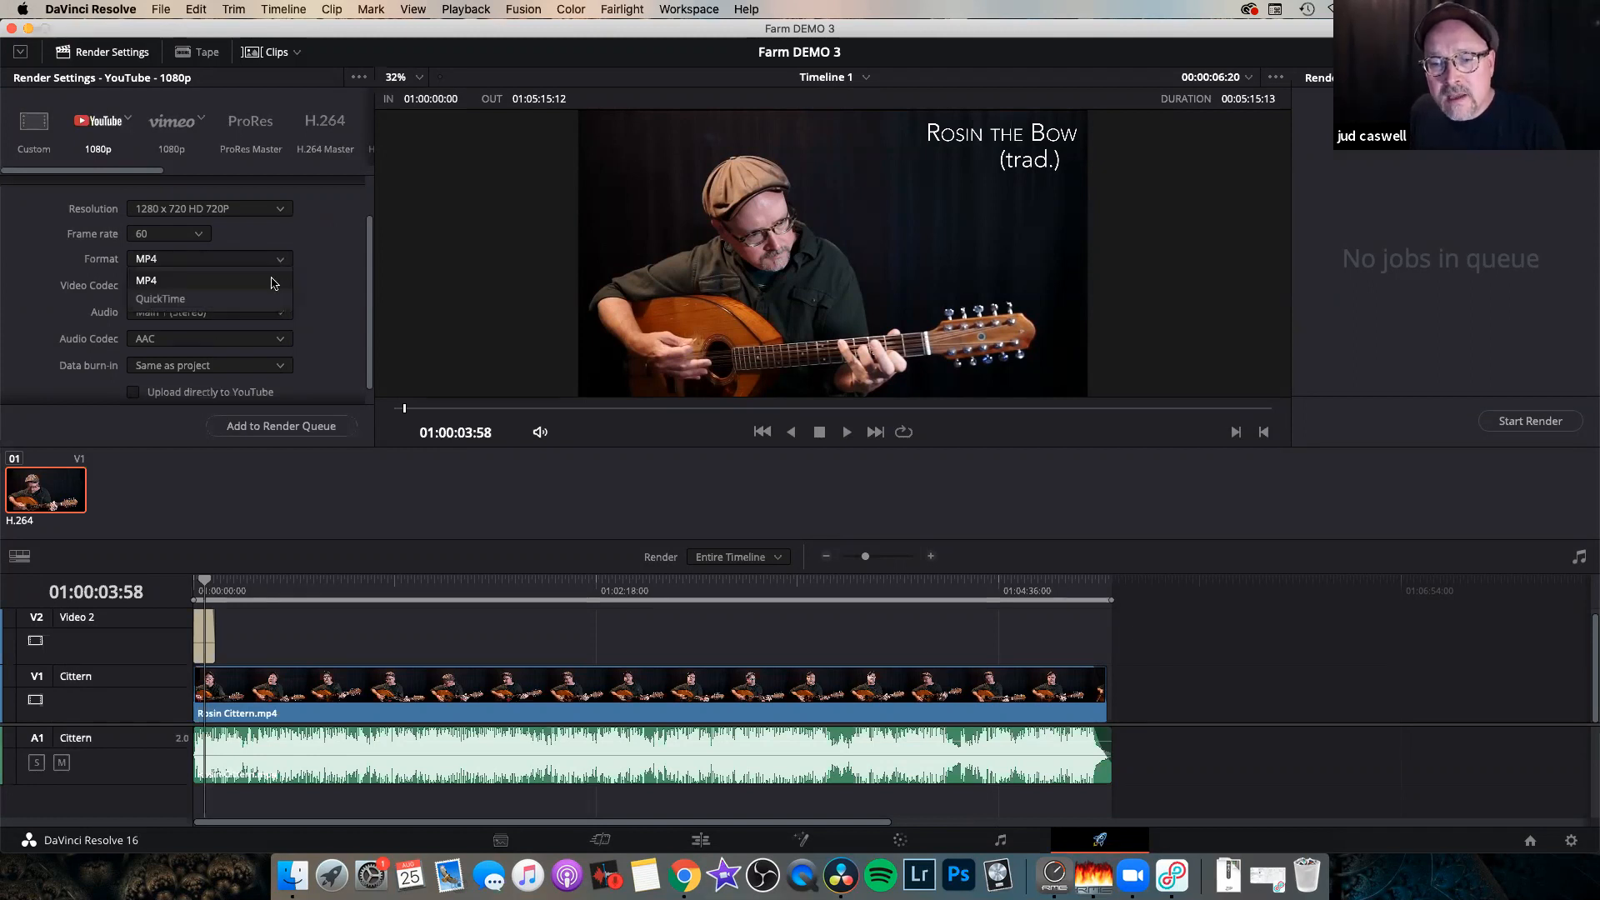
pyautogui.click(271, 299)
pyautogui.click(275, 265)
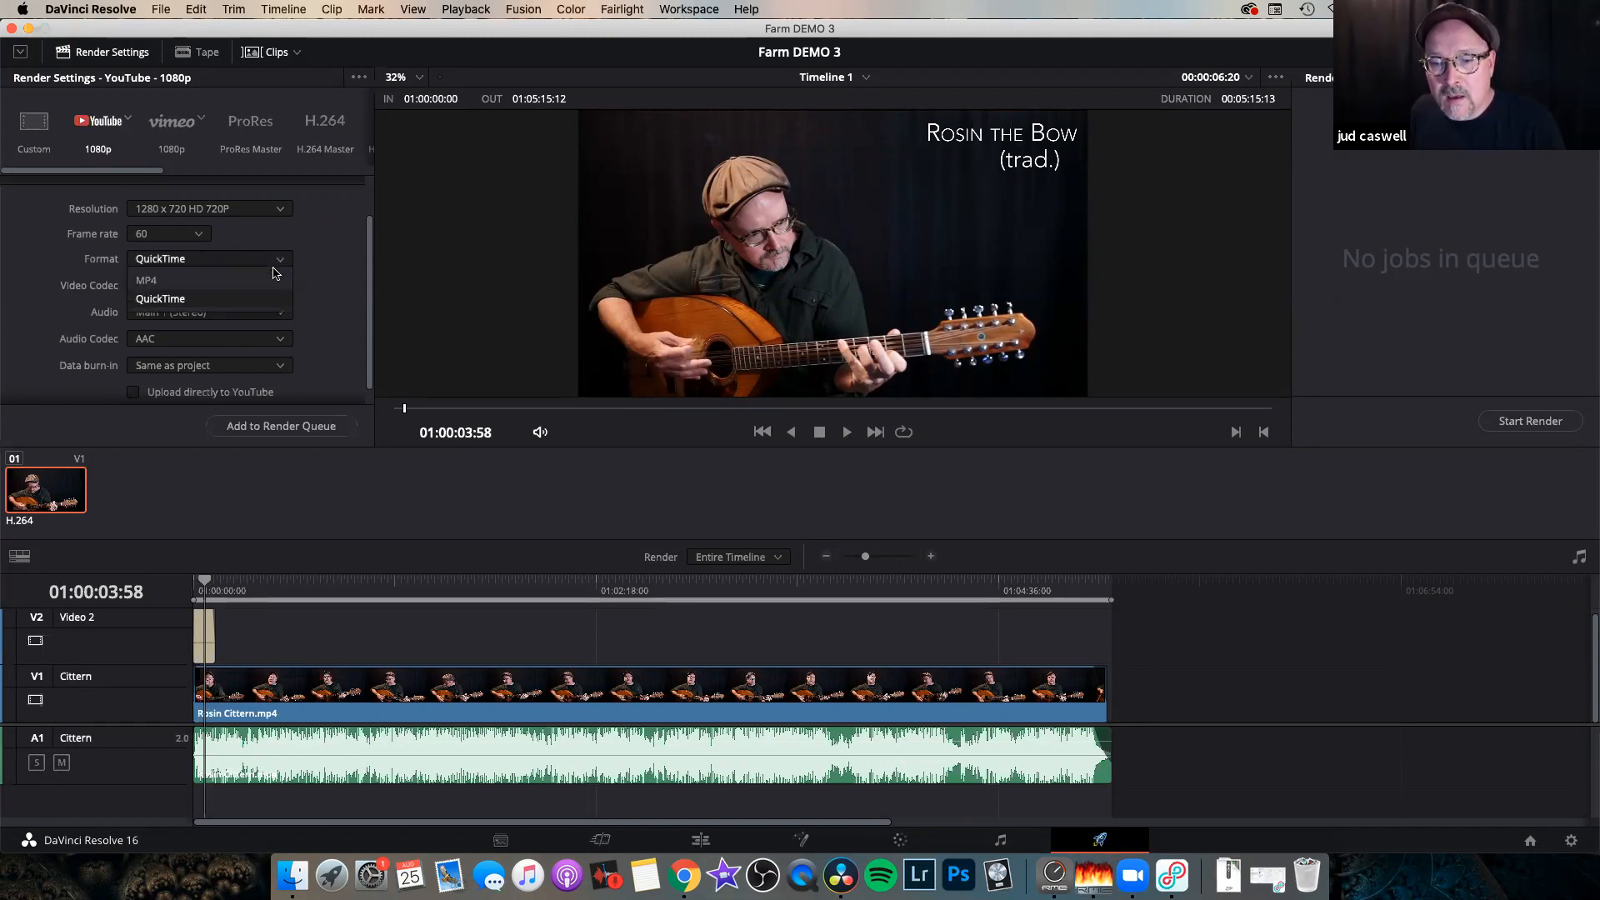
pyautogui.click(270, 281)
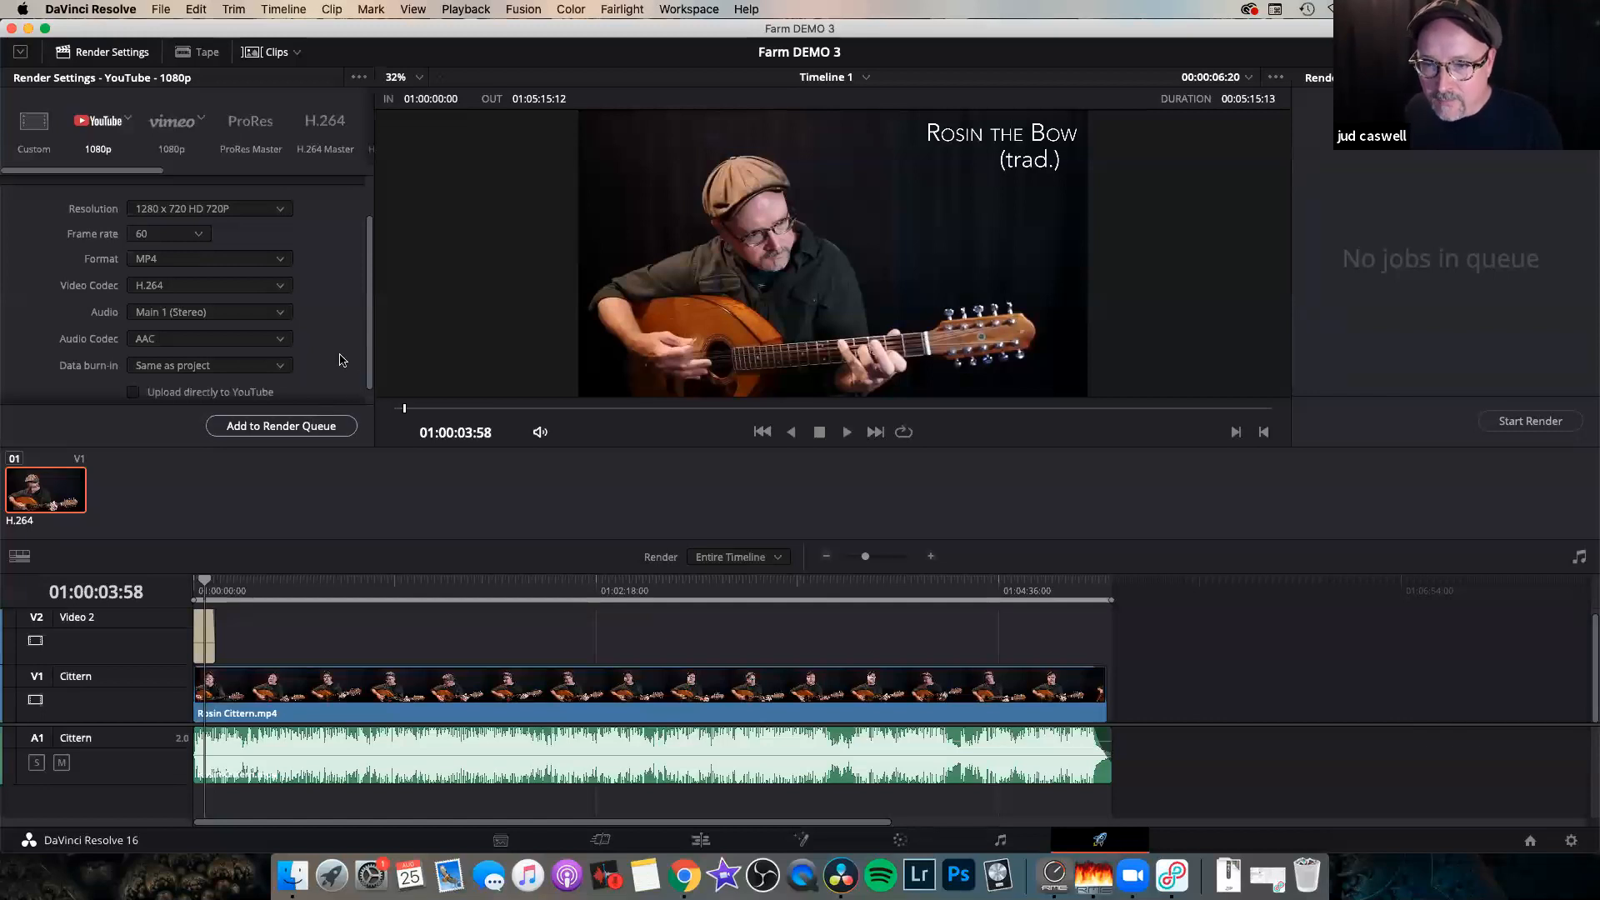
# Review the export settings for "Rosin the Bow" and add the job to the render queue.
pyautogui.scroll(5, 265, 292)
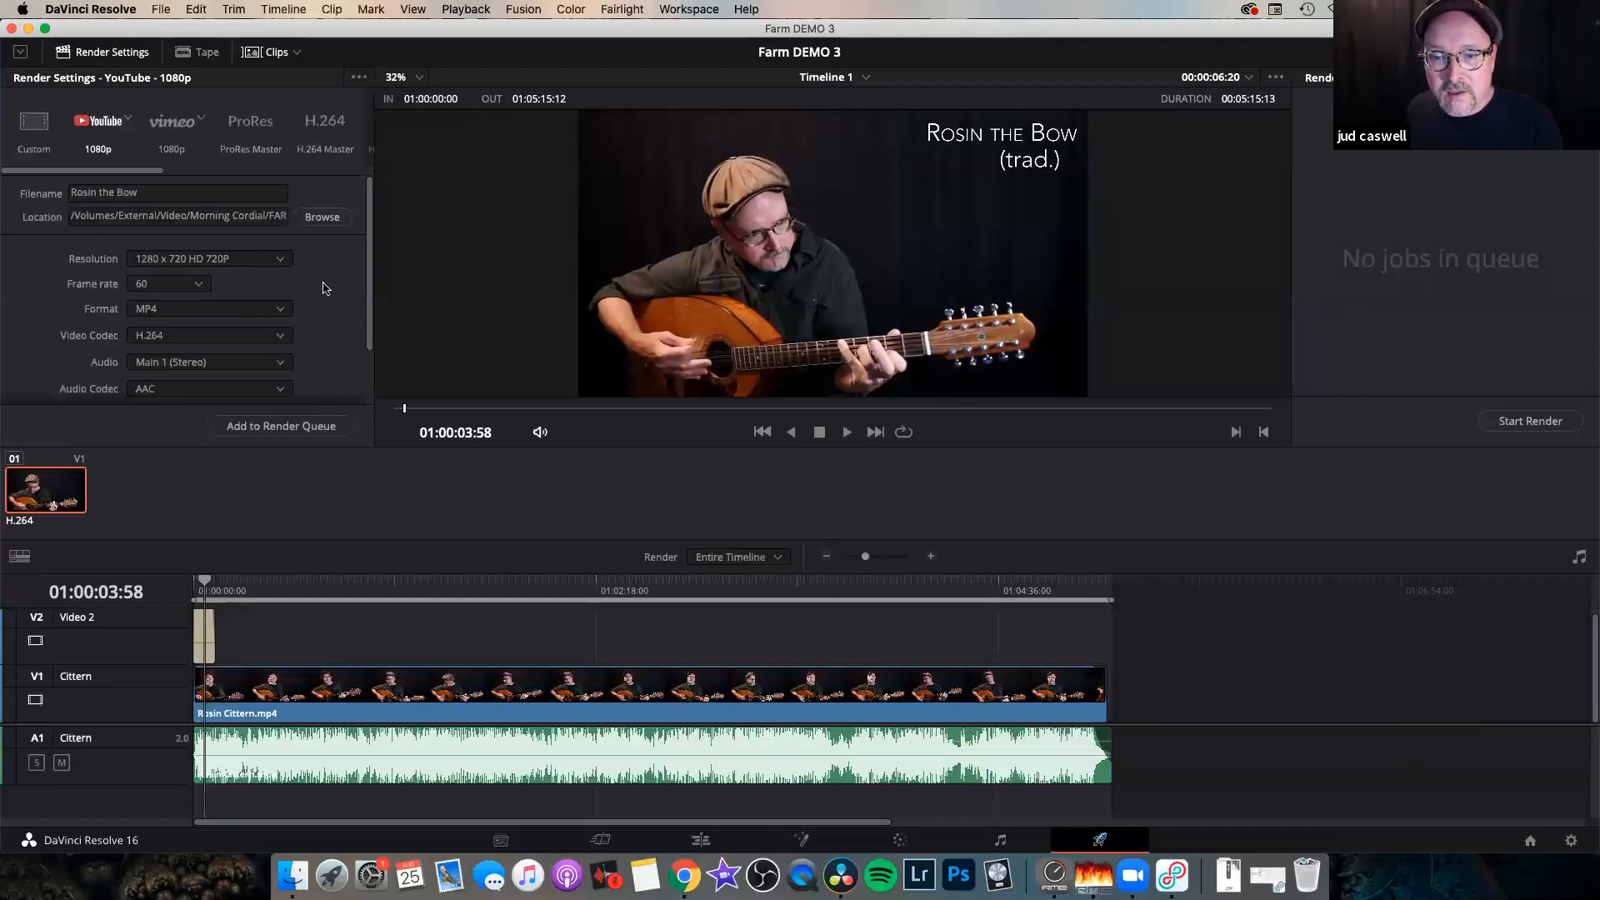
pyautogui.scroll(-5, 327, 287)
pyautogui.click(279, 426)
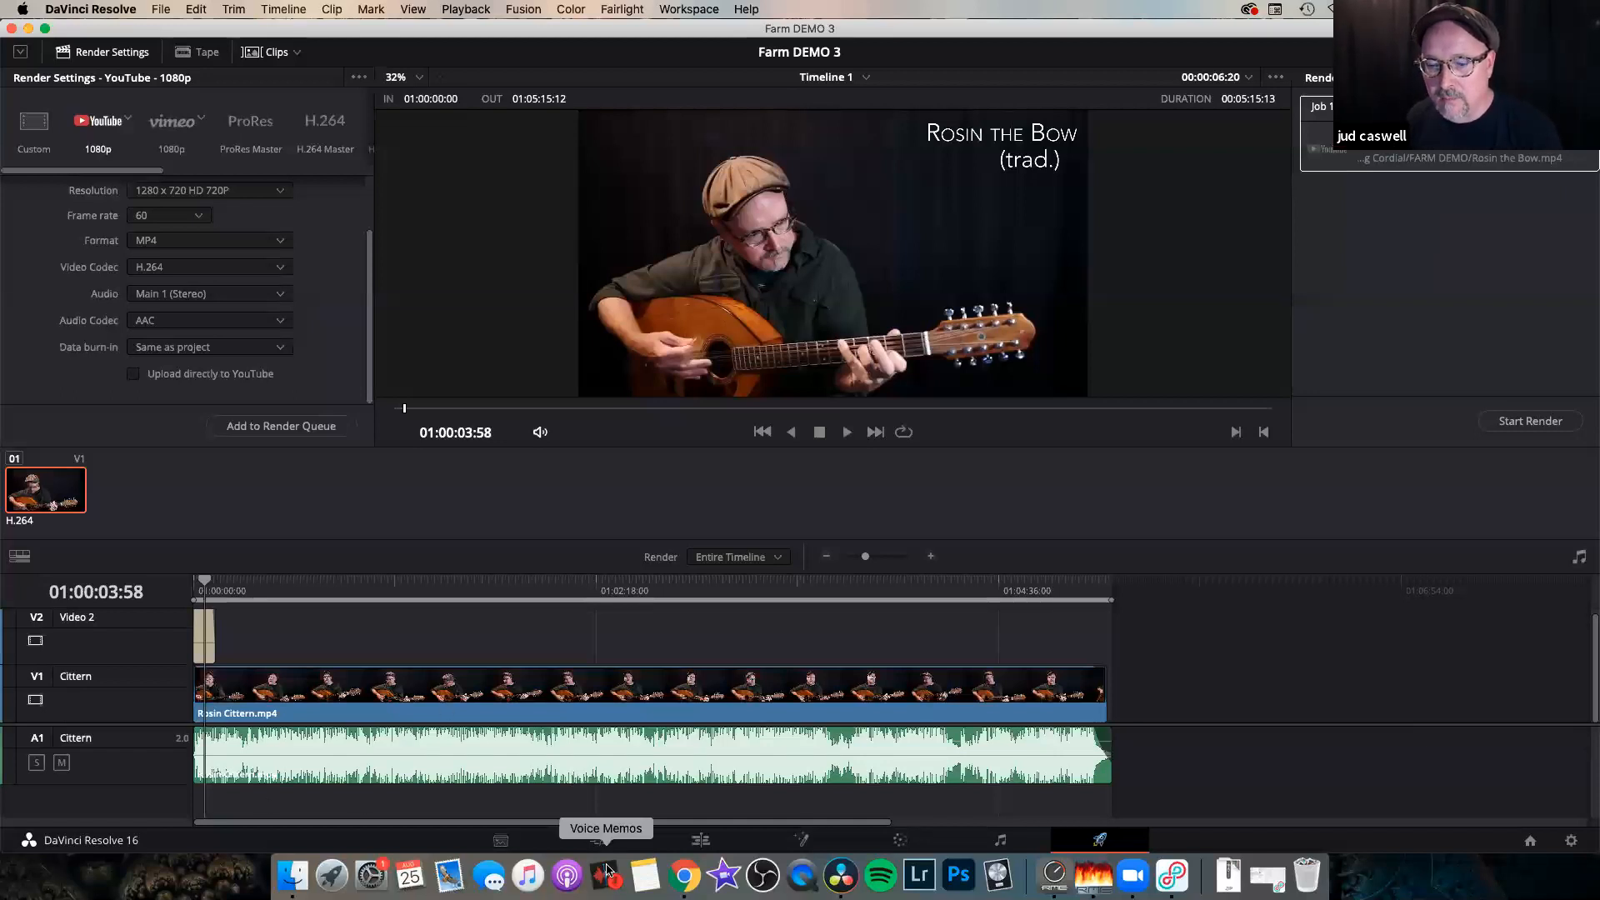
# Return to the Edit page and turn off the transform overlay in the timeline viewer.
pyautogui.click(701, 840)
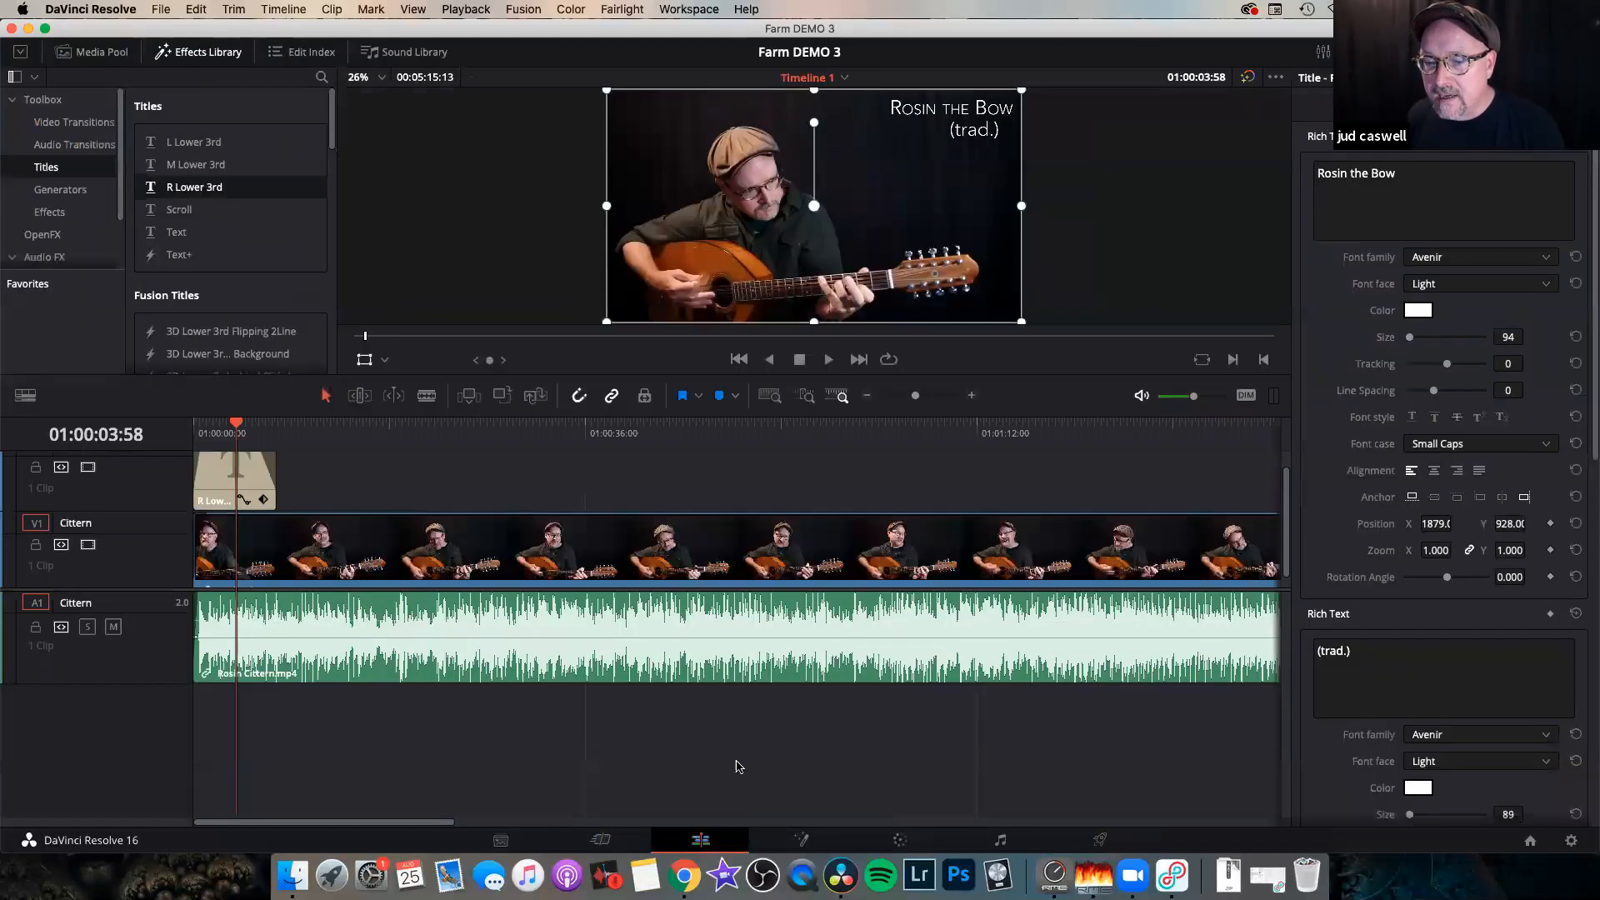
pyautogui.press('super+minus')
pyautogui.press('super+minus')
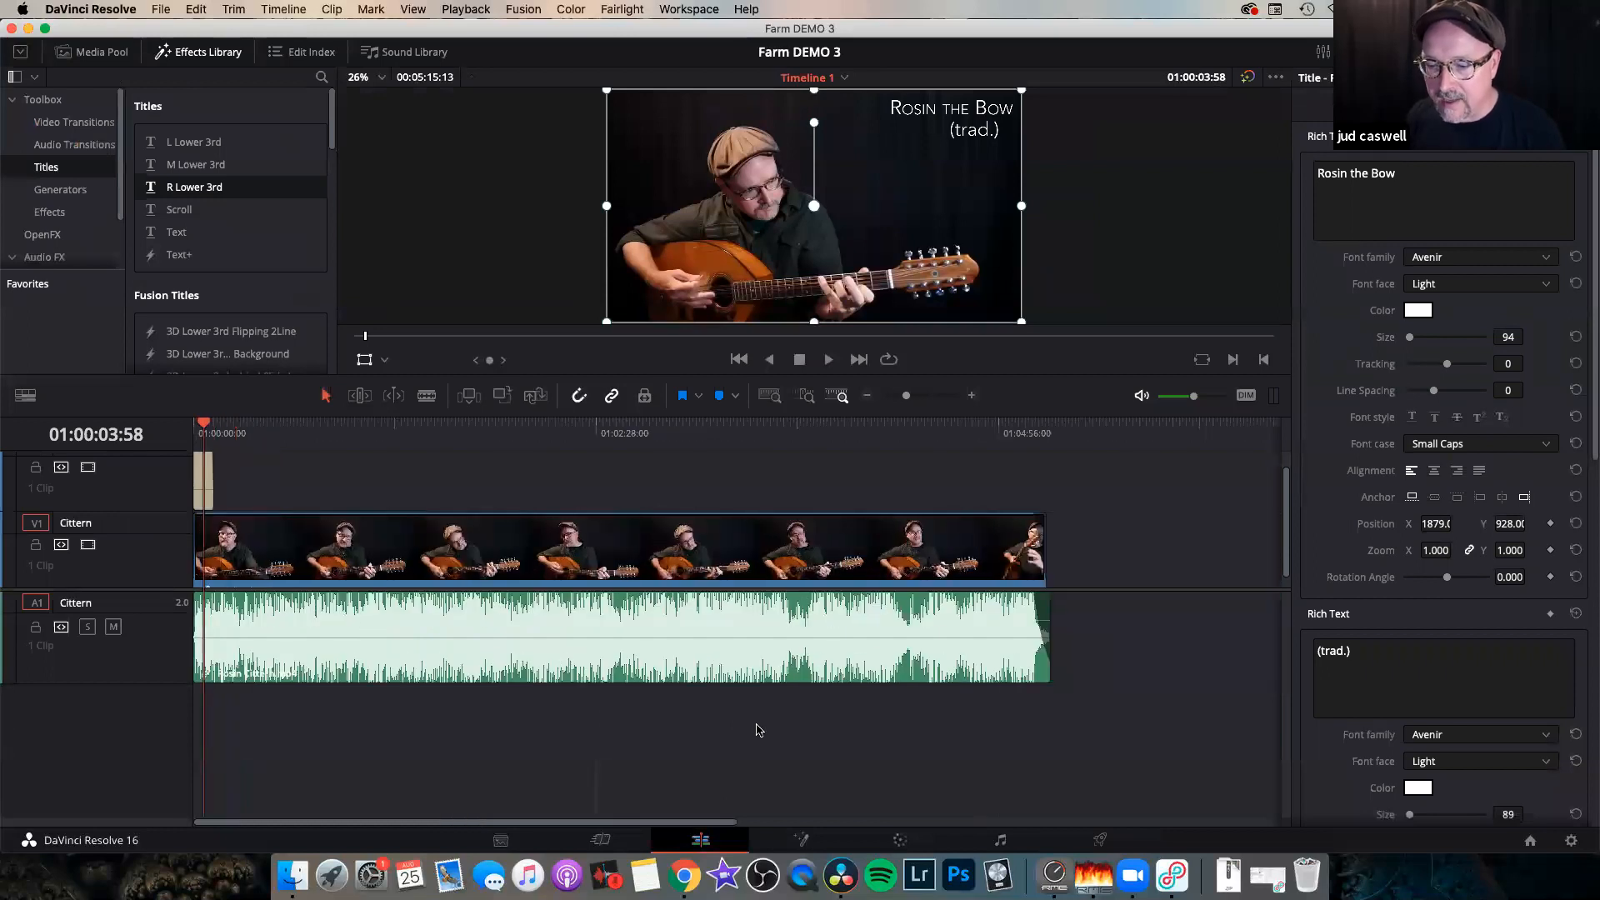
pyautogui.press('super+equal')
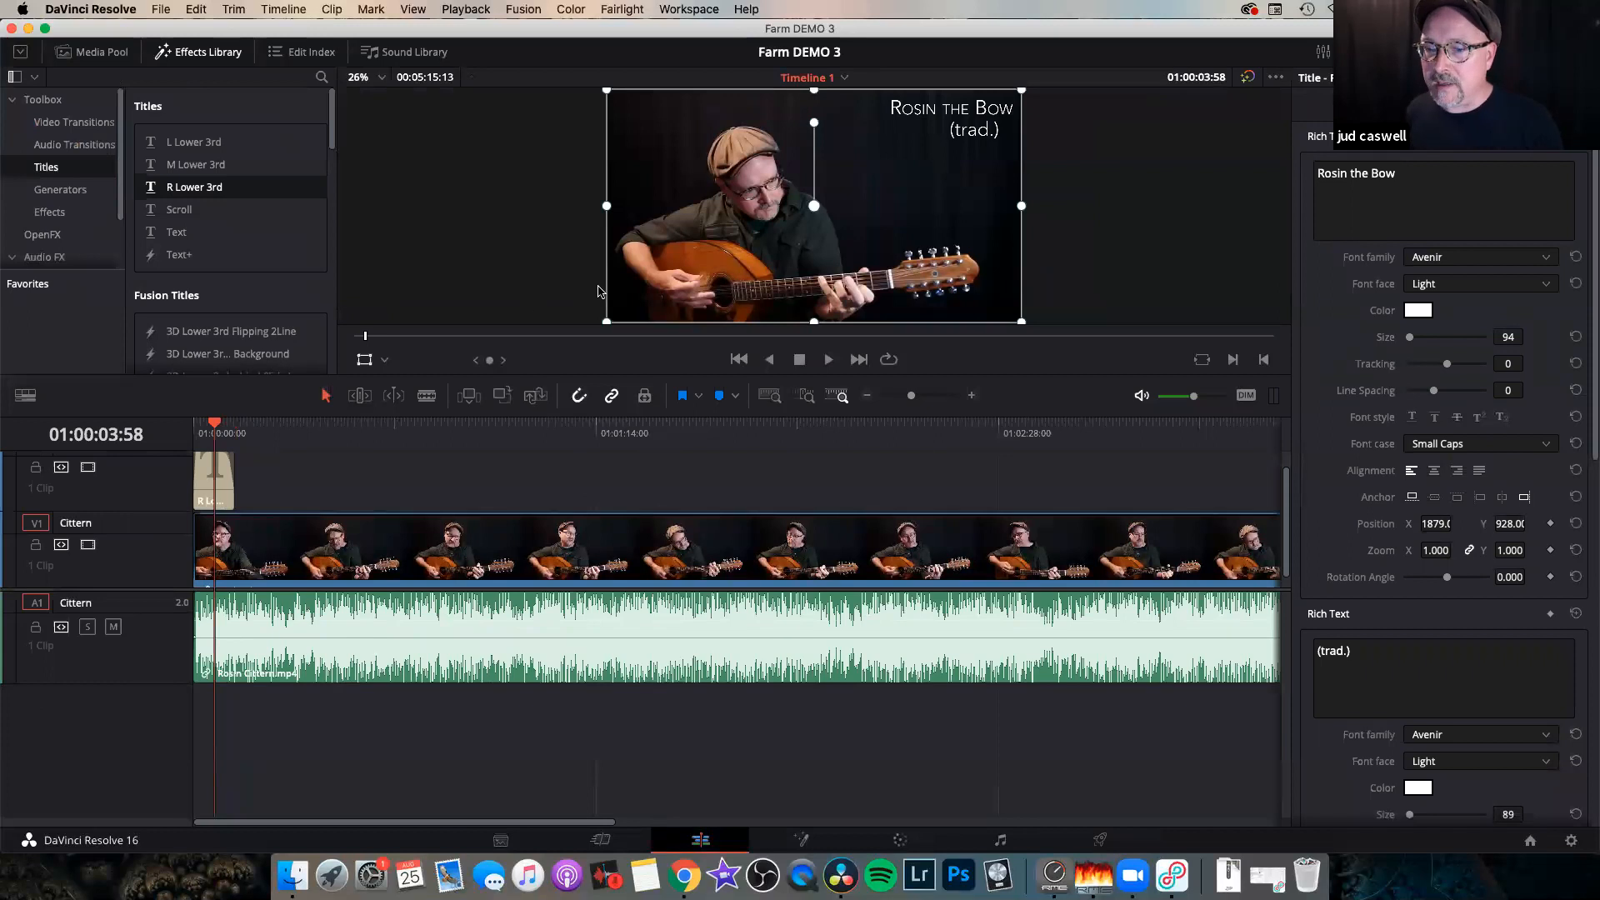
pyautogui.click(365, 359)
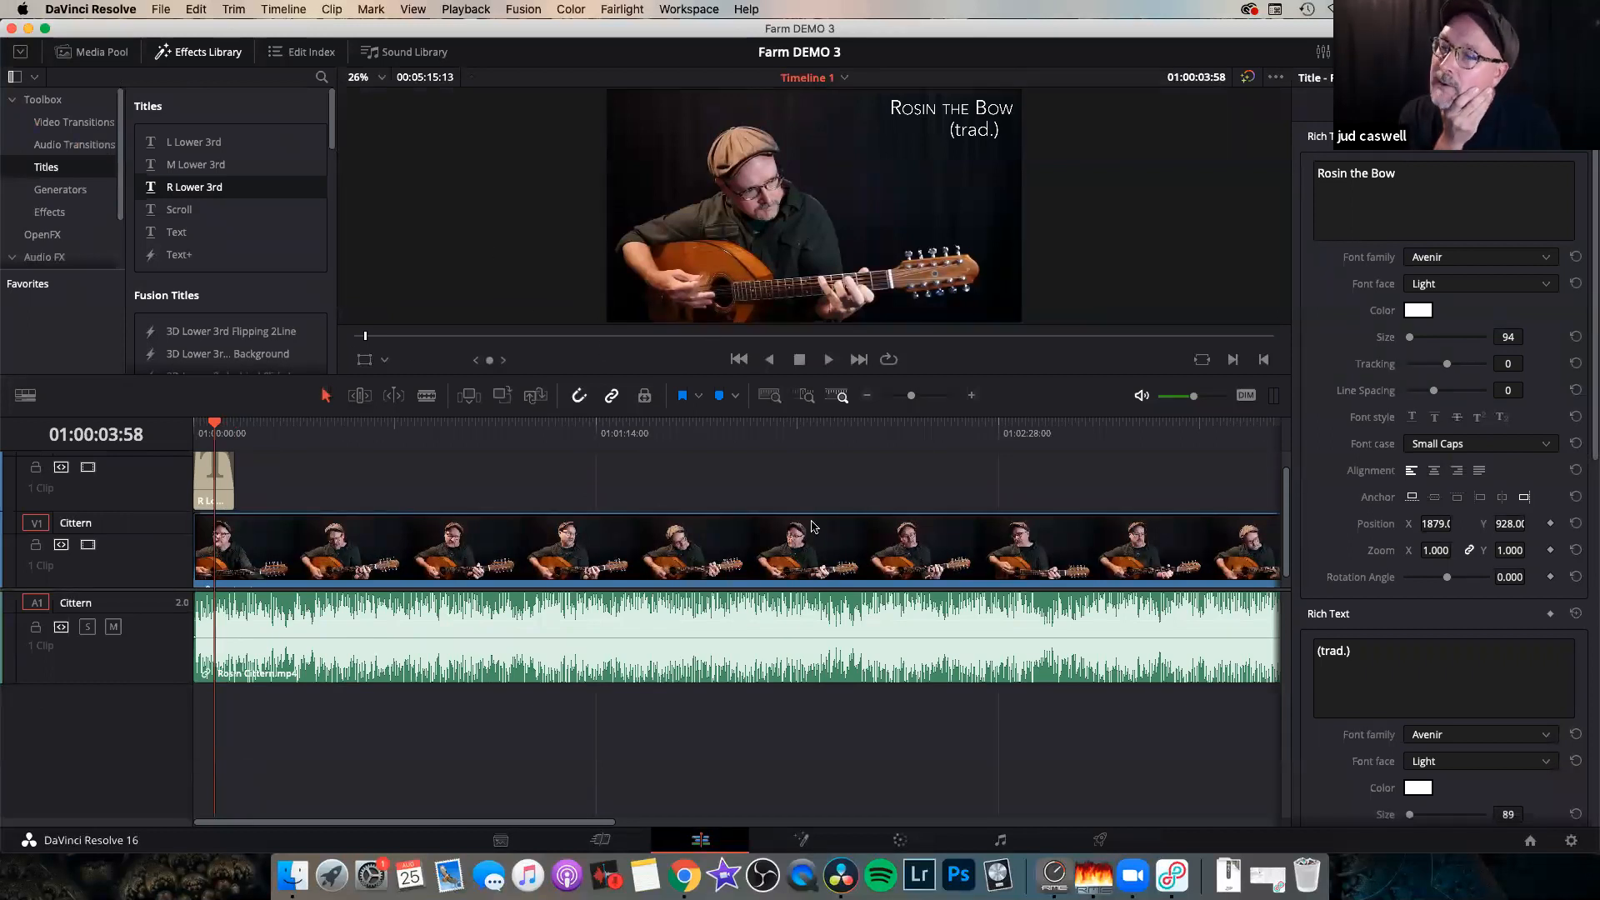
pyautogui.click(587, 540)
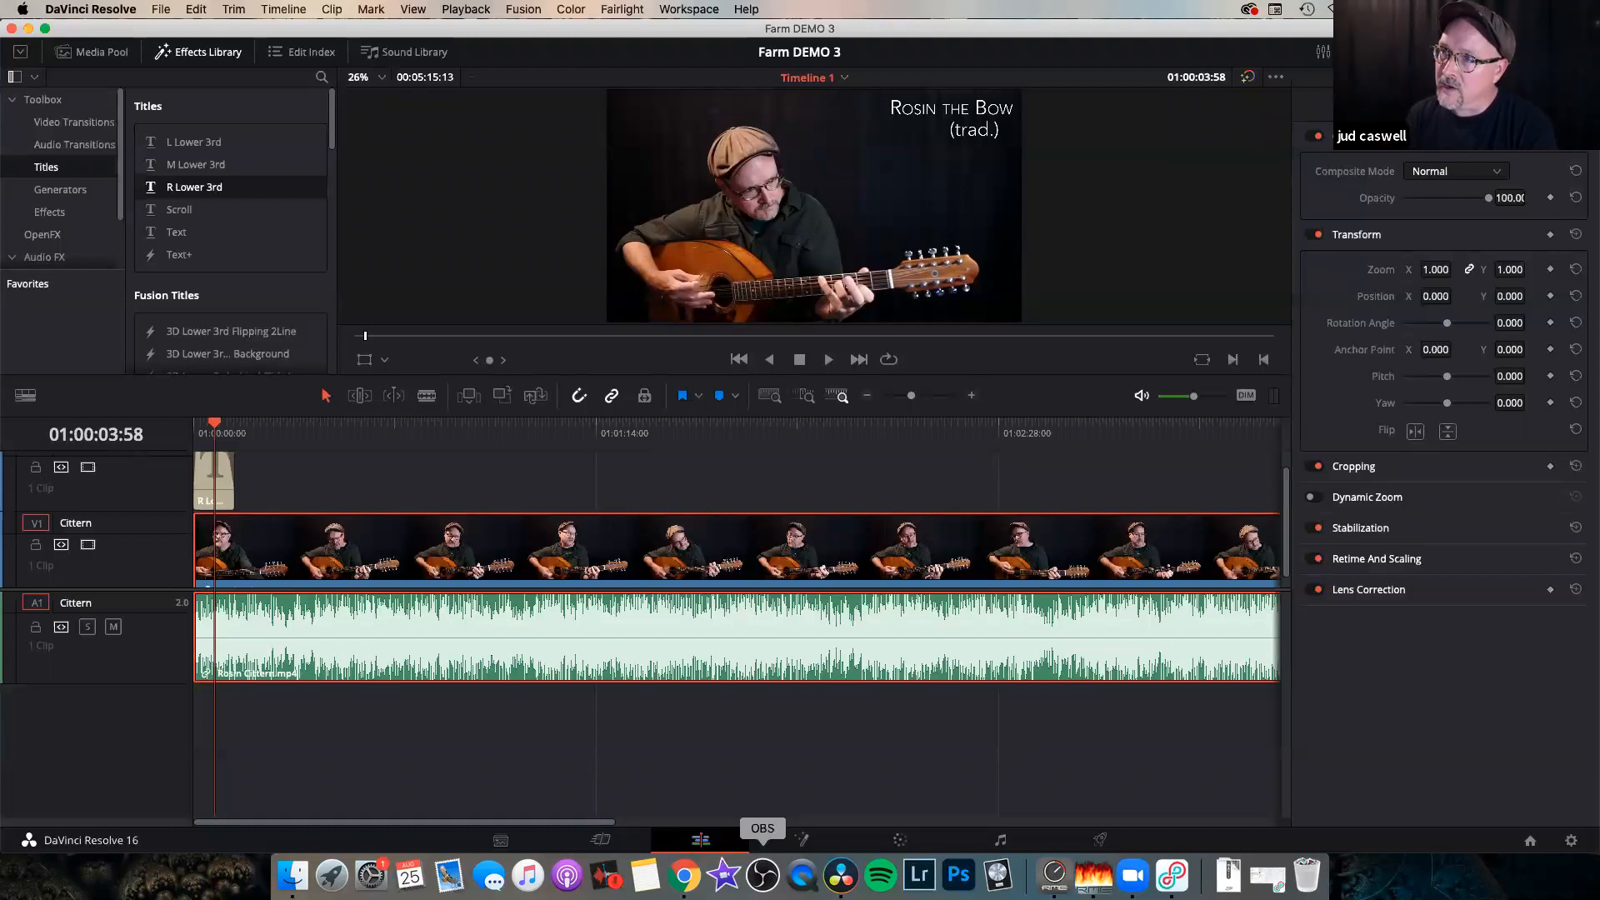
pyautogui.click(572, 480)
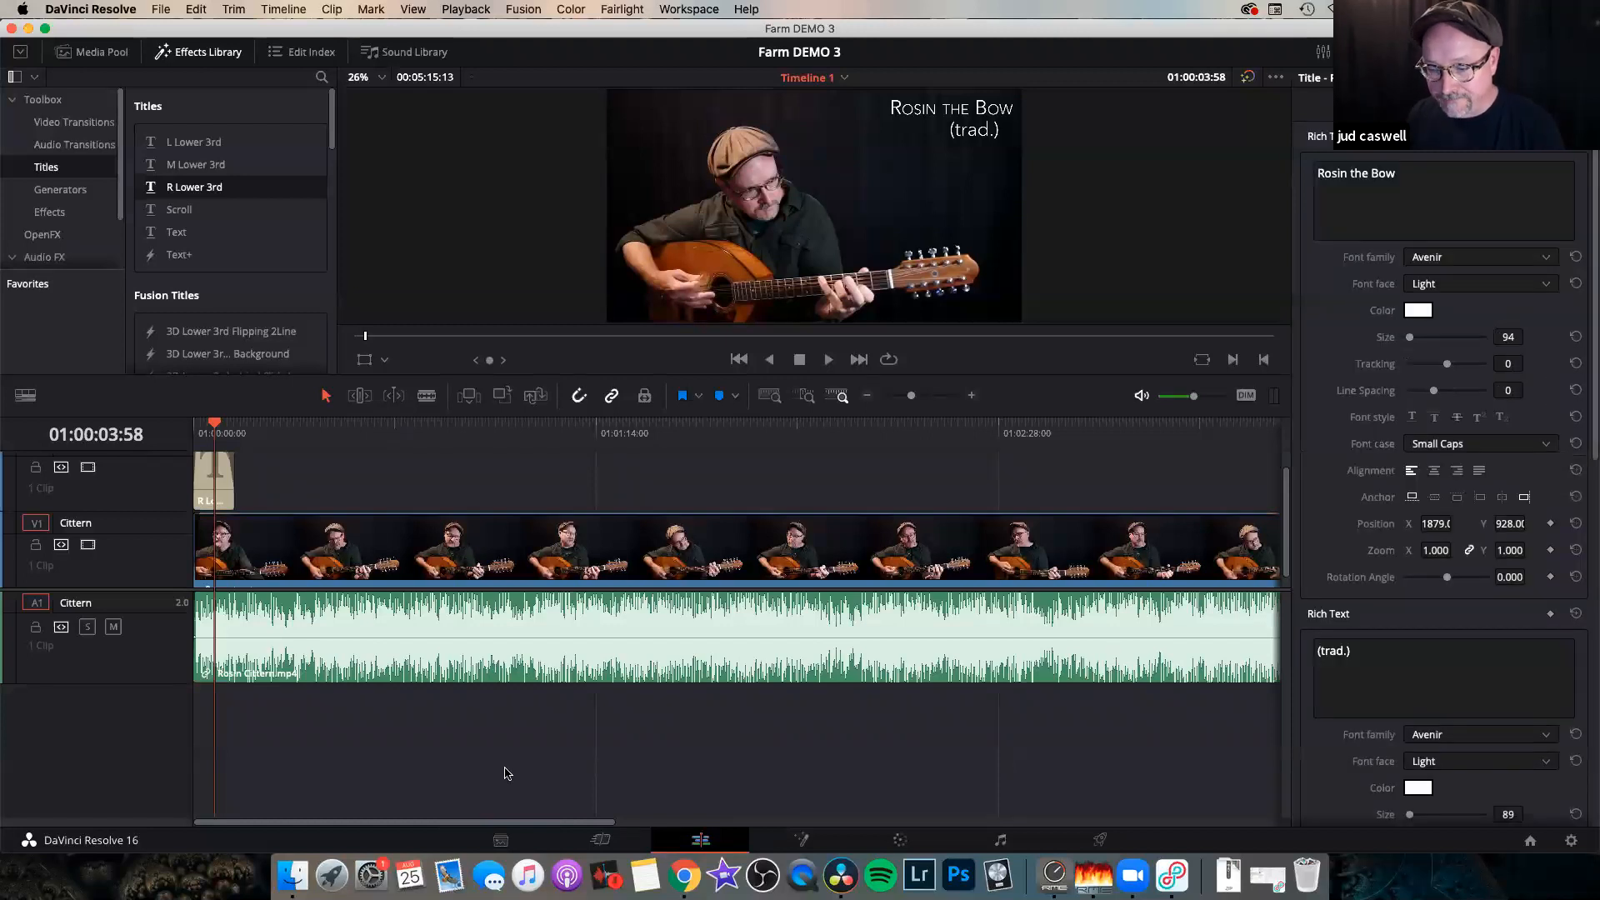
pyautogui.press('super+minus')
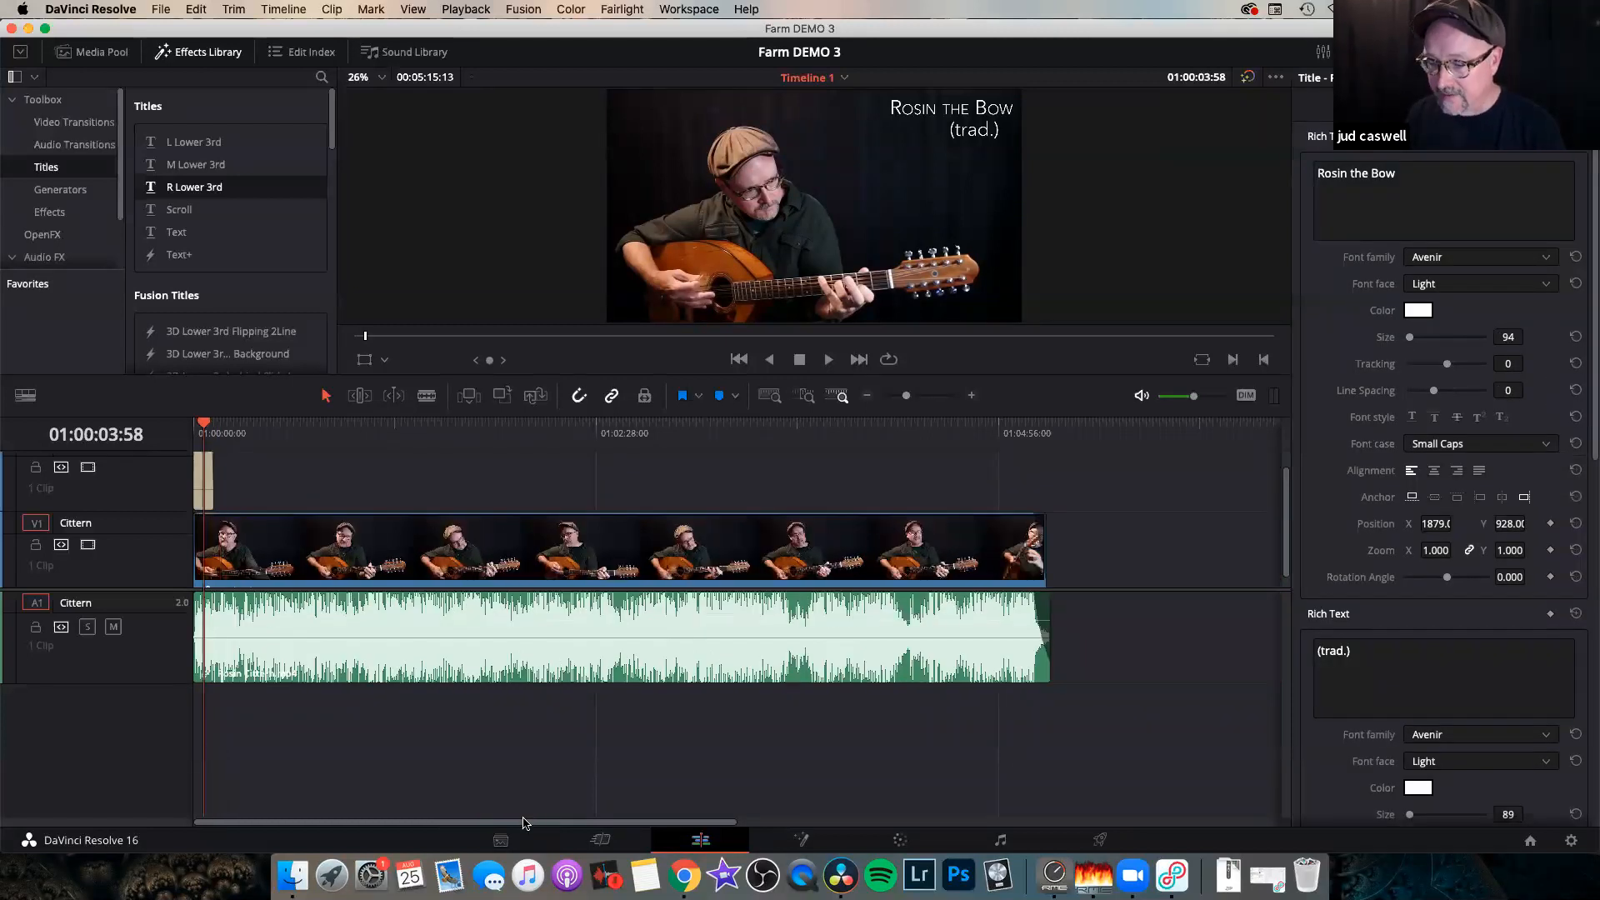
pyautogui.press('super+equal')
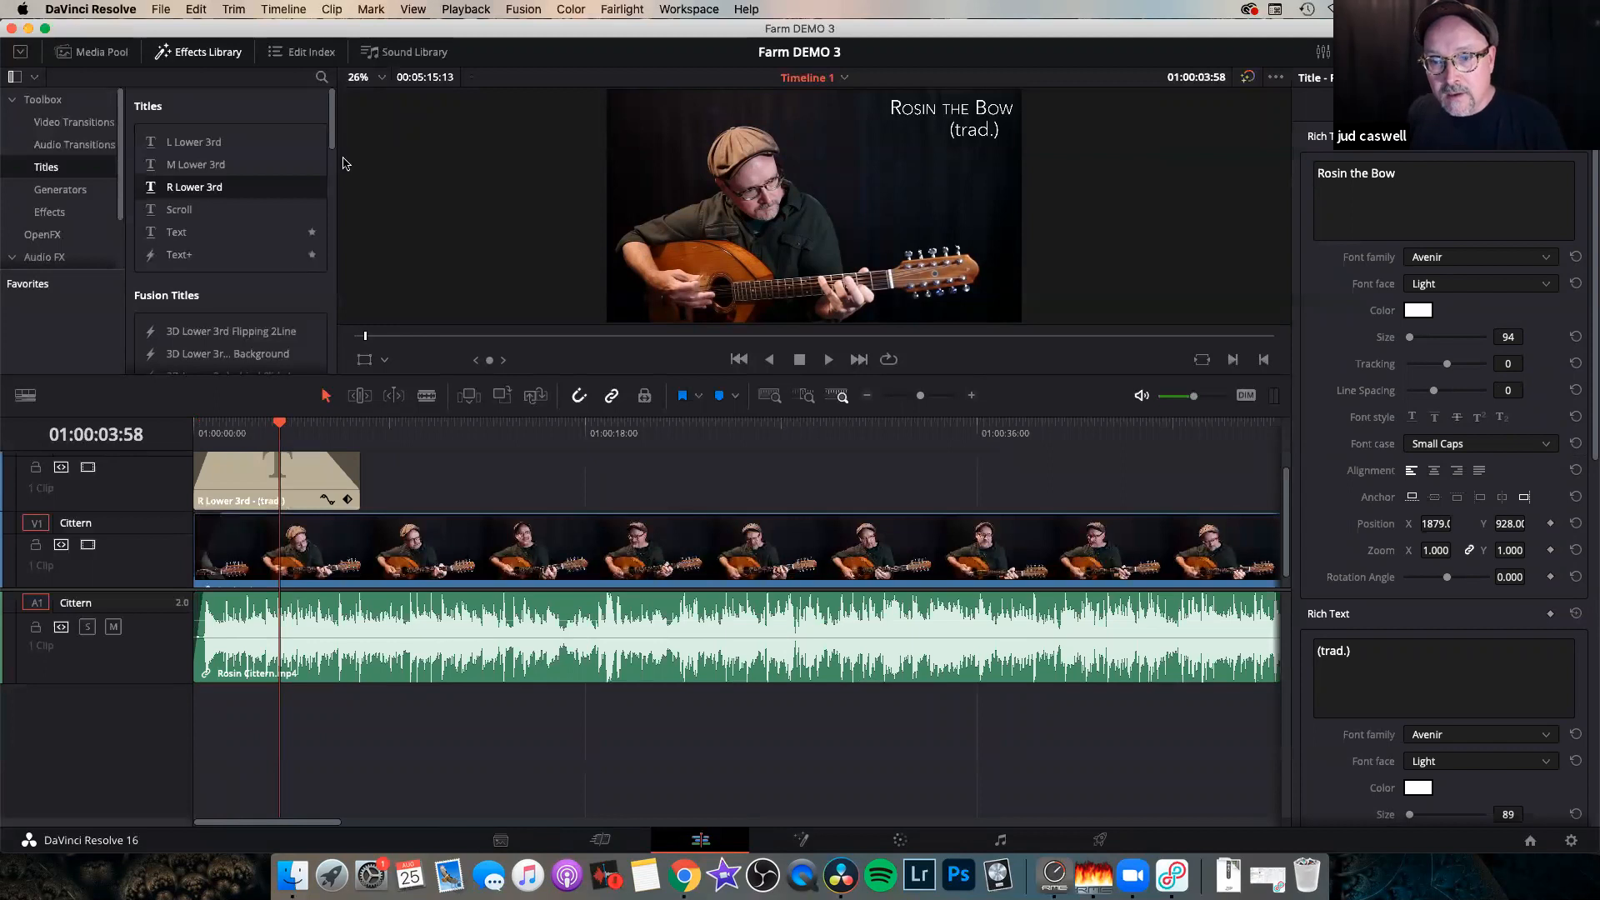
# Import the audio file Rosin the Bow.wav from the FARM DEMO folder.
pyautogui.click(167, 8)
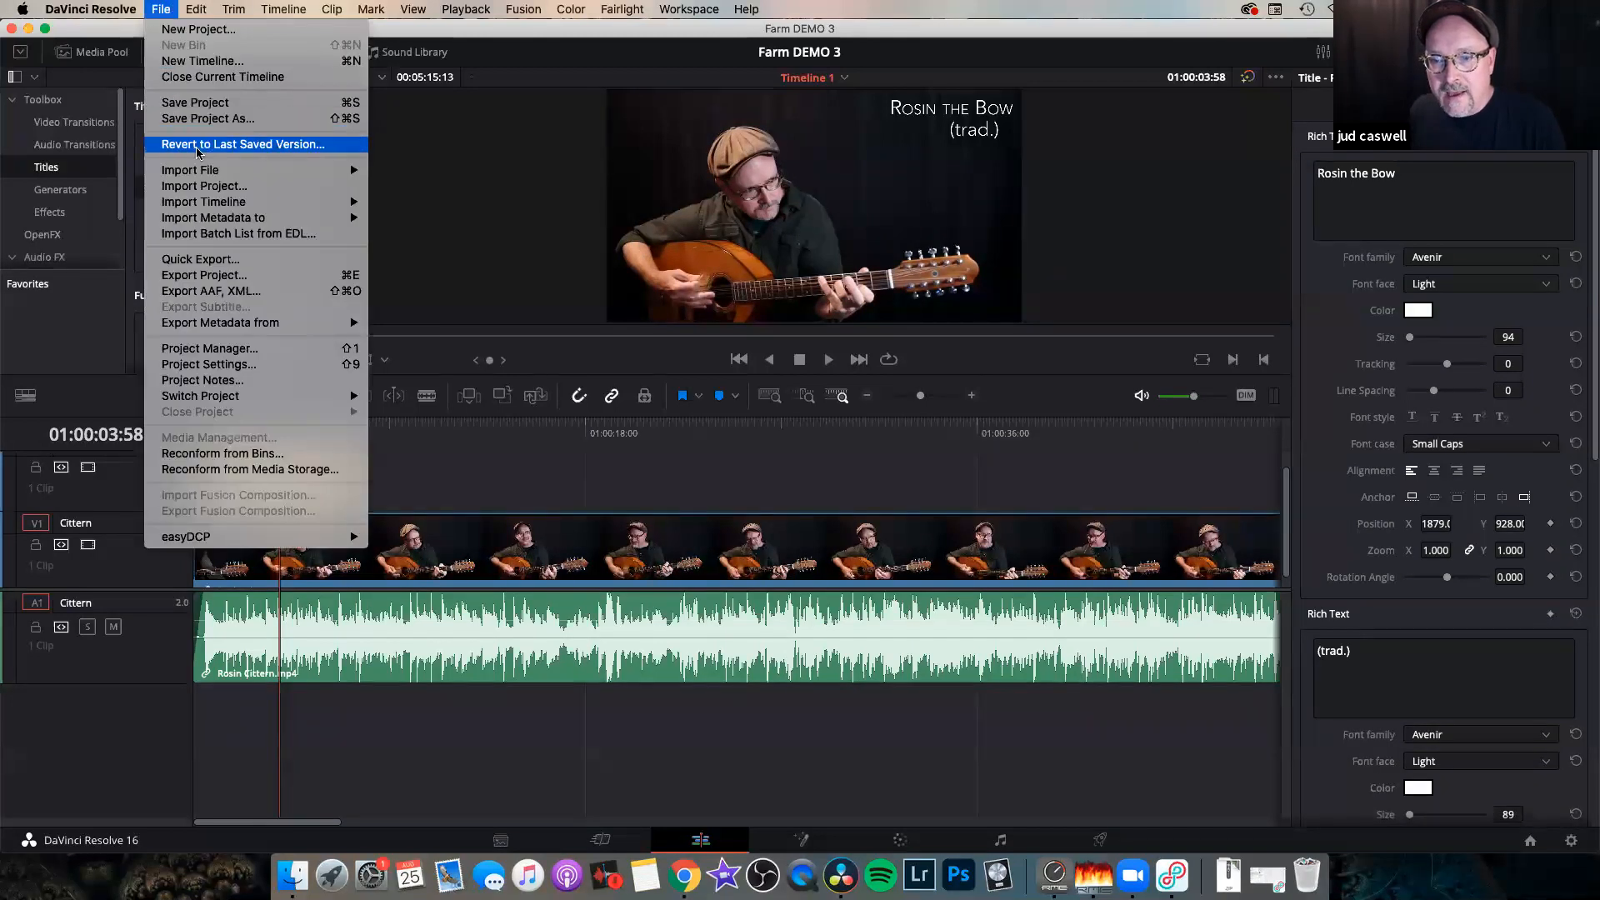
pyautogui.moveTo(216, 171)
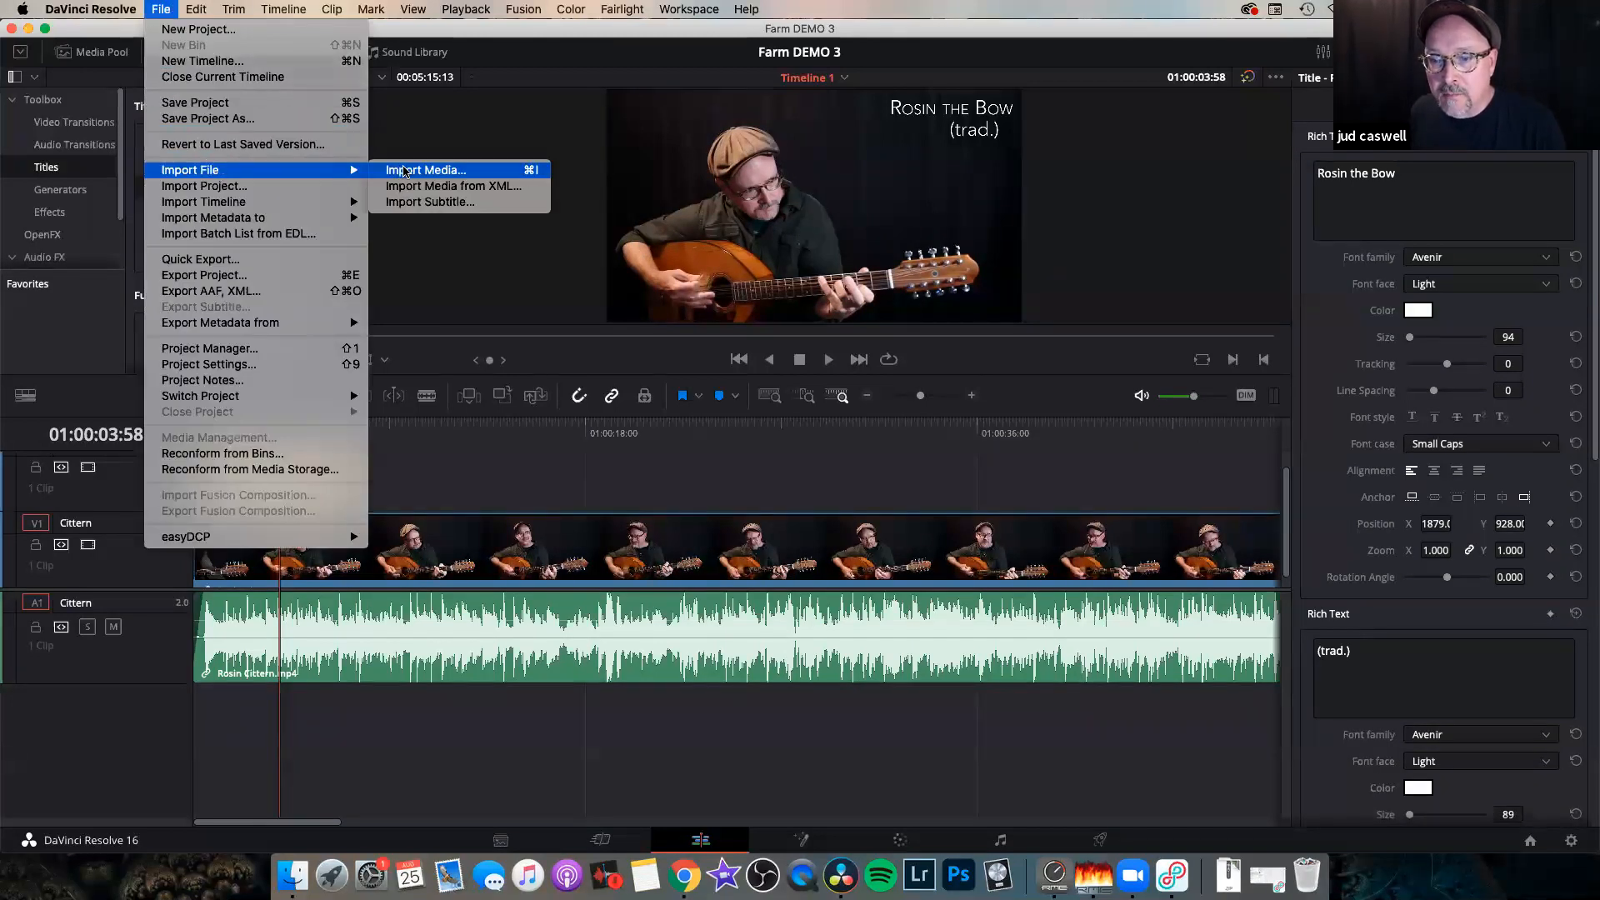
pyautogui.click(371, 9)
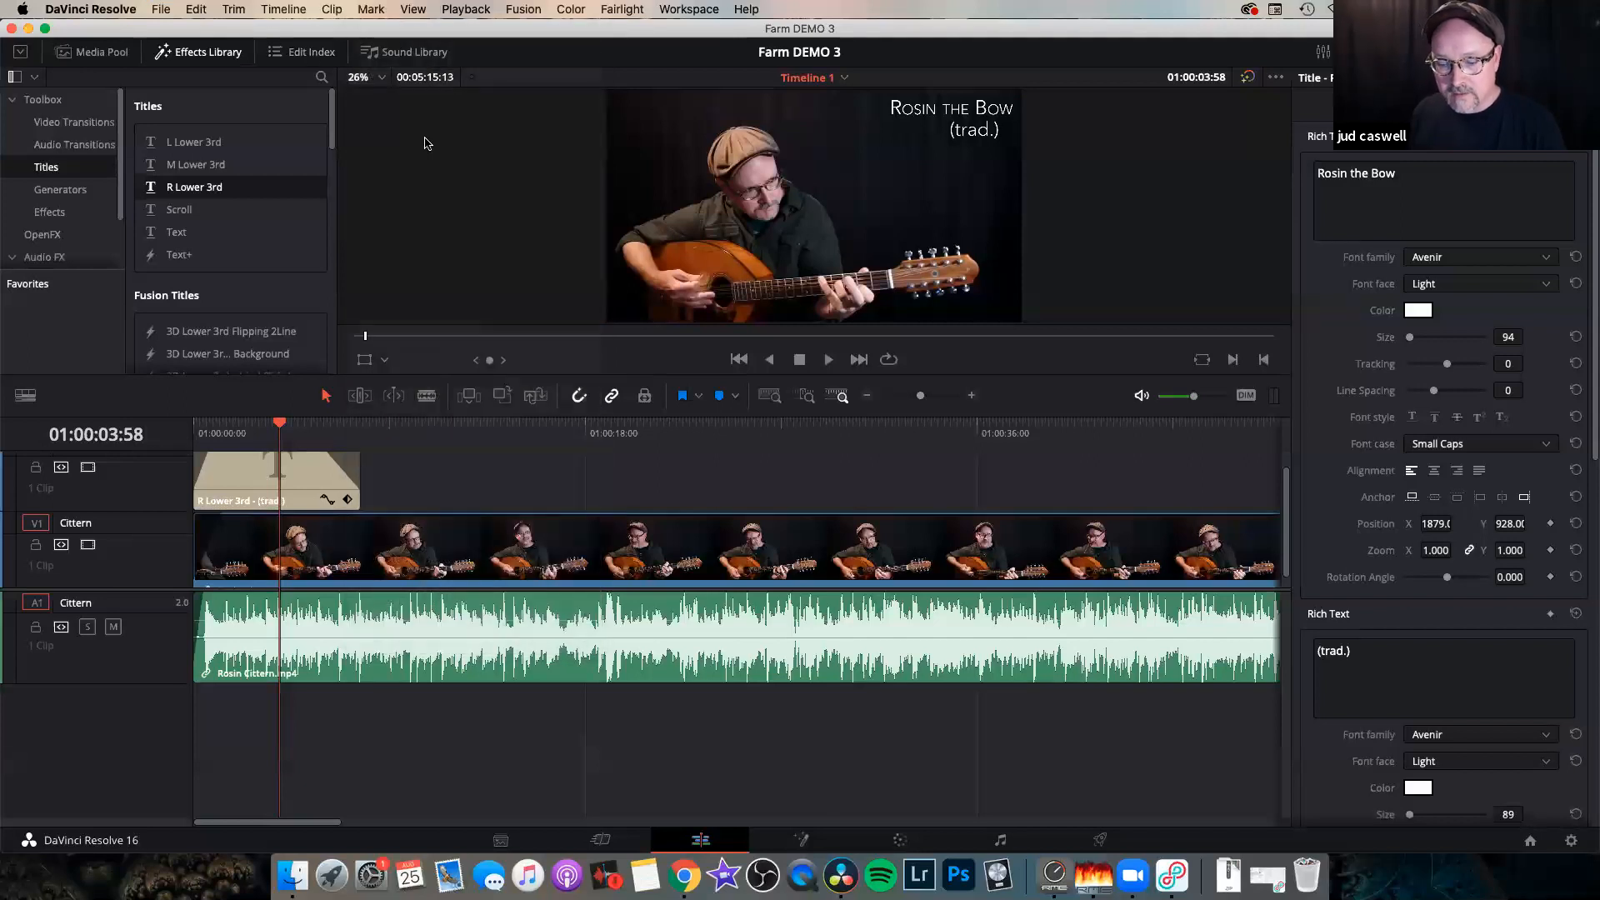
pyautogui.press('super+i')
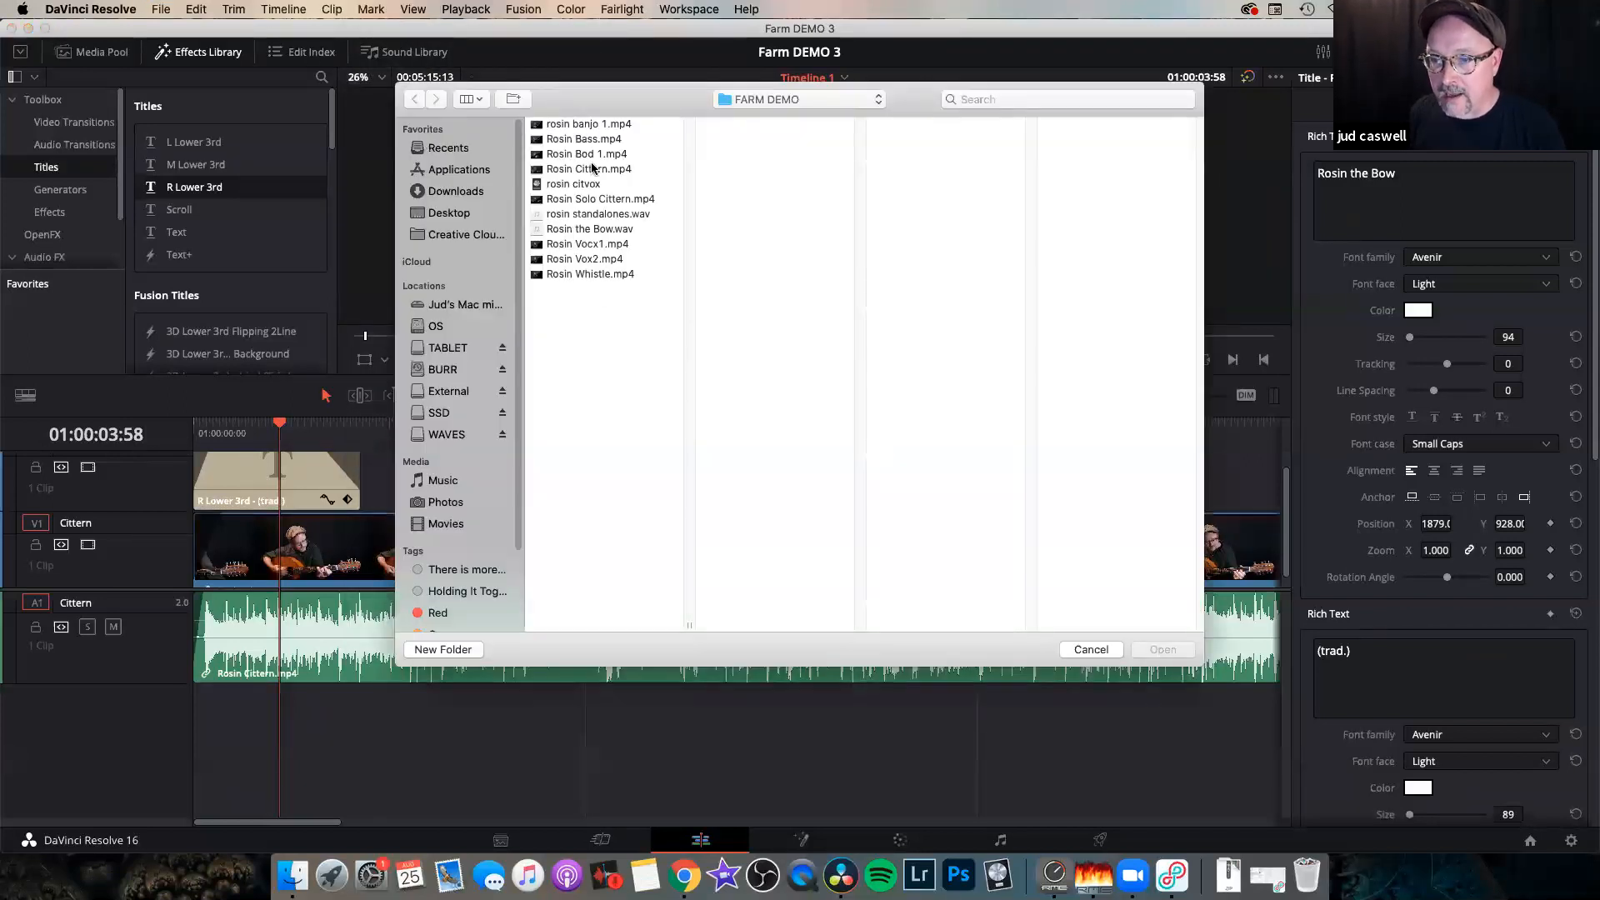
pyautogui.click(621, 228)
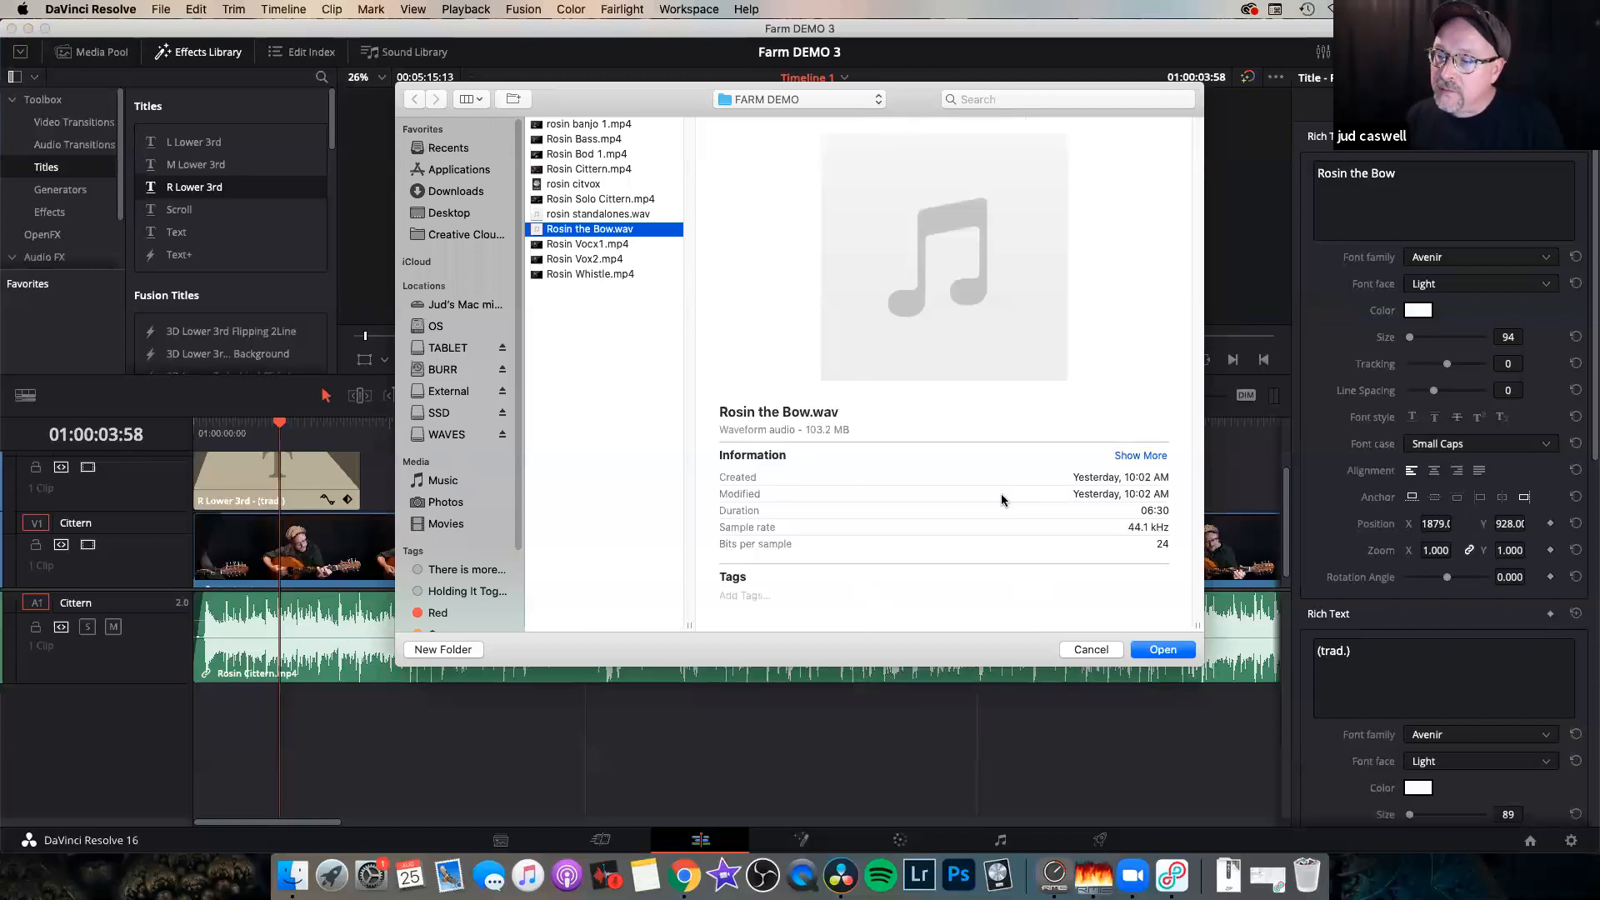
pyautogui.click(1162, 650)
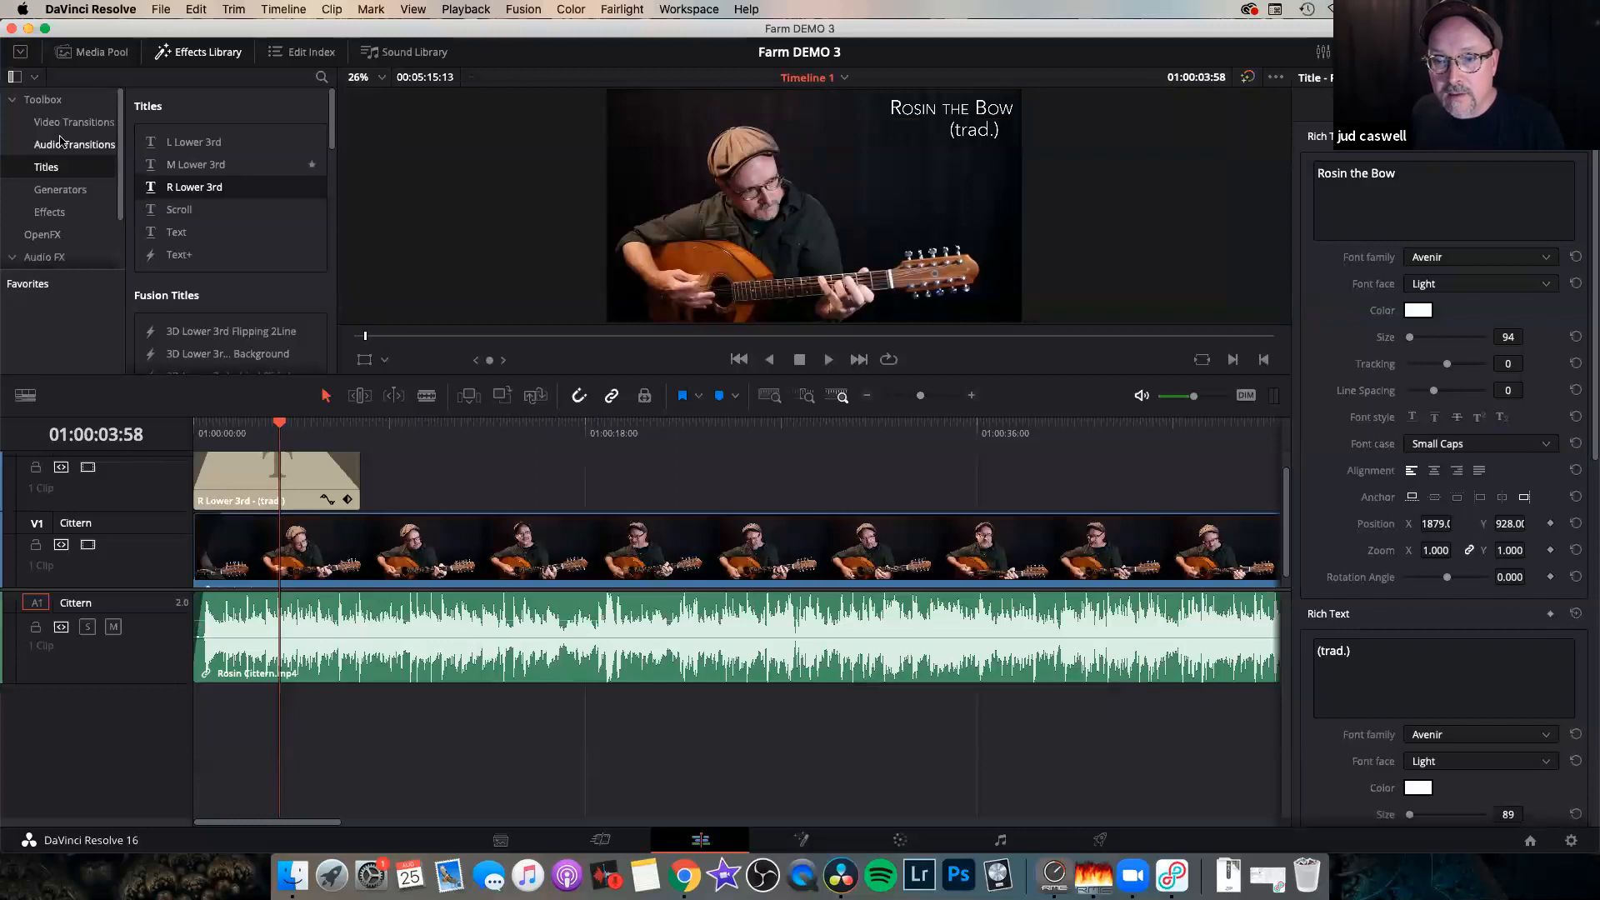
# Place Rosin the Bow.wav from the media pool on a new audio track below the Cittern track.
pyautogui.click(94, 51)
pyautogui.click(194, 209)
pyautogui.doubleClick(194, 209)
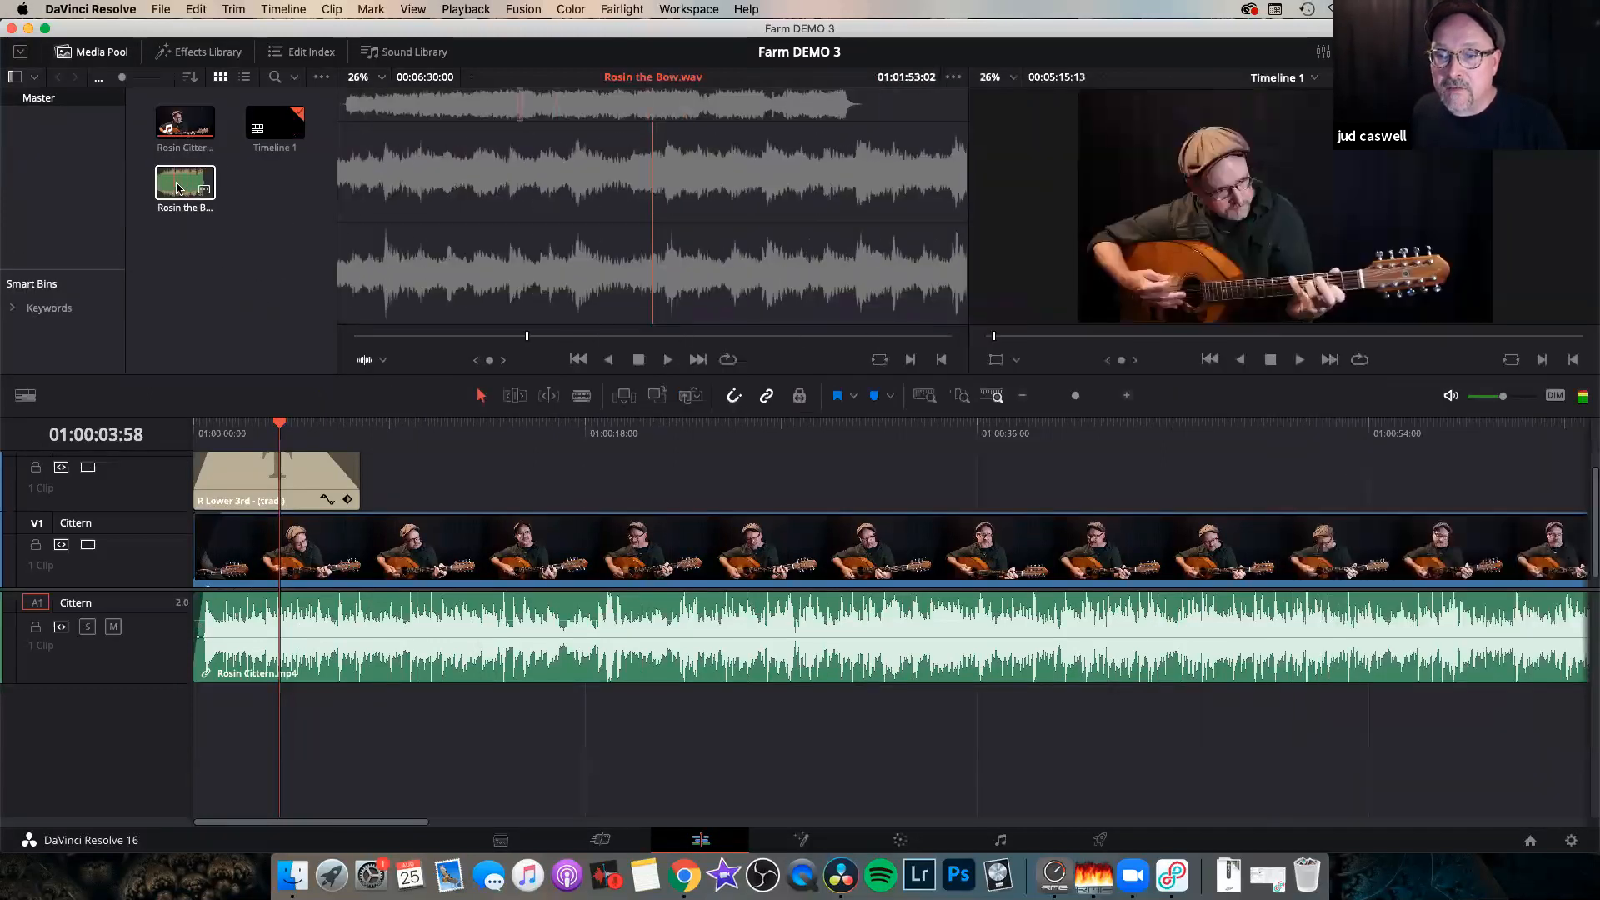
pyautogui.click(205, 300)
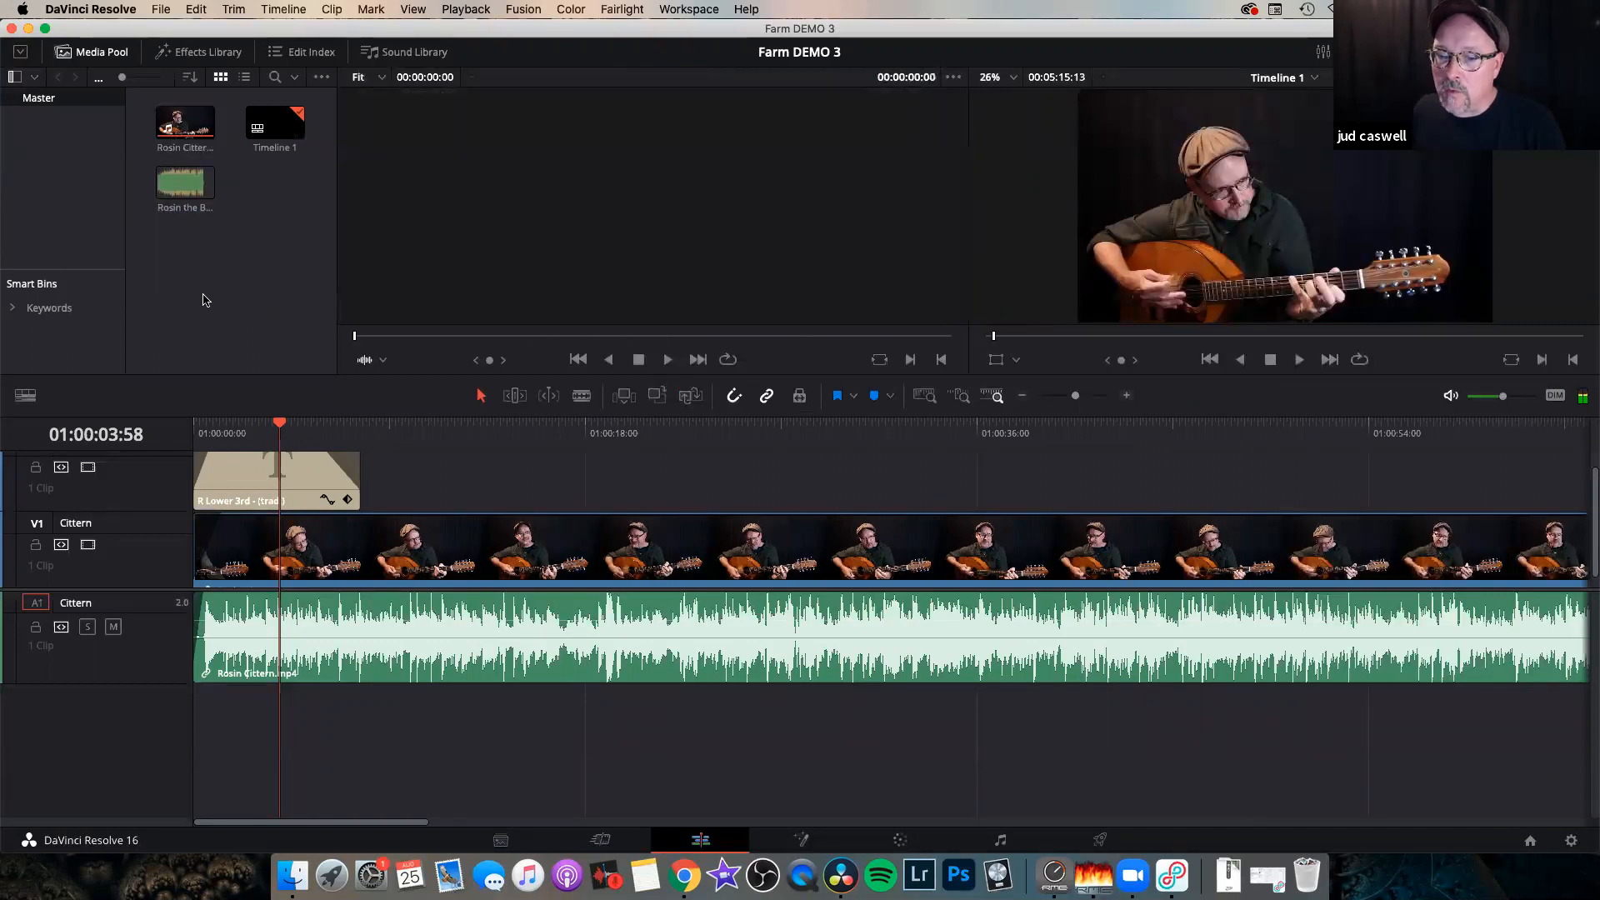
pyautogui.doubleClick(192, 191)
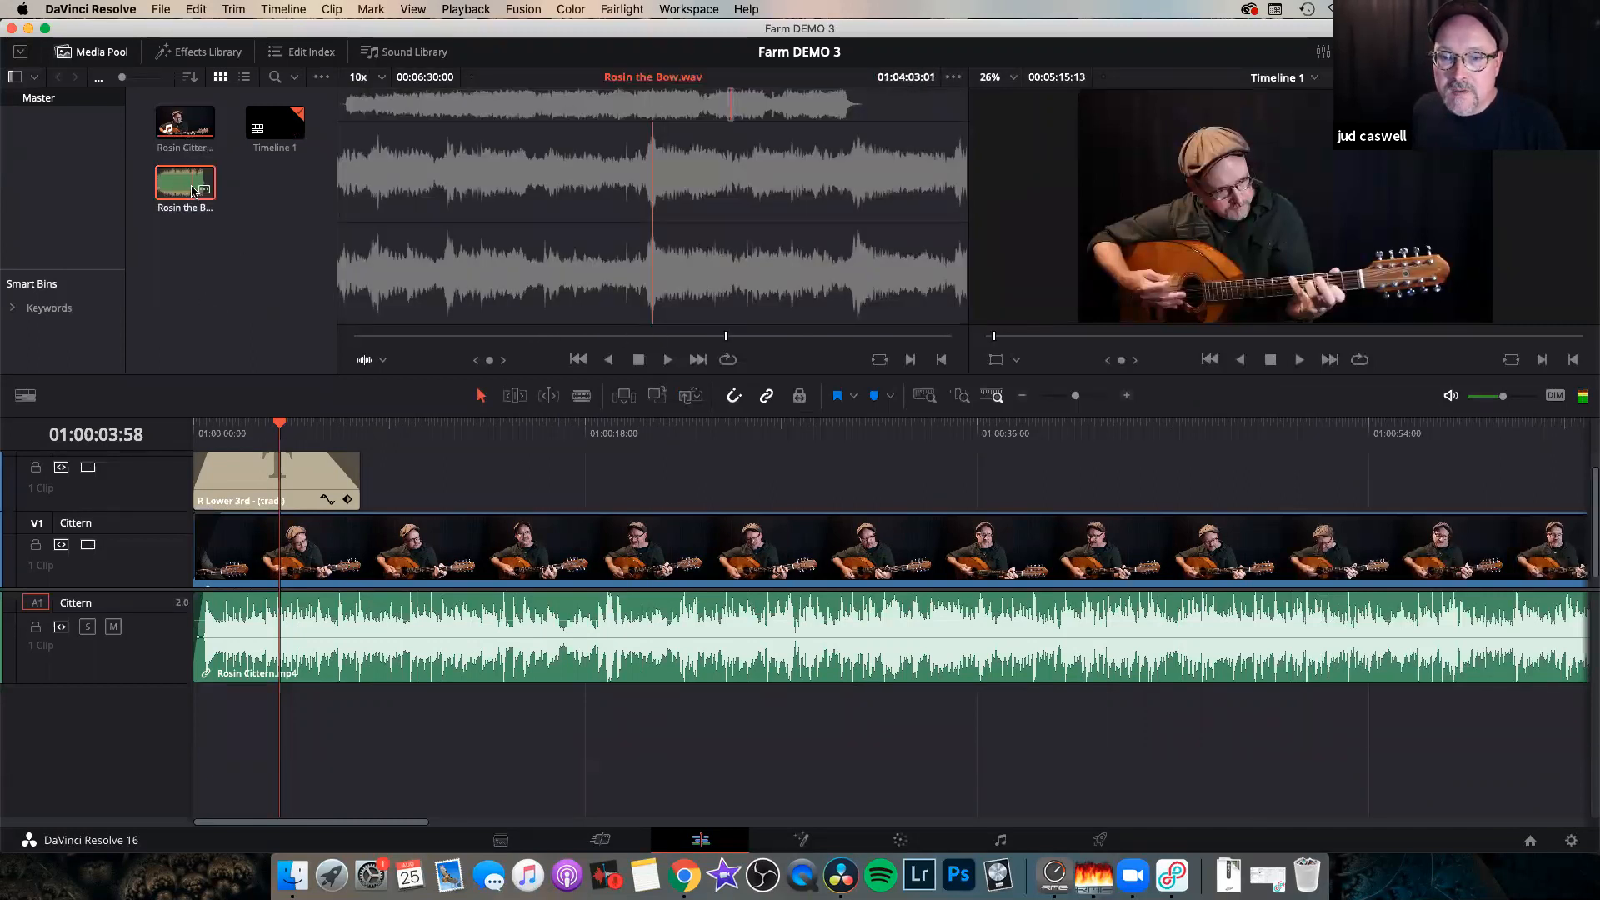
pyautogui.moveTo(193, 191); pyautogui.dragTo(218, 744)
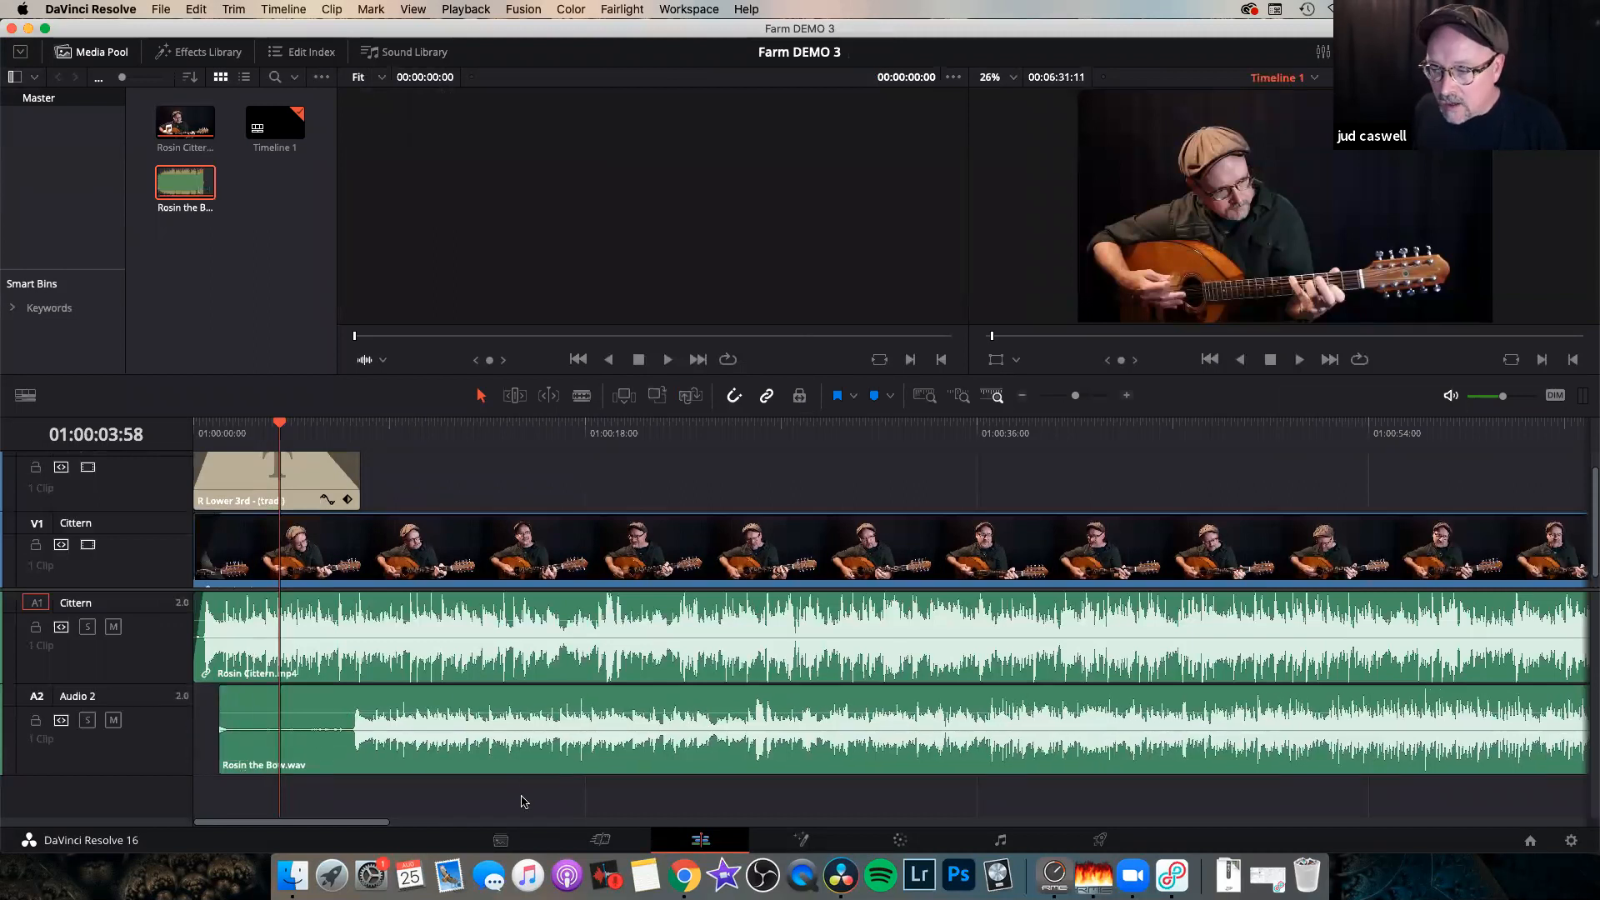
# Play the timeline from about 10 seconds to hear how the two audio tracks line up.
pyautogui.click(427, 435)
pyautogui.press('space')
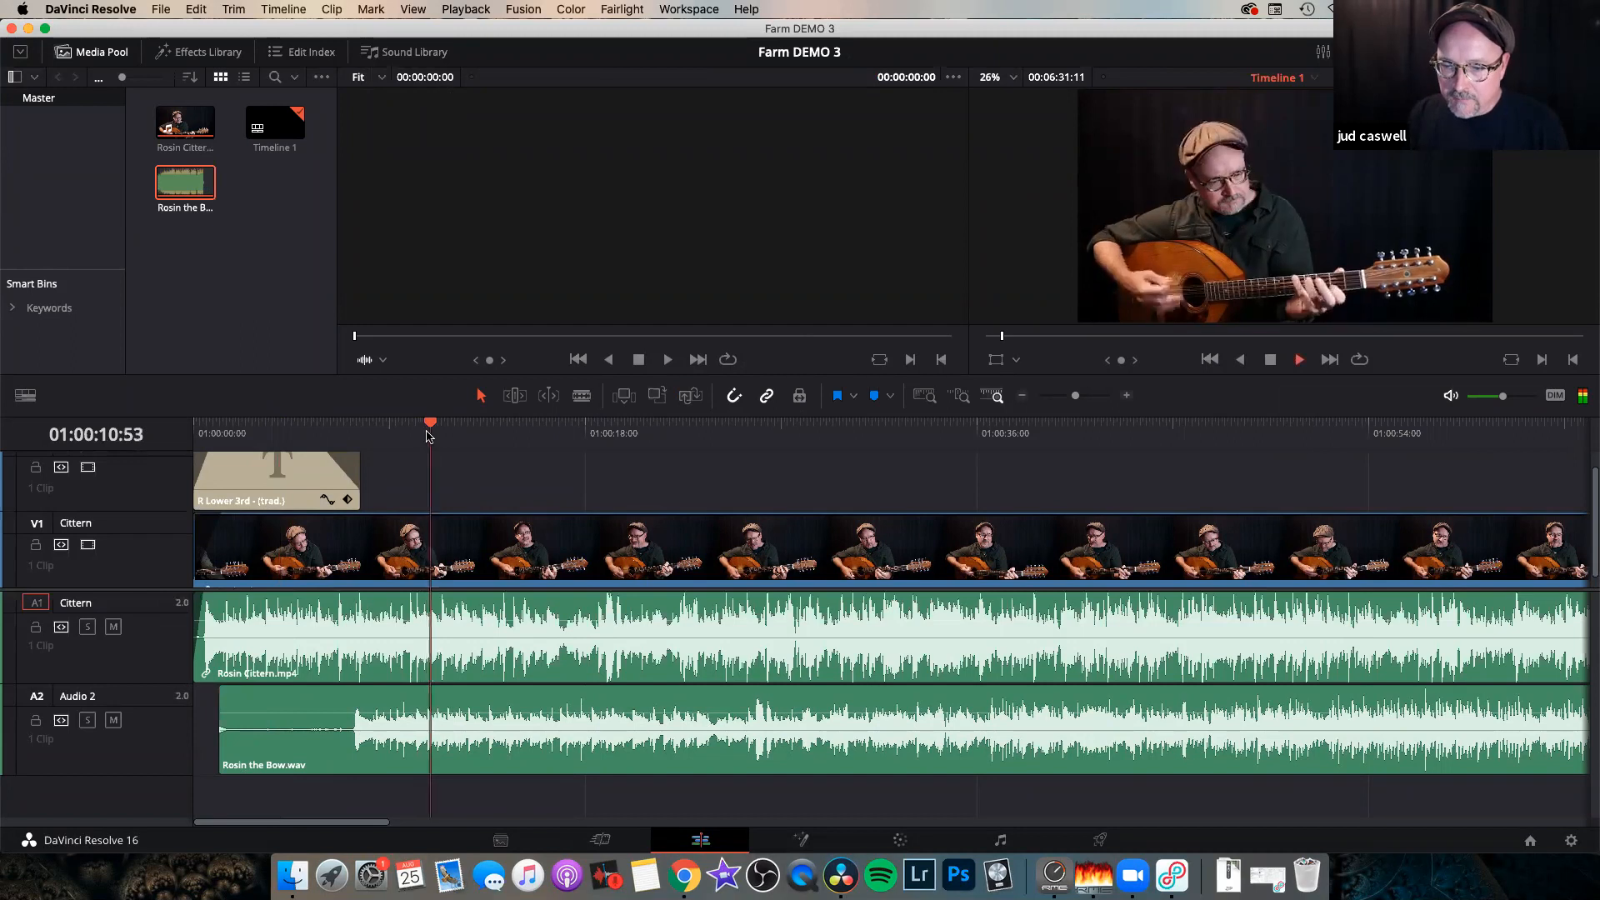
pyautogui.press('space')
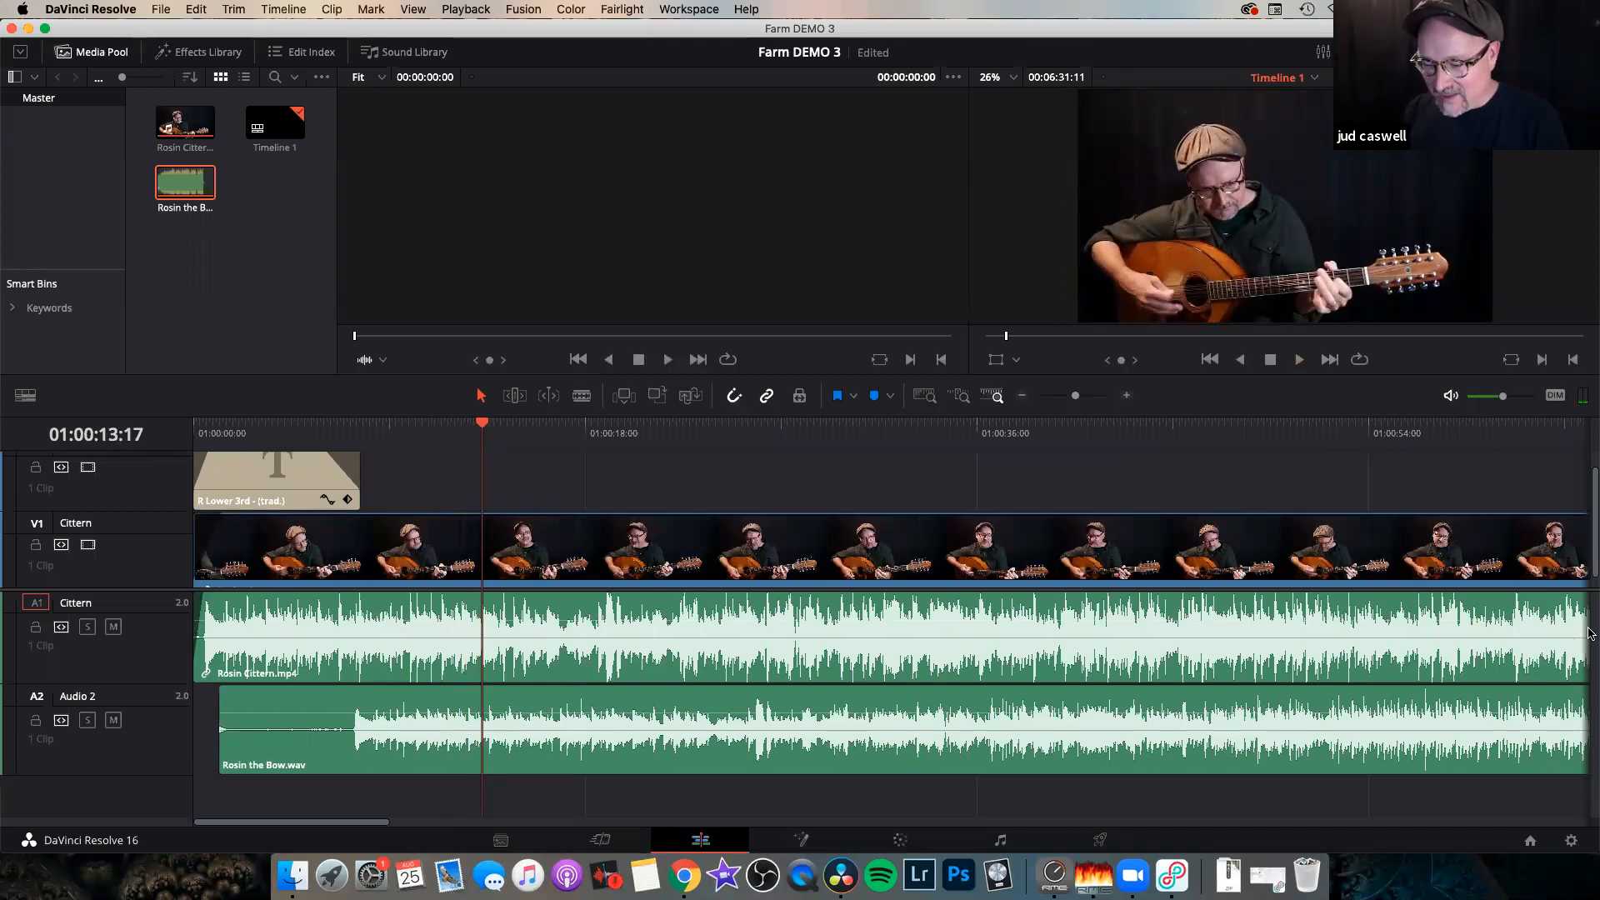
pyautogui.press('super+equal')
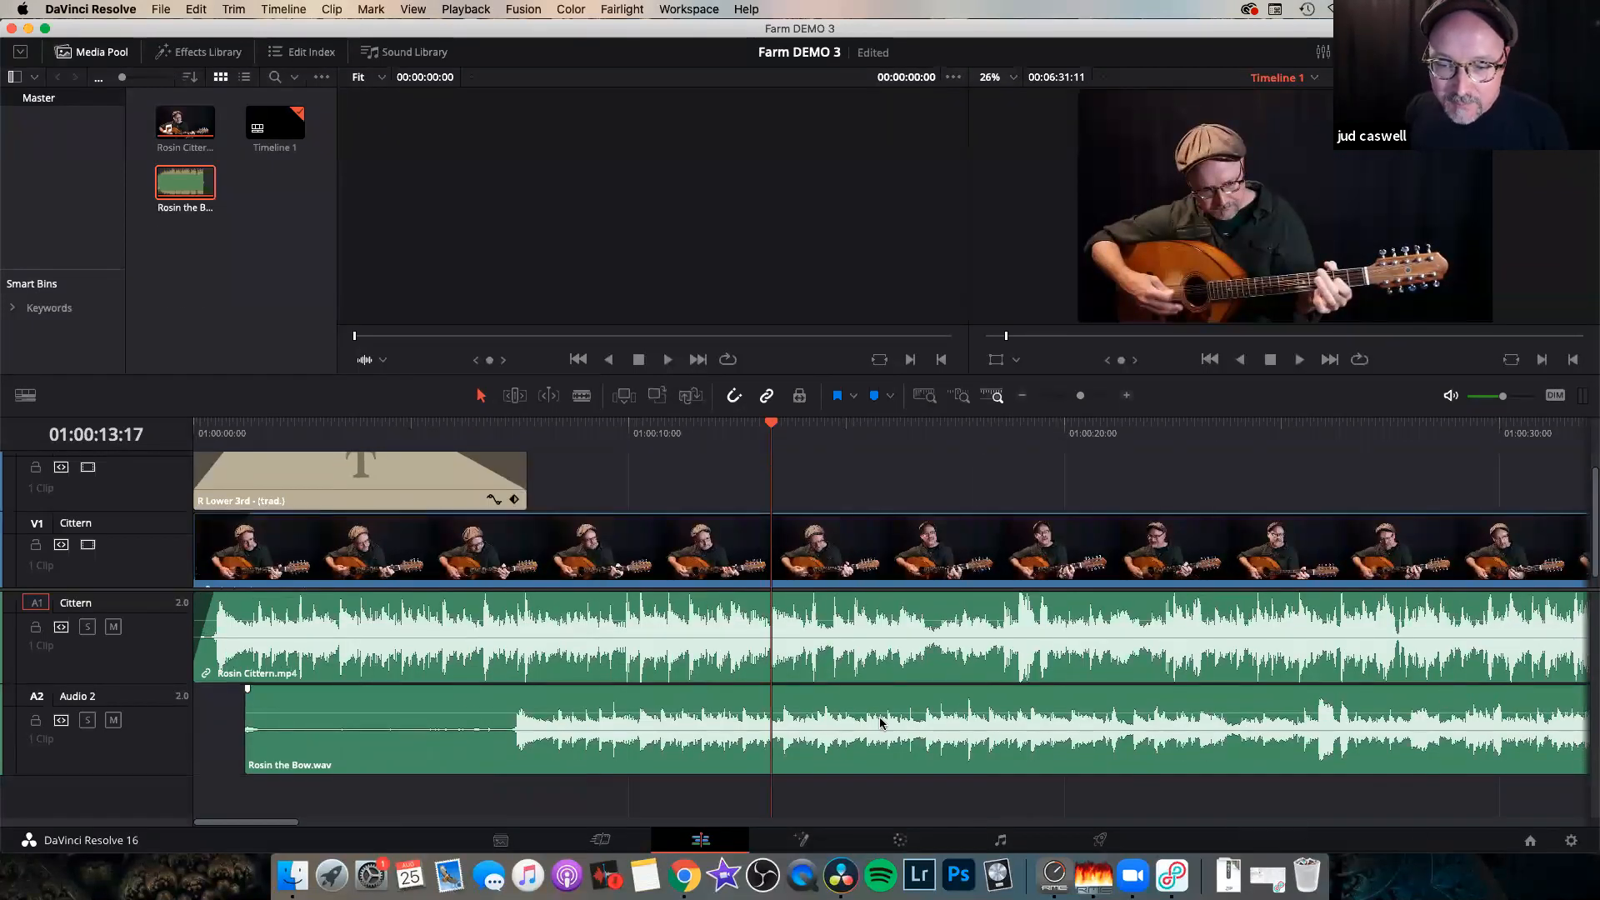
# Rename the second audio track "multi".
pyautogui.click(345, 709)
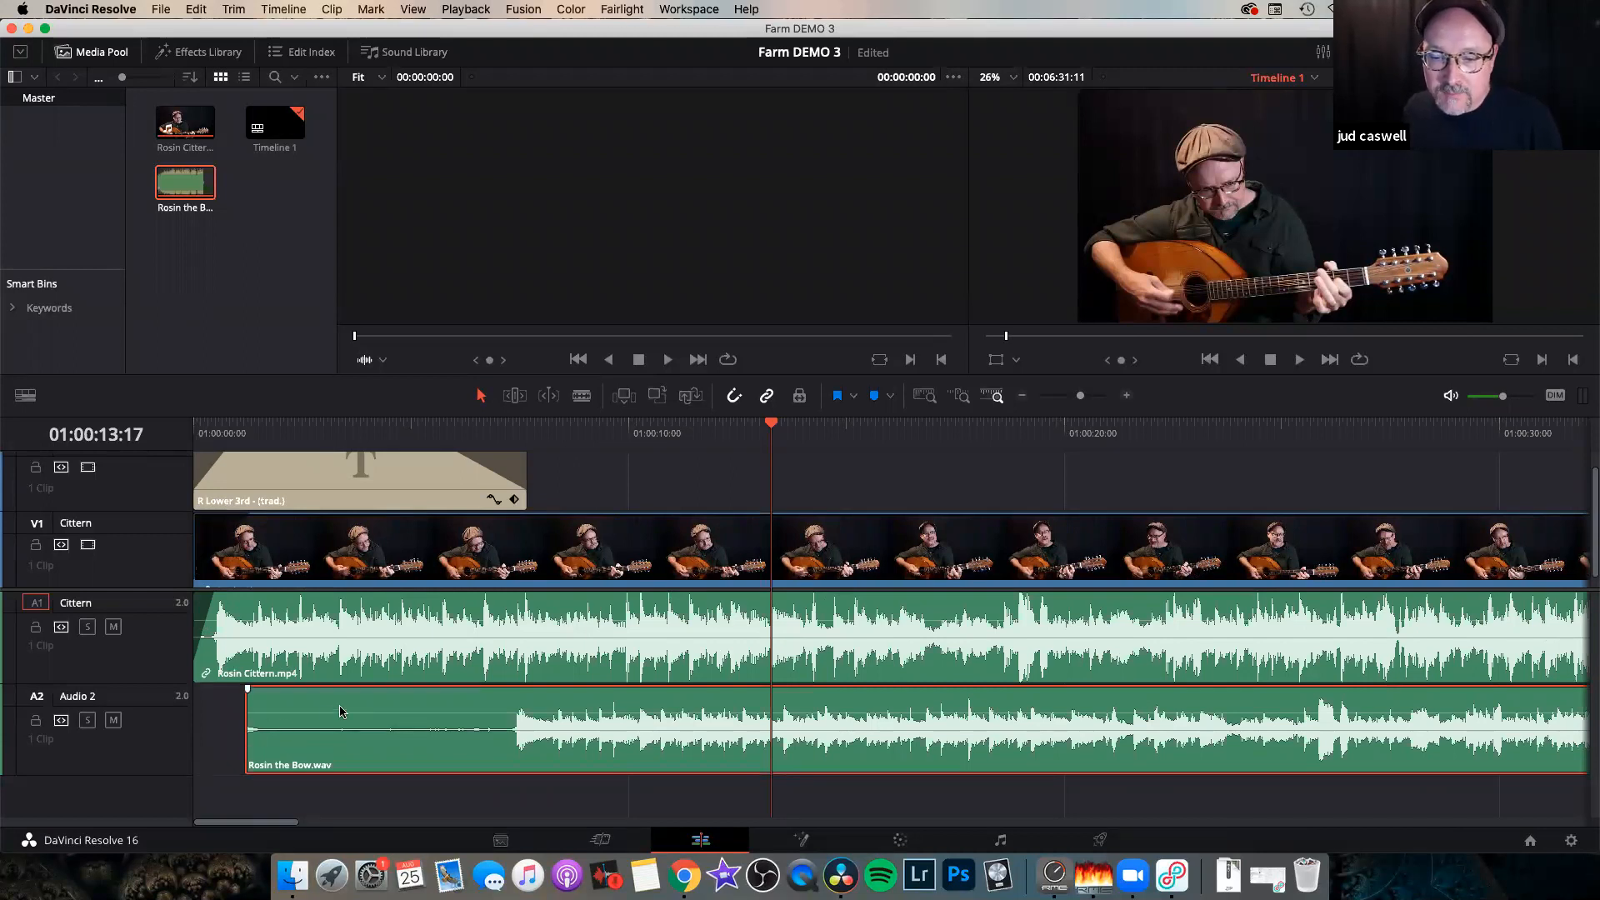
pyautogui.doubleClick(80, 699)
pyautogui.write('multi')
pyautogui.press('Return')
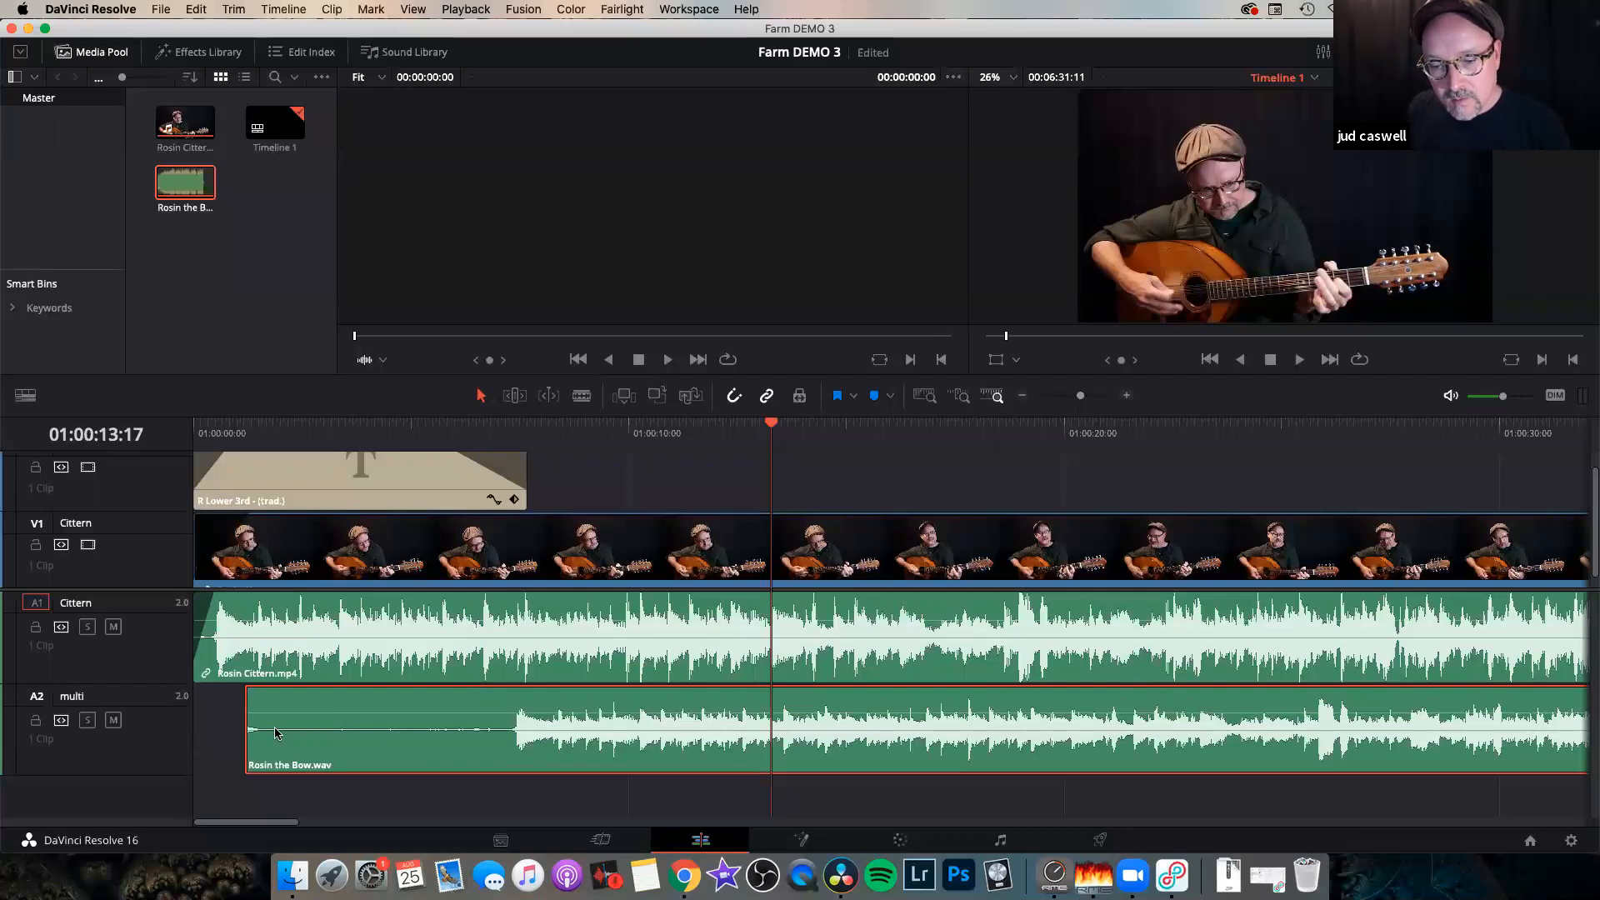
# Trim the quiet lead-in from Rosin the Bow.wav and move the clip to the start of the timeline.
pyautogui.moveTo(244, 735)
pyautogui.mouseDown()
pyautogui.moveTo(510, 733)
pyautogui.moveTo(542, 712)
pyautogui.moveTo(232, 713)
pyautogui.mouseUp()
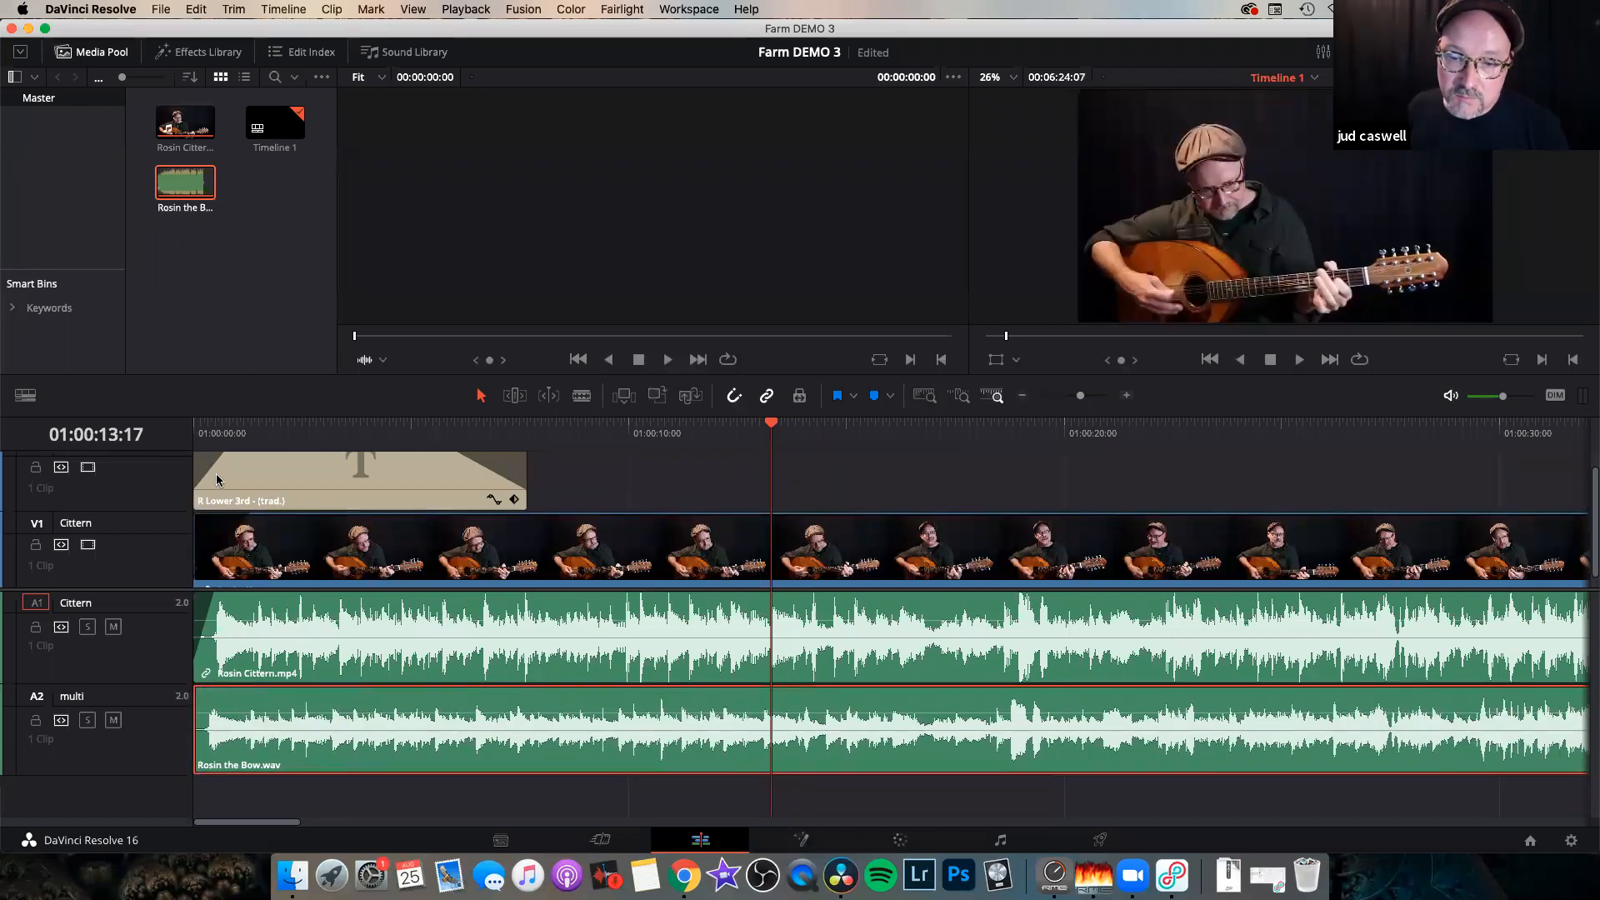
pyautogui.press('Home')
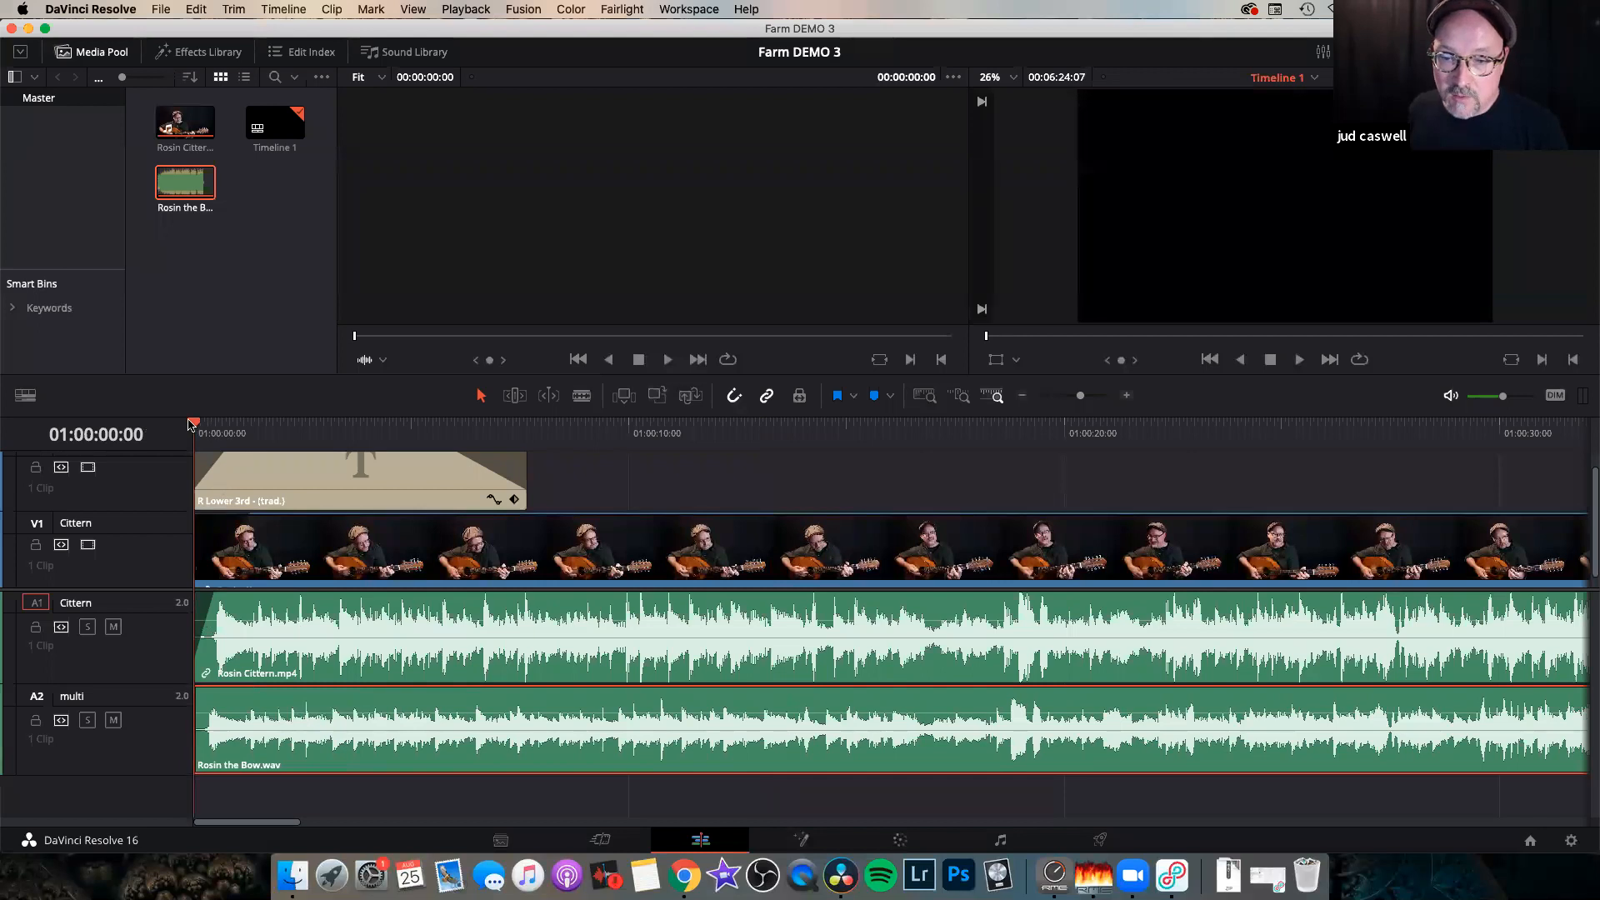
# Slide the Rosin the Bow.wav clip to line up its waveform peaks with the Cittern audio and play it to check the sync.
pyautogui.click(215, 431)
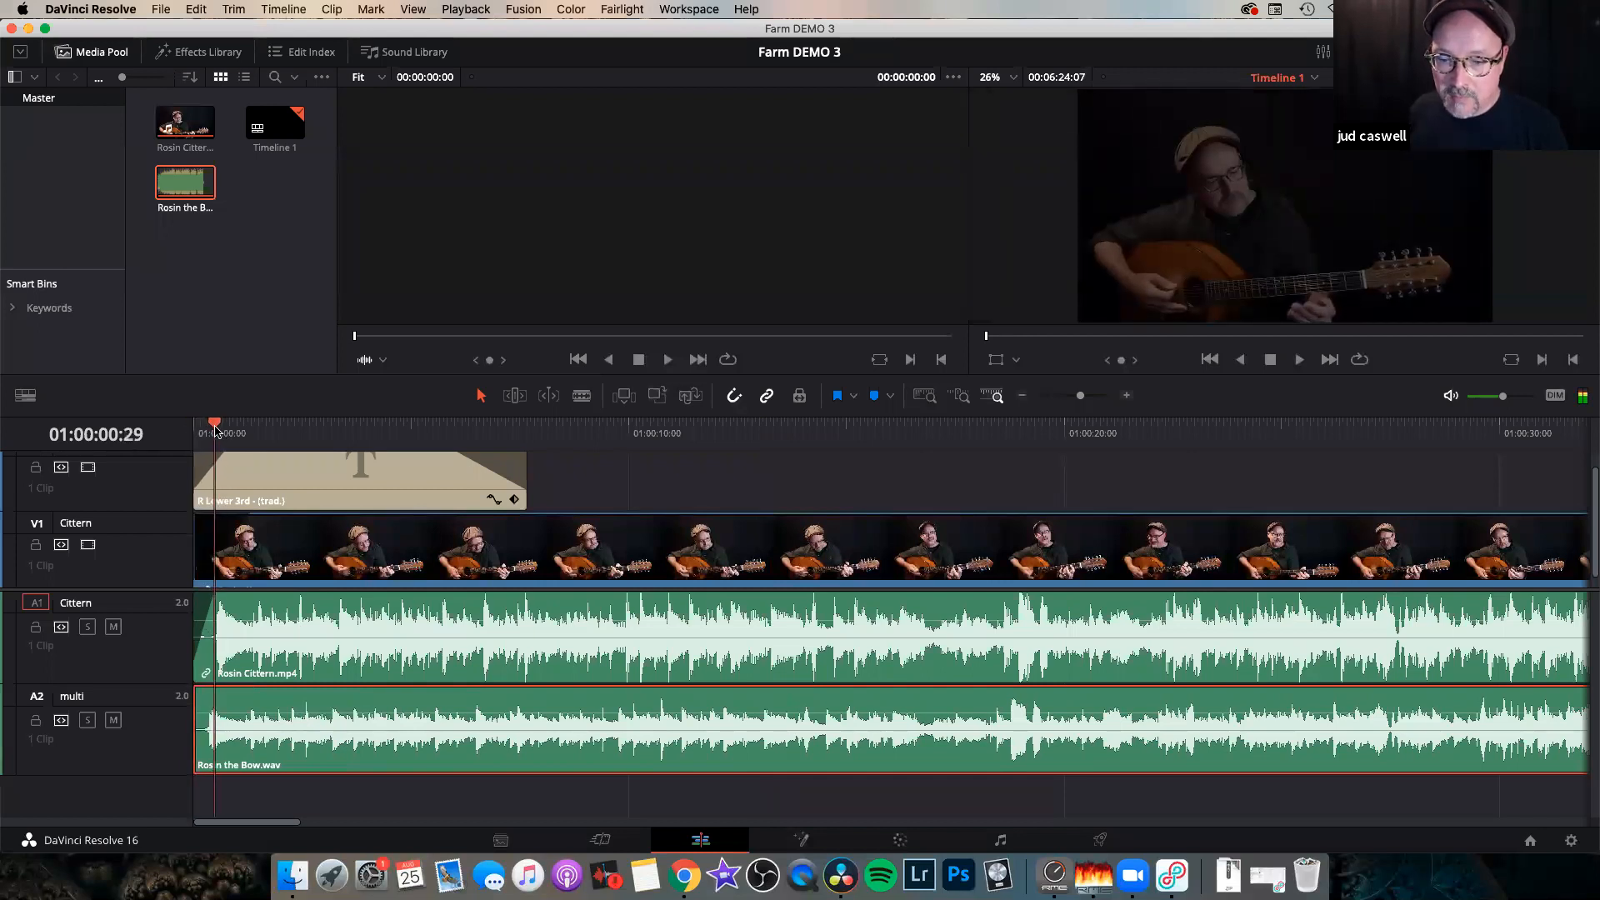
pyautogui.press('super+equal')
pyautogui.press('super+equal')
pyautogui.press('super+equal')
pyautogui.press('super+equal')
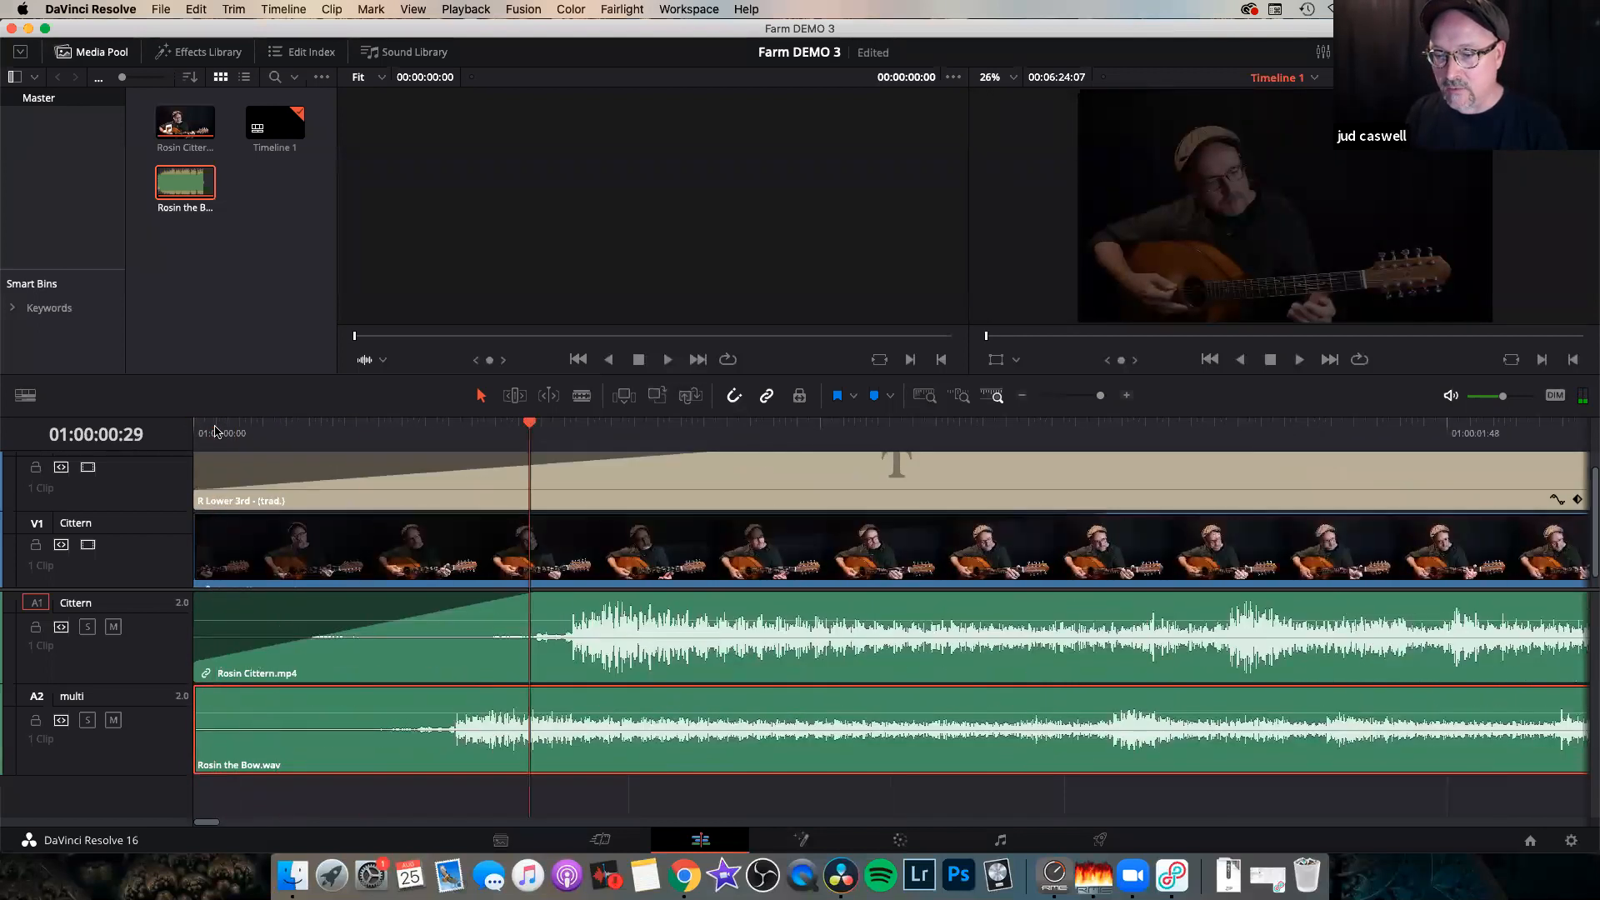
pyautogui.press('super+minus')
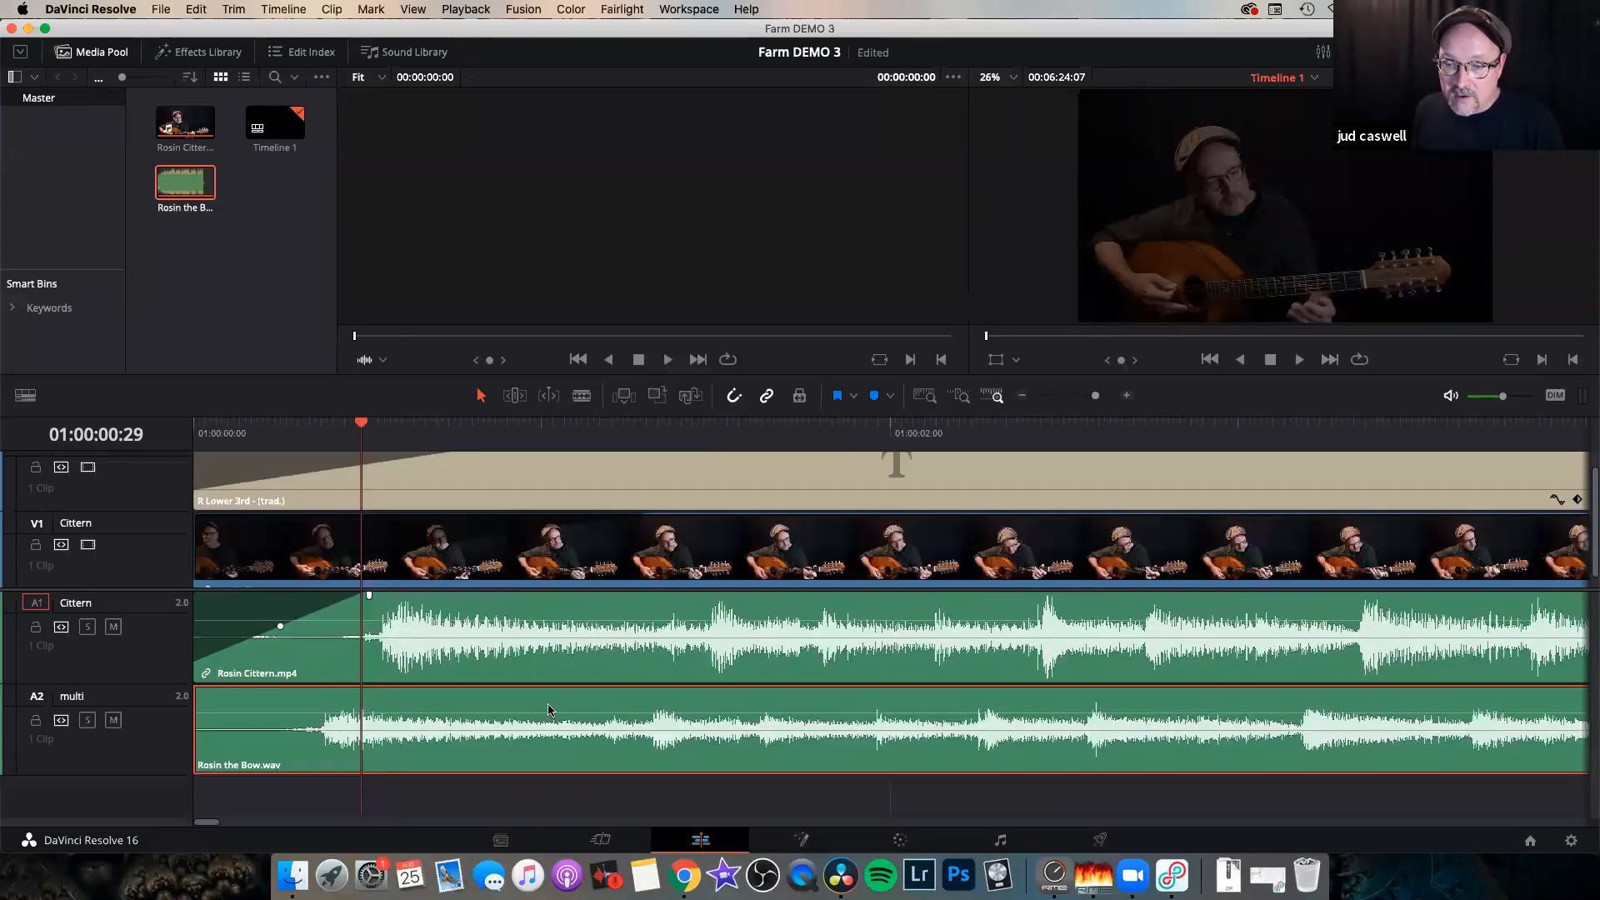
pyautogui.moveTo(666, 727); pyautogui.dragTo(718, 732)
pyautogui.moveTo(722, 733); pyautogui.dragTo(726, 733)
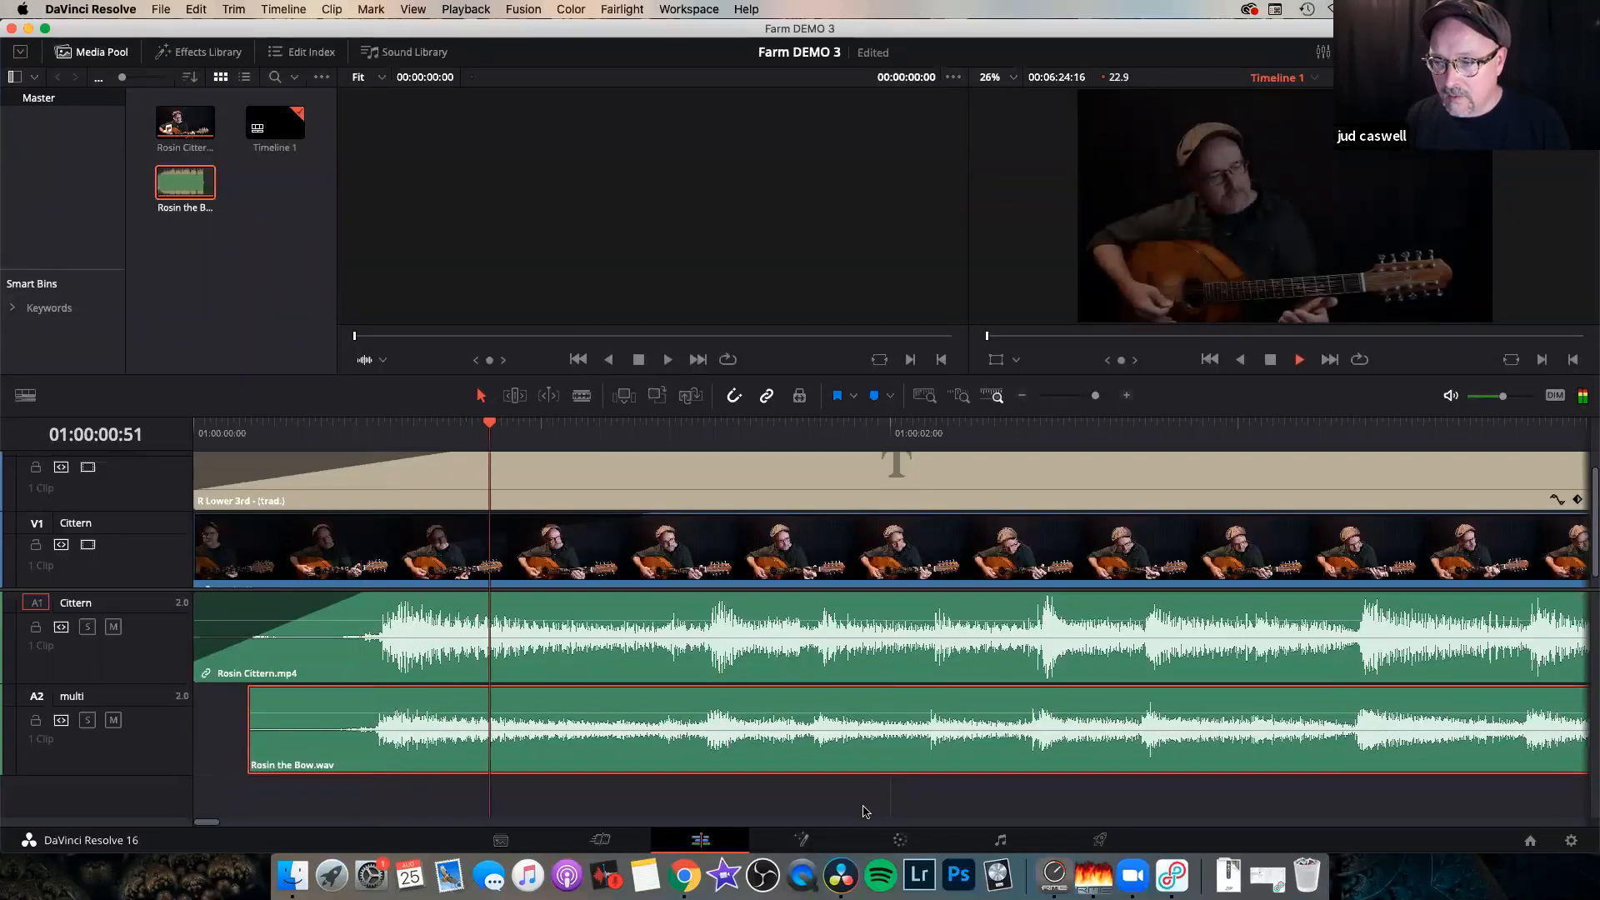
pyautogui.press('space')
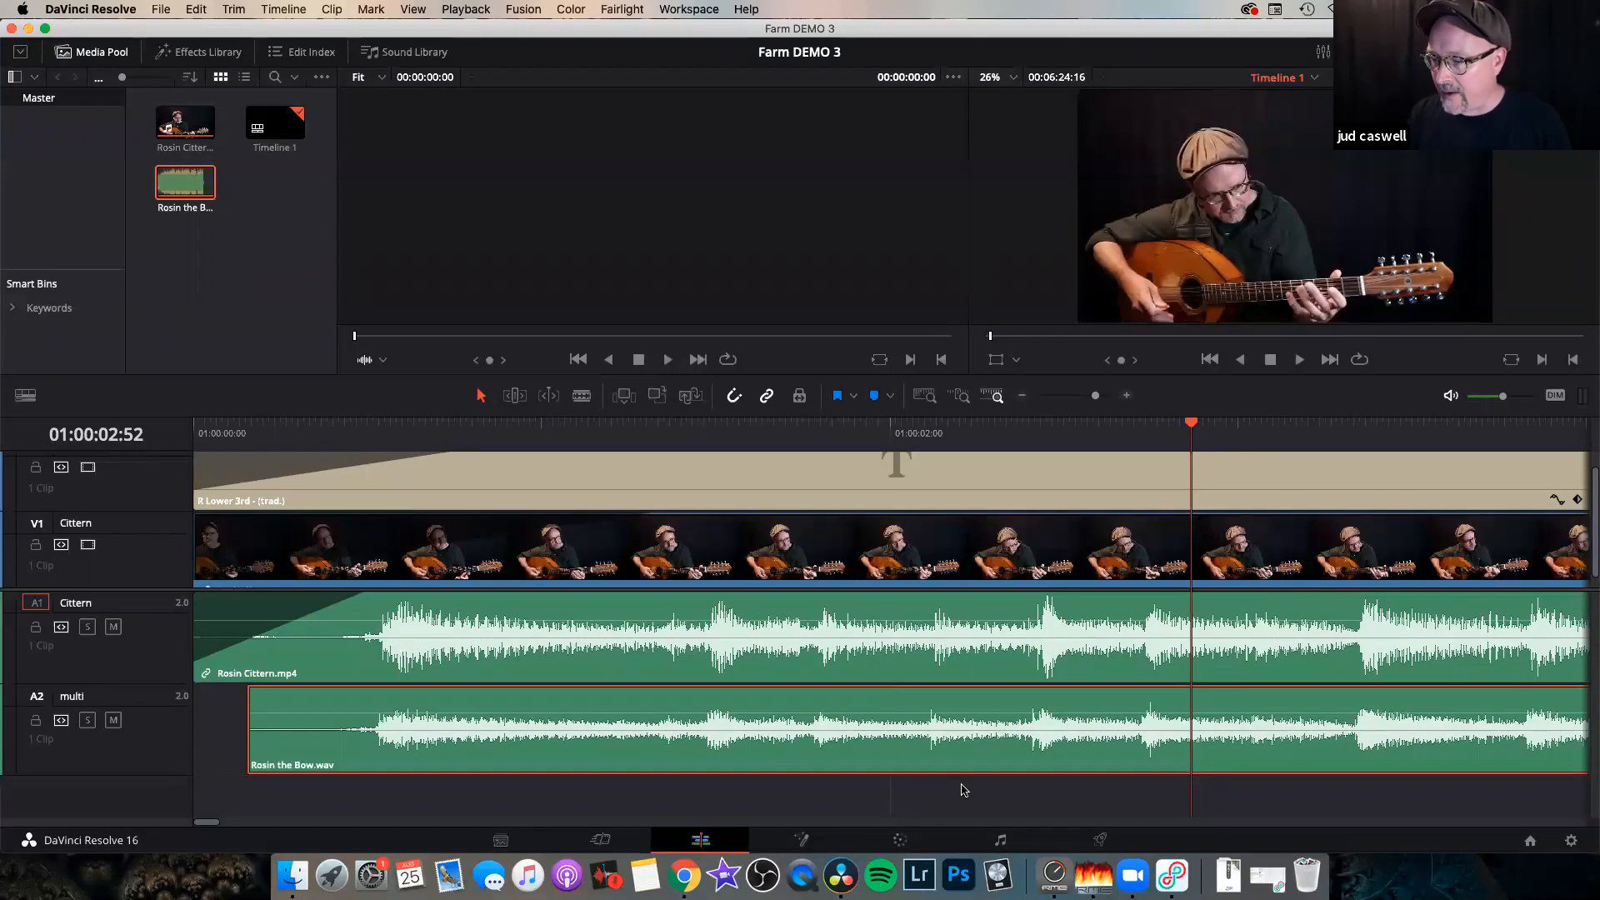
# Nudge the Rosin the Bow.wav clip back and forth by single frames to fine-tune its sync with the Cittern audio.
pyautogui.press('.')
pyautogui.press(',')
pyautogui.press(',')
pyautogui.press(',')
pyautogui.press(',')
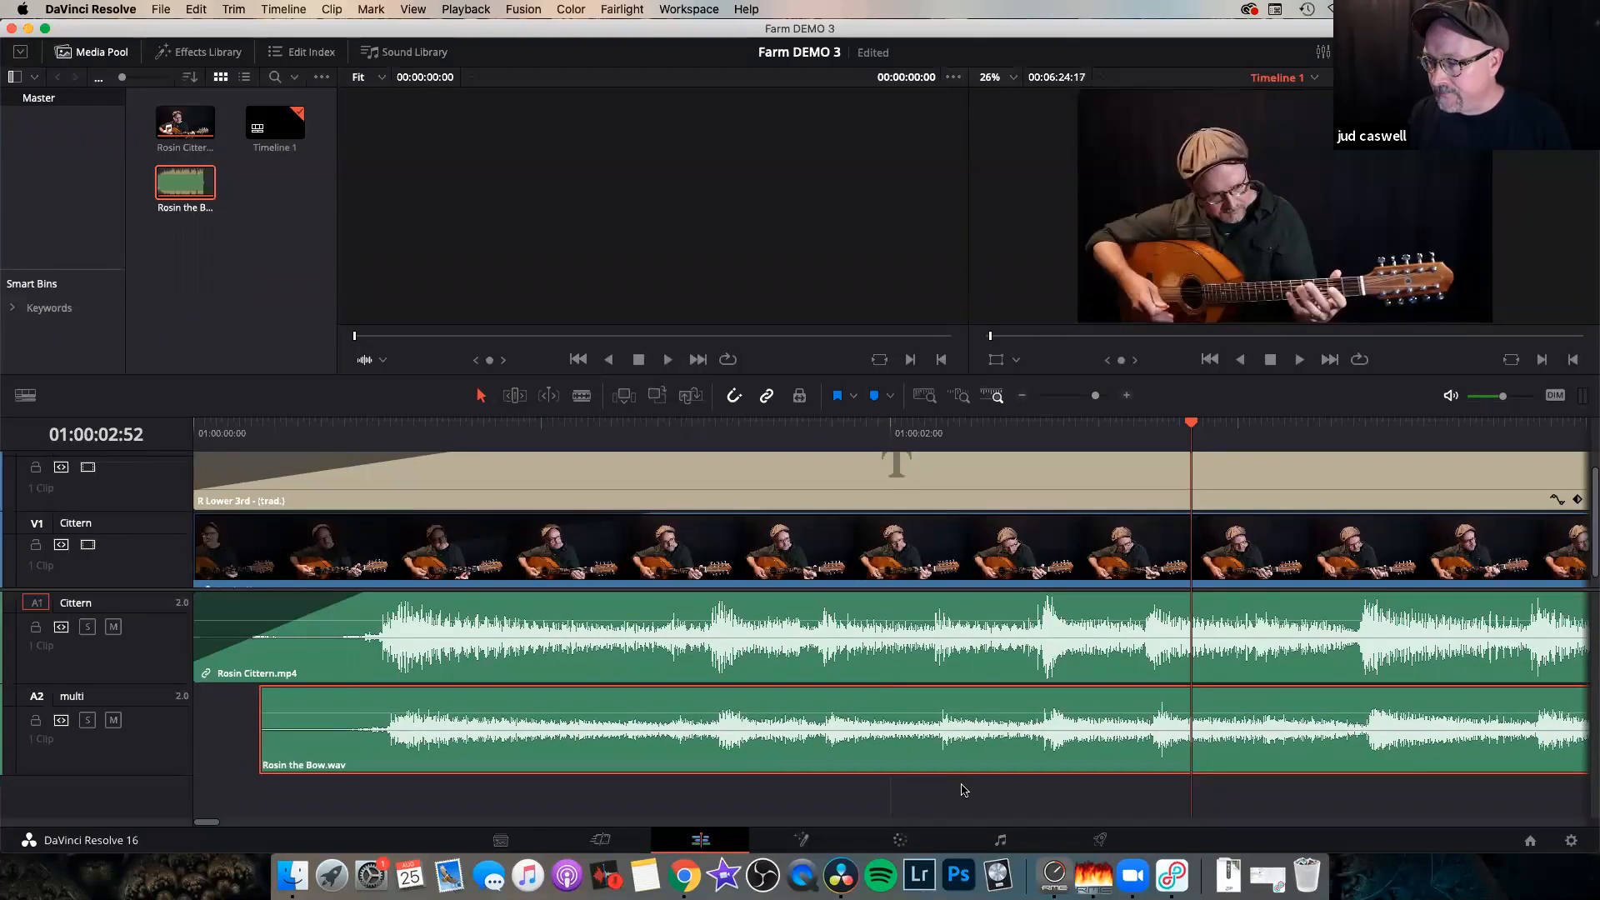
pyautogui.press('.')
pyautogui.press('.')
pyautogui.press('.')
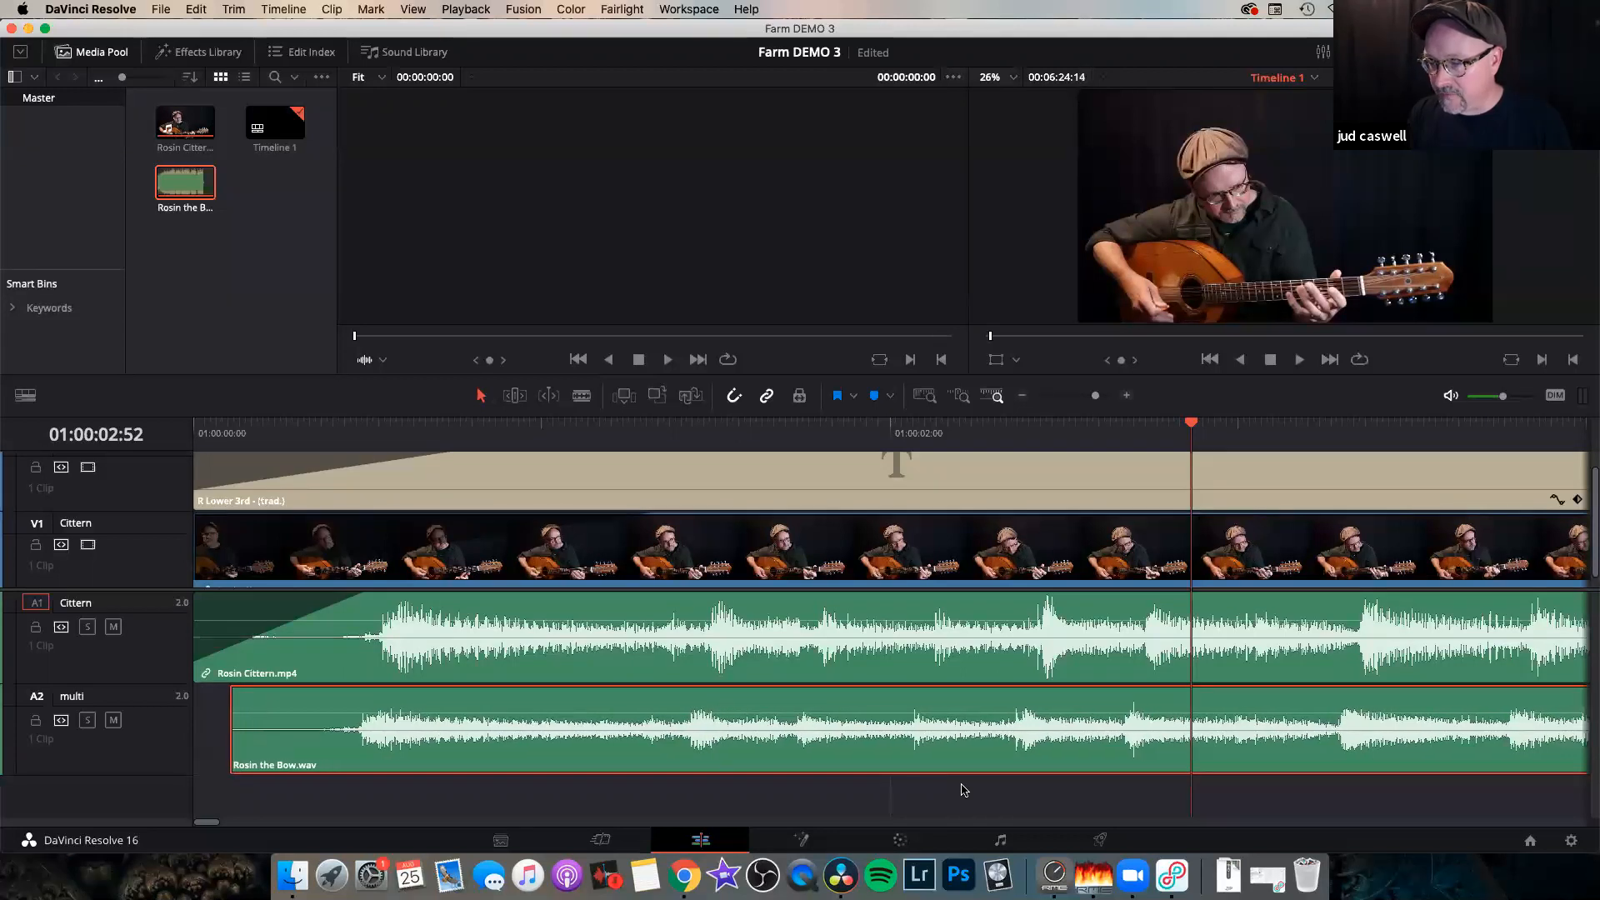
pyautogui.press(',')
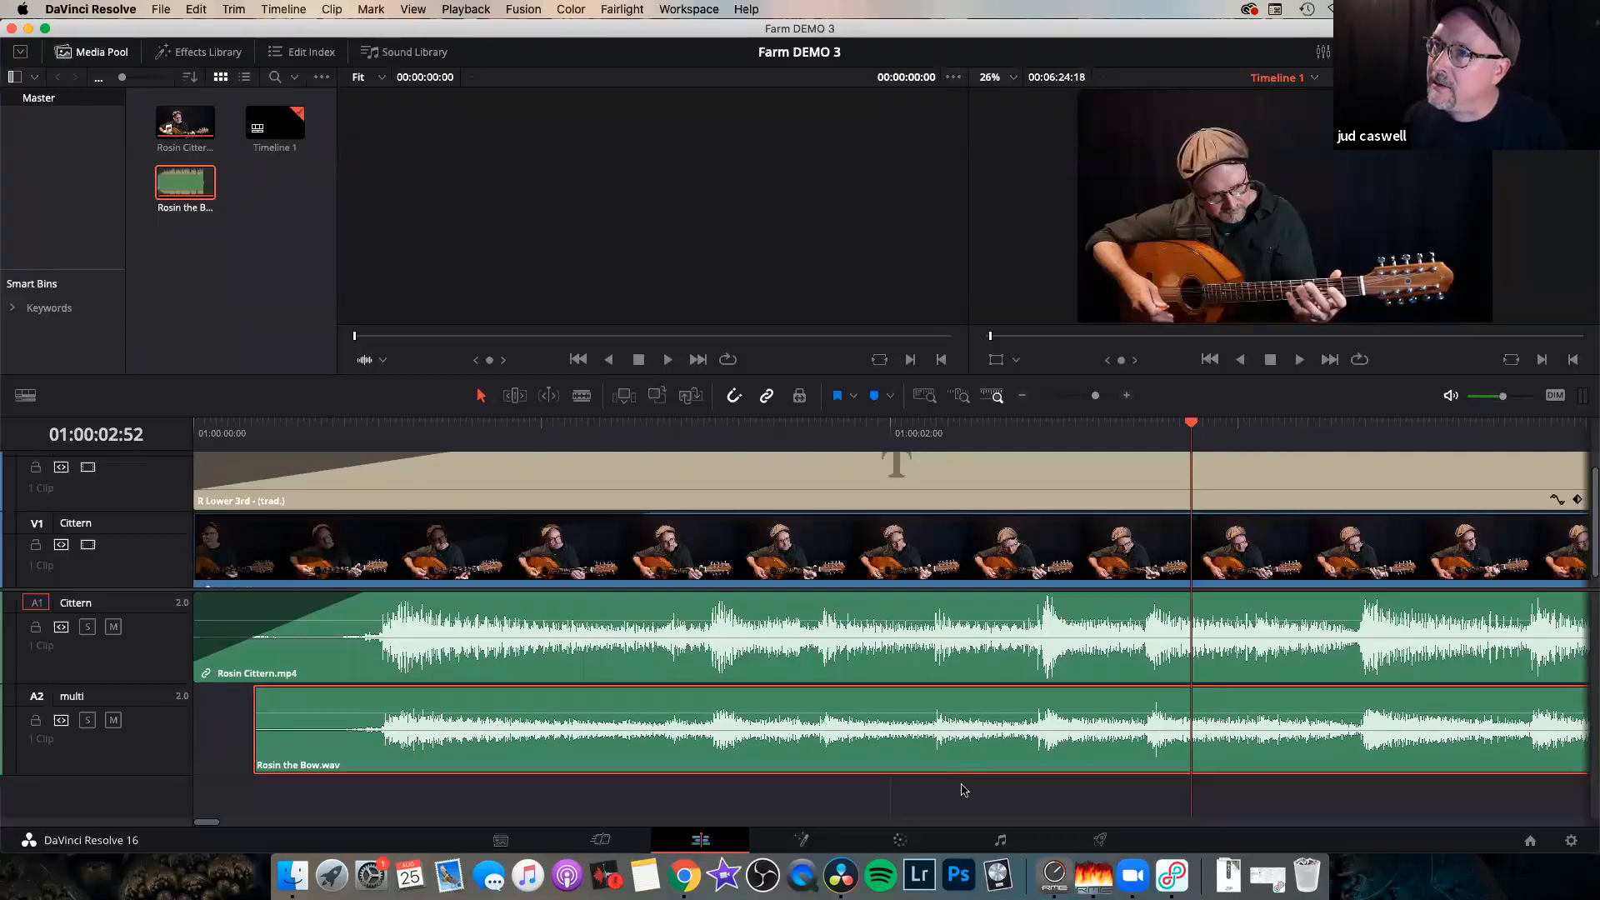
# Play the timeline to check that Rosin the Bow.wav stays in sync with the Cittern audio and video.
pyautogui.press('space')
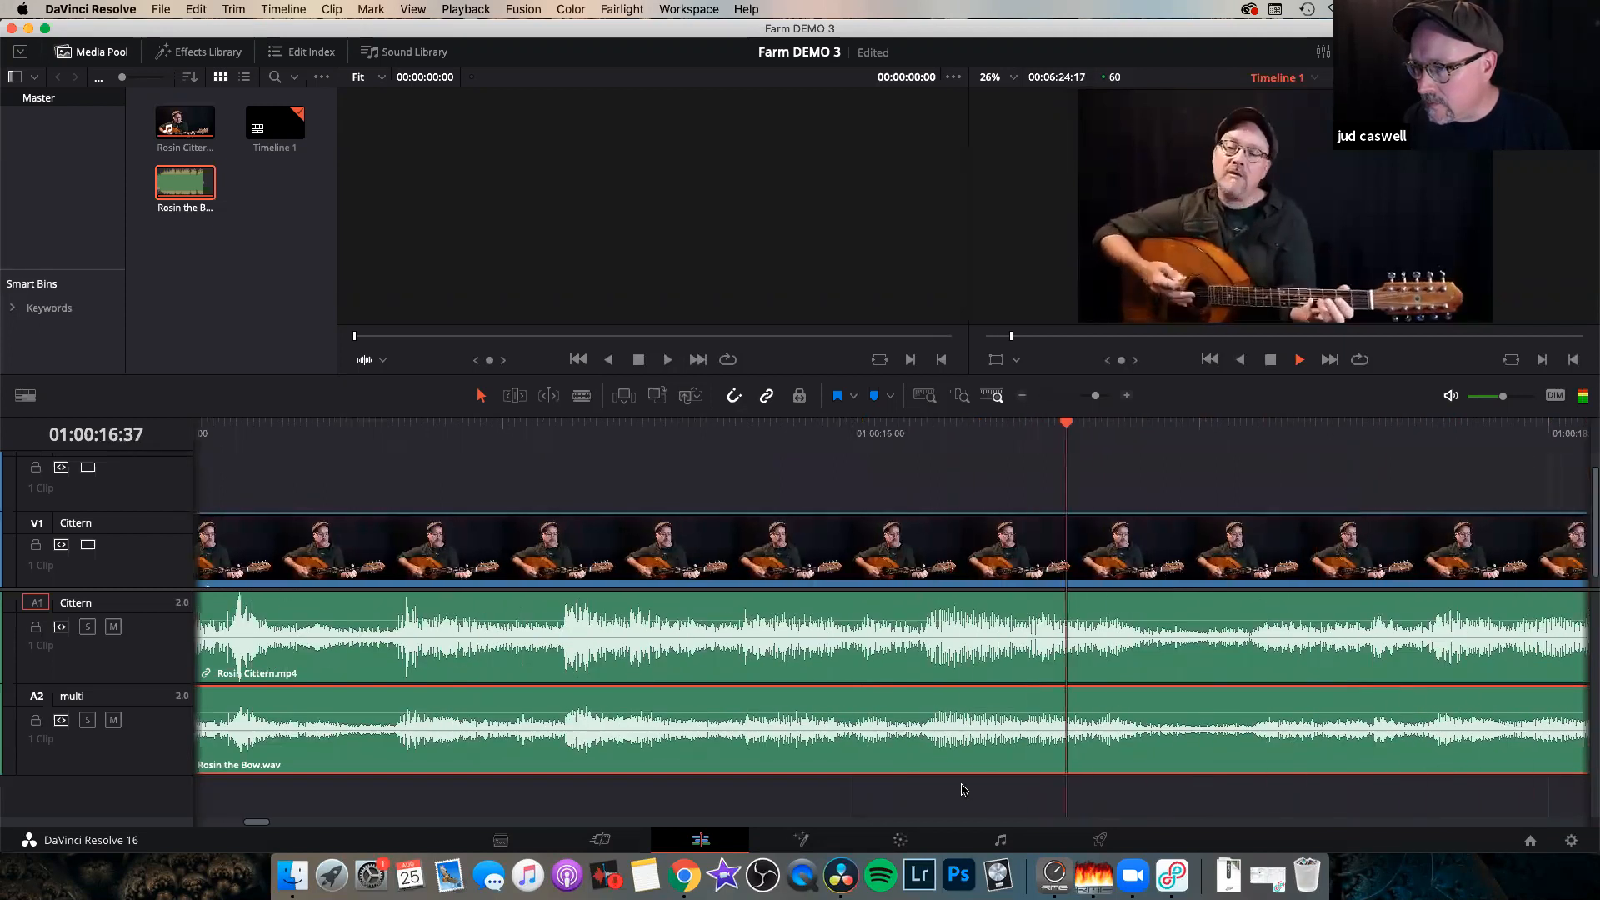
pyautogui.press('space')
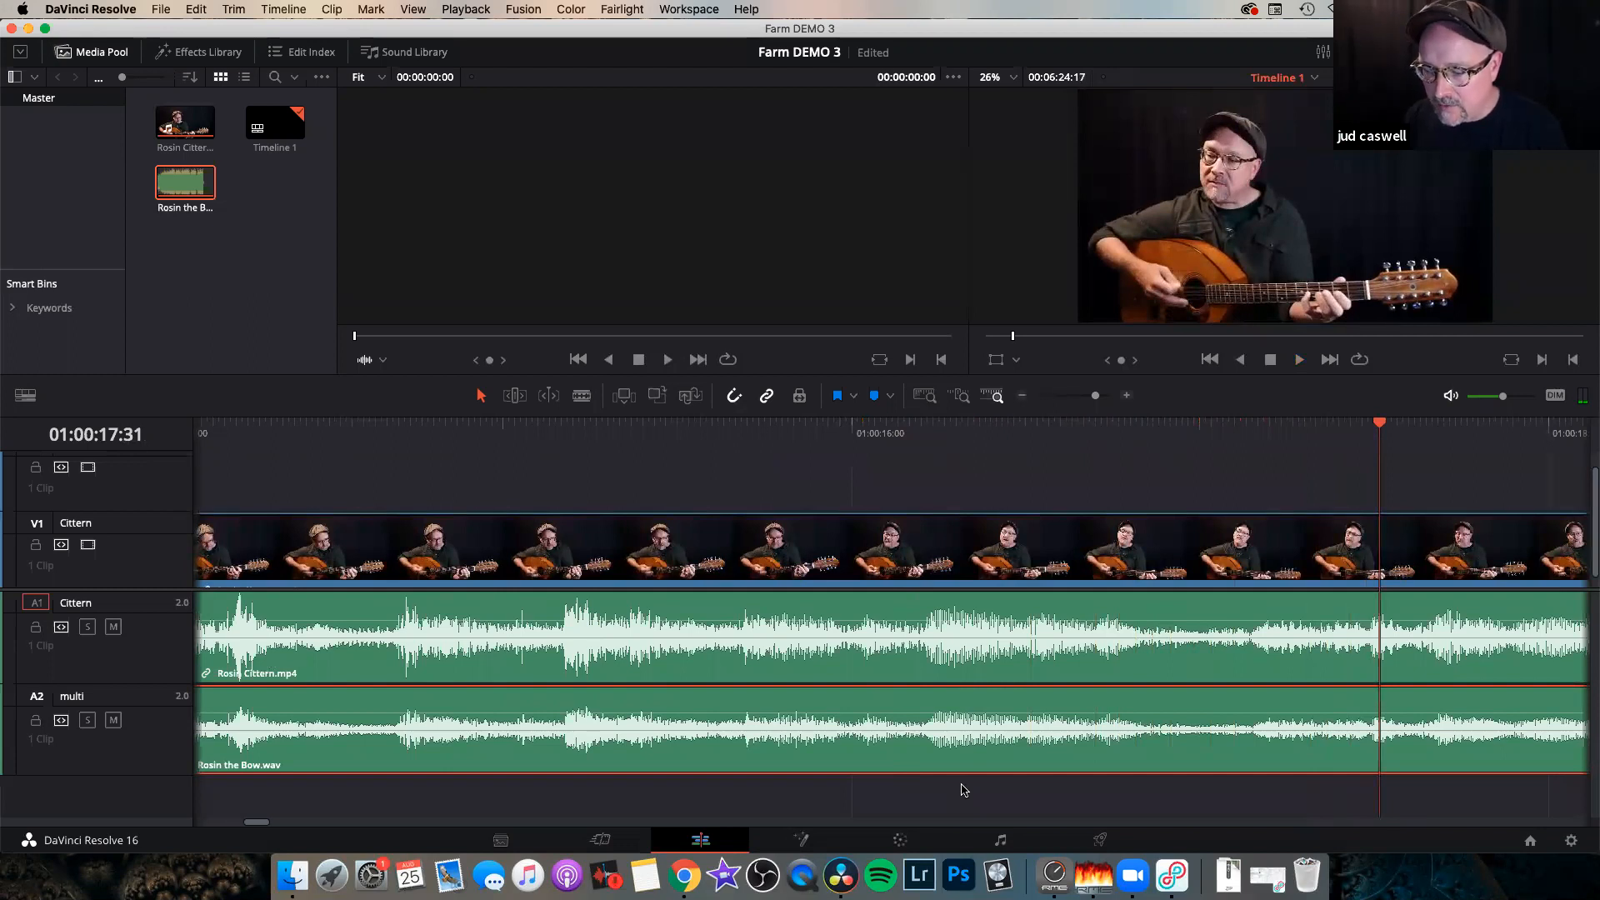
pyautogui.press('super+minus')
pyautogui.press('super+minus')
pyautogui.press('super+minus')
pyautogui.press('super+minus')
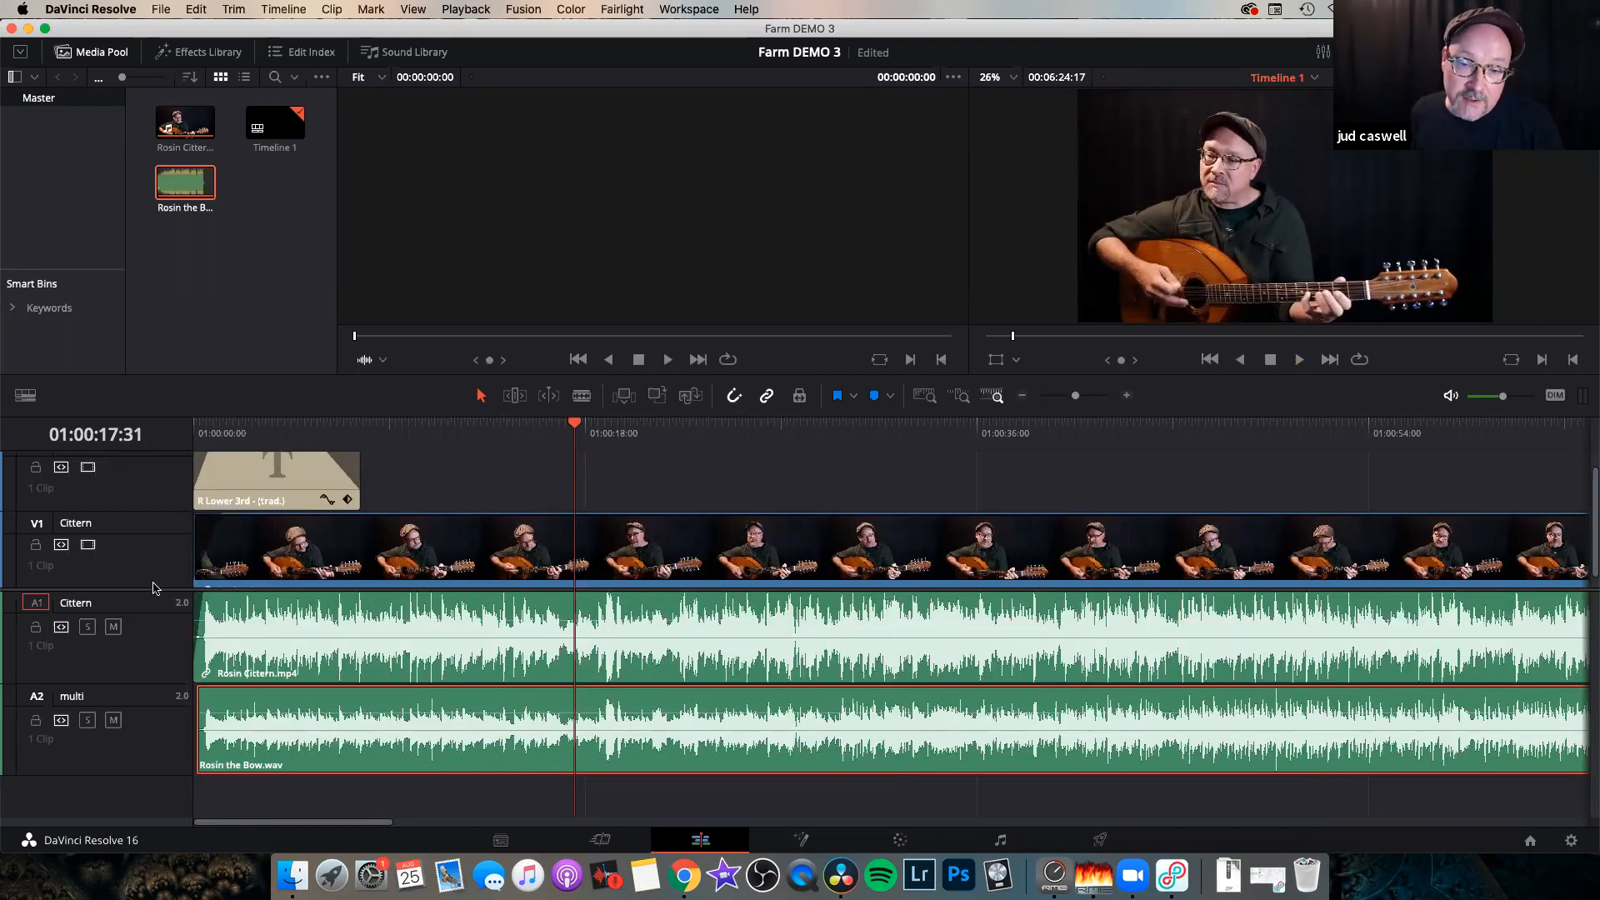
# Mute the original Cittern audio track and delete it, leaving the multi track as the only audio.
pyautogui.click(114, 628)
pyautogui.click(113, 627)
pyautogui.click(115, 628)
pyautogui.rightClick(140, 600)
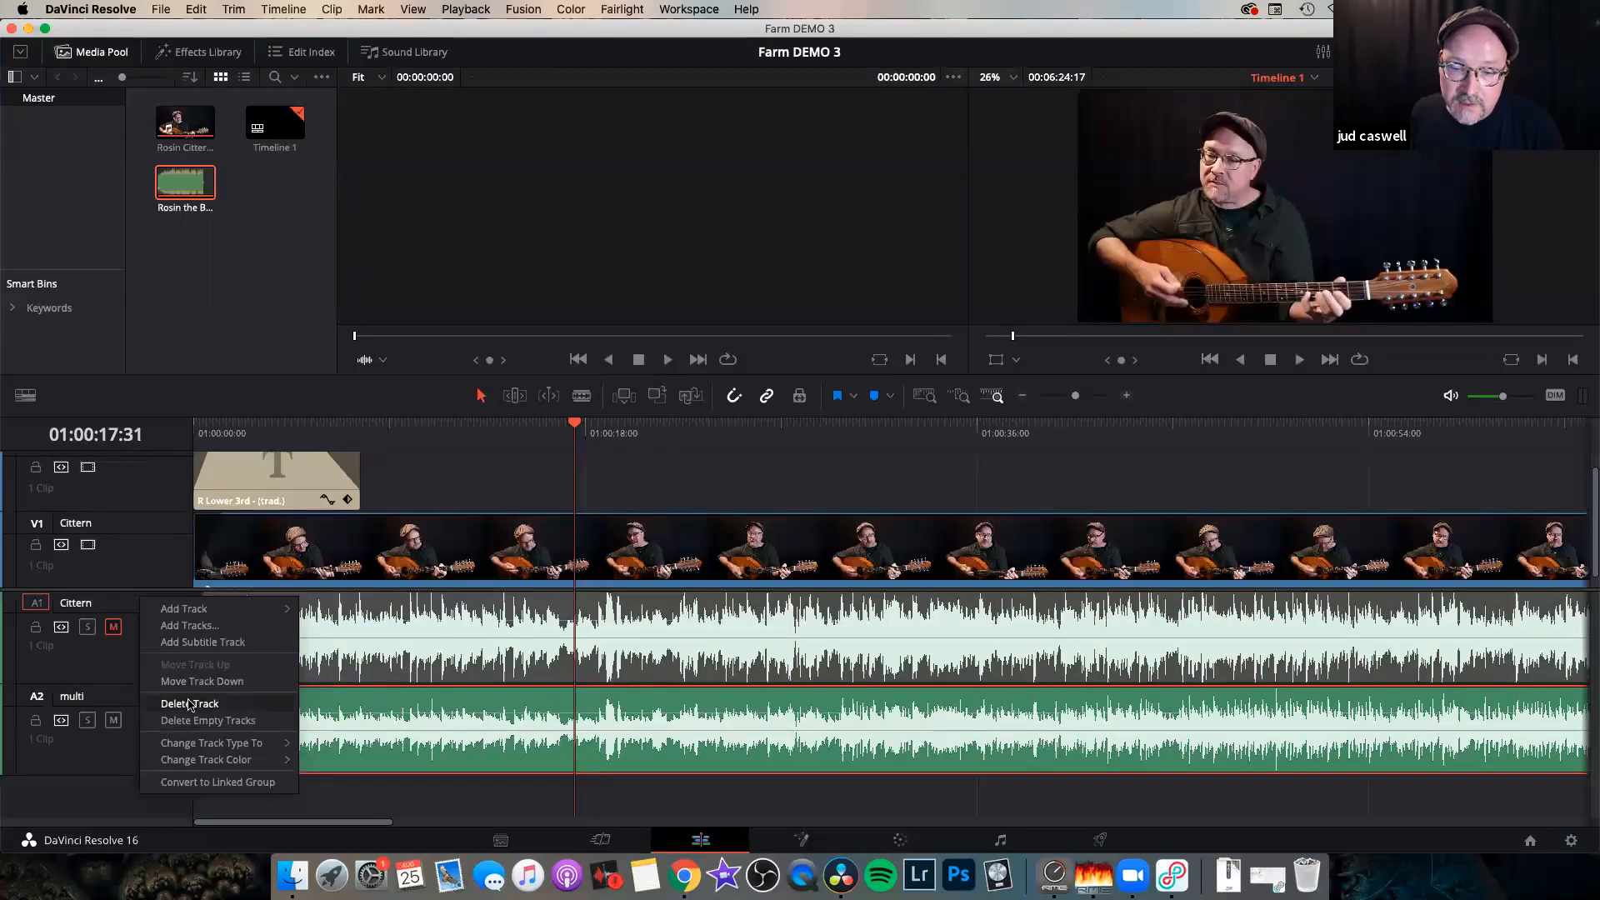
pyautogui.click(190, 705)
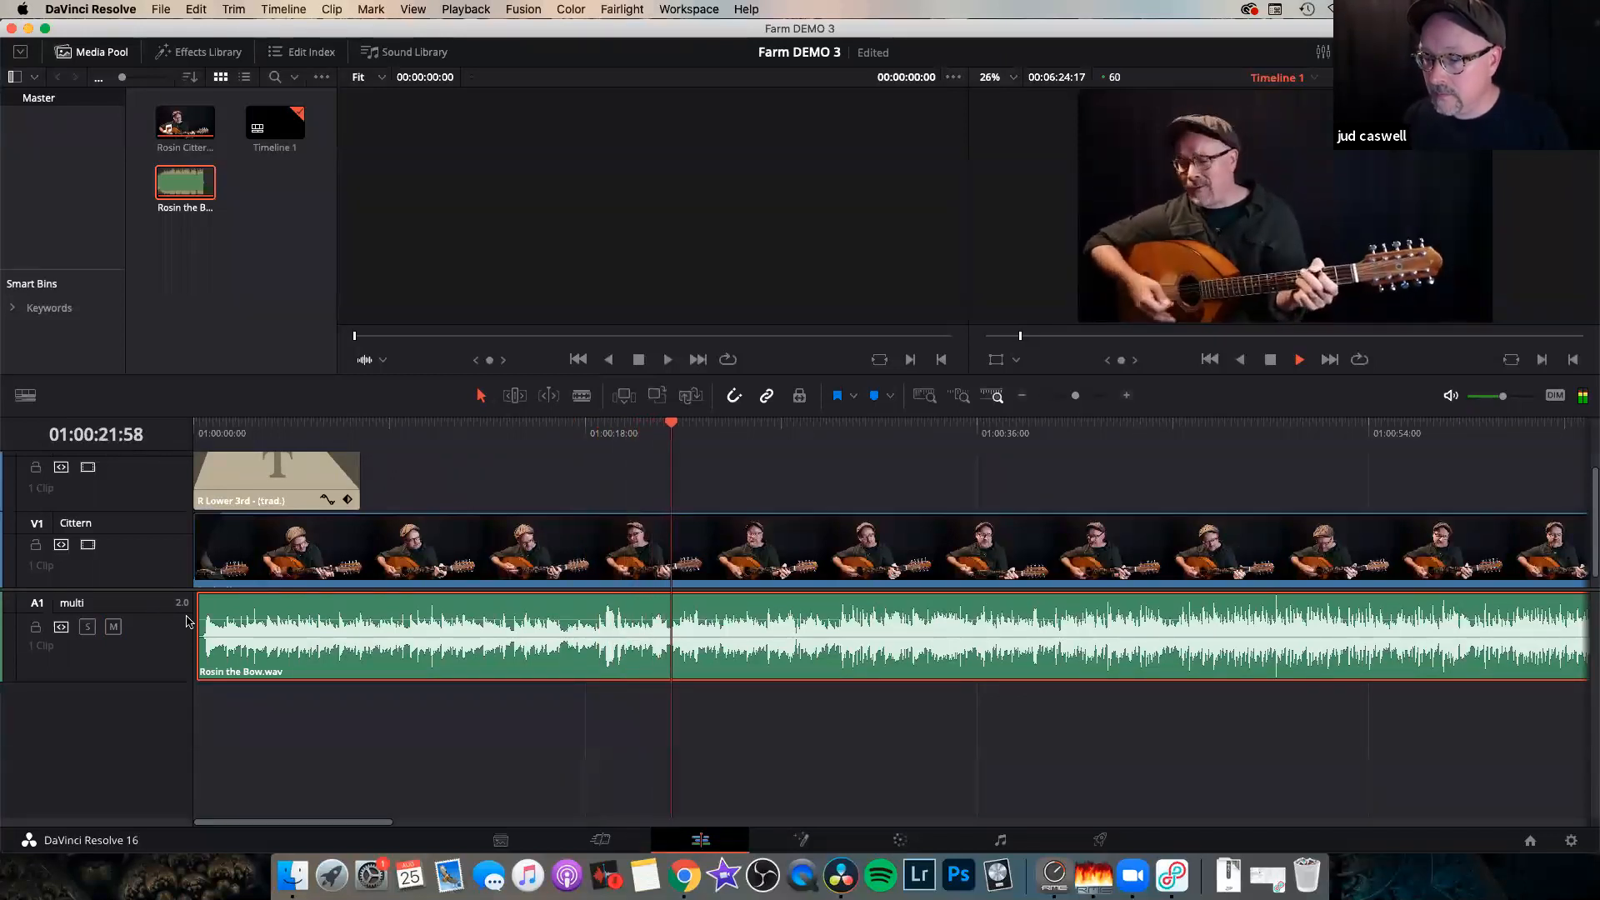
# Raise the monitoring volume to -12 dB and play the mix to find the drum entry at about 01:00:29.
pyautogui.press('super+minus')
pyautogui.press('super+equal')
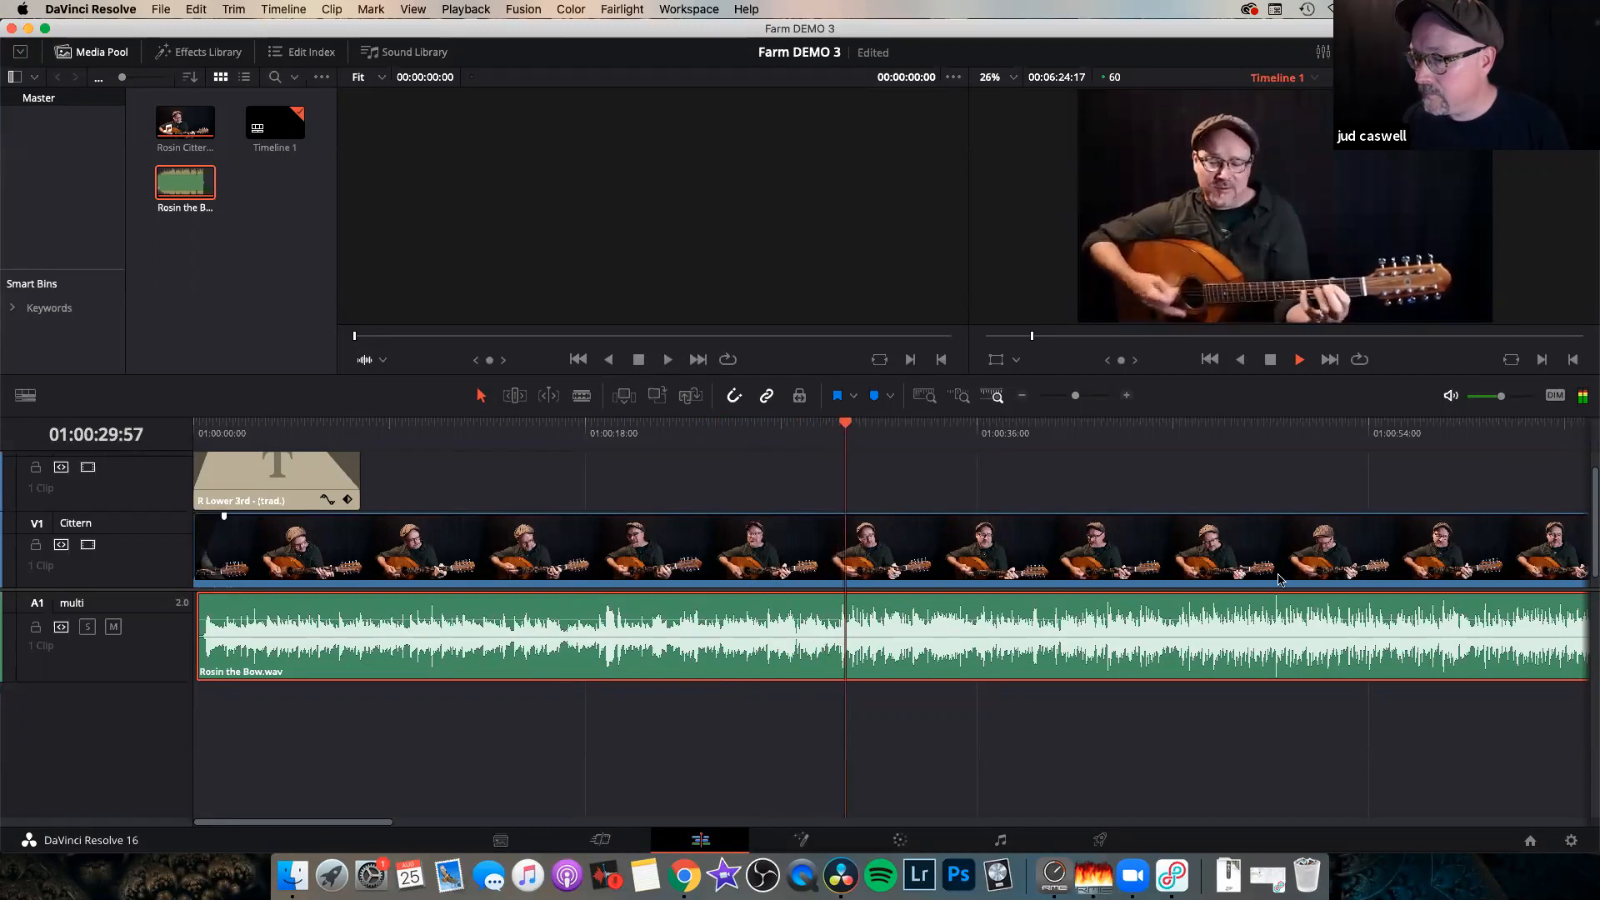
pyautogui.press('space')
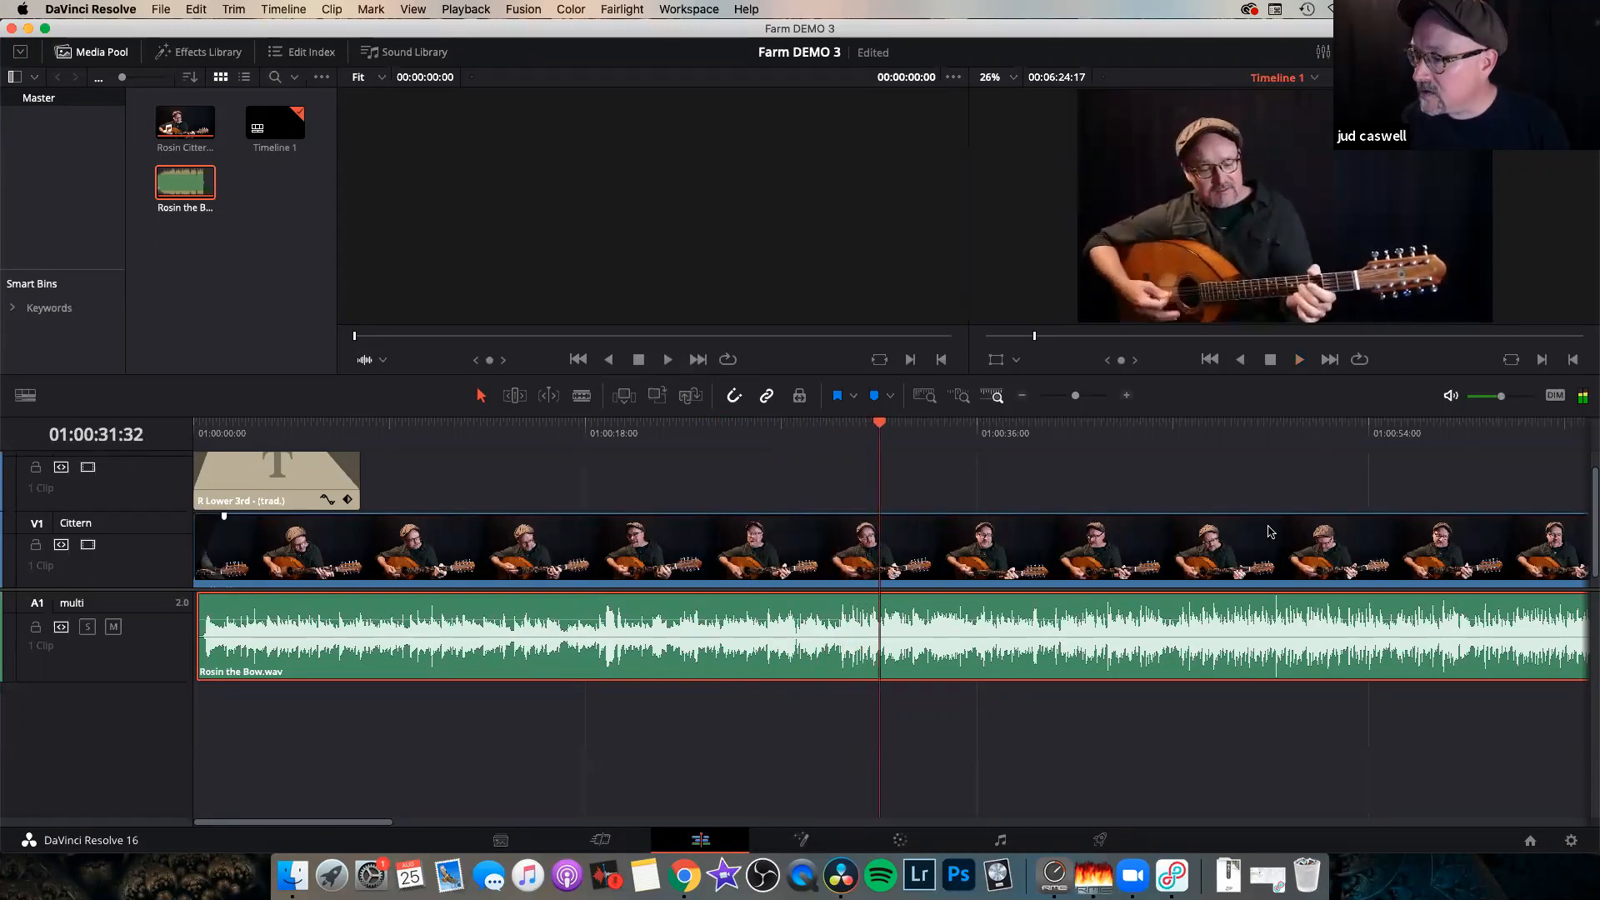
pyautogui.click(1512, 397)
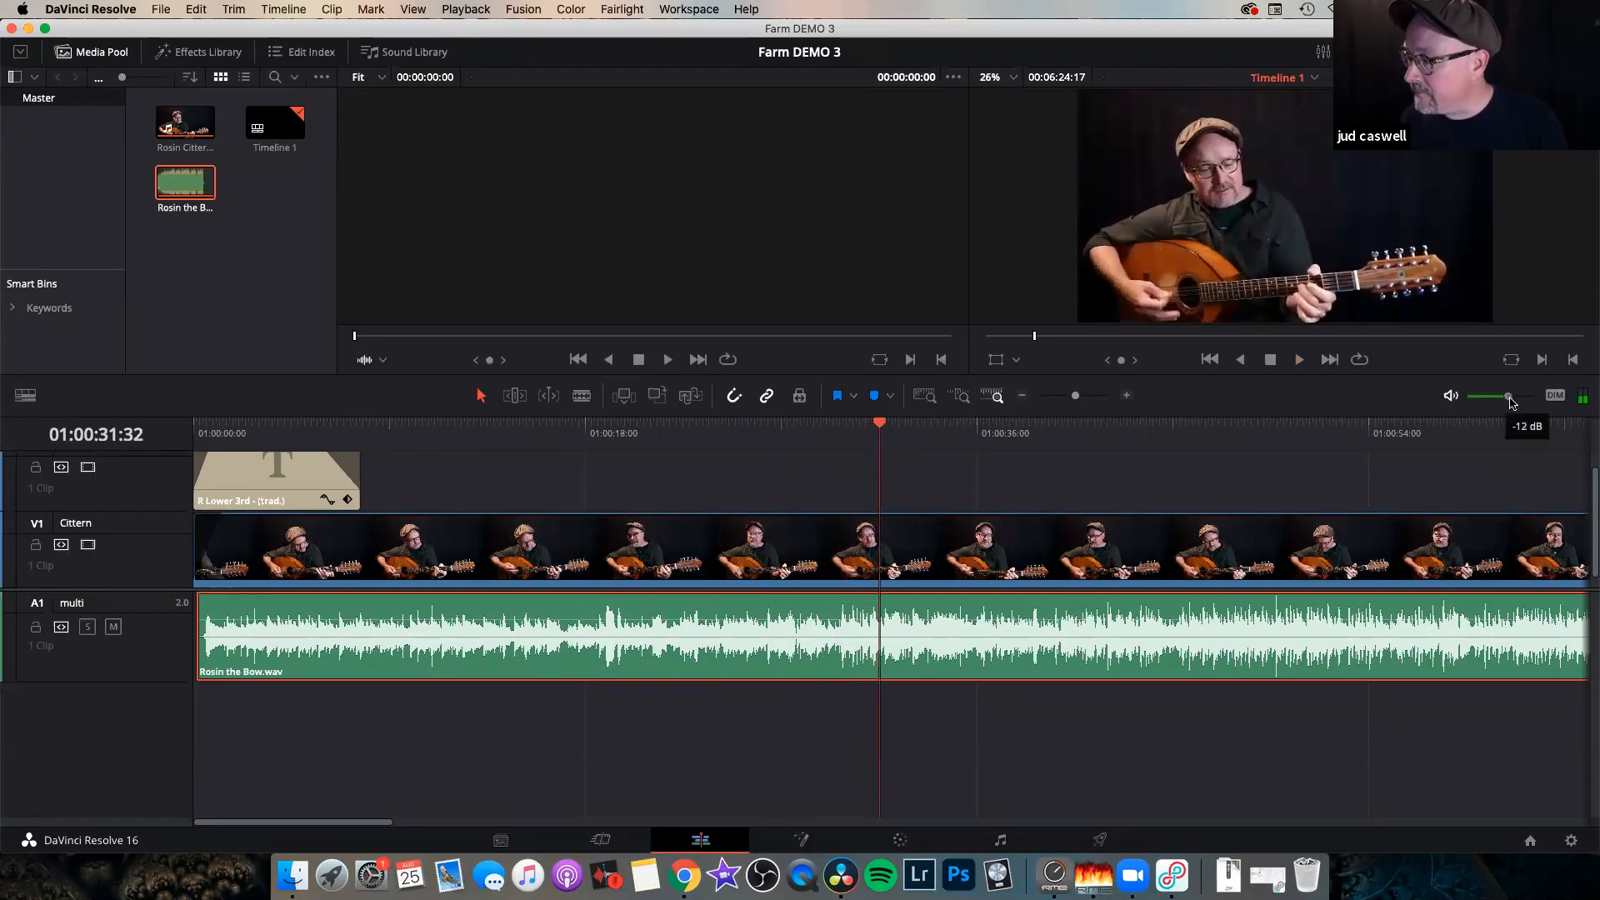
pyautogui.click(806, 432)
pyautogui.press('space')
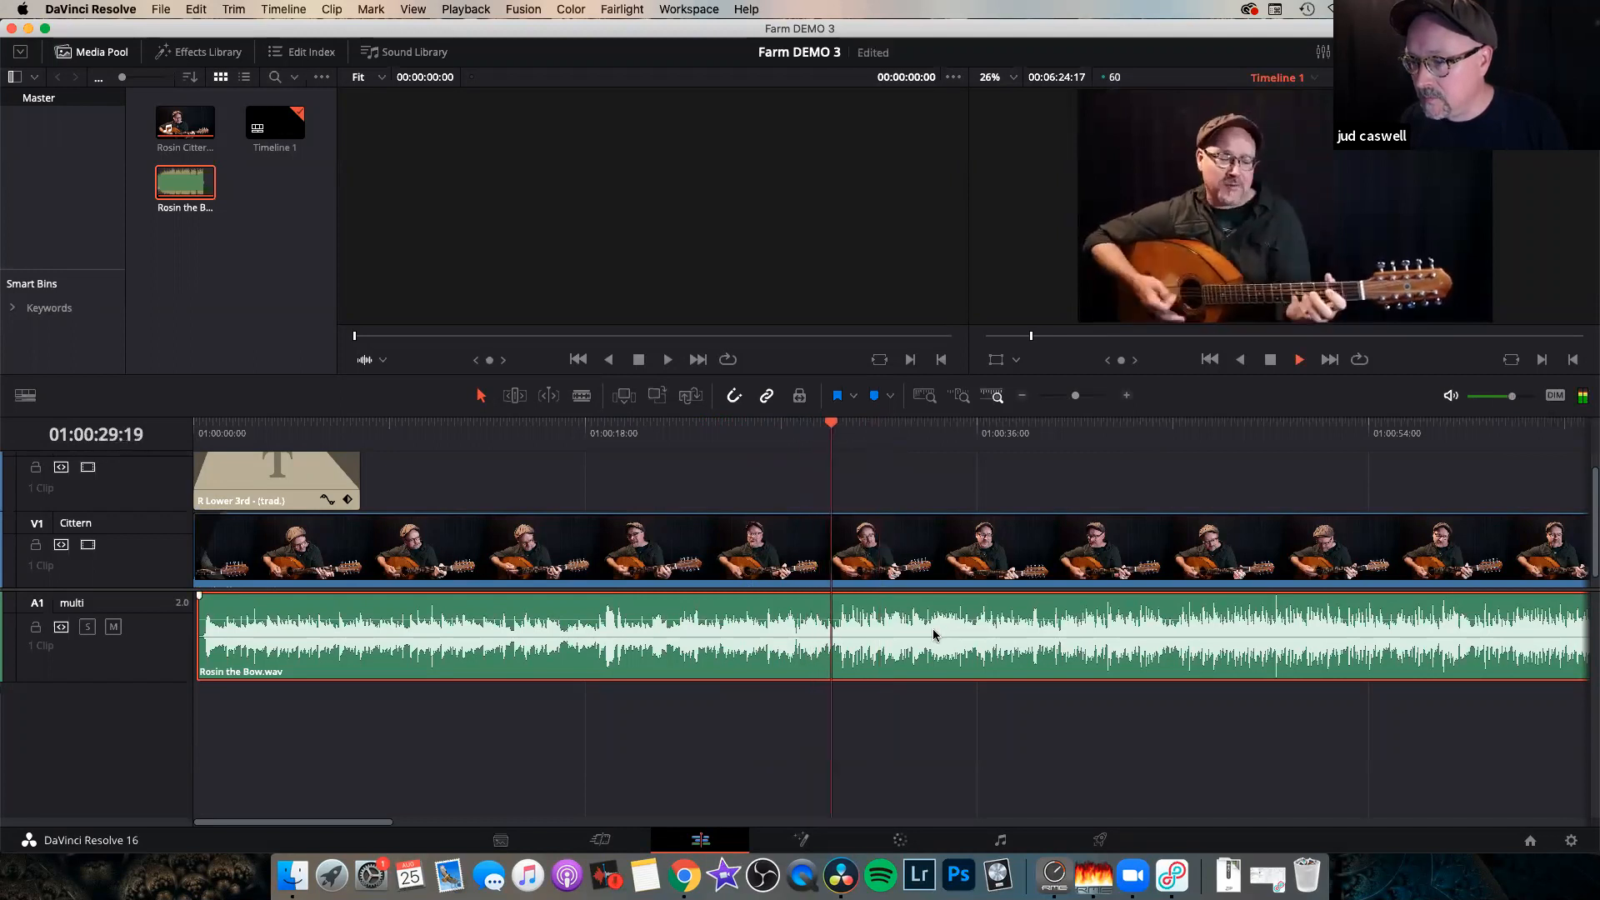
pyautogui.press('space')
pyautogui.click(834, 425)
# Import Rosin Bod 1.mp4 from the FARM DEMO folder into the media pool.
pyautogui.click(253, 235)
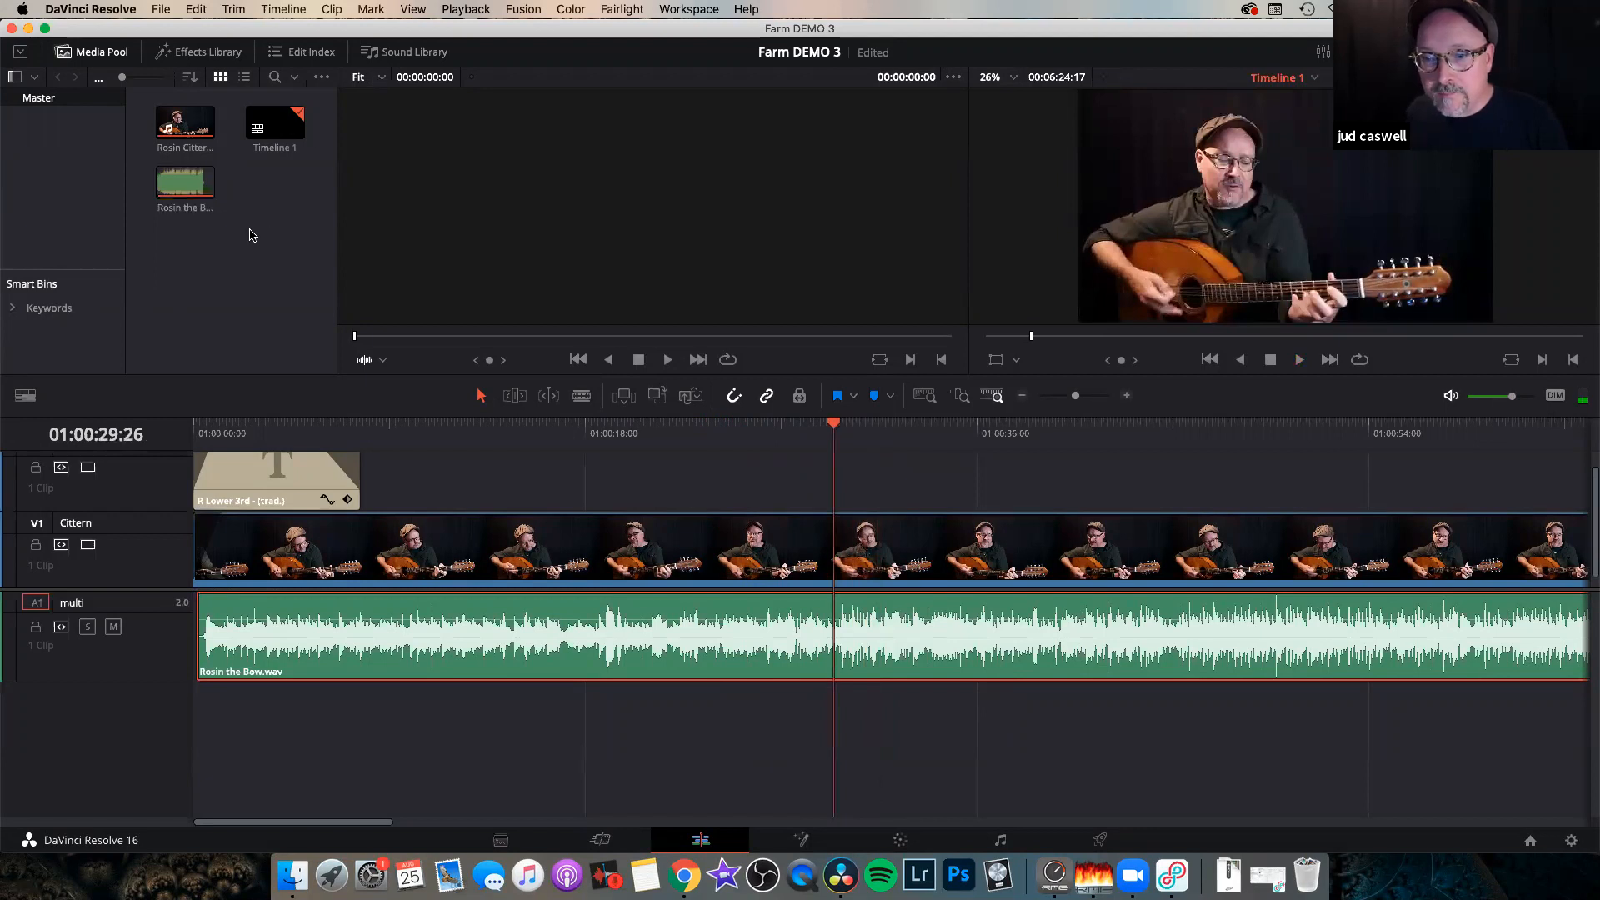
pyautogui.press('super+i')
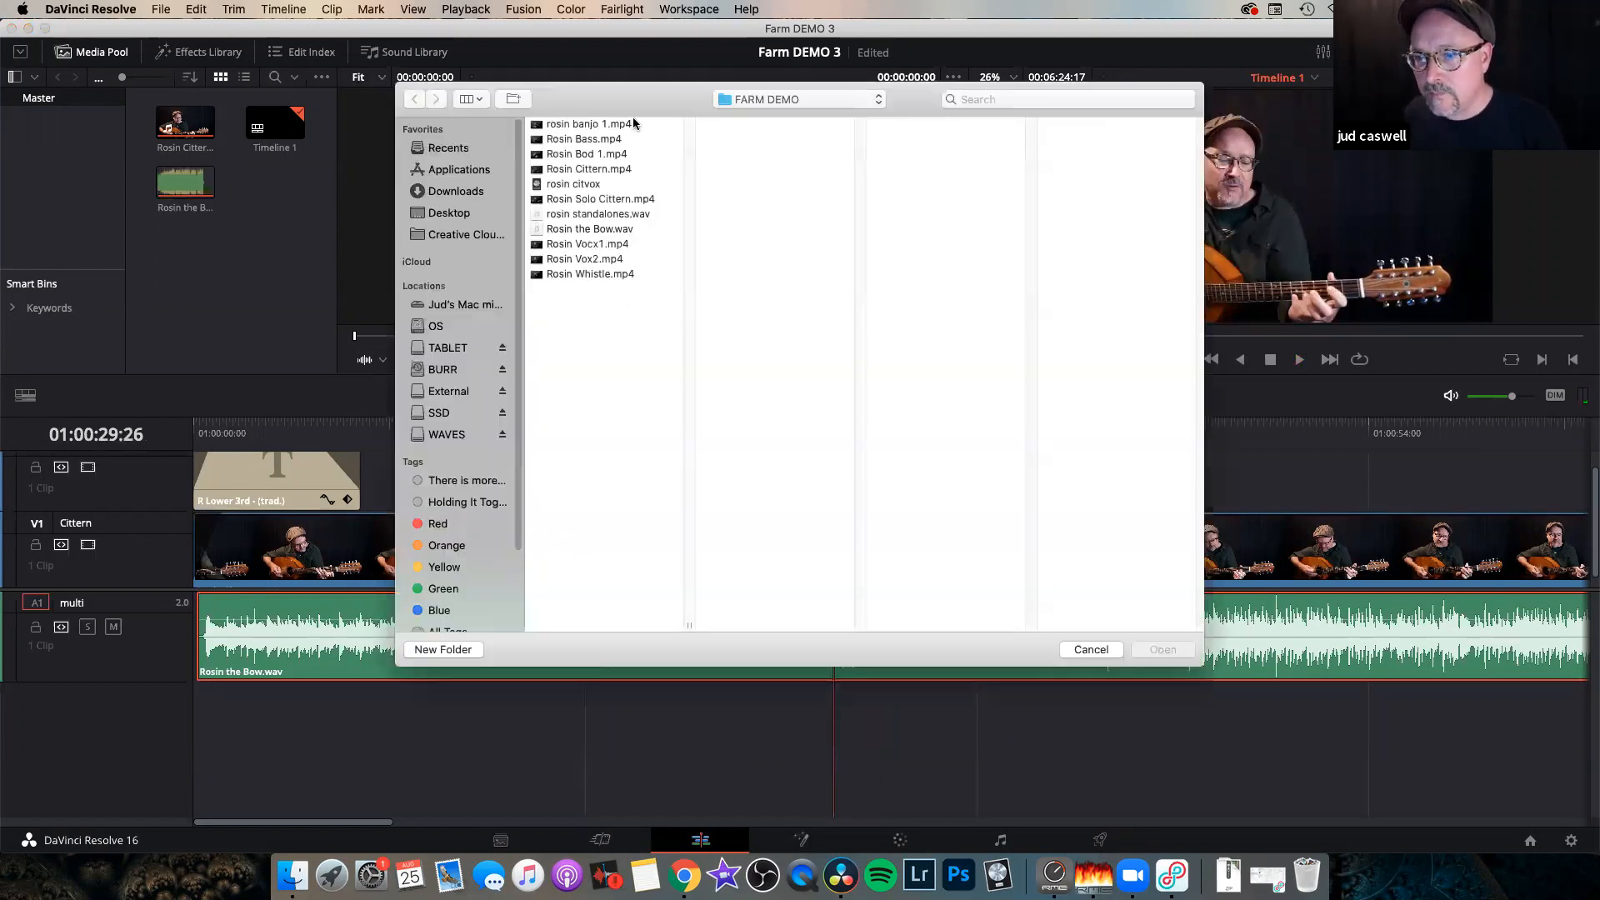
pyautogui.click(597, 155)
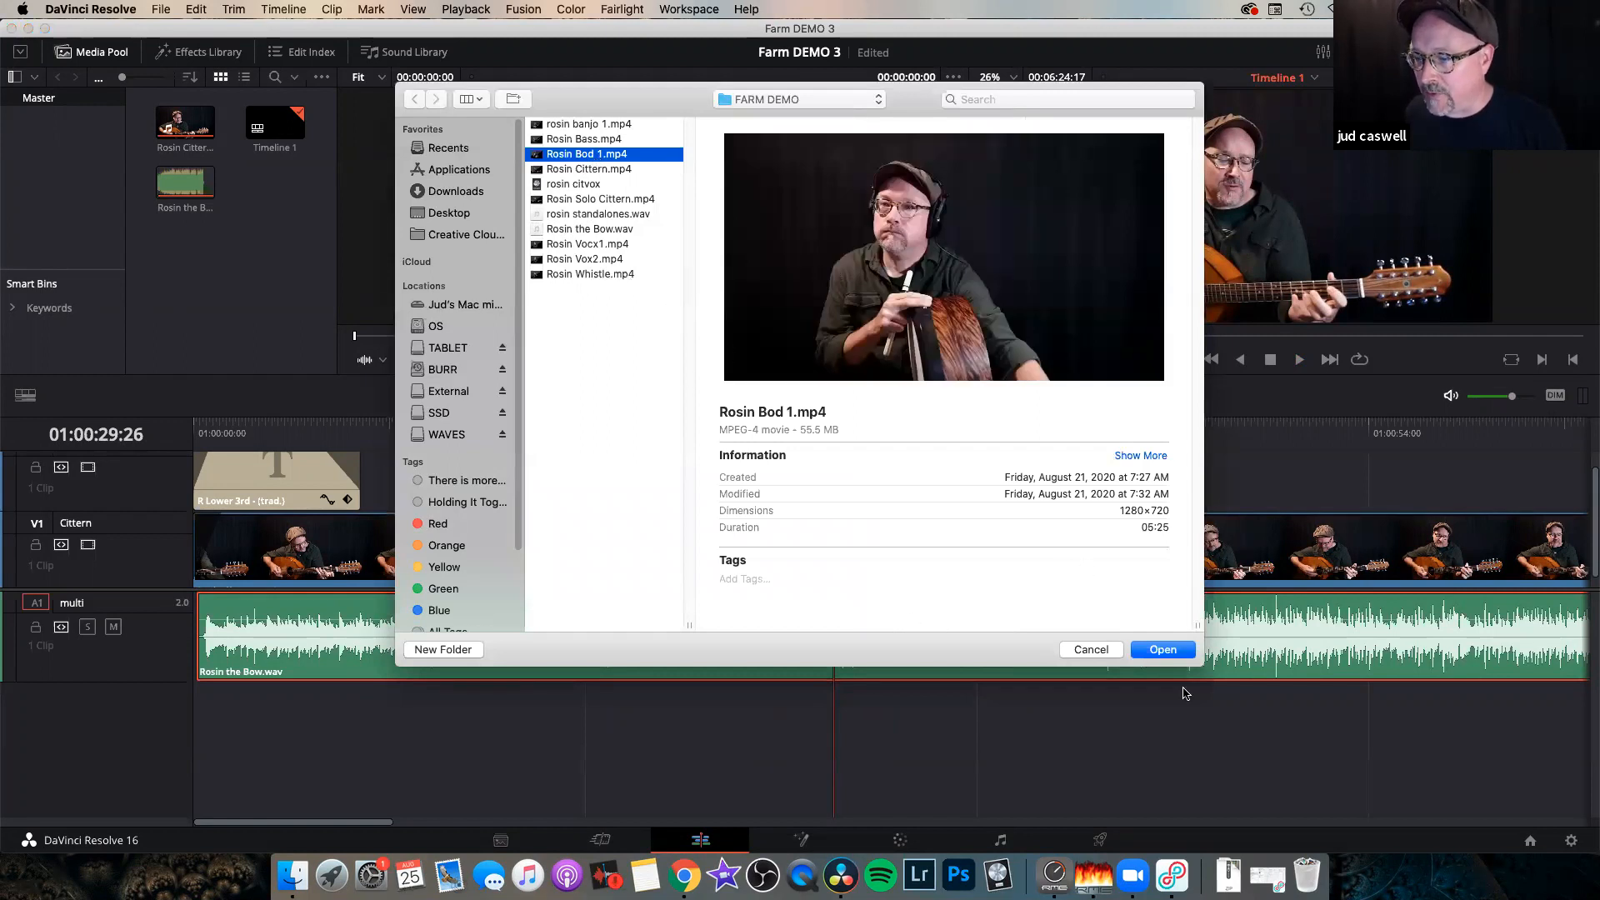
pyautogui.click(1162, 650)
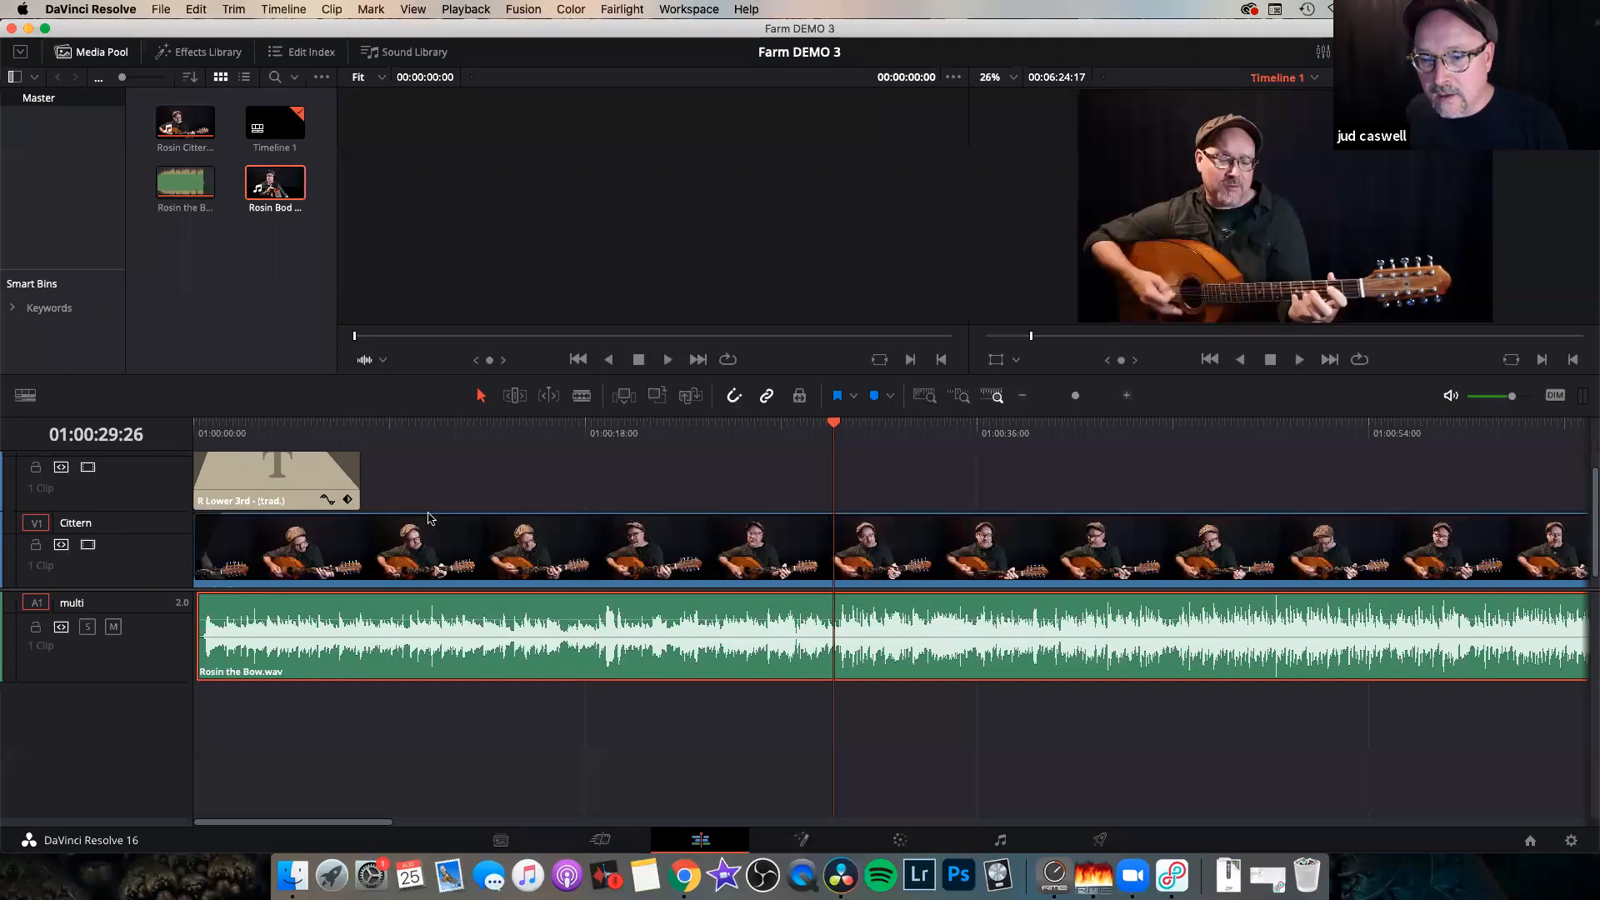
# Place Rosin Bod 1.mp4 on a new video track above the title, with its audio below the multi track.
pyautogui.moveTo(139, 586); pyautogui.dragTo(150, 651)
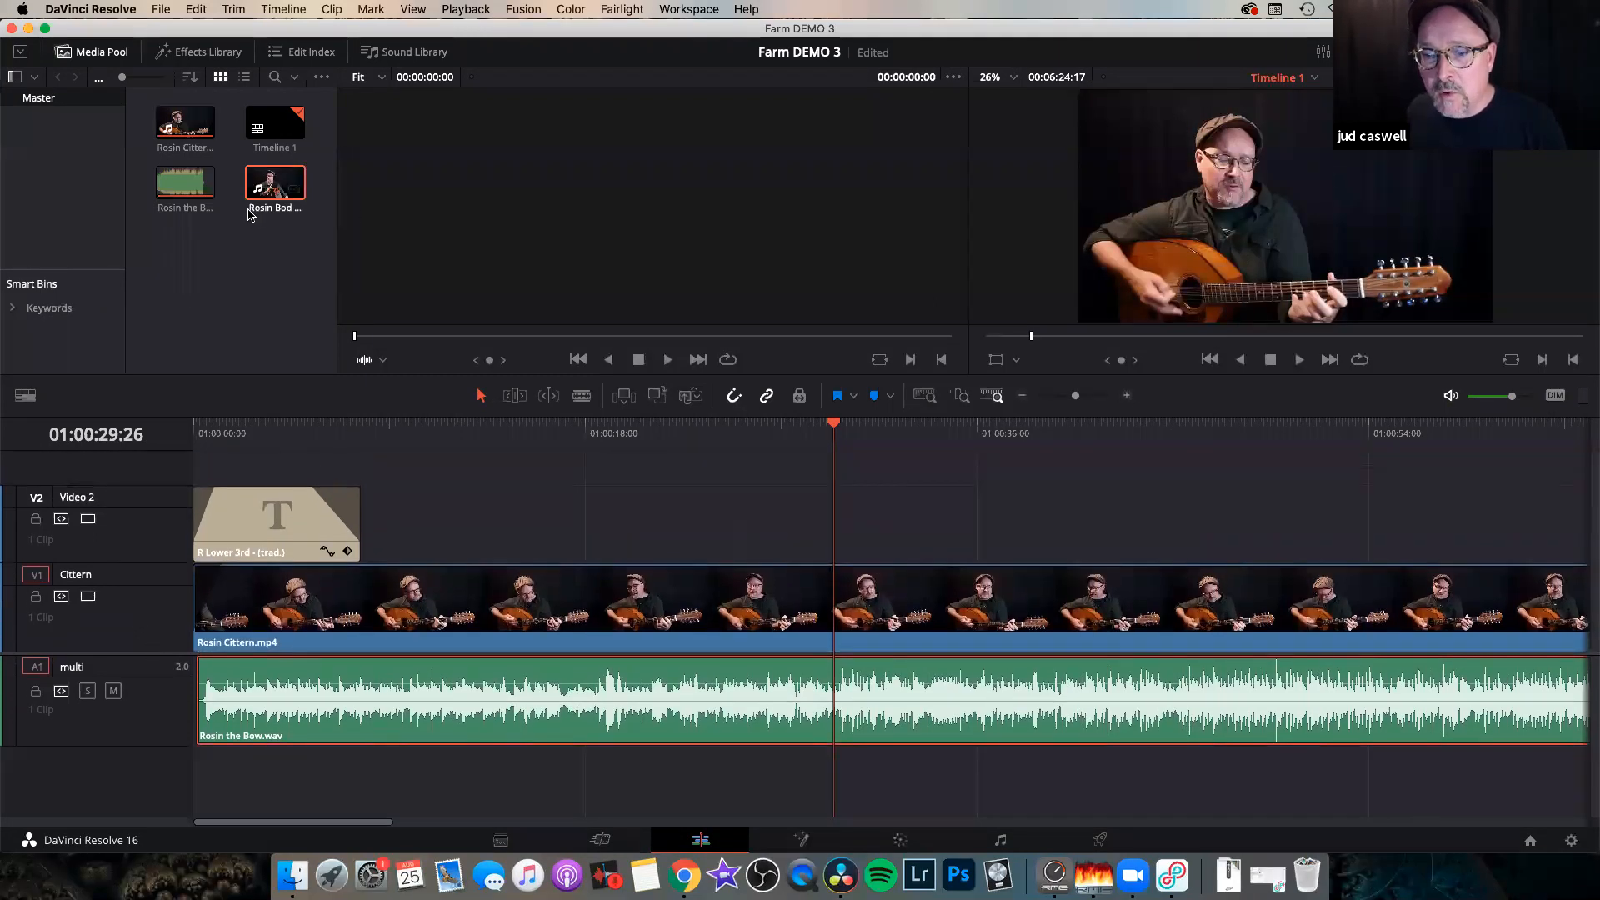
pyautogui.moveTo(271, 185); pyautogui.dragTo(505, 480)
pyautogui.press('super+minus')
pyautogui.press('super+minus')
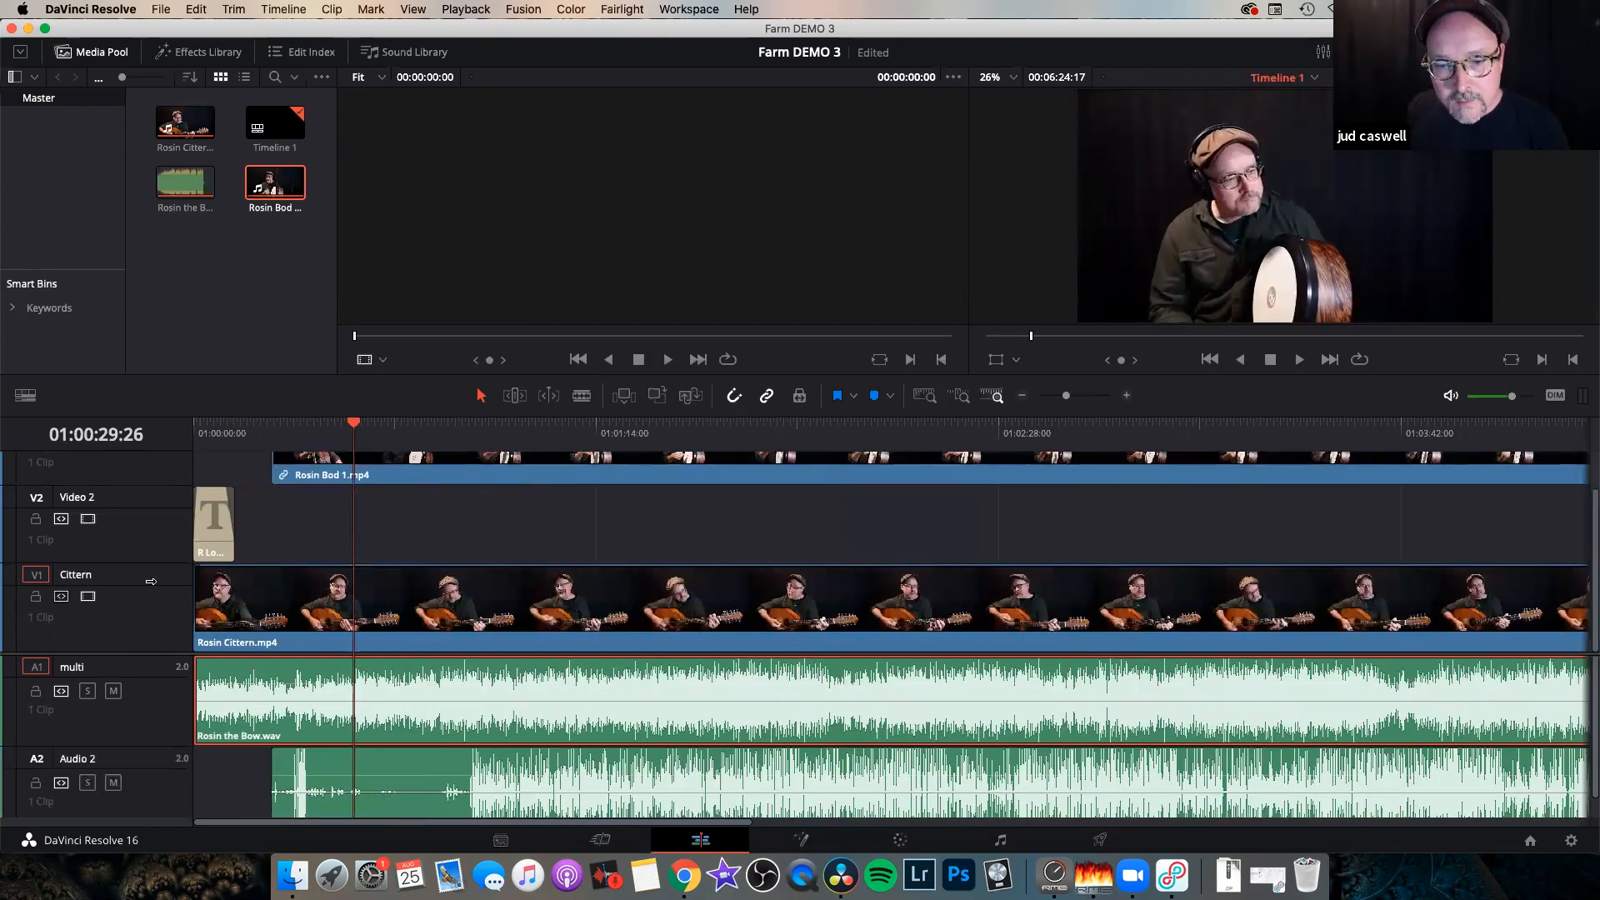
# Rename the title's video track "text" and the Rosin Bod 1.mp4 video track "bodhran".
pyautogui.doubleClick(75, 497)
pyautogui.write('text')
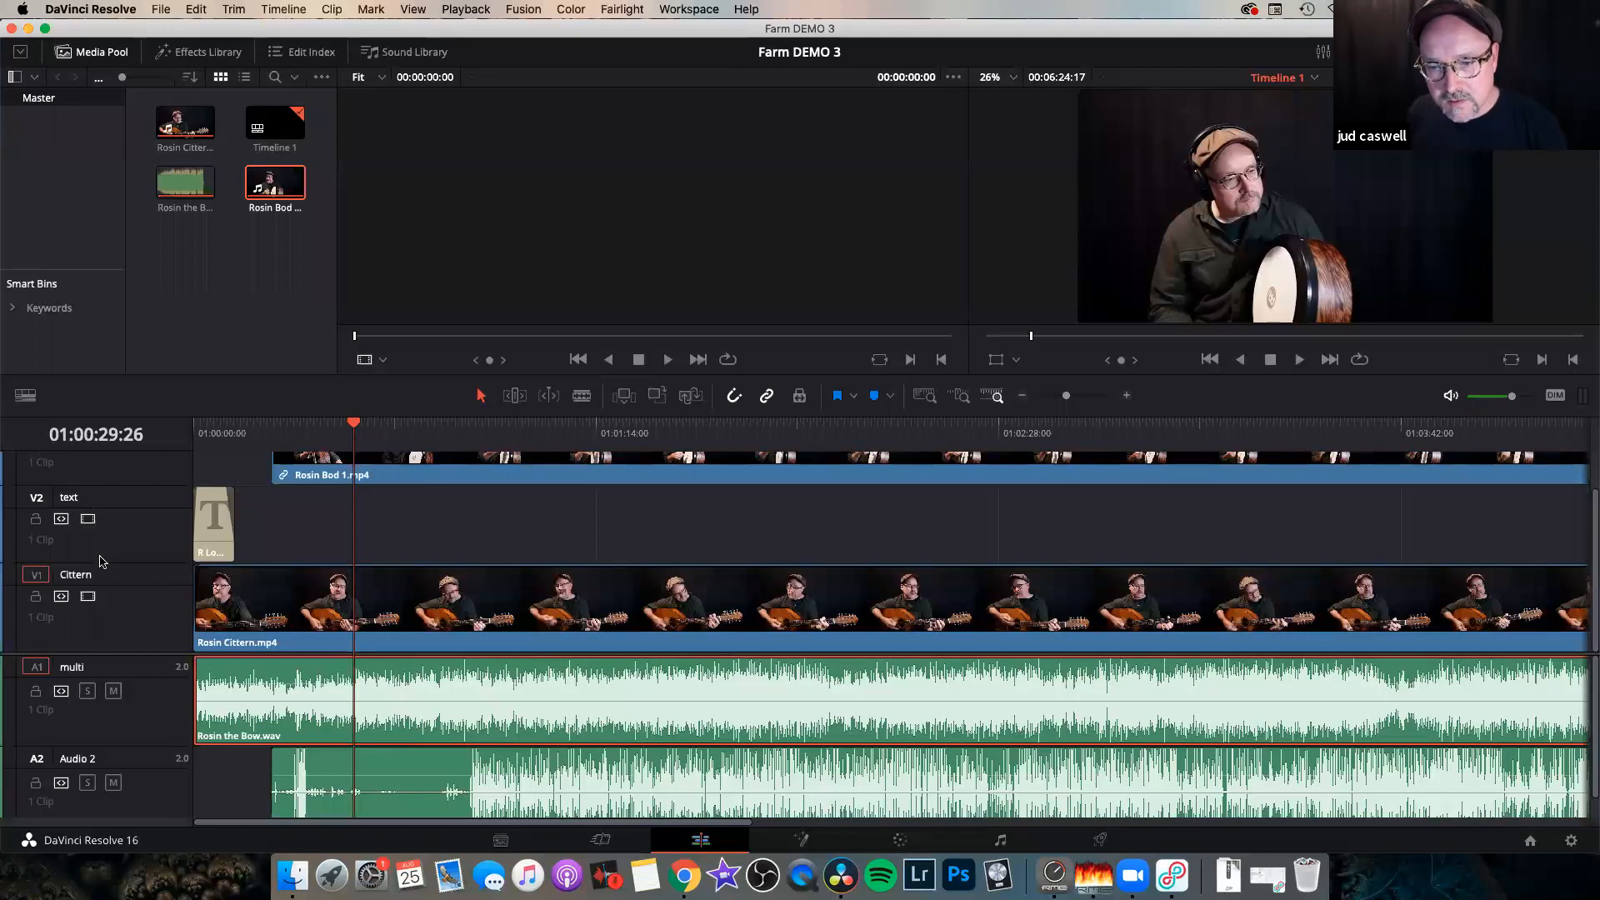
pyautogui.scroll(2, 101, 562)
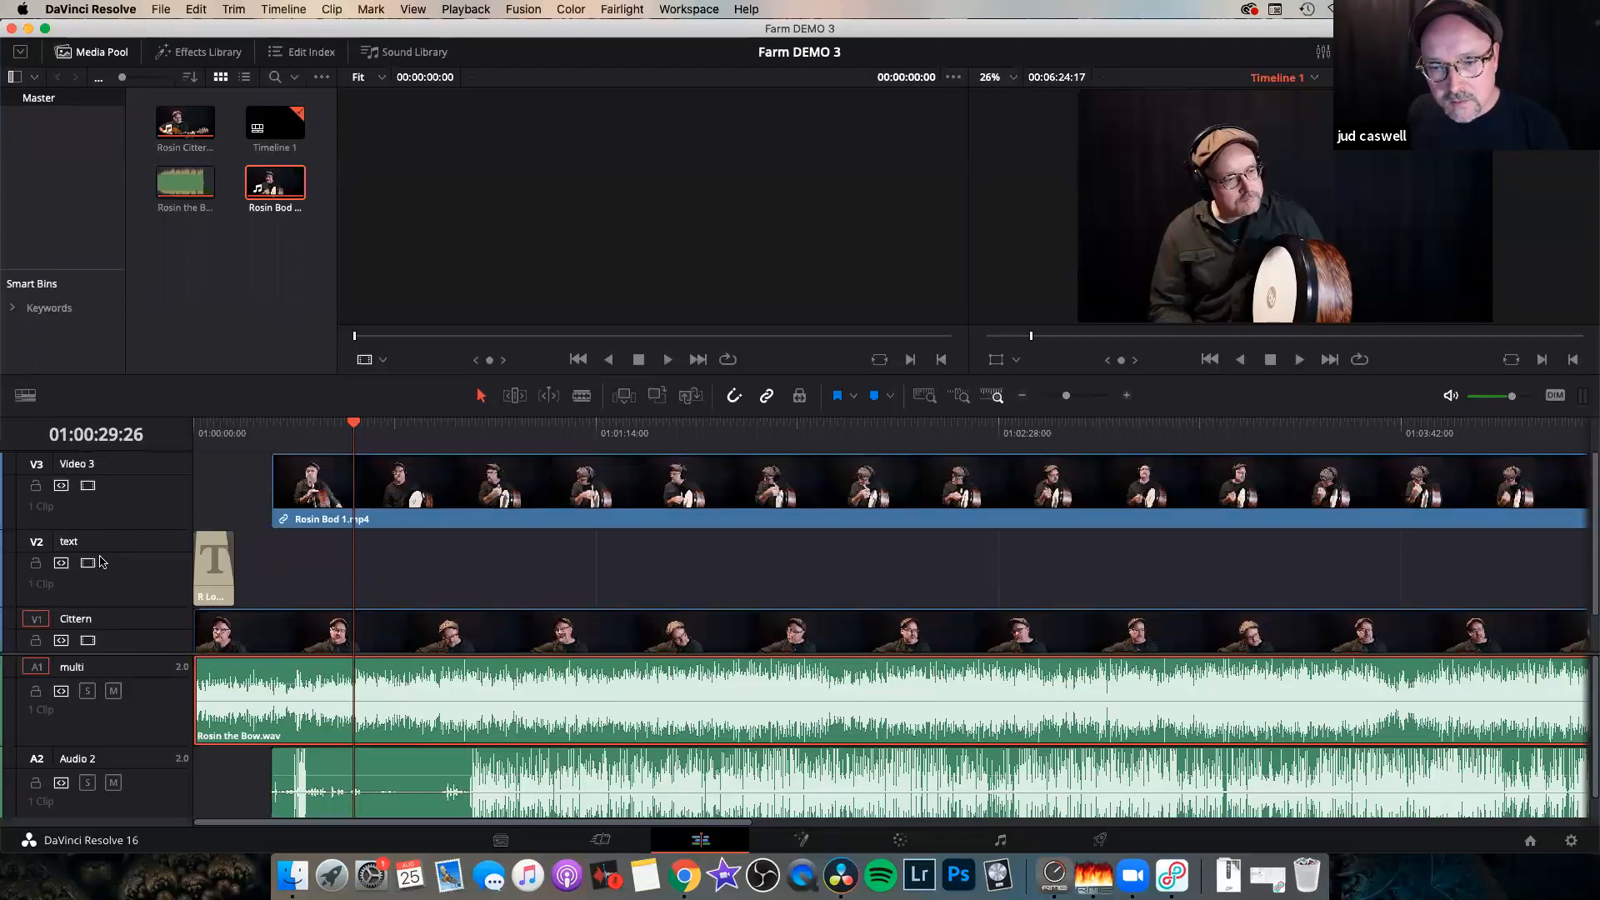
pyautogui.doubleClick(75, 464)
pyautogui.write('bodhran')
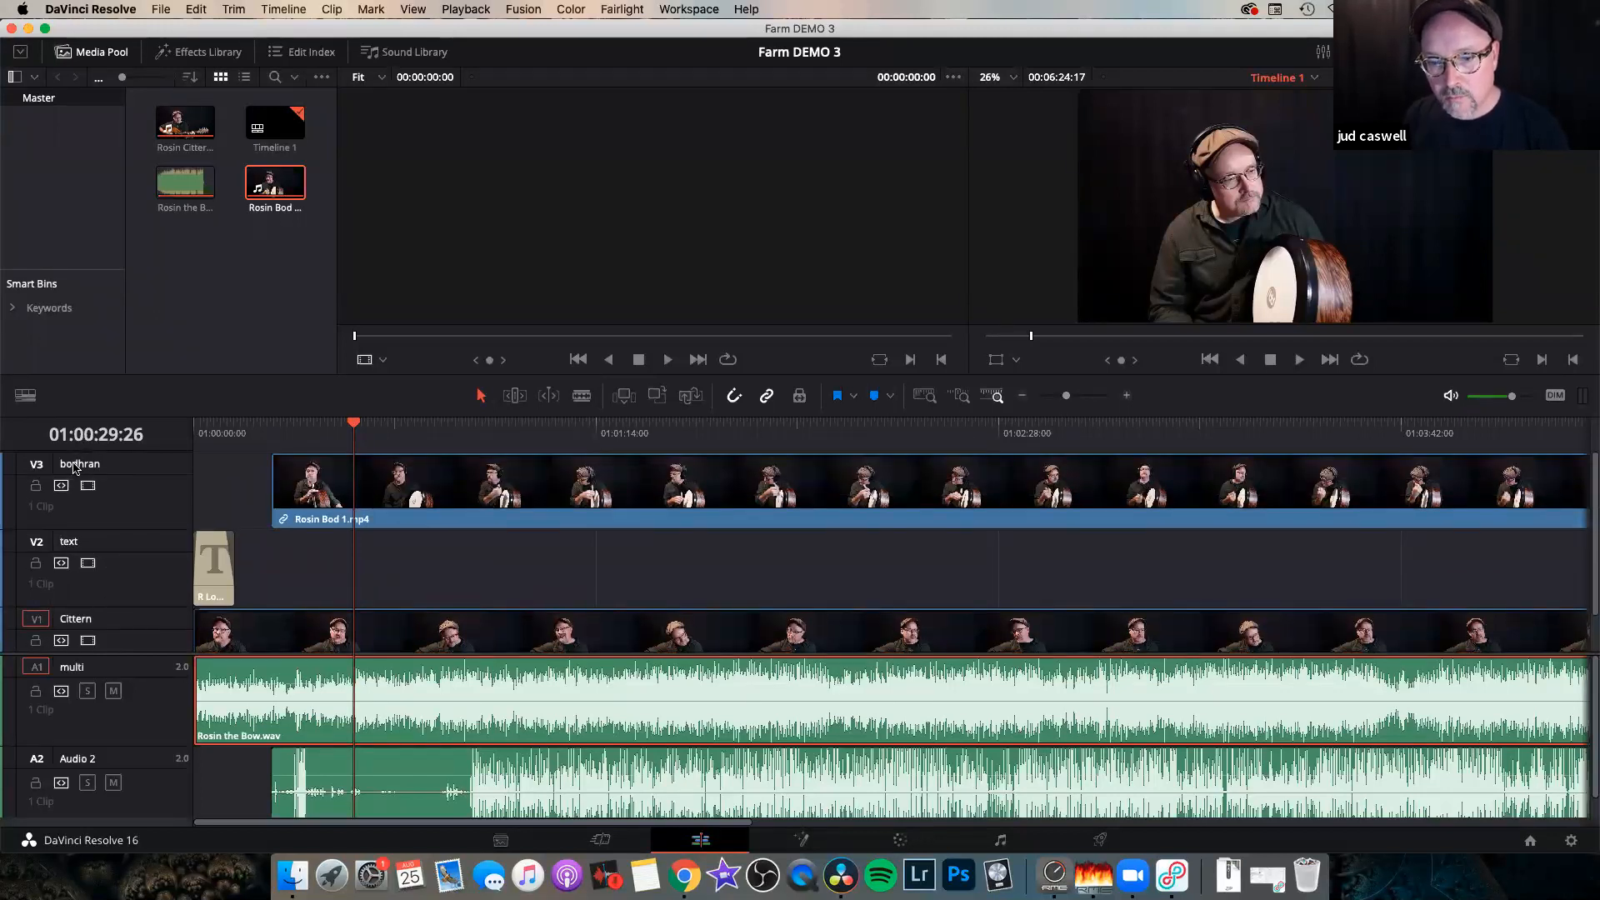
pyautogui.press('Return')
# Rename the Rosin Bod 1.mp4 audio track "bodhran".
pyautogui.scroll(-1, 46, 736)
pyautogui.doubleClick(73, 741)
pyautogui.write('bodhran')
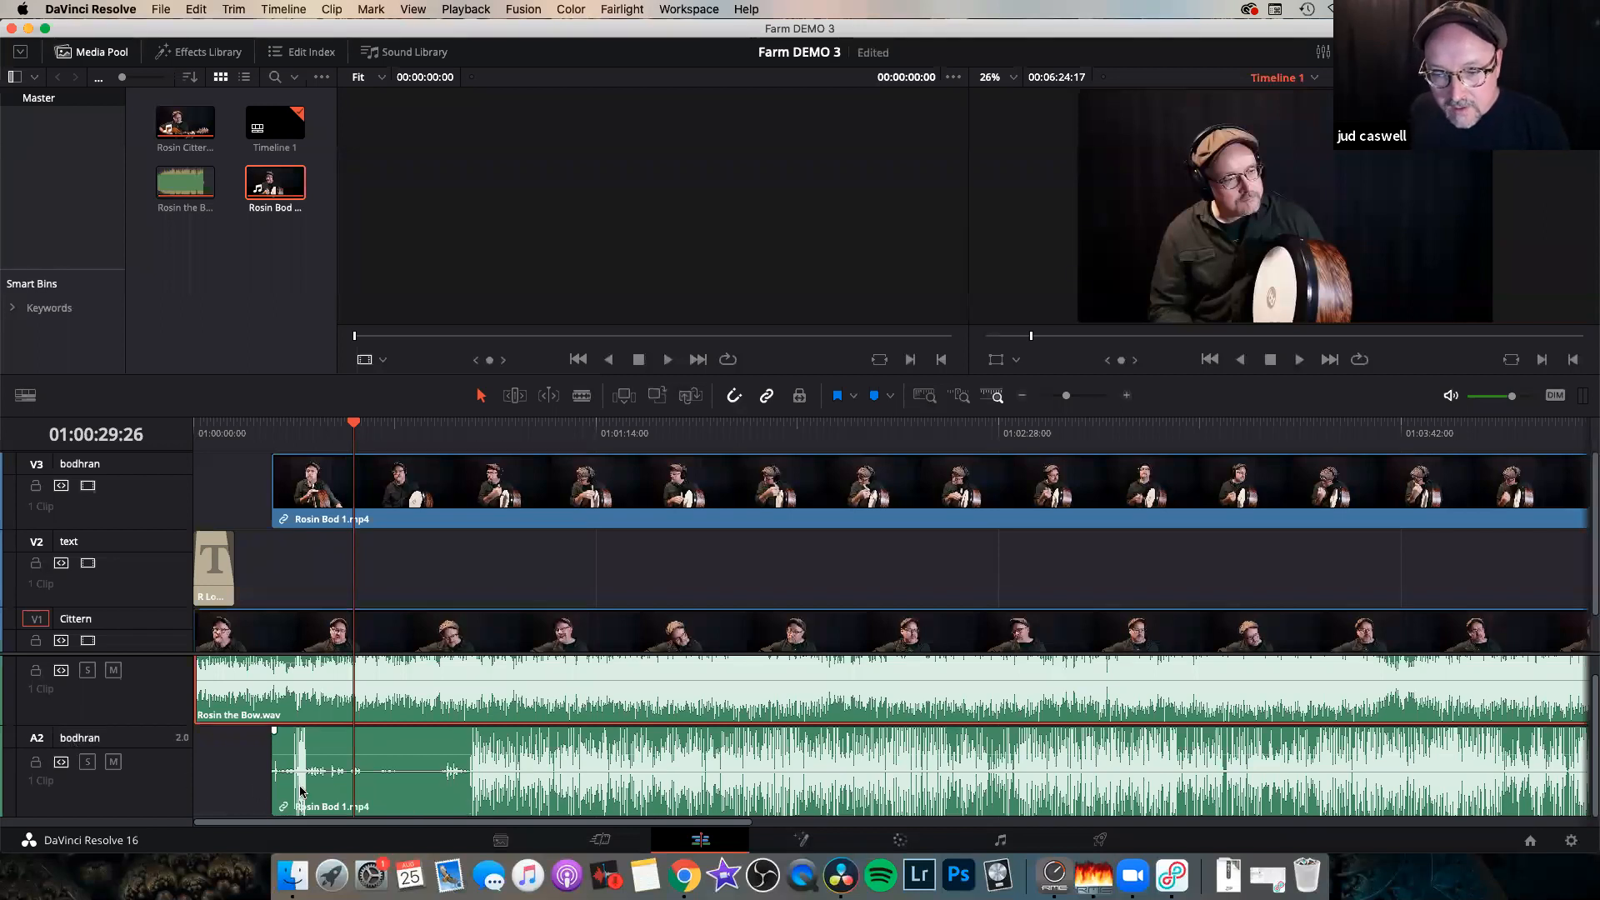
# Trim the lead-in of Rosin Bod 1.mp4 to just before the drumming starts and enlarge the audio track area.
pyautogui.moveTo(274, 791); pyautogui.dragTo(496, 809)
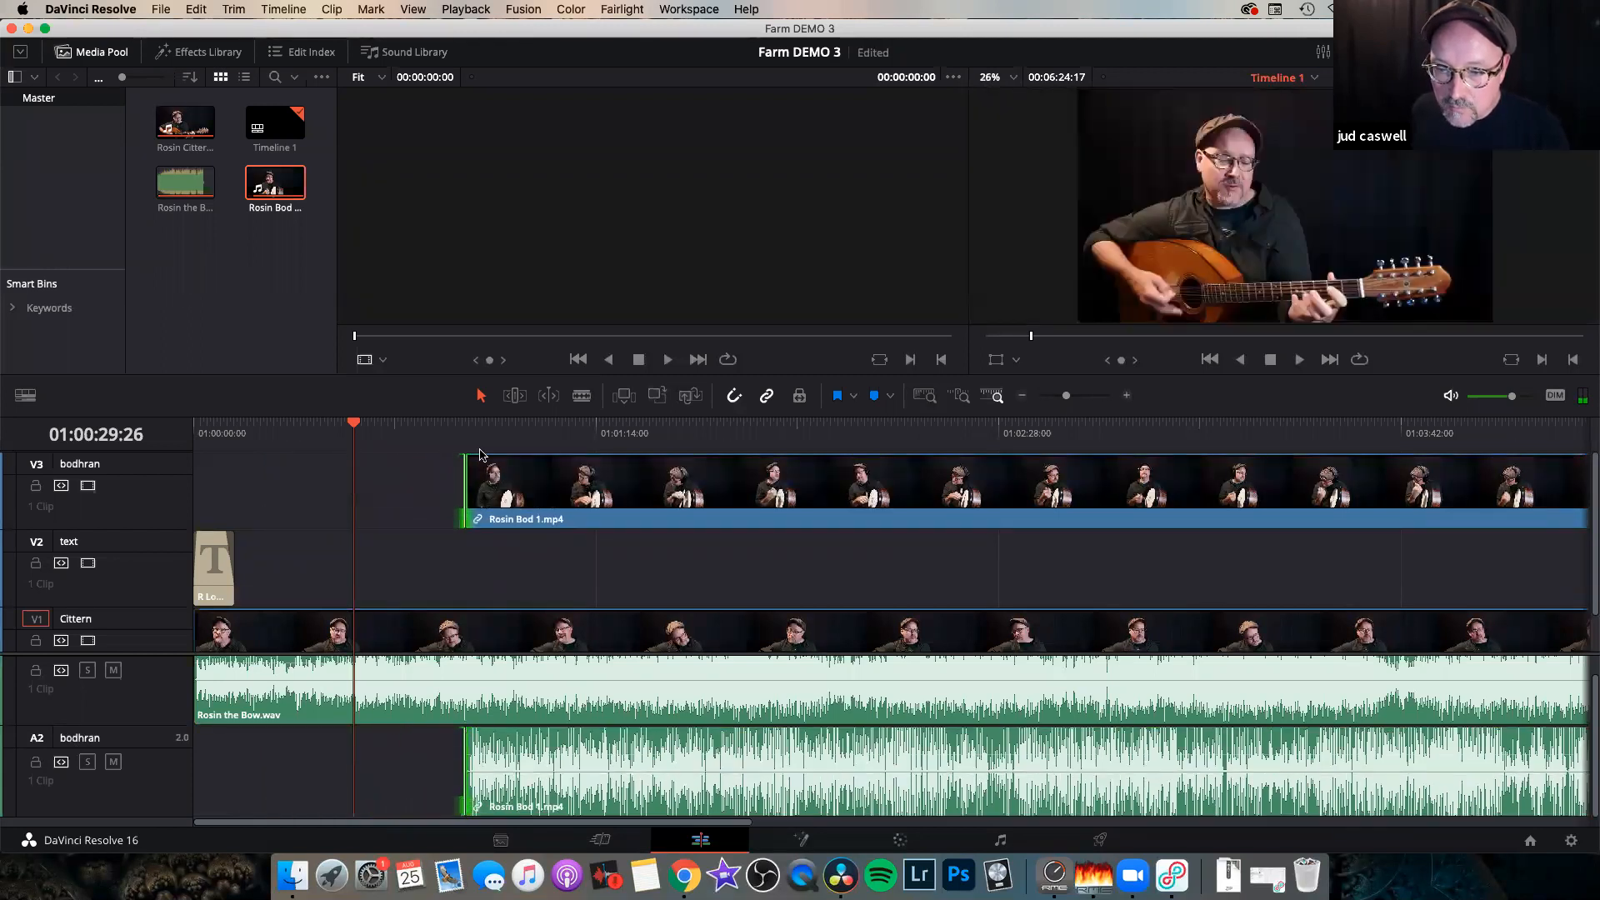
pyautogui.click(462, 433)
pyautogui.press('super+equal')
pyautogui.press('super+equal')
pyautogui.press('super+equal')
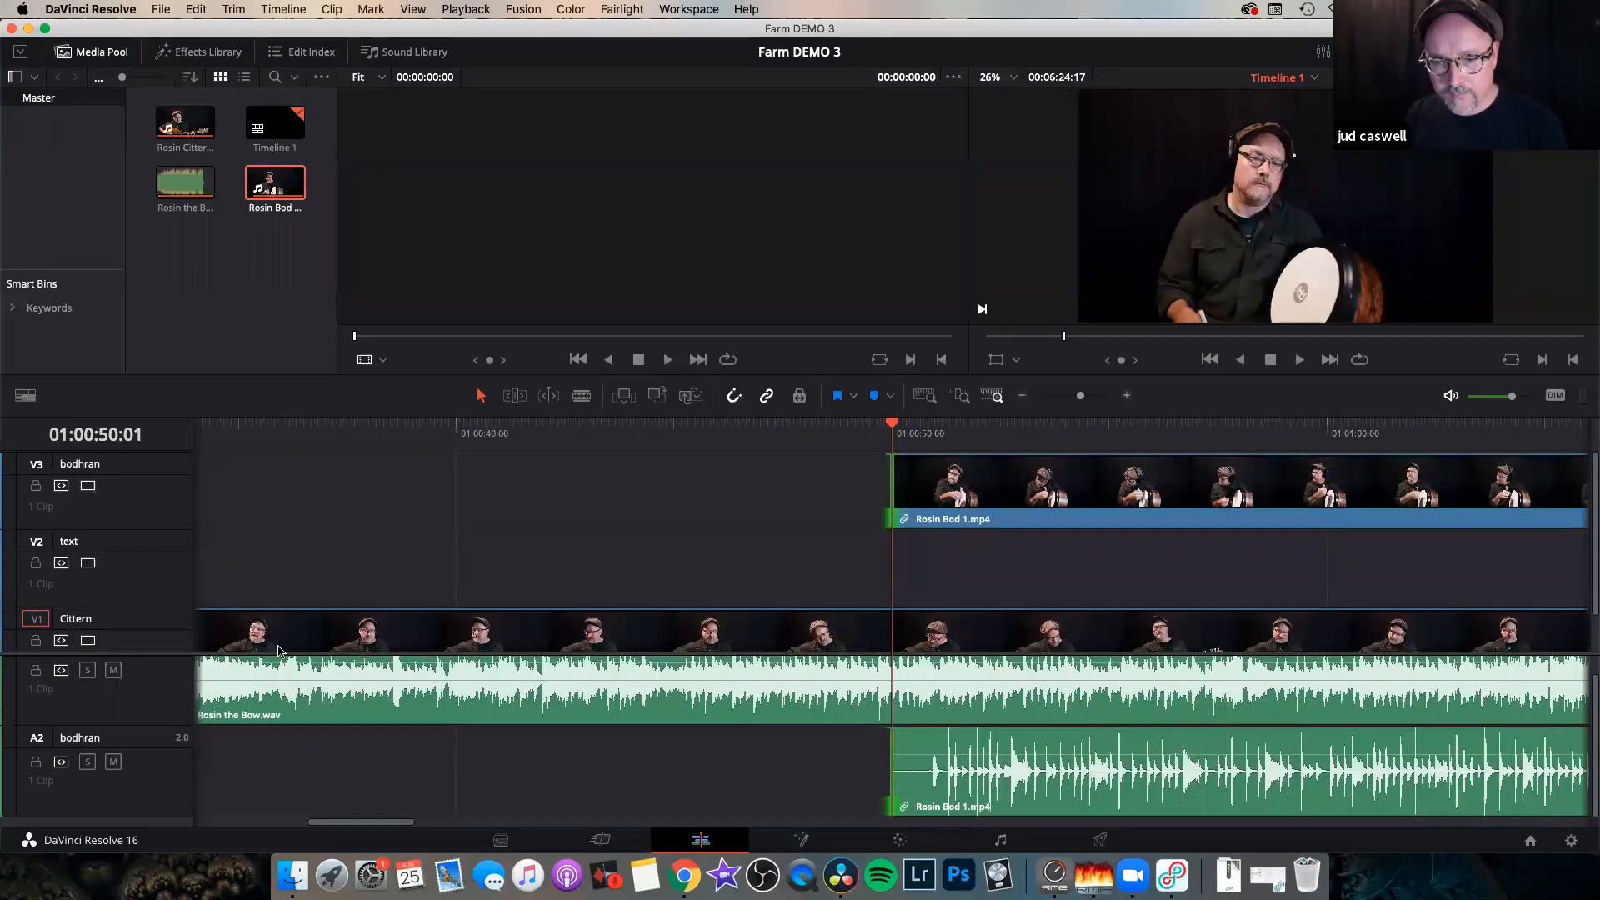
pyautogui.moveTo(165, 655); pyautogui.dragTo(165, 573)
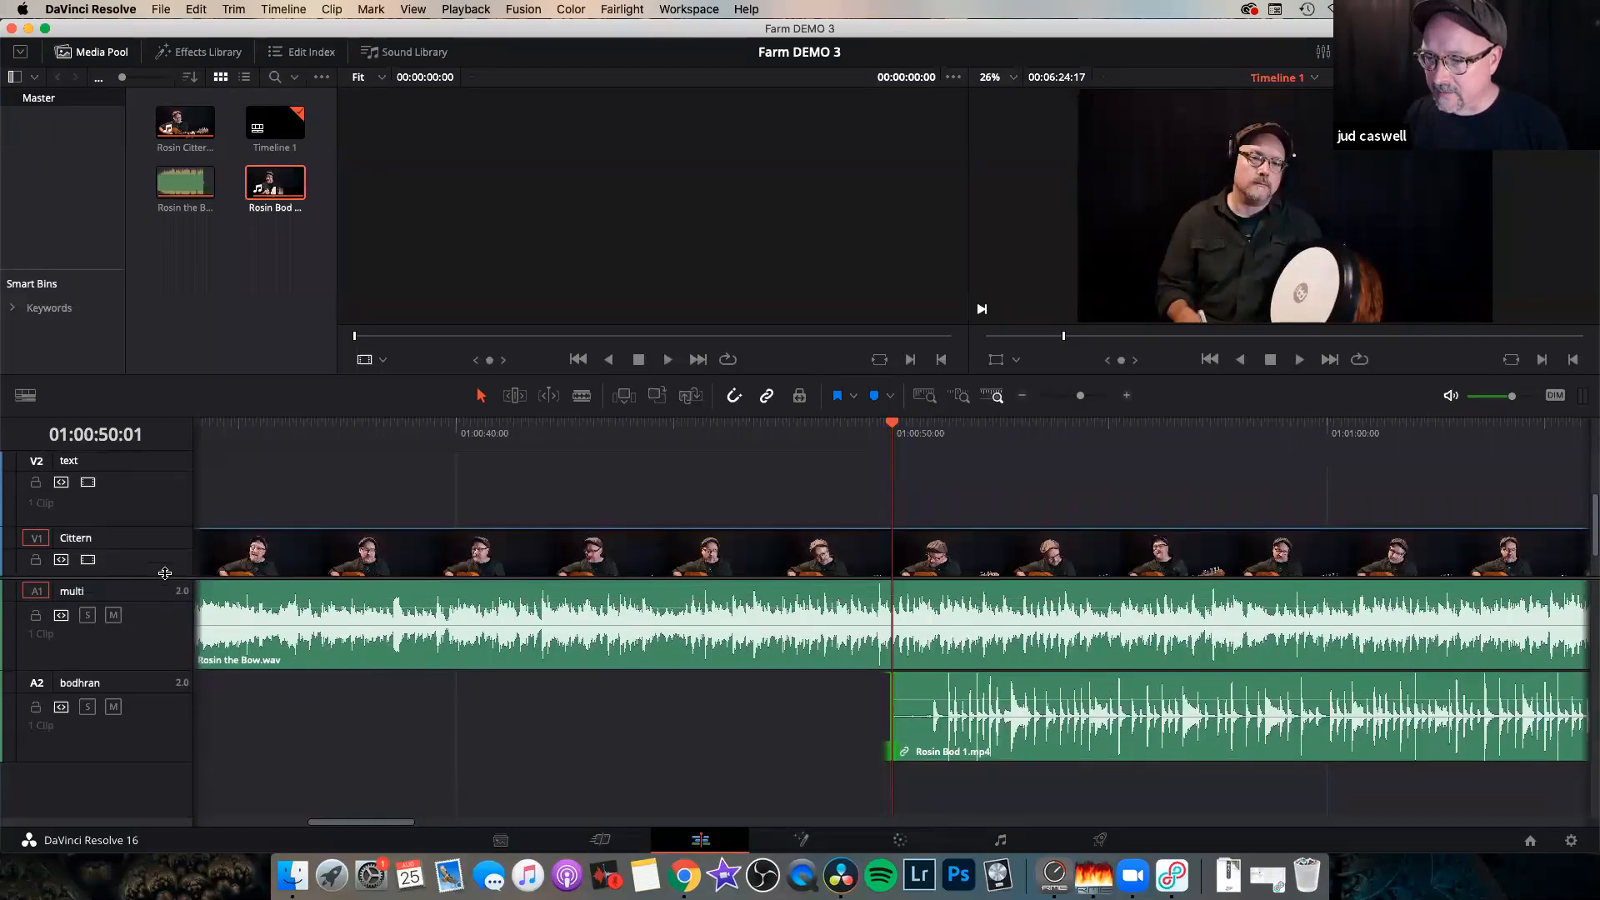
# Play the mix from several earlier points to locate where the bodhran enters.
pyautogui.click(555, 426)
pyautogui.press('space')
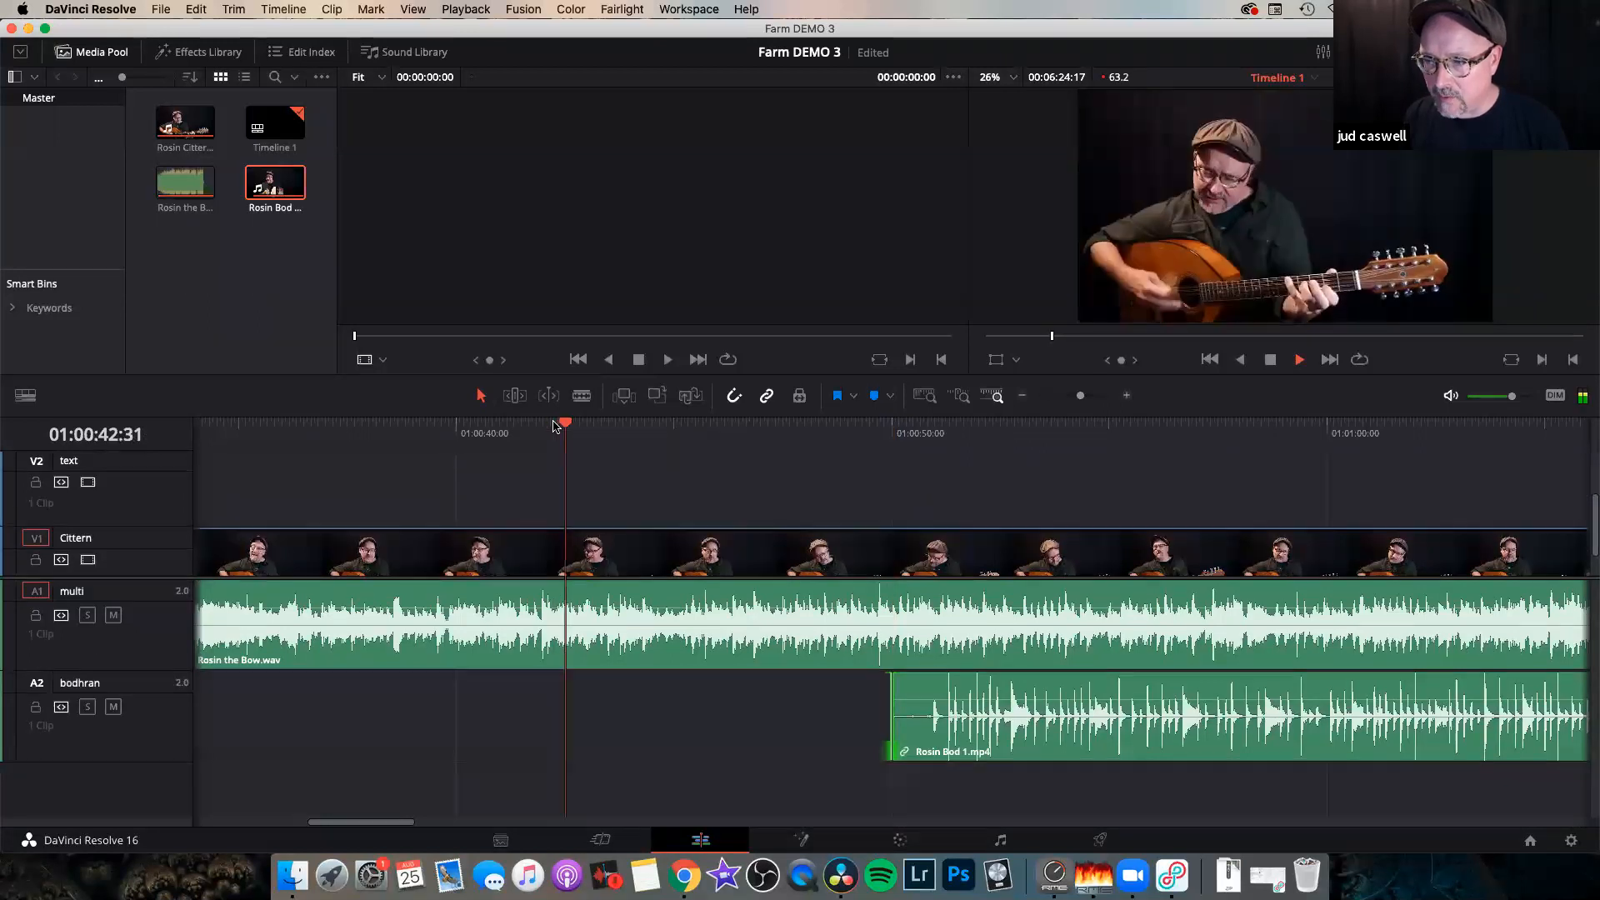
pyautogui.click(235, 425)
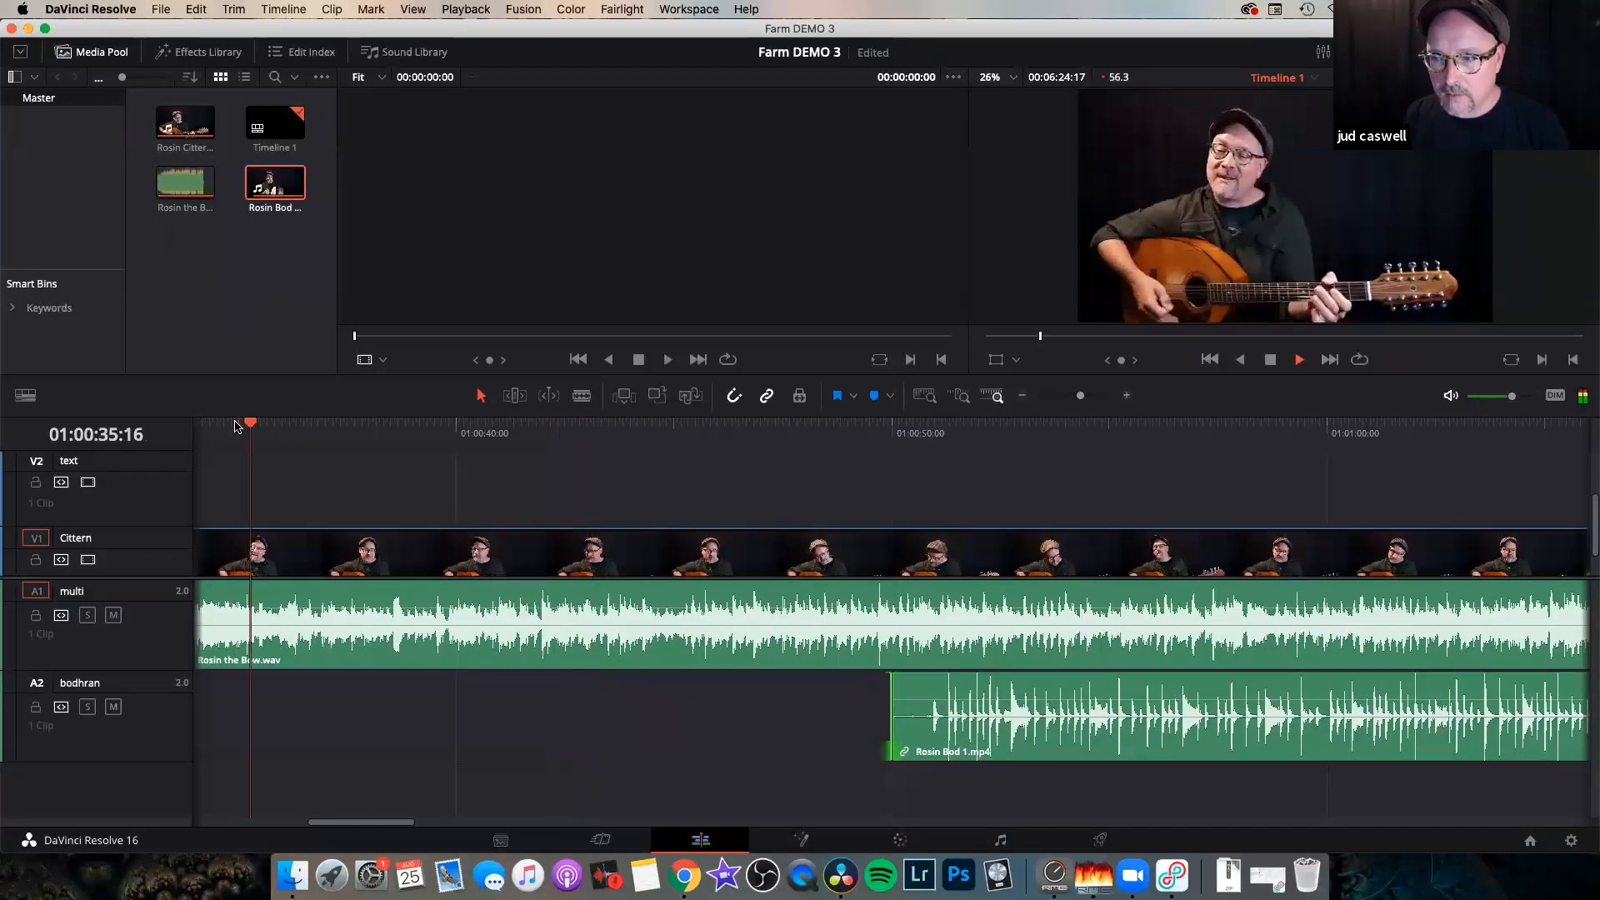
pyautogui.press('super+minus')
pyautogui.click(649, 427)
pyautogui.press('space')
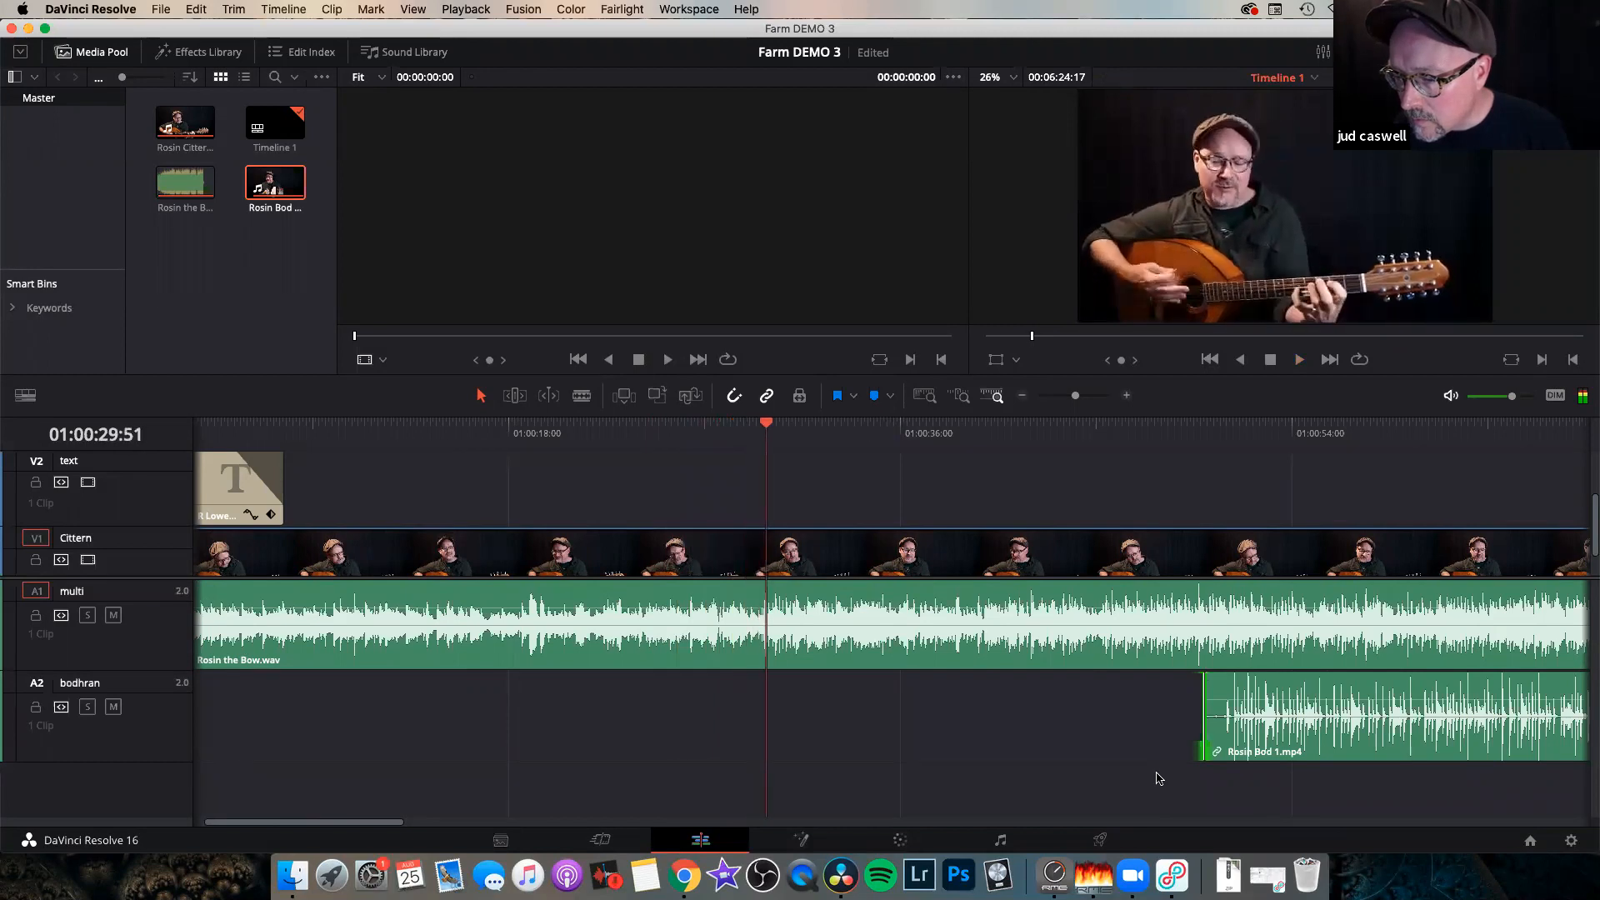
pyautogui.press('super+equal')
pyautogui.press('super+minus')
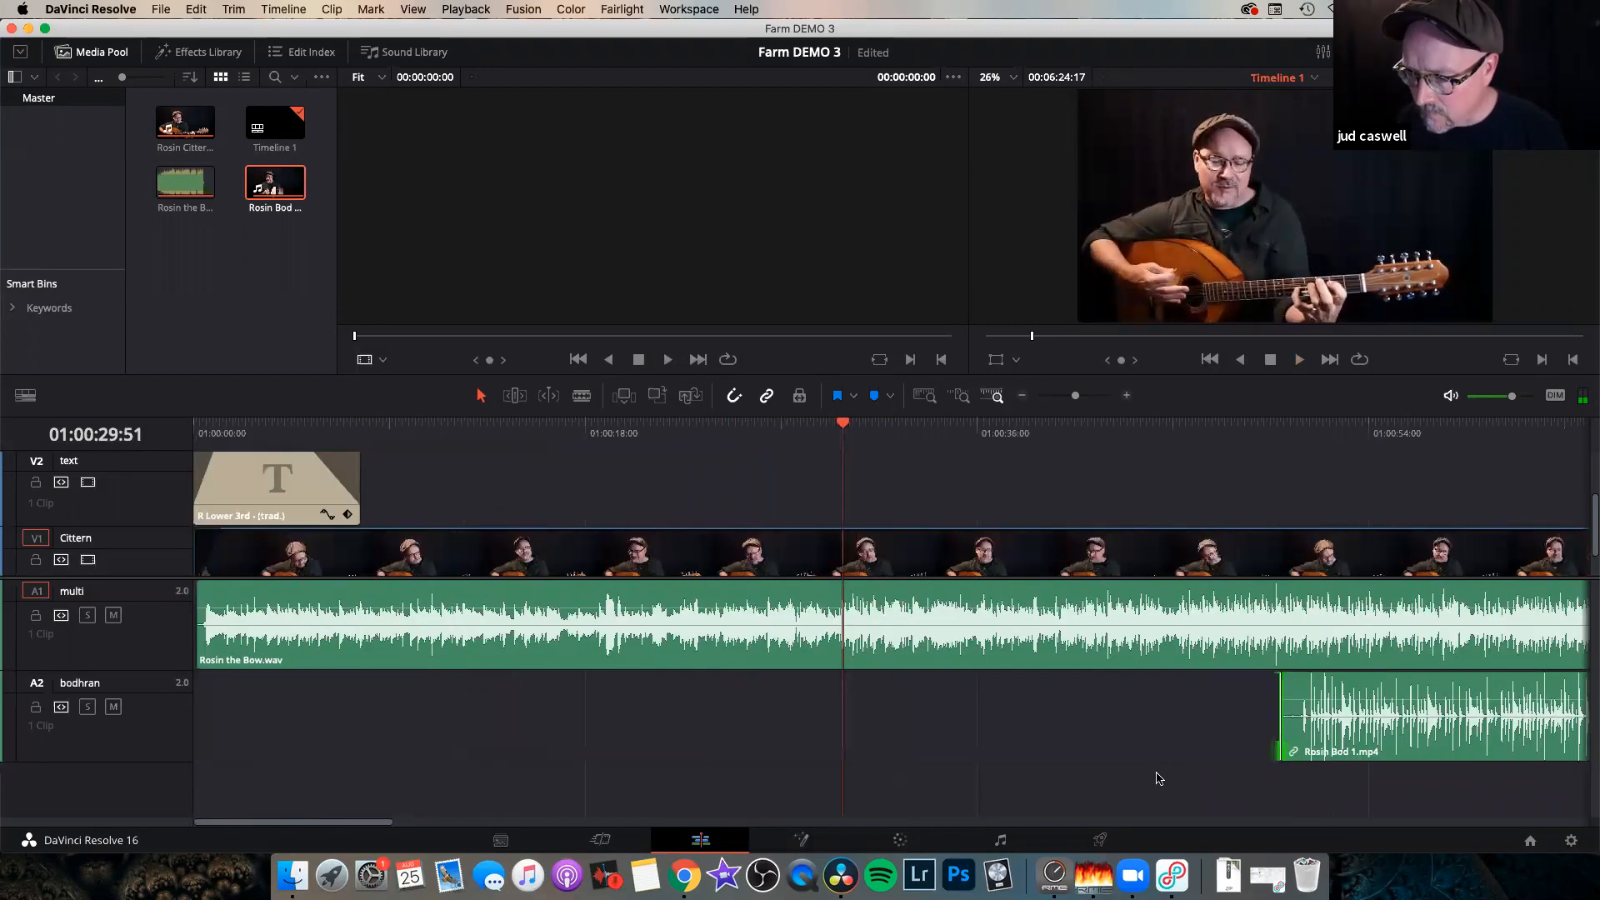
# Move the Rosin Bod 1.mp4 clip earlier so its first drum hits fall near 01:00:29:51.
pyautogui.moveTo(1440, 707); pyautogui.dragTo(980, 746)
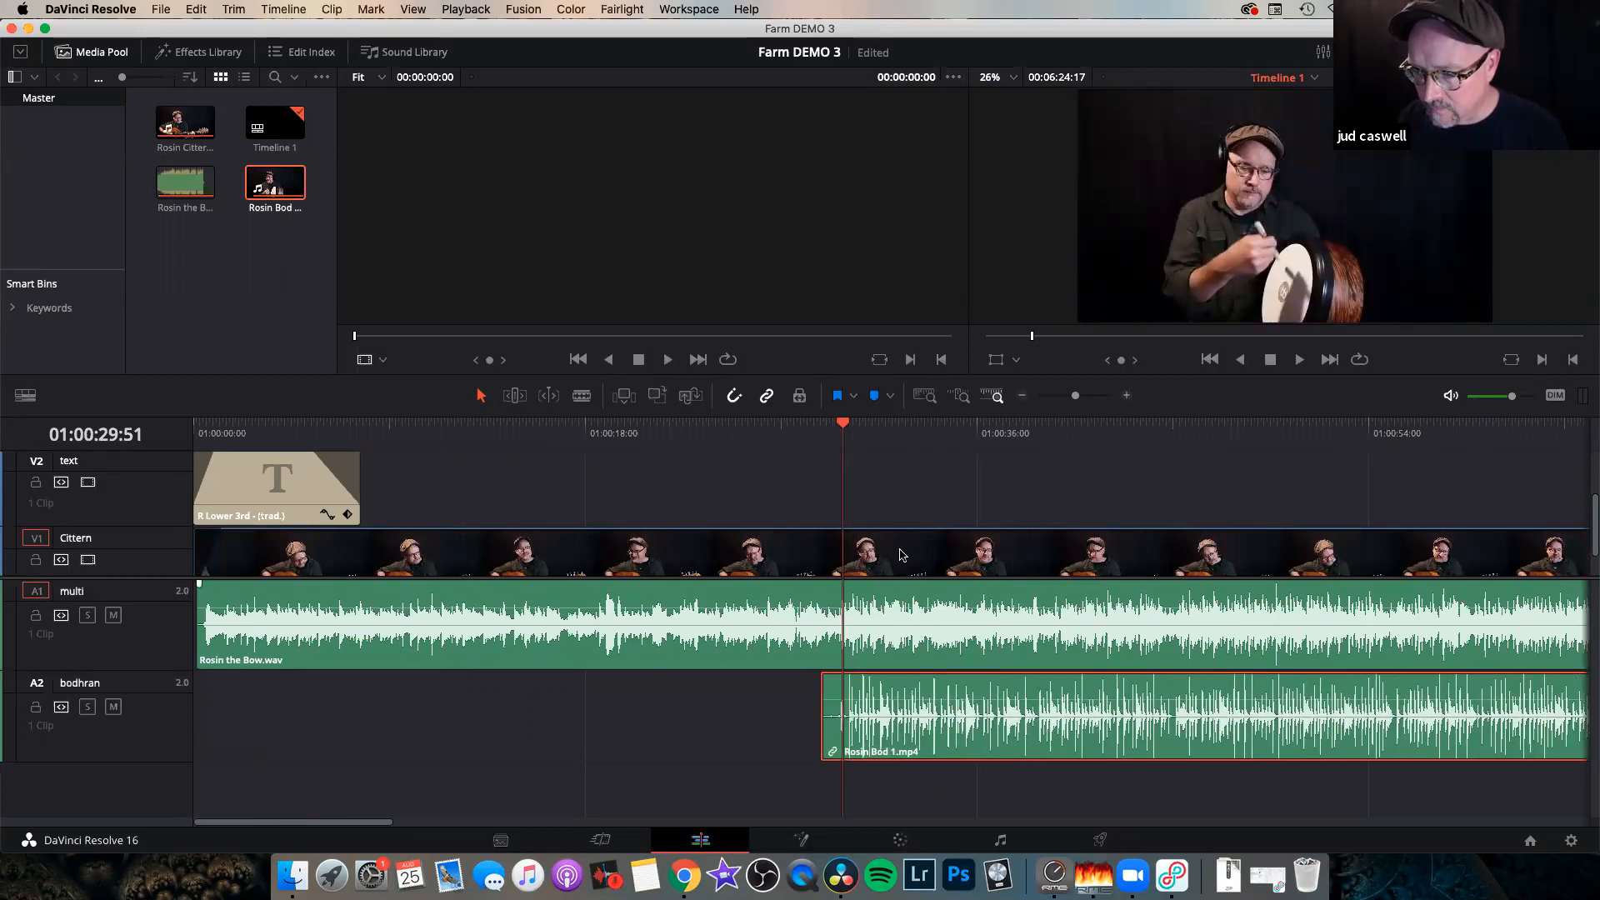
pyautogui.press('super+equal')
pyautogui.press('super+equal')
pyautogui.press('super+equal')
pyautogui.press('super+equal')
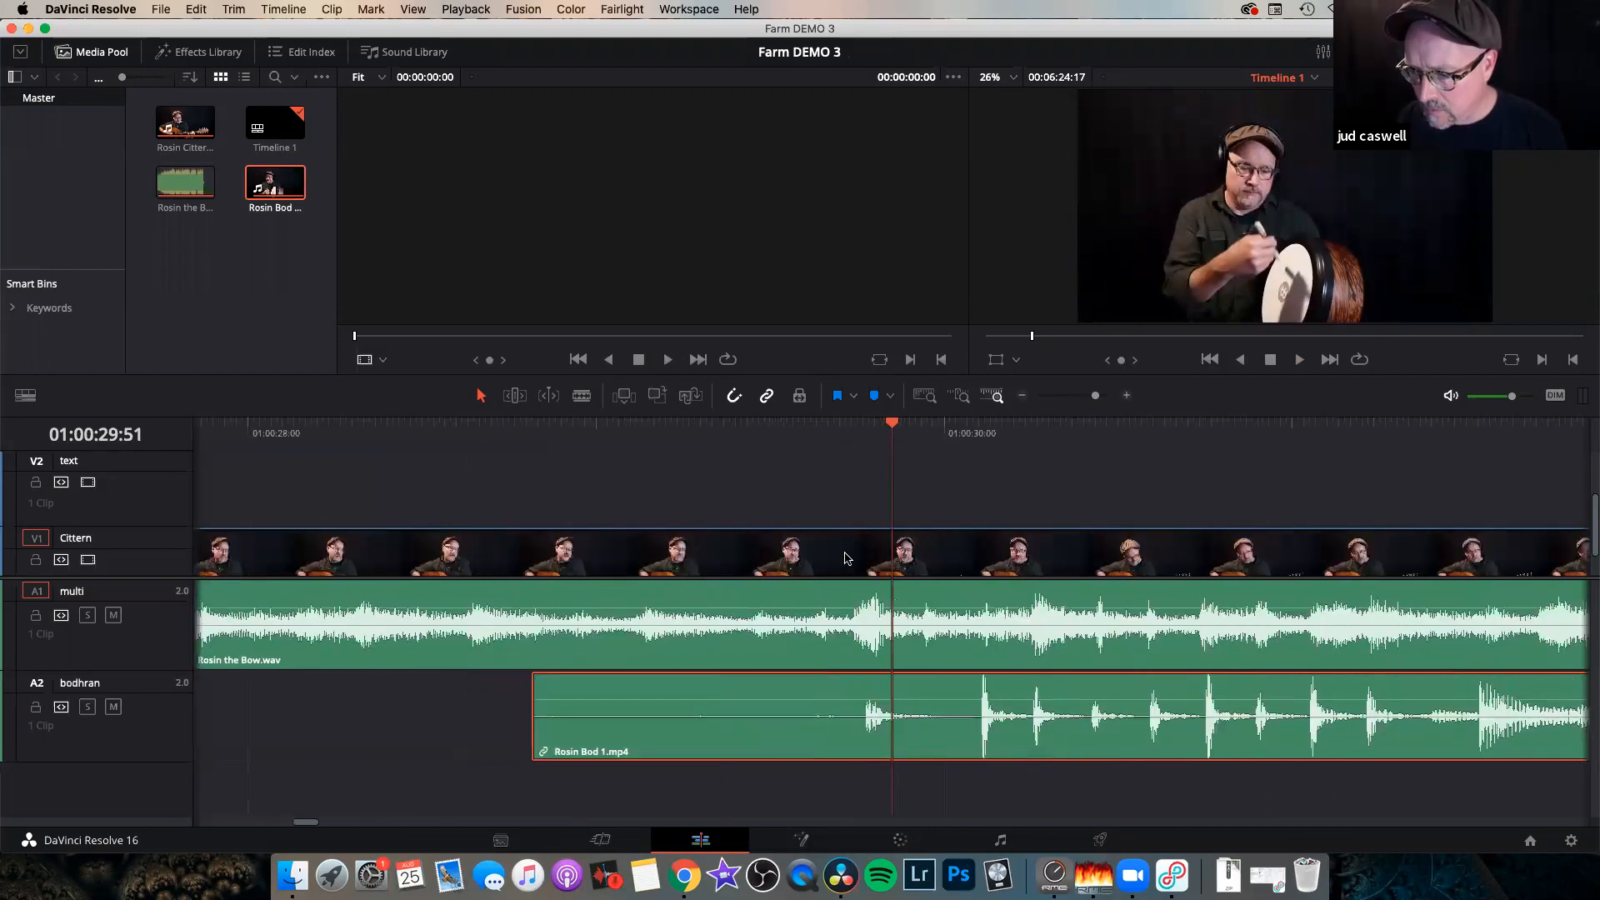
# Trim Rosin Bod 1.mp4 closer to its first hit, shift it clear of the drum entry, and locate that entry at 01:00:29:45.
pyautogui.moveTo(526, 756); pyautogui.dragTo(801, 755)
pyautogui.moveTo(917, 700); pyautogui.dragTo(1134, 704)
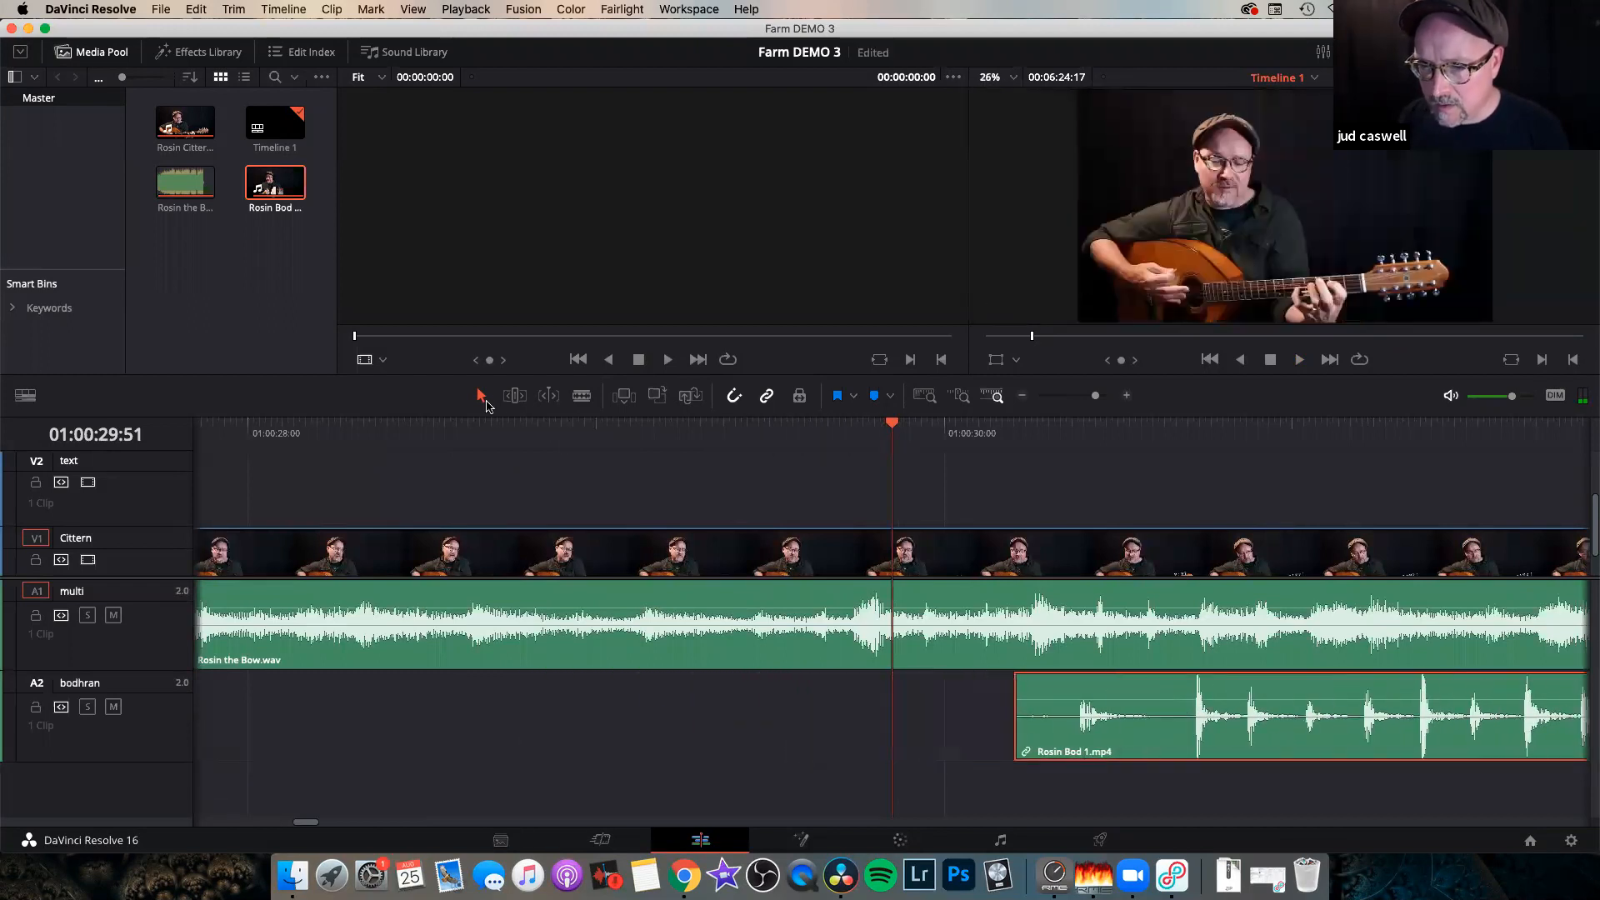
pyautogui.click(440, 423)
pyautogui.press('space')
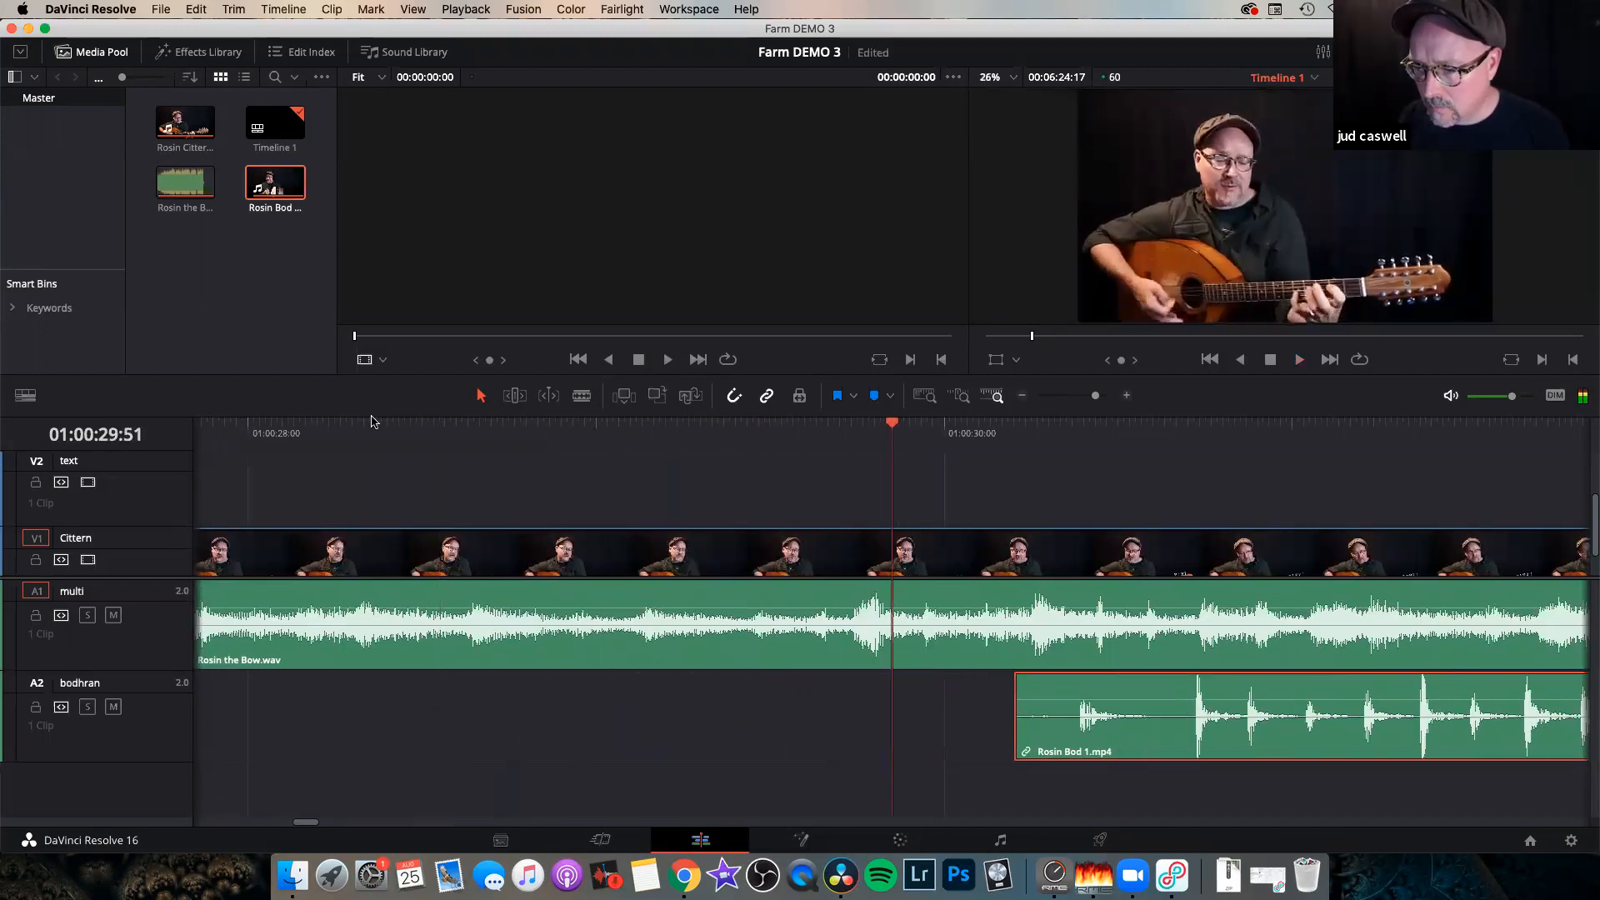
pyautogui.click(515, 428)
pyautogui.press('space')
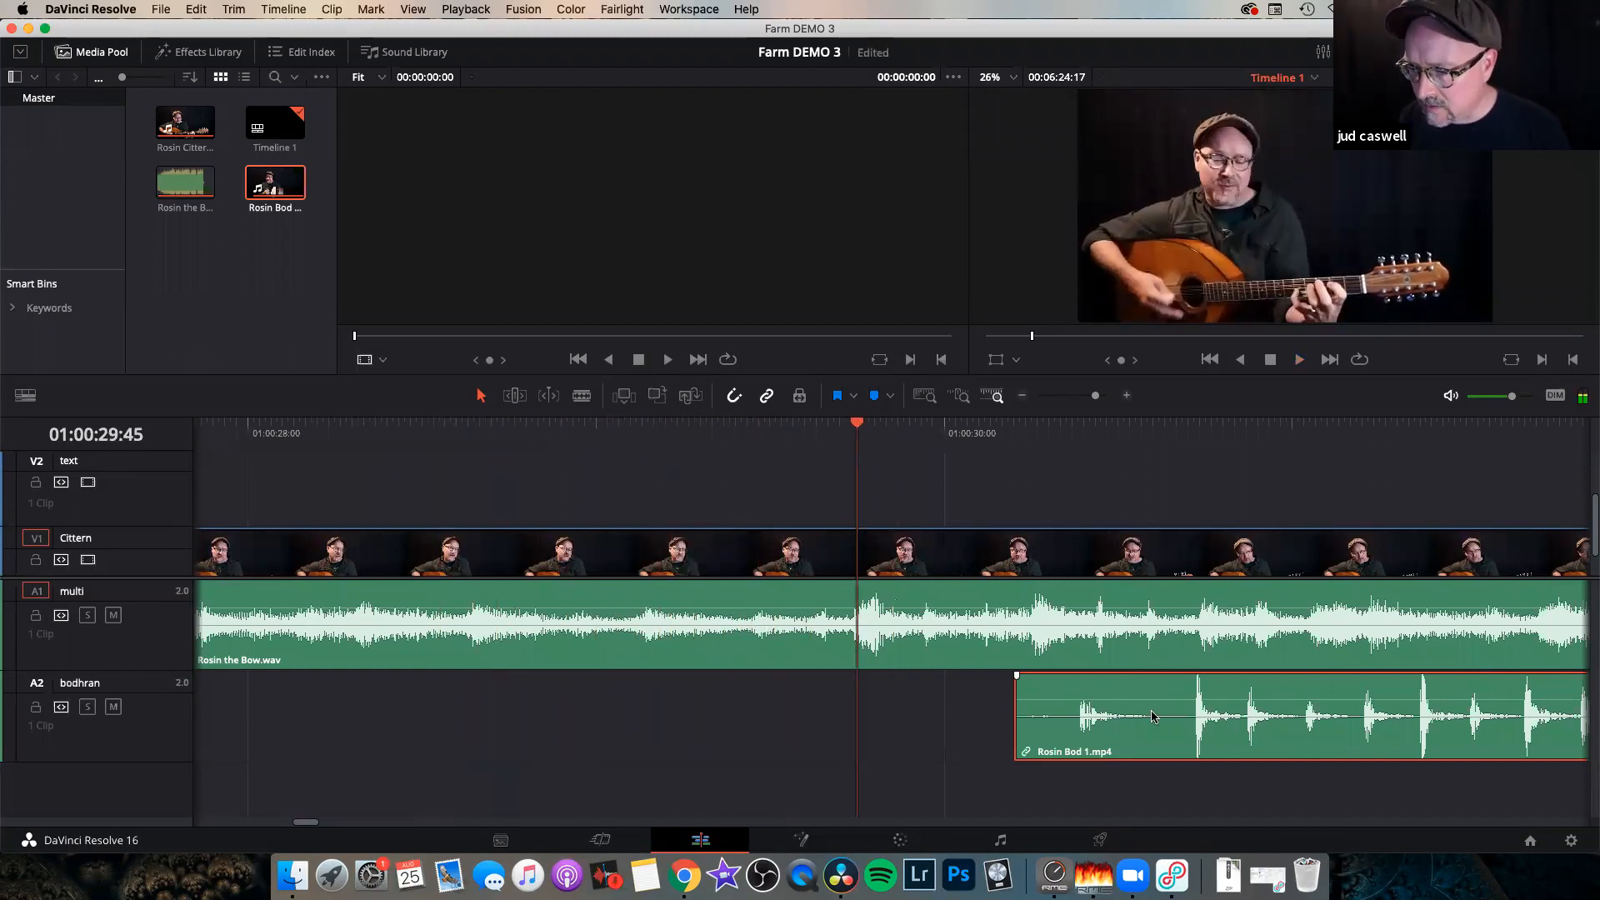
# Slide Rosin Bod 1.mp4 to align its strong hit with the entry at 01:00:29:45, nudge it one frame earlier, and play it.
pyautogui.moveTo(1123, 709); pyautogui.dragTo(827, 698)
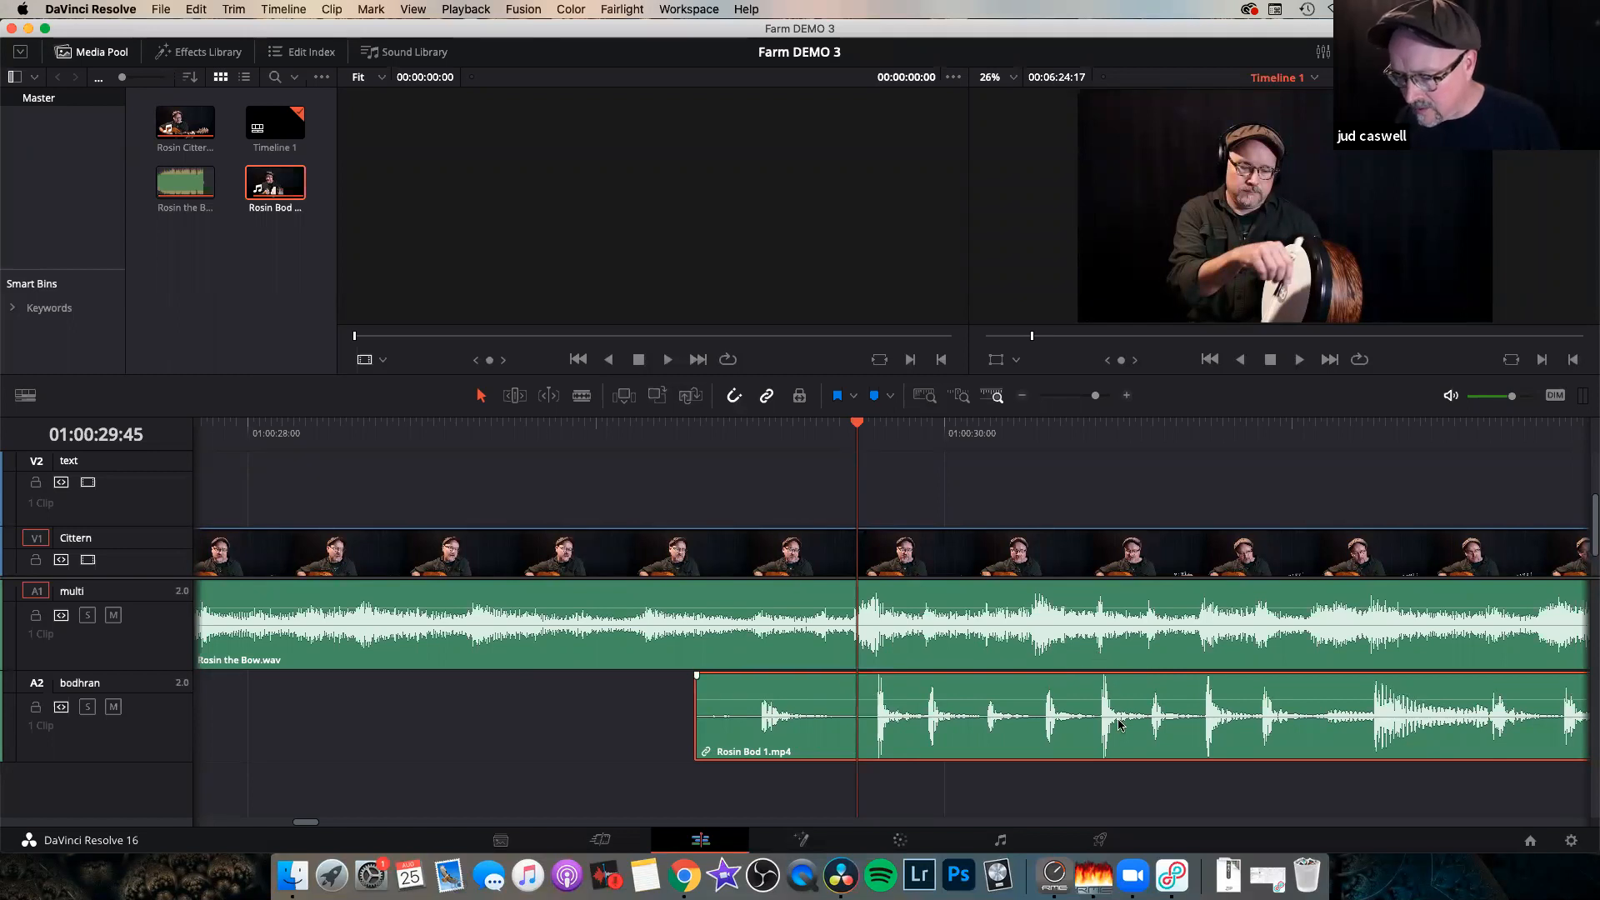
pyautogui.press(',')
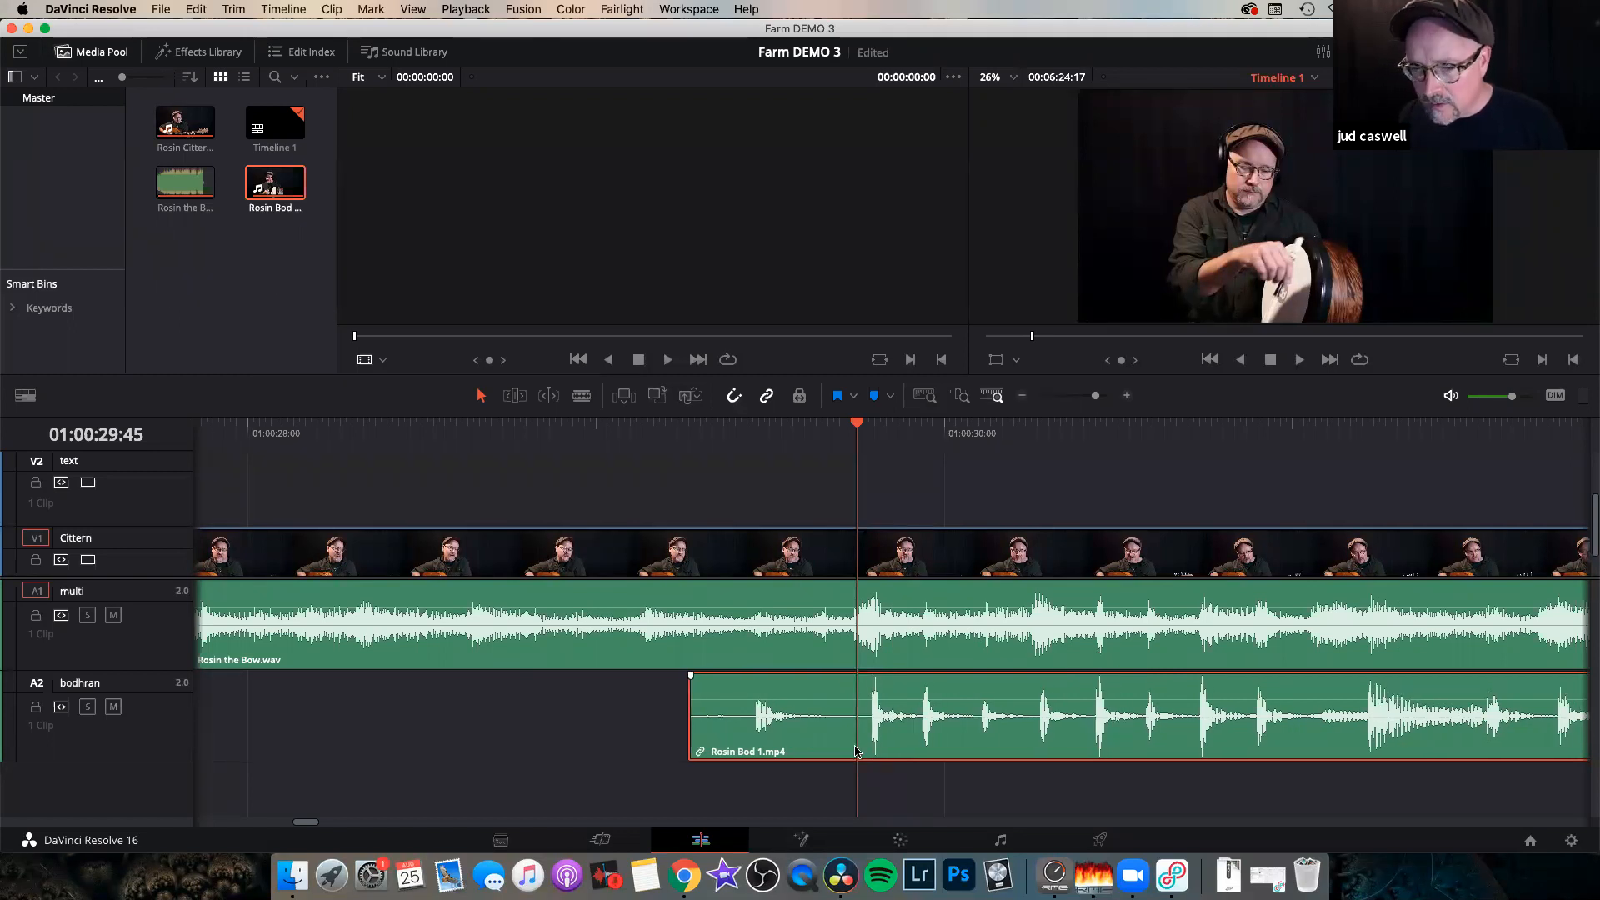
pyautogui.press('space')
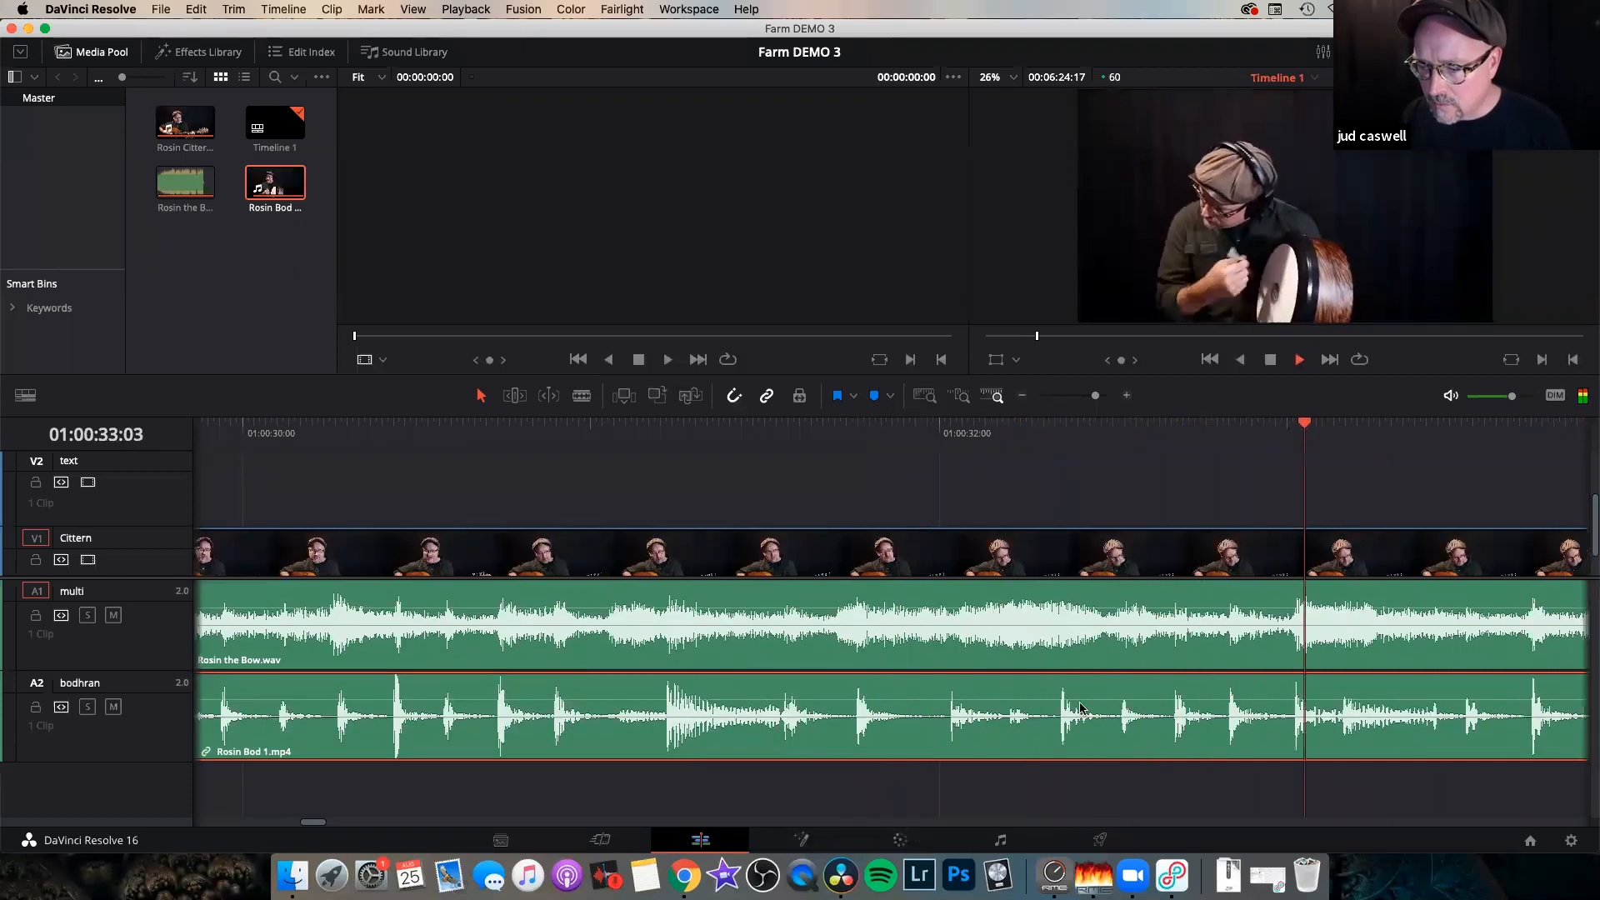
pyautogui.hotkey('shift', 'z')
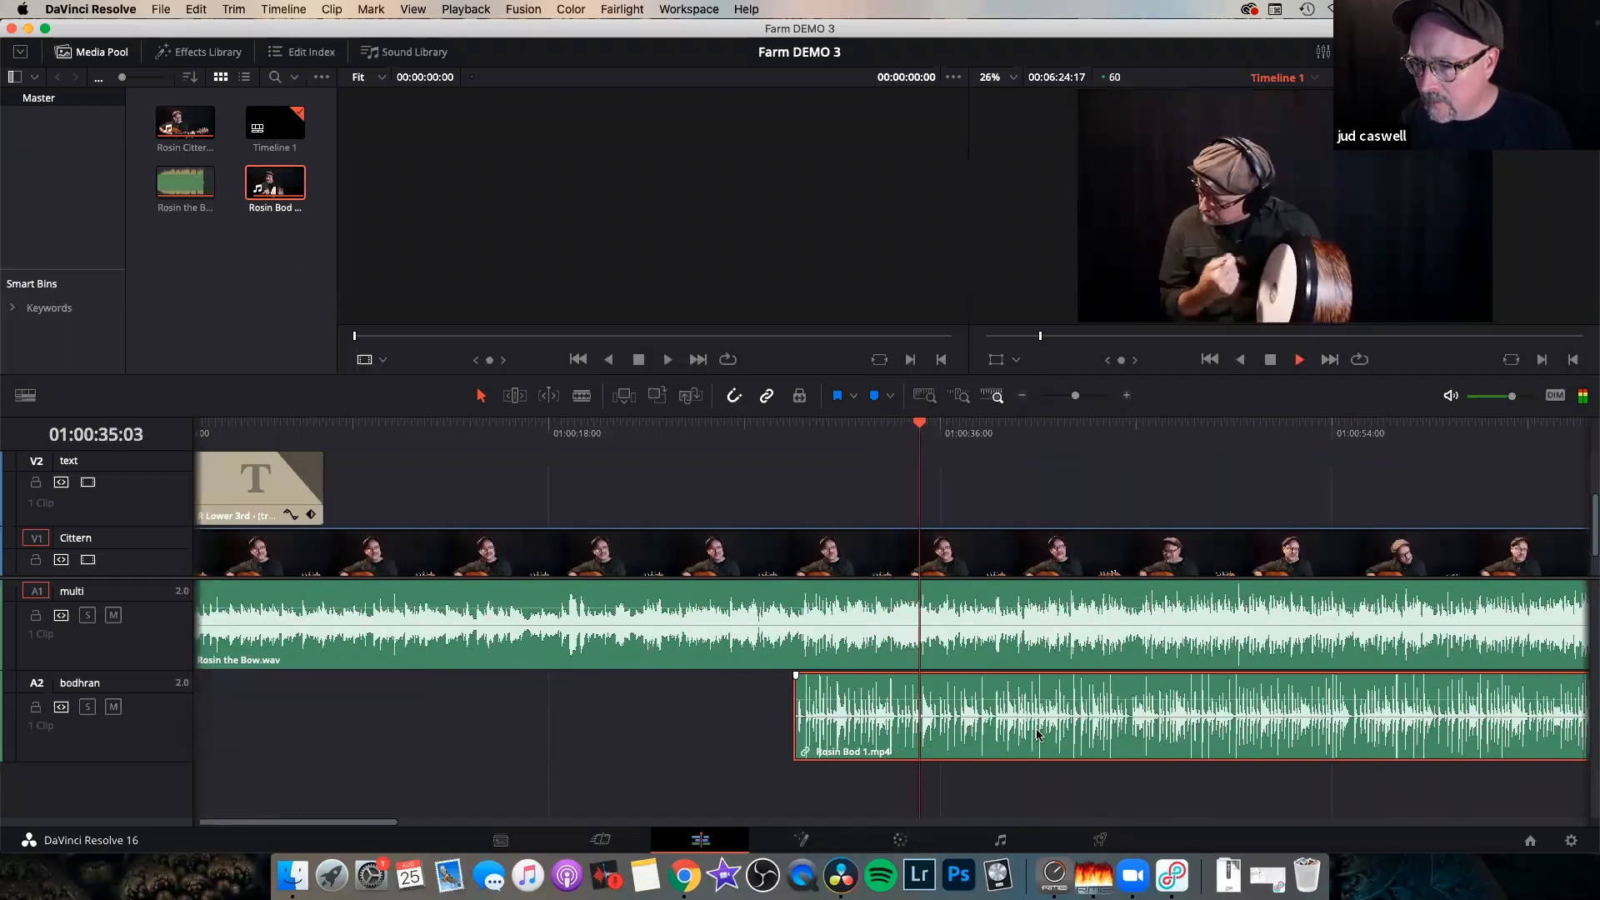
# Delete the bodhran audio track A2 and briefly play the timeline with only the multi mix.
pyautogui.press('space')
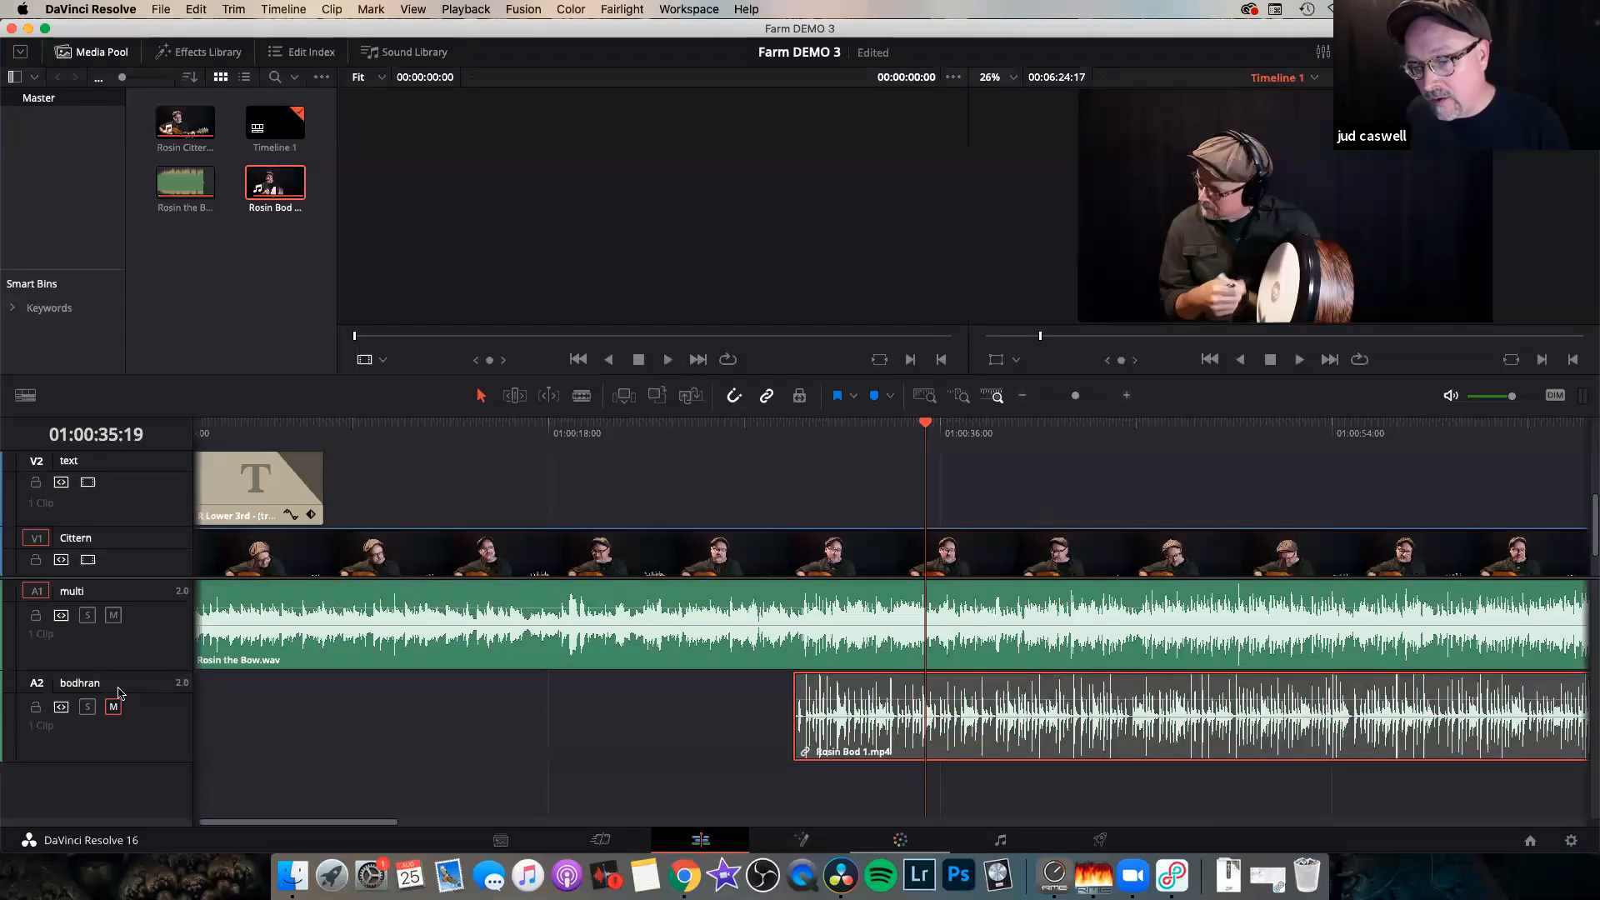
pyautogui.rightClick(118, 689)
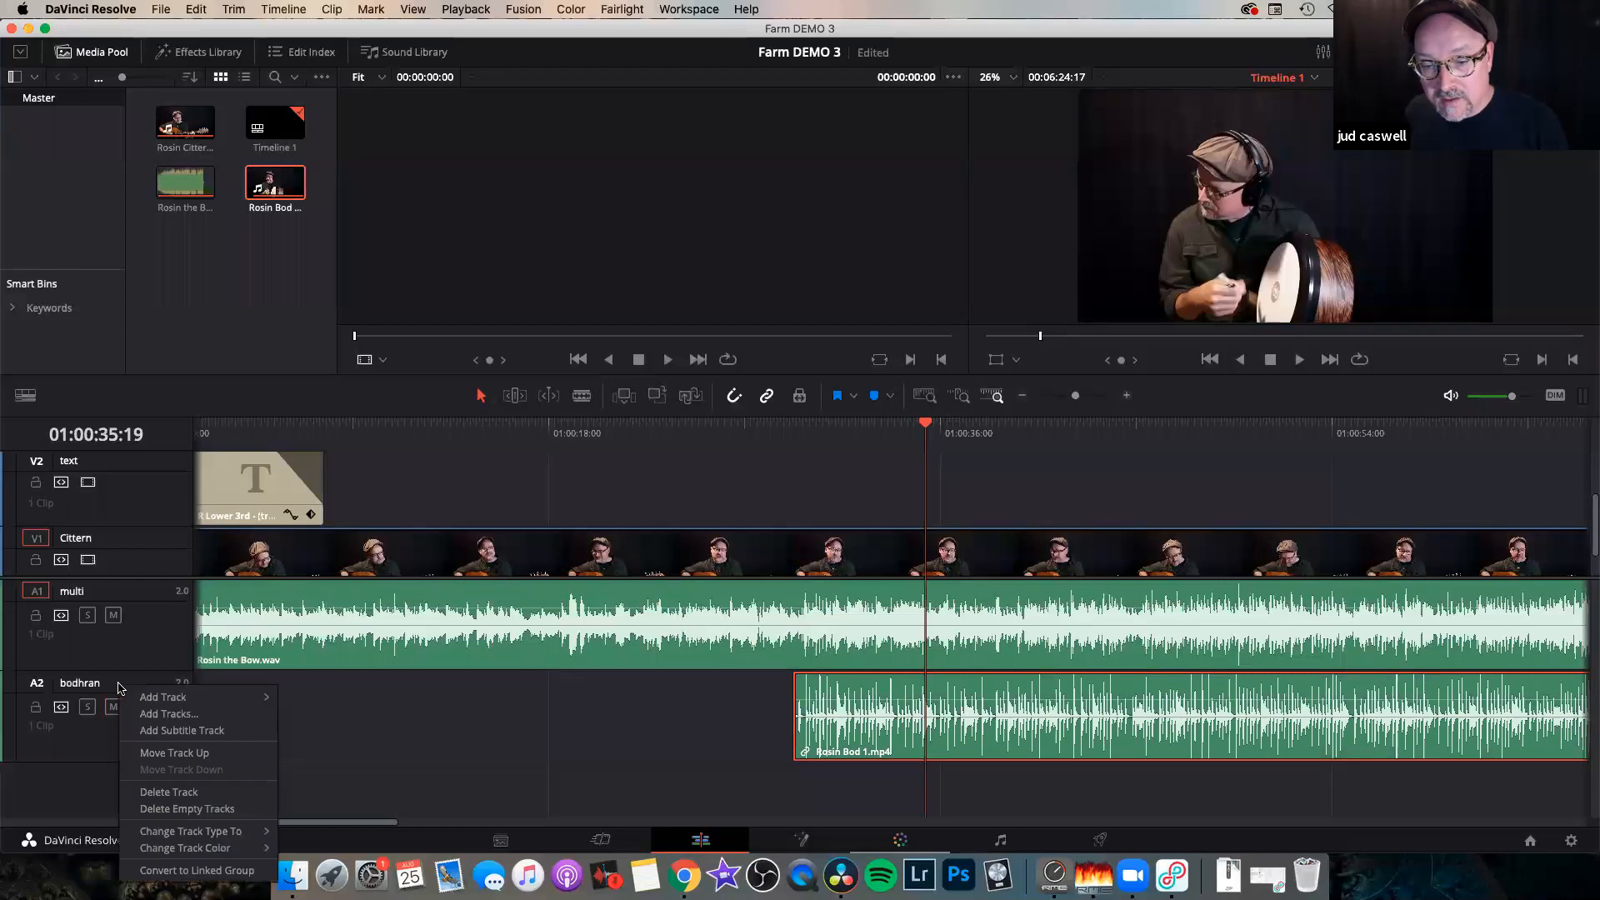
pyautogui.click(158, 793)
pyautogui.press('space')
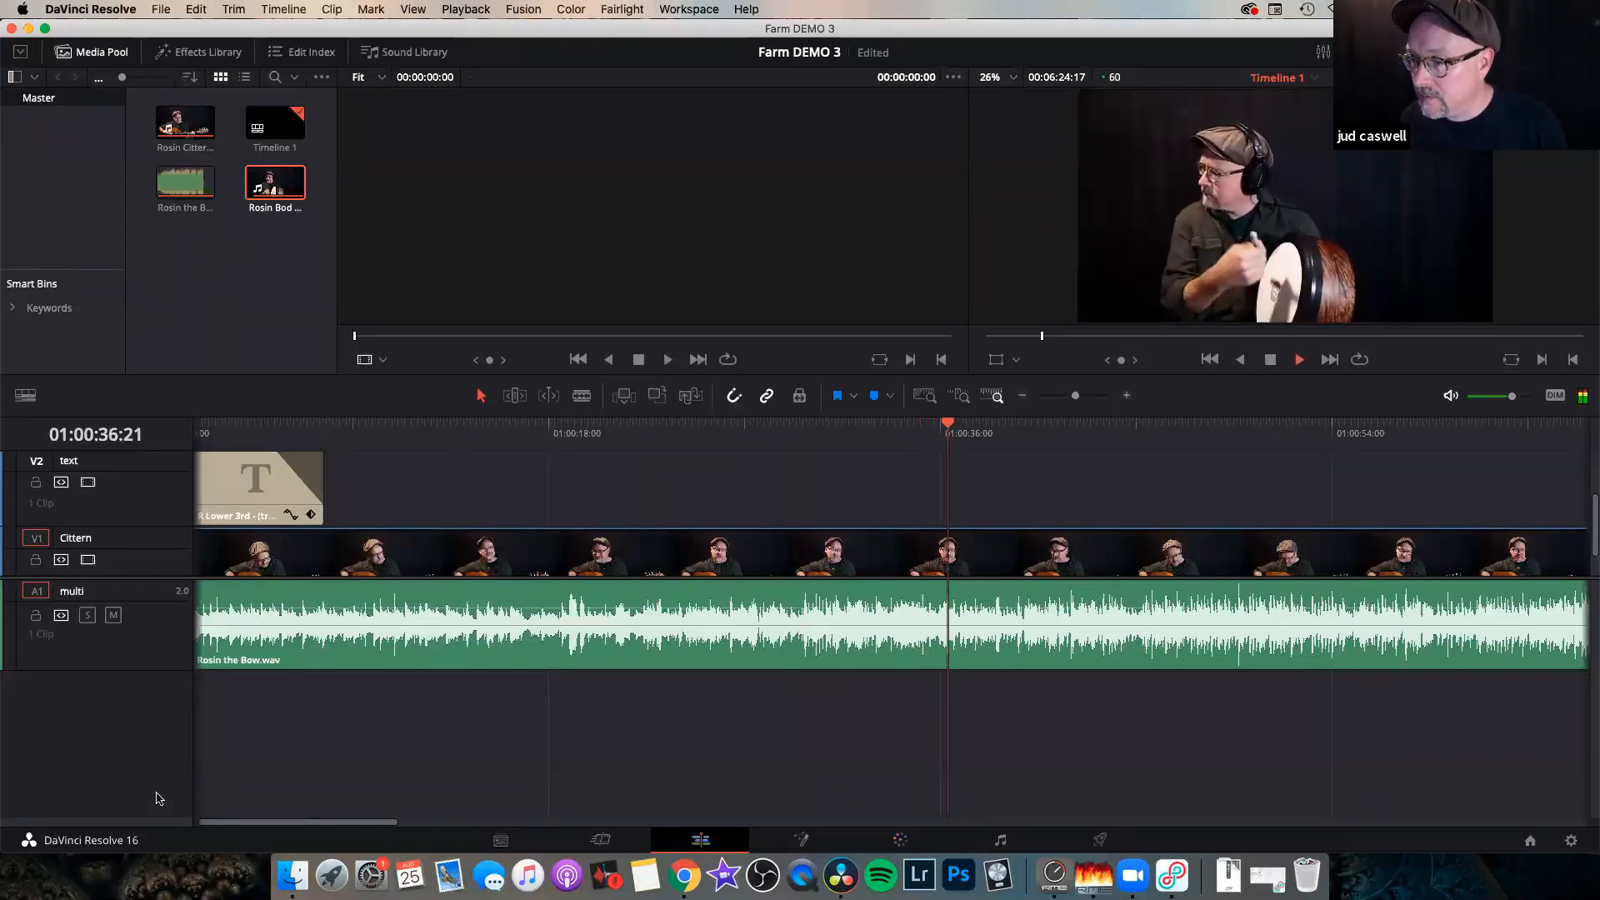
pyautogui.press('space')
# Enlarge the video track area until V1 to V3 all fit, and play from 01:00:25:16 through the bodhran clip's start.
pyautogui.scroll(2, 529, 567)
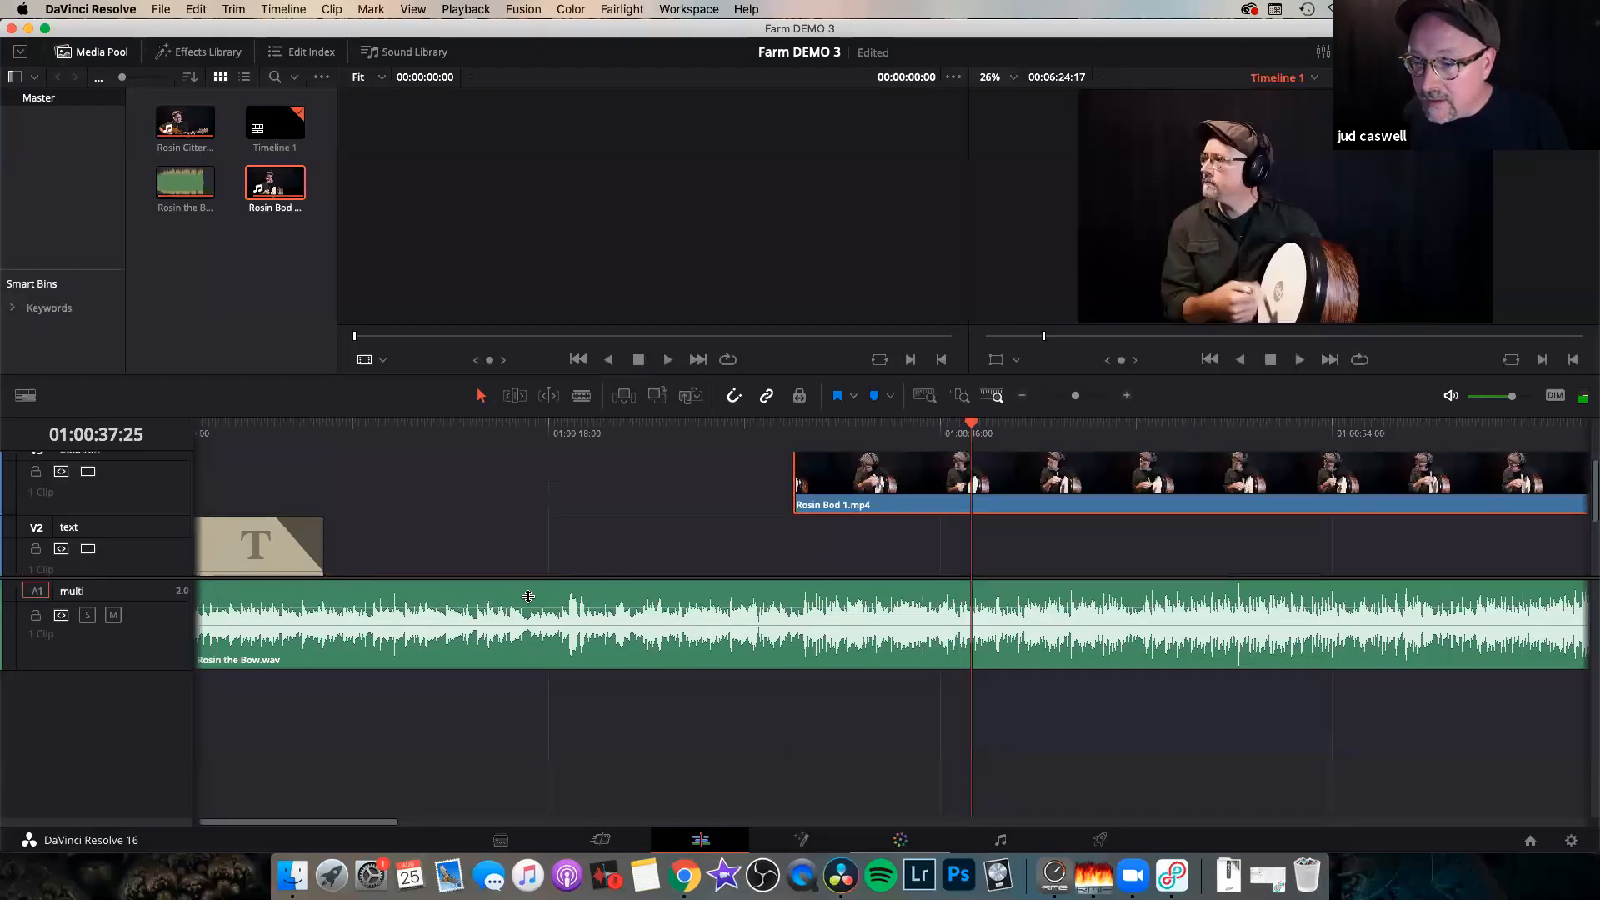
pyautogui.scroll(-2, 686, 503)
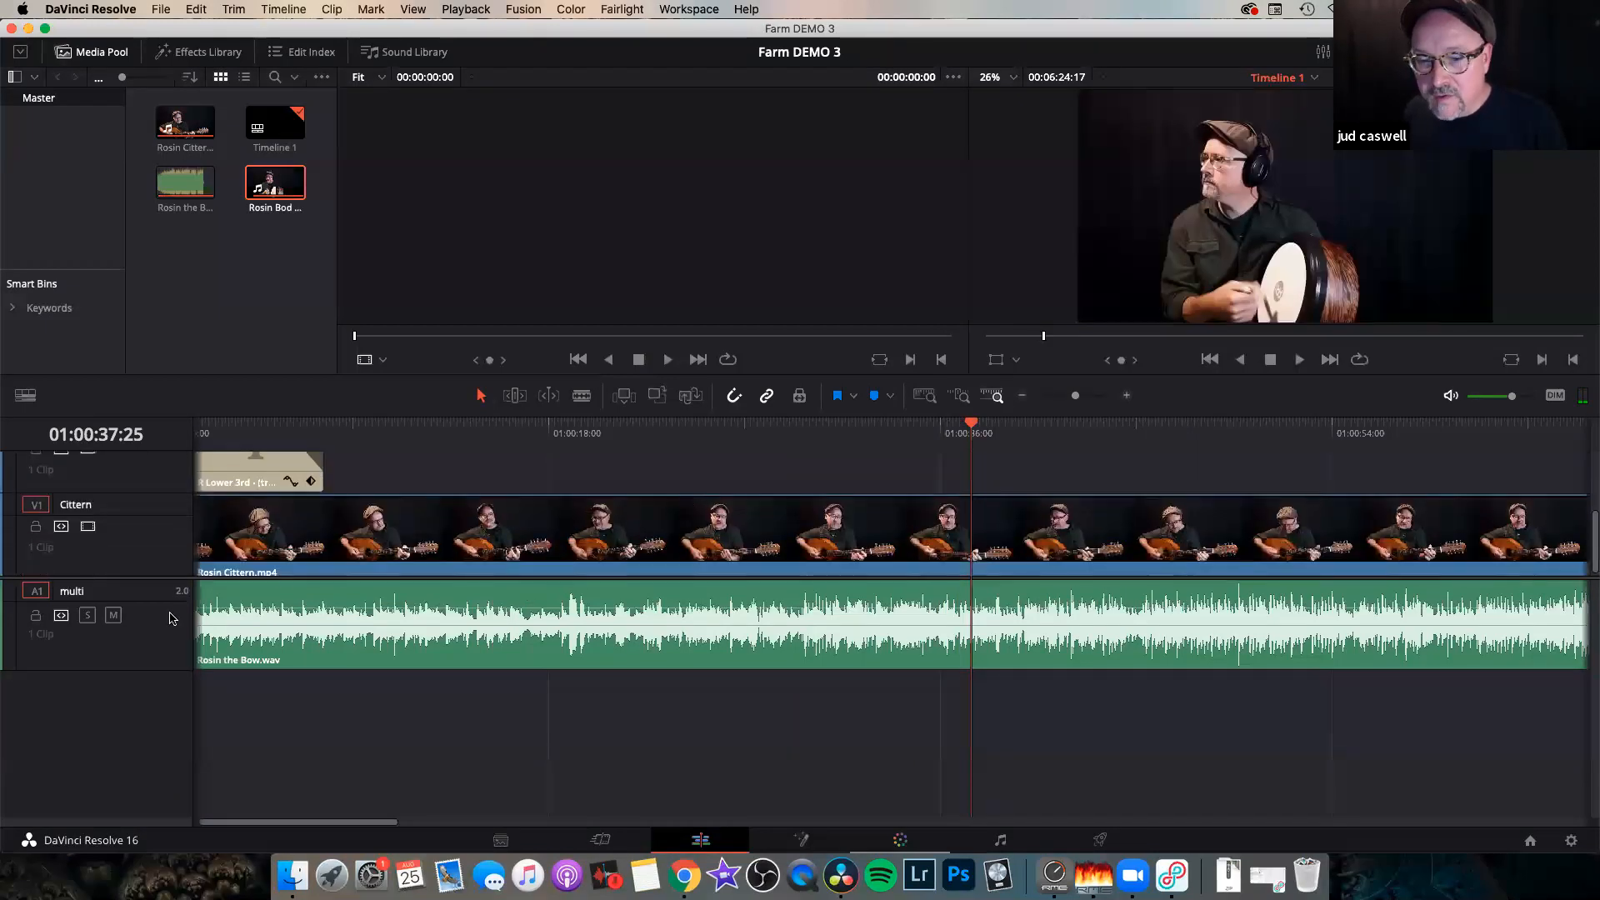
pyautogui.moveTo(141, 576); pyautogui.dragTo(141, 754)
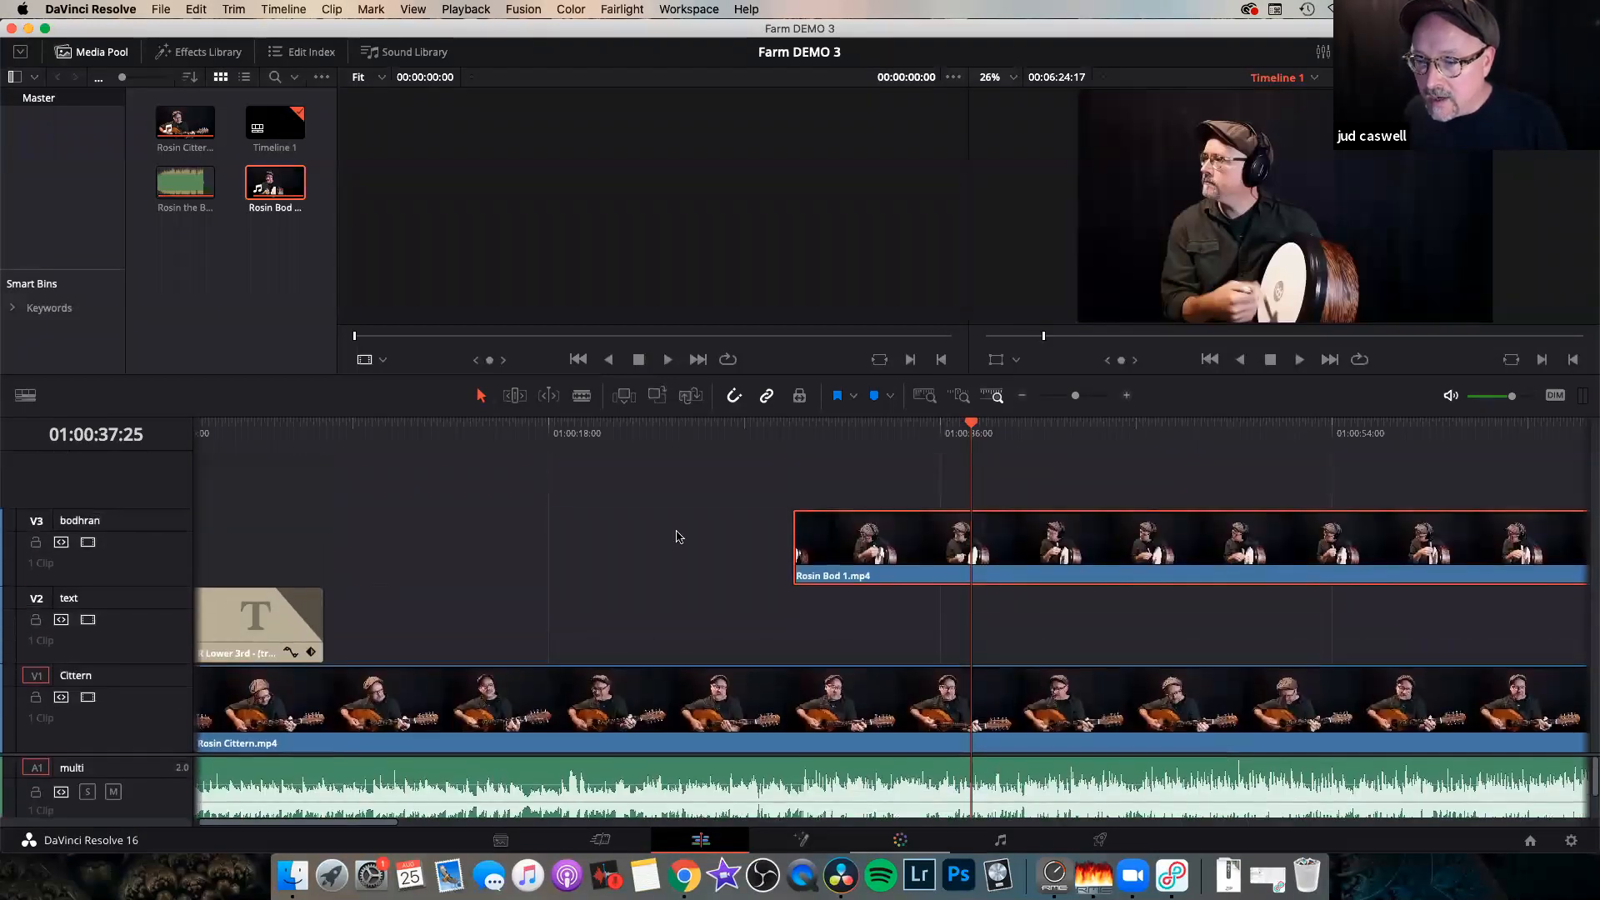
pyautogui.click(707, 426)
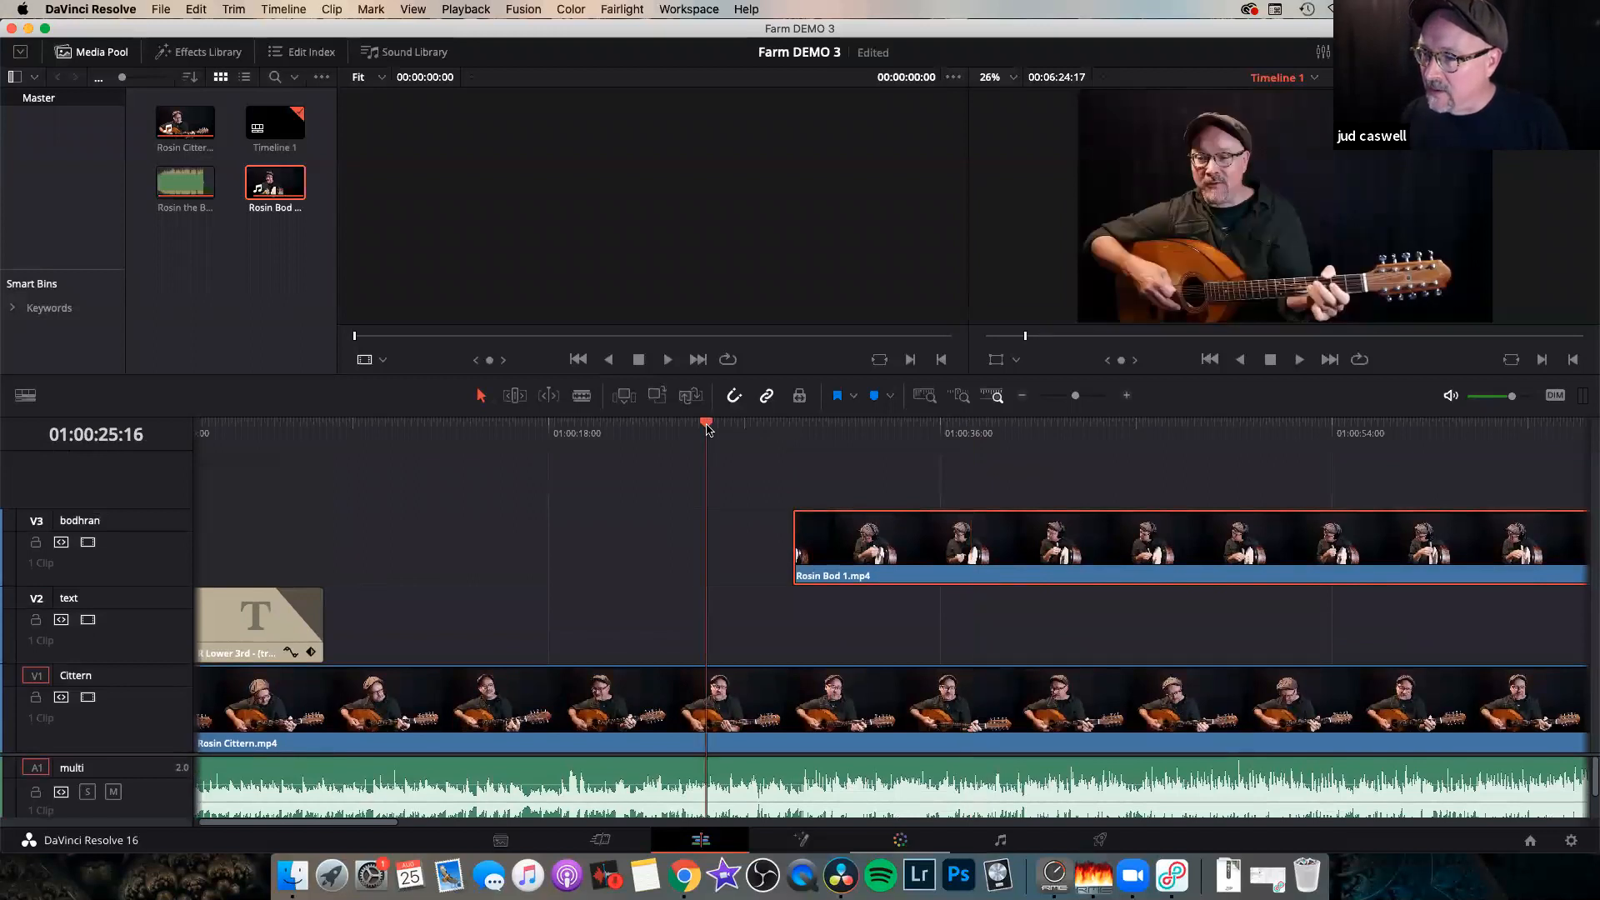
pyautogui.press('space')
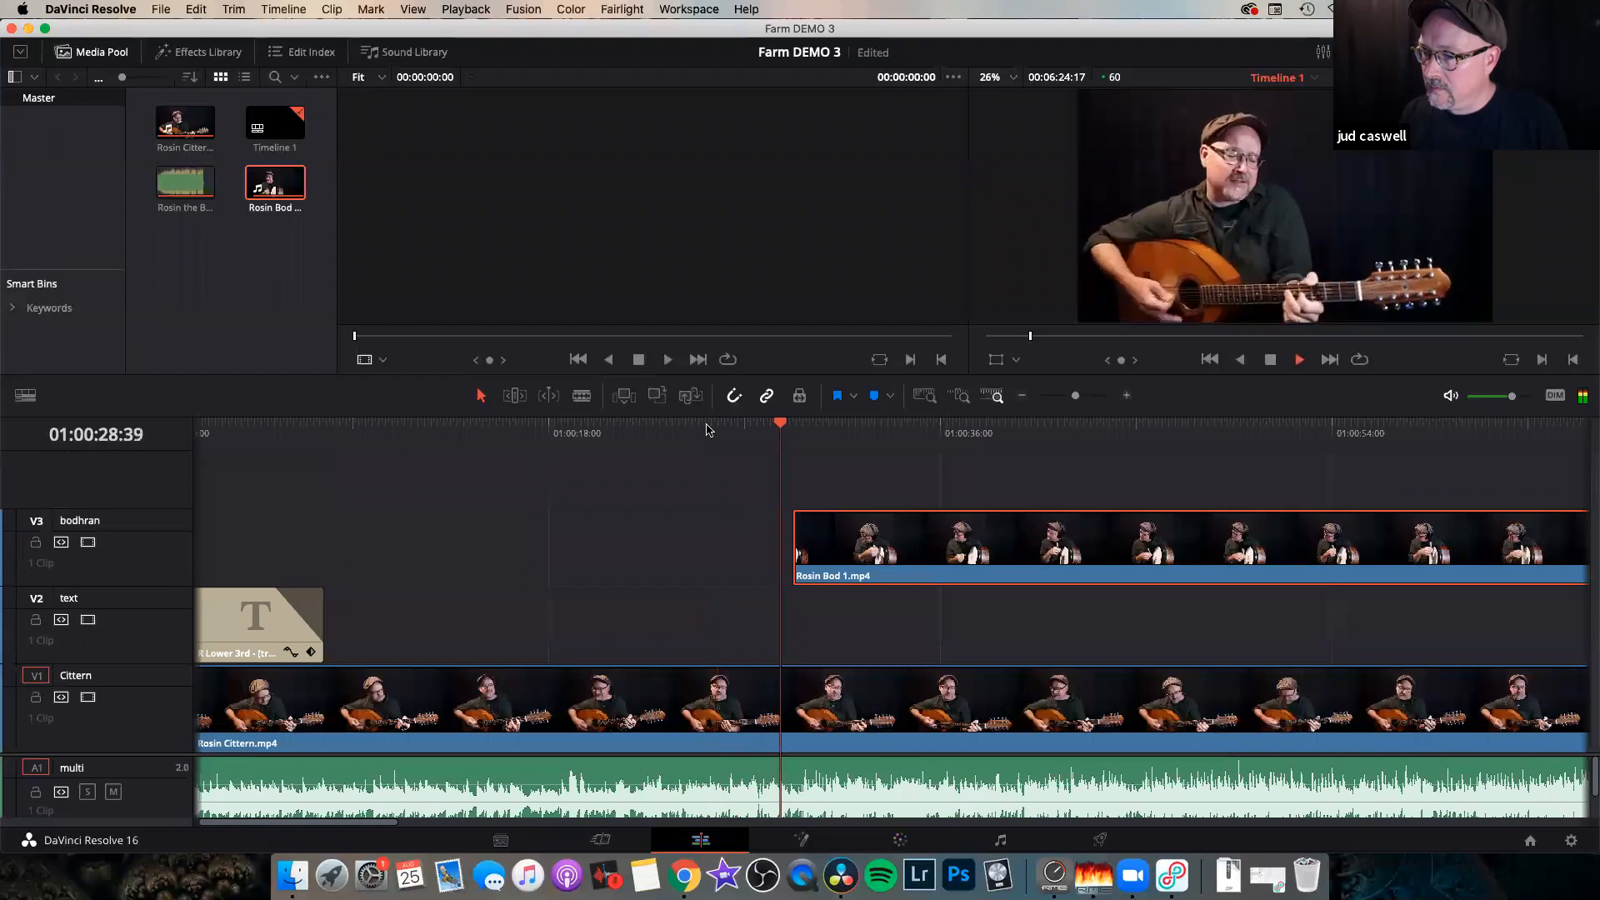
pyautogui.press('space')
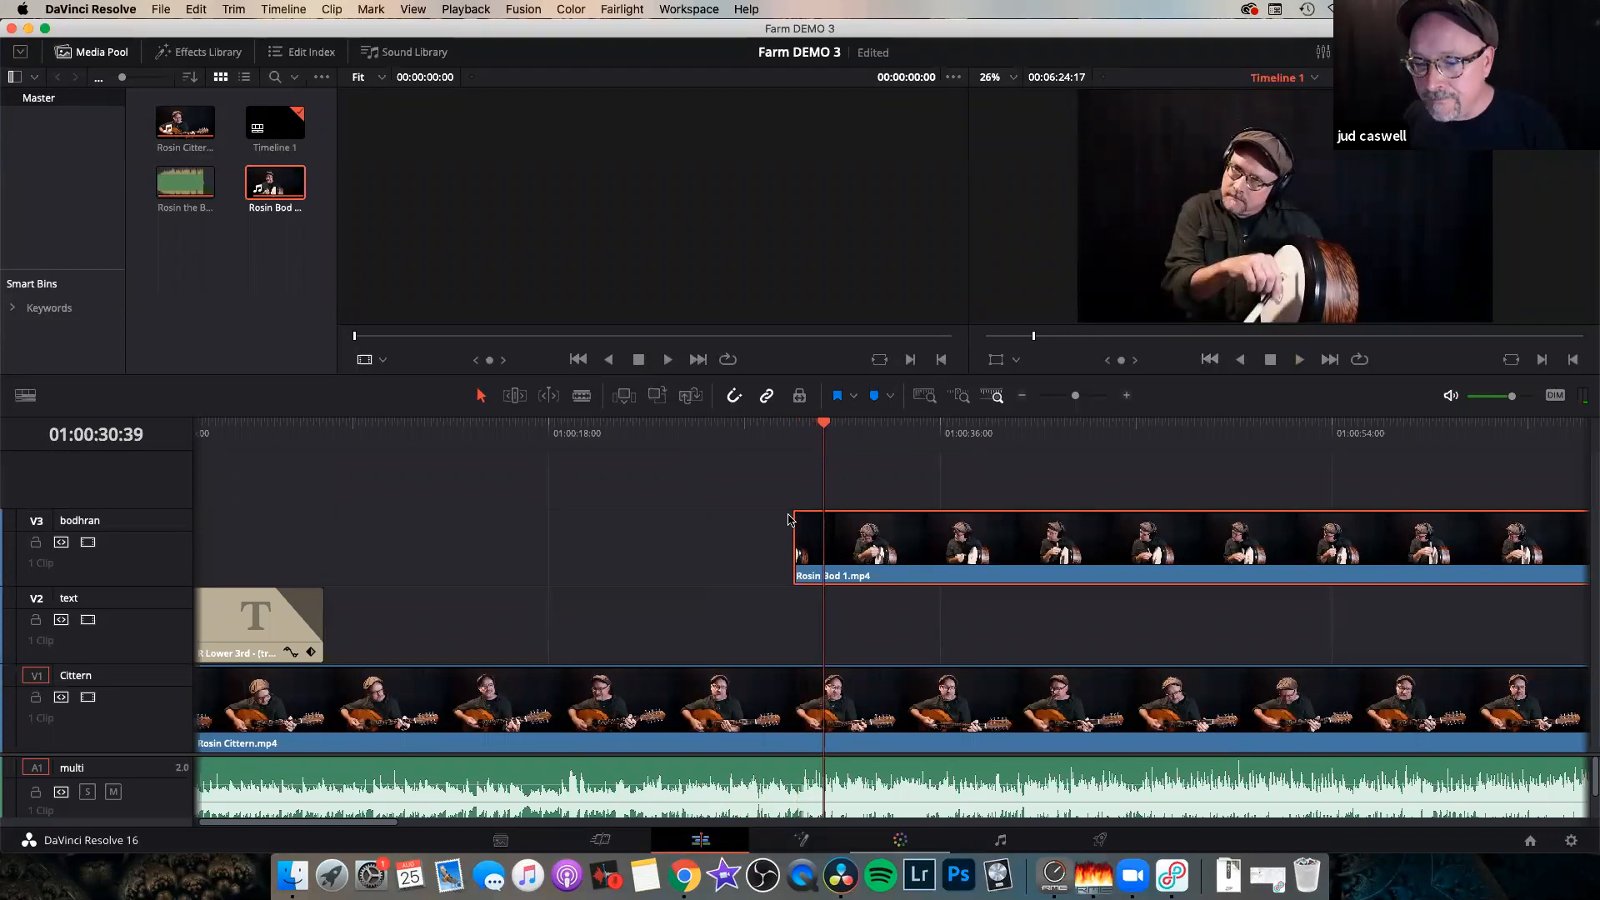
# Scale Rosin Bod 1.mp4 to a zoom of 0.500 and place it in the upper right of the picture, about X 463, Y 224.
pyautogui.click(526, 706)
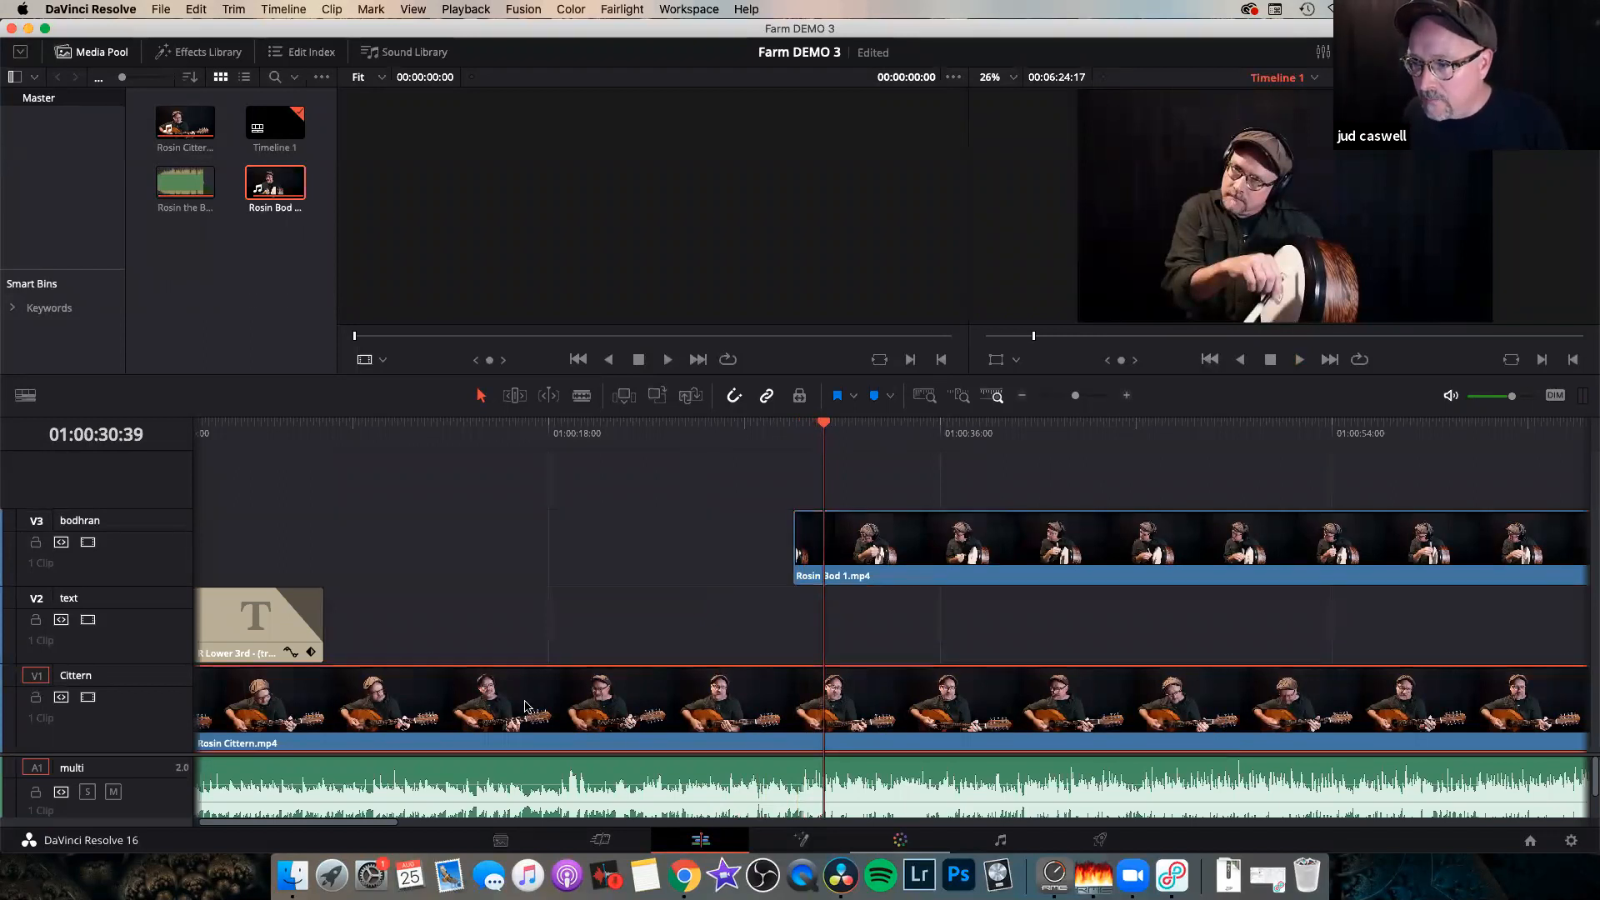
pyautogui.click(1037, 548)
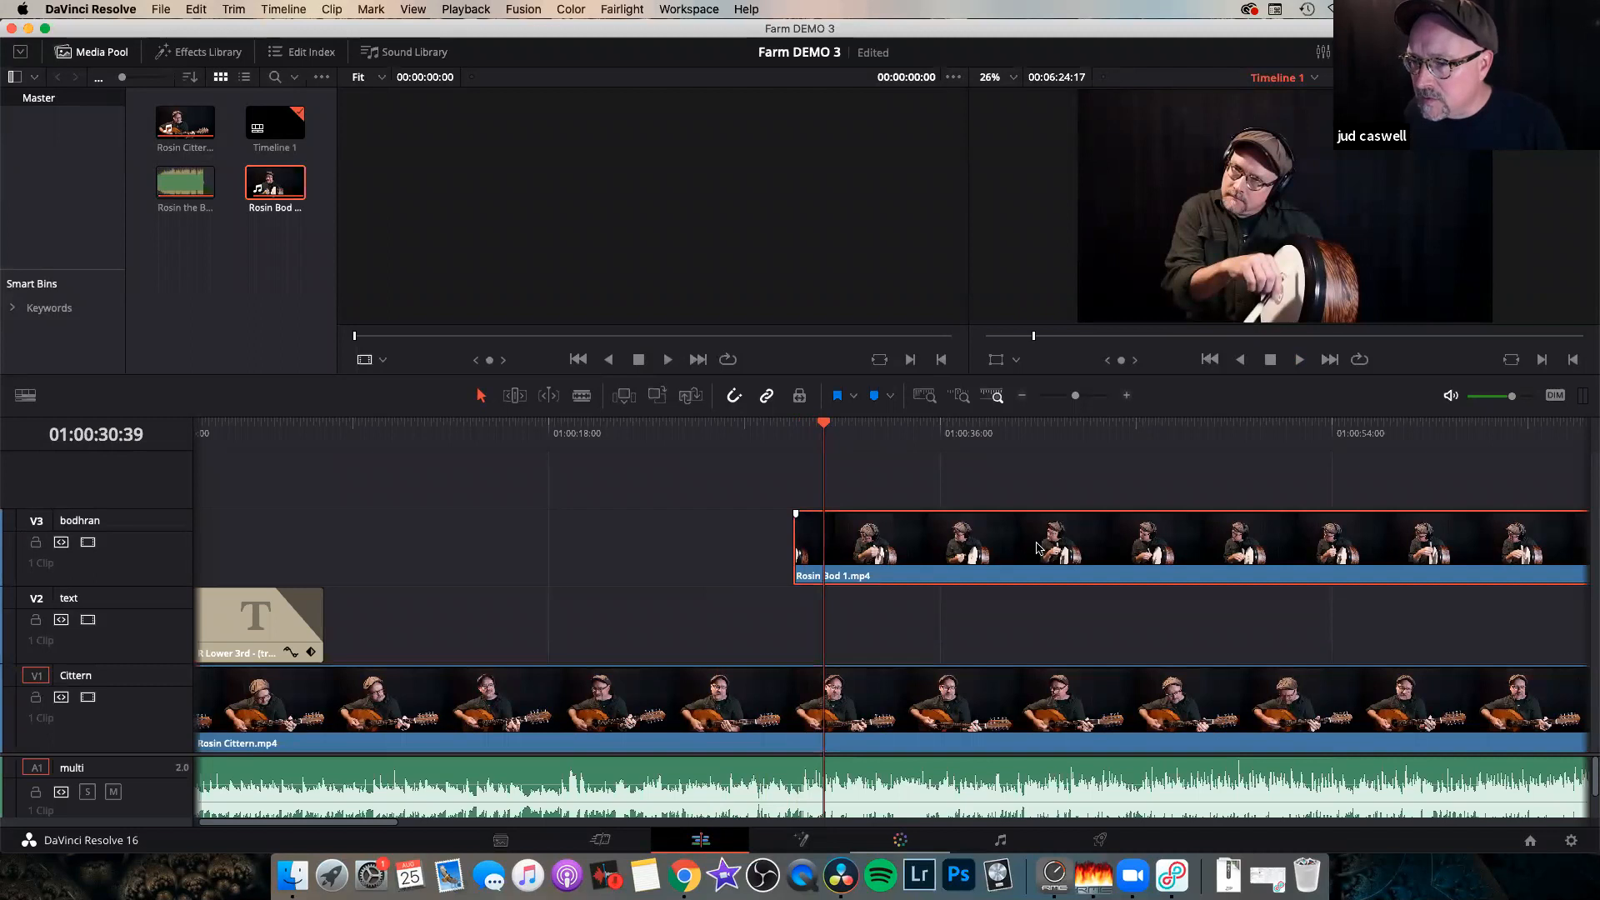
pyautogui.click(996, 360)
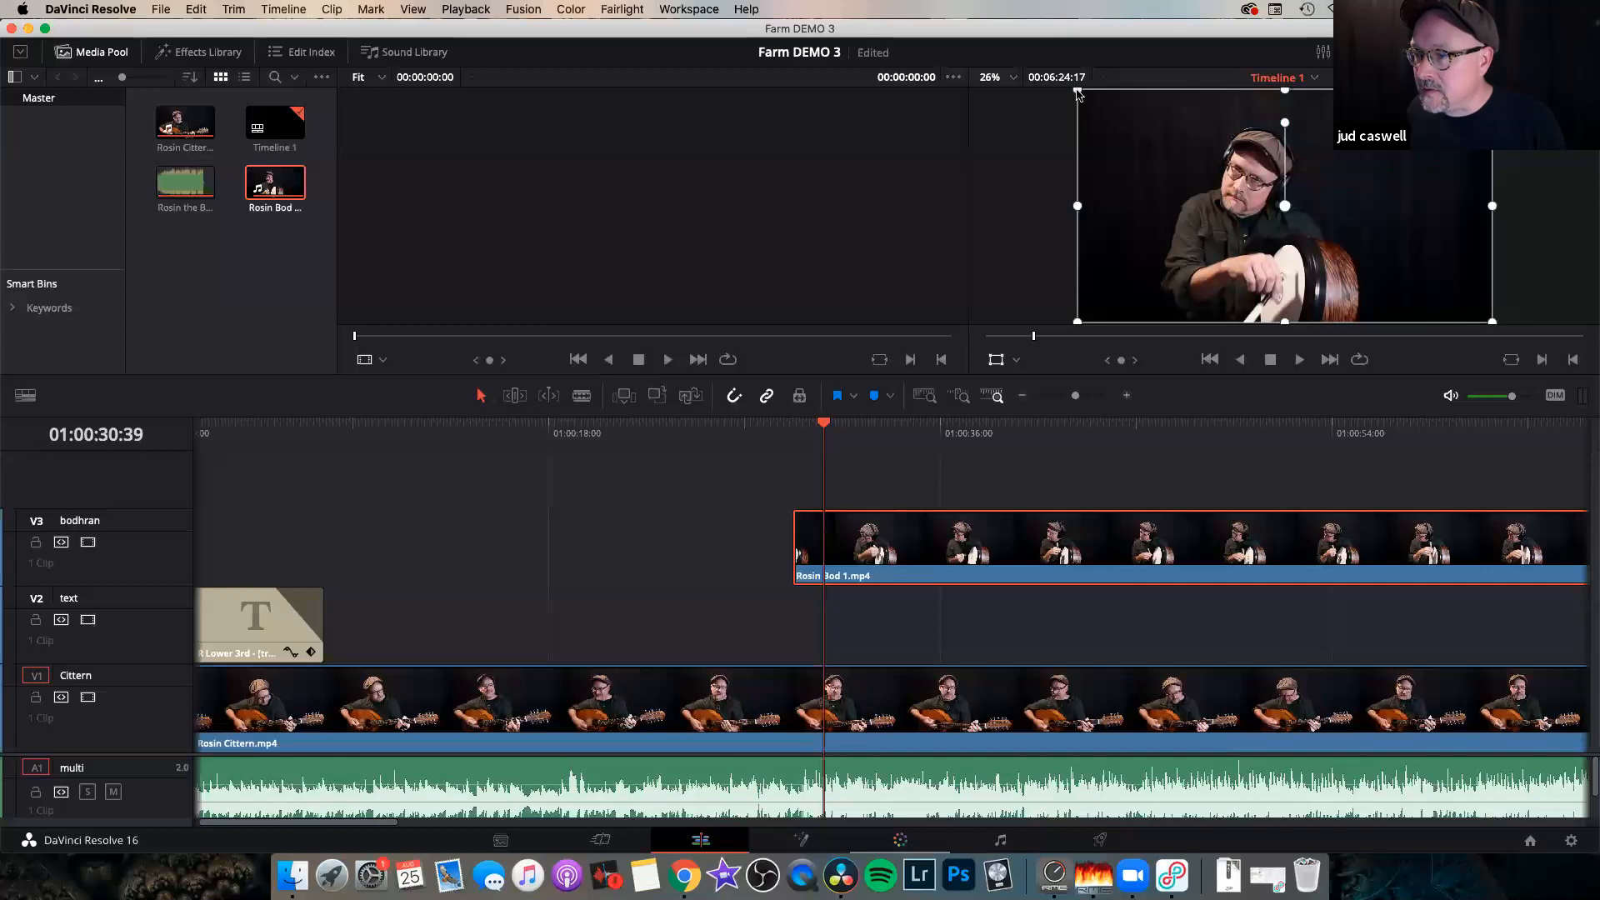
pyautogui.moveTo(1078, 91); pyautogui.dragTo(1183, 148)
pyautogui.press('super+9')
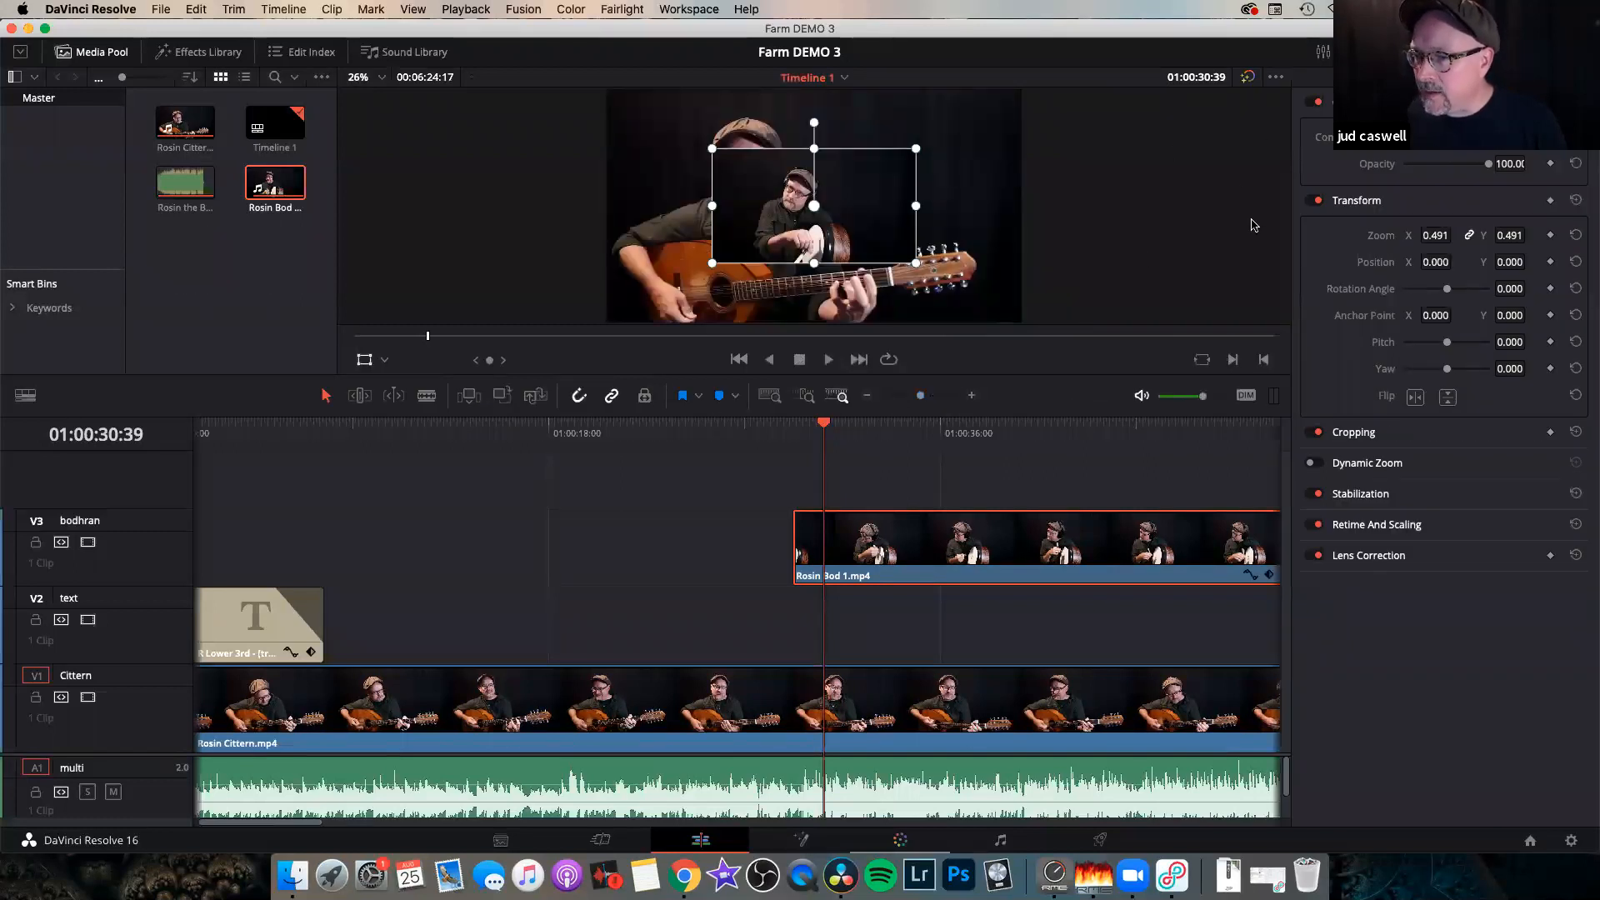
pyautogui.moveTo(1435, 237); pyautogui.dragTo(1456, 235)
pyautogui.click(1436, 236)
pyautogui.press('BackSpace')
pyautogui.write('.5')
pyautogui.press('Return')
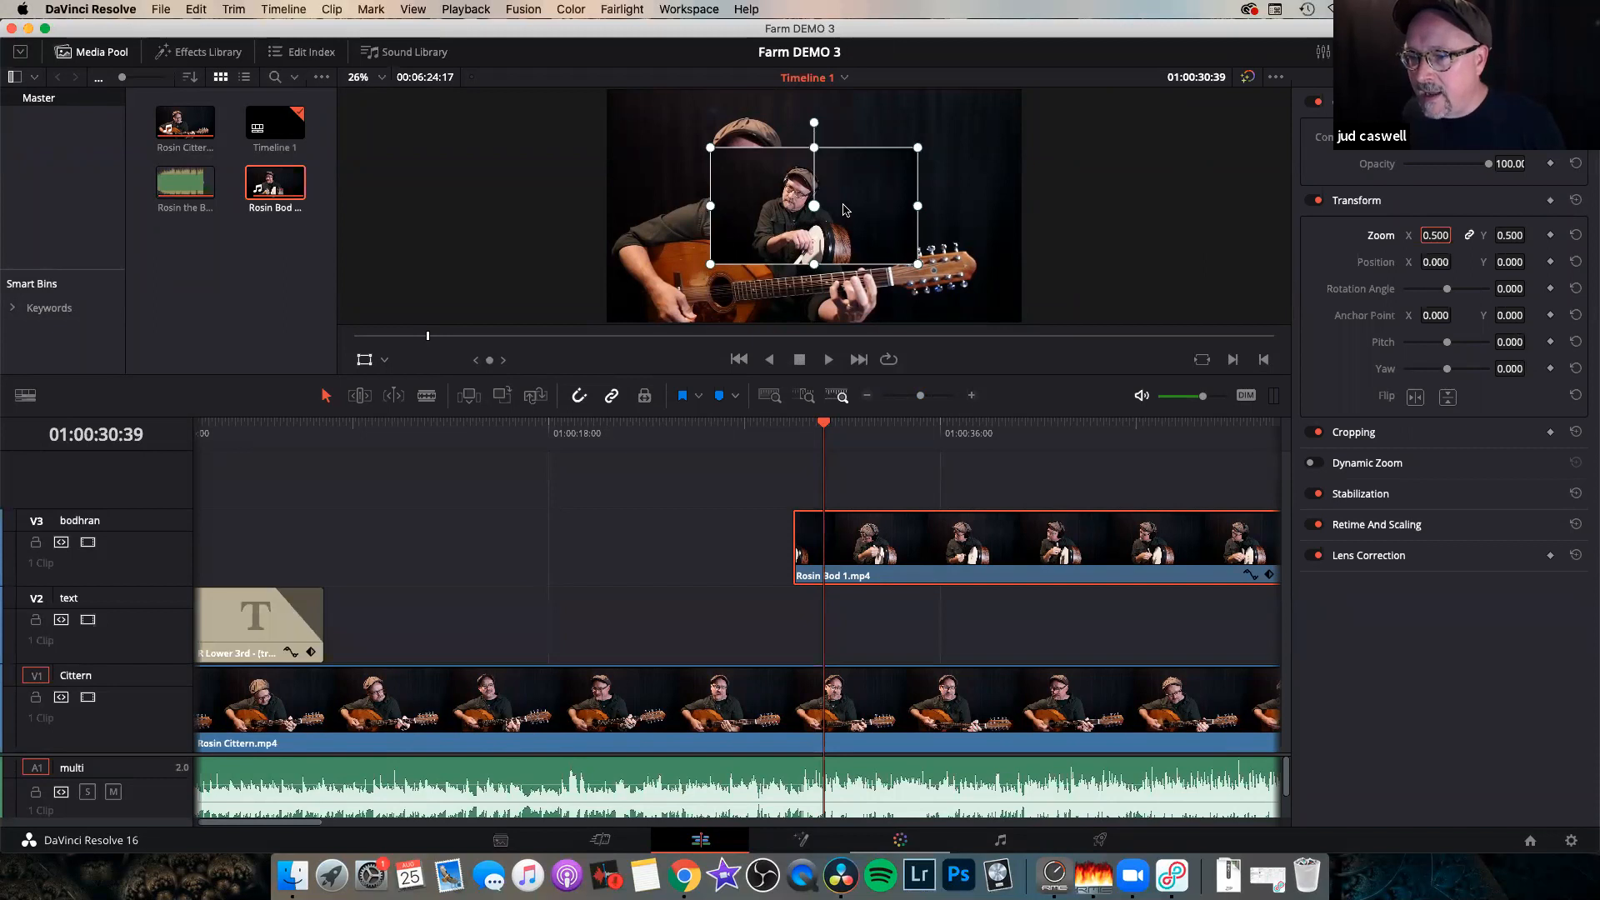
pyautogui.moveTo(848, 210); pyautogui.dragTo(943, 160)
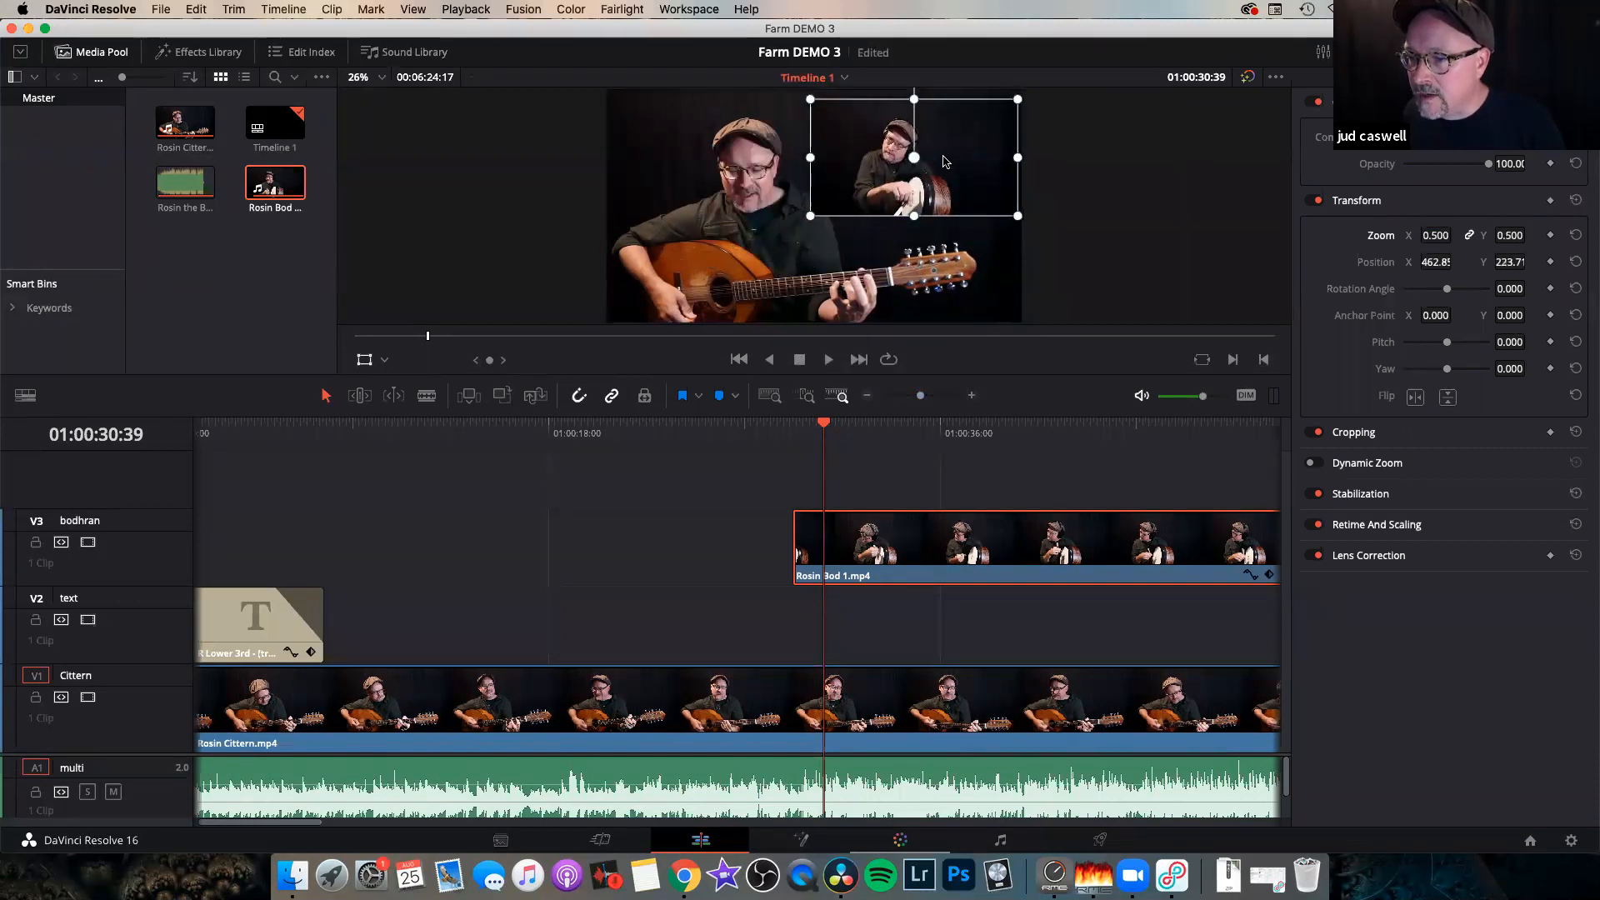
# Scale Rosin Cittern.mp4 to a zoom of 0.500, place it upper left in the picture at about X -397, Y 216, and play both clips.
pyautogui.click(575, 723)
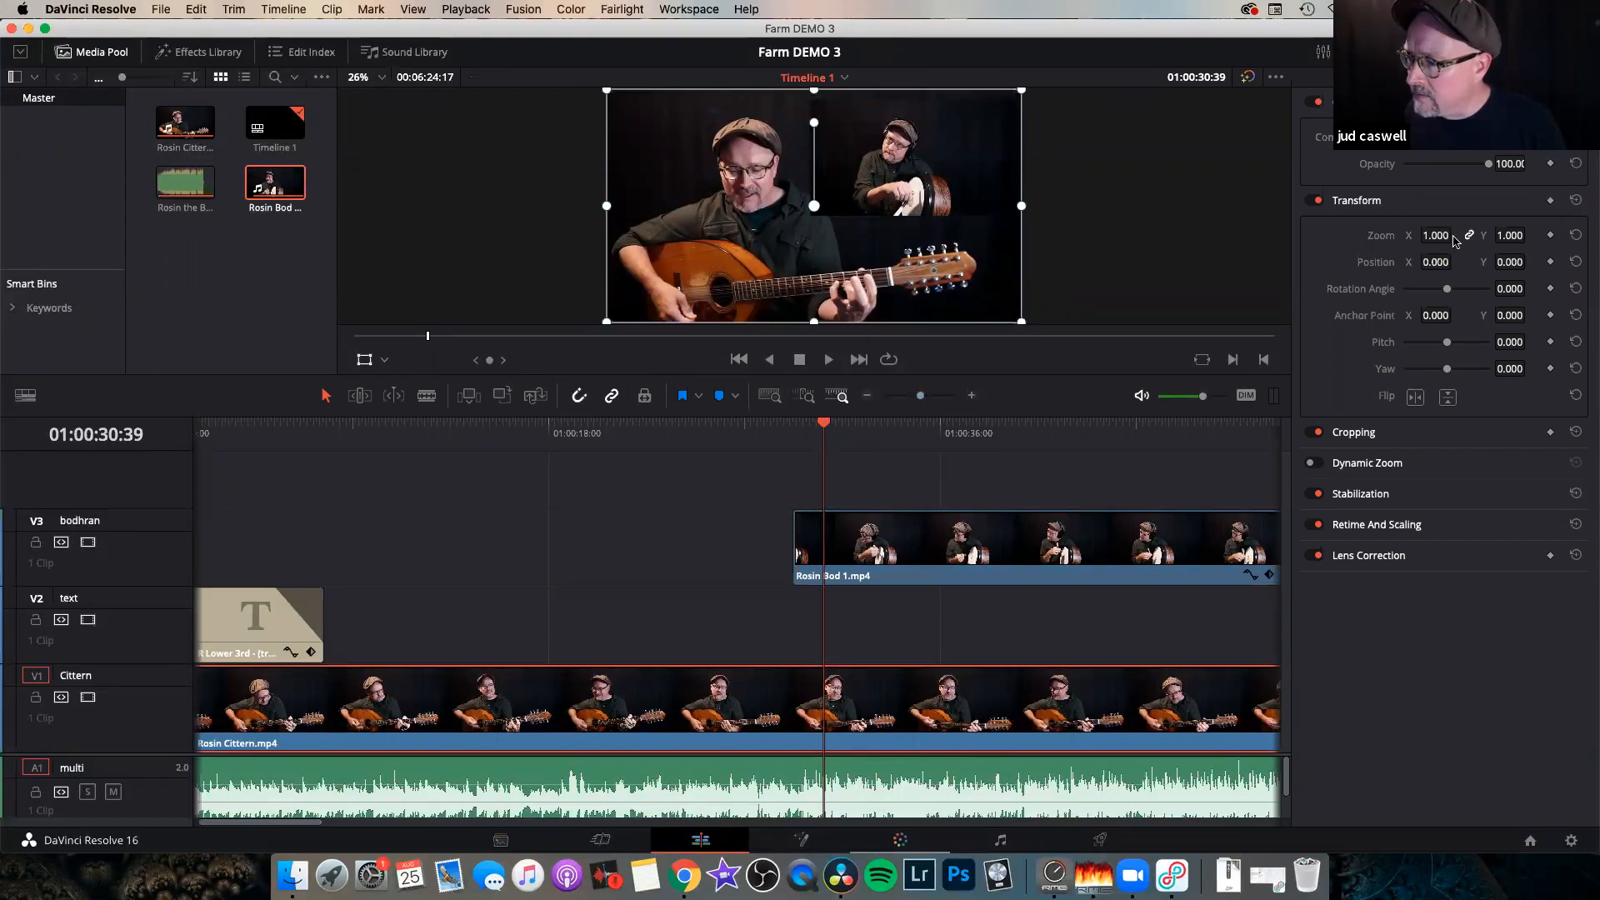
pyautogui.doubleClick(1439, 236)
pyautogui.write('.5')
pyautogui.press('Return')
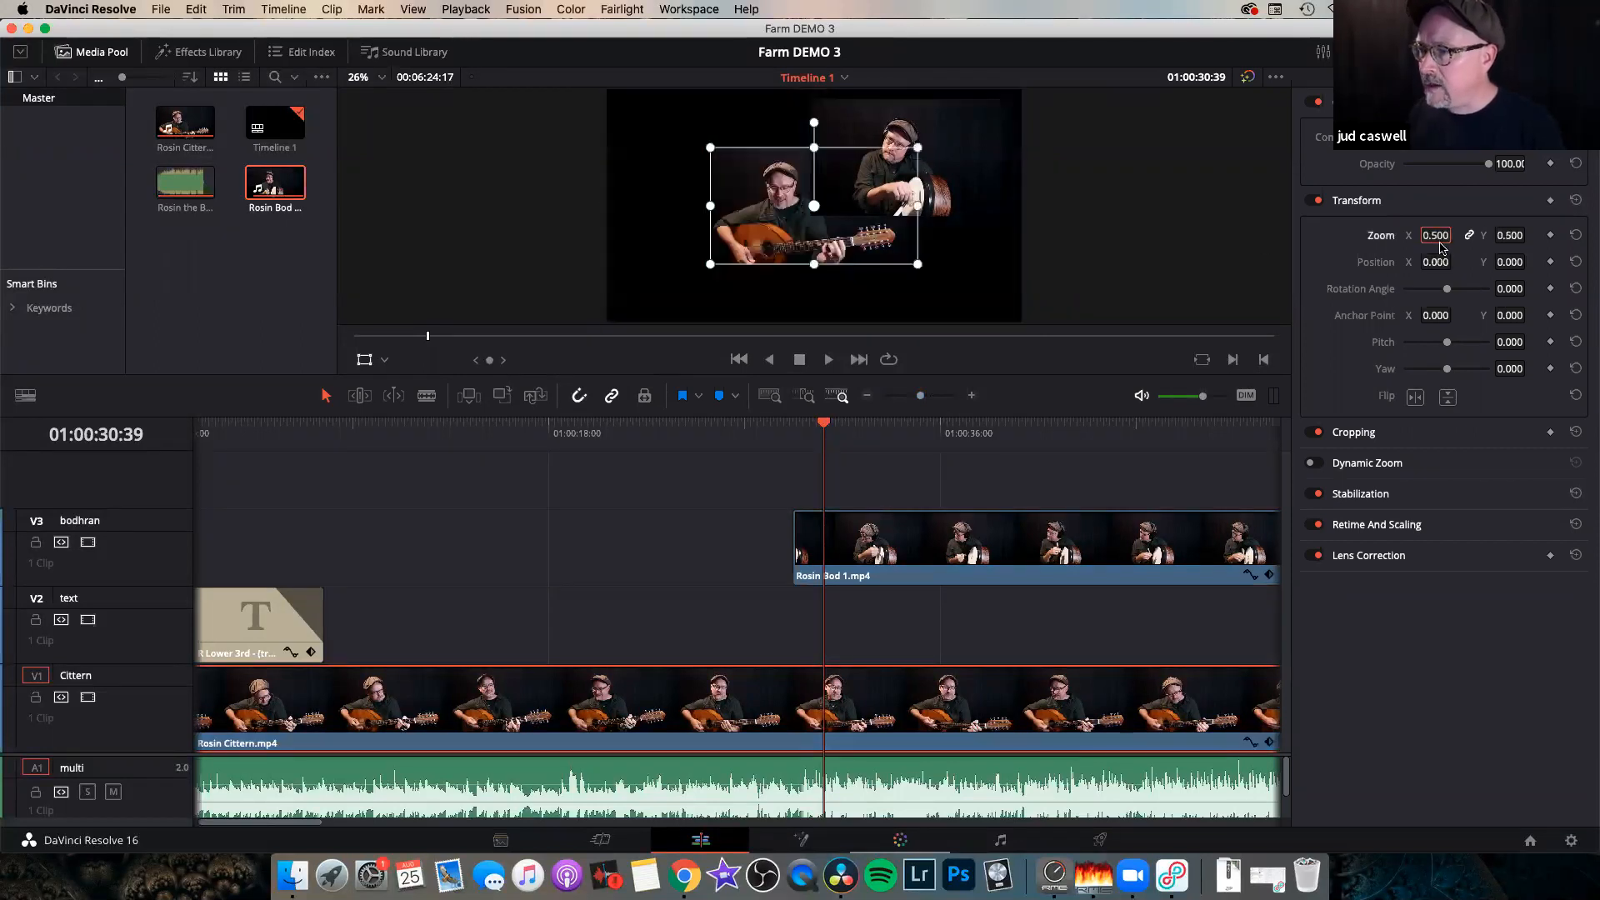
pyautogui.moveTo(772, 223); pyautogui.dragTo(685, 175)
pyautogui.press('space')
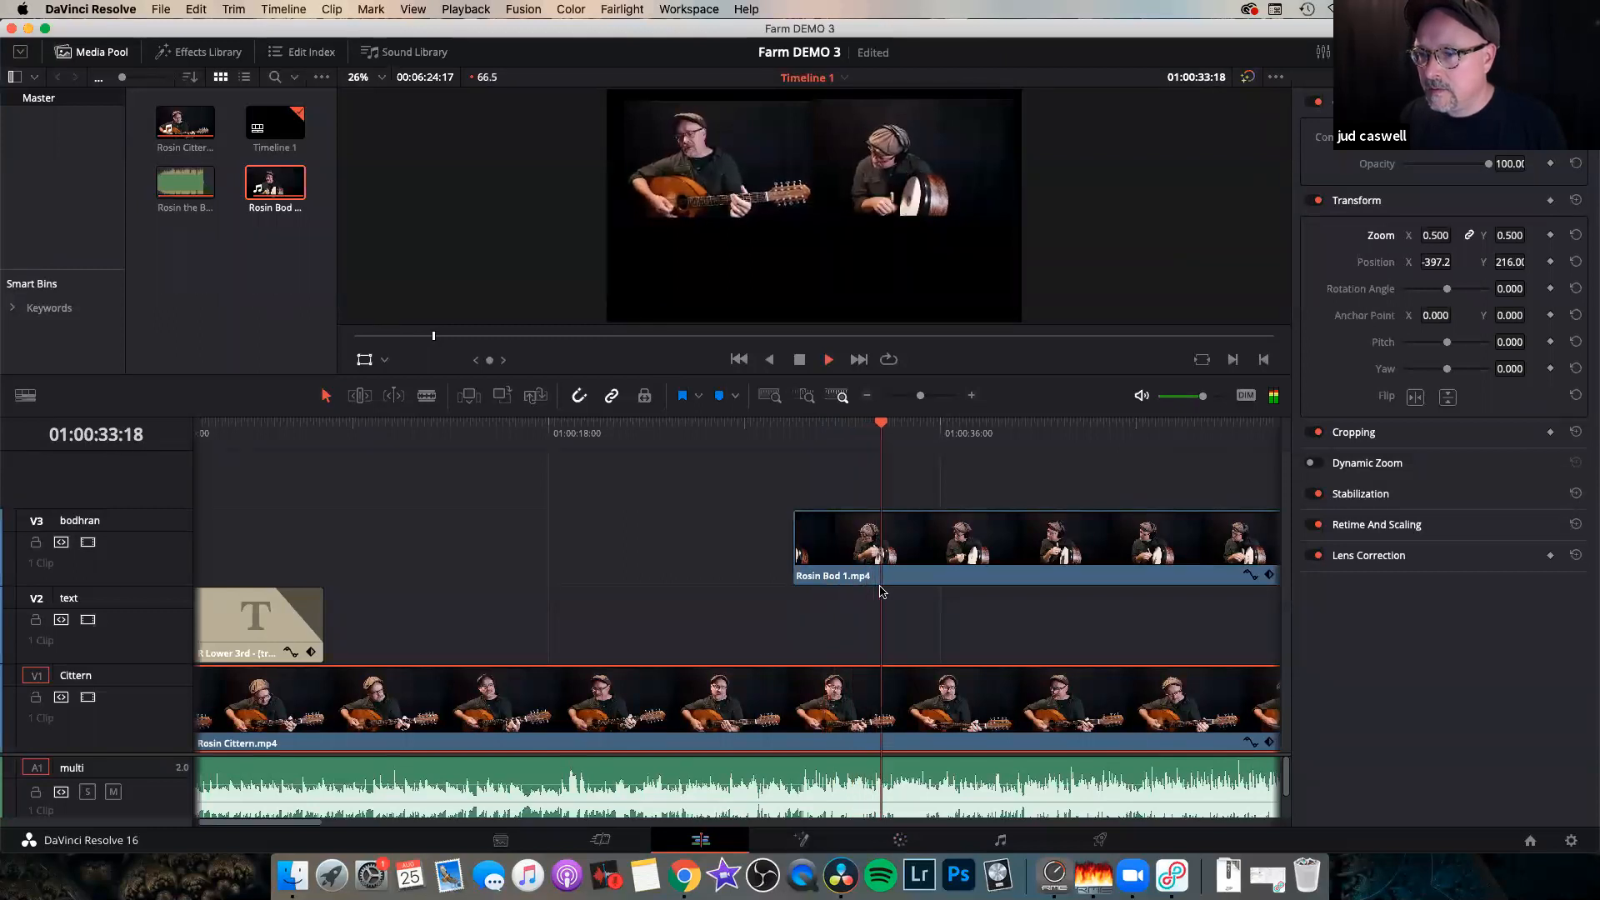
pyautogui.press('space')
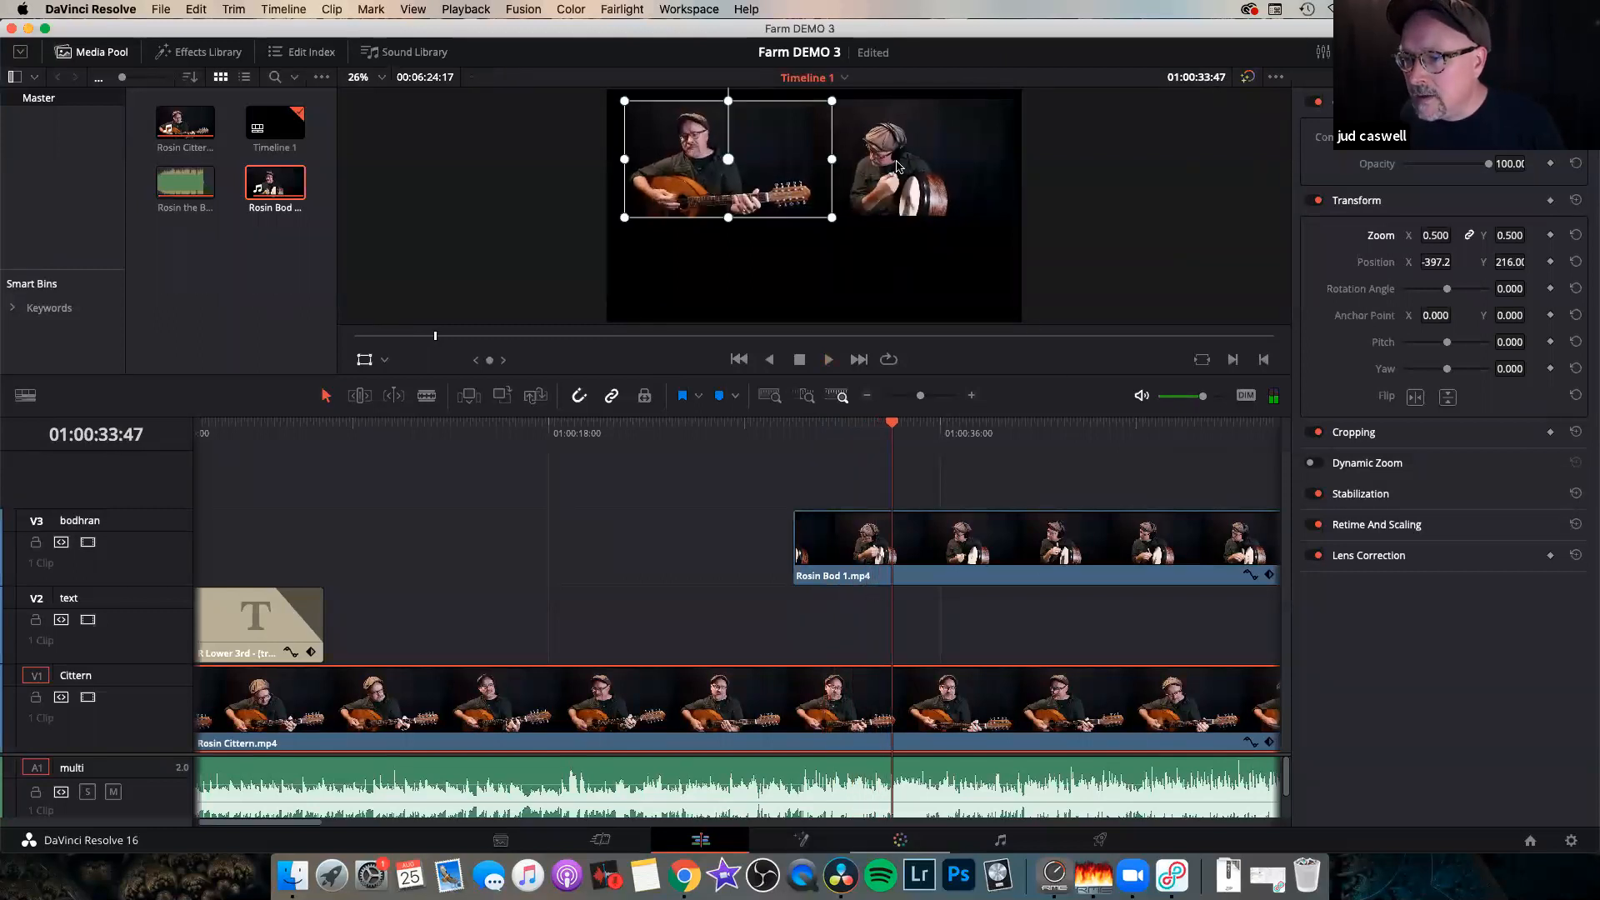
# Crop the left and right sides of Rosin Bod 1.mp4 to a roughly square picture around the drummer.
pyautogui.click(1008, 546)
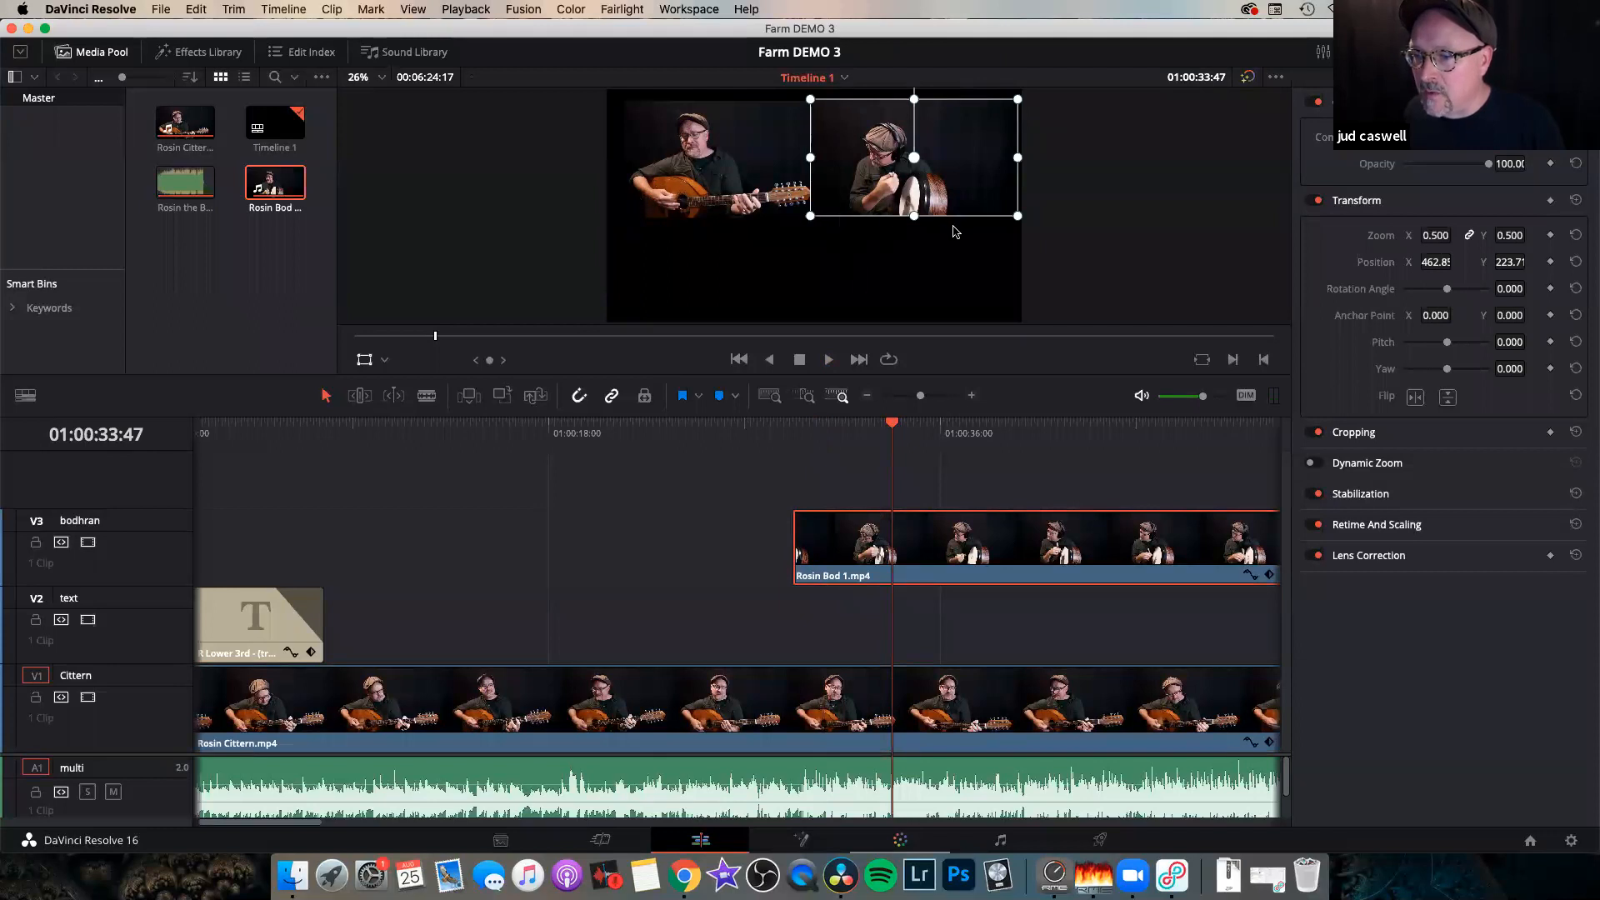
pyautogui.click(384, 361)
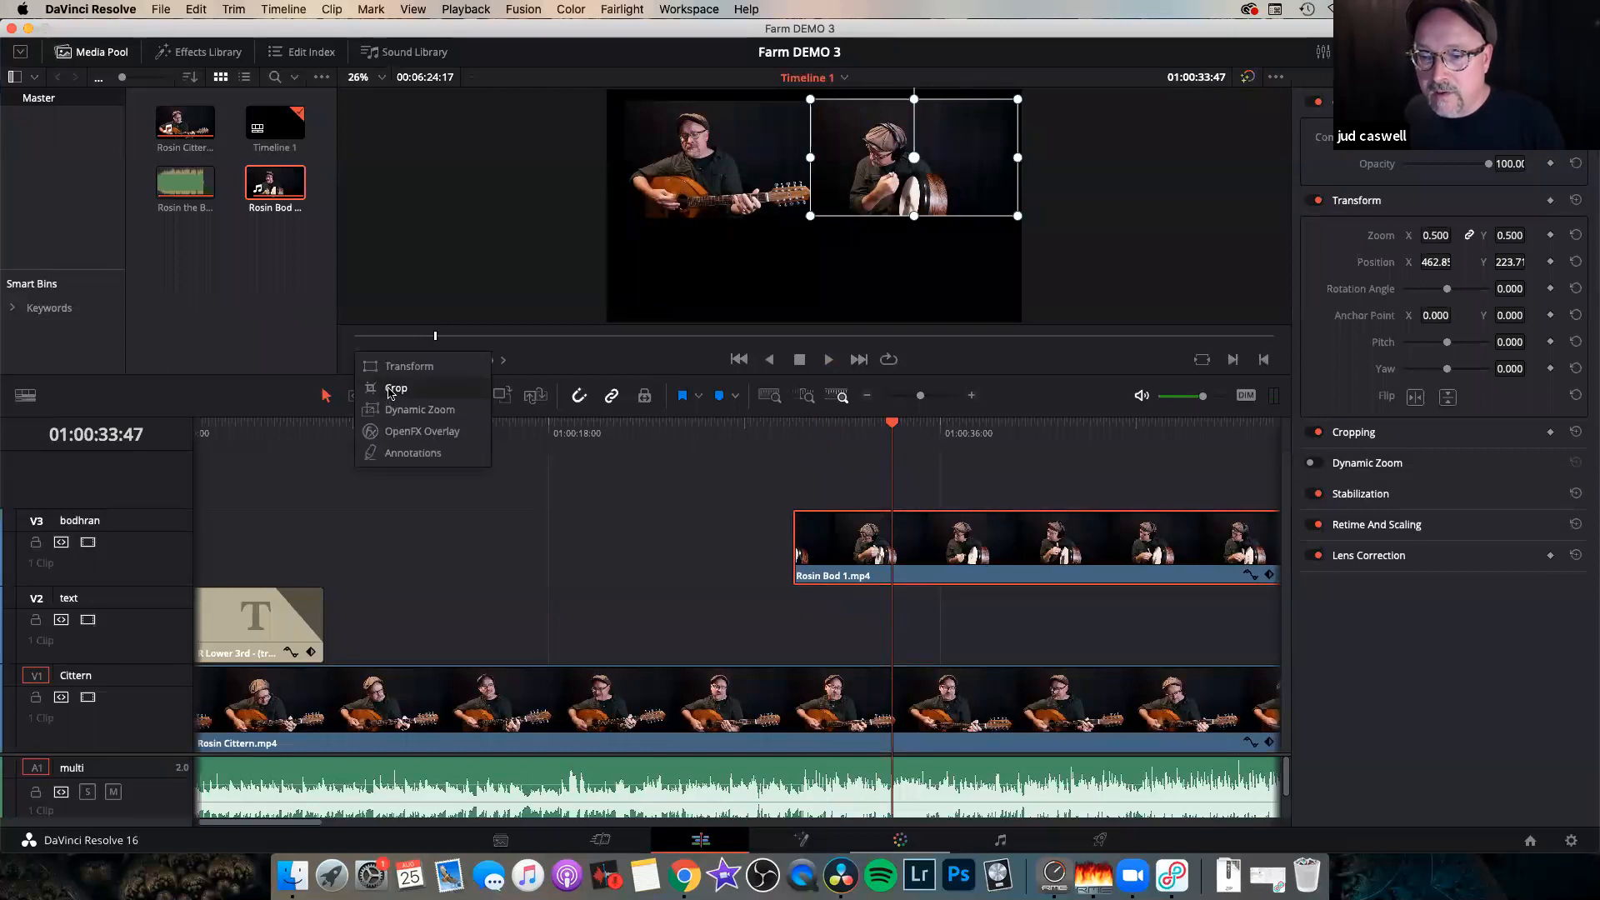
pyautogui.click(391, 389)
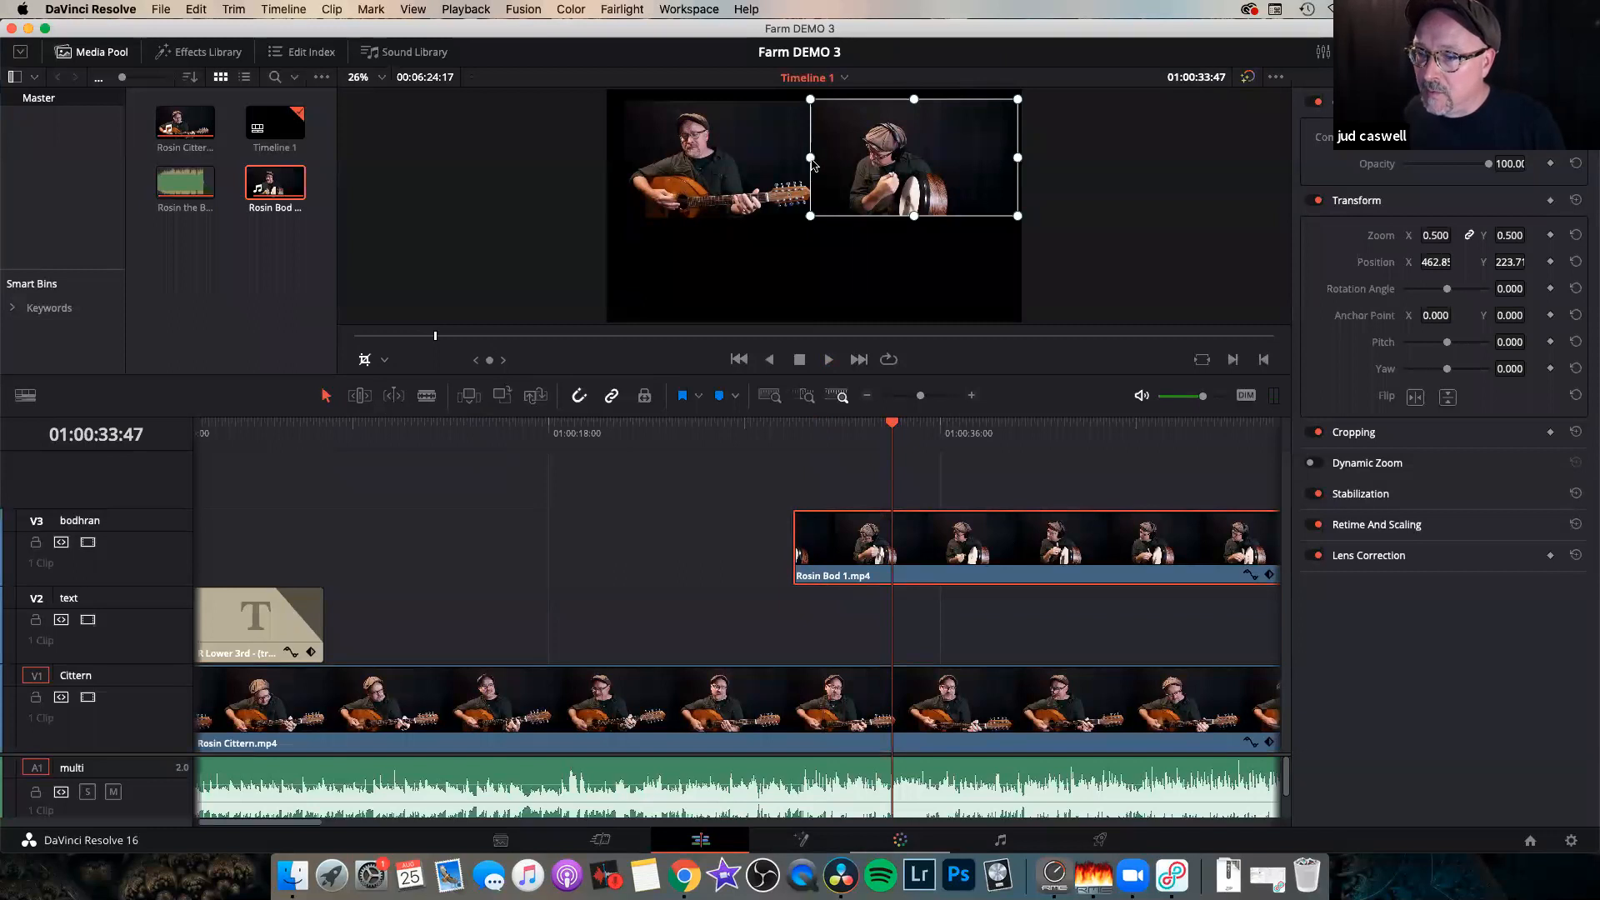
pyautogui.moveTo(815, 163); pyautogui.dragTo(841, 163)
pyautogui.moveTo(1018, 158); pyautogui.dragTo(955, 179)
# Move the cropped Rosin Bod 1.mp4 toward the picture's right edge at about X 738 and set its Y position to 275.
pyautogui.click(384, 359)
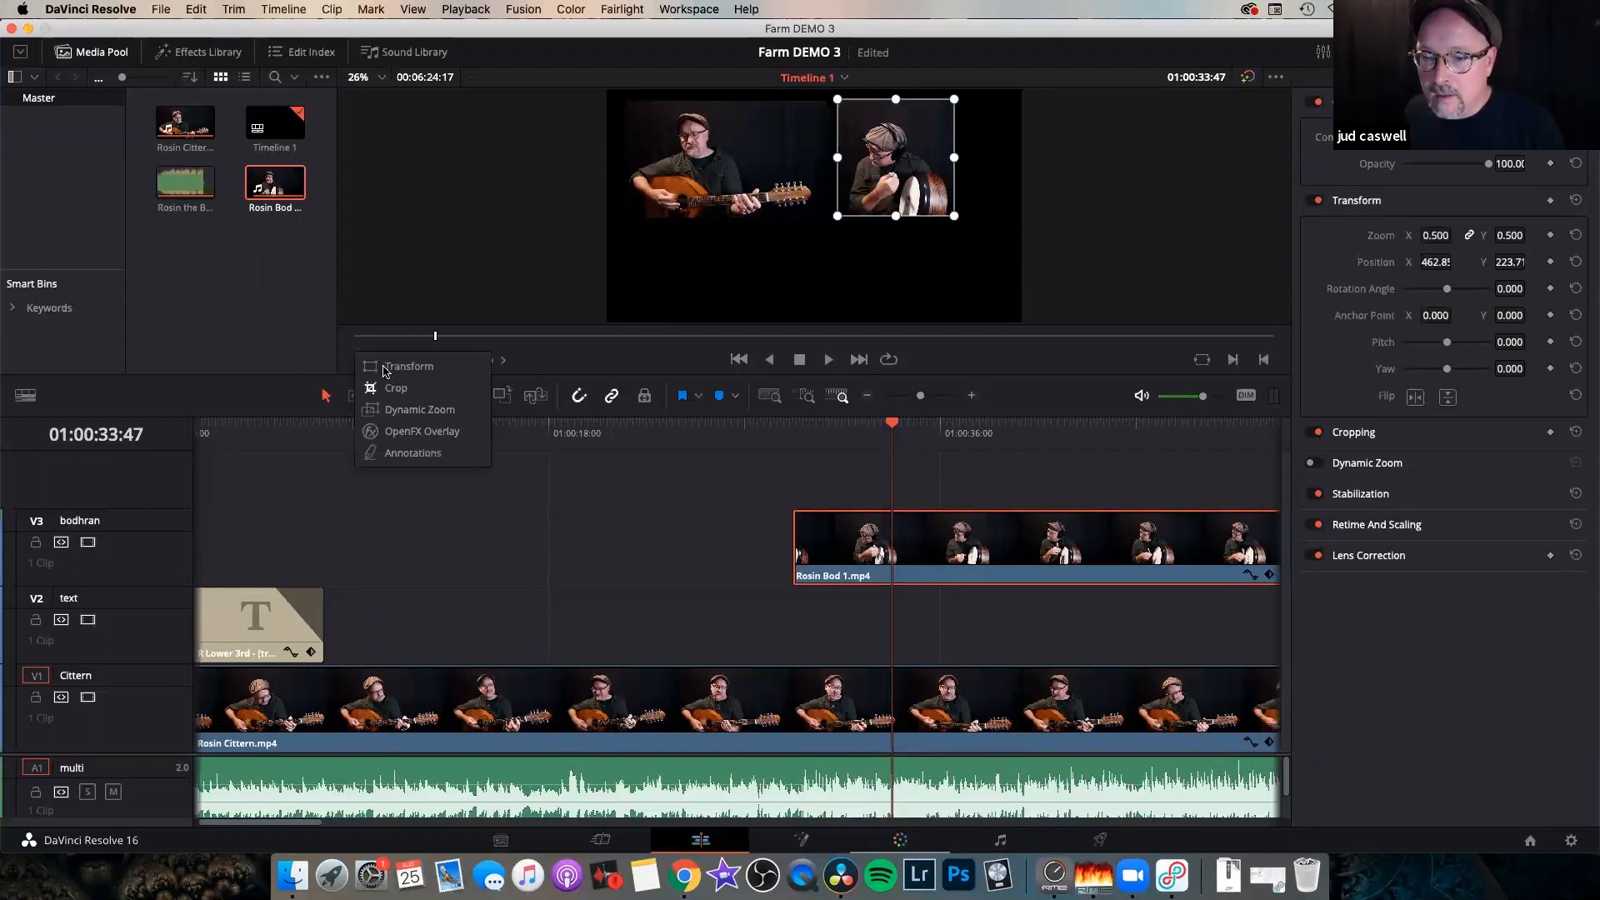
pyautogui.click(408, 367)
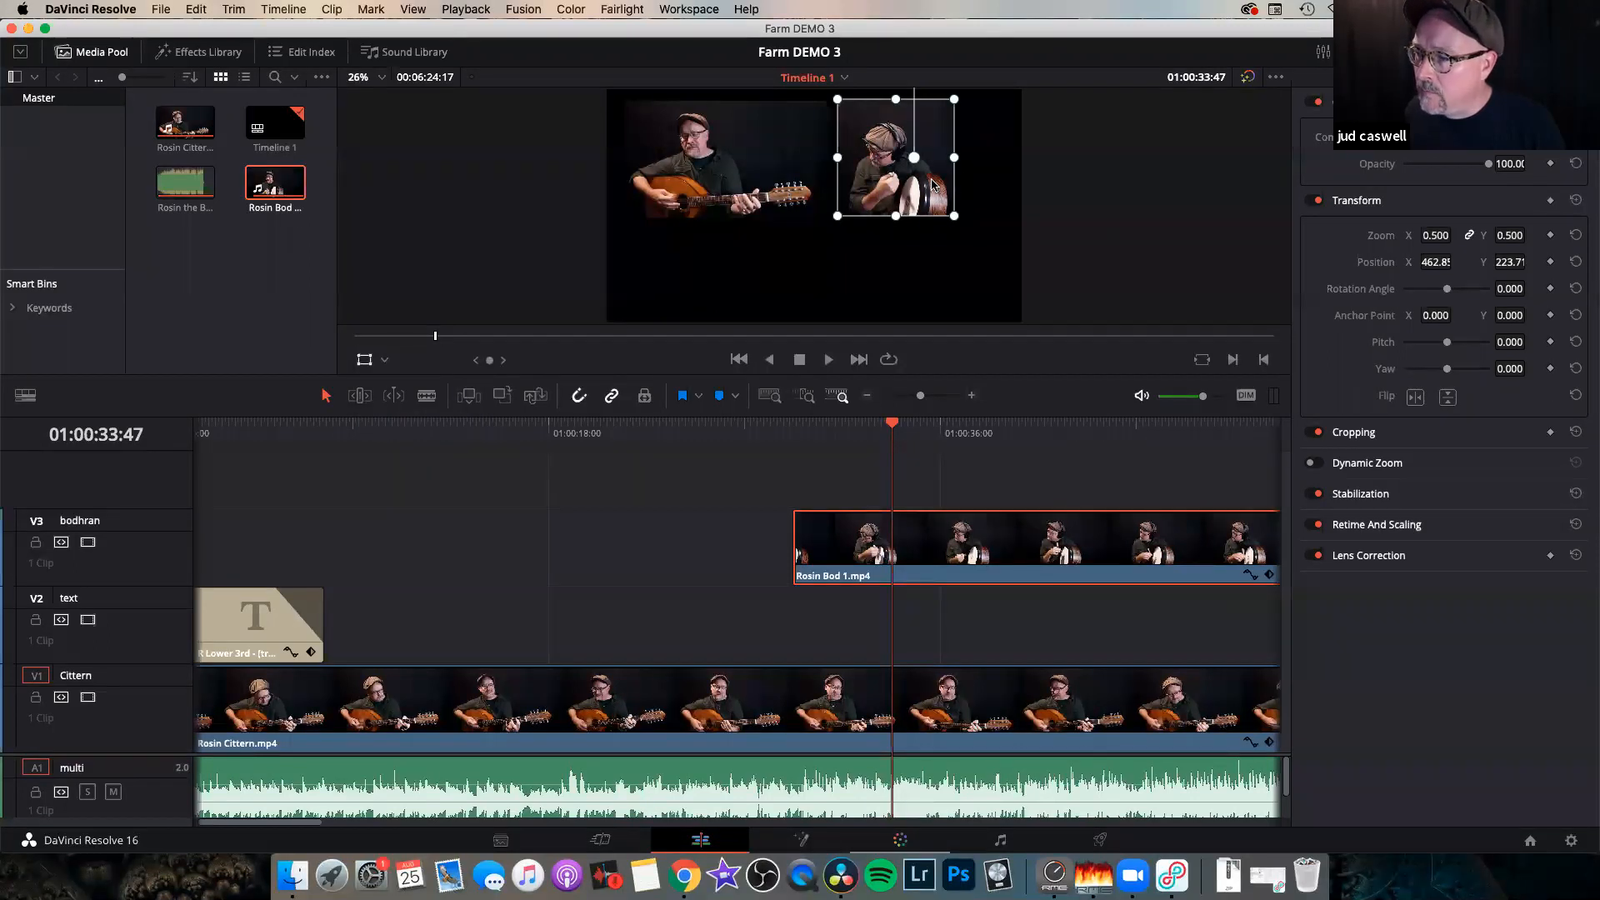
pyautogui.moveTo(881, 191); pyautogui.dragTo(929, 206)
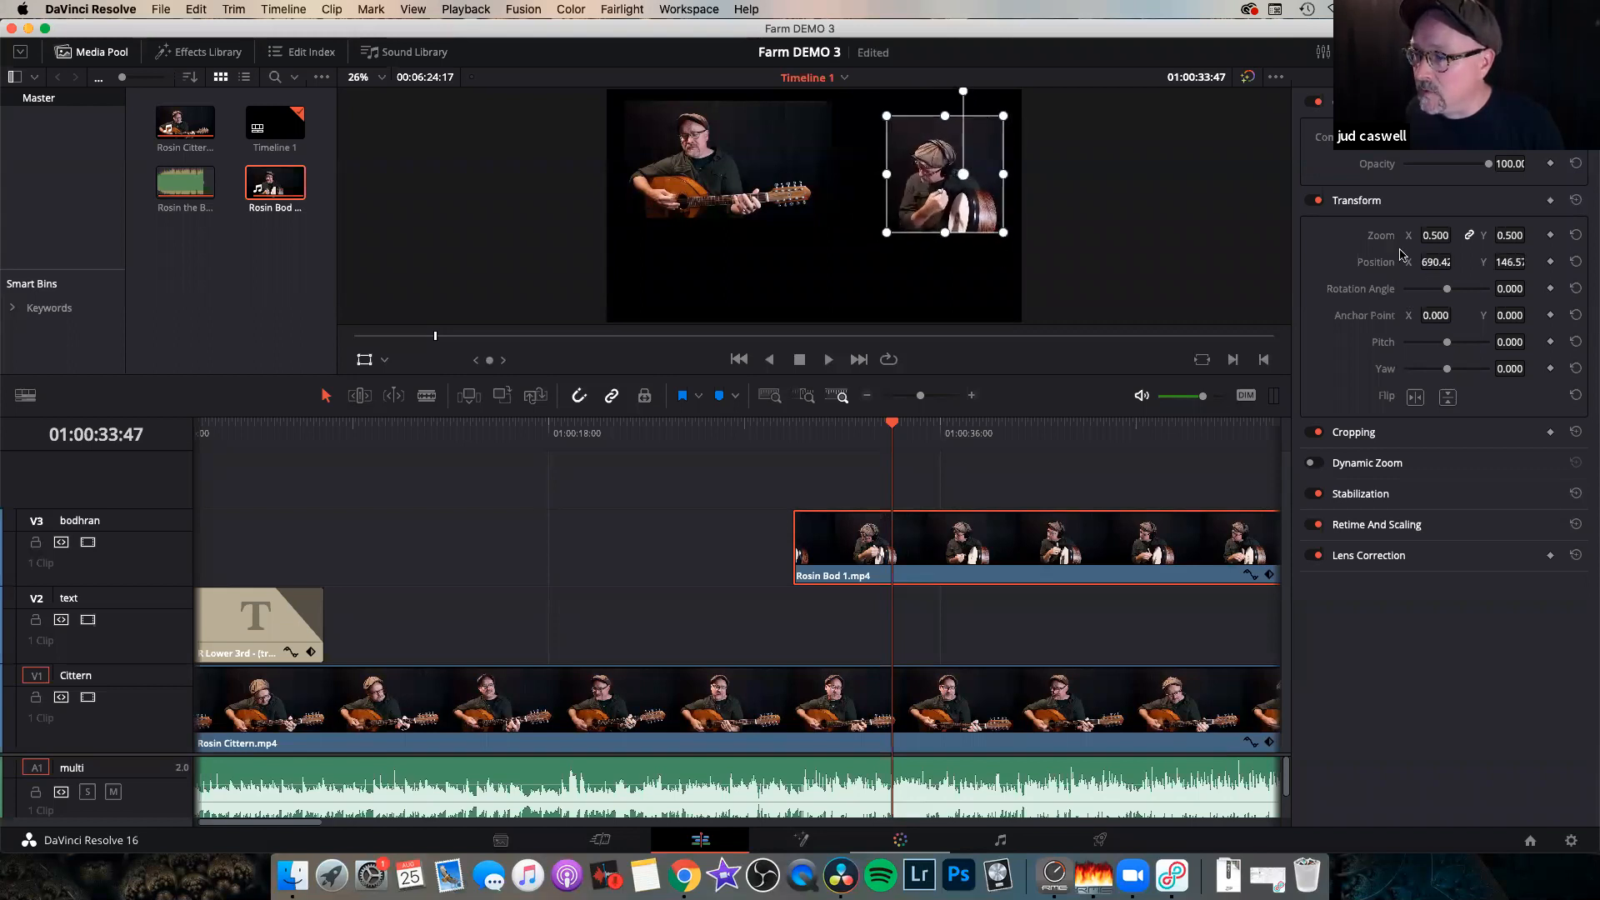
pyautogui.moveTo(1440, 262); pyautogui.dragTo(1566, 262)
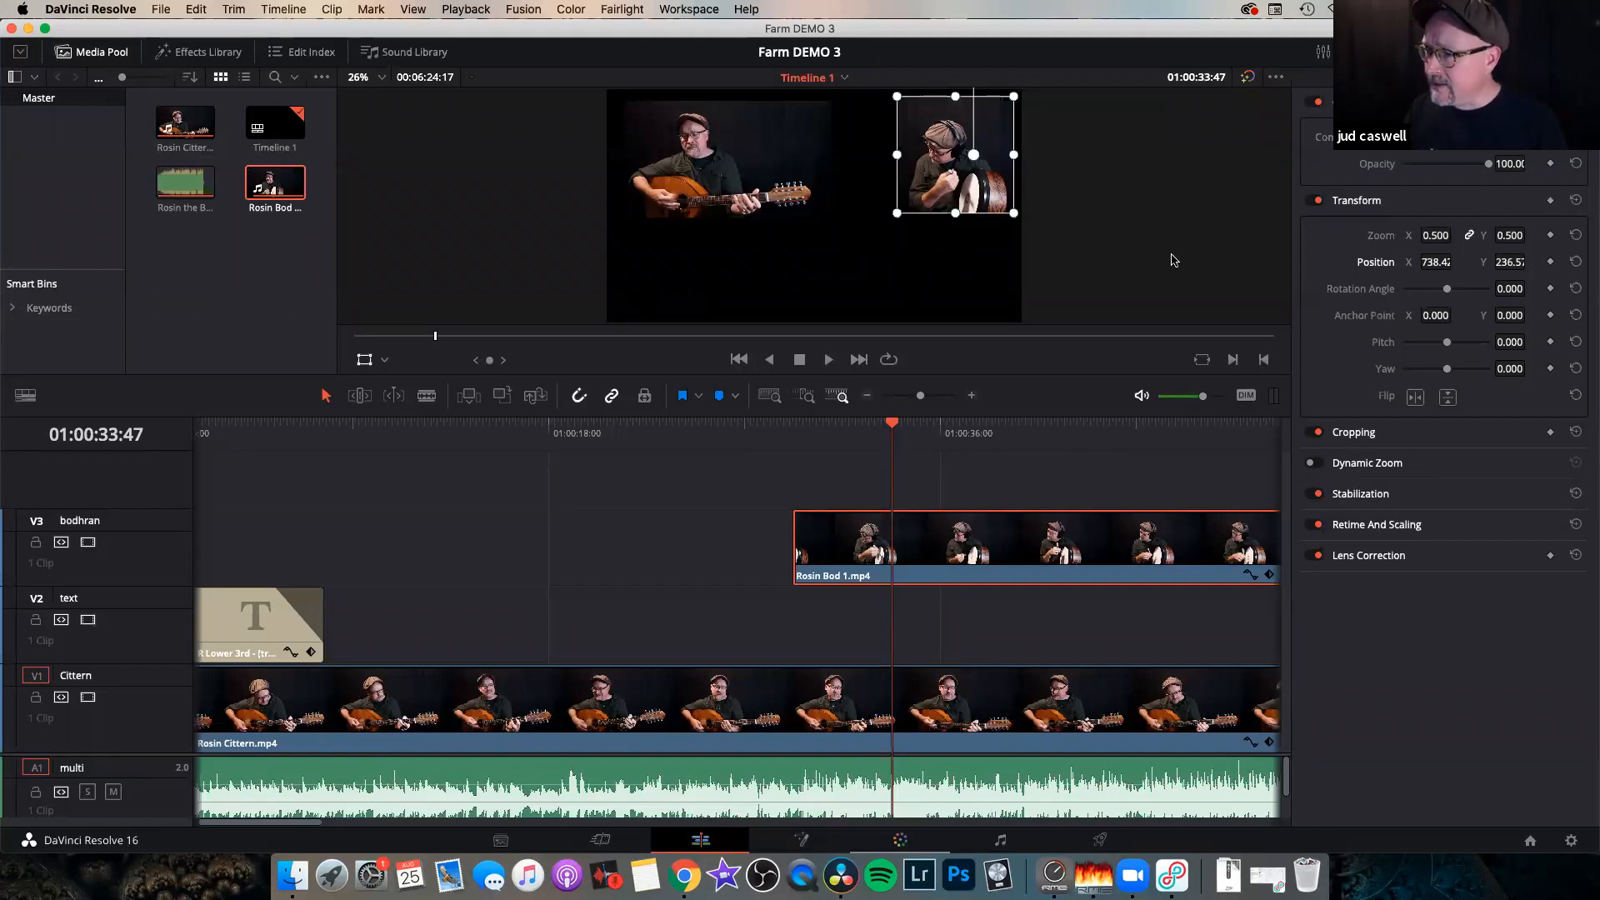
pyautogui.click(1501, 263)
pyautogui.write('275')
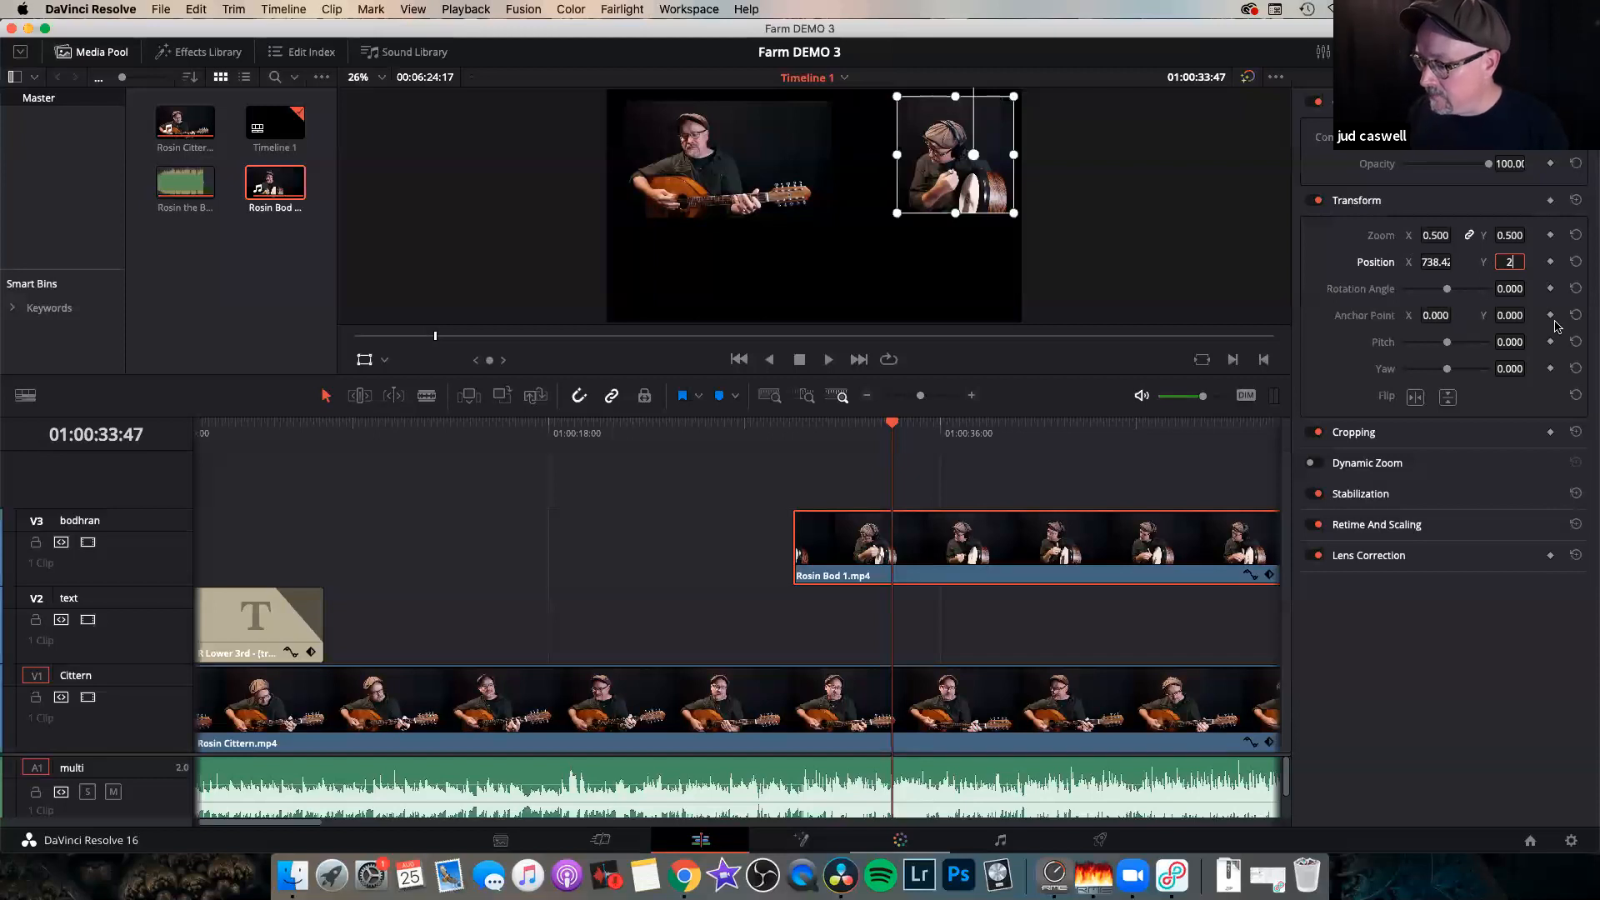
pyautogui.press('Return')
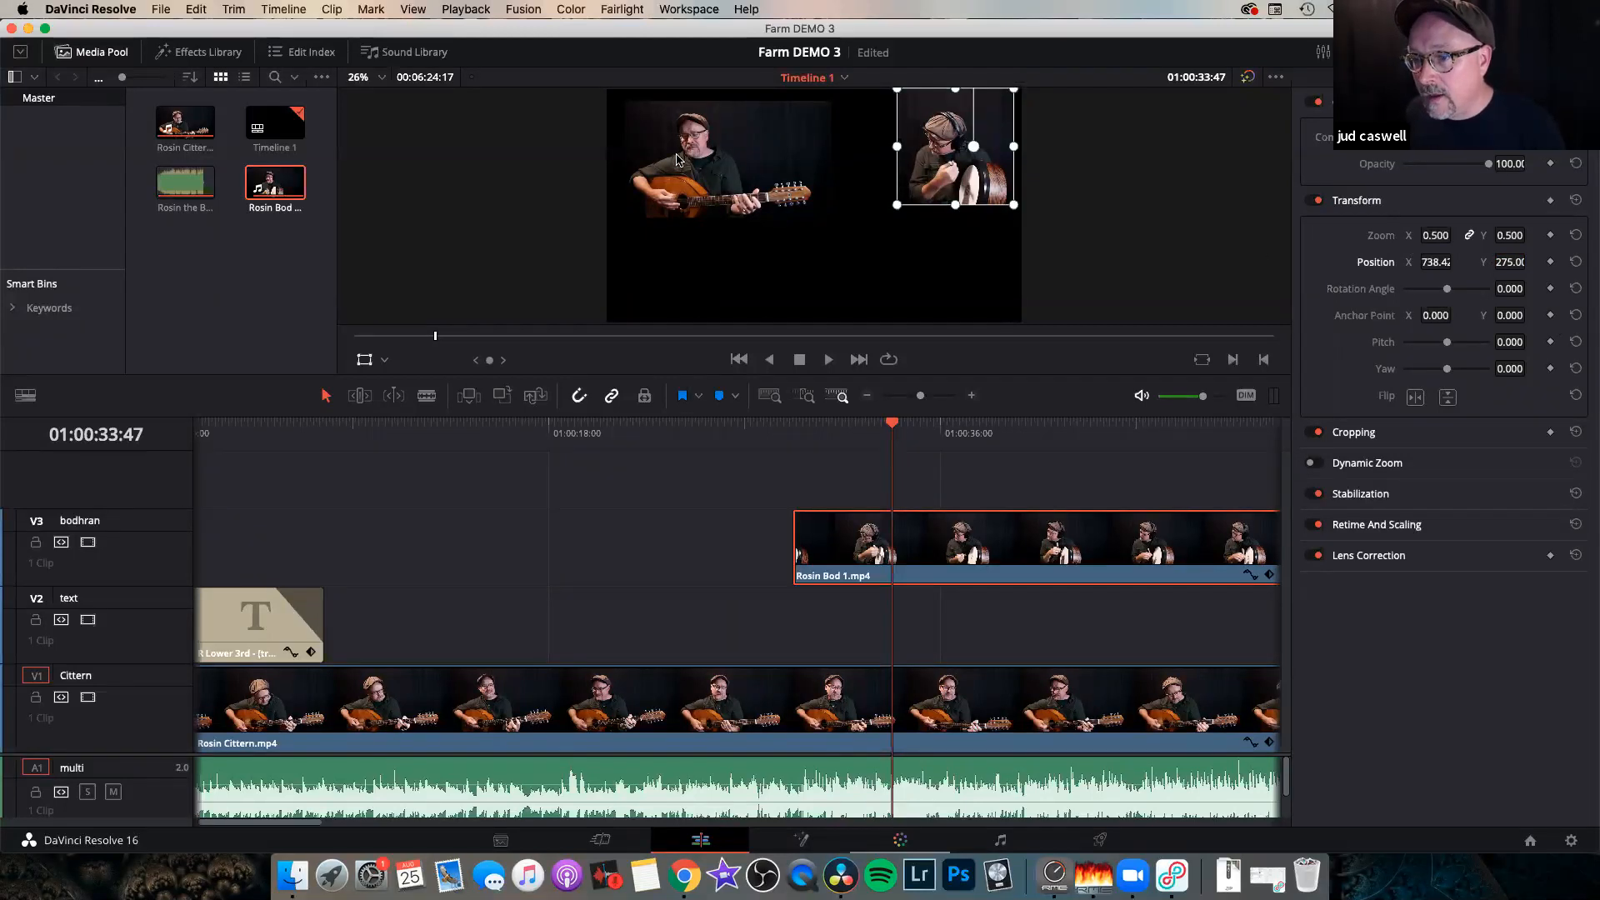
# Set the Y position of Rosin Cittern.mp4 to 275 to line it up with the bodhran picture.
pyautogui.click(780, 722)
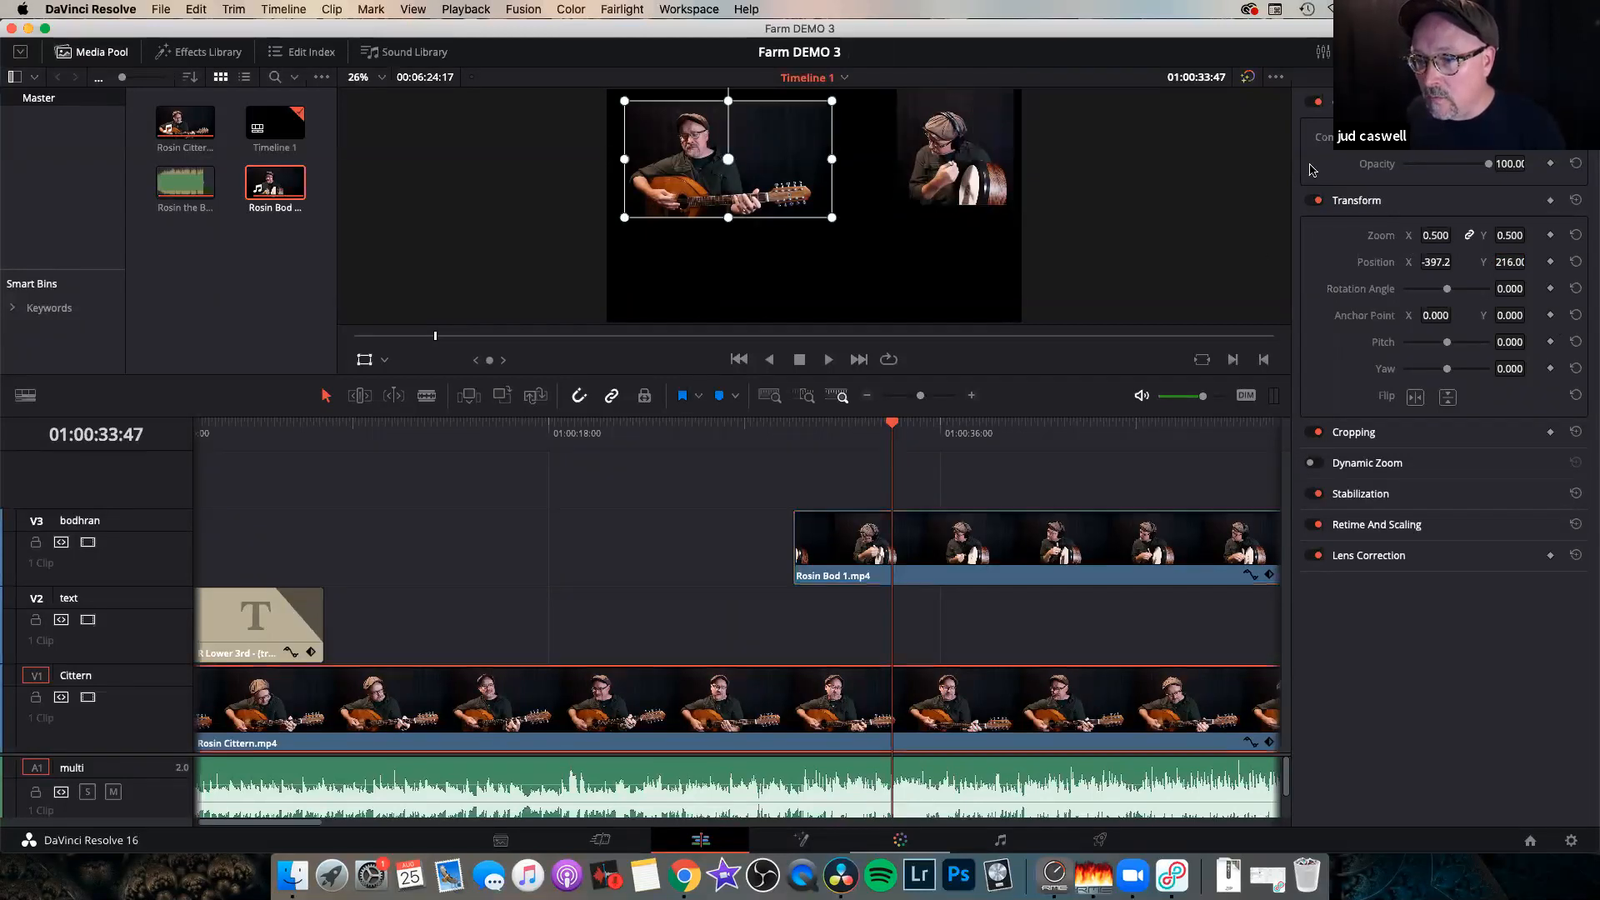
pyautogui.click(1511, 263)
pyautogui.write('2')
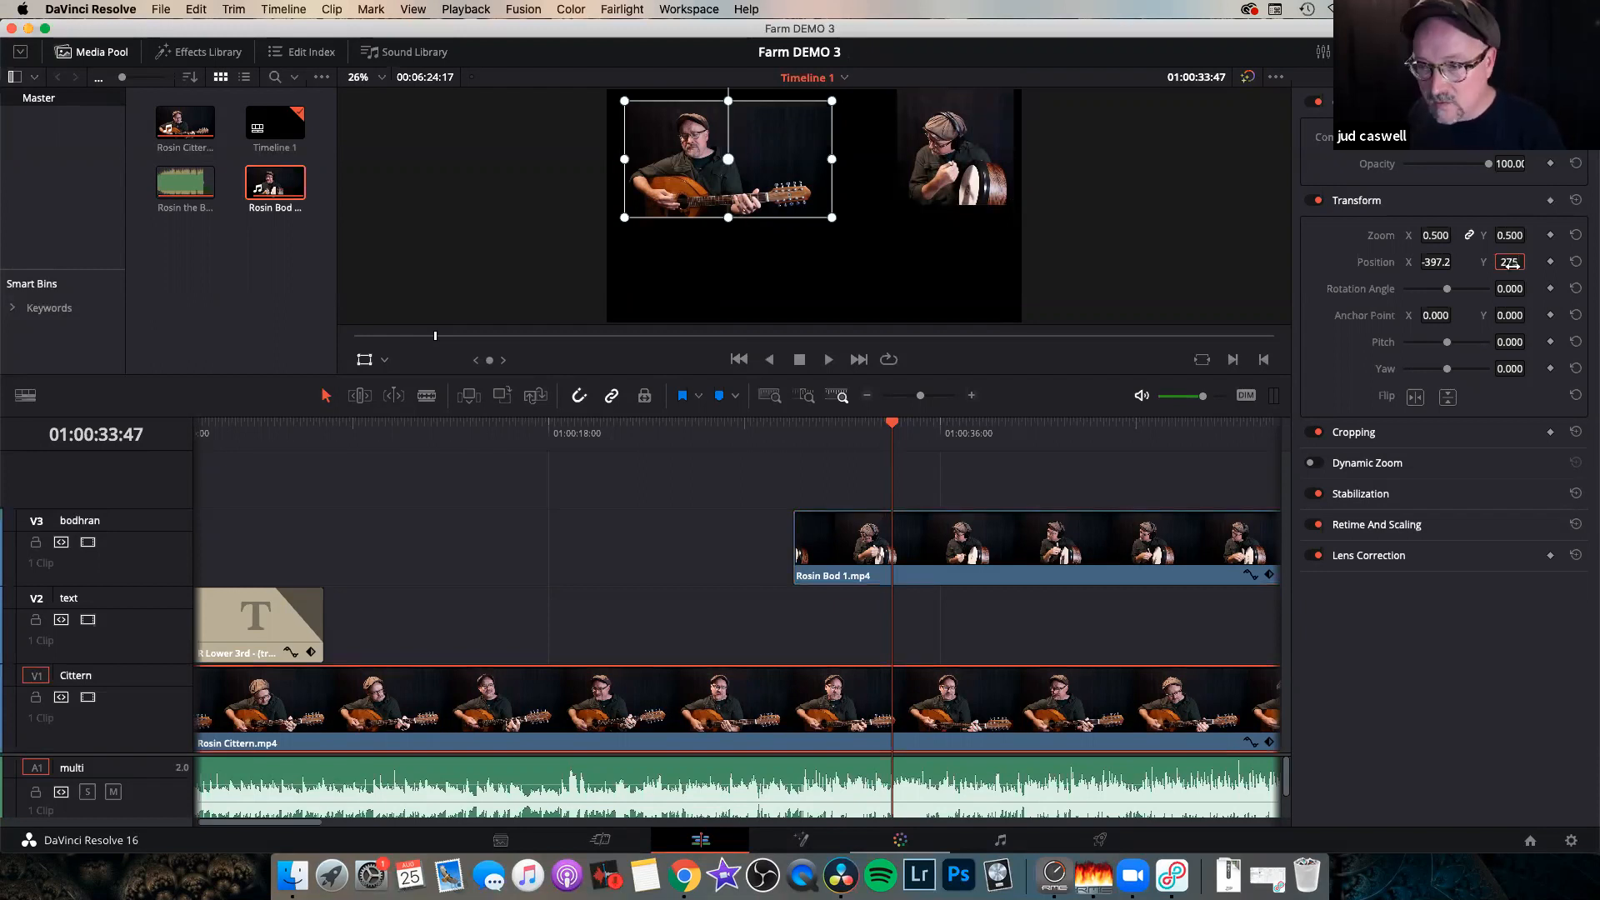
pyautogui.write('75')
pyautogui.press('Return')
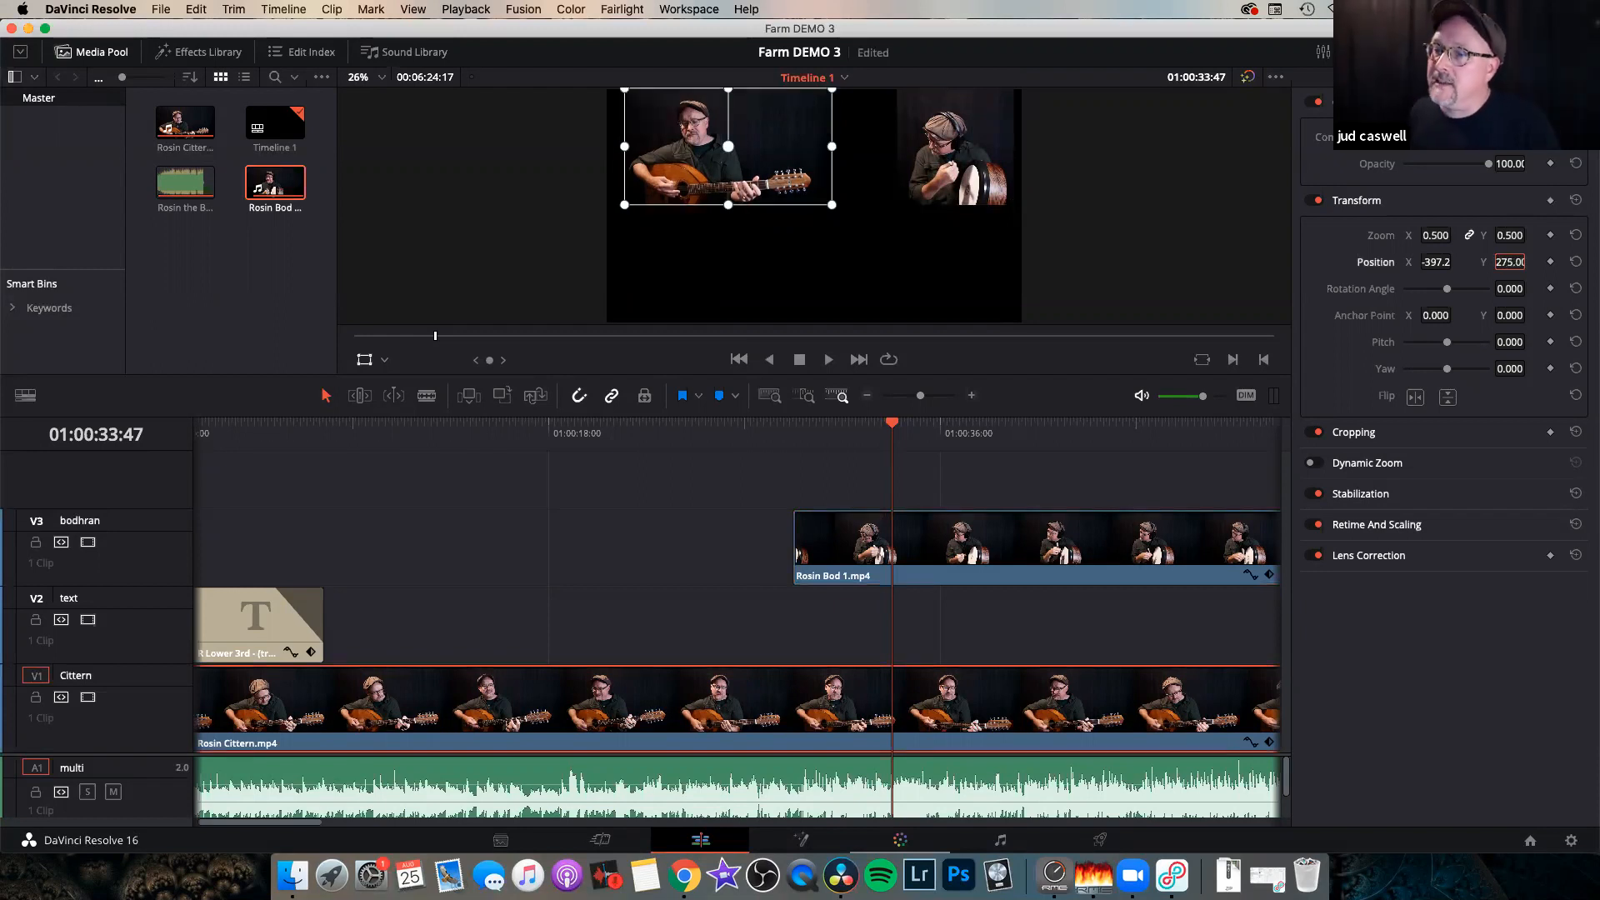
# Play the timeline from 01:00:27:20 across the bodhran clip's entry to check the split-screen layout.
pyautogui.press('super+minus')
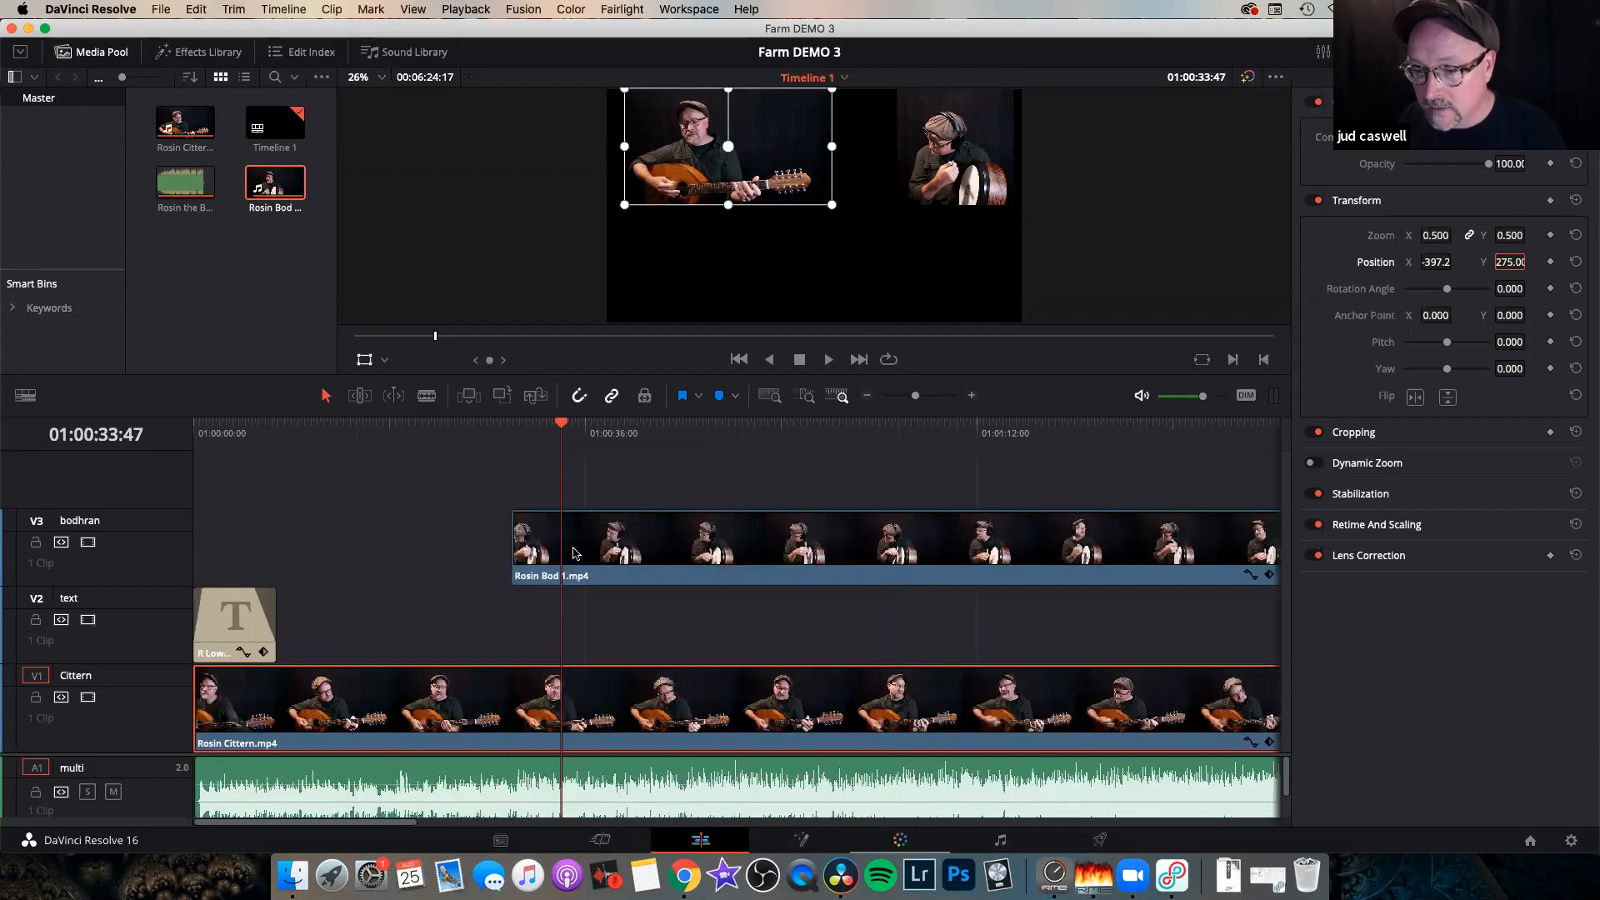
pyautogui.click(492, 426)
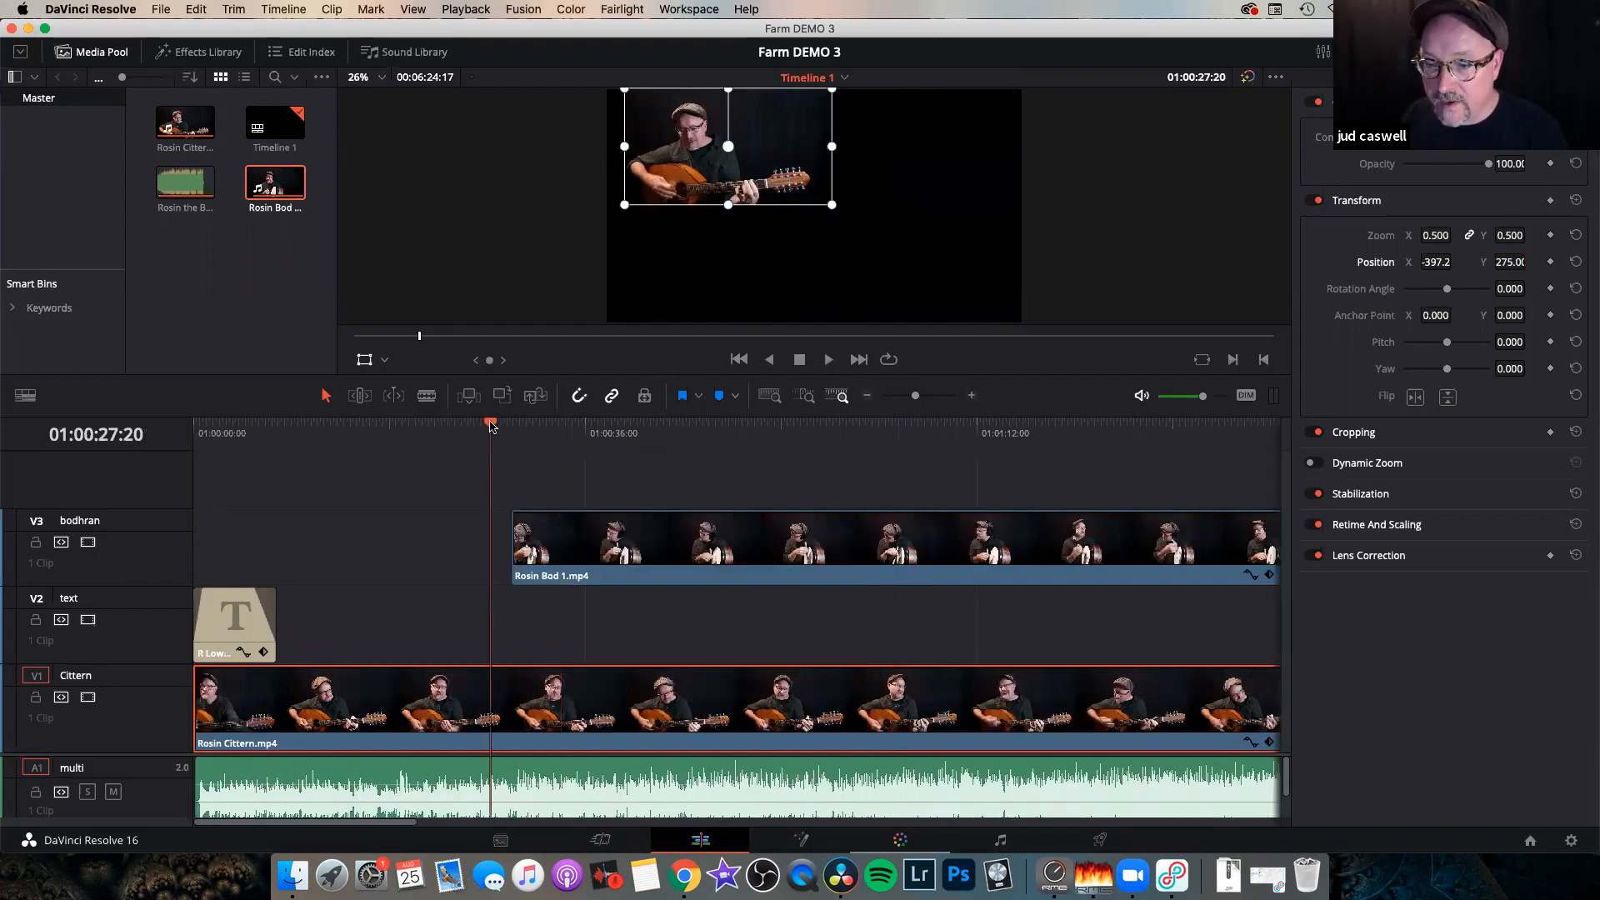
pyautogui.press('space')
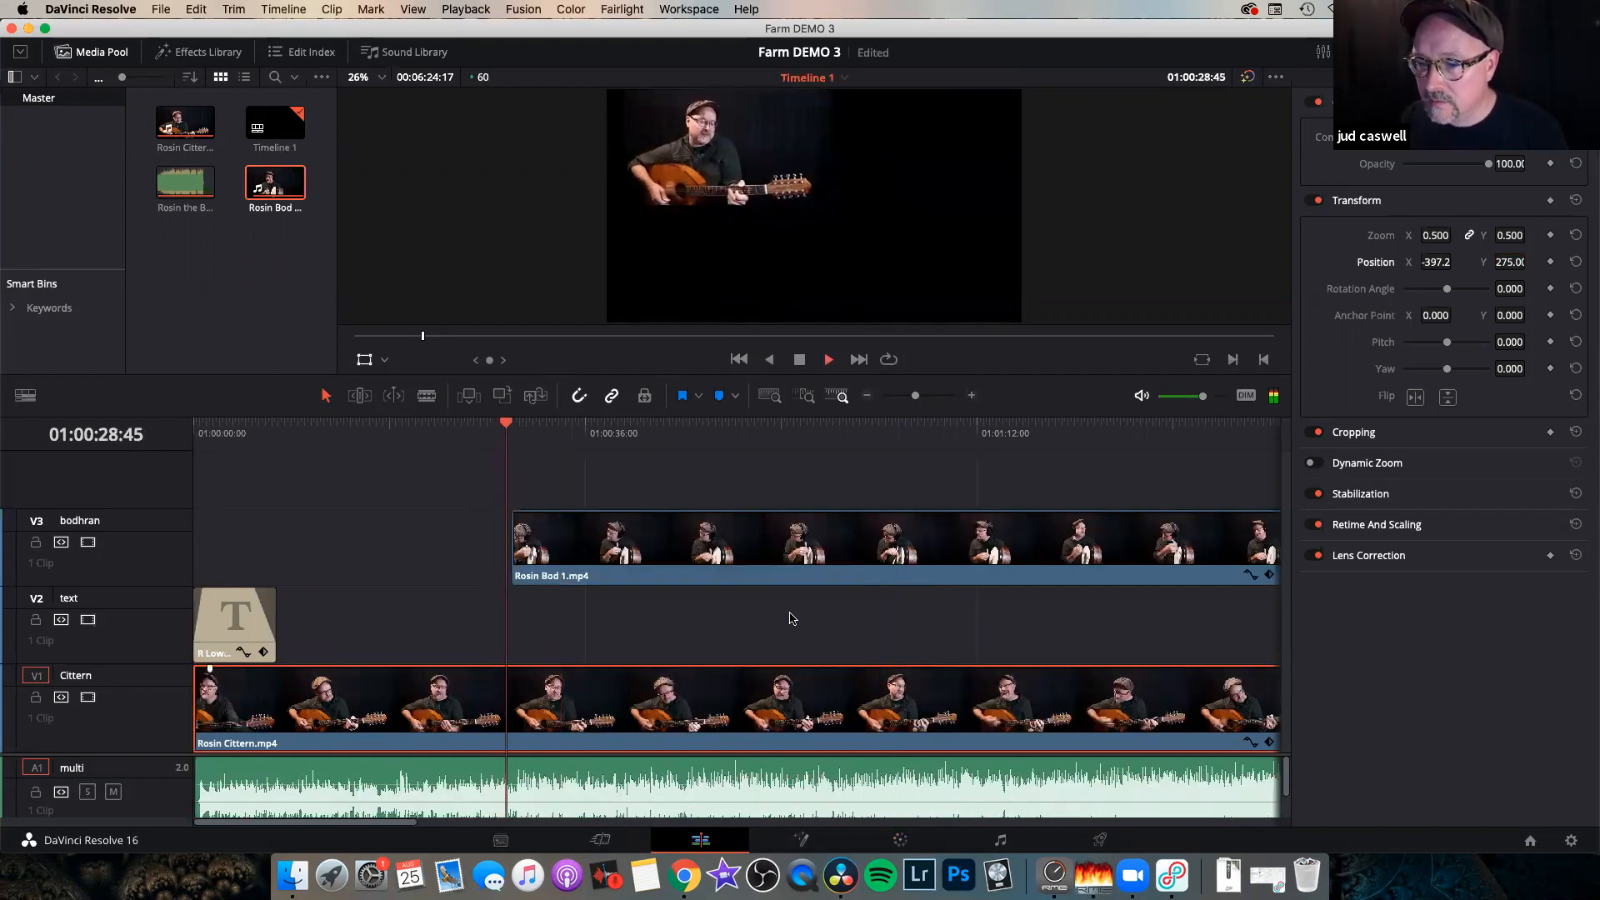
pyautogui.press('space')
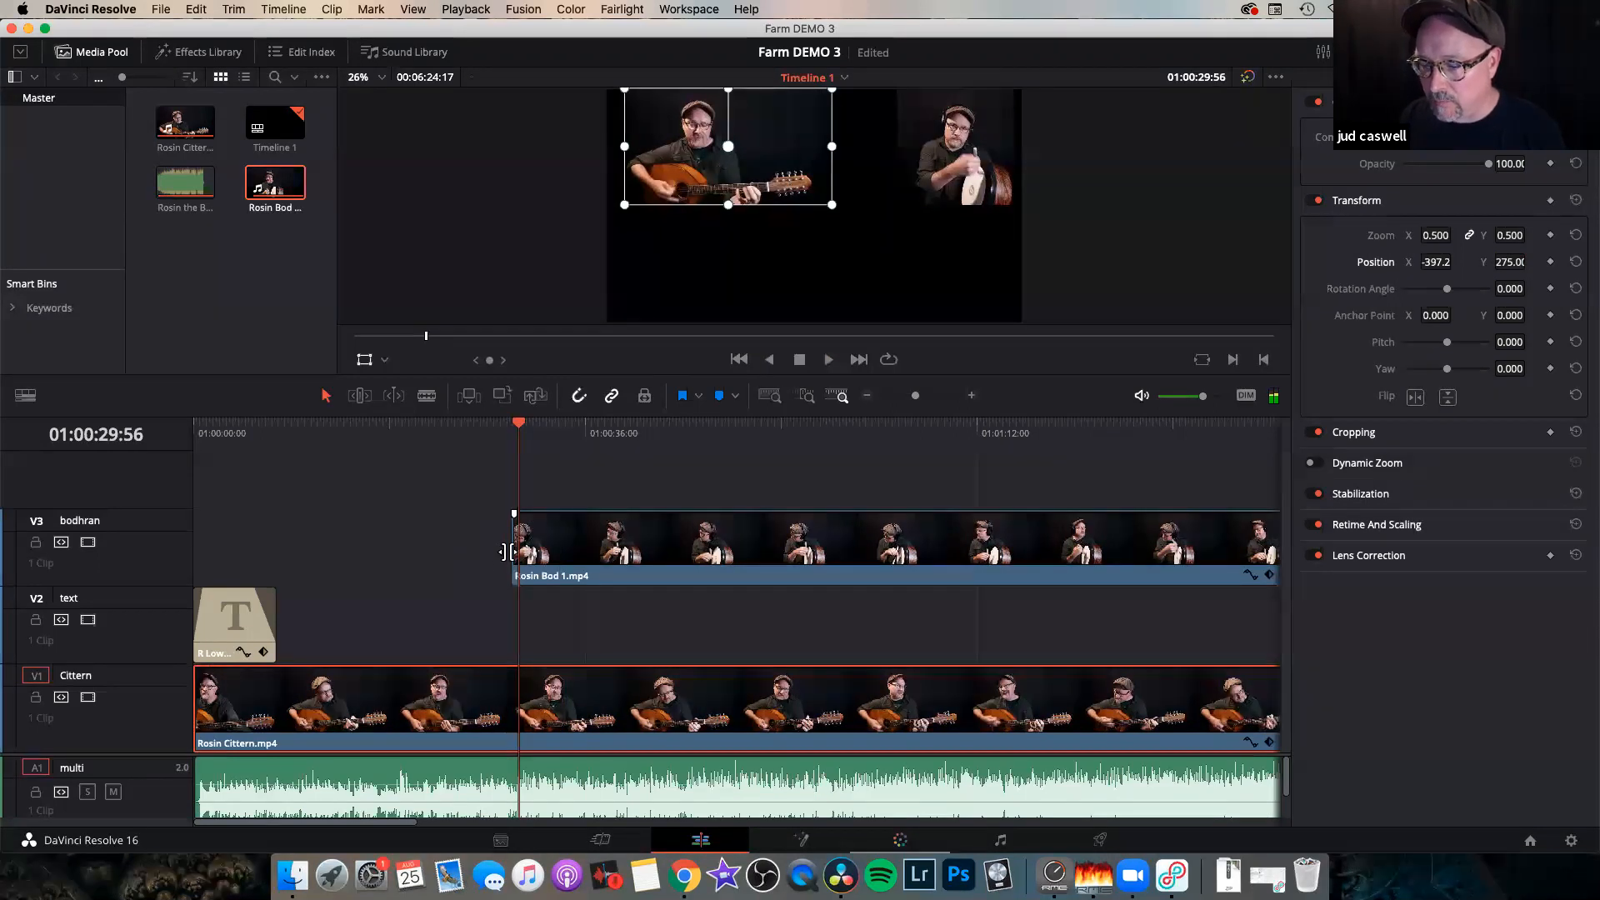
# Extend the start of Rosin Bod 1.mp4 back to about 01:00:25 and play the timeline across the new entry point.
pyautogui.press('super+equal')
pyautogui.moveTo(725, 558); pyautogui.dragTo(639, 557)
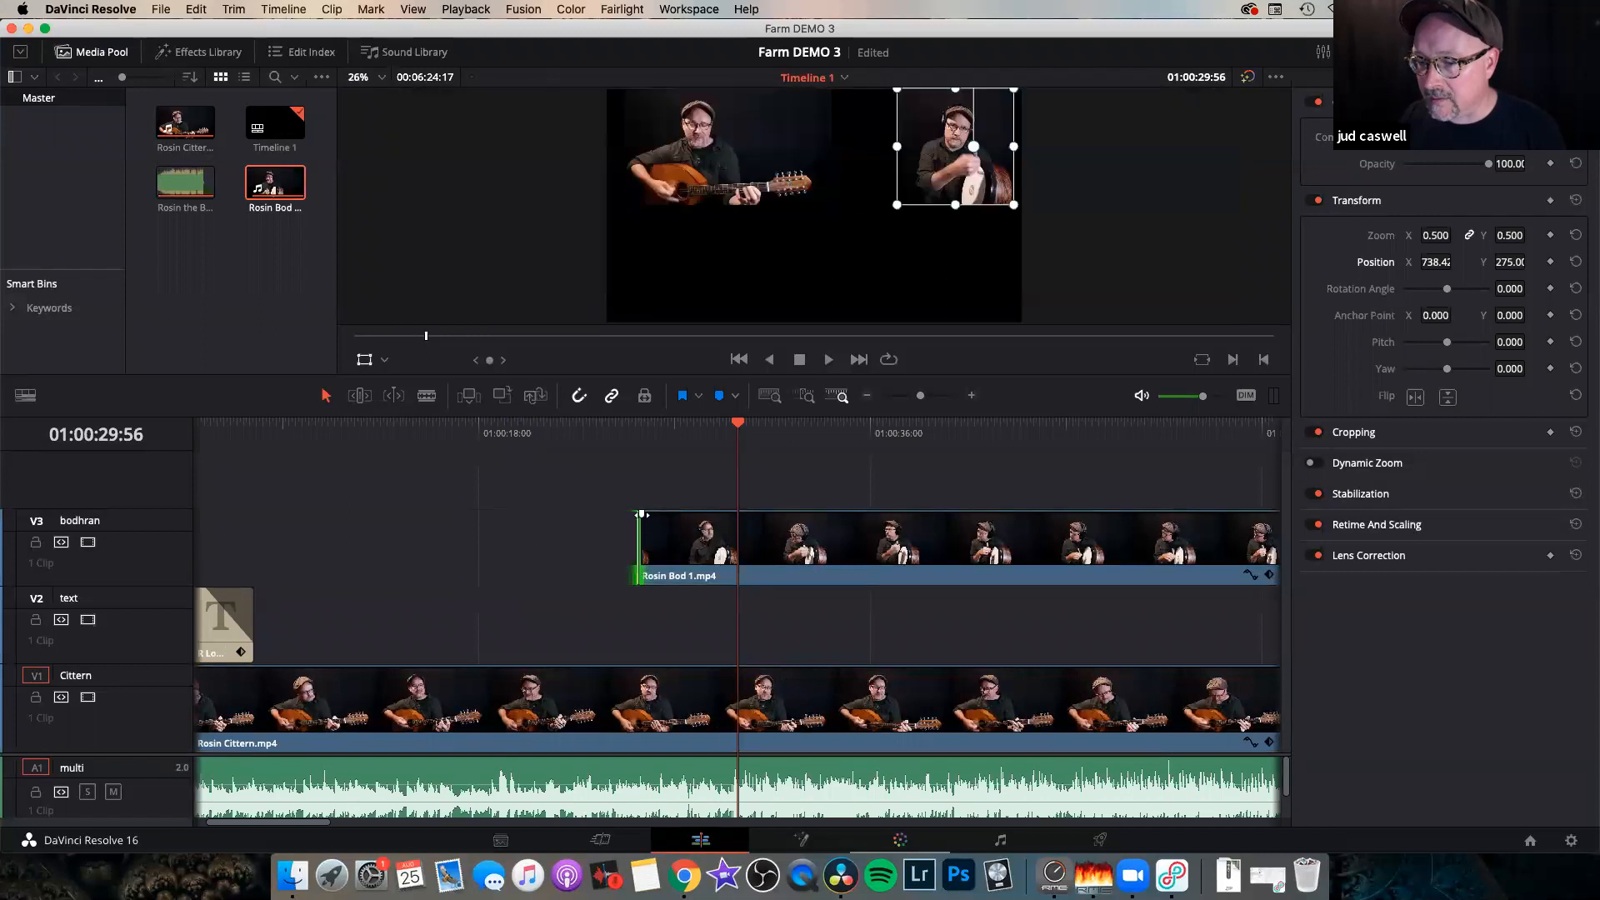
pyautogui.click(617, 431)
pyautogui.press('space')
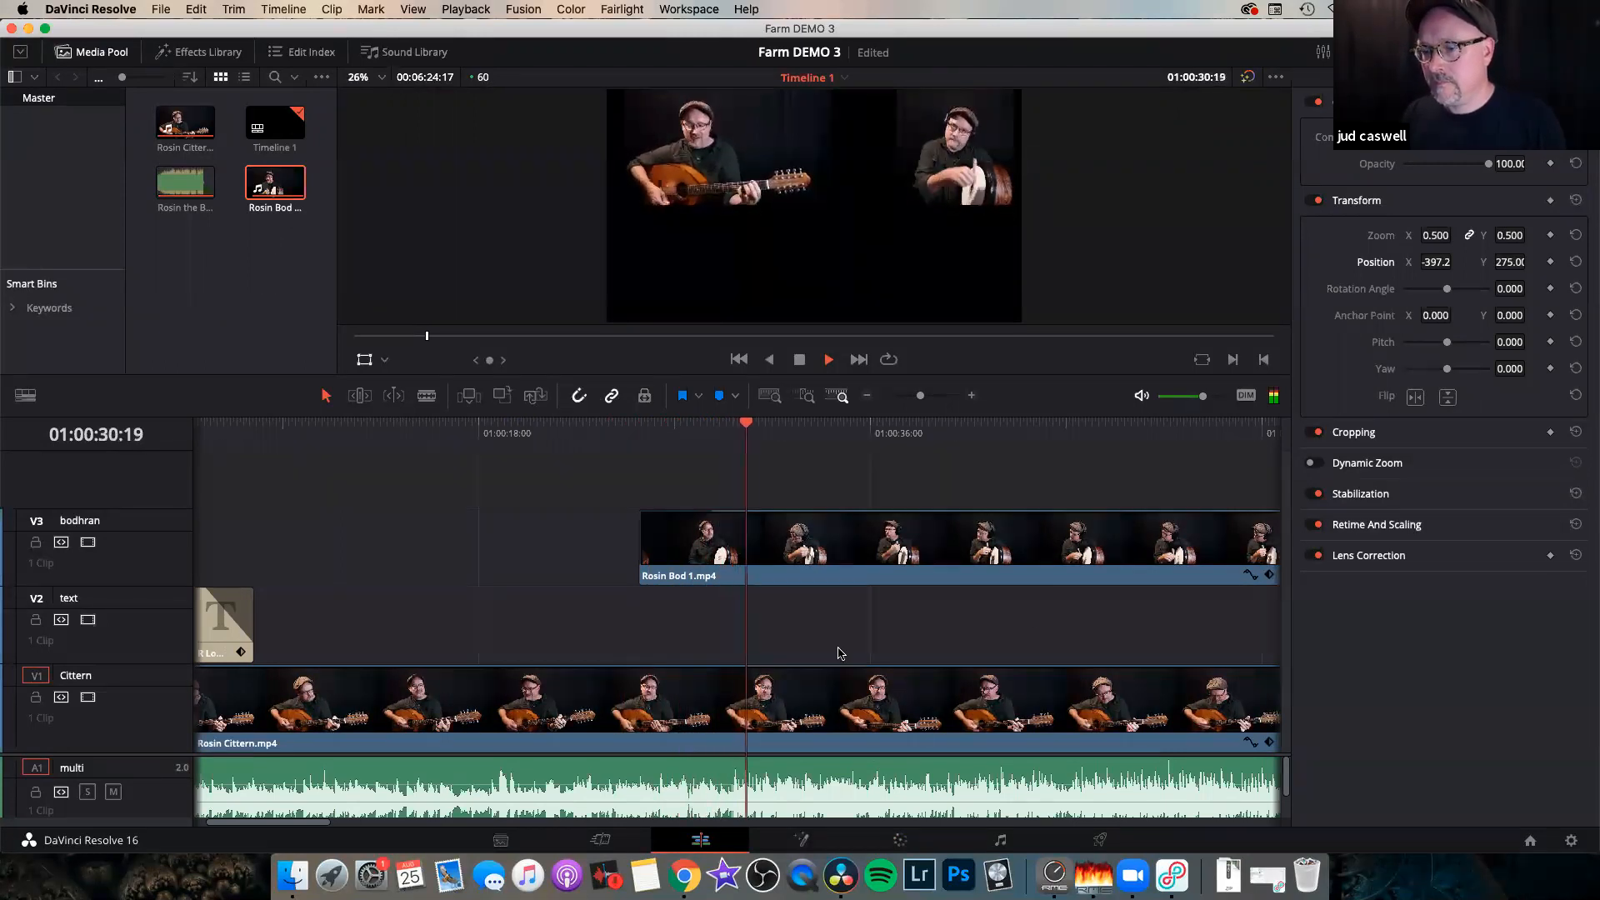
pyautogui.press('space')
# Trim the start of Rosin Bod 1.mp4 to about 01:00:28 on the bodhran track.
pyautogui.moveTo(711, 515)
pyautogui.mouseDown()
pyautogui.moveTo(664, 518)
pyautogui.moveTo(702, 540)
pyautogui.mouseUp()
pyautogui.click(702, 469)
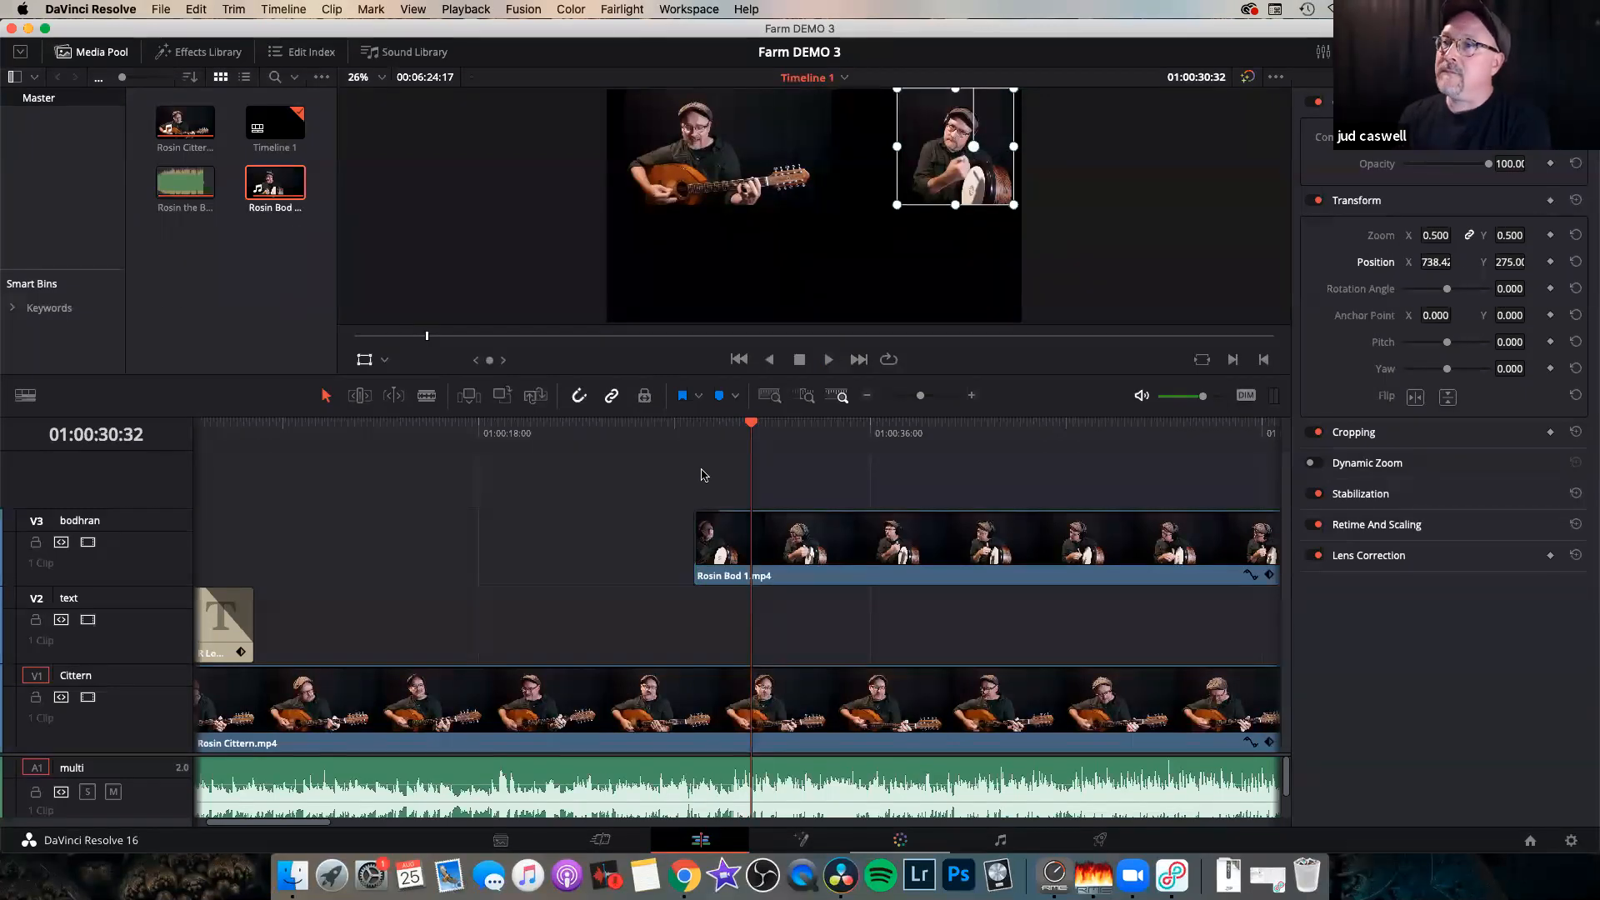
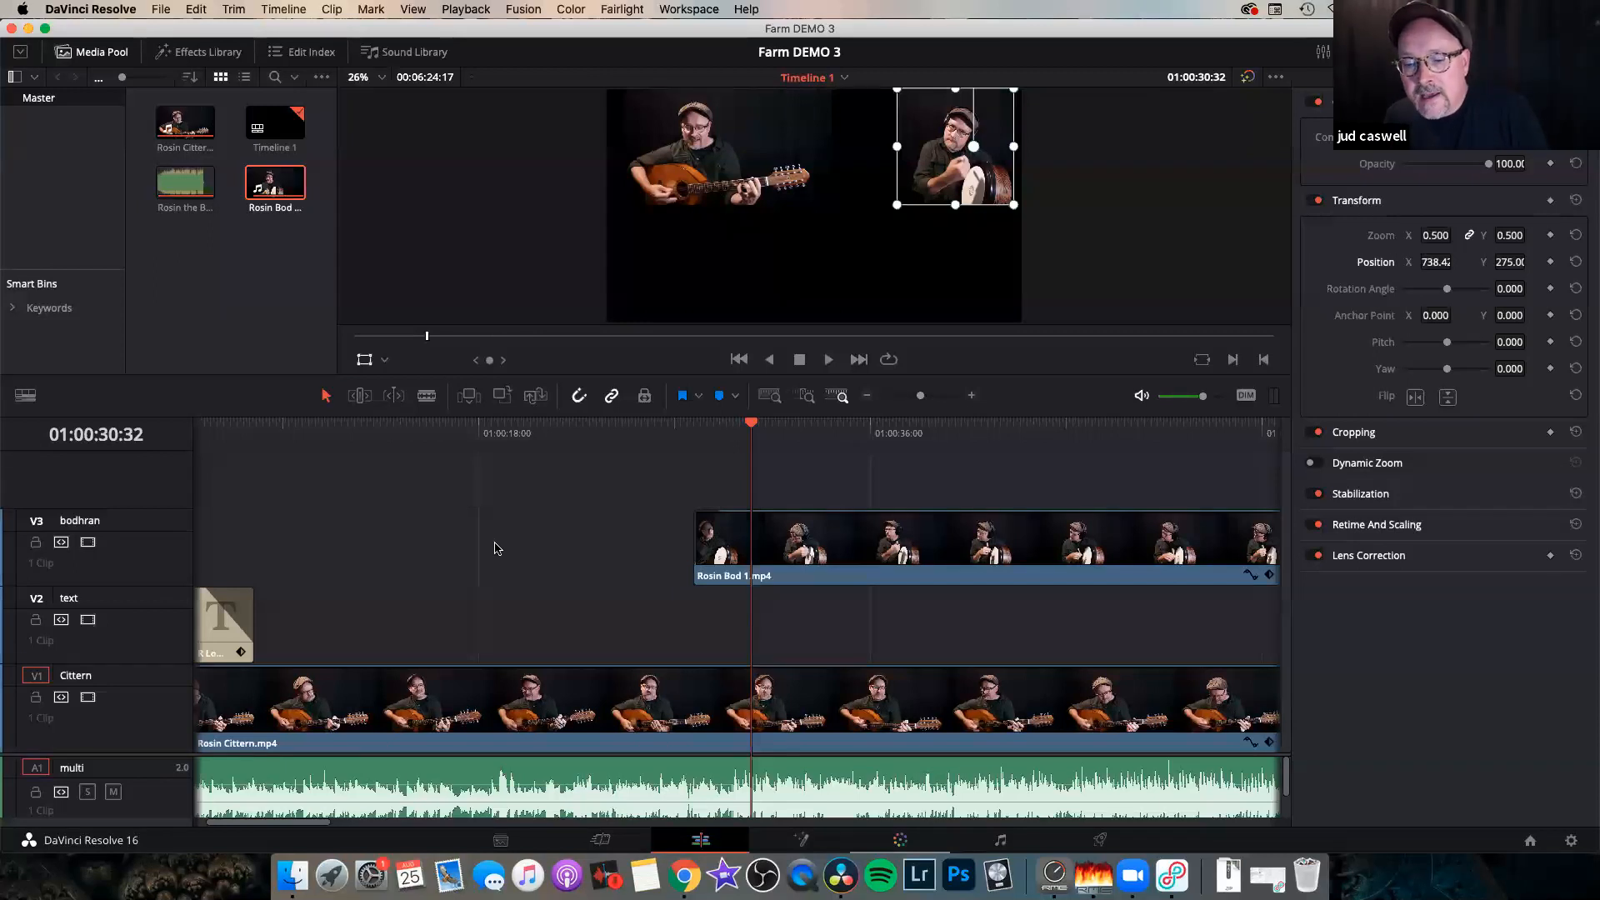
# Solo the multi audio track holding Rosin the Bow.wav and play a short stretch from 01:00:30:32 to listen to it.
pyautogui.click(149, 770)
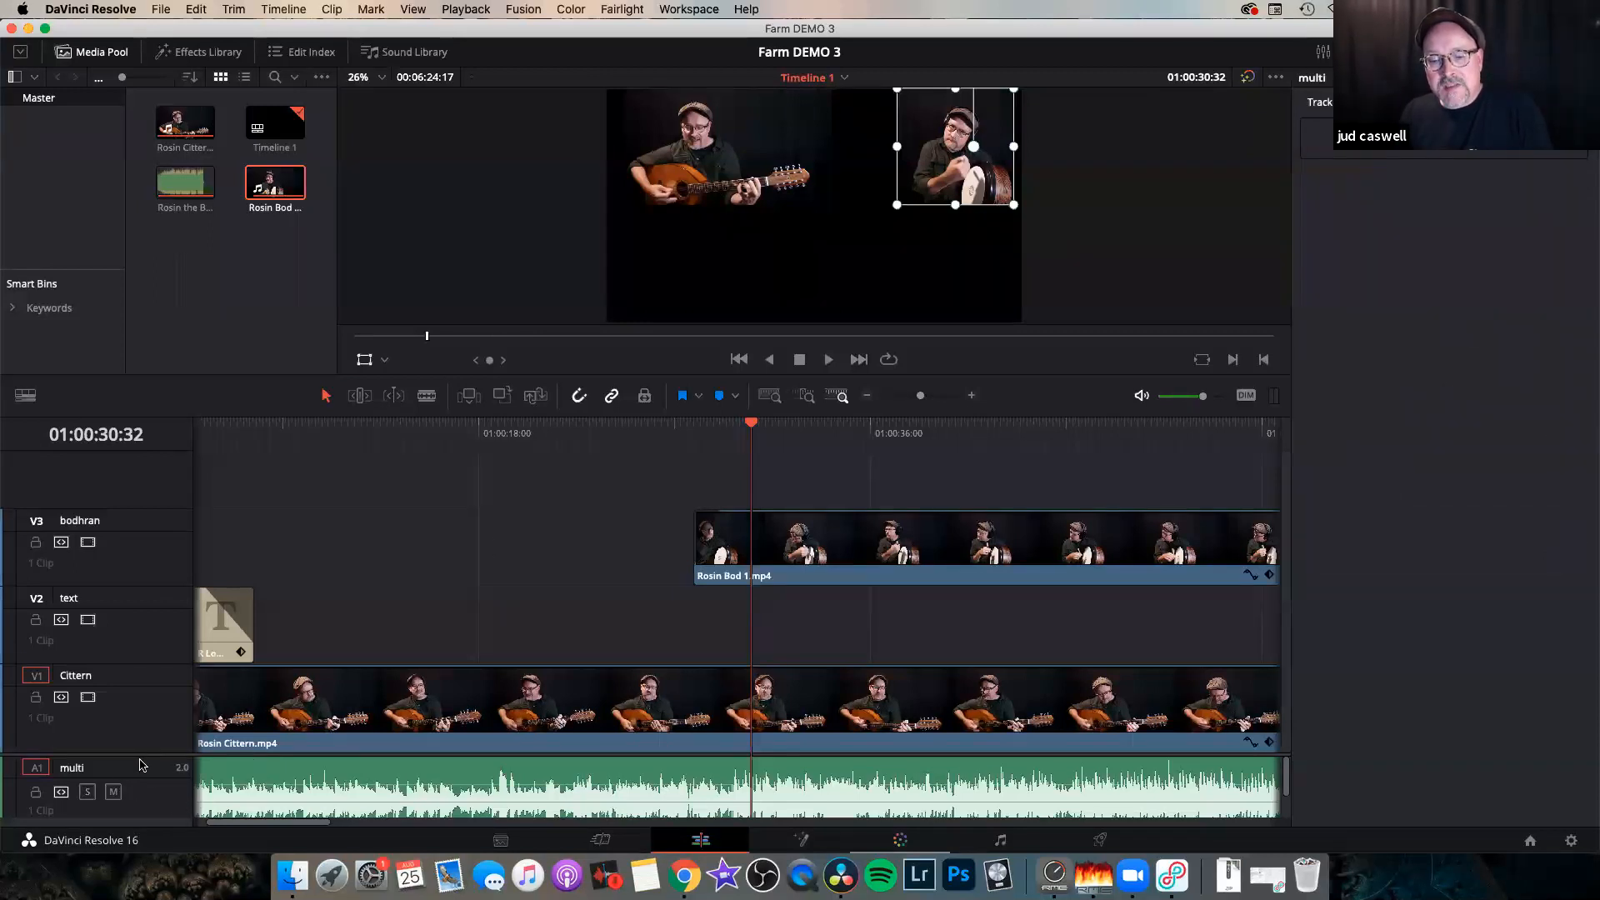
pyautogui.moveTo(1004, 755); pyautogui.dragTo(1015, 599)
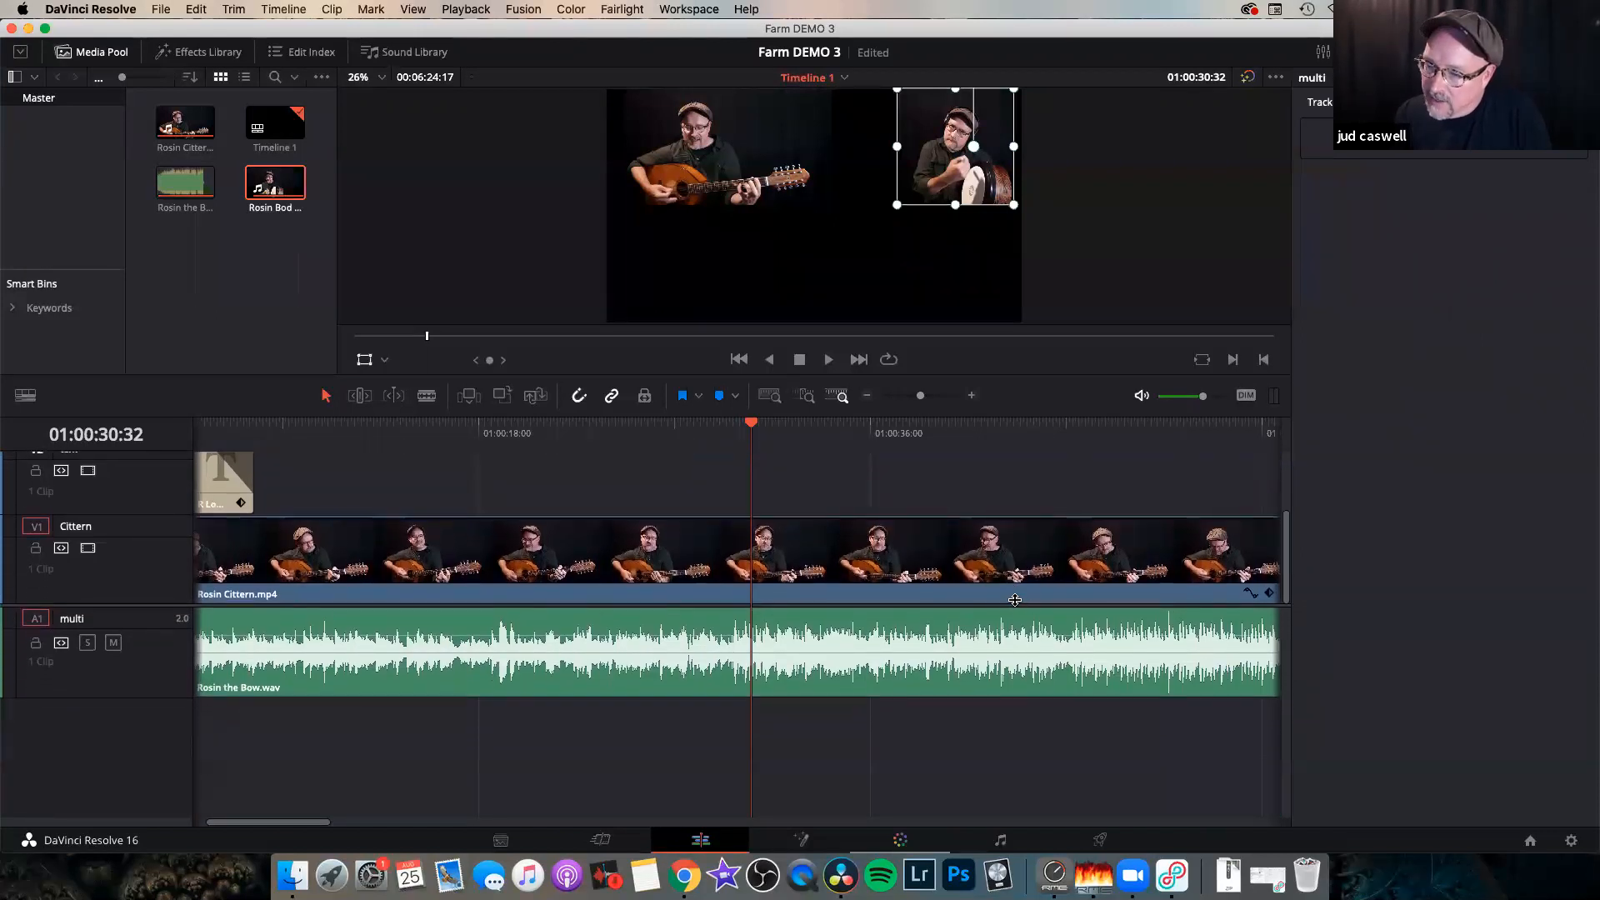
pyautogui.click(87, 643)
pyautogui.press('space')
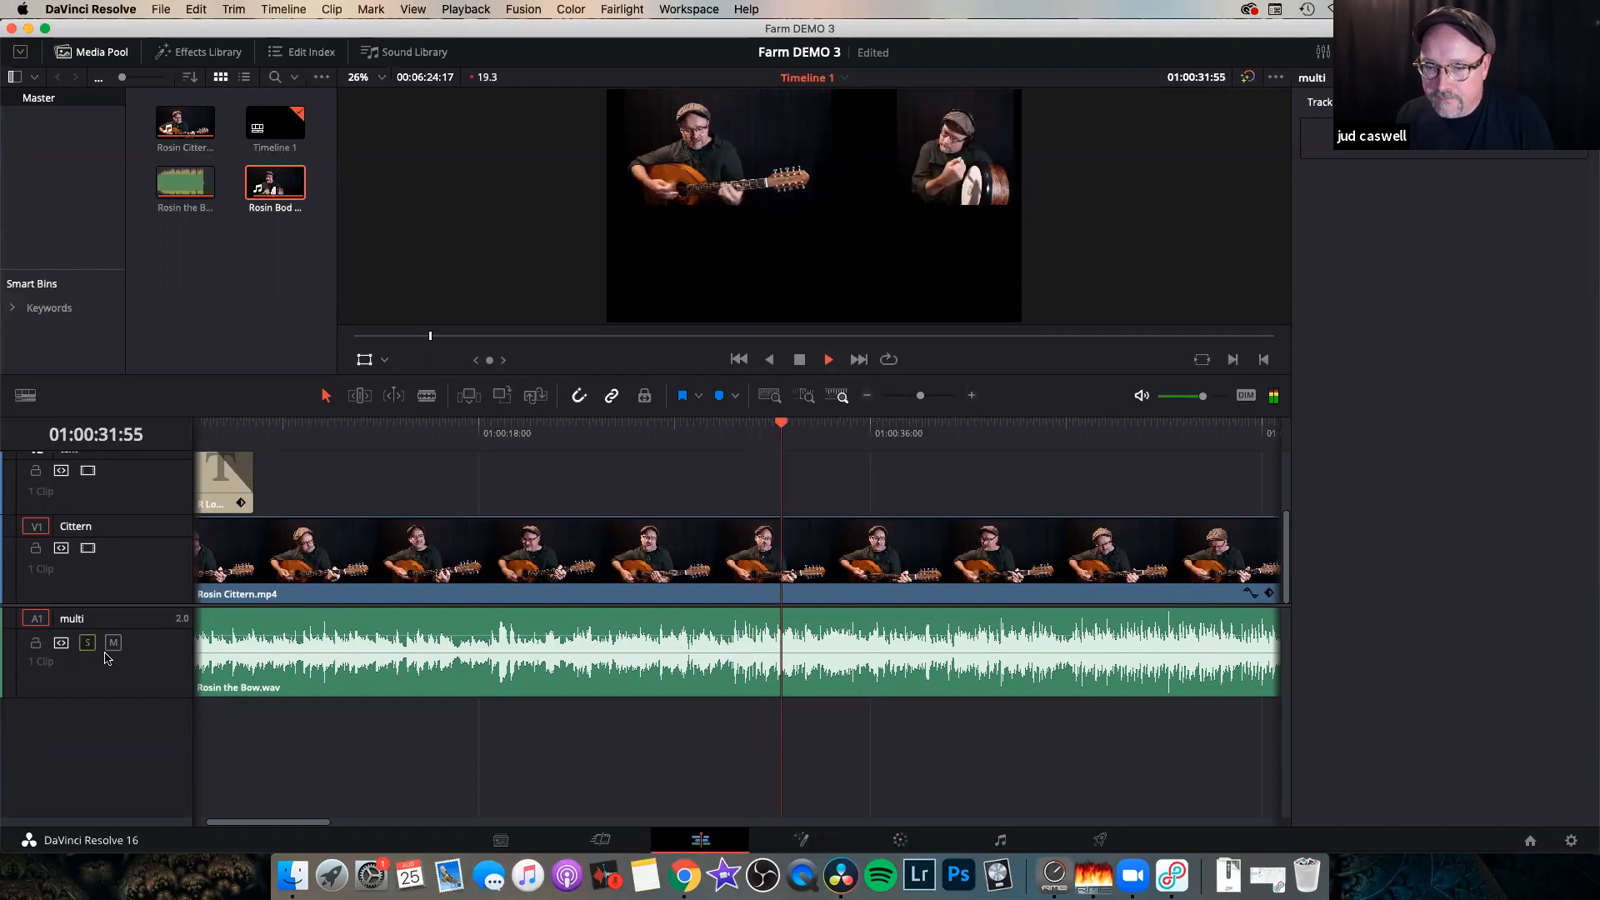
pyautogui.press('space')
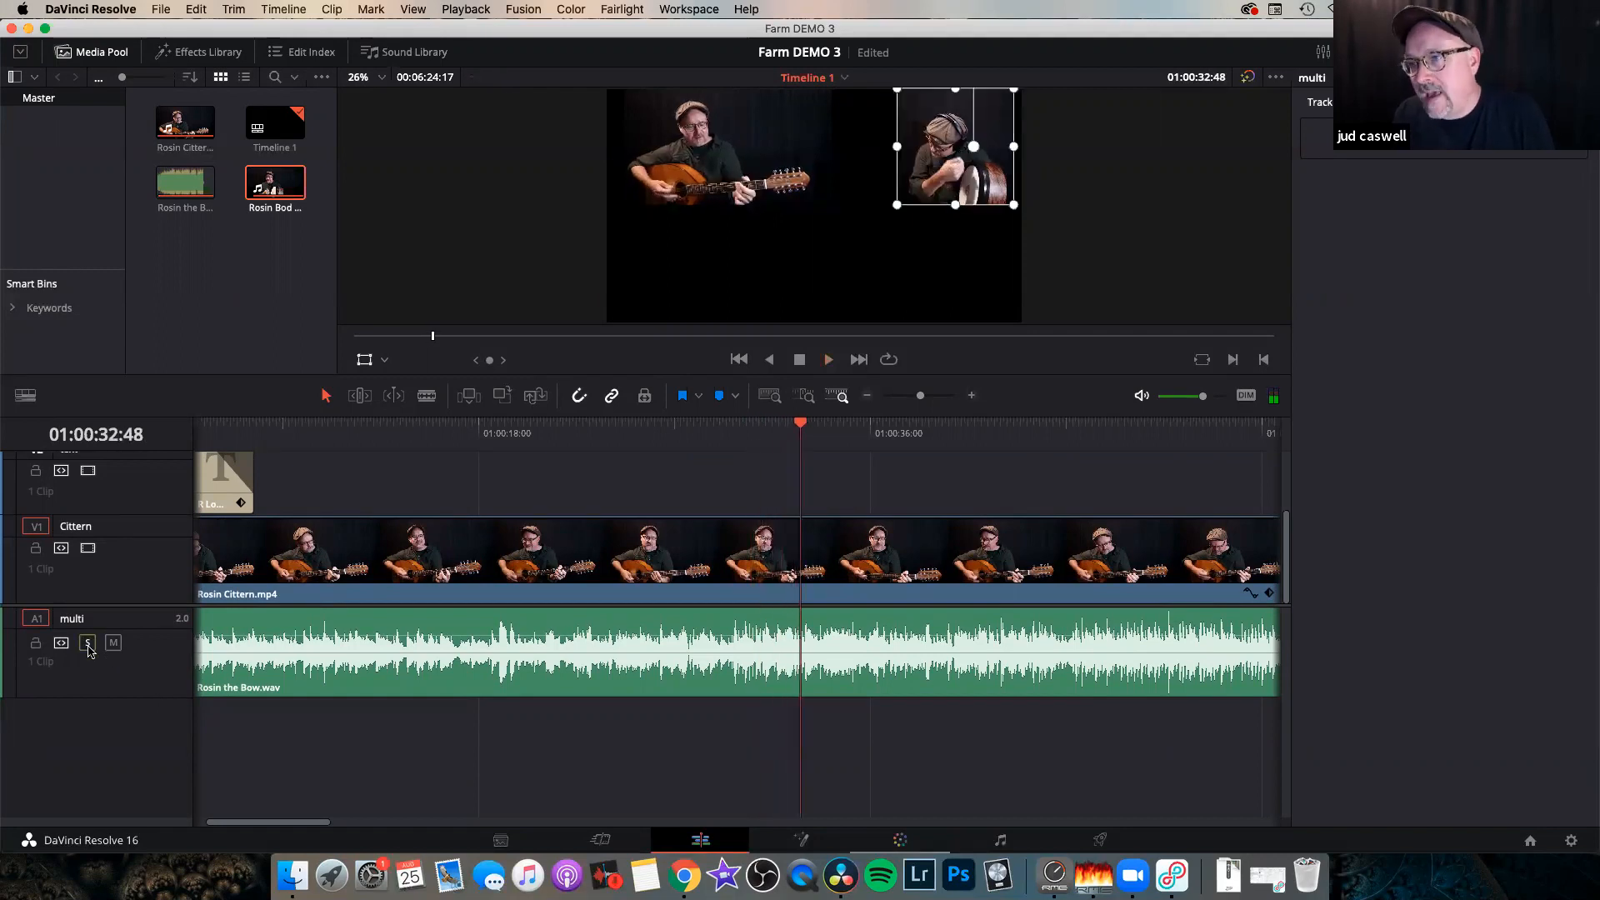